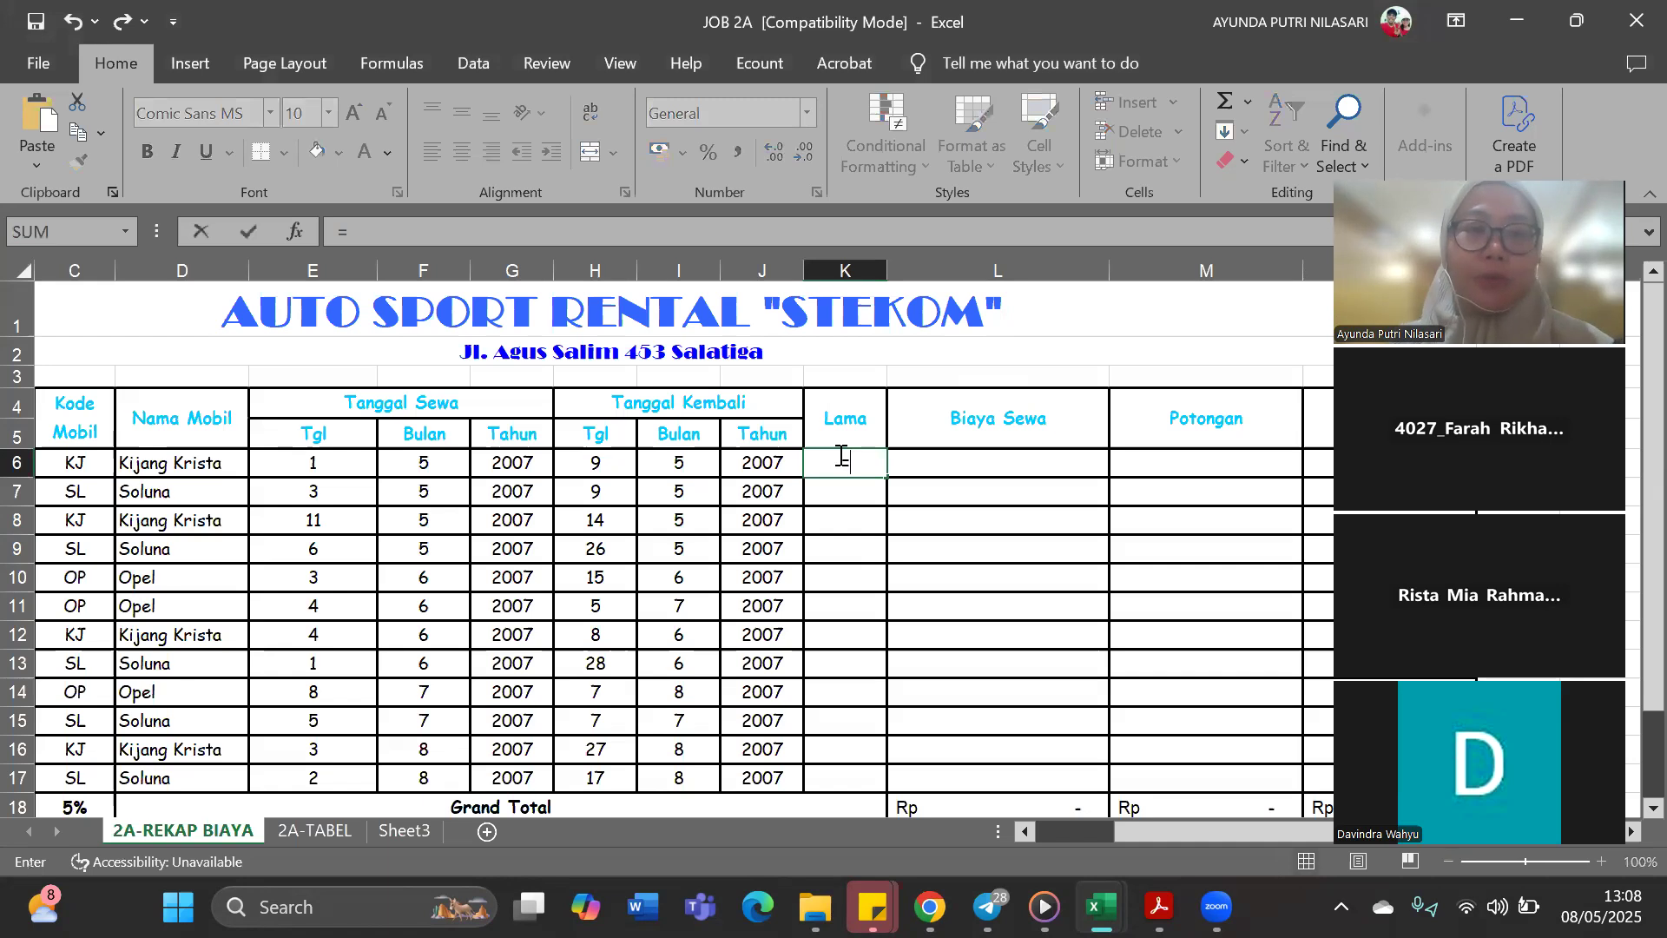
Begin the Lama formula in K6 with the return date built from year, month and day as DATE(J6;I6;H6)
text(d)
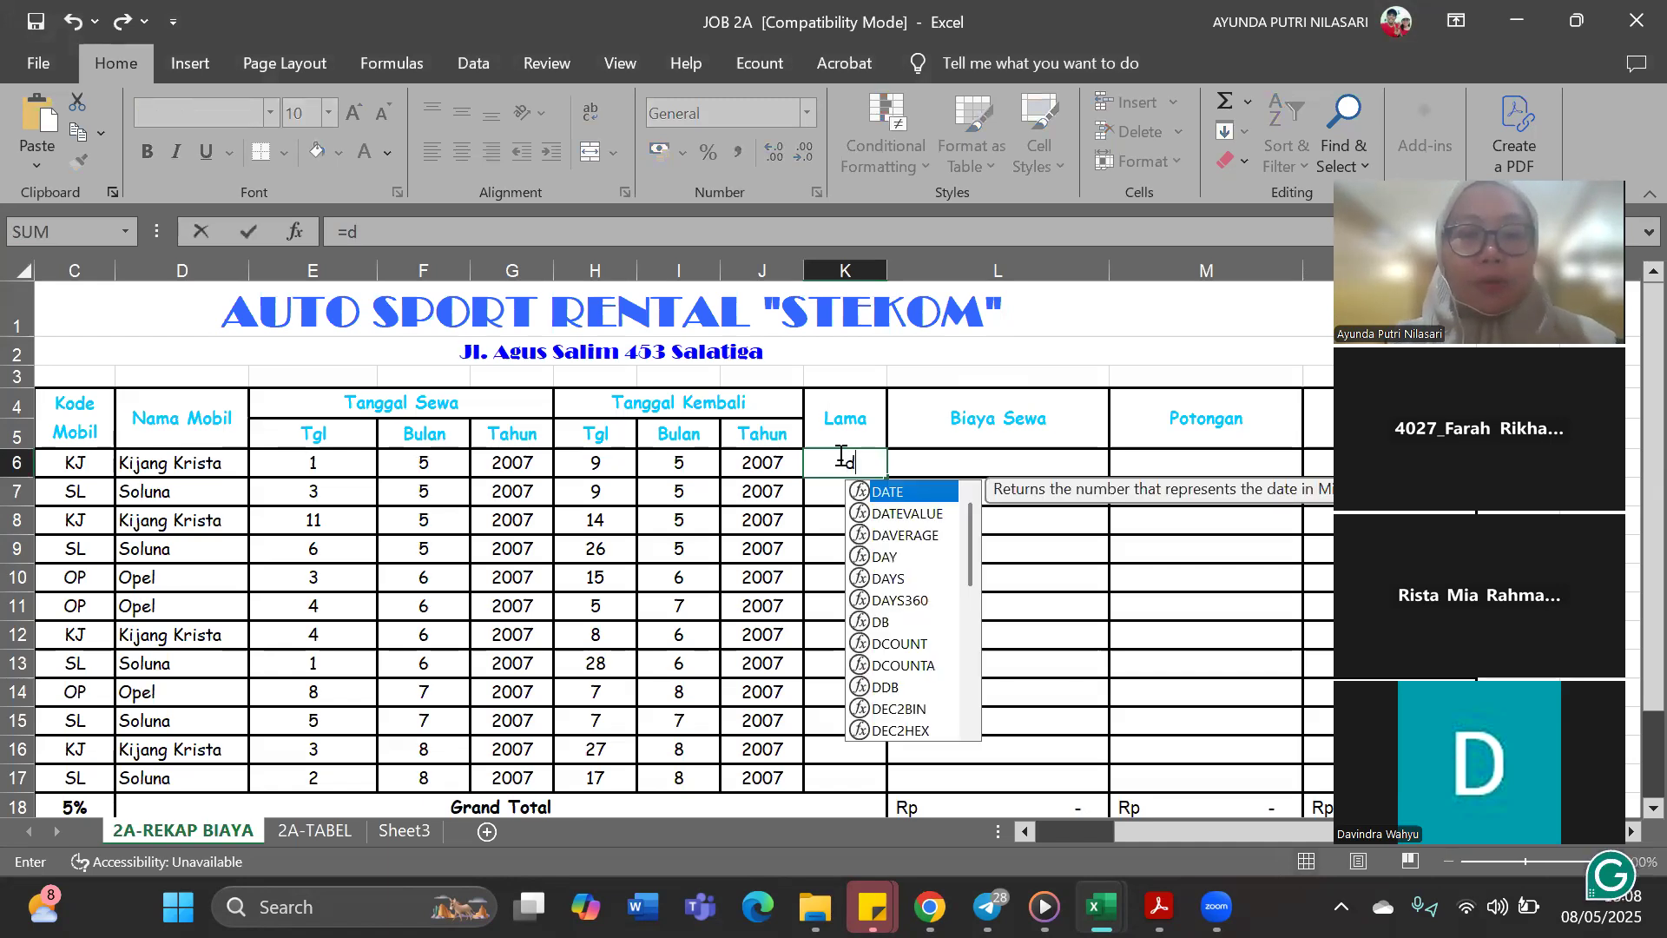
double_click(895, 493)
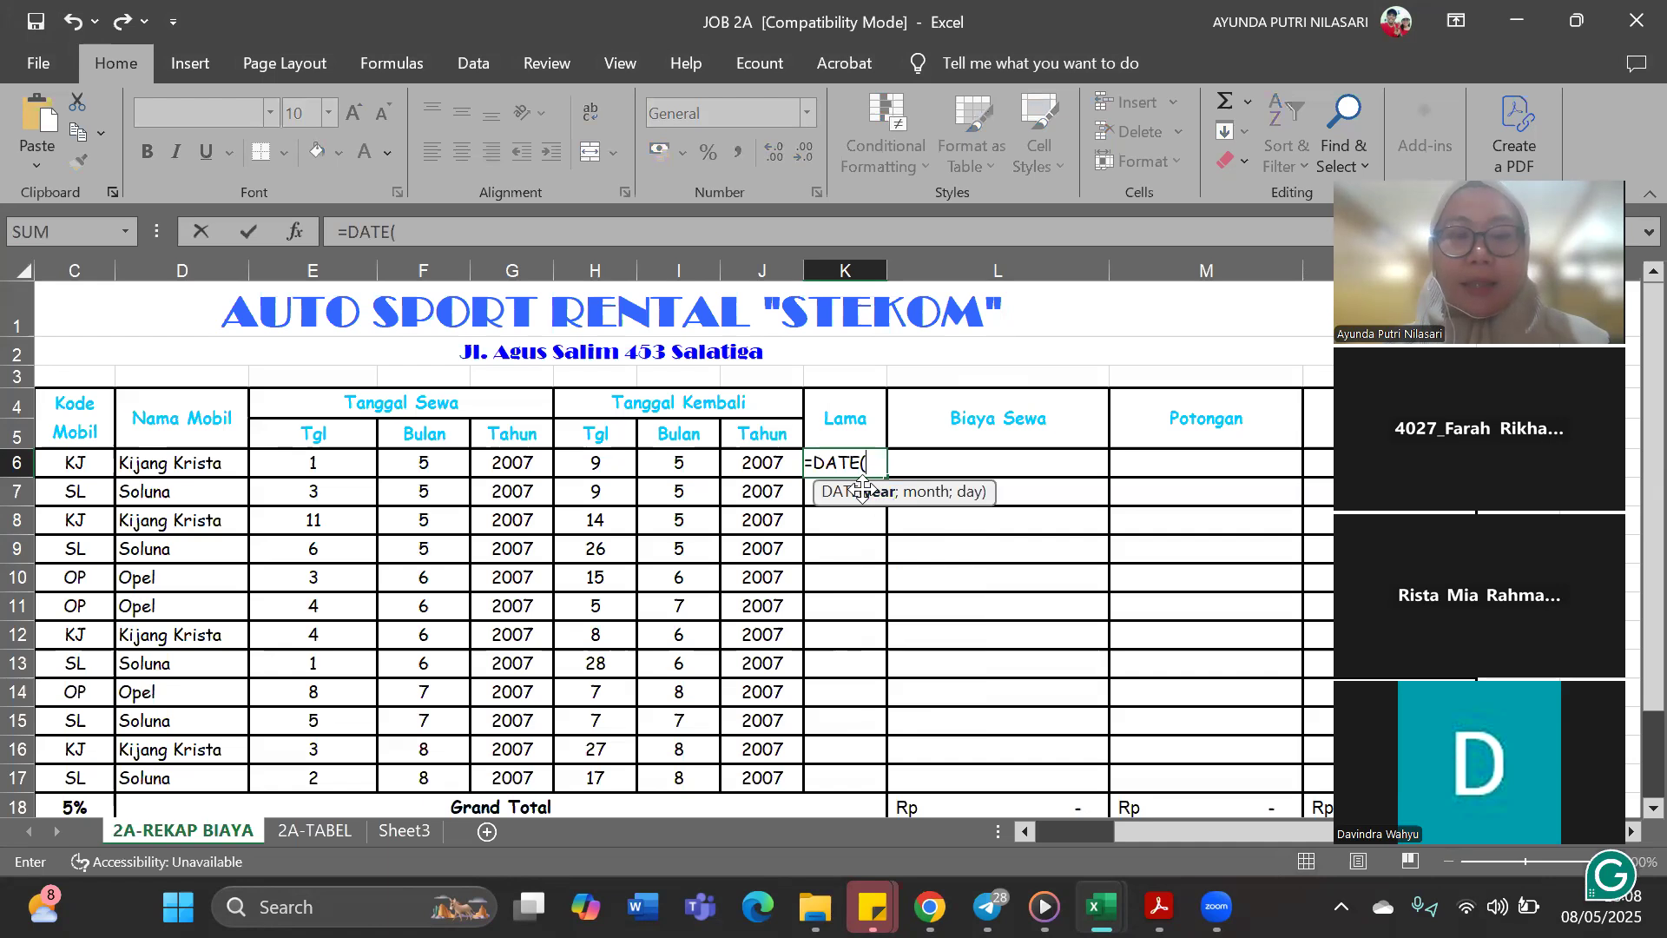
click(755, 463)
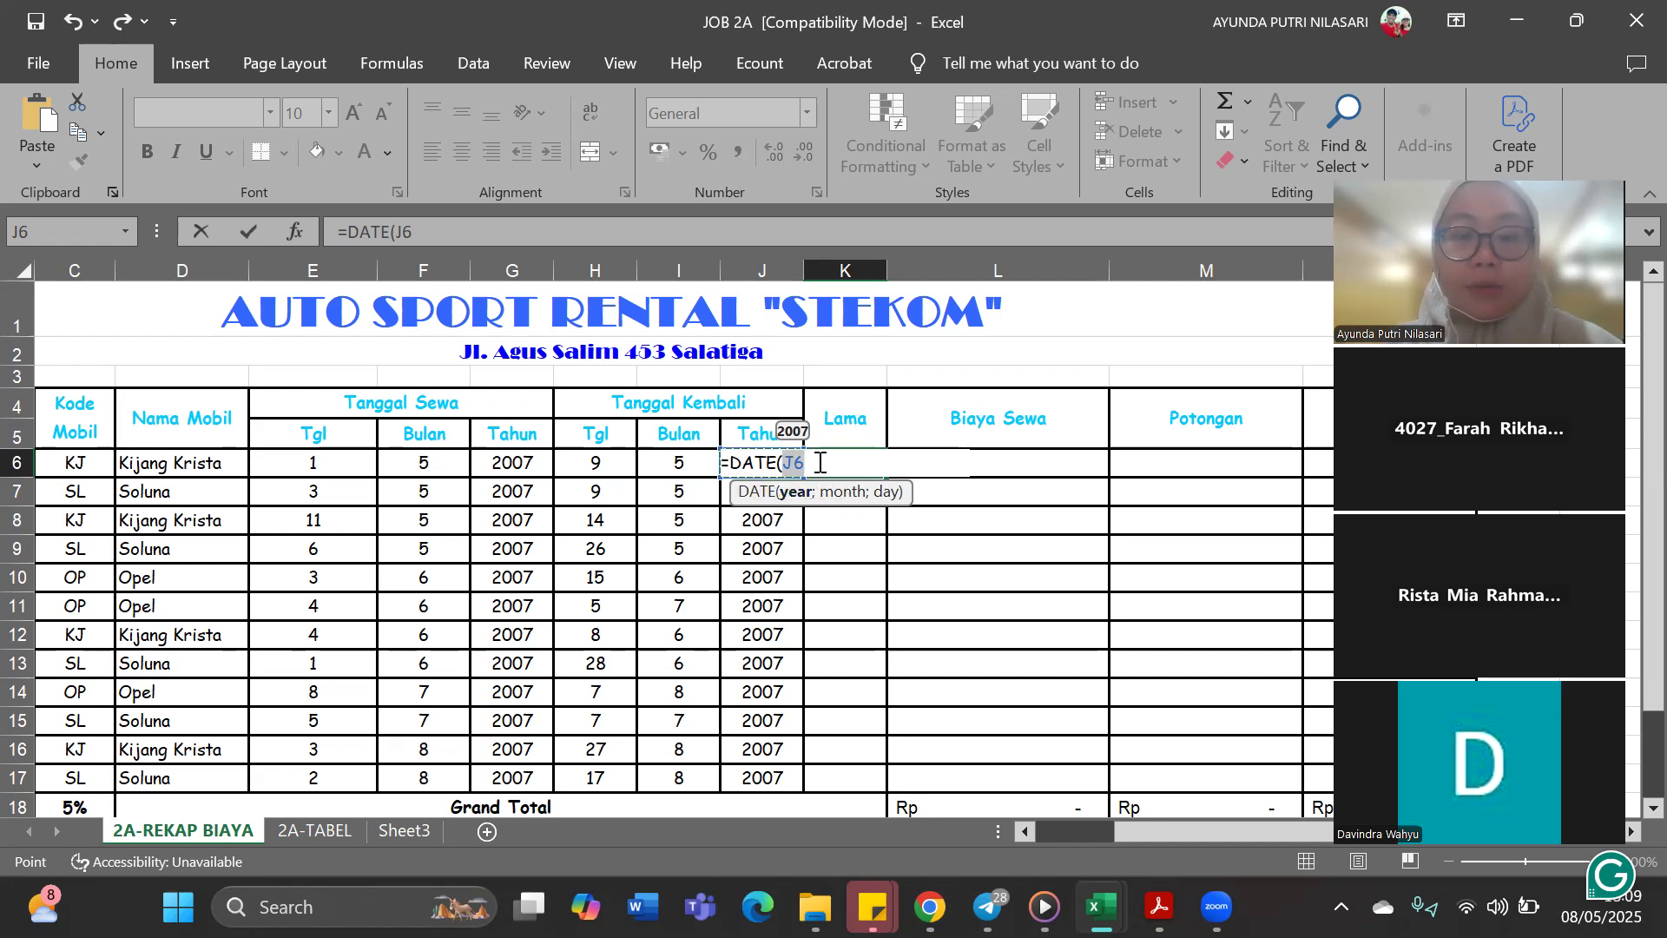
text(;)
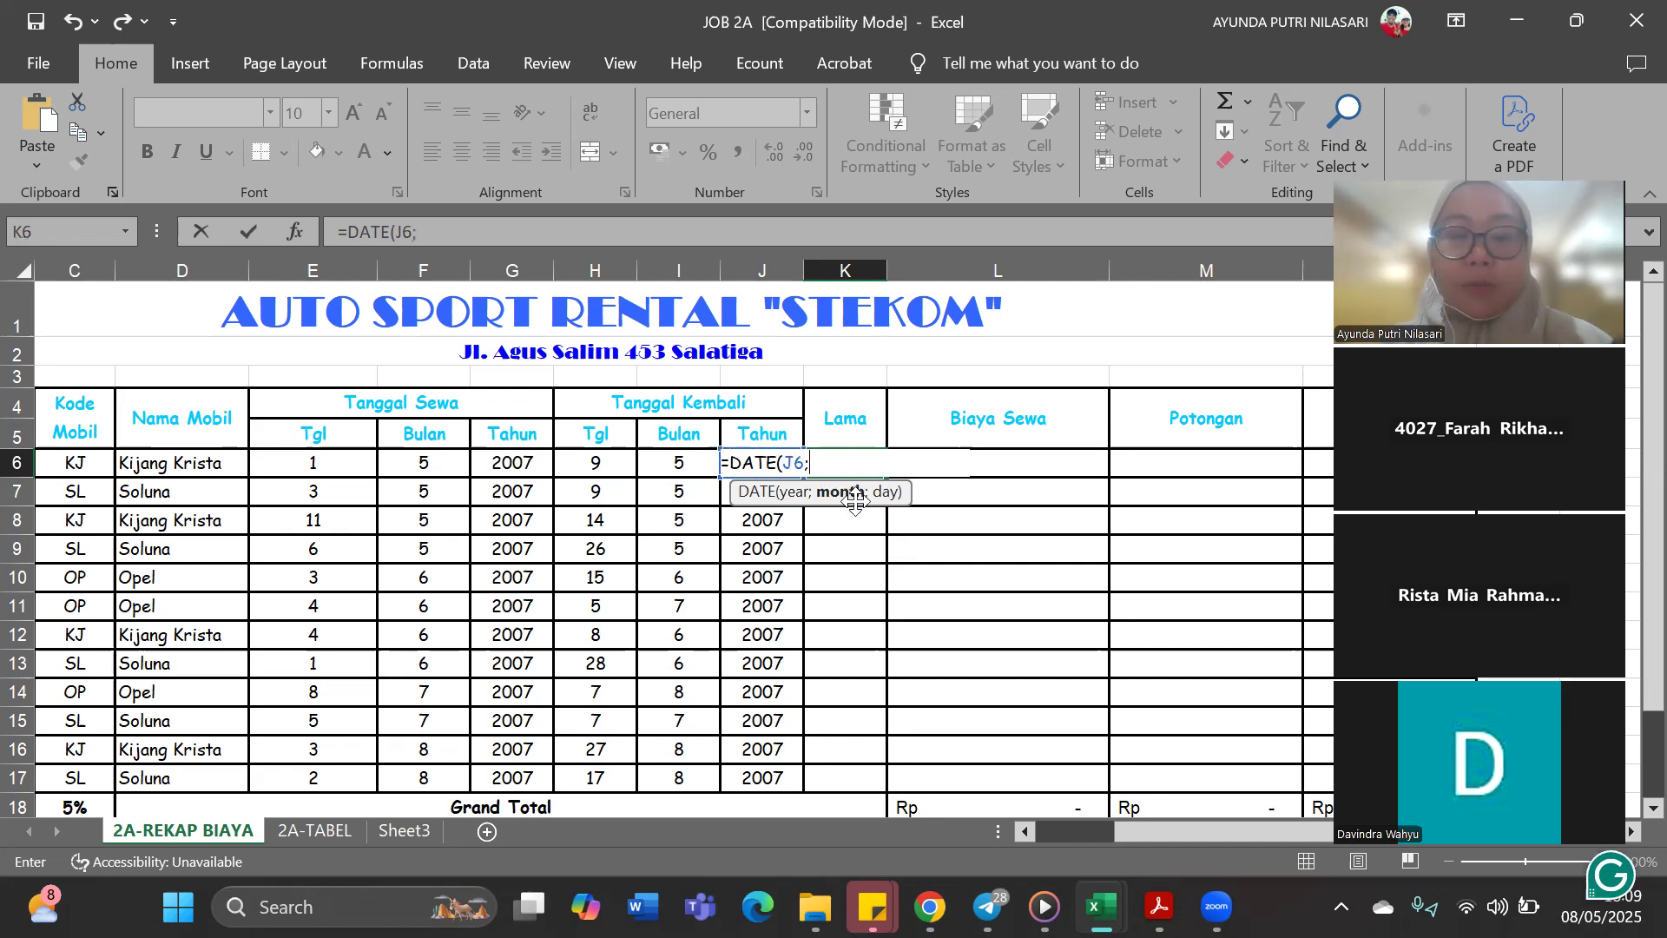
click(681, 469)
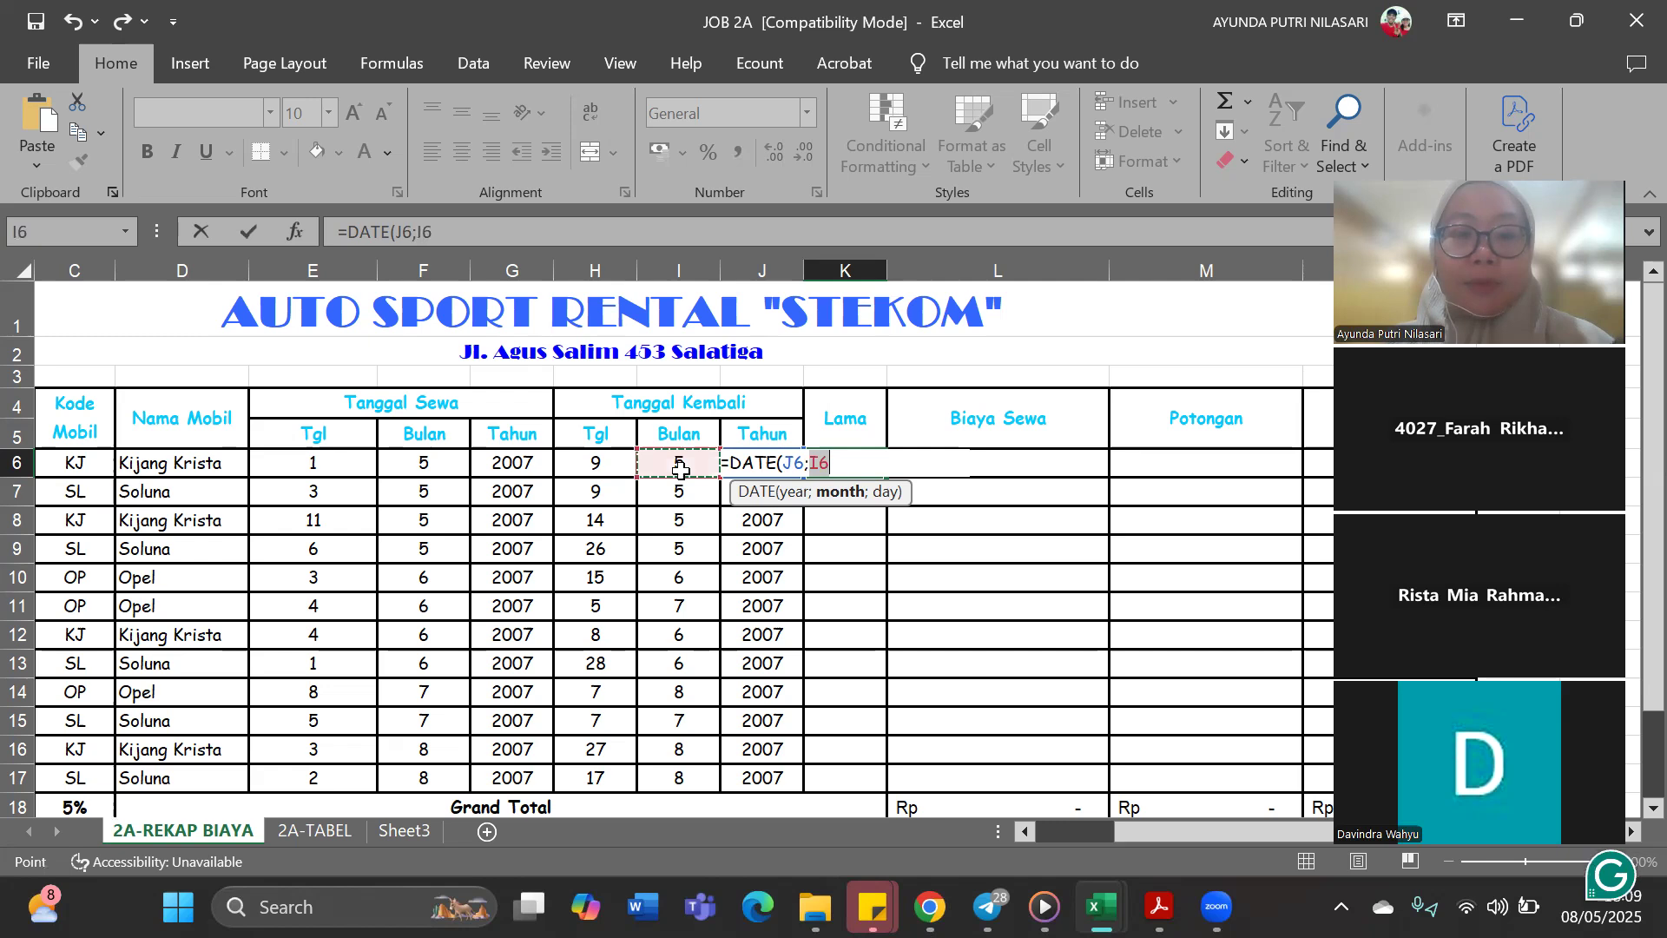
text(;)
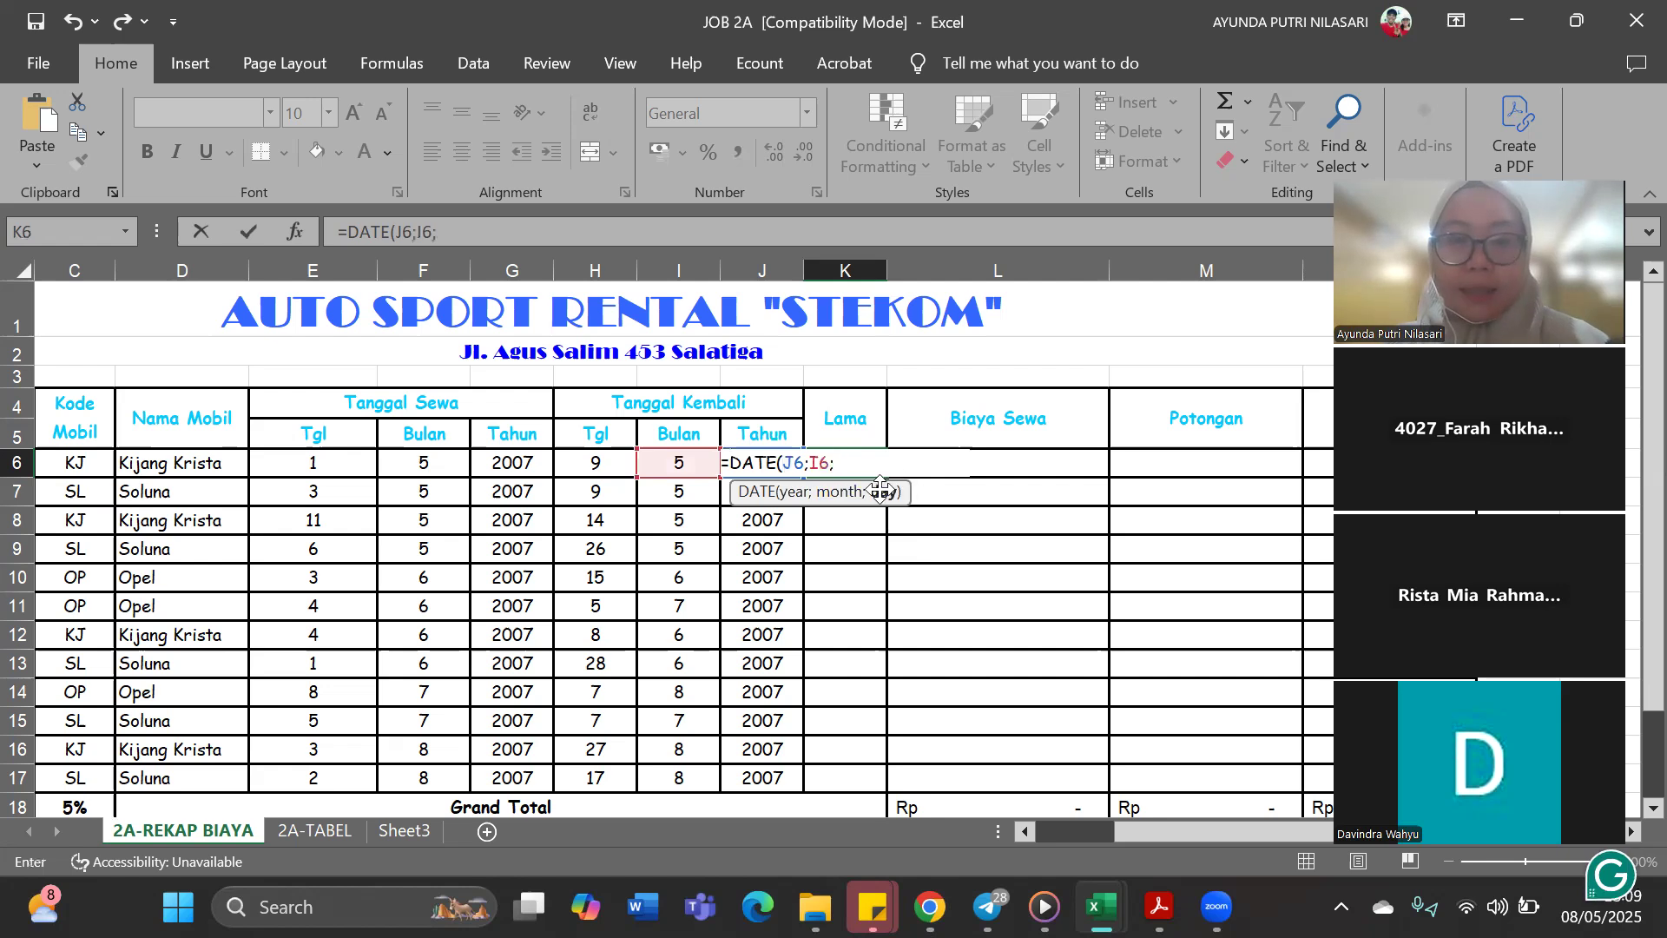
click(598, 465)
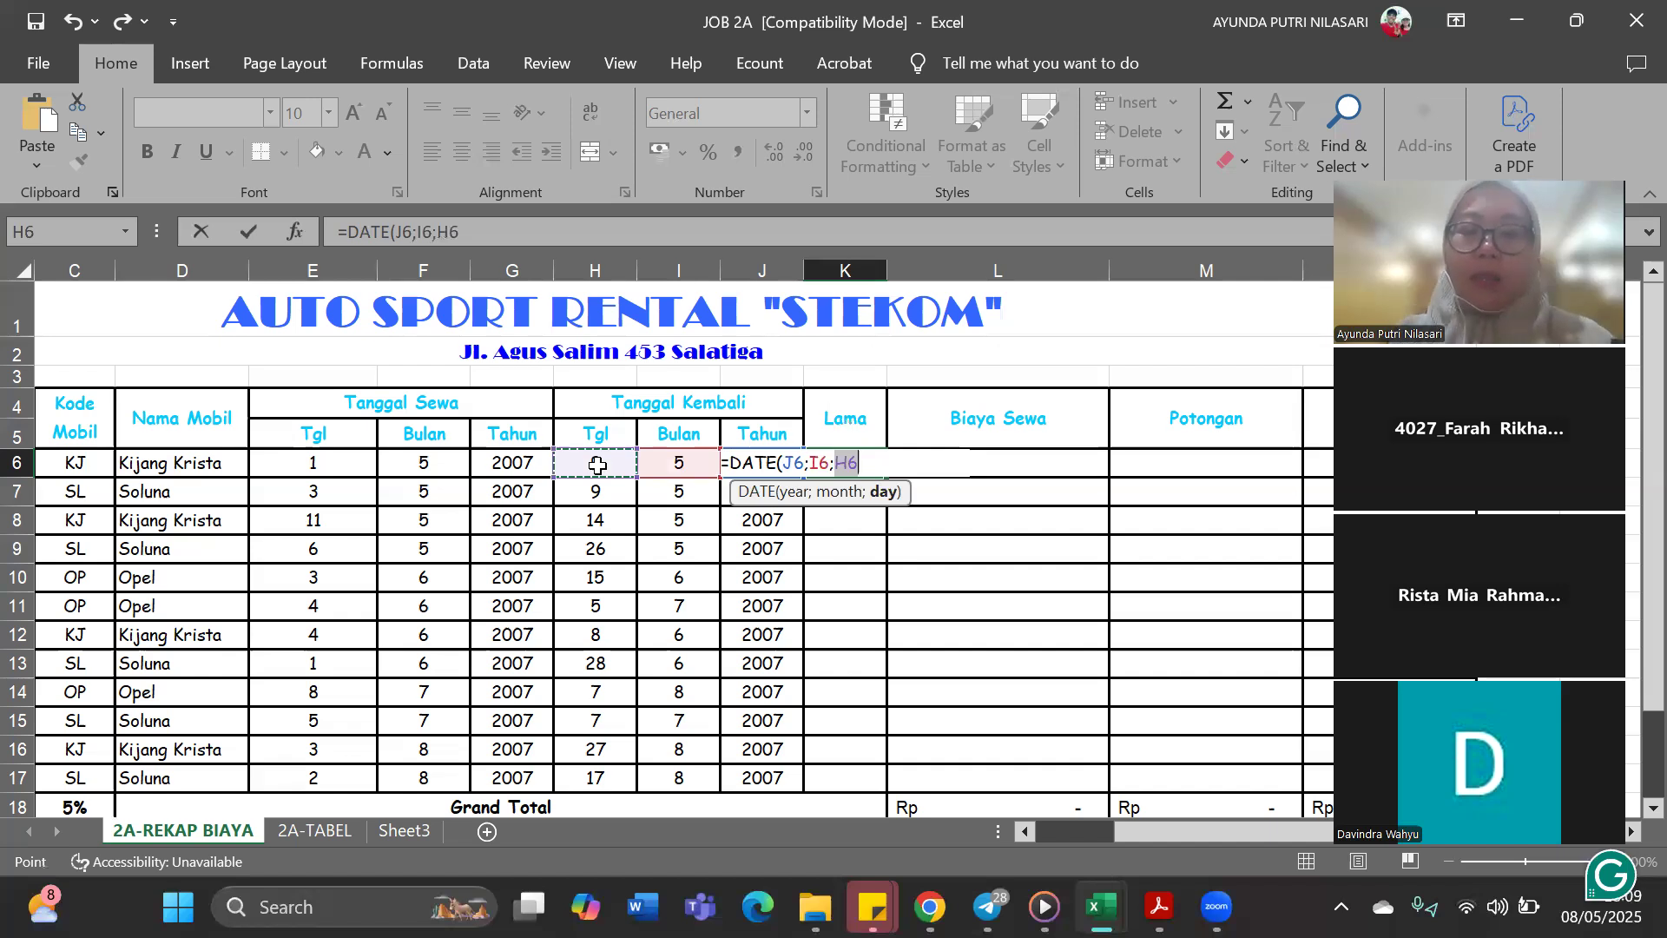
text())
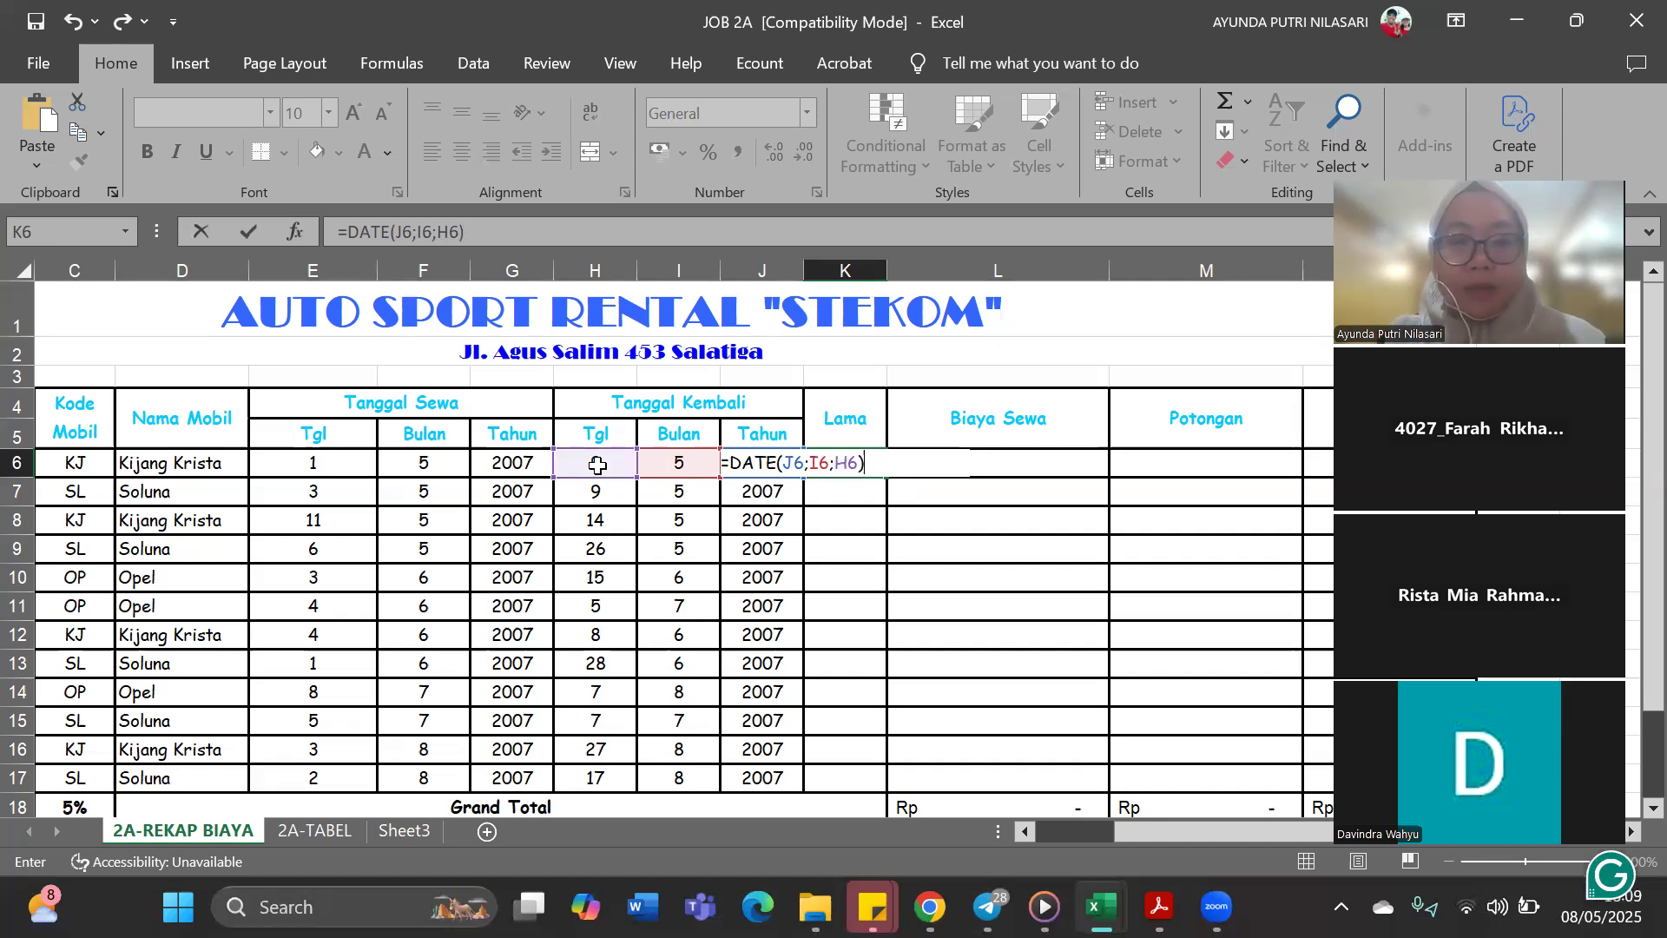
click(531, 243)
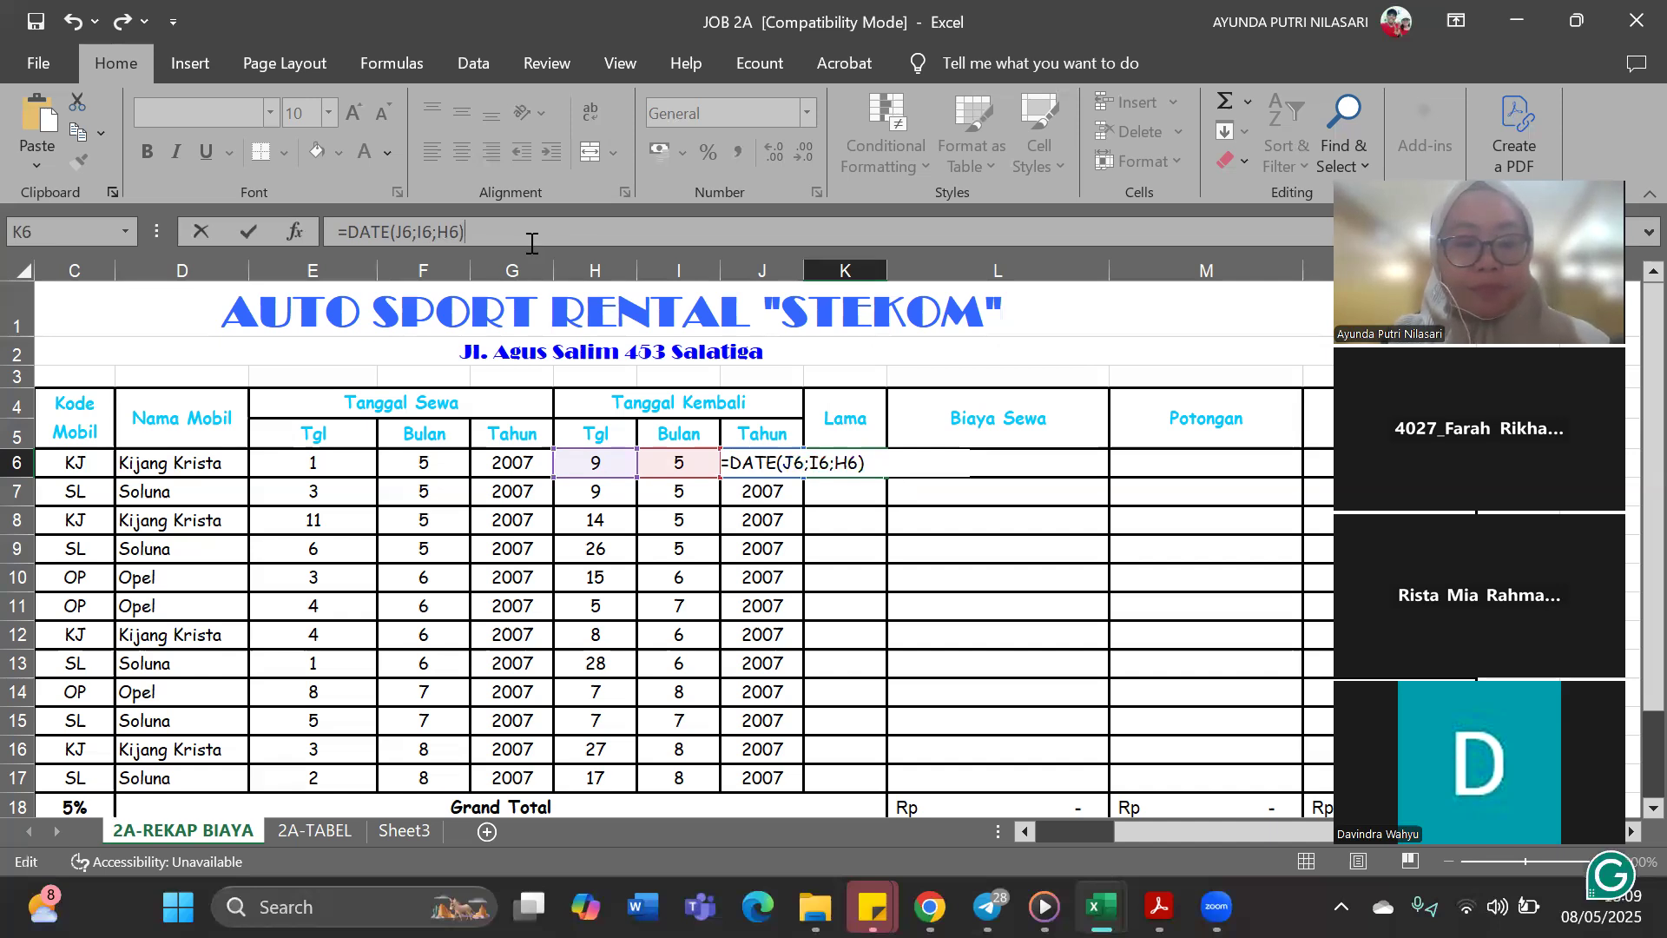
text(abcde12345)
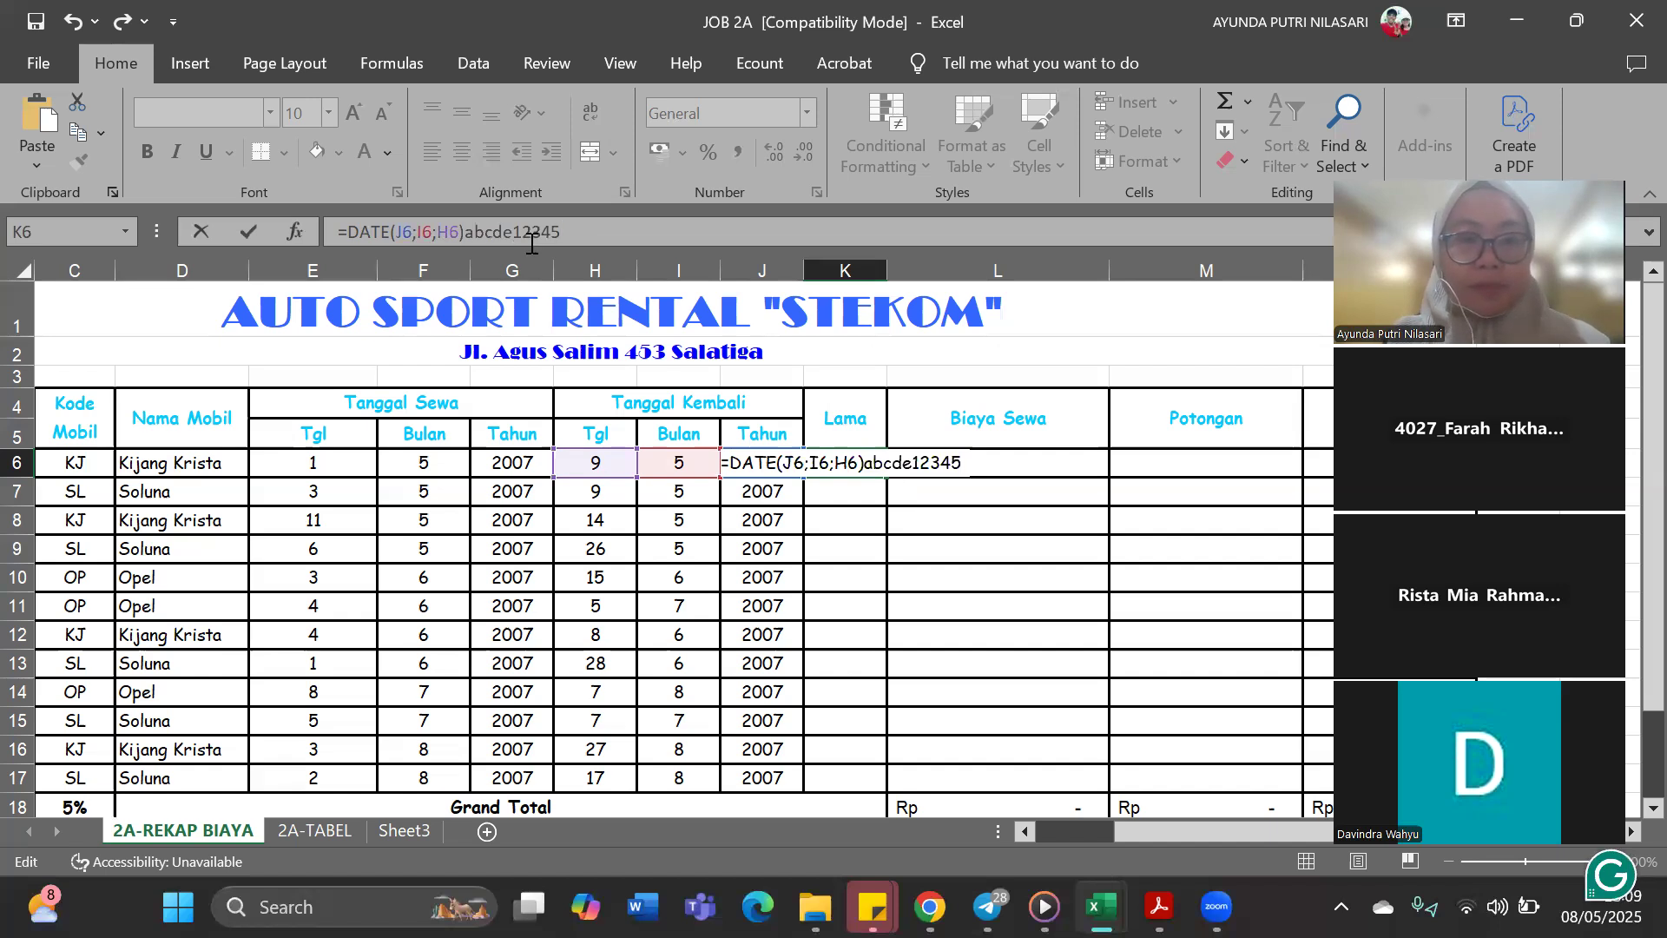
key(BackSpace)
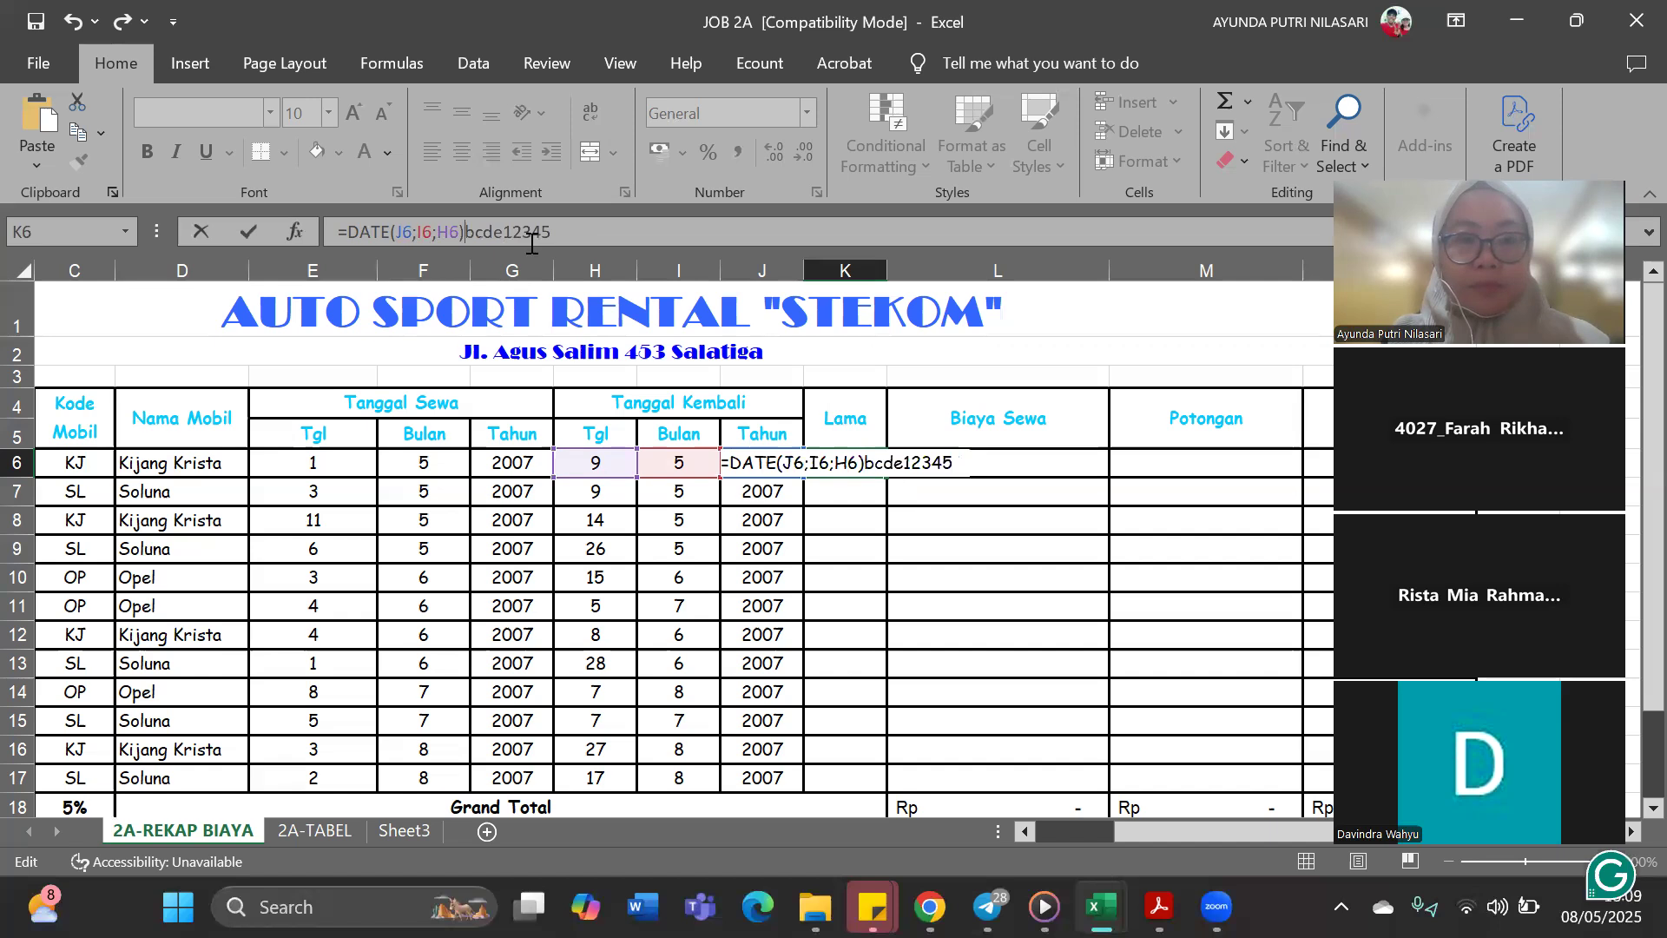
key(Delete)
key(Delete)
key(Delete)
key(Delete)
key(Delete)
key(Delete)
key(Delete)
key(Delete)
key(Delete)
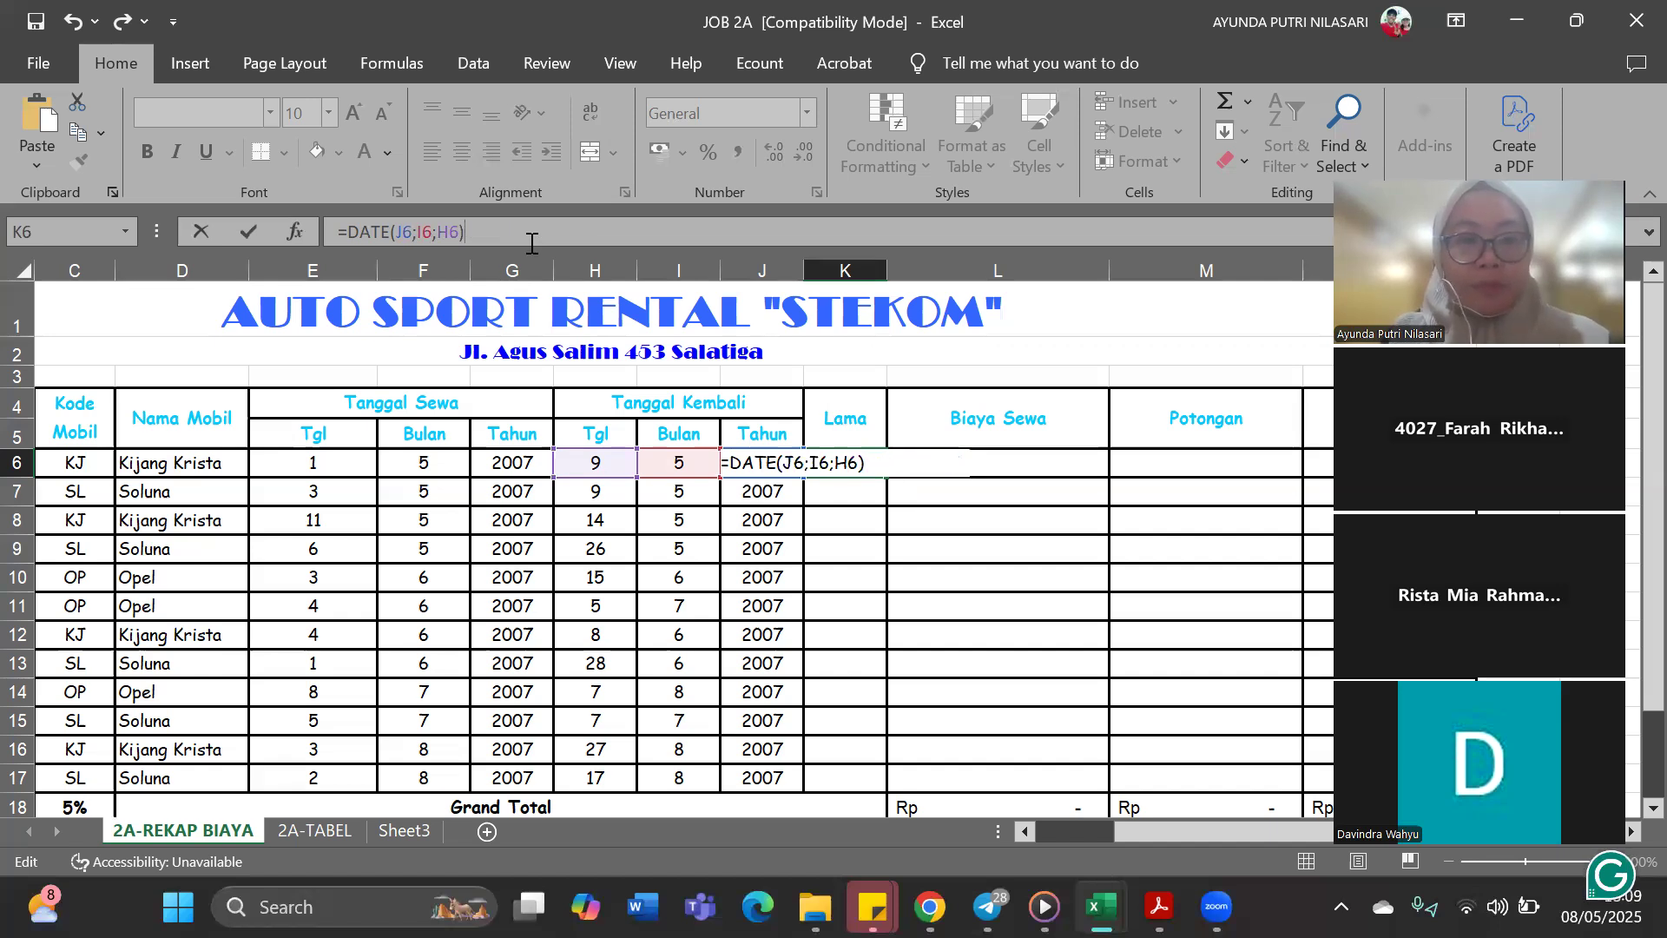
text(e)
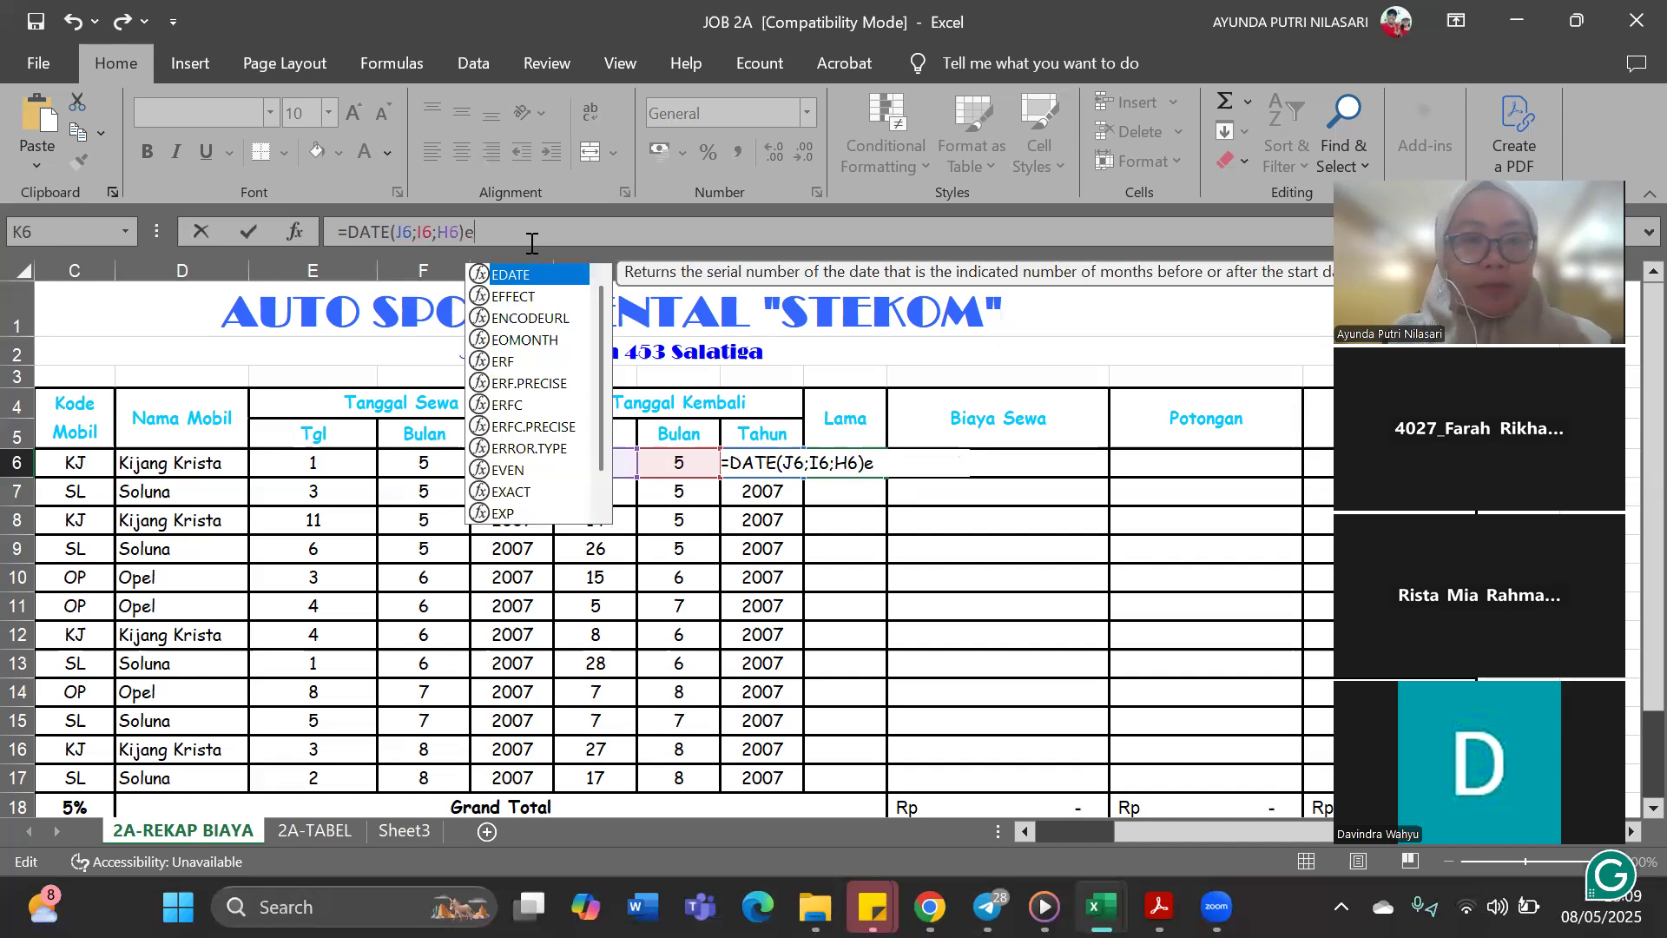
key(BackSpace)
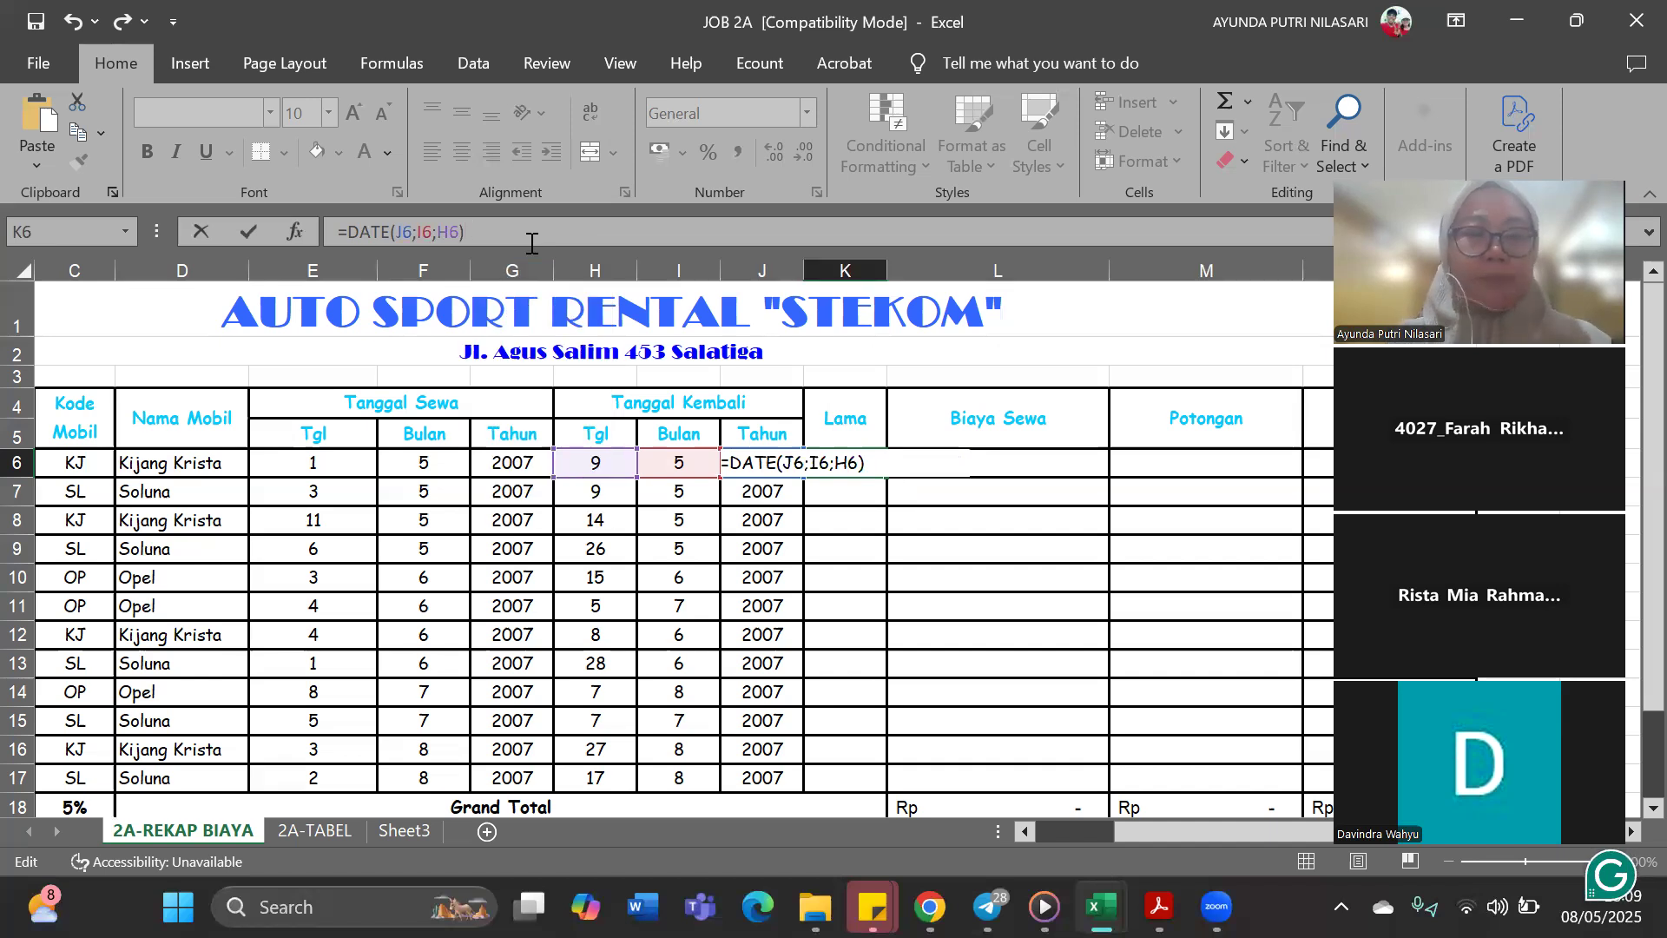
Subtract the rental start date DATE(G6;F6;E6) from the return date and complete the K6 formula
text(-)
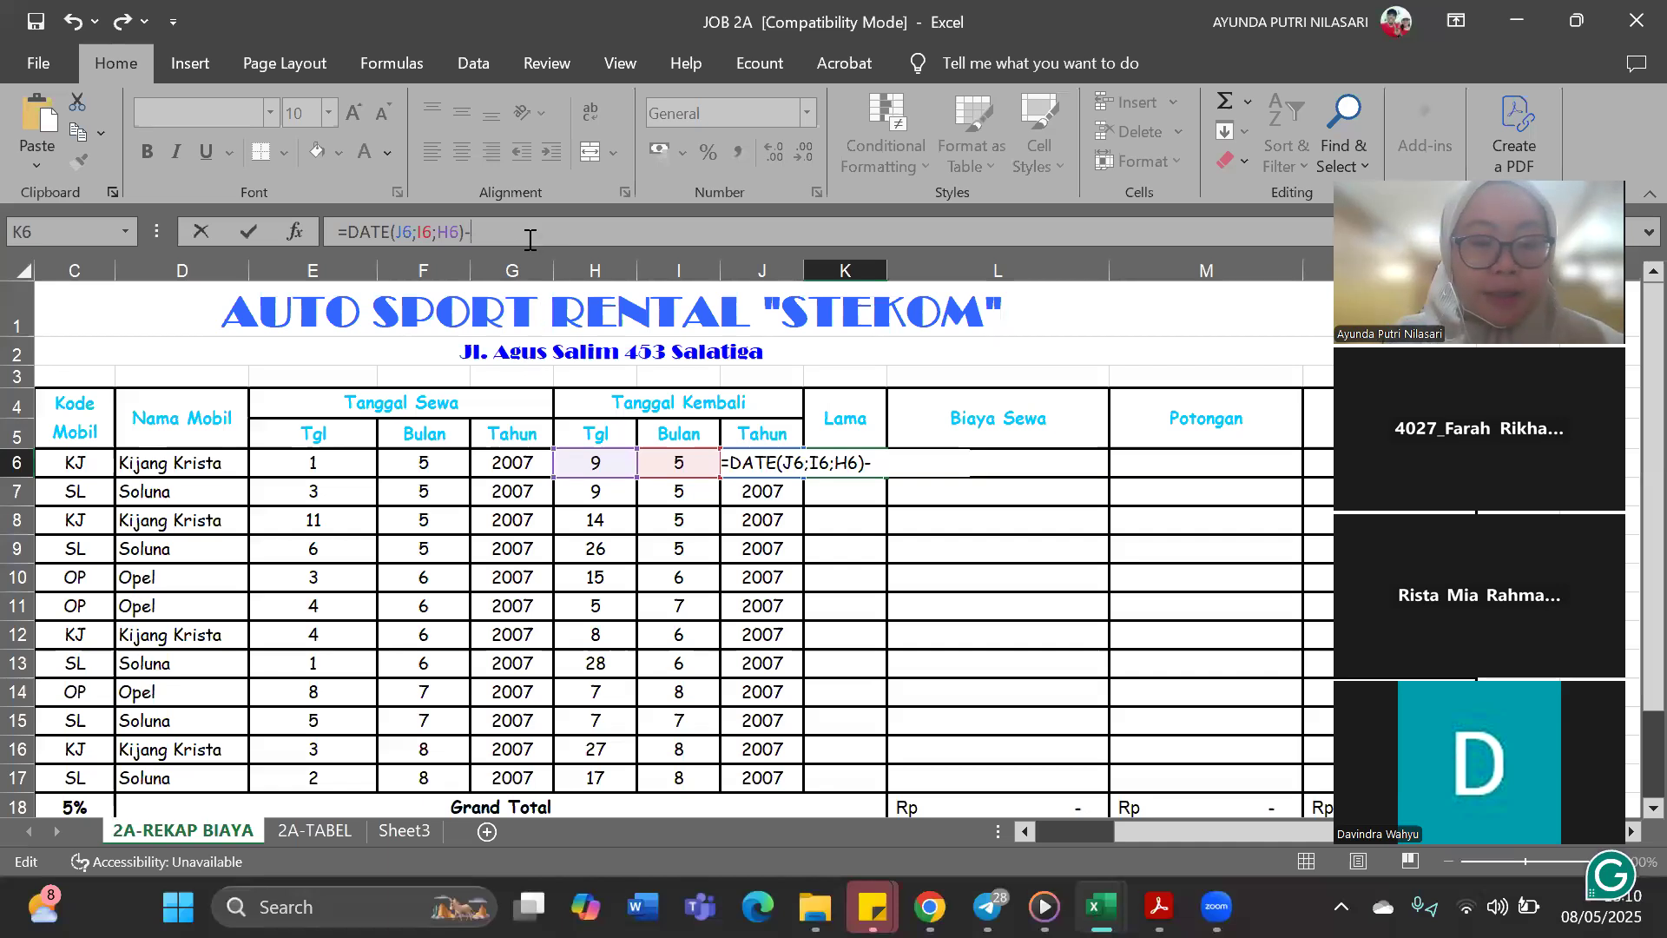
text(date)
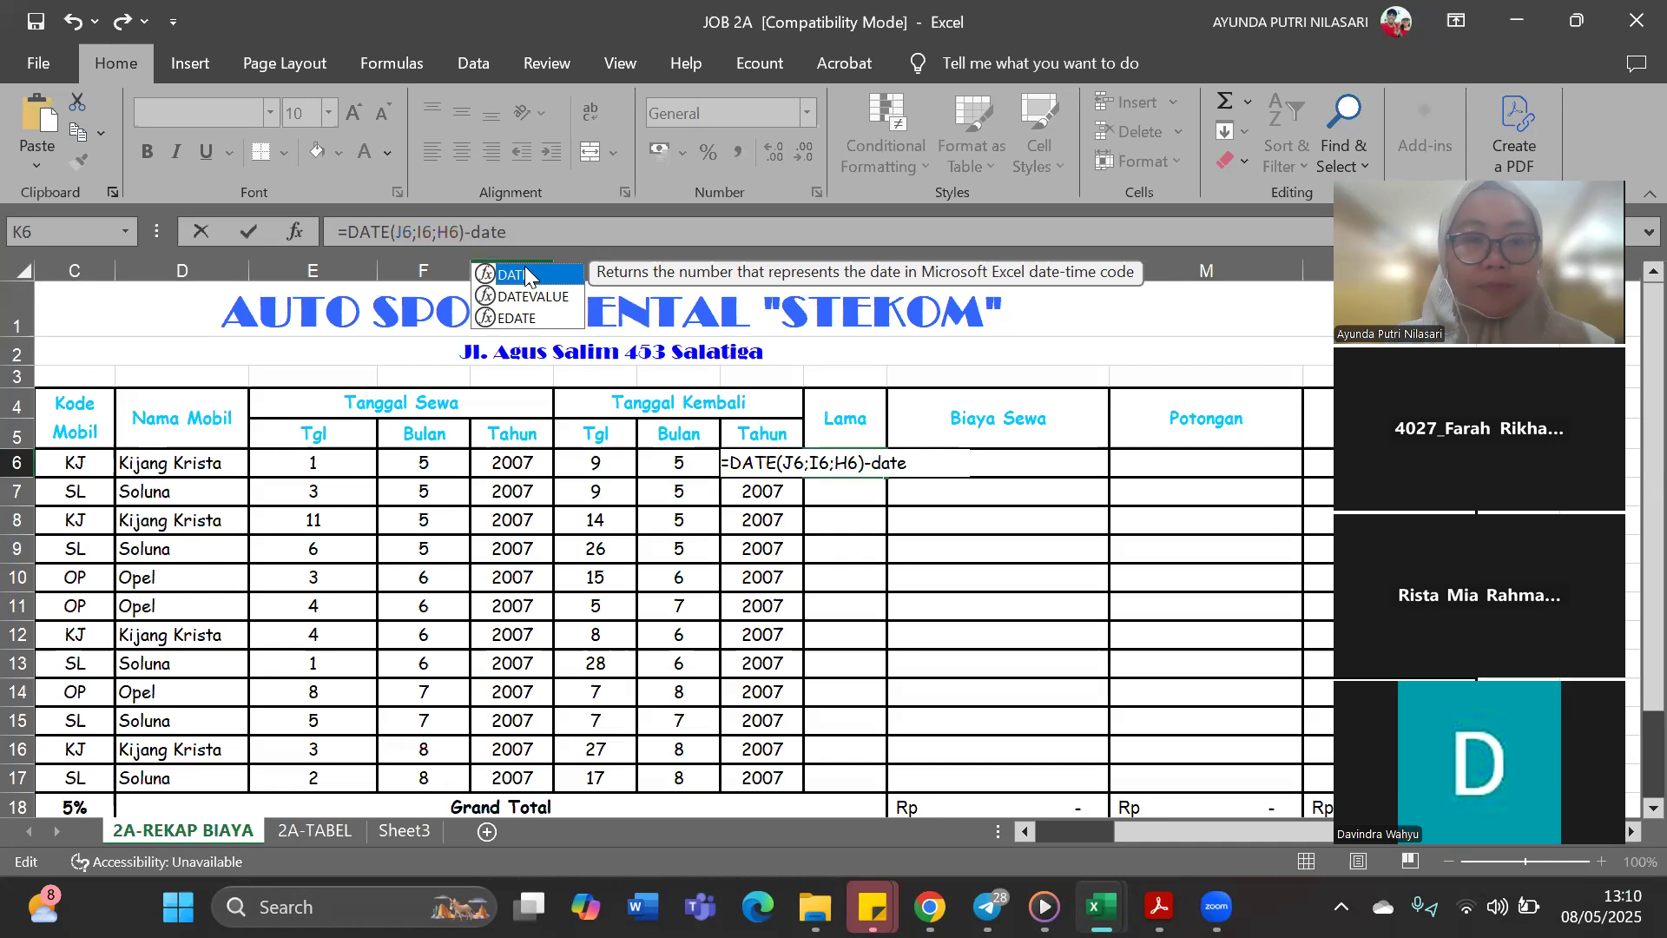
double_click(523, 274)
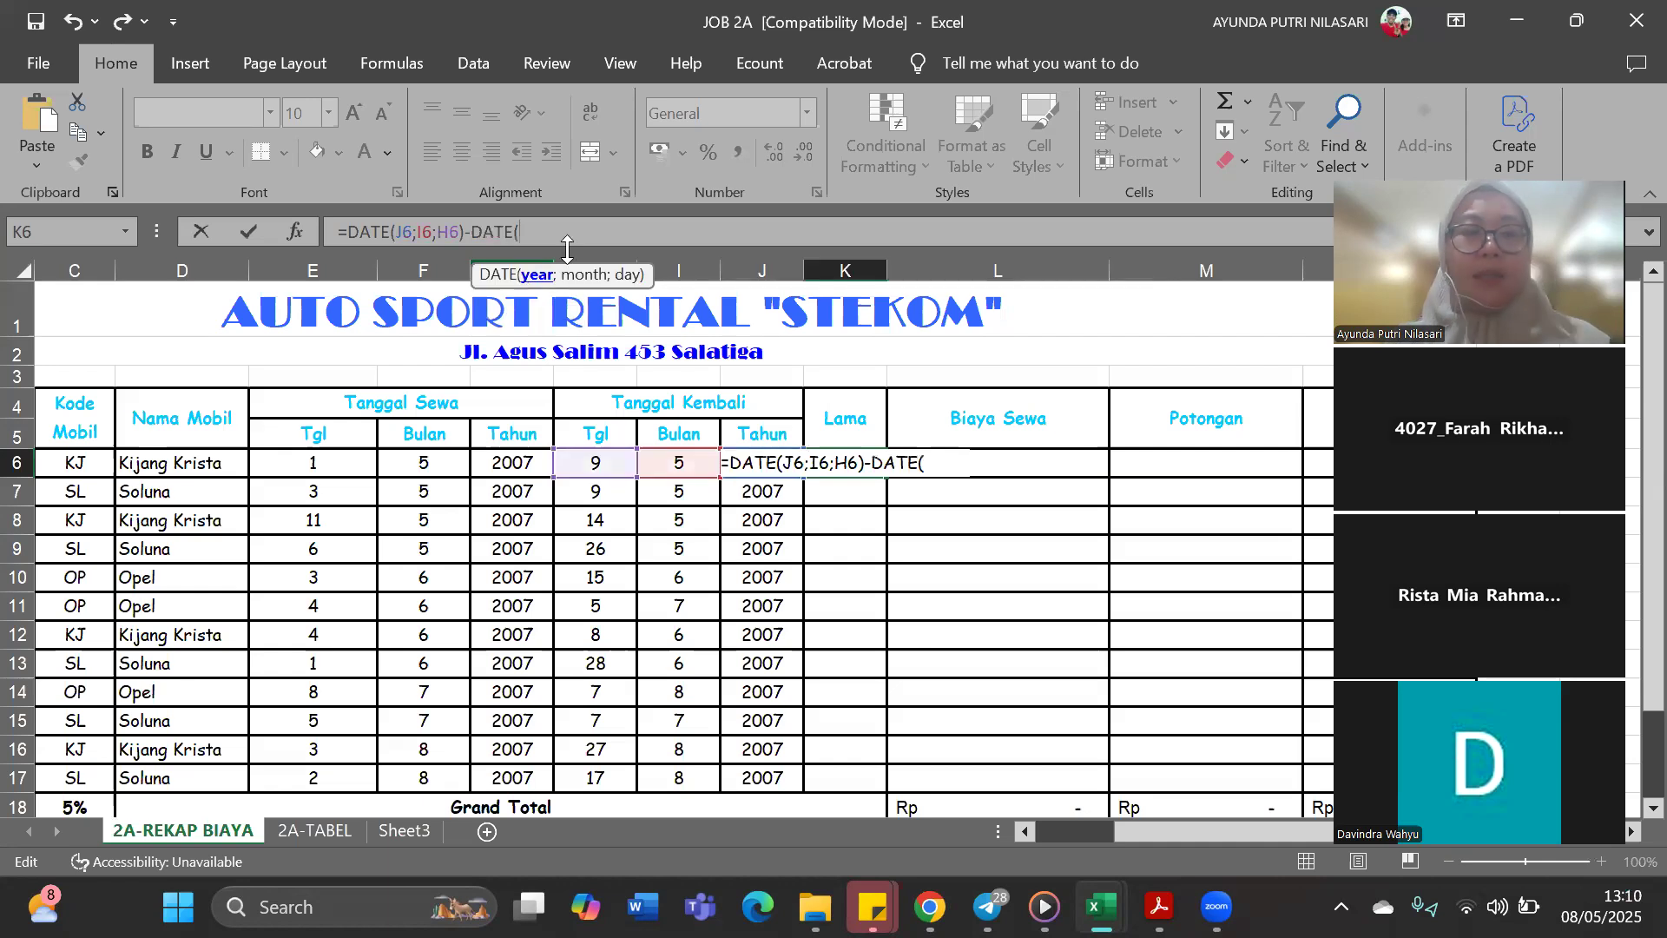
click(530, 461)
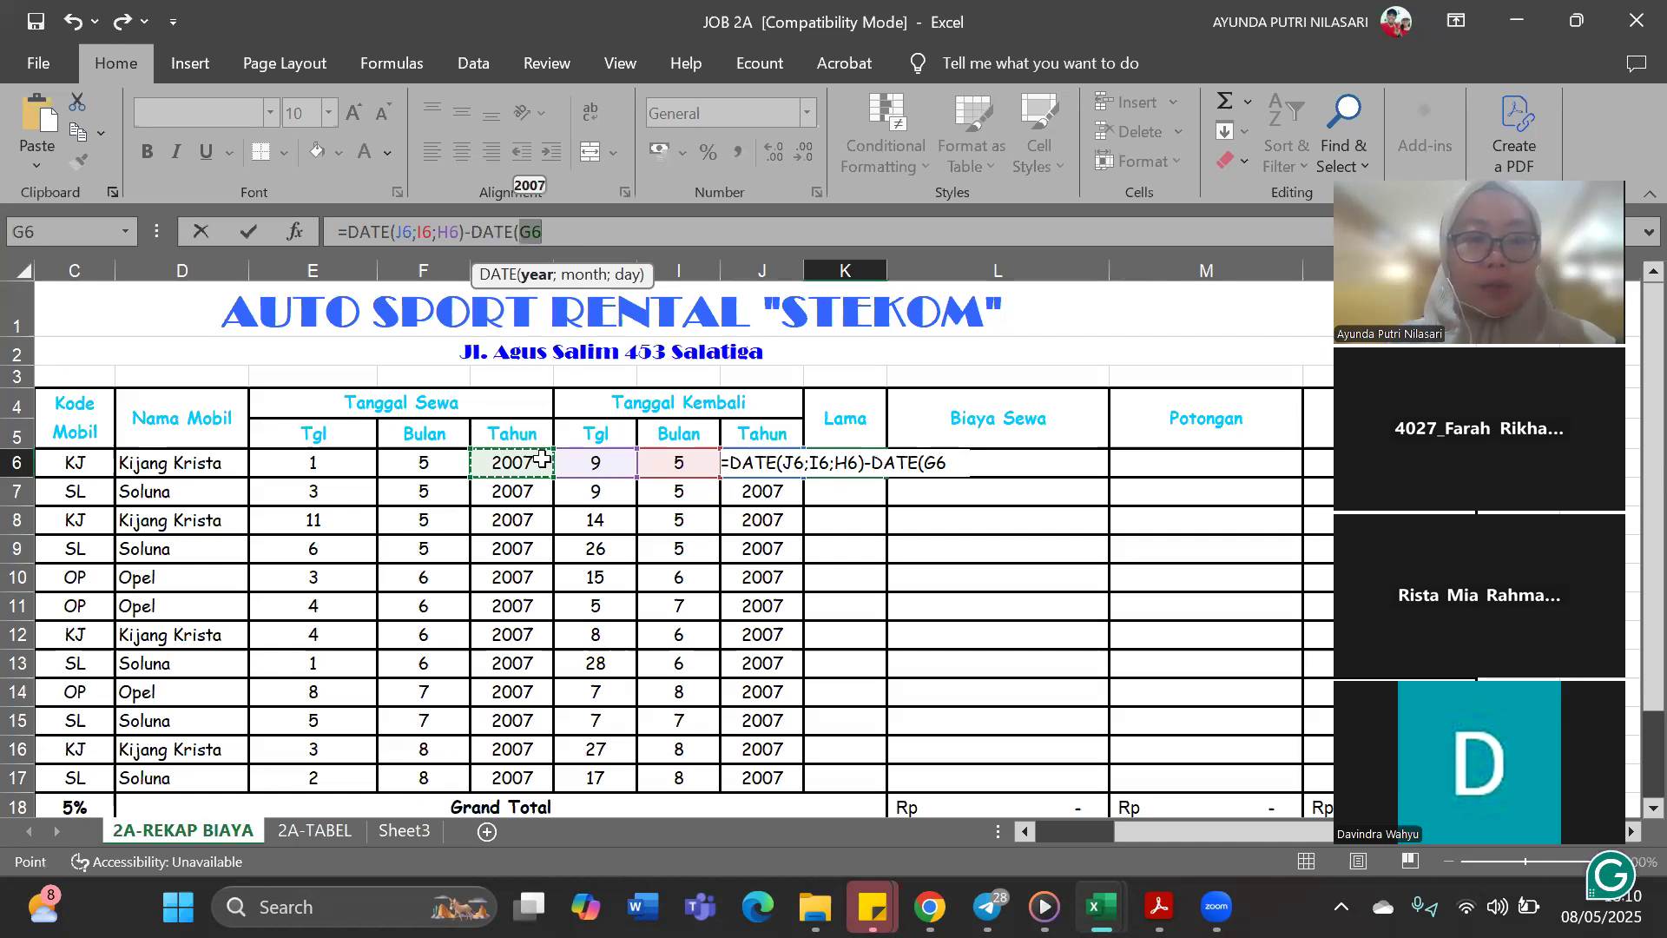
text(;)
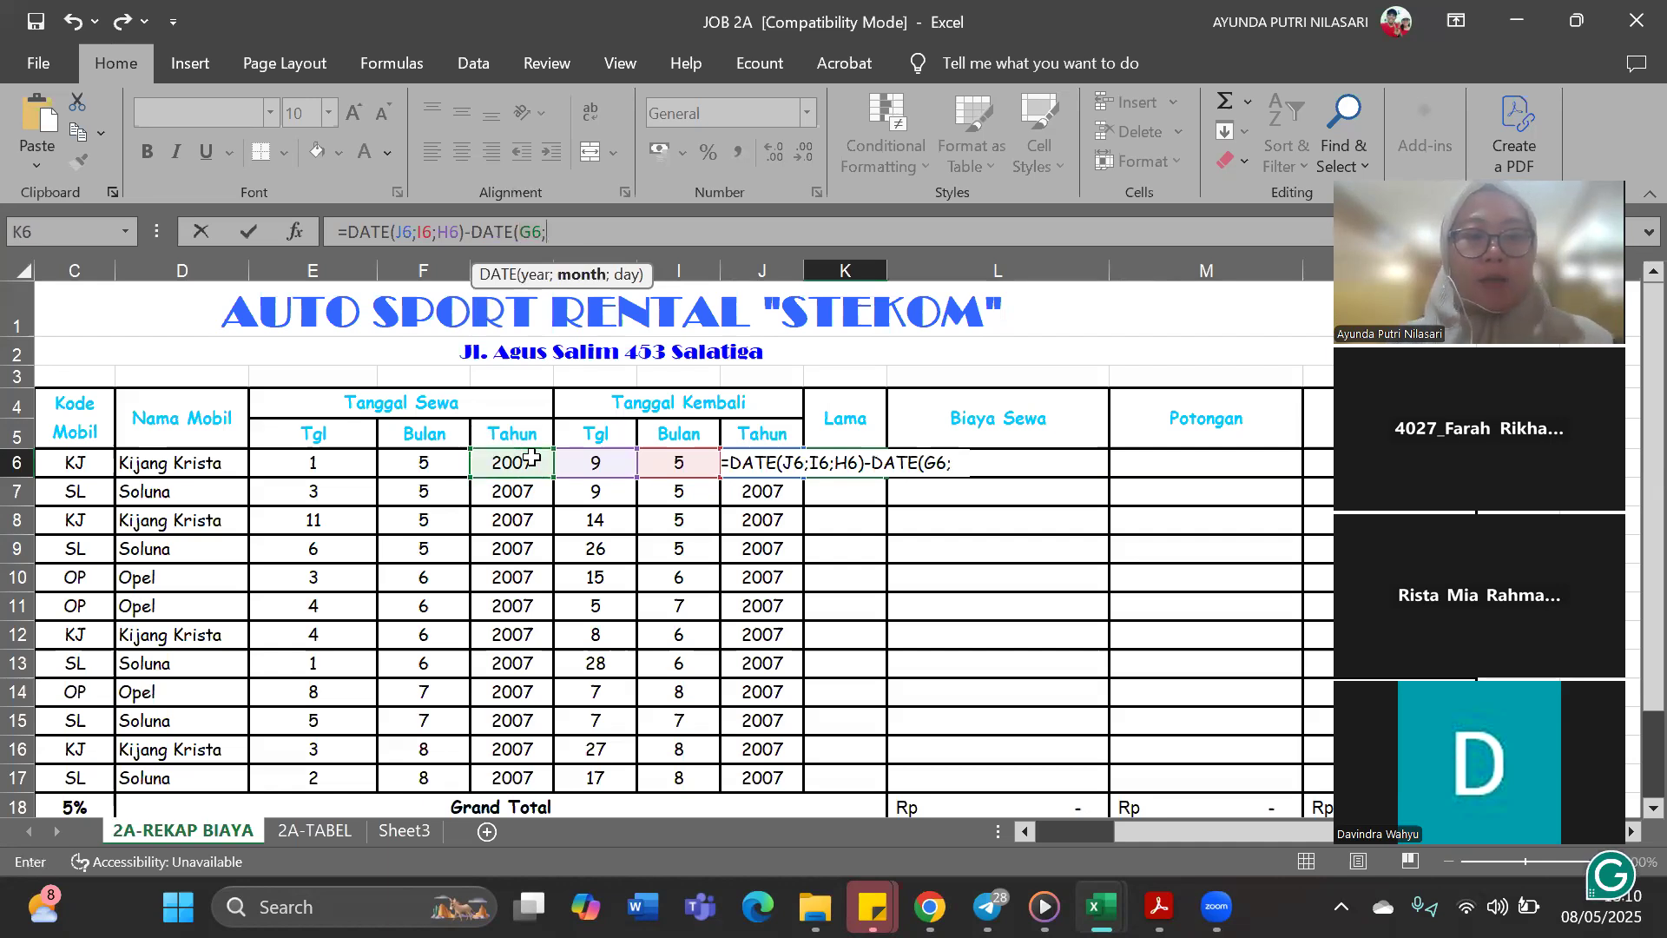
click(445, 461)
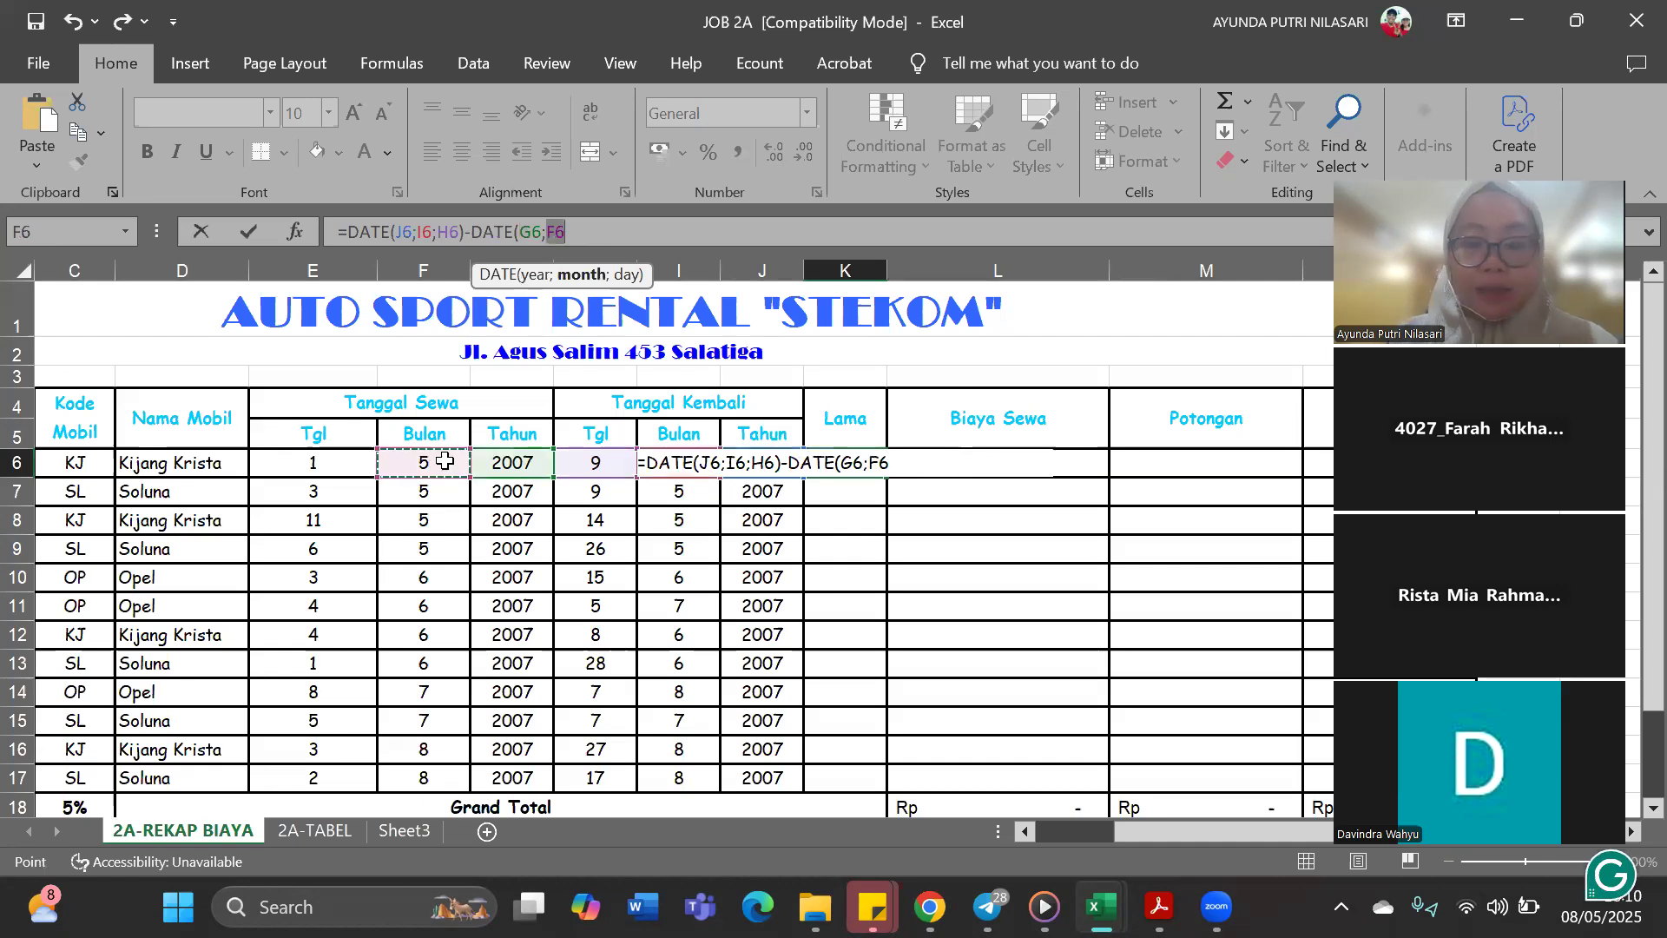
text(;)
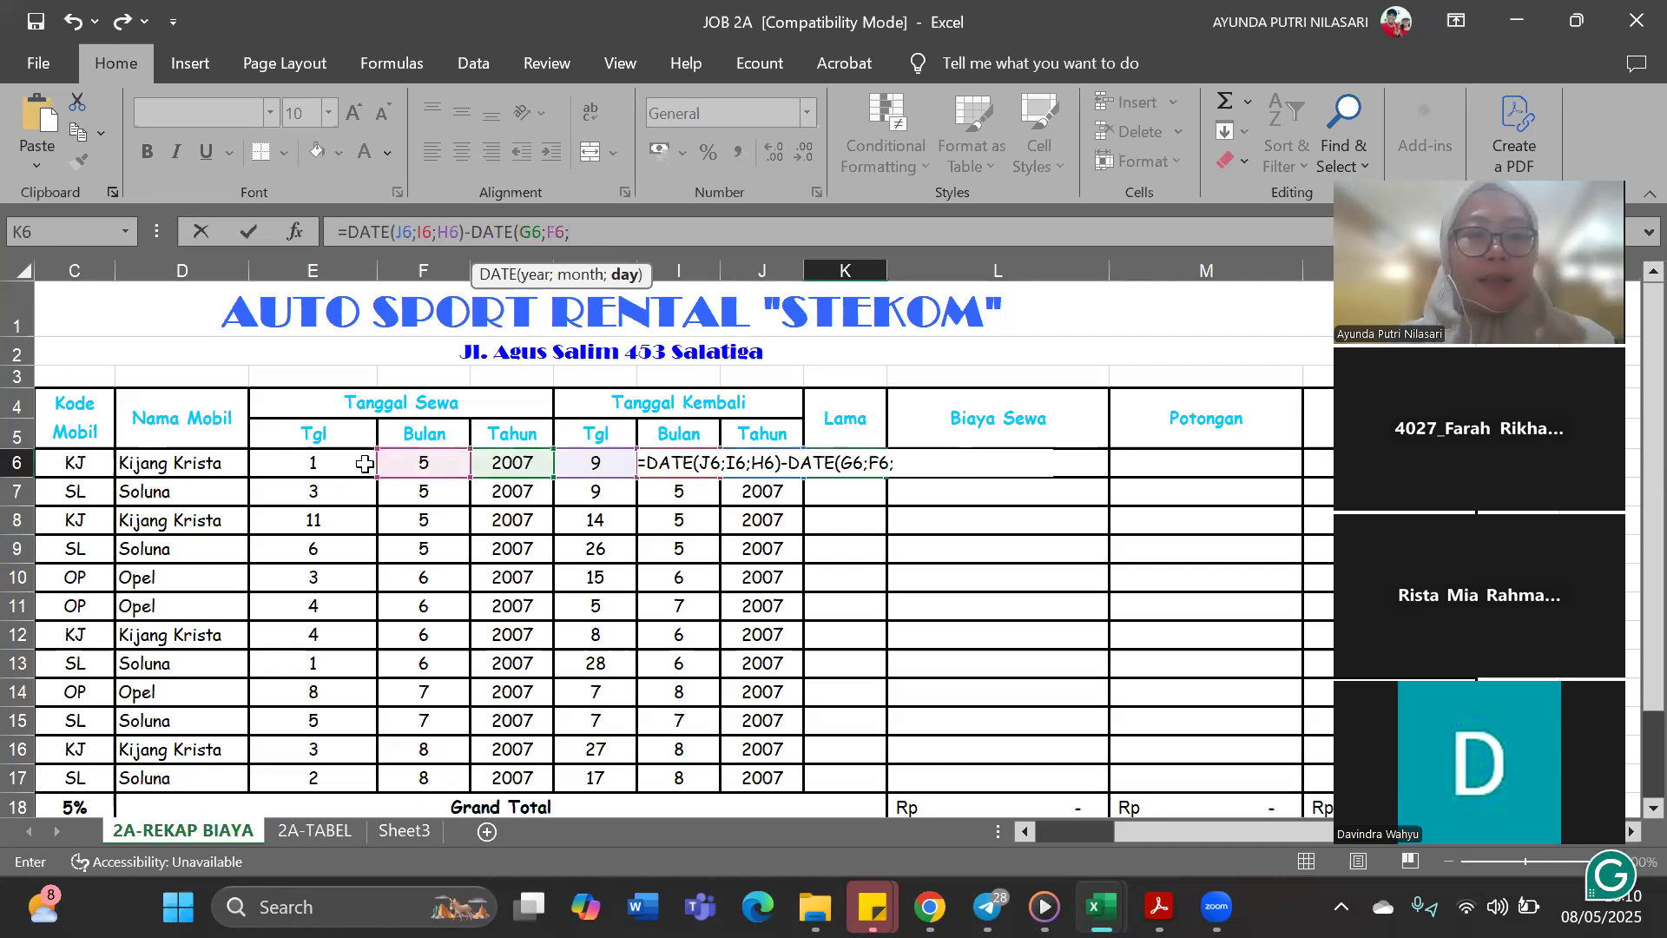
click(352, 464)
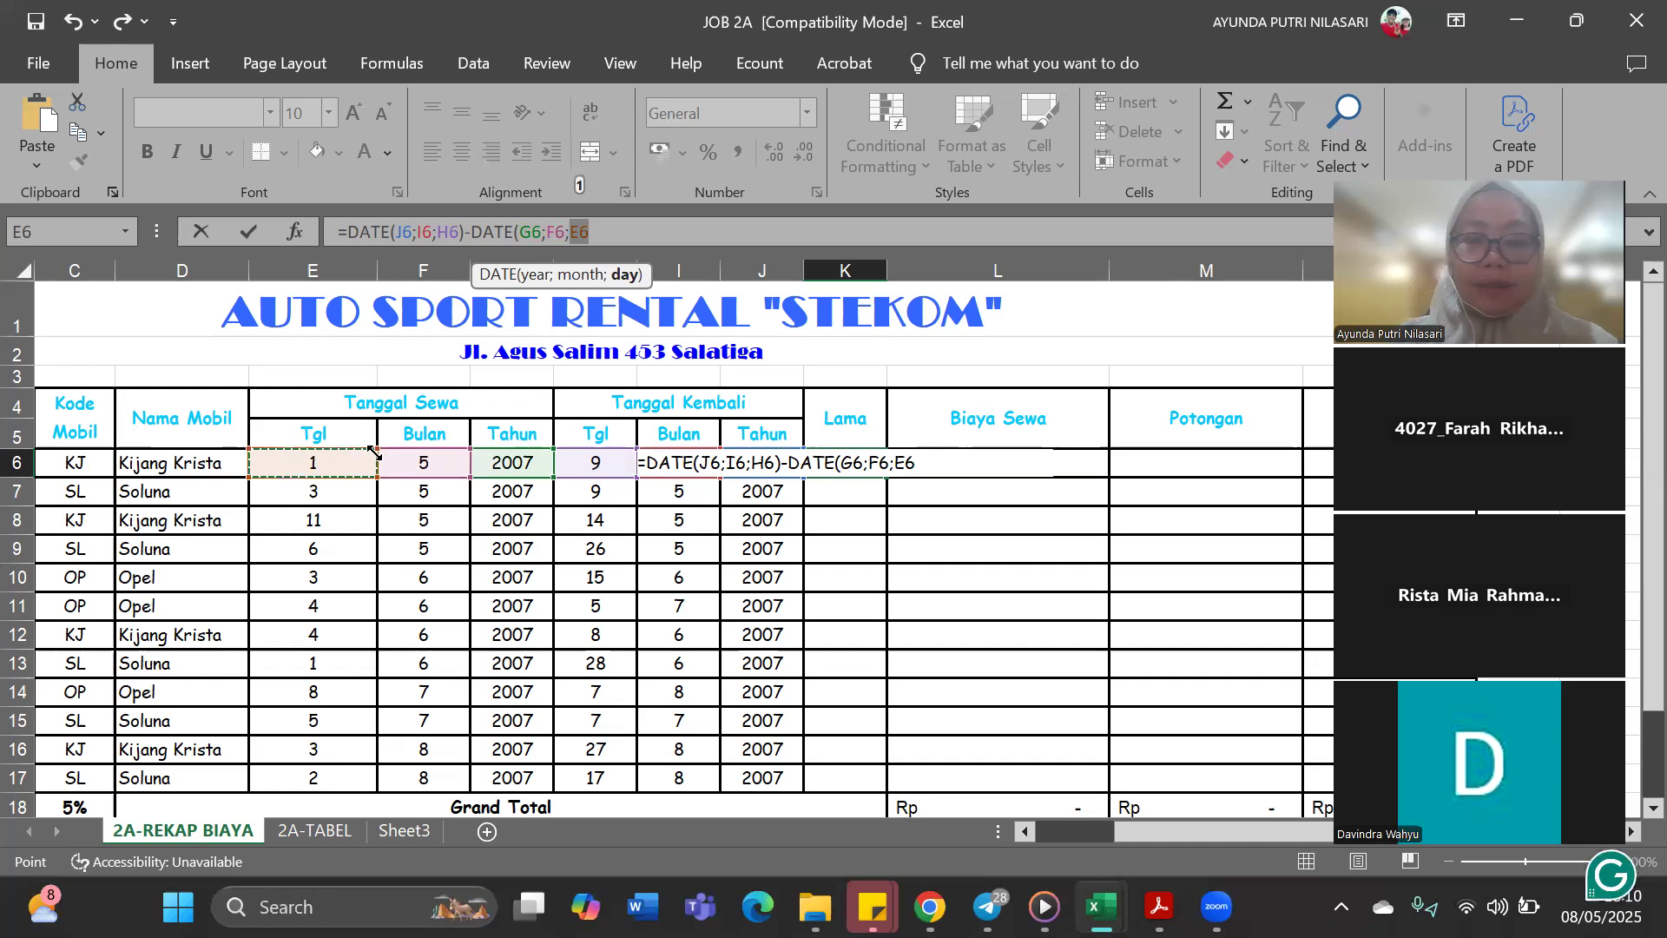
text())
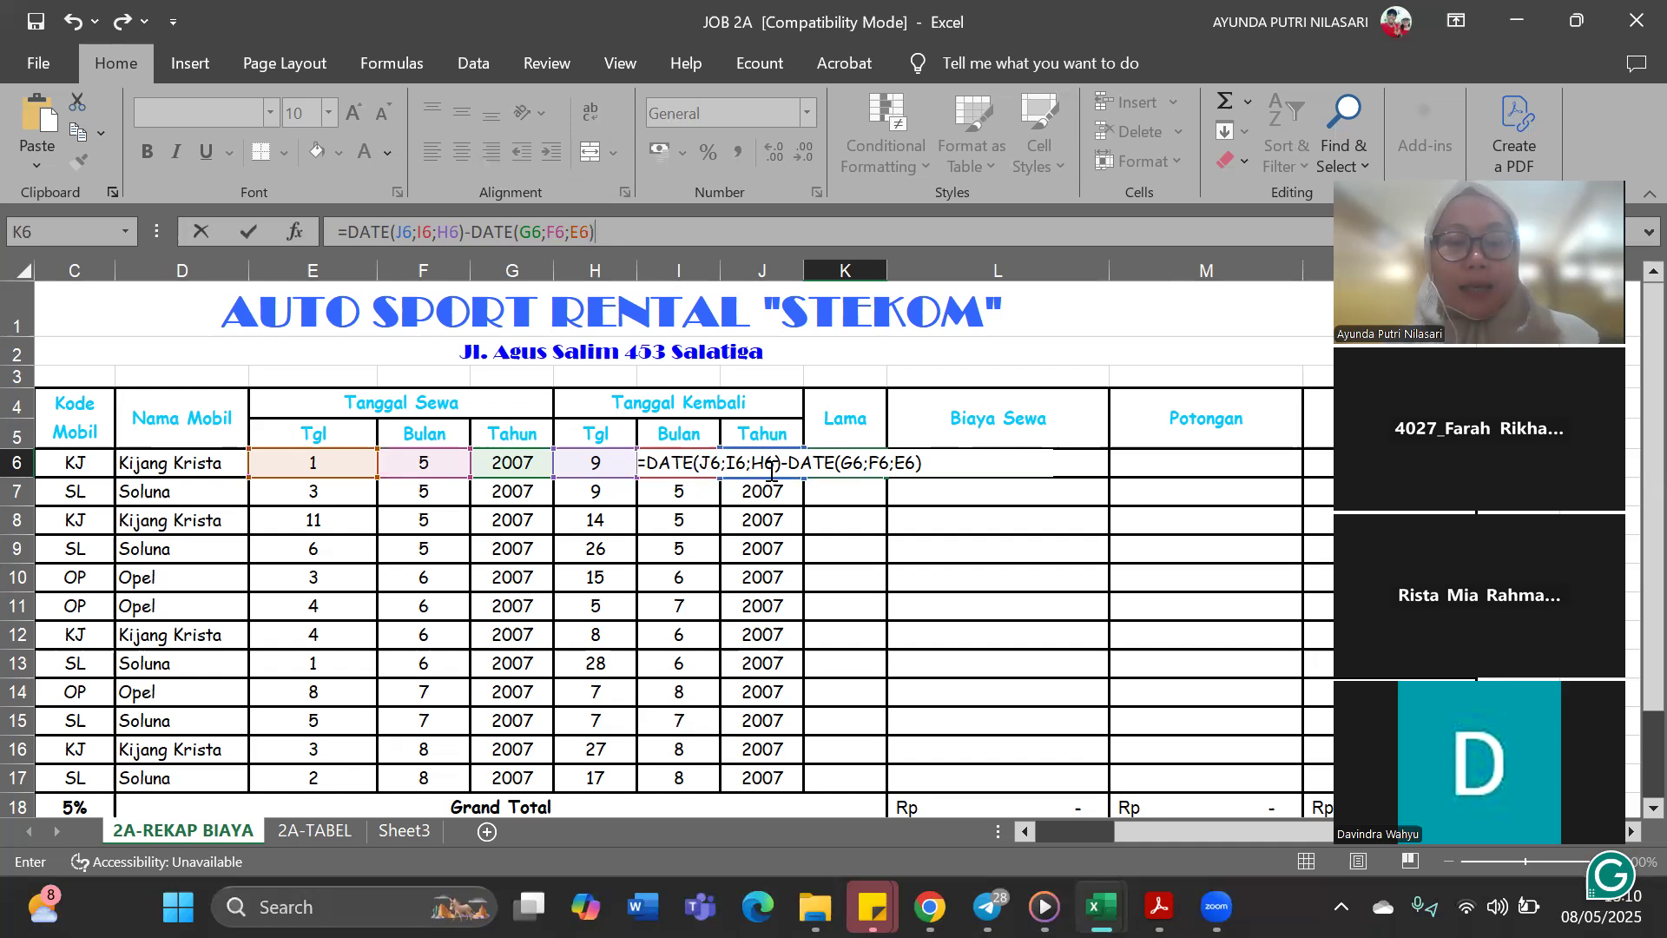
click(936, 466)
key(Return)
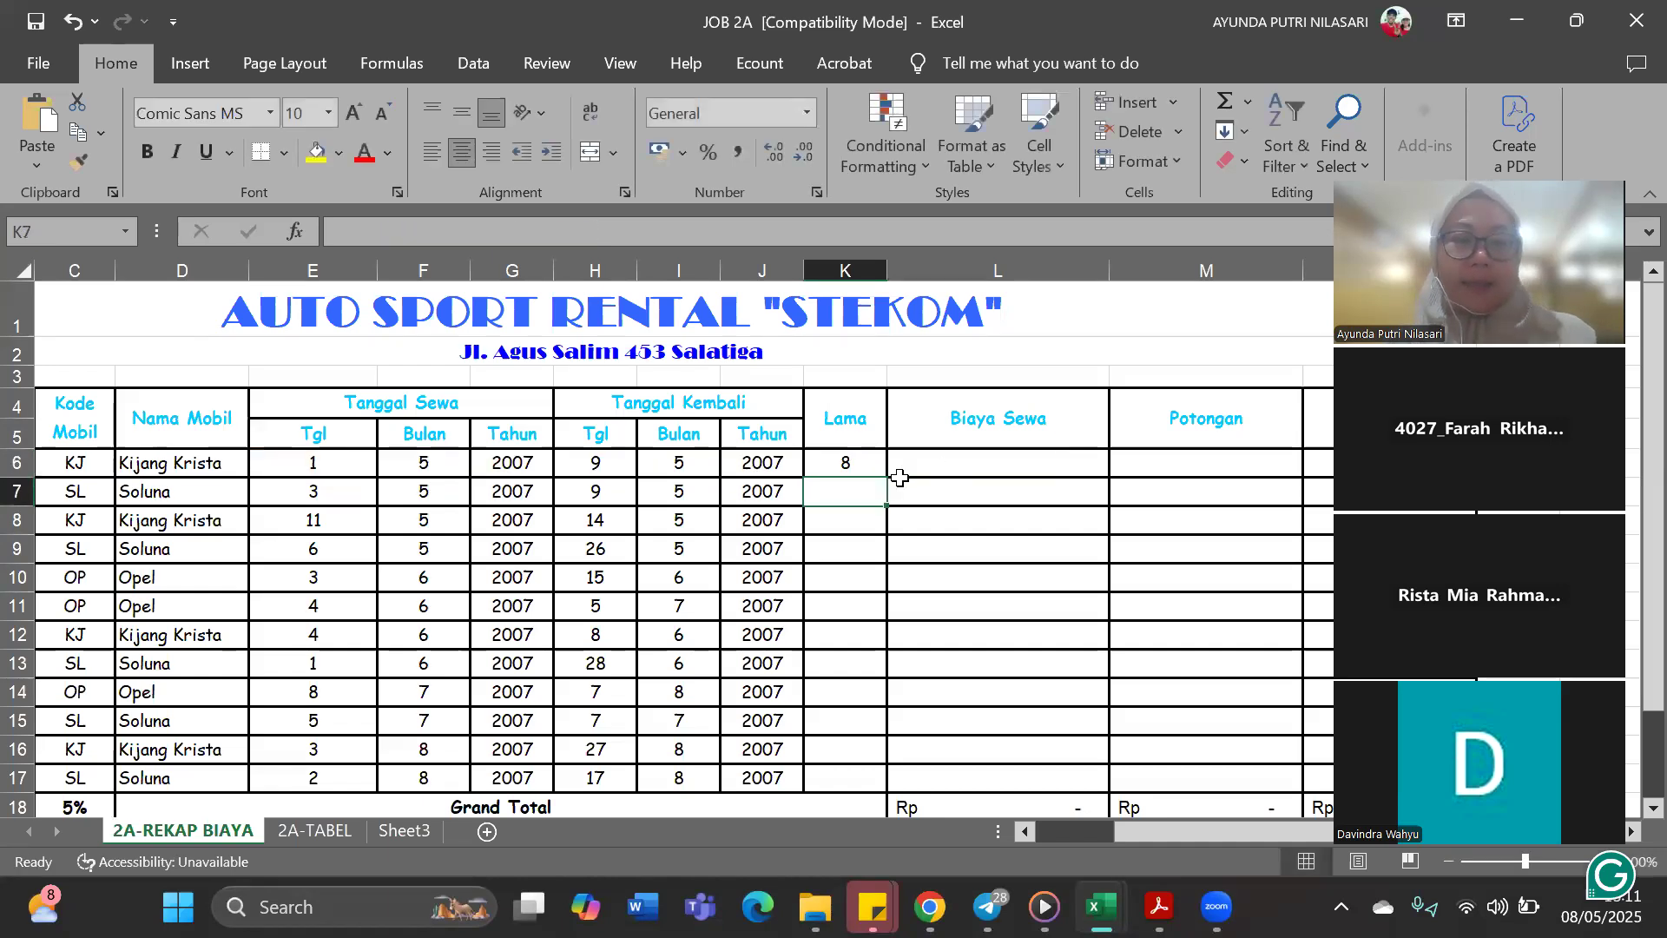
Copy the rental duration formula from K6 down the Lama column through K17
click(868, 465)
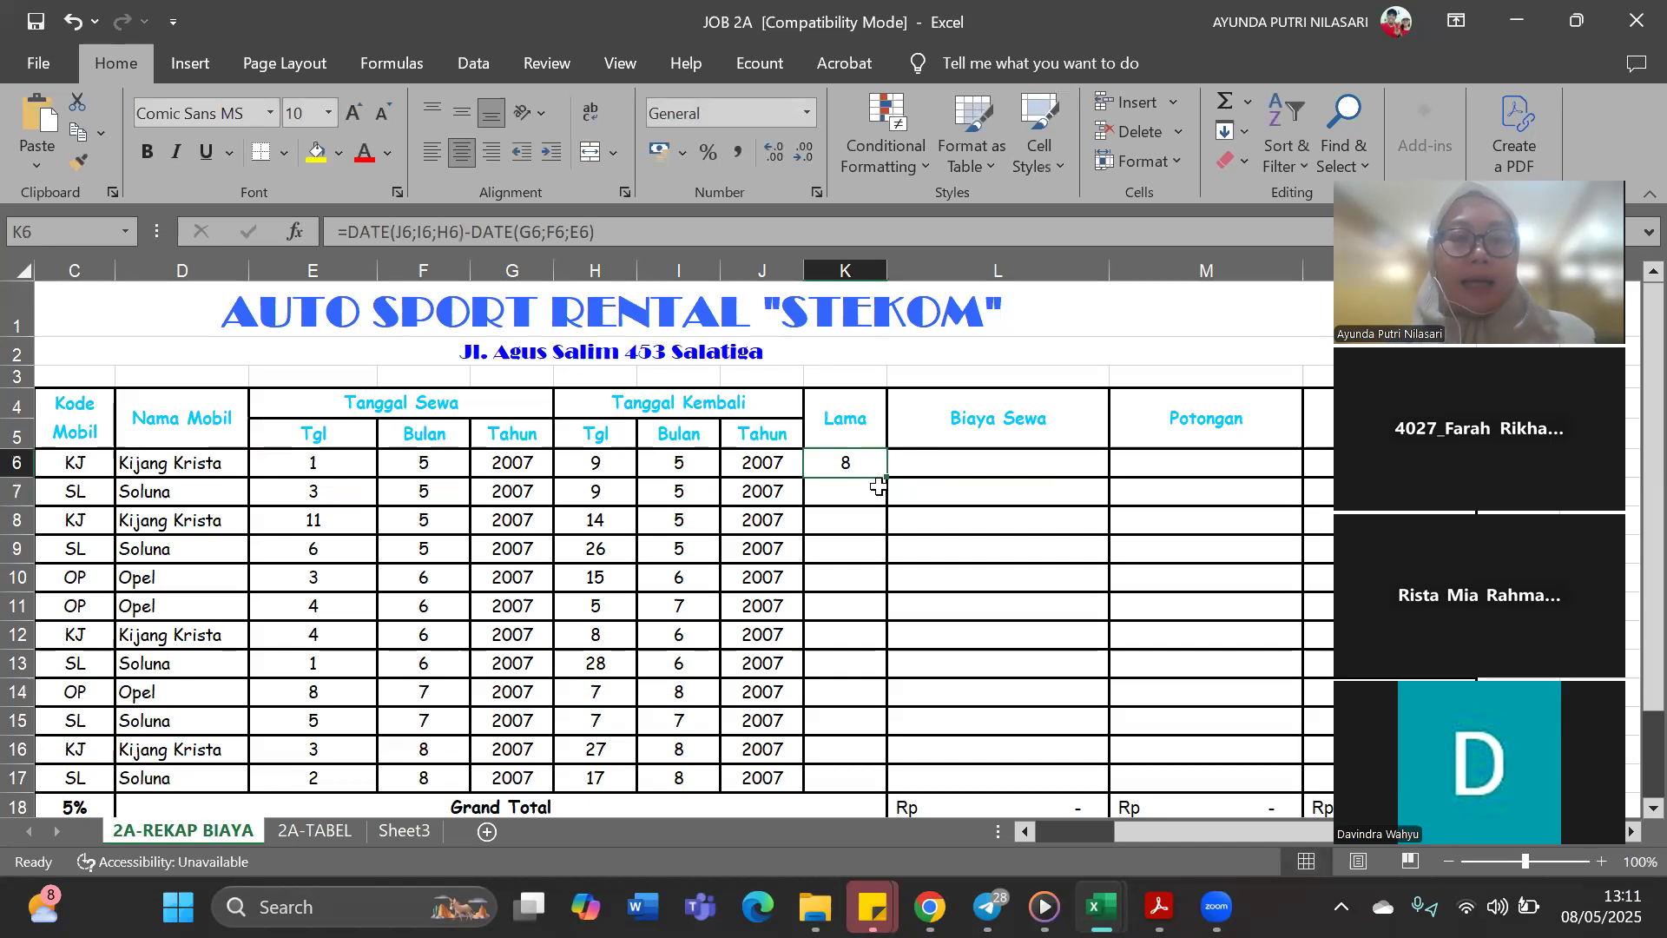
drag(893, 476, 883, 752)
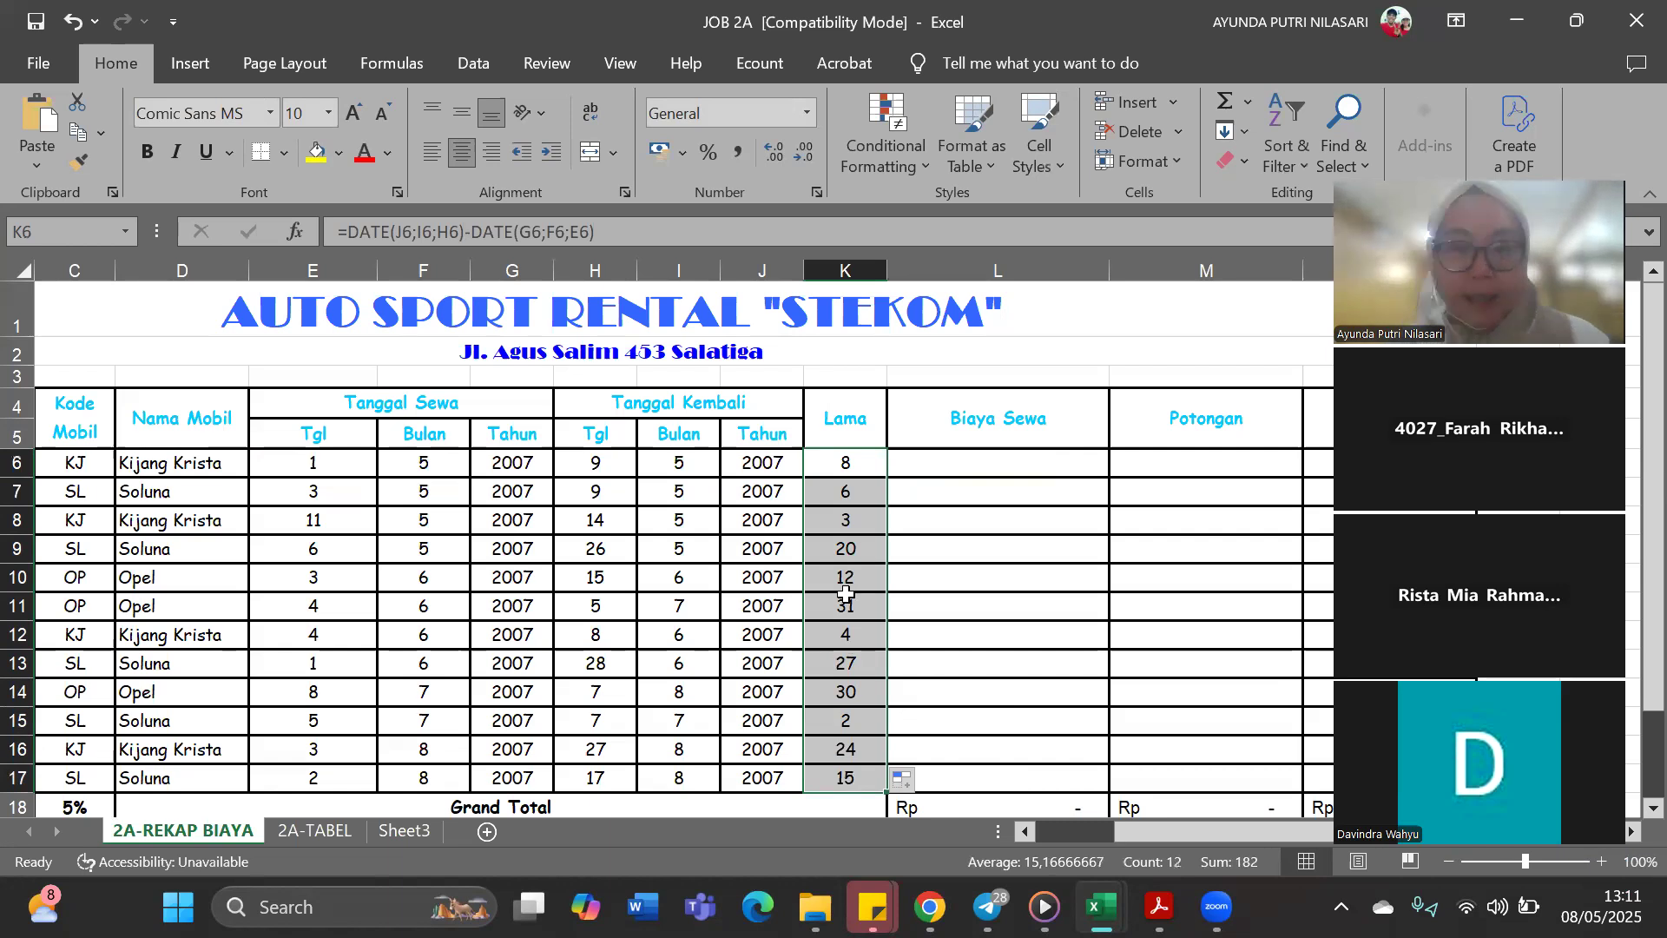
scroll(842, 599, down, 1)
scroll(844, 601, up, 1)
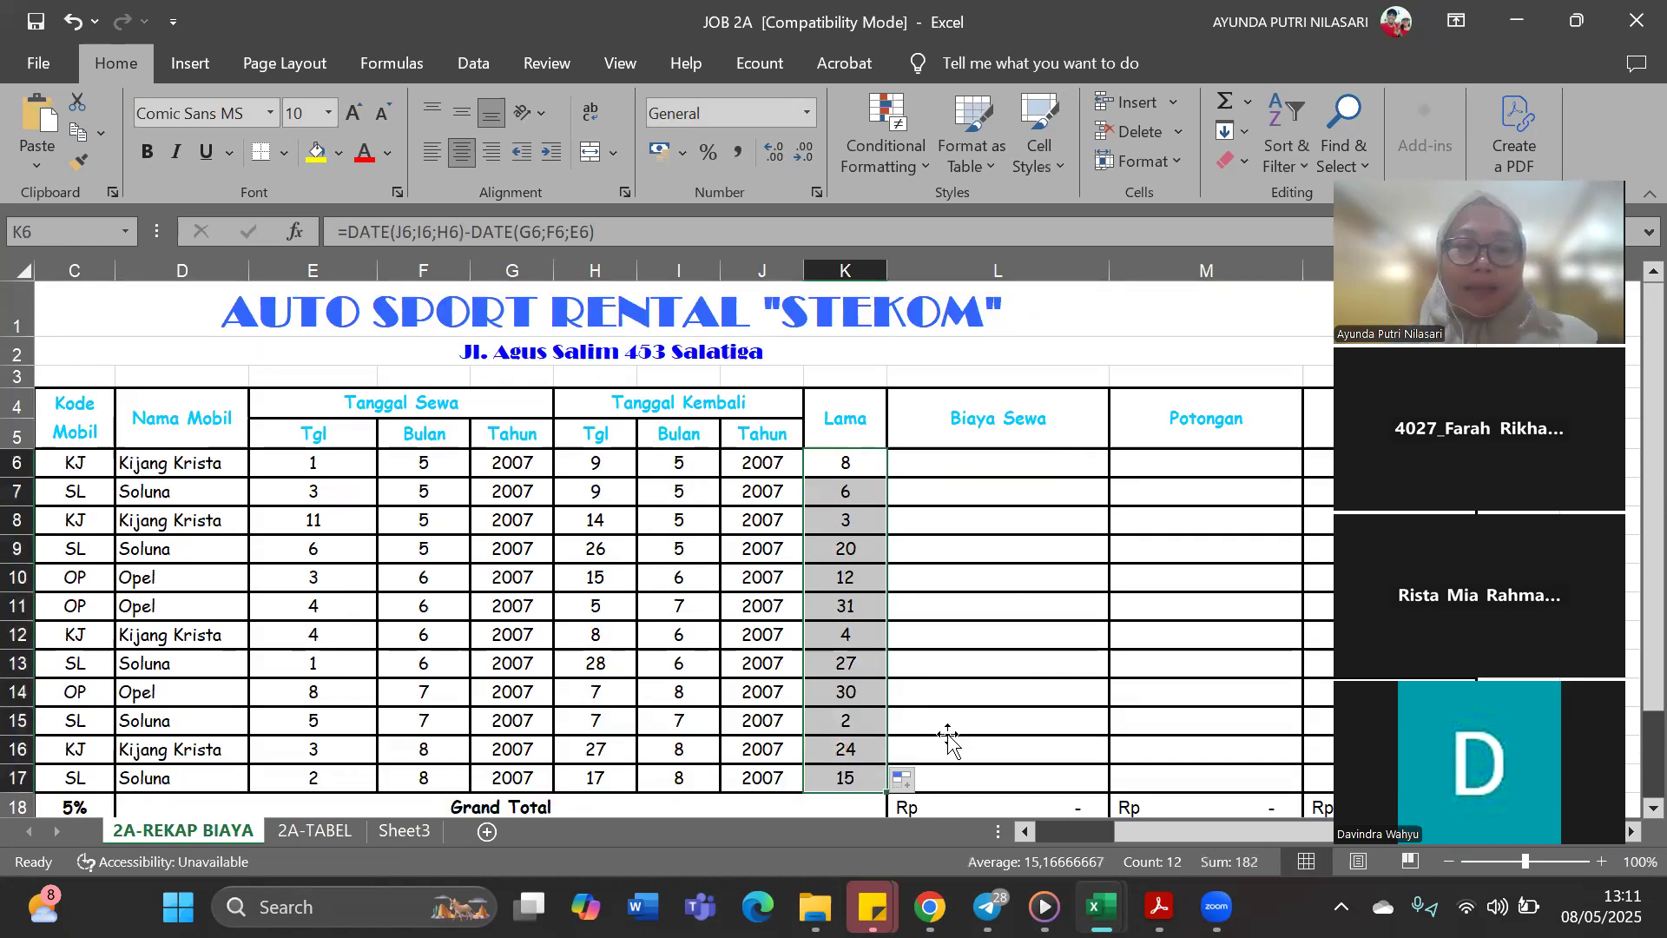
click(920, 718)
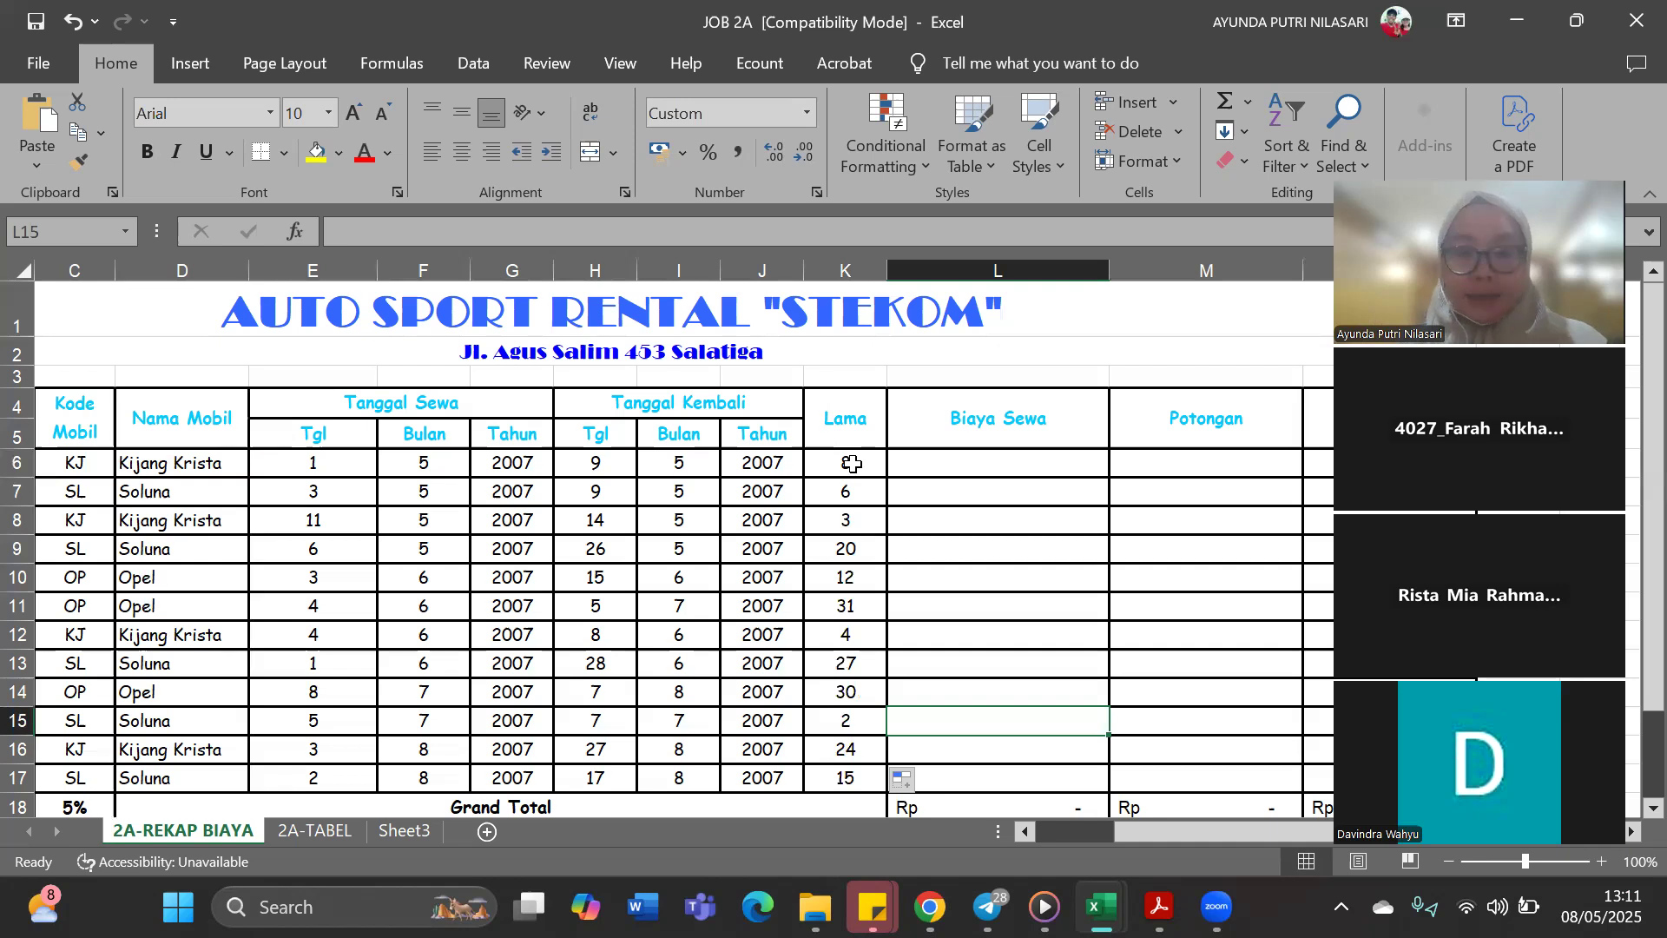
Select Biaya Sewa cell L6 and examine the rental prices per car code below the recap and on the 2A-TABEL sheet
click(971, 461)
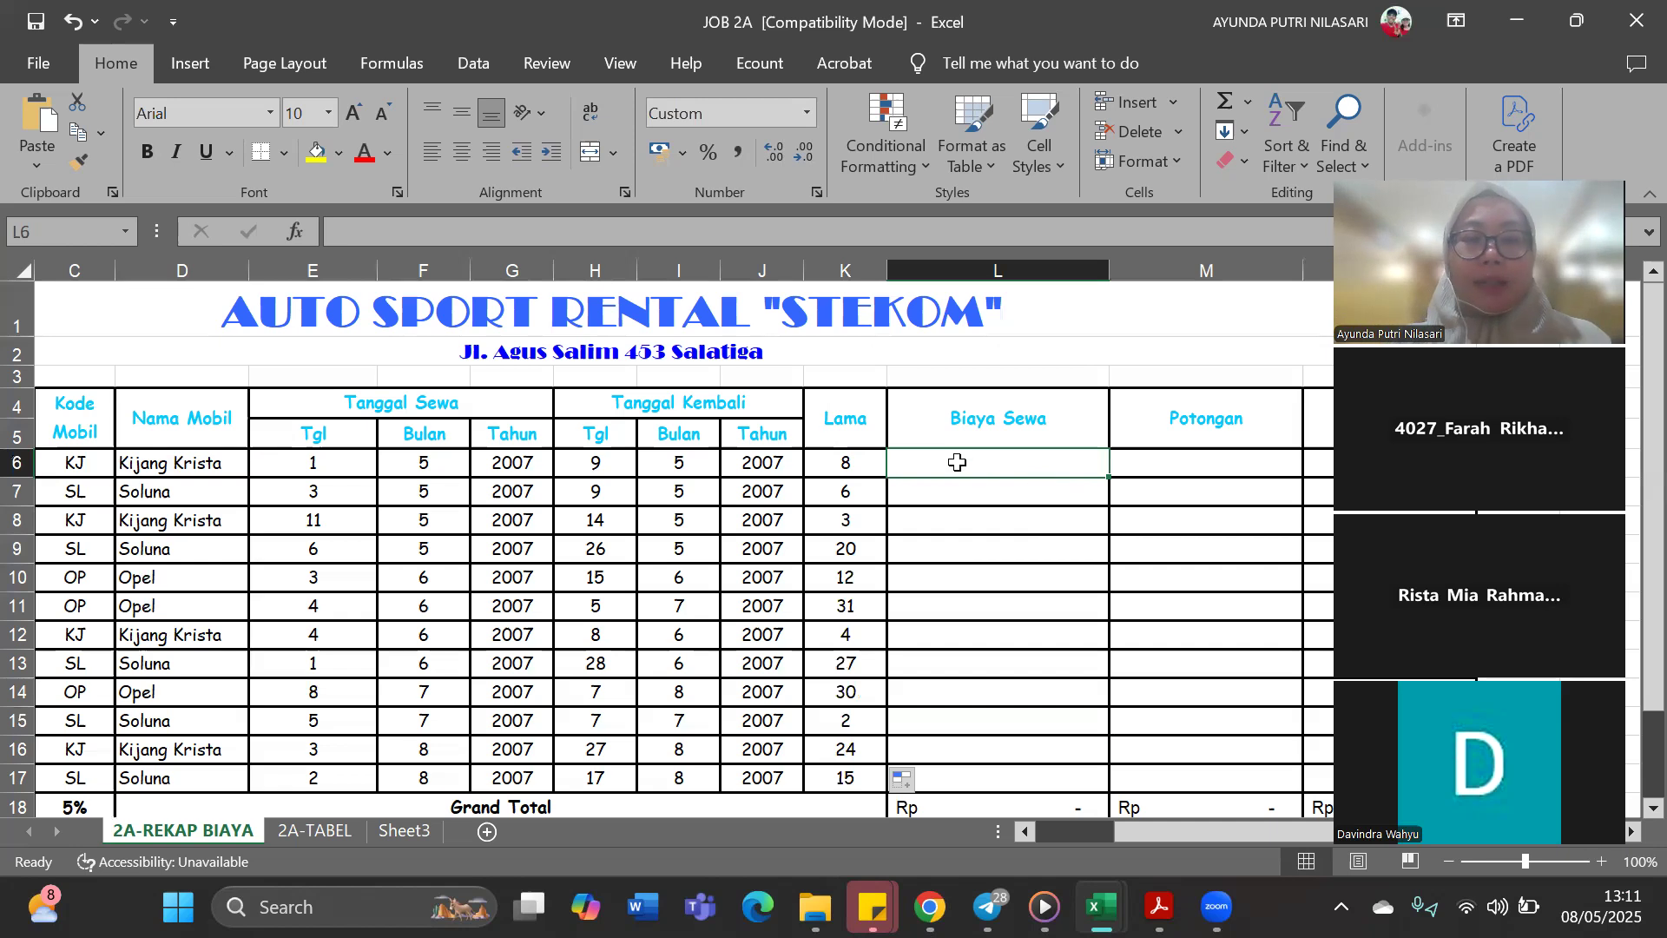
scroll(957, 462, down, 2)
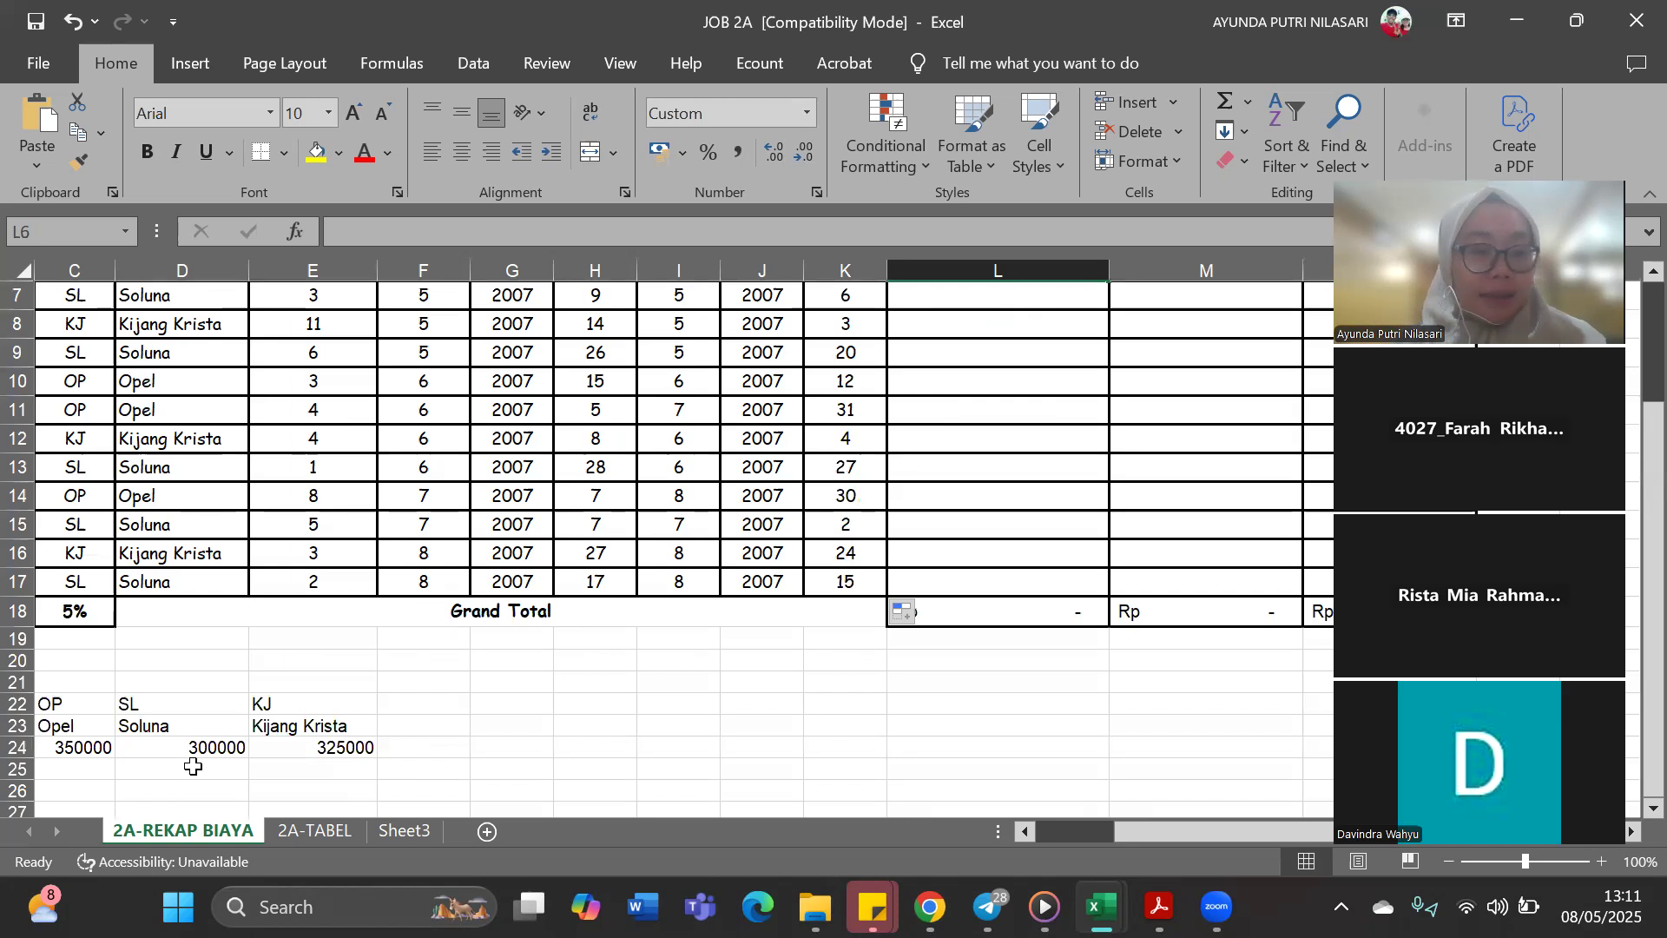
click(294, 828)
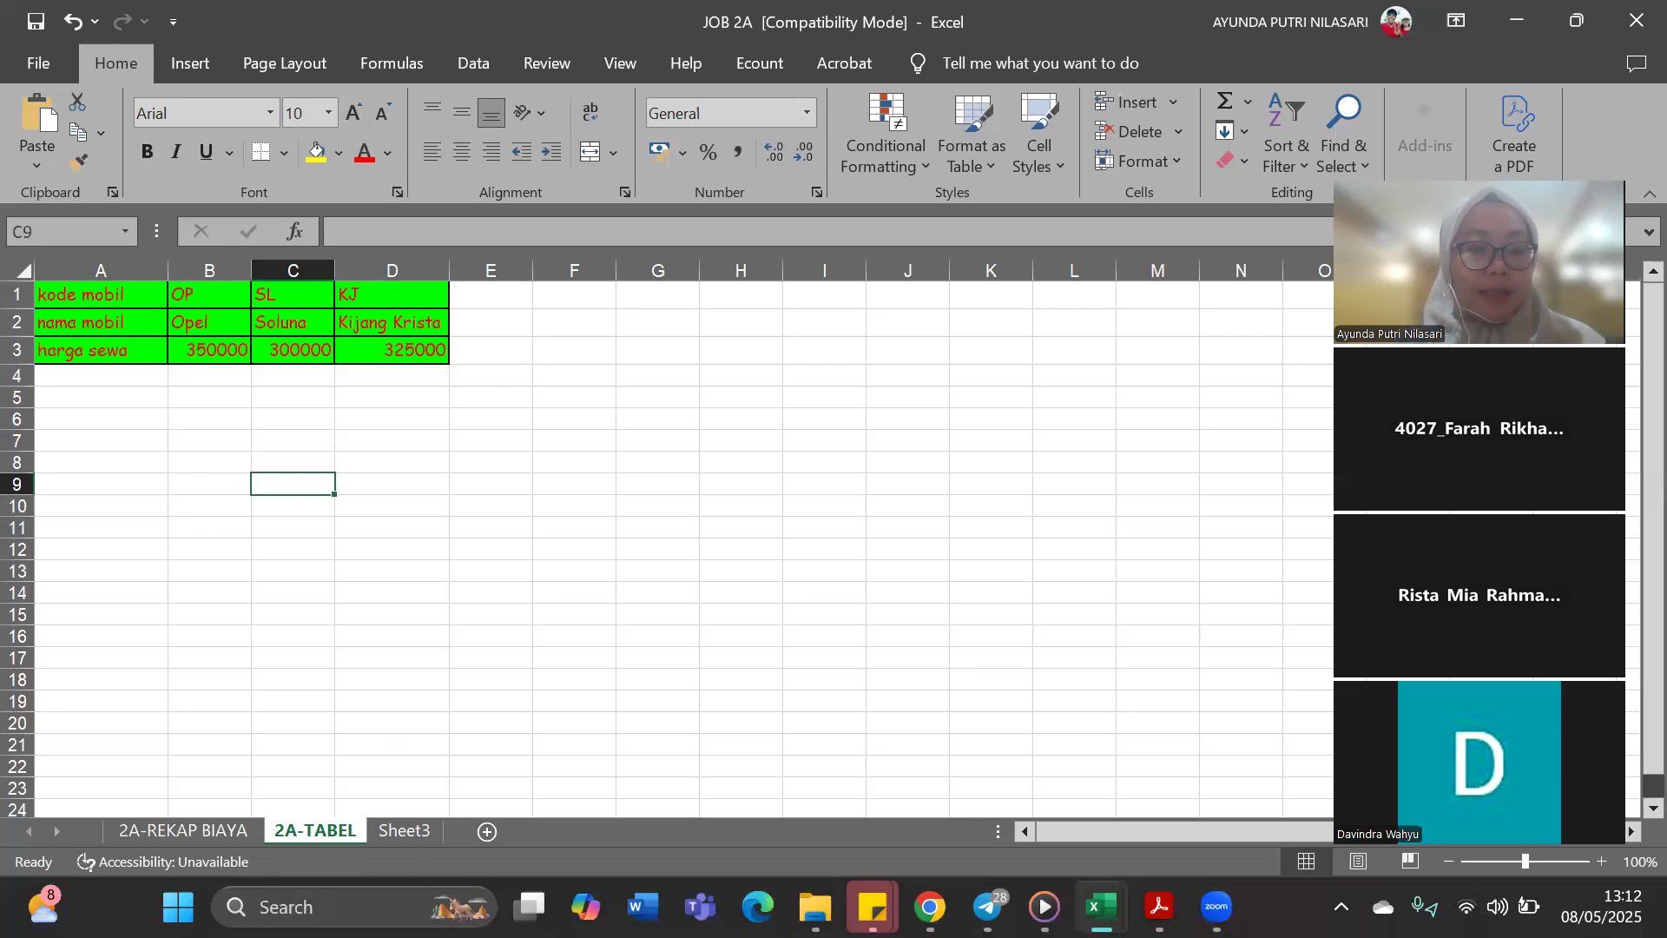
click(194, 831)
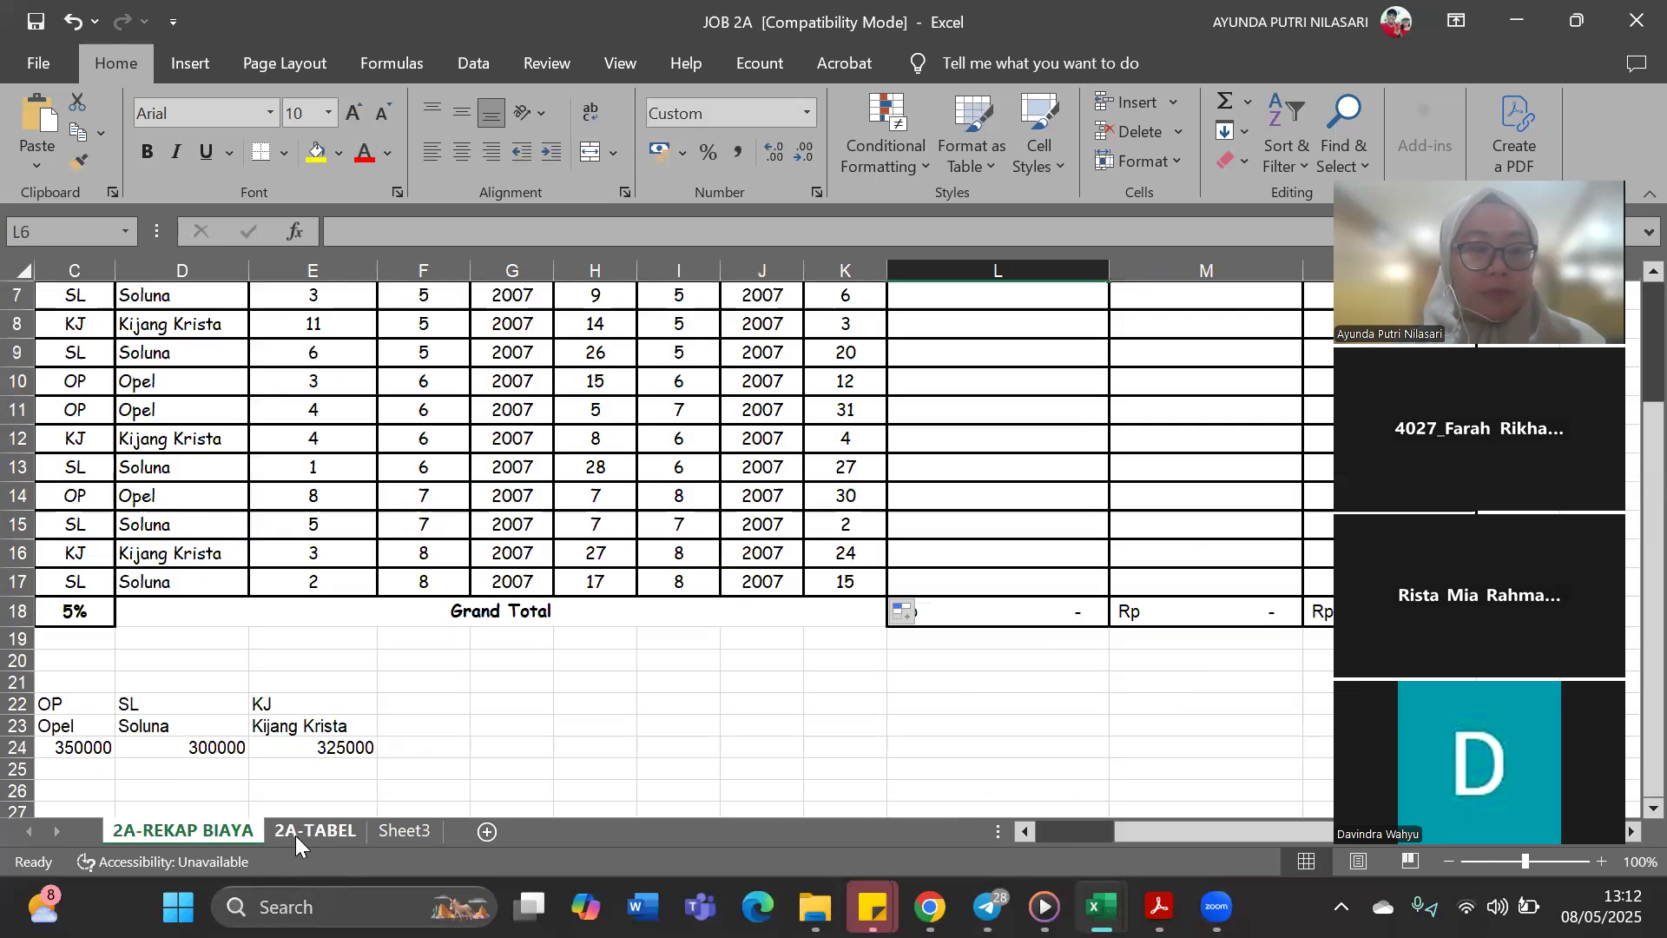
click(295, 835)
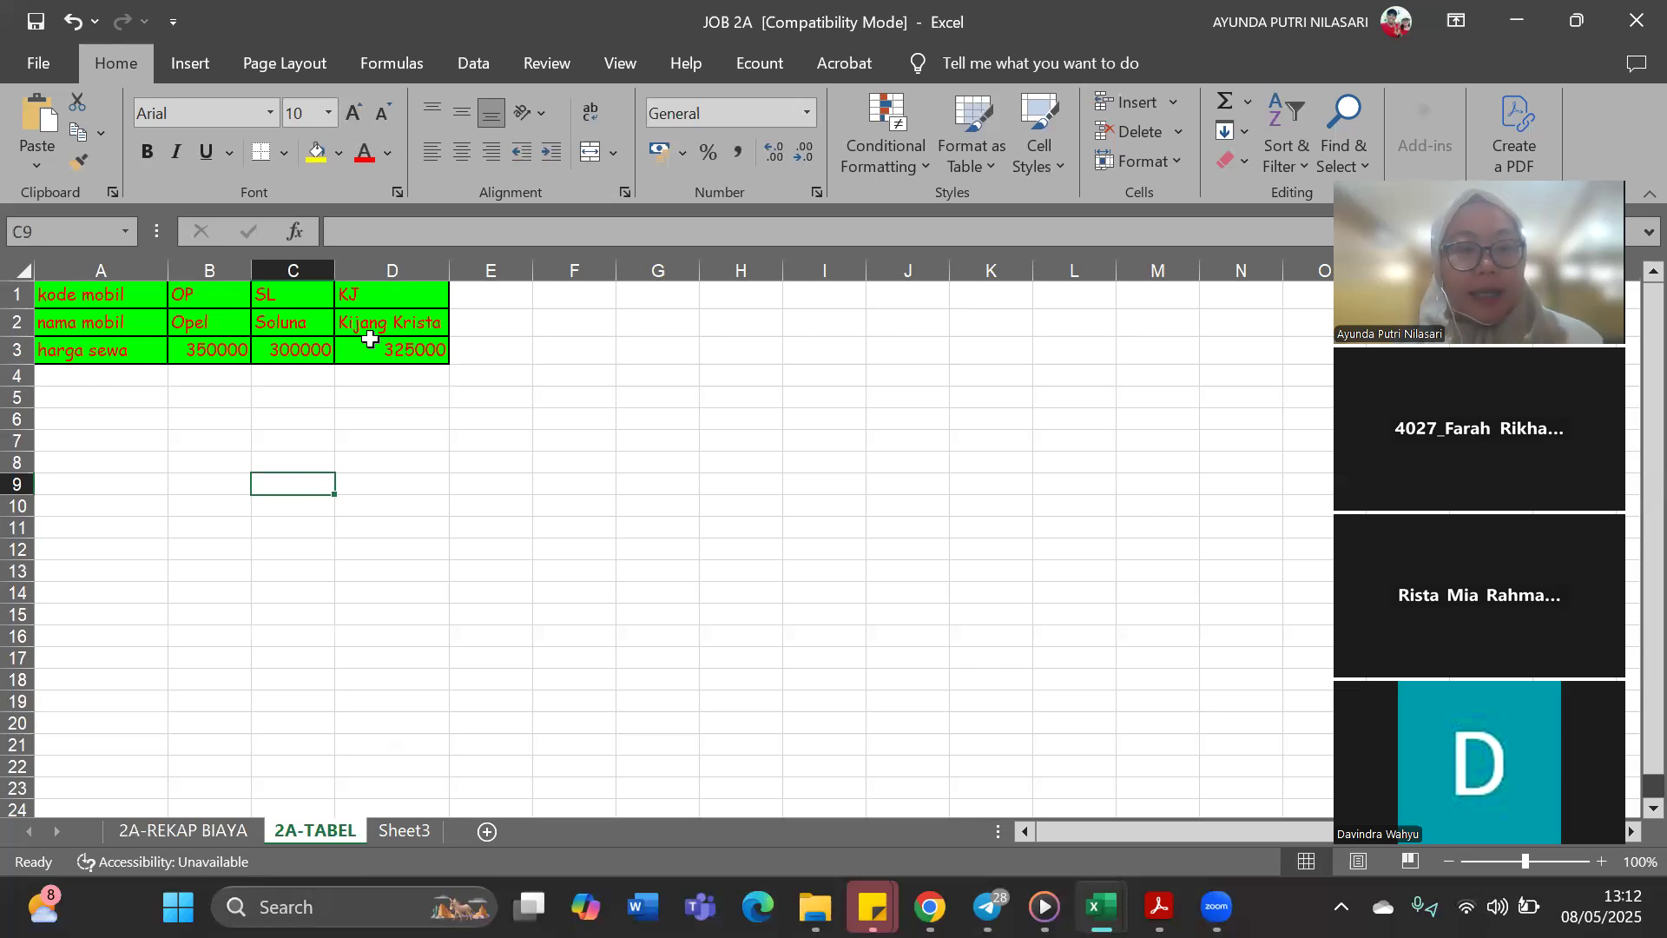
click(205, 827)
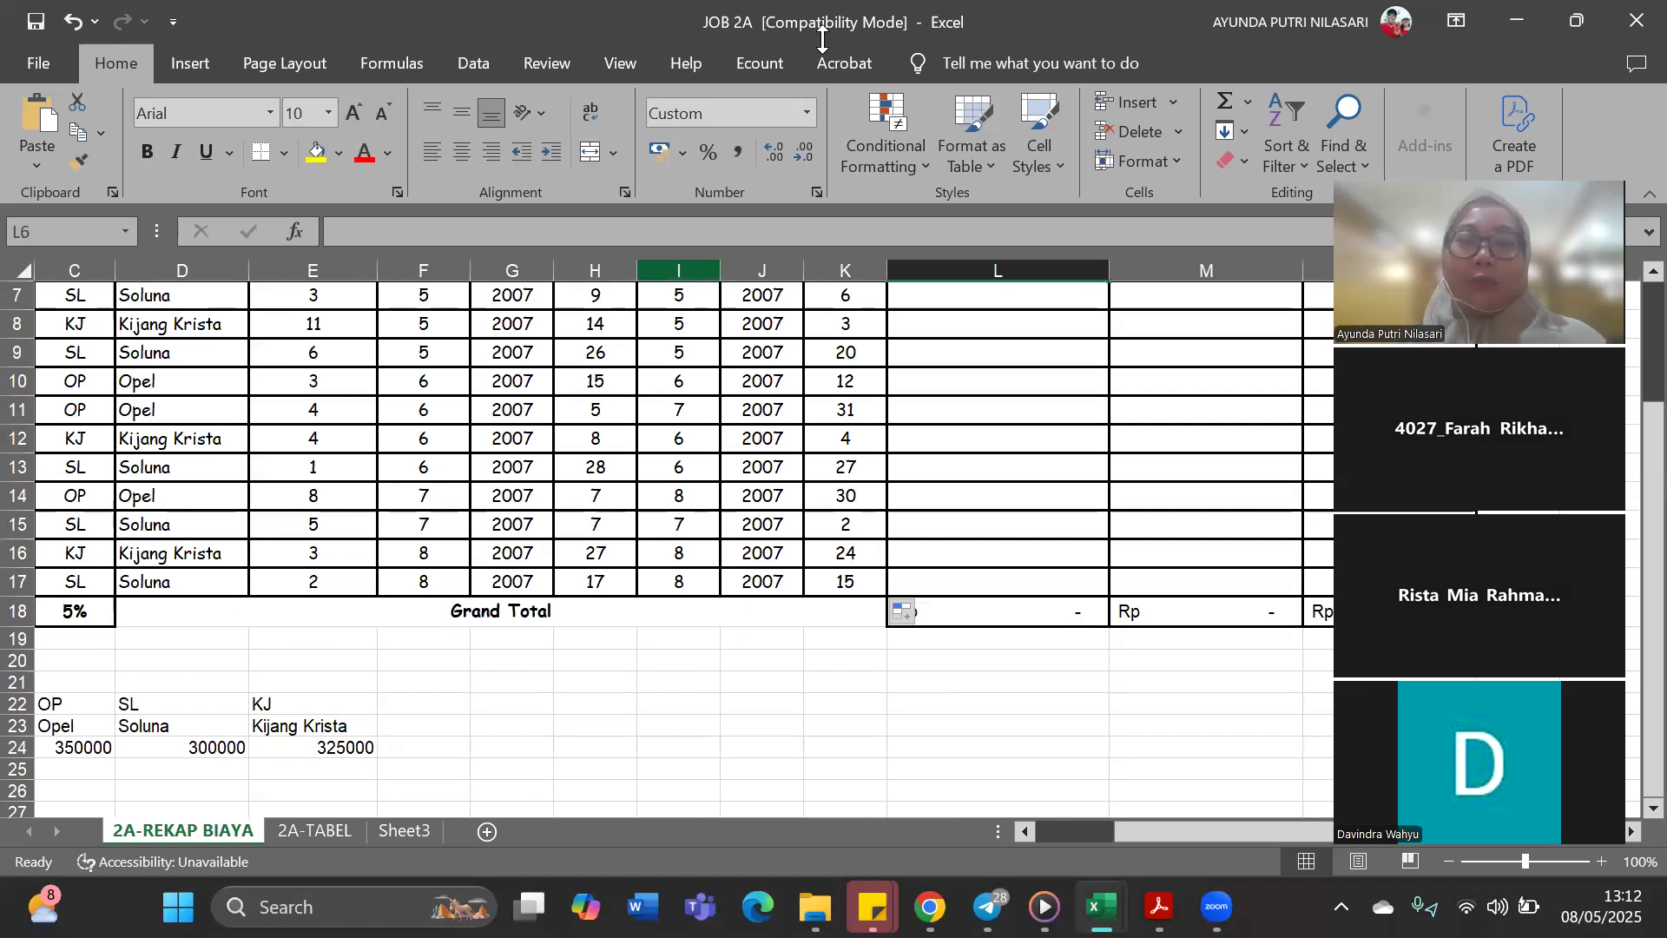
scroll(957, 462, up, 2)
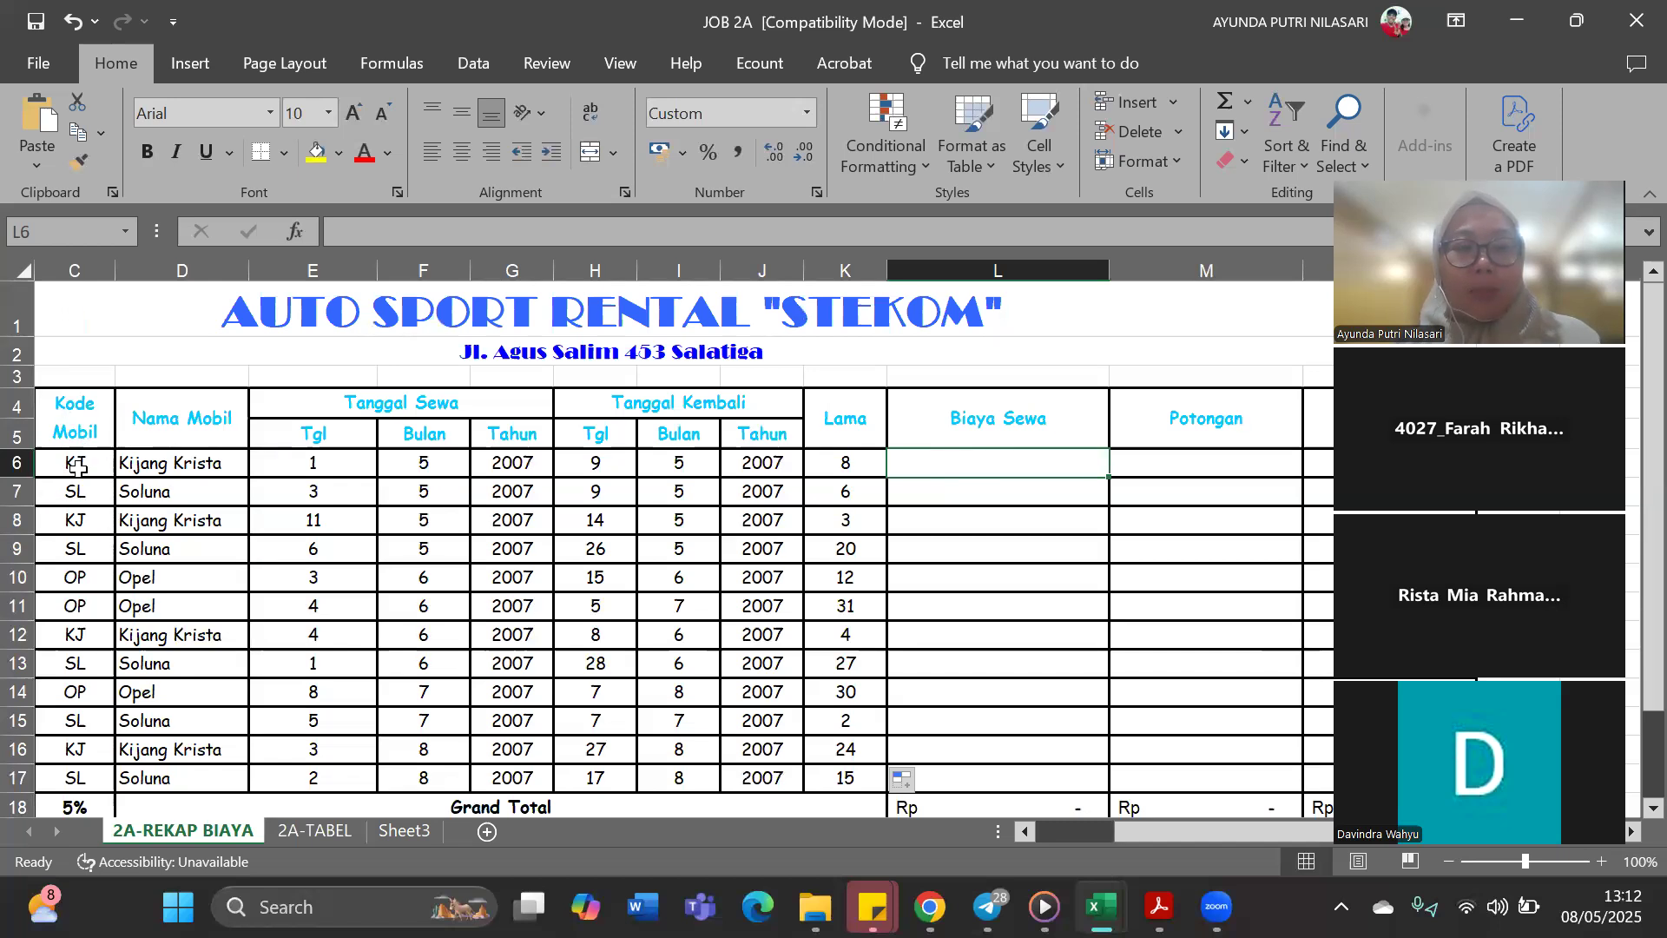
Compare the car codes in C6:C17 of the recap with the code row of the price table on the 2A-TABEL sheet
drag(76, 462, 99, 778)
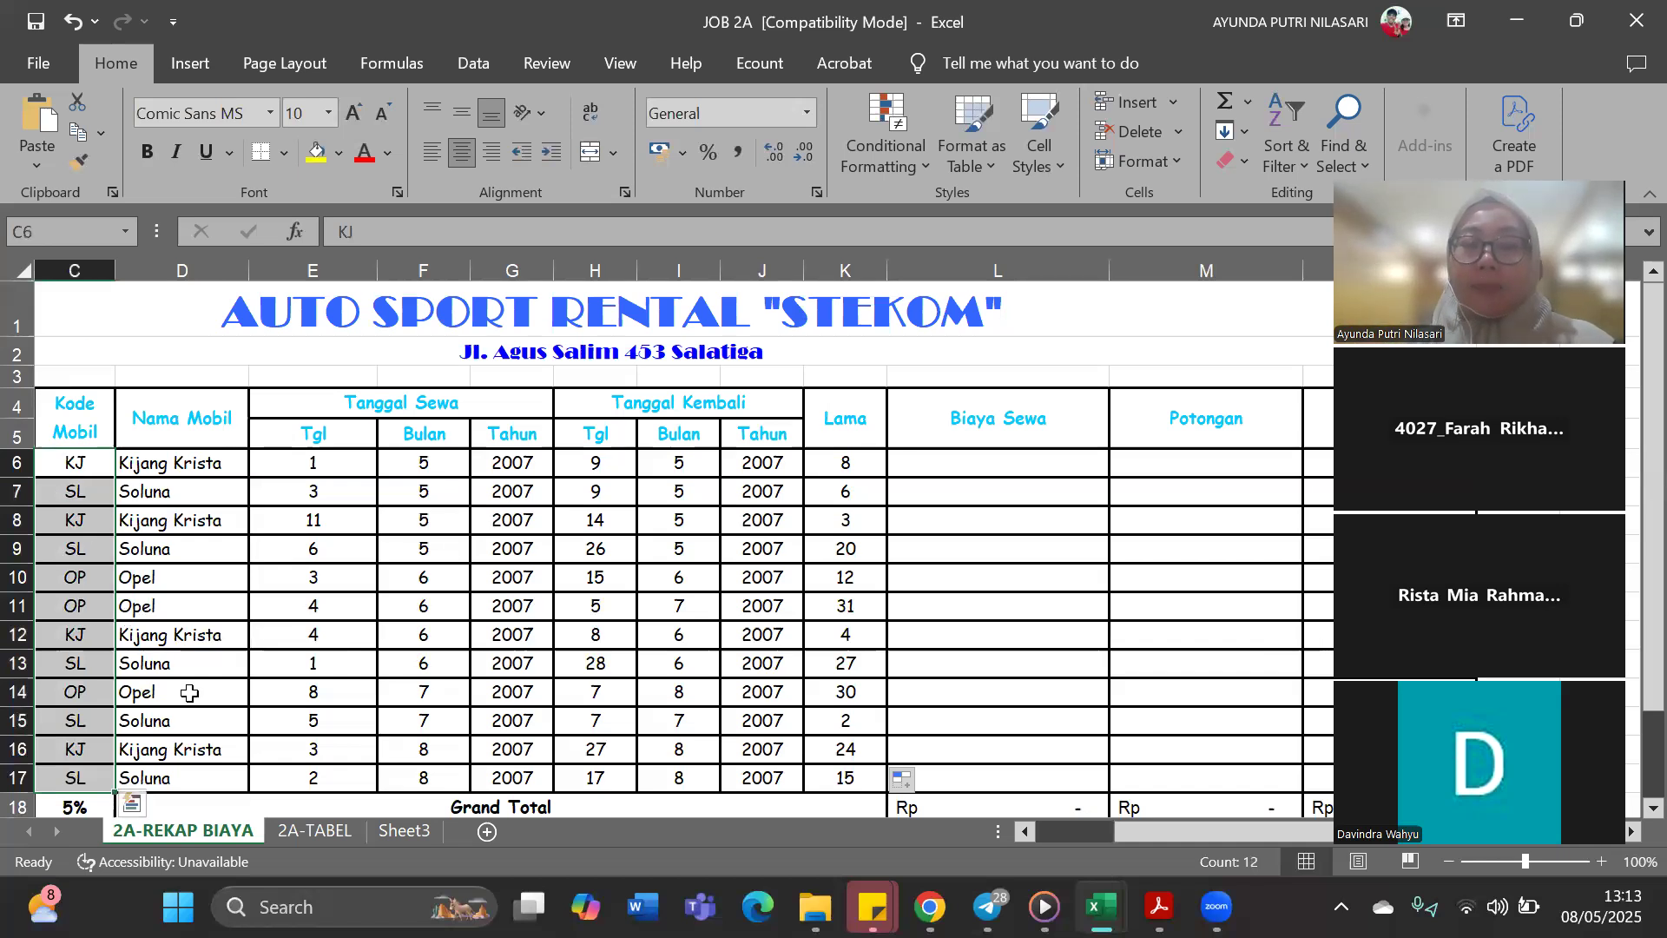
click(314, 829)
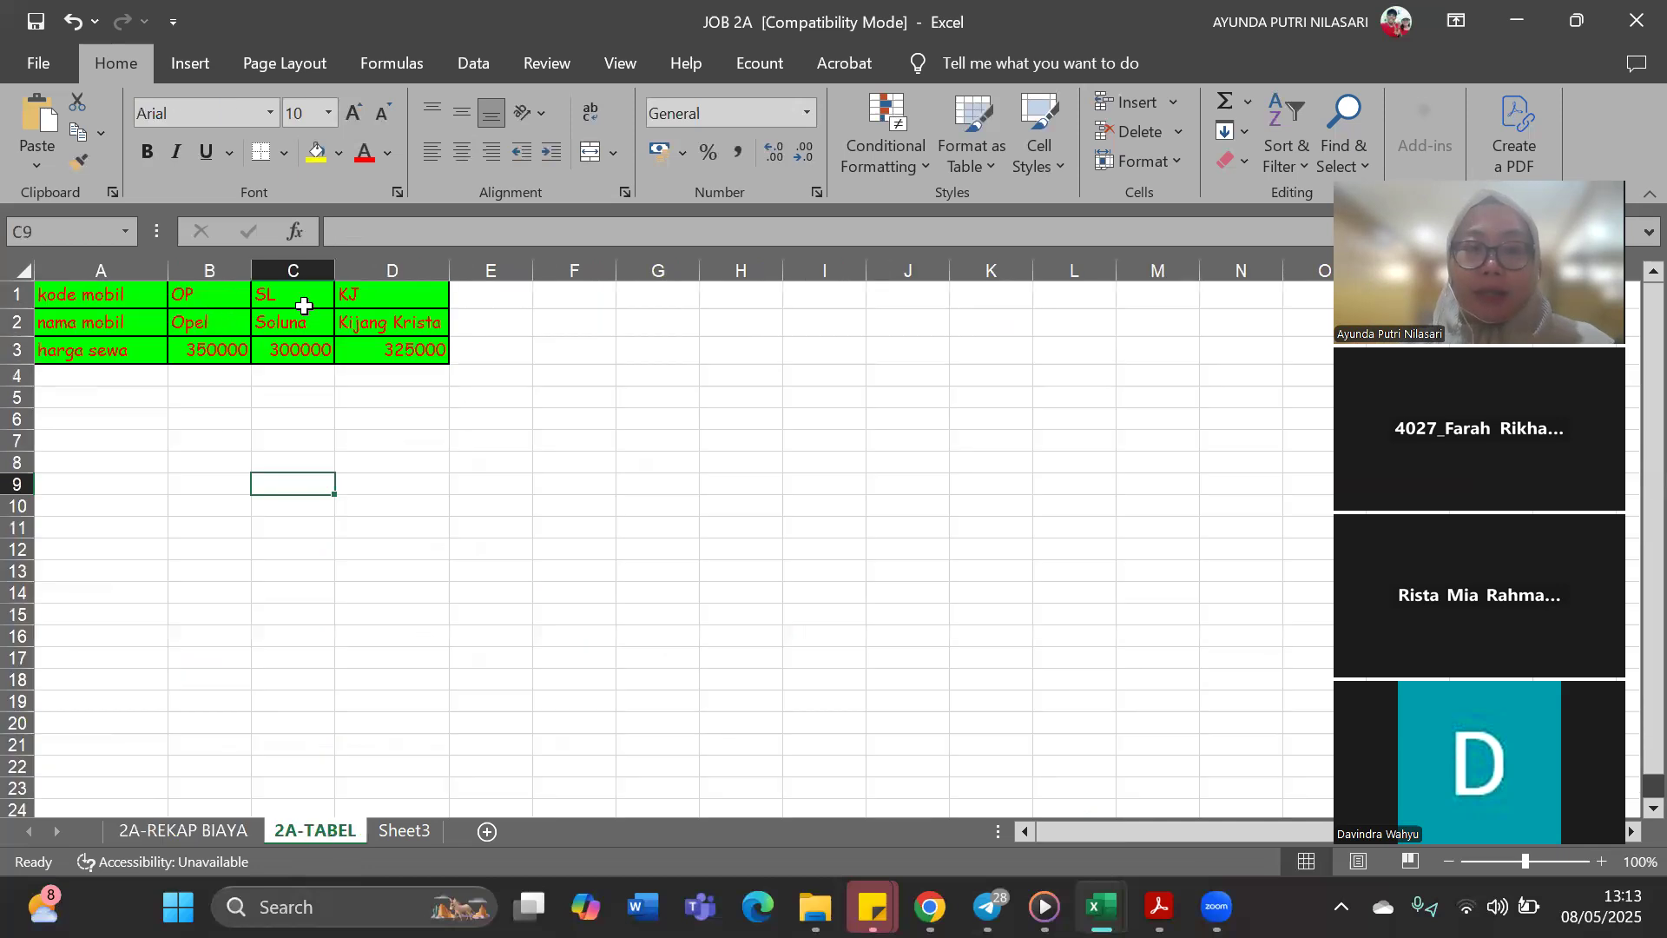
click(375, 298)
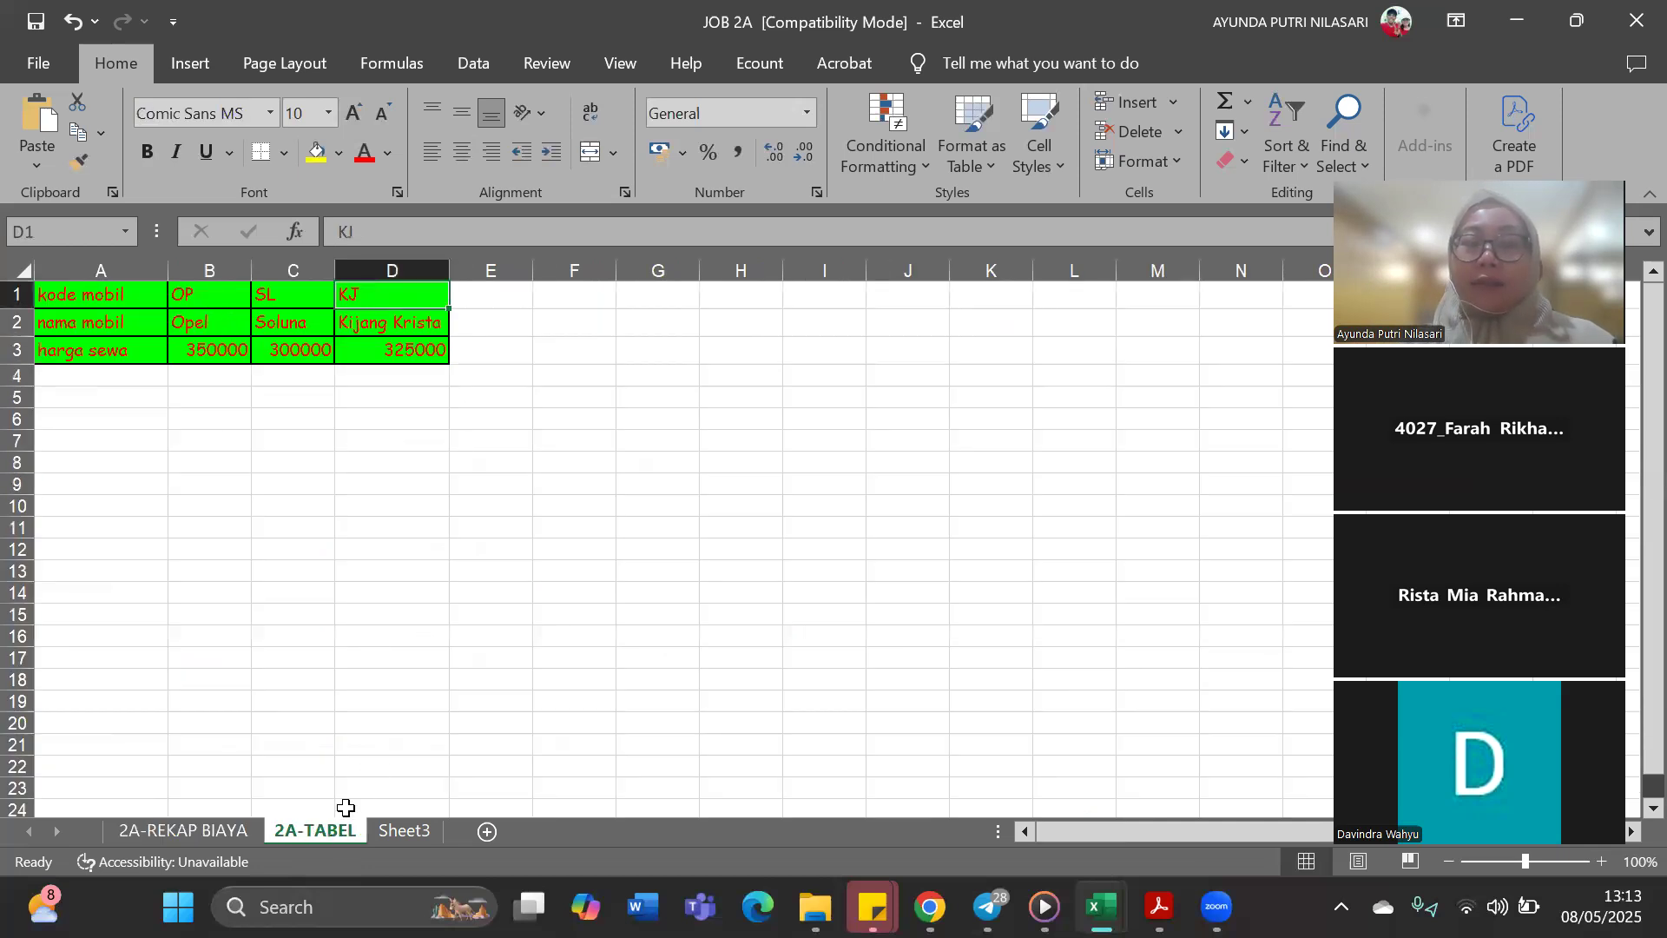
click(200, 830)
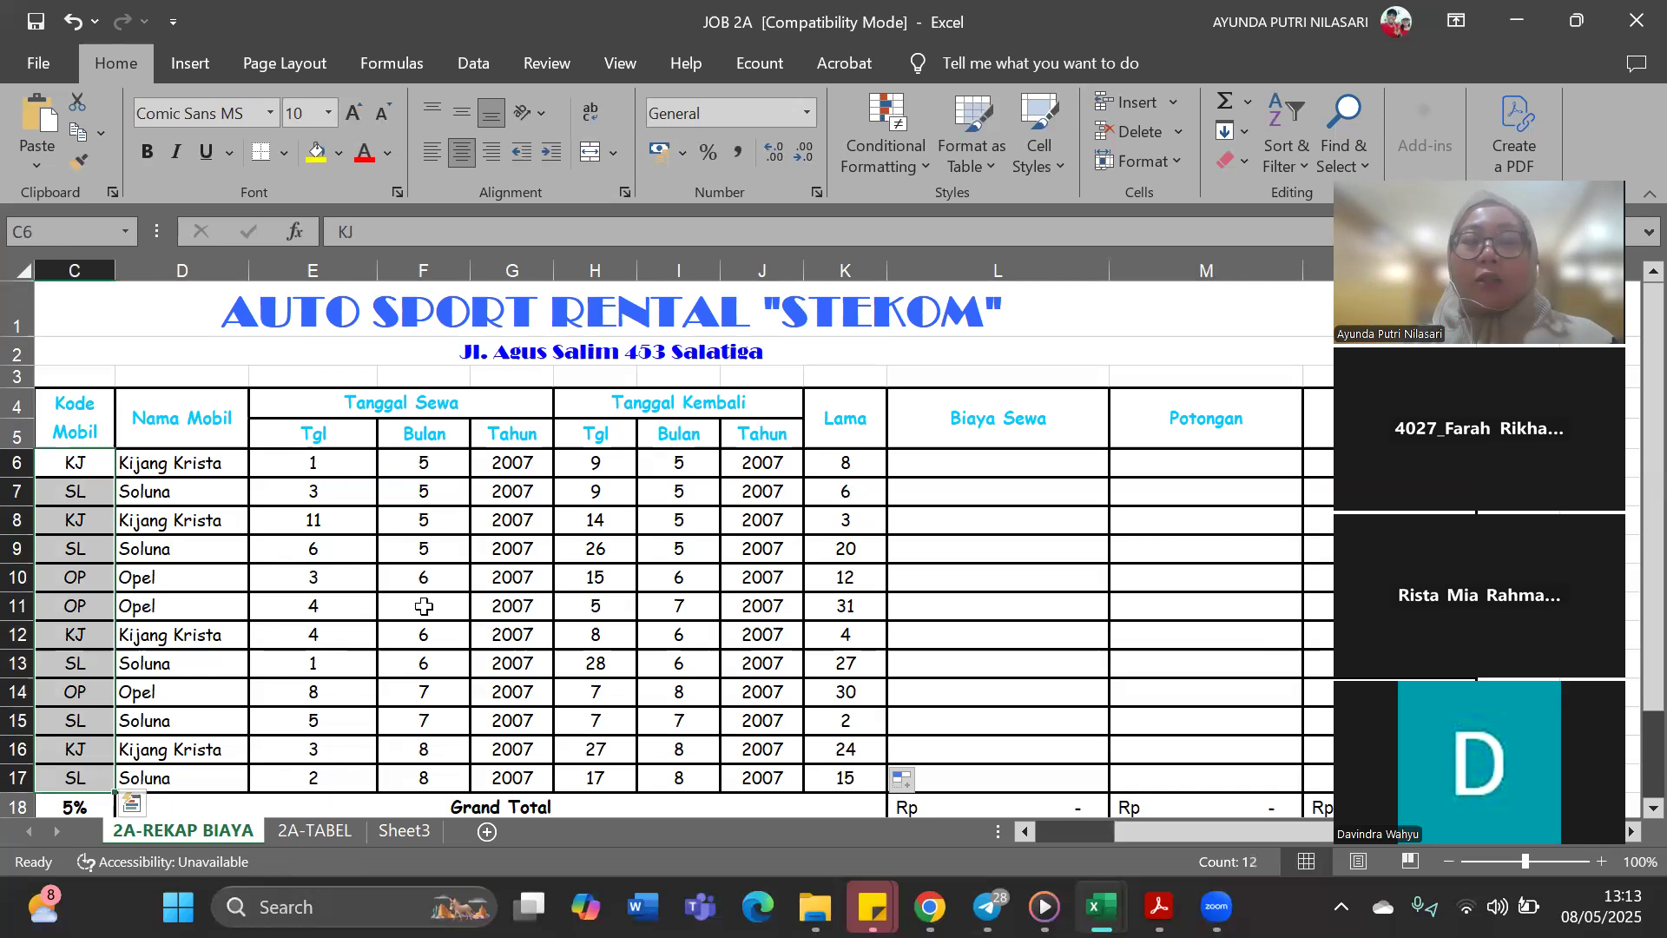
click(395, 585)
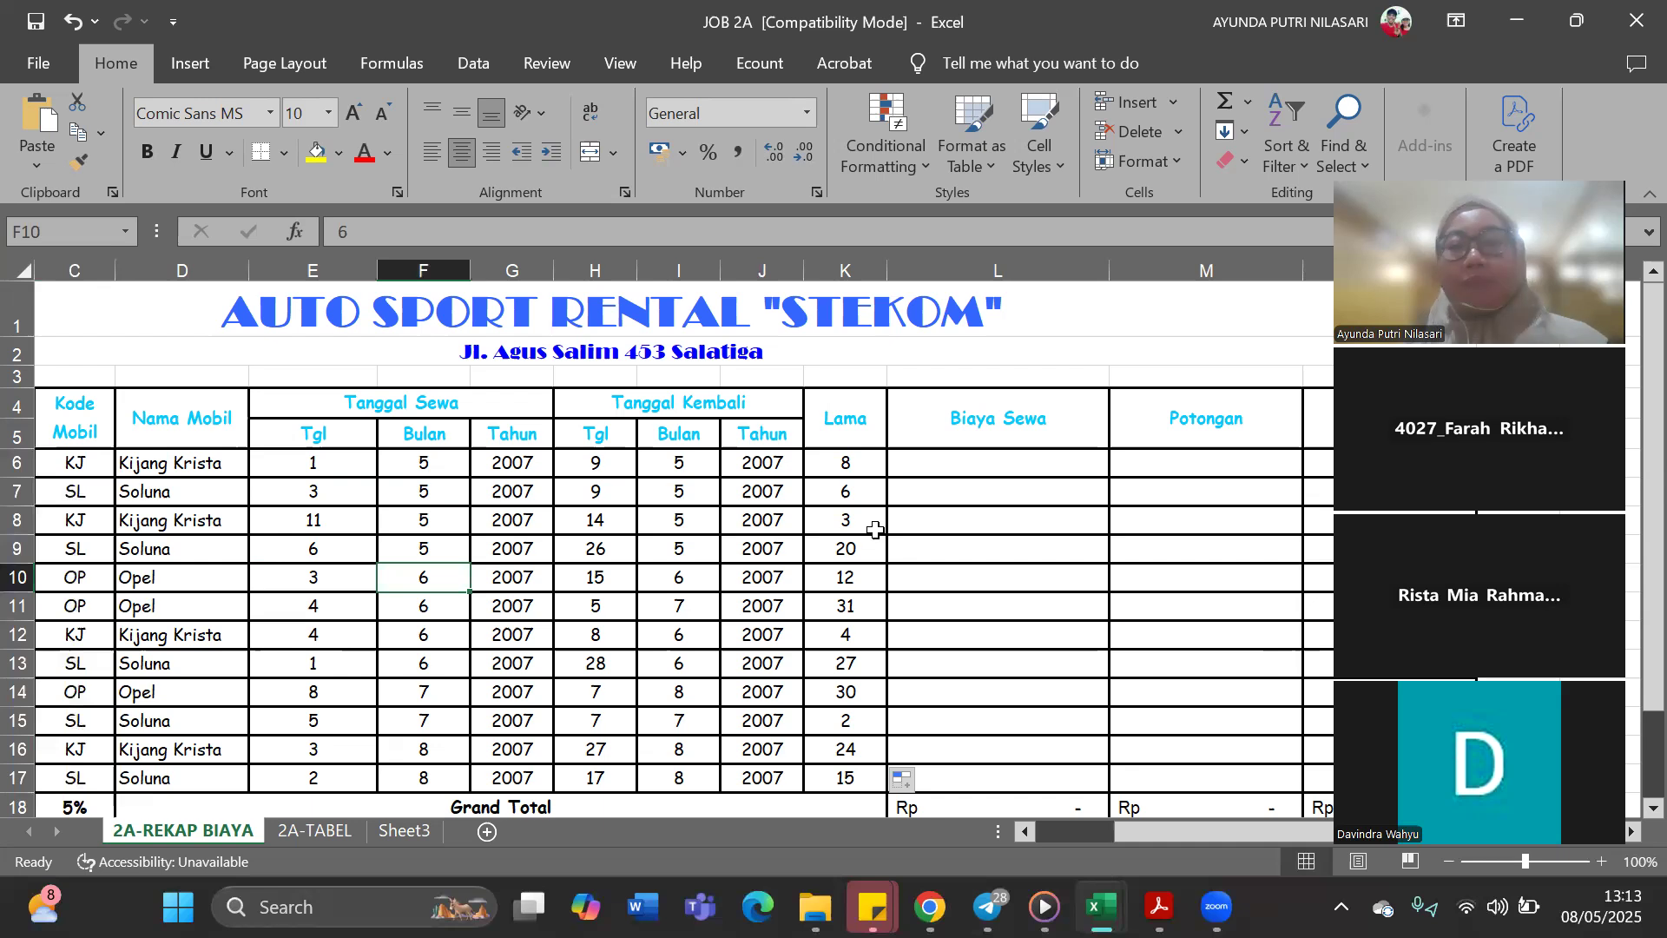
Begin an HLOOKUP formula in Biaya Sewa cell L6 with car code C6 as the lookup value
click(1057, 467)
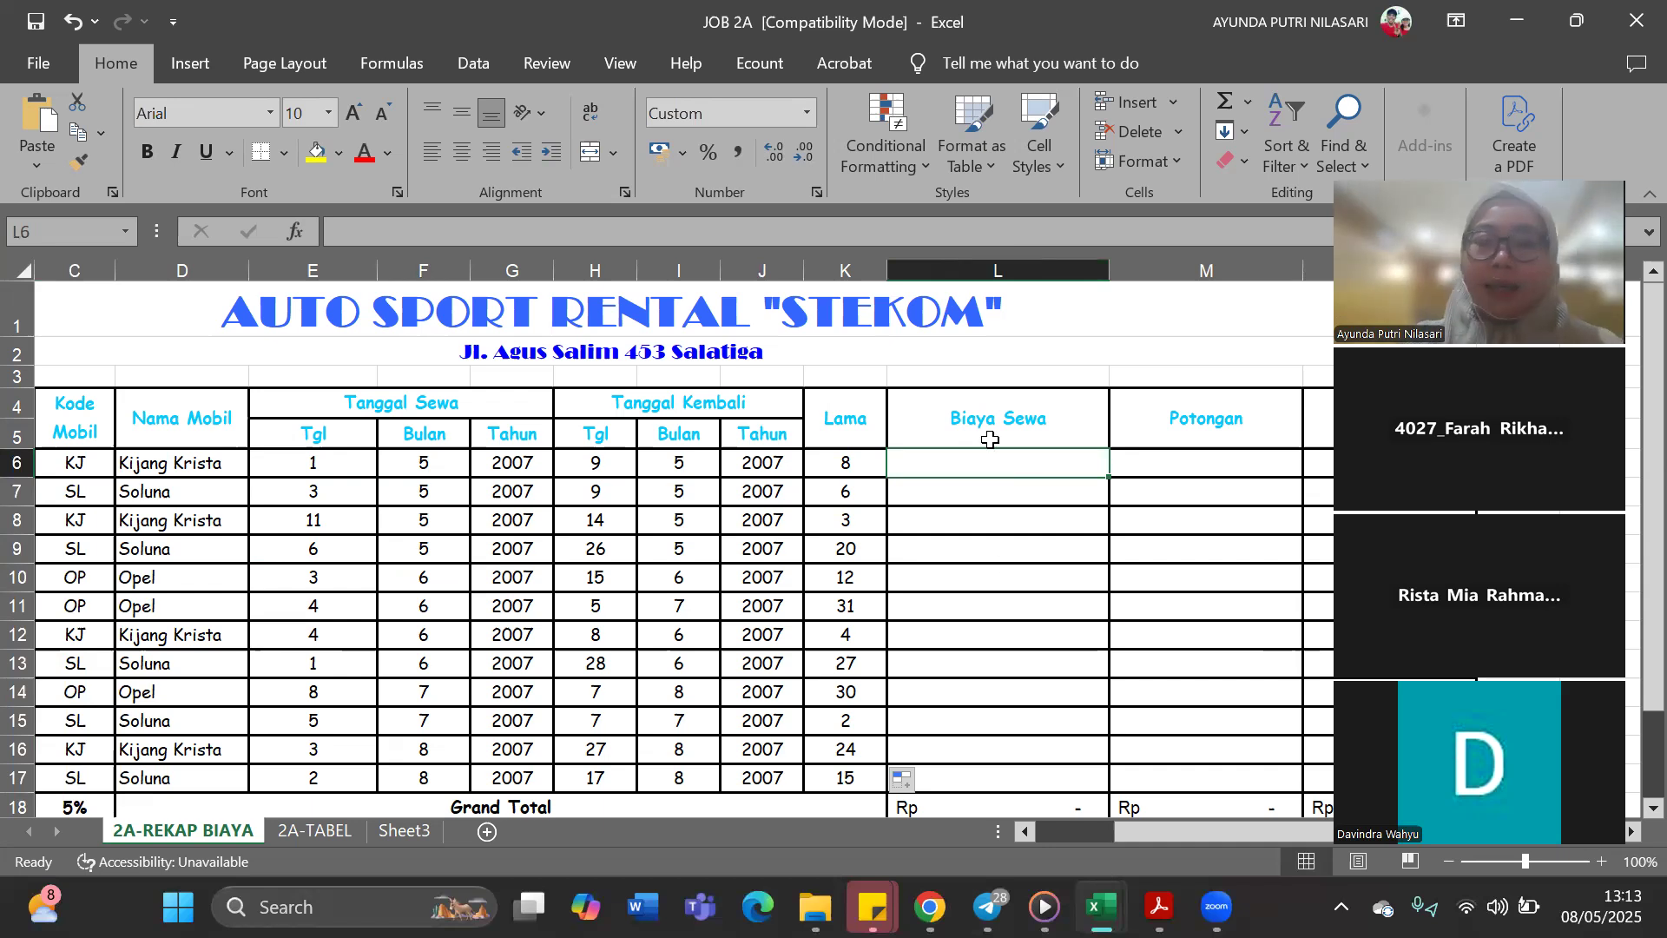
text(=)
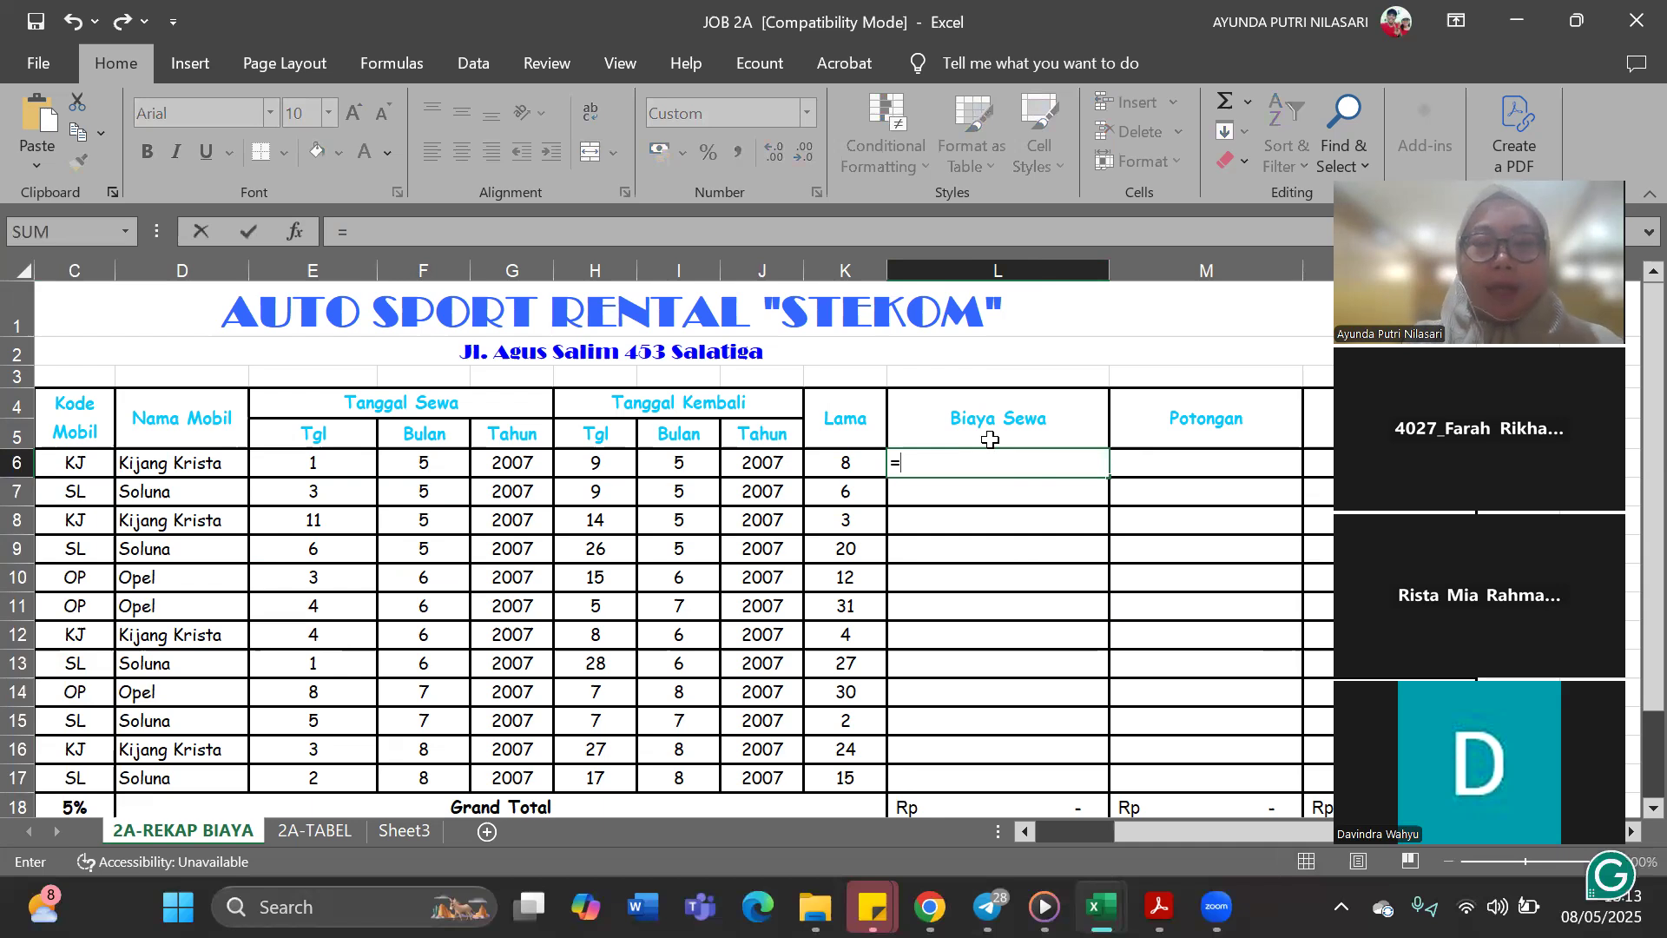
text(H)
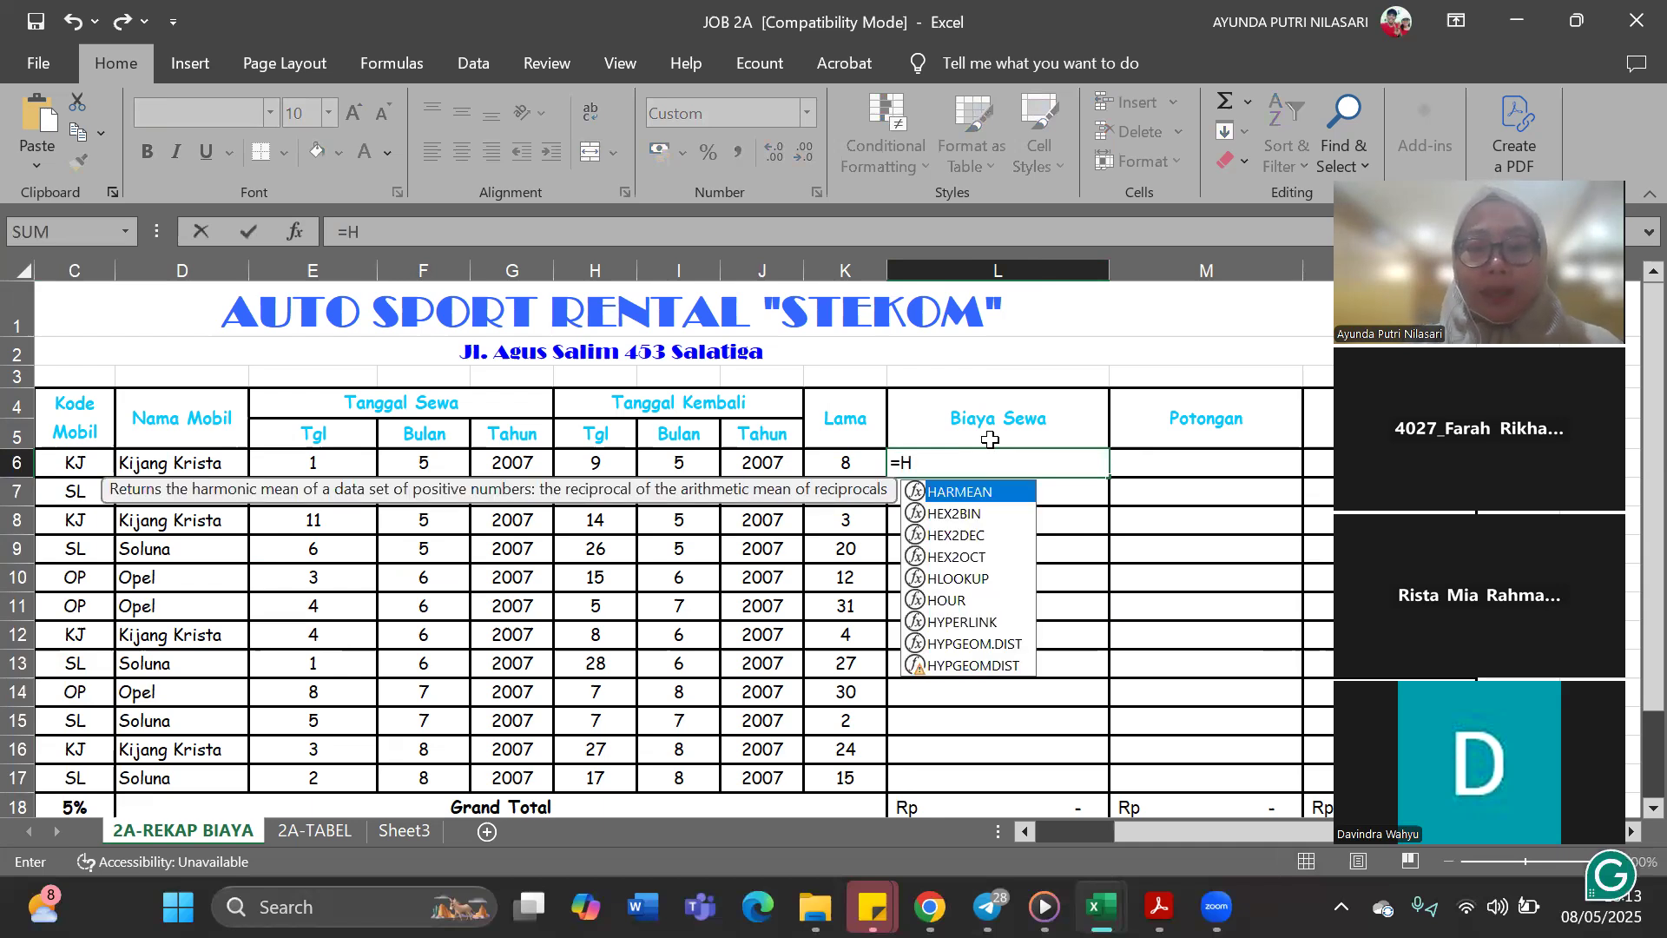
text(LOOKUP()
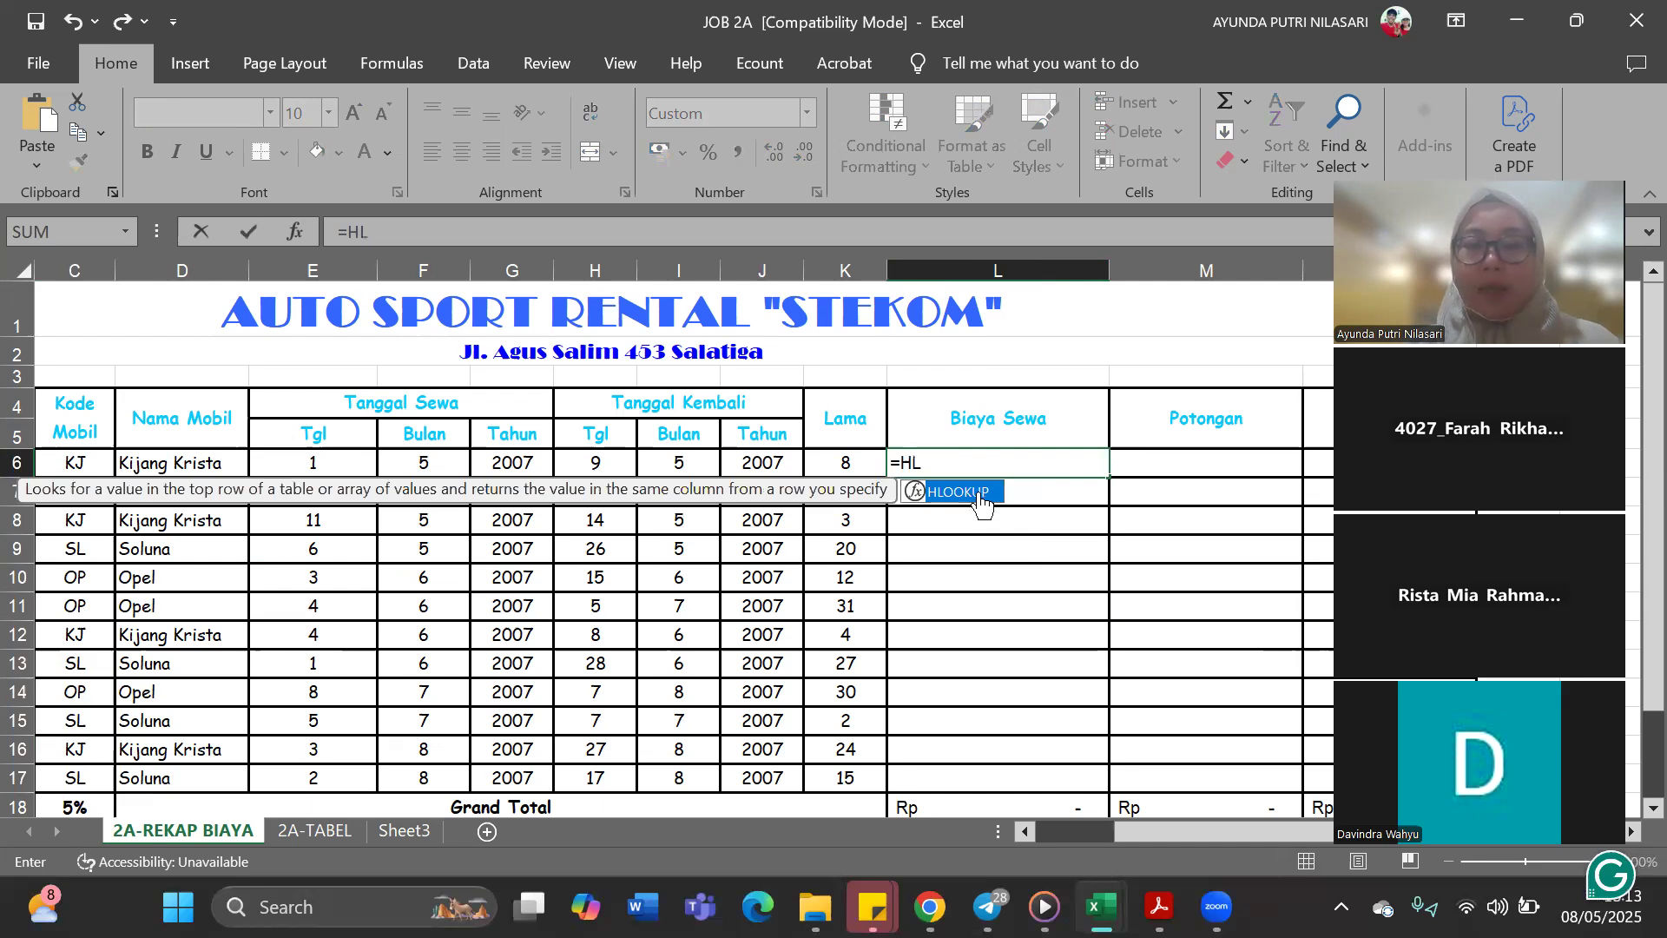
double_click(981, 502)
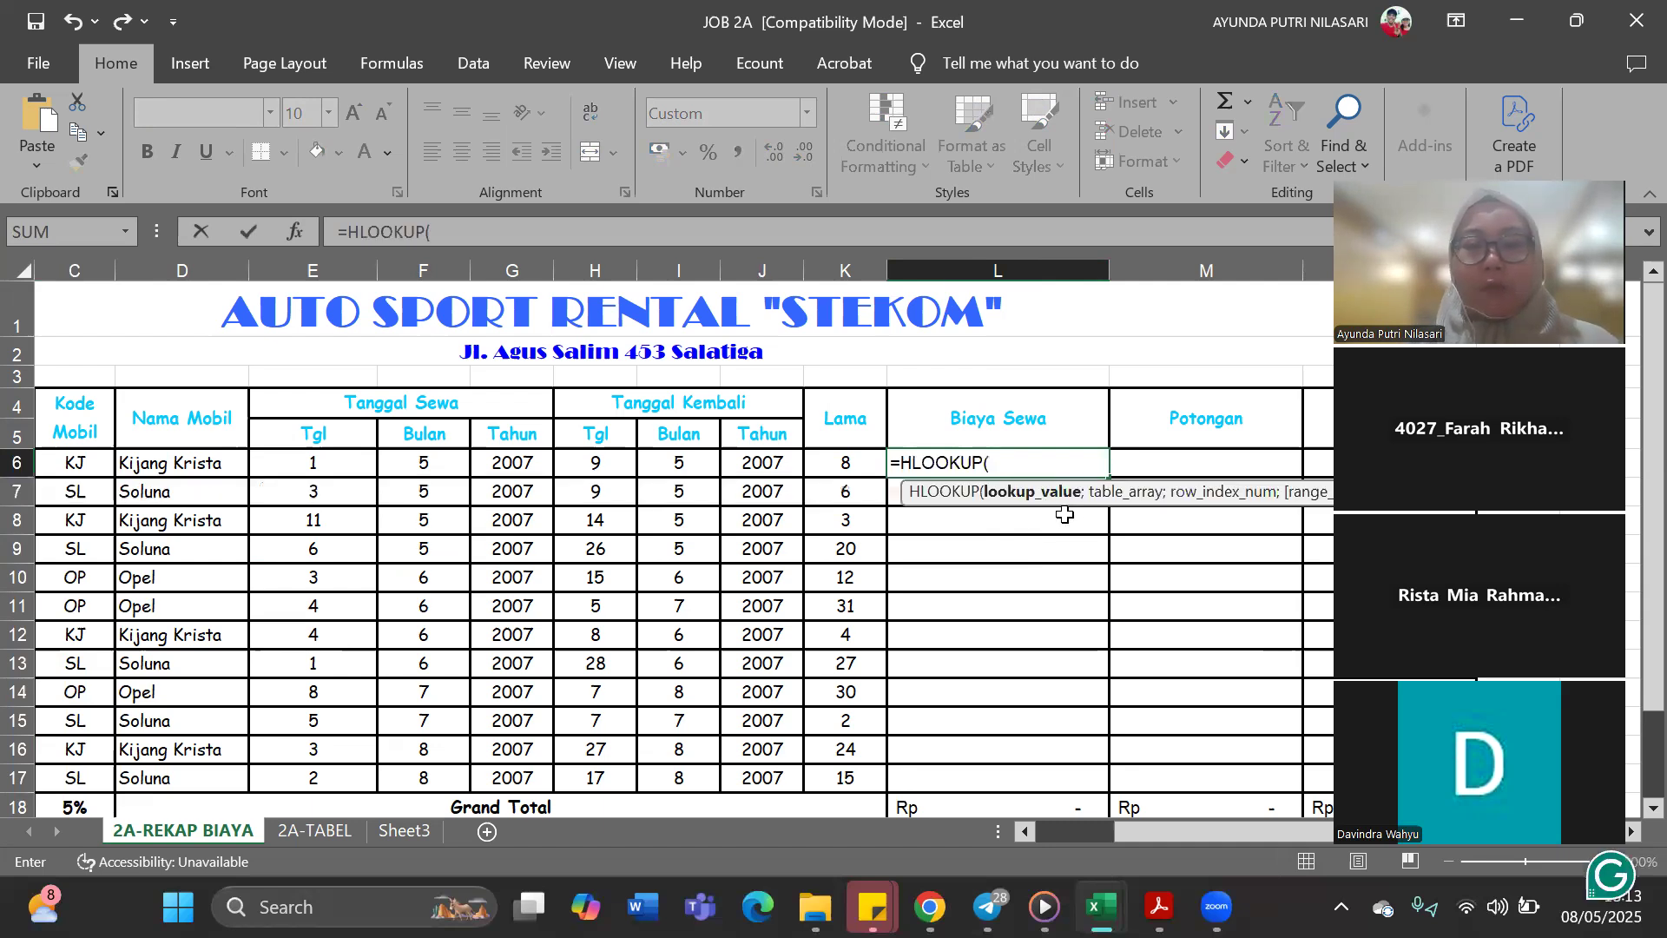
click(95, 461)
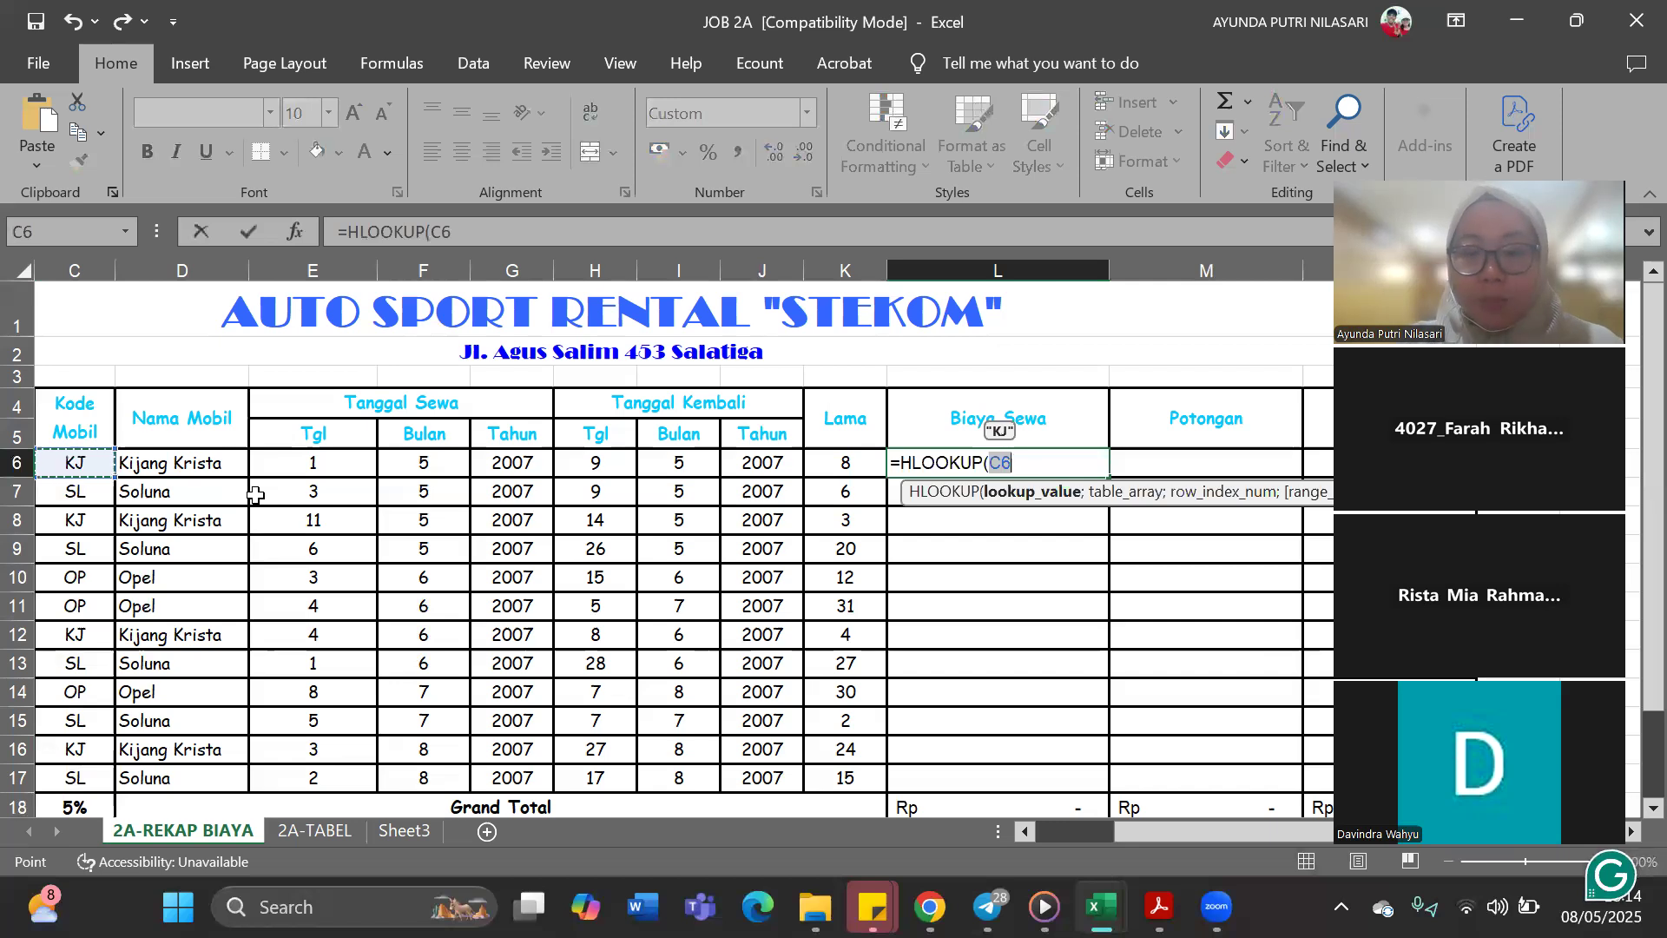
text(;)
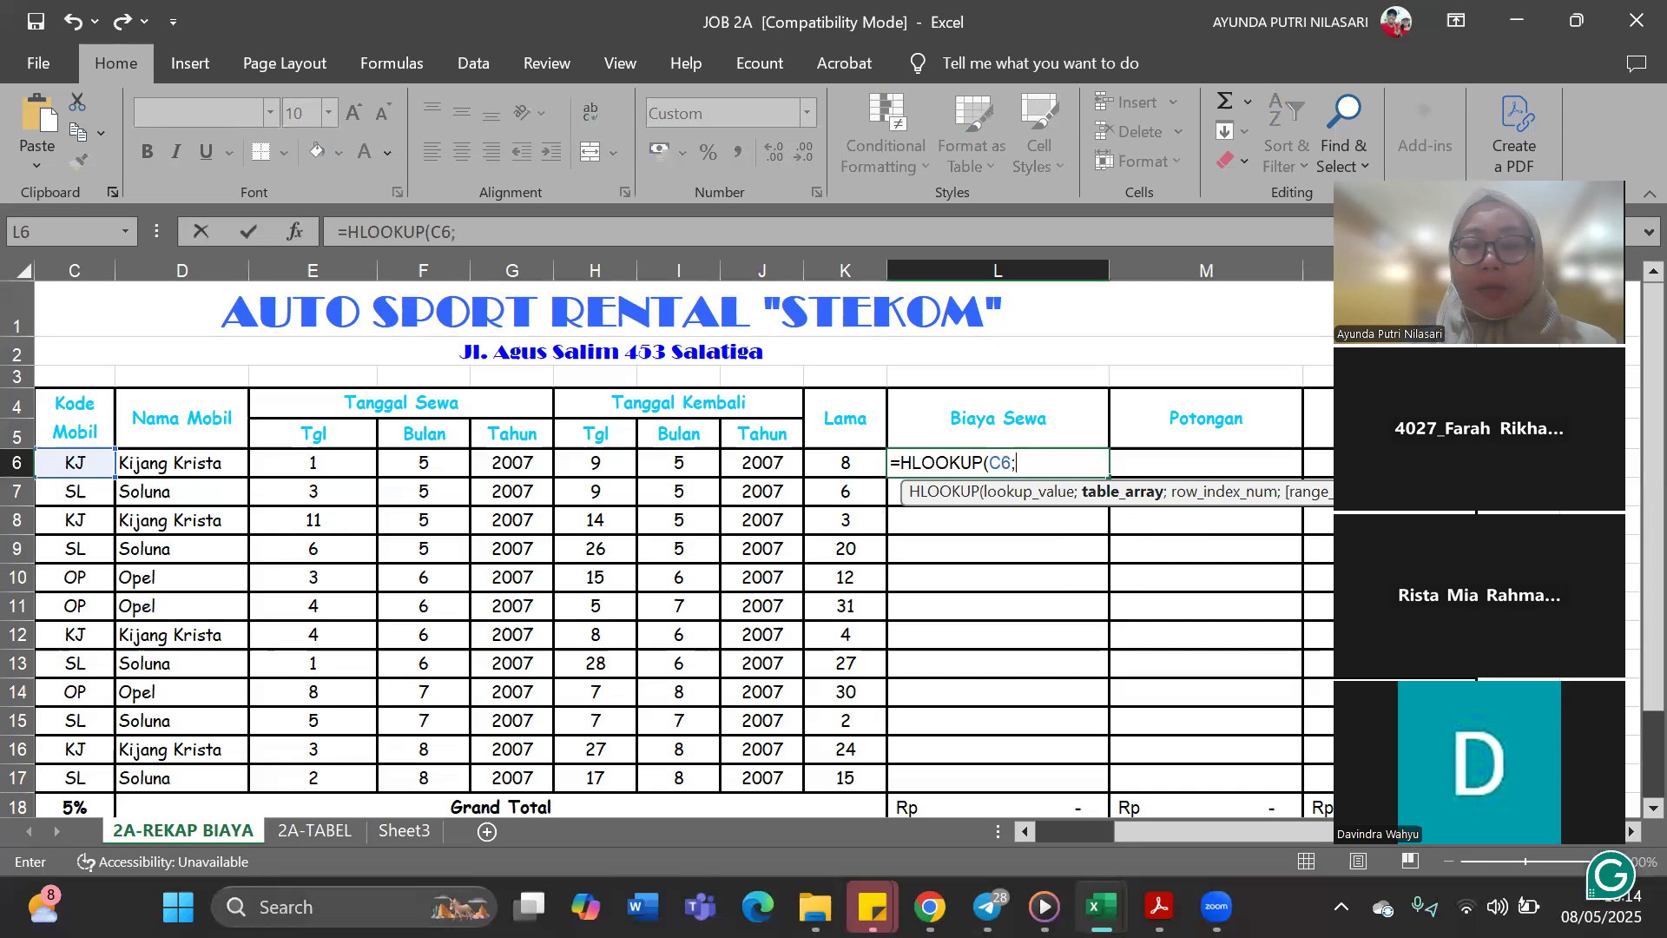
Use price table A1:D3 on 2A-TABEL (range sewa) as the lookup table and remove the stray 2A-REKAP BIAYA reference from the formula
click(322, 834)
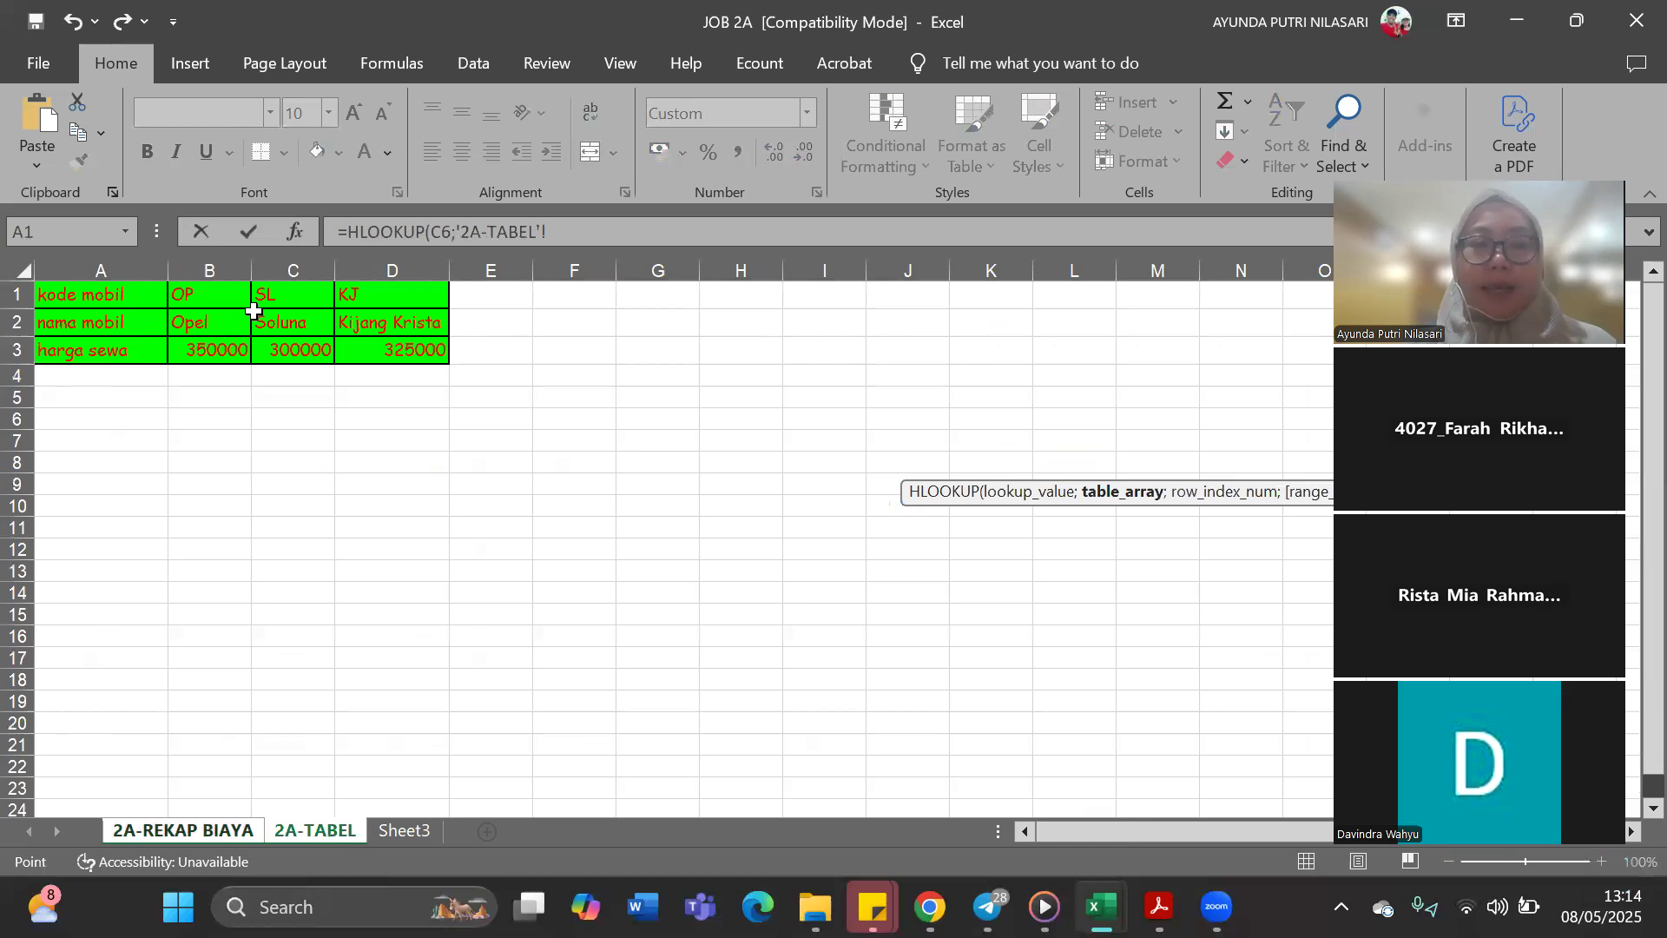
drag(123, 296, 413, 352)
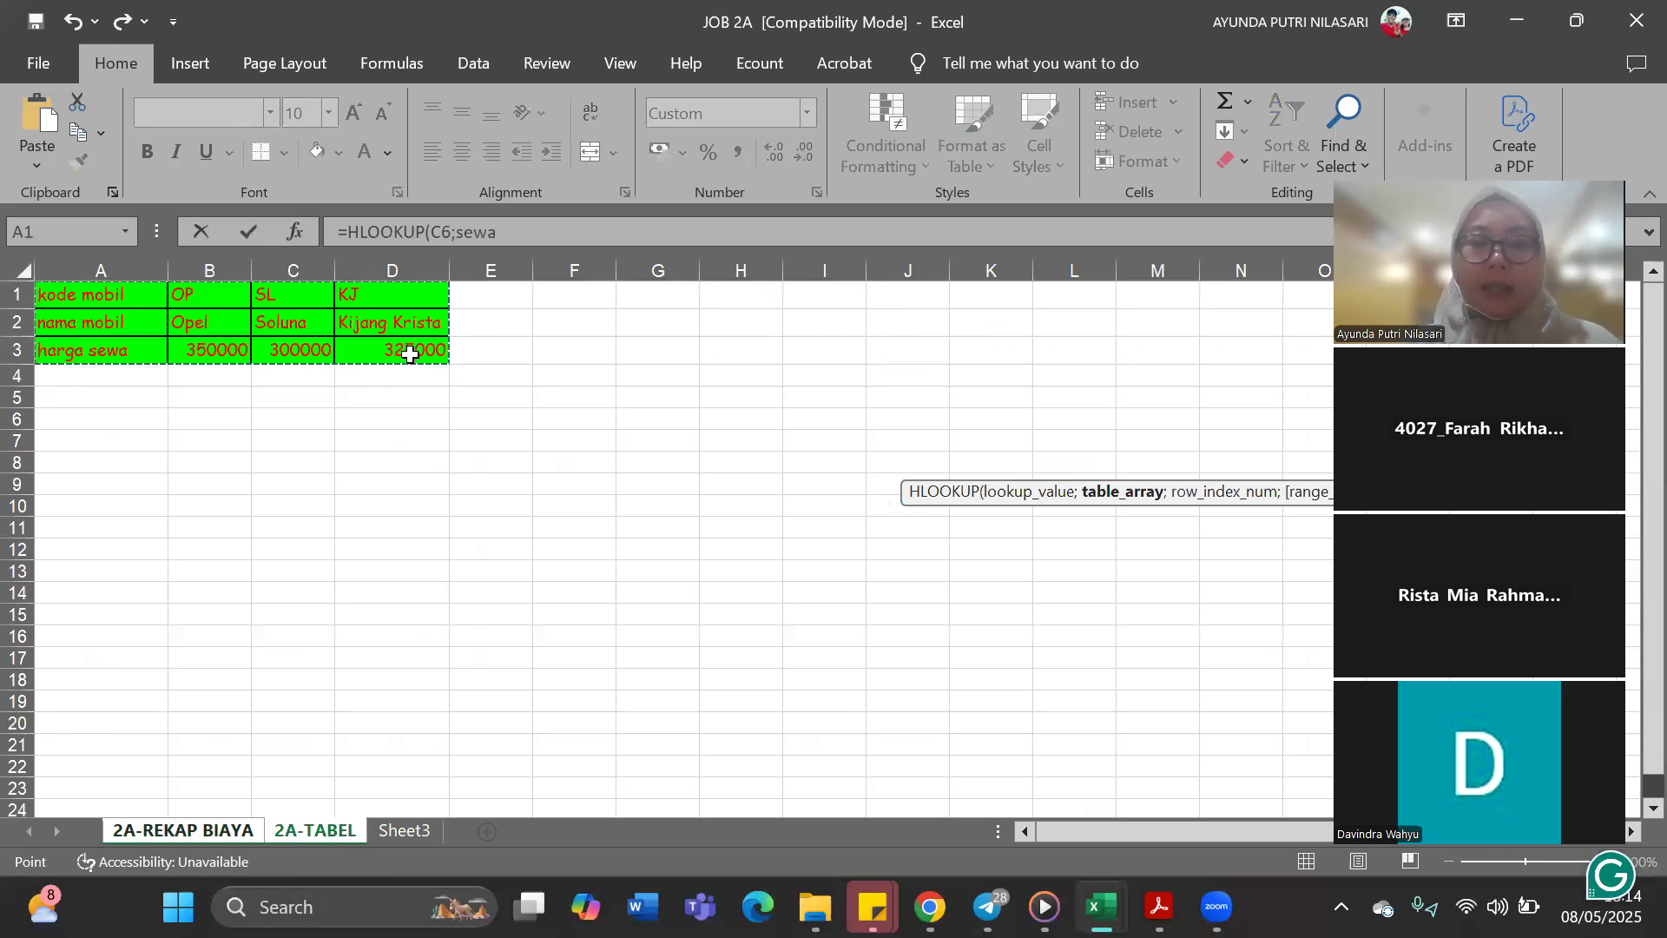
text(;)
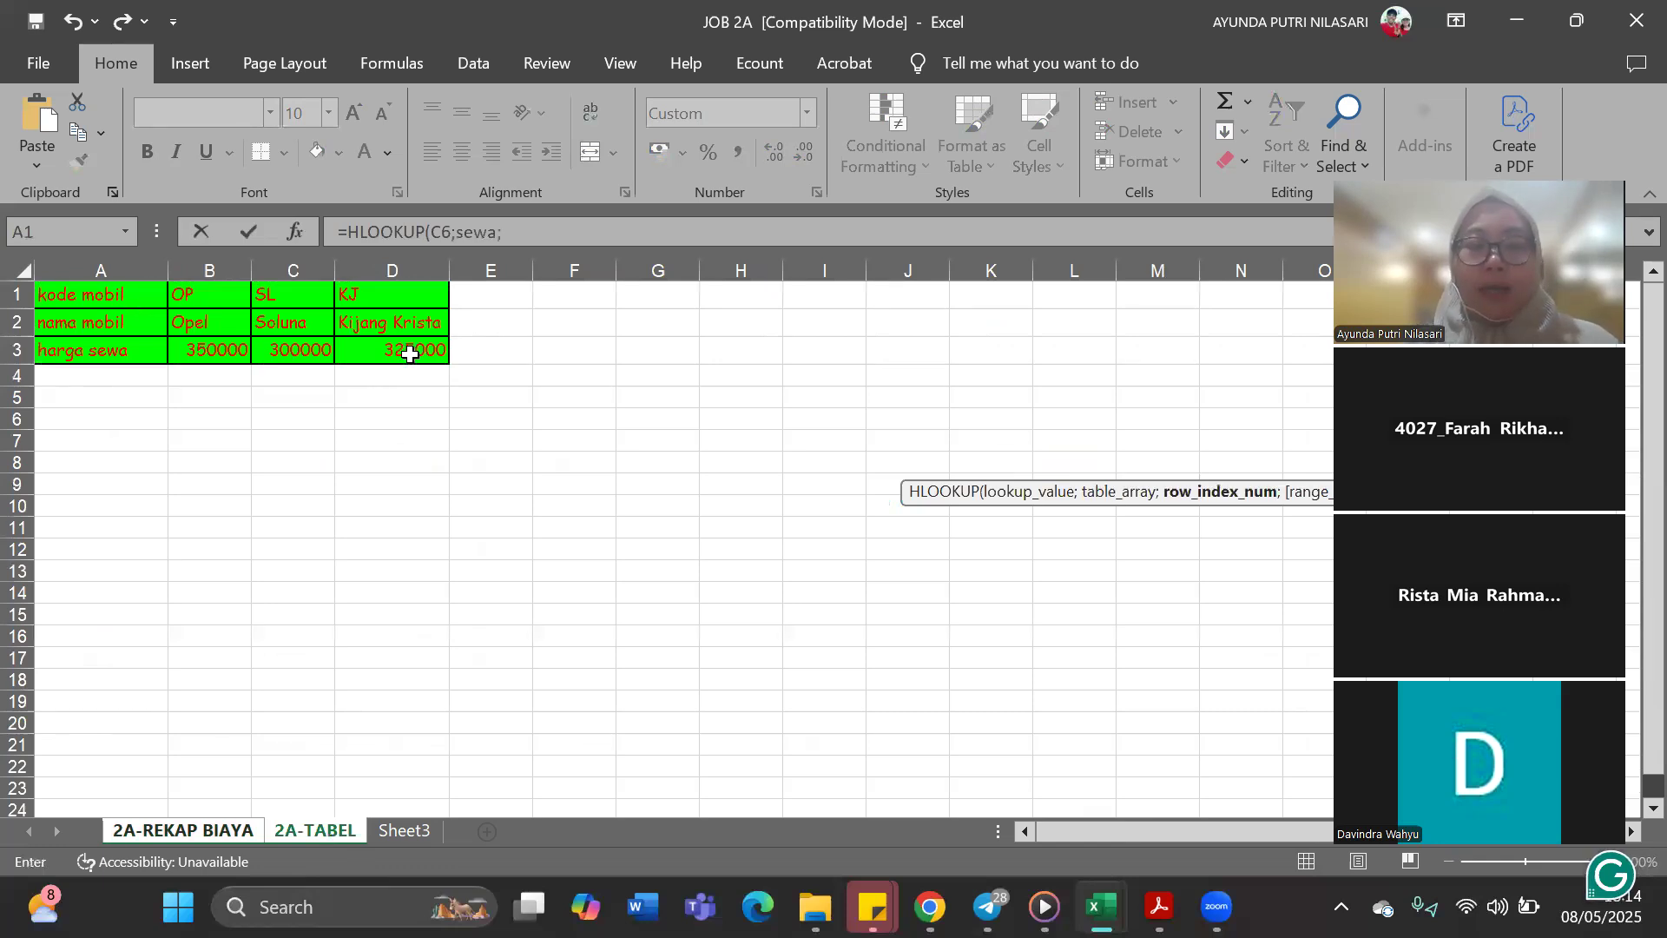
click(182, 831)
drag(648, 231, 507, 235)
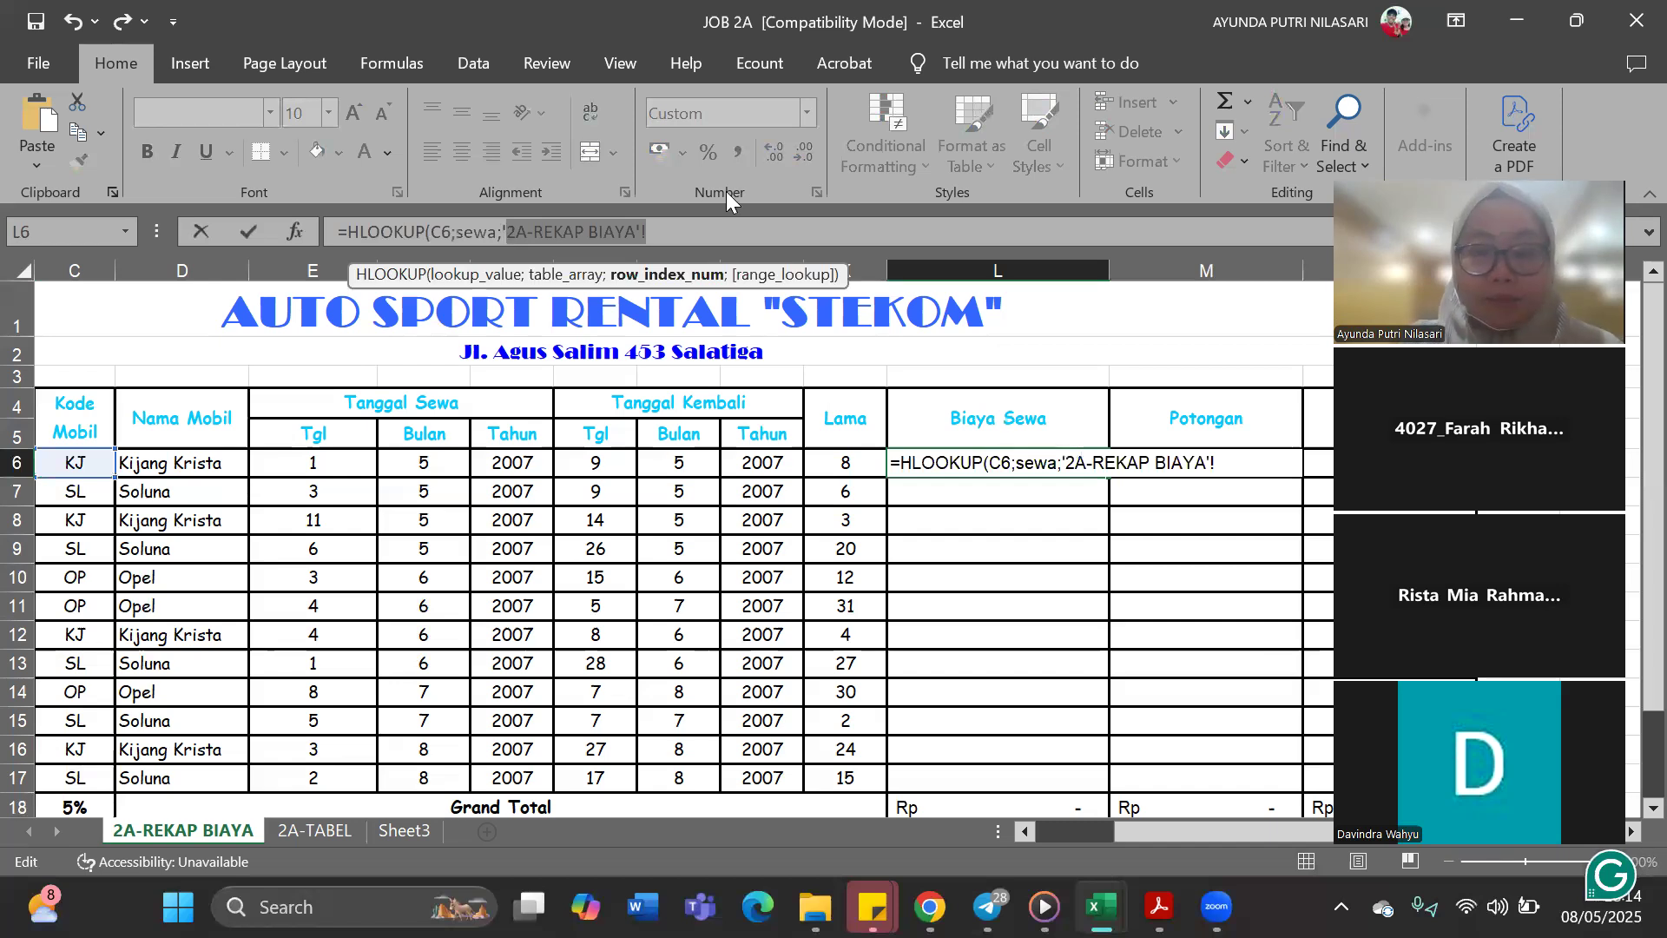
key(BackSpace)
key(BackSpace)
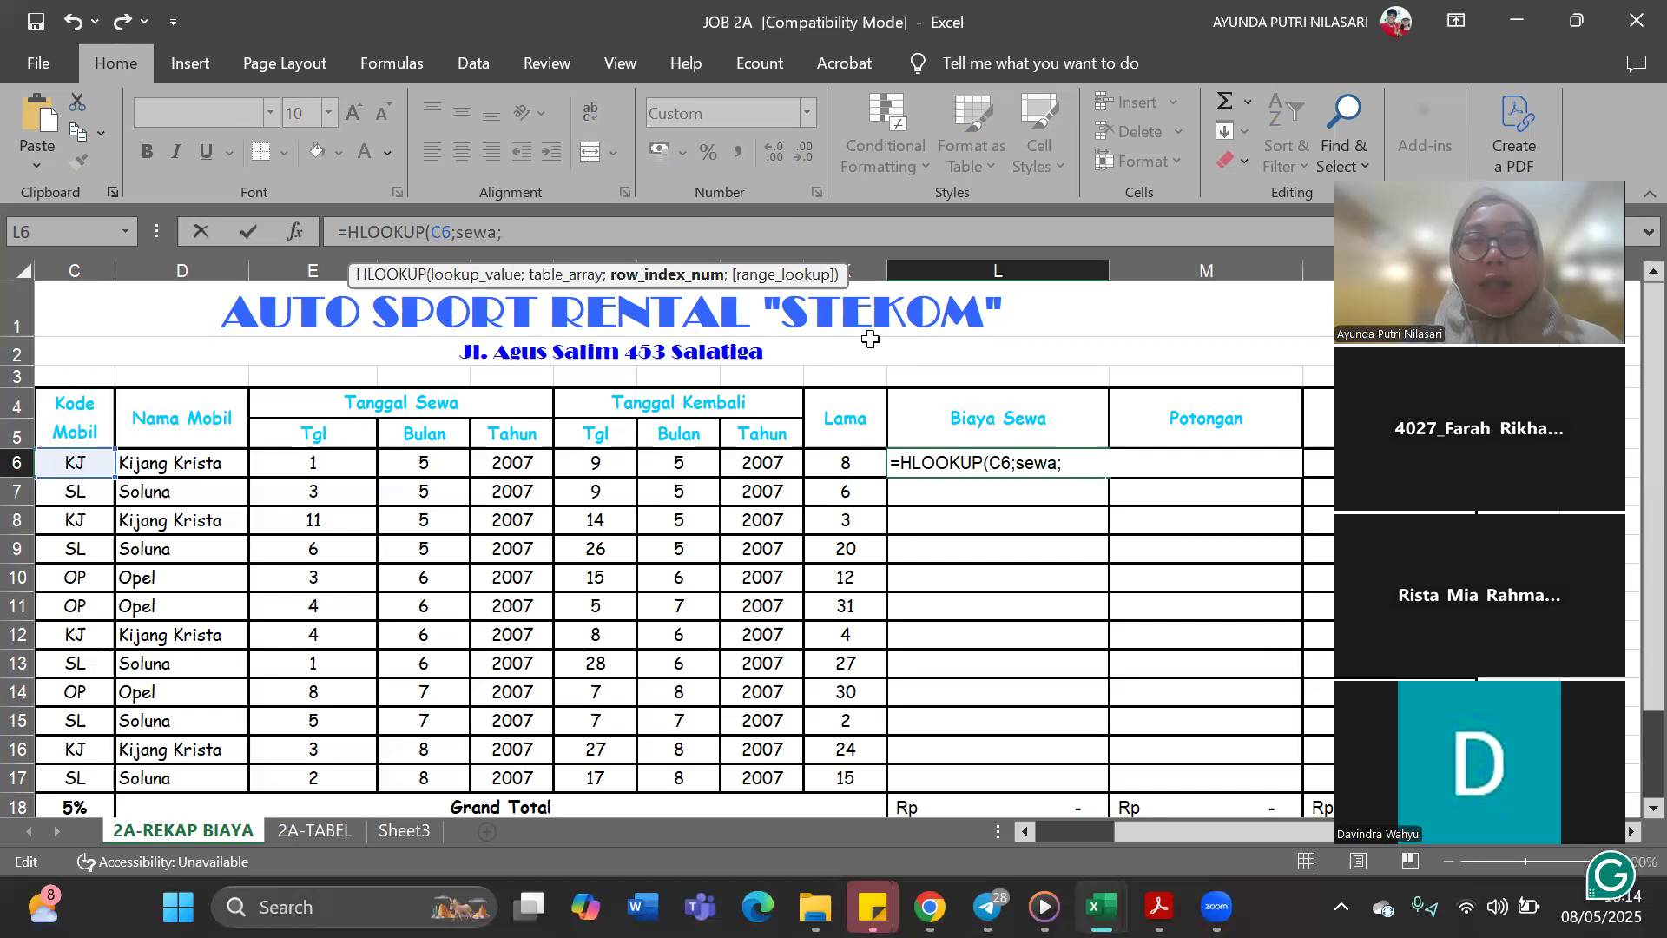
Set the HLOOKUP row index to 3, leaving out the stray 2A-TABEL reference, and complete the L6 formula
click(316, 830)
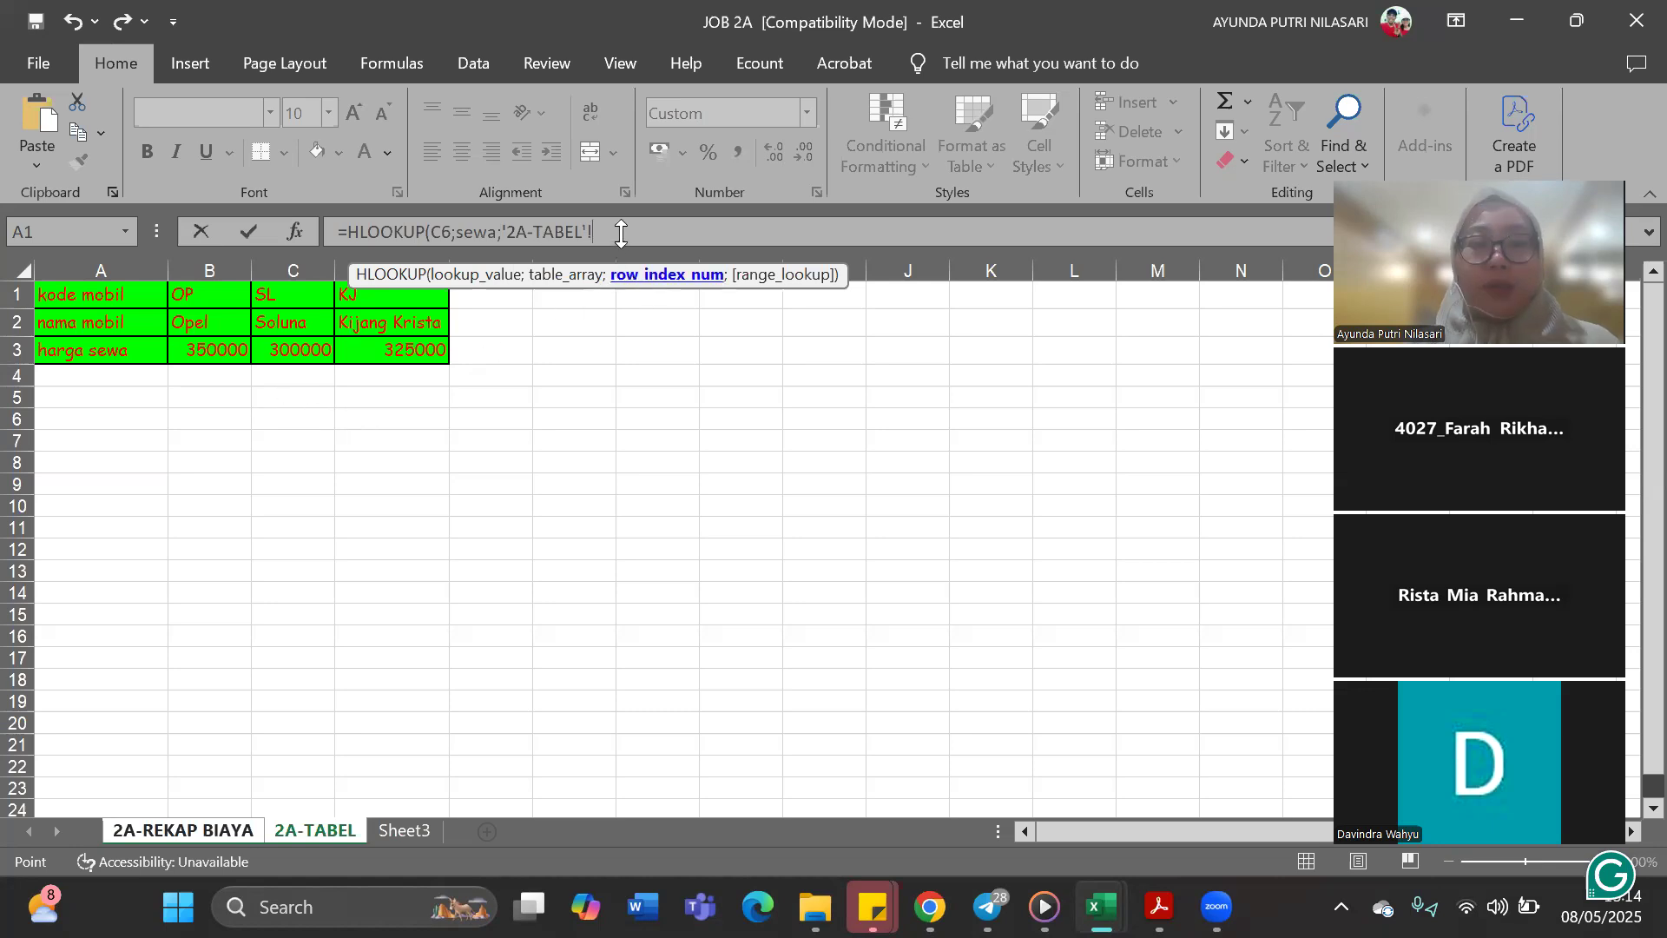
drag(594, 231, 504, 253)
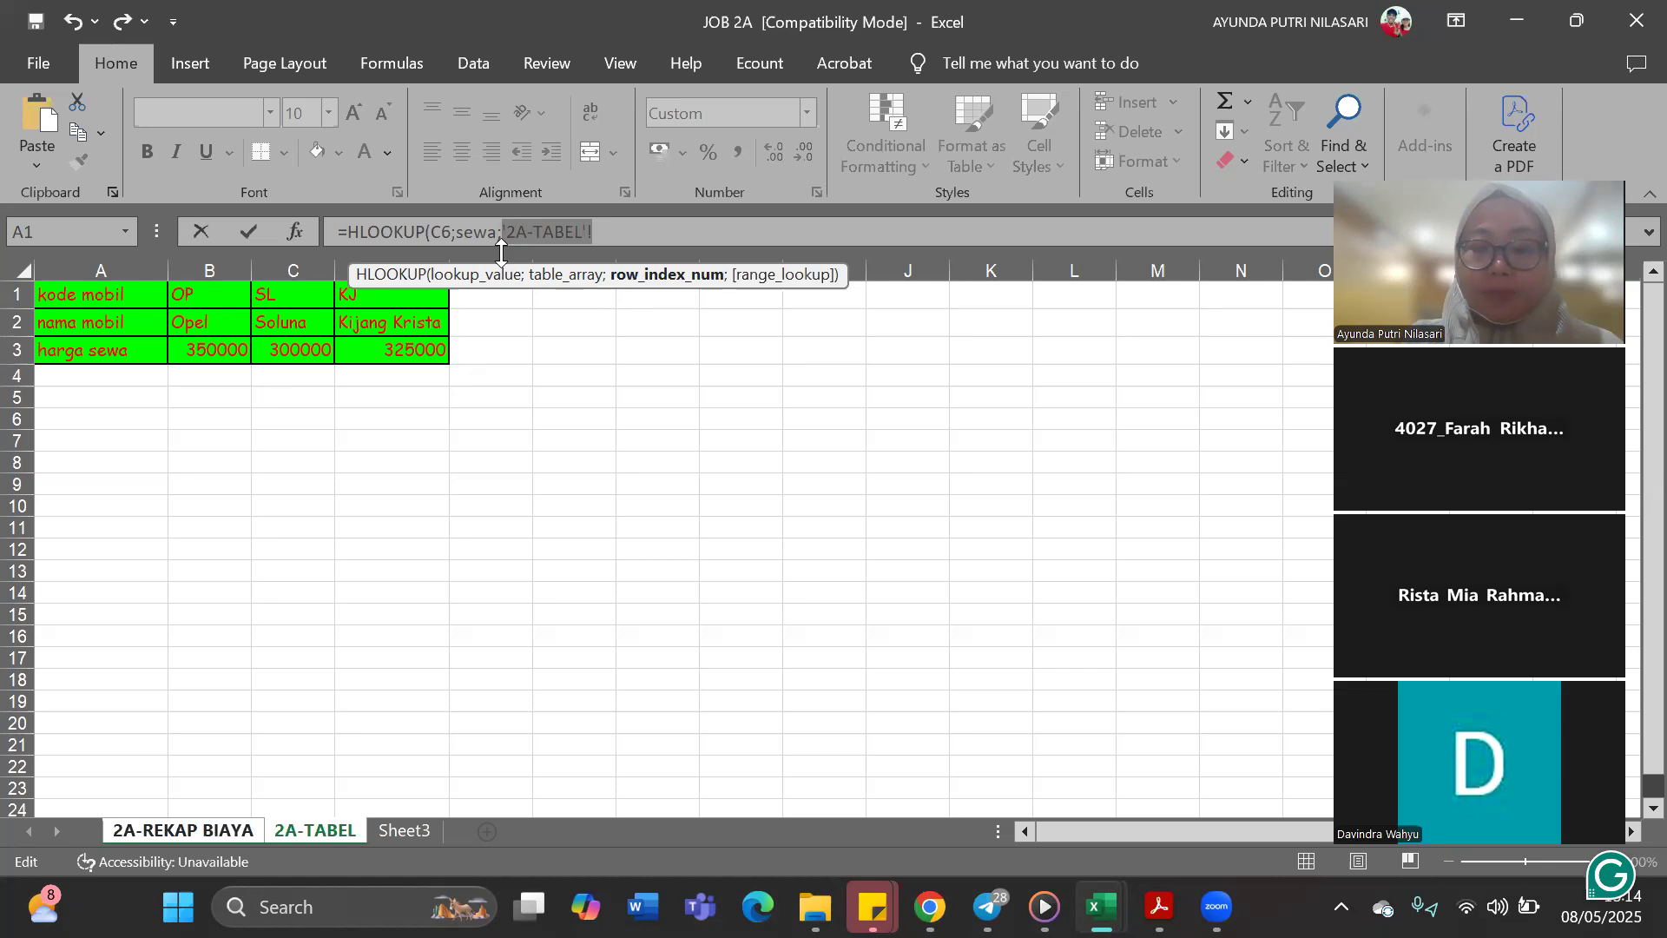
key(BackSpace)
text(3)
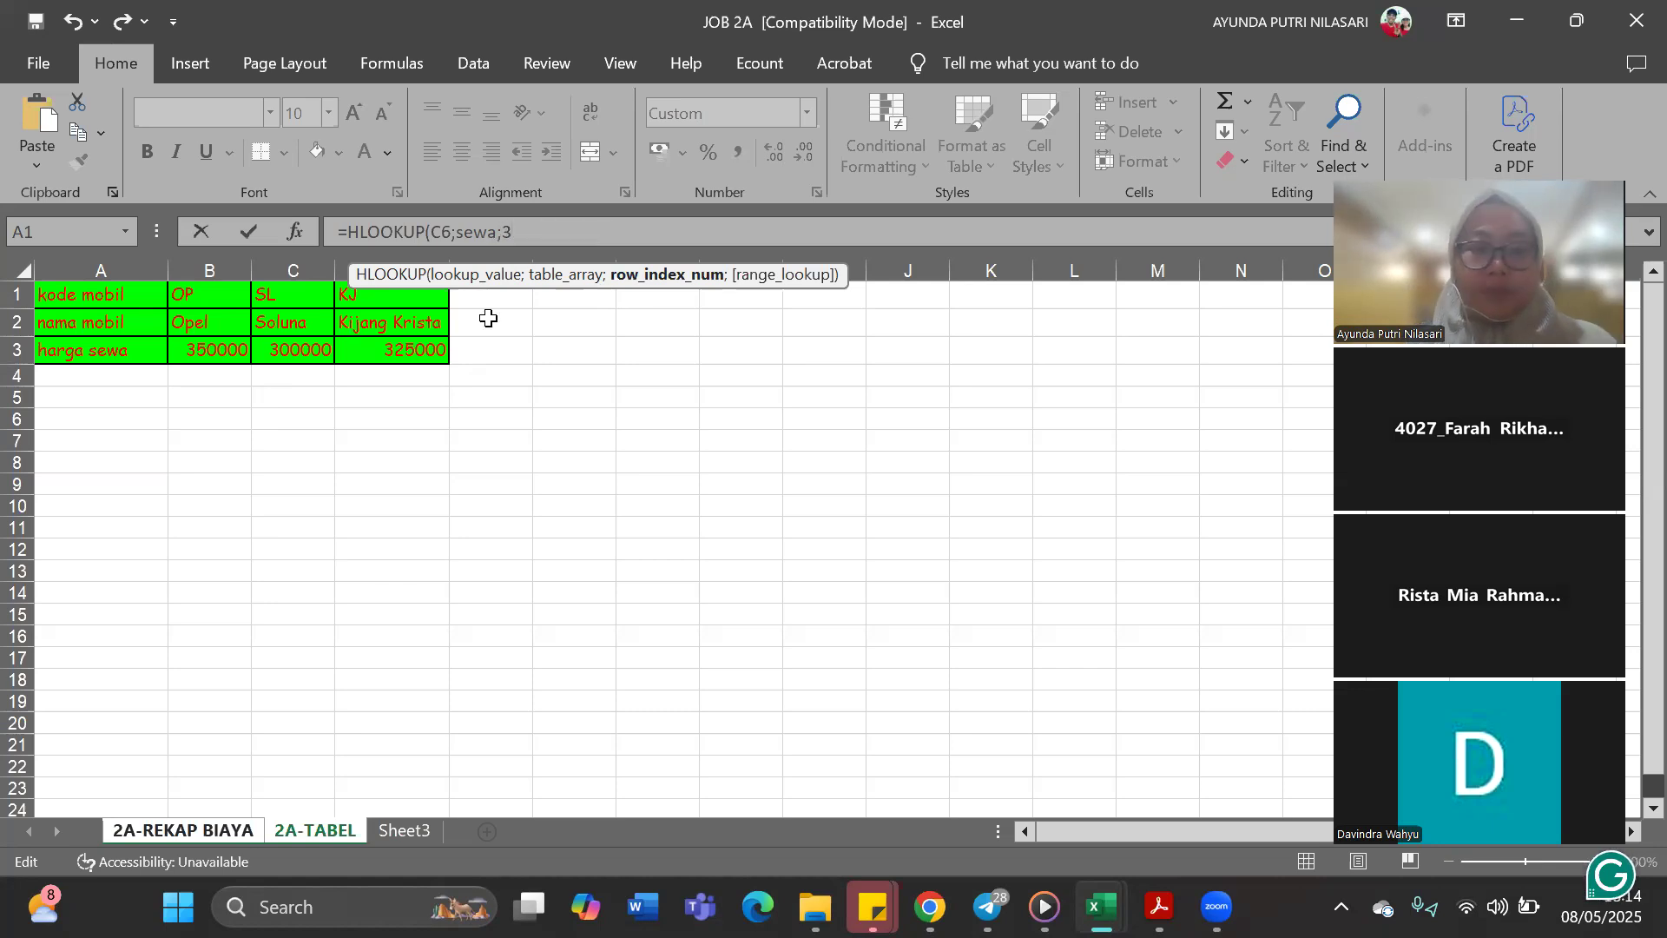
click(225, 830)
key(Return)
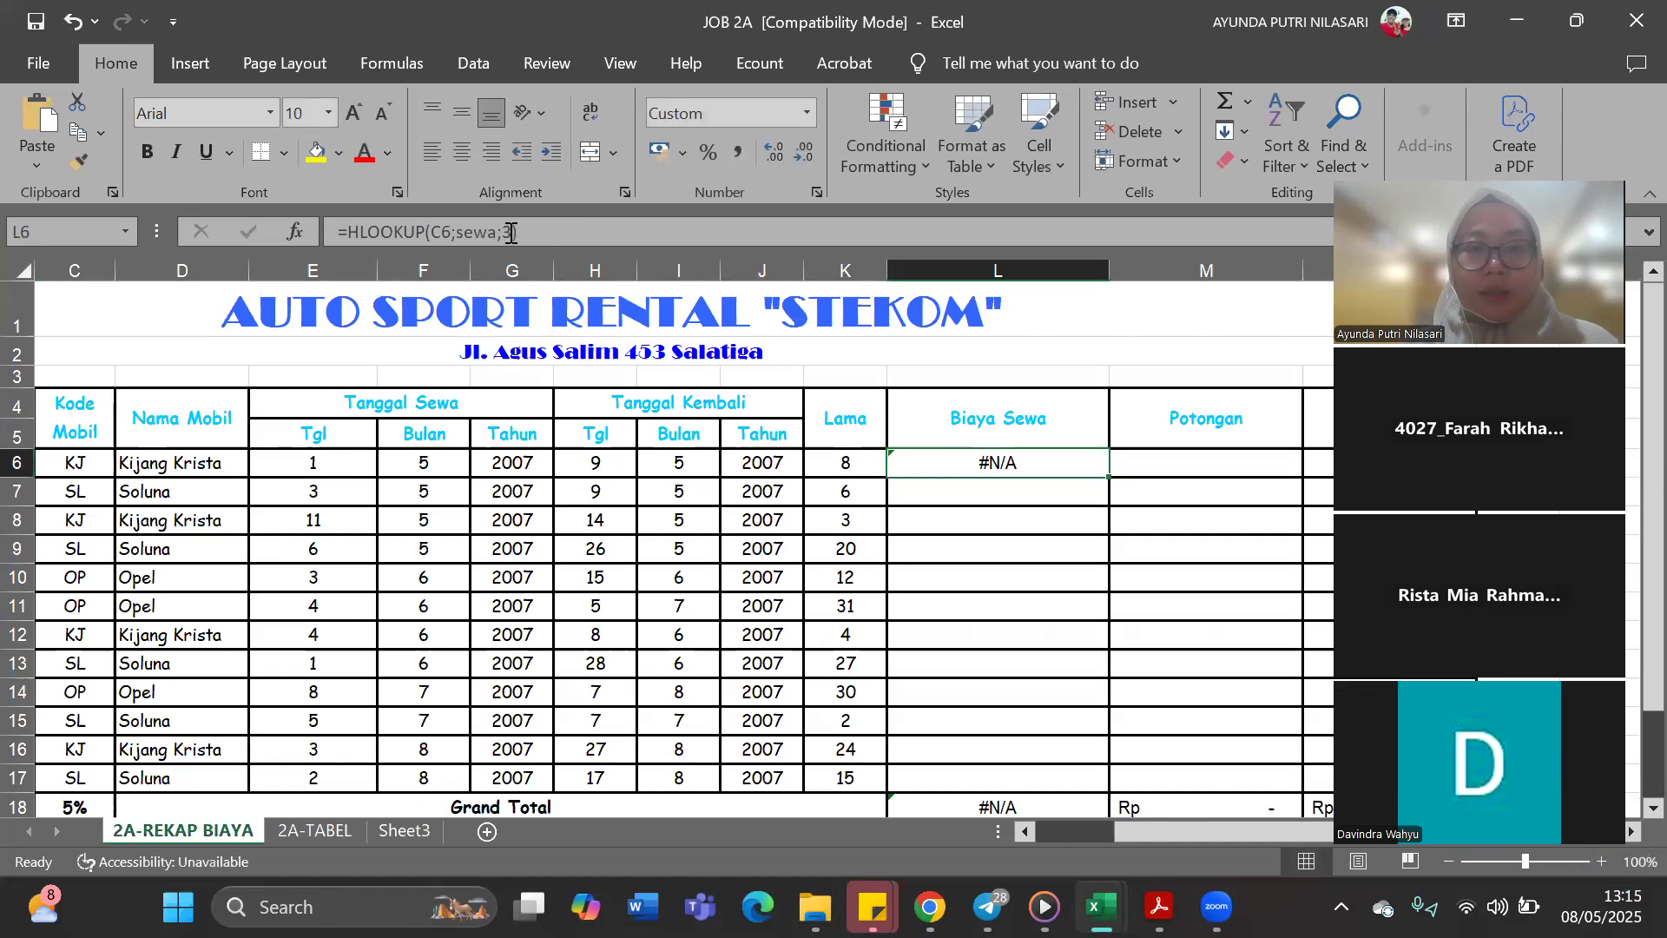
click(590, 232)
key(Left)
text(,0)
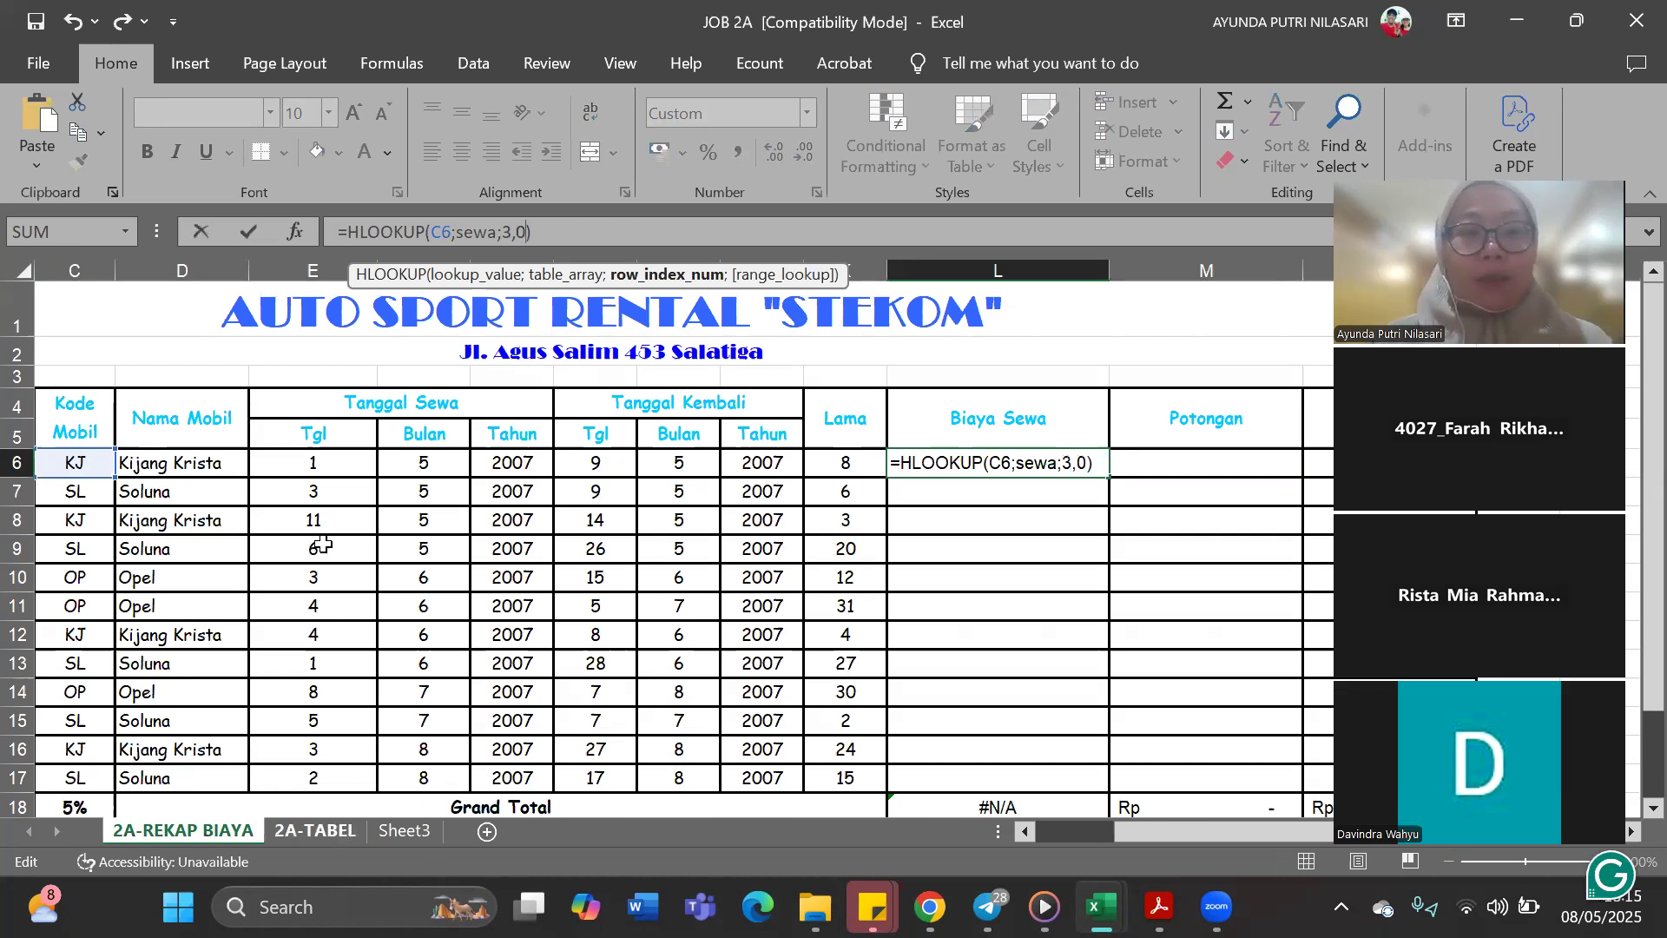
key(ctrl+Page_Down)
click(346, 294)
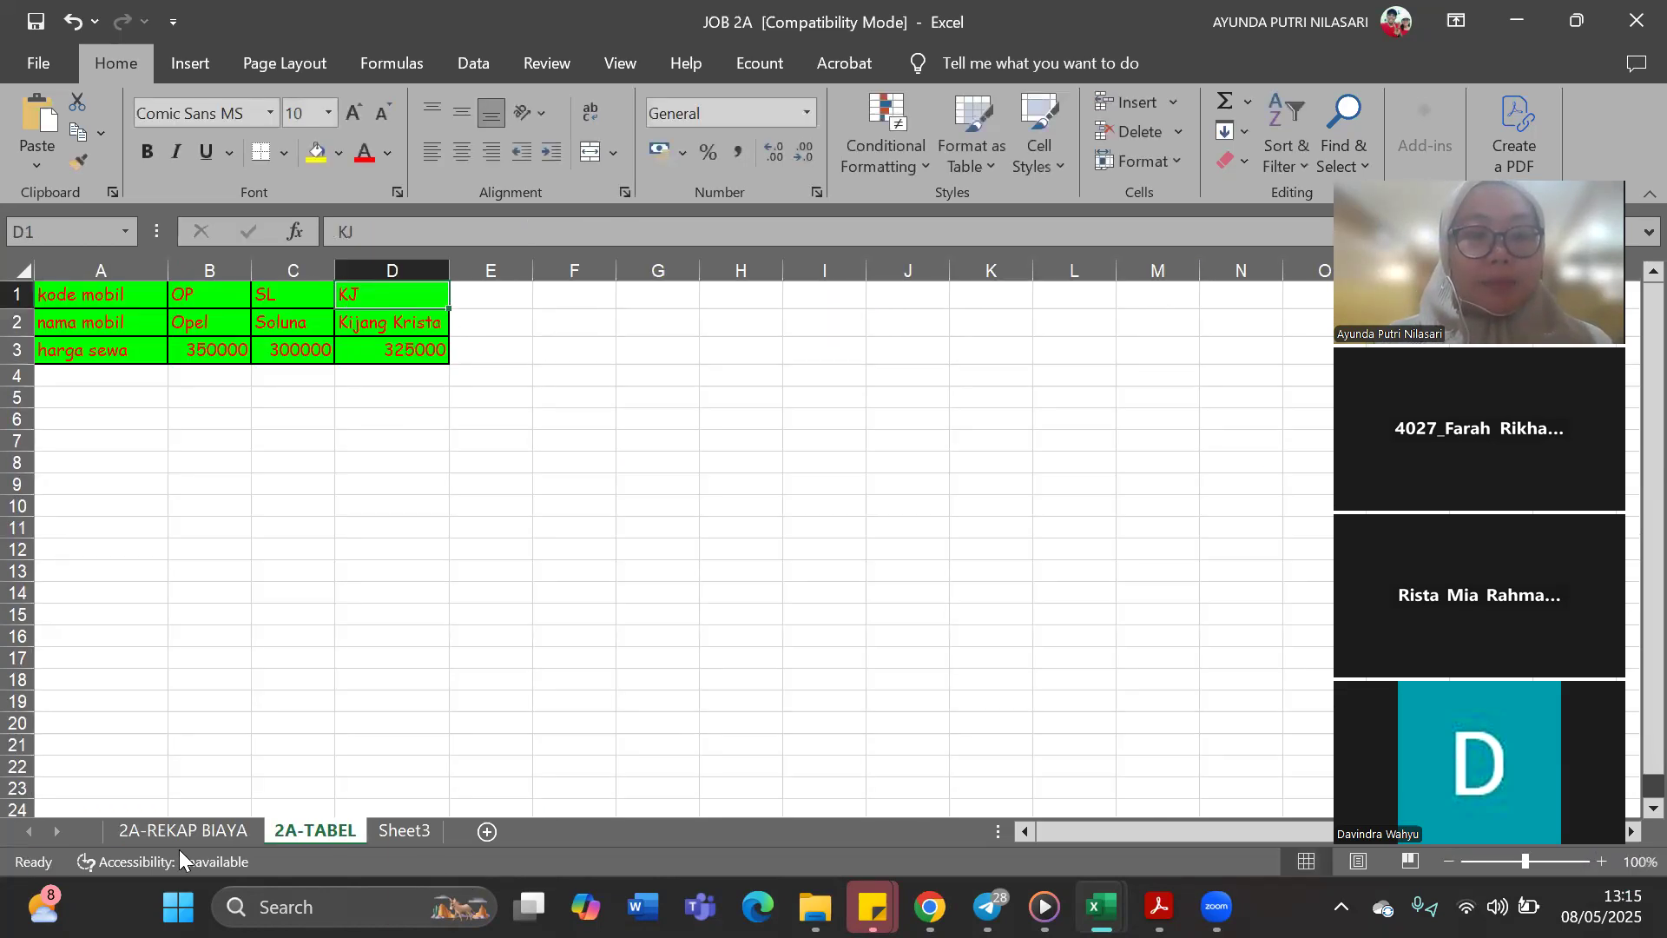
key(ctrl+Page_Up)
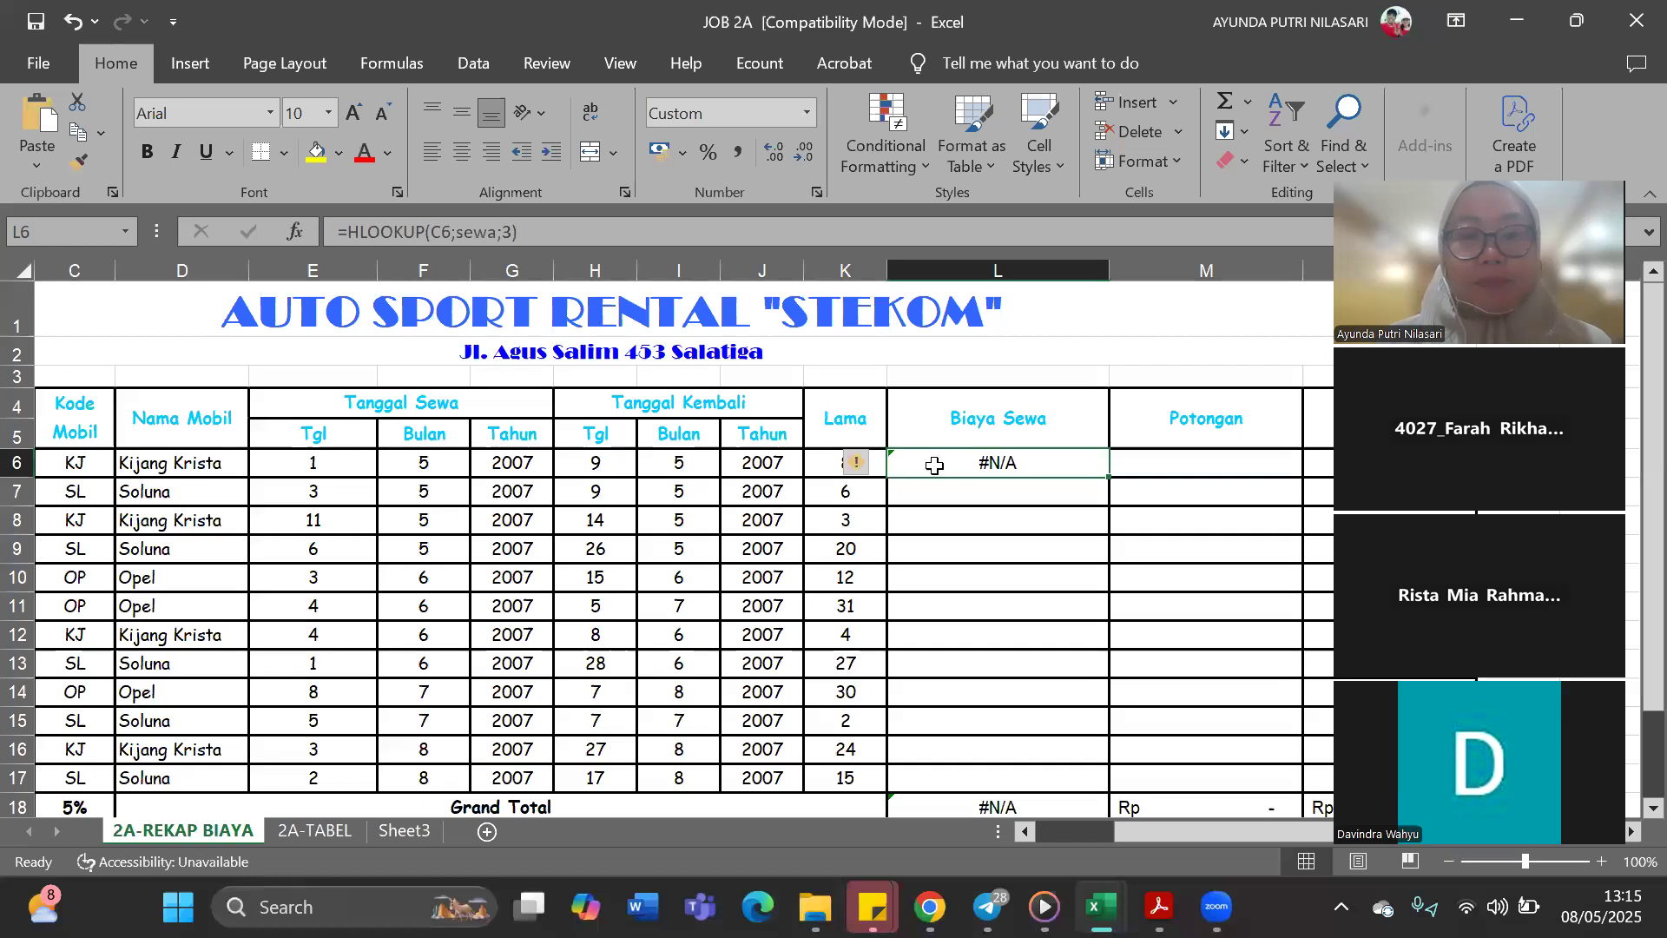
Replace the table argument in the L6 HLOOKUP formula by reselecting price table A1:D3 (sewa) on the 2A-TABEL sheet
click(491, 237)
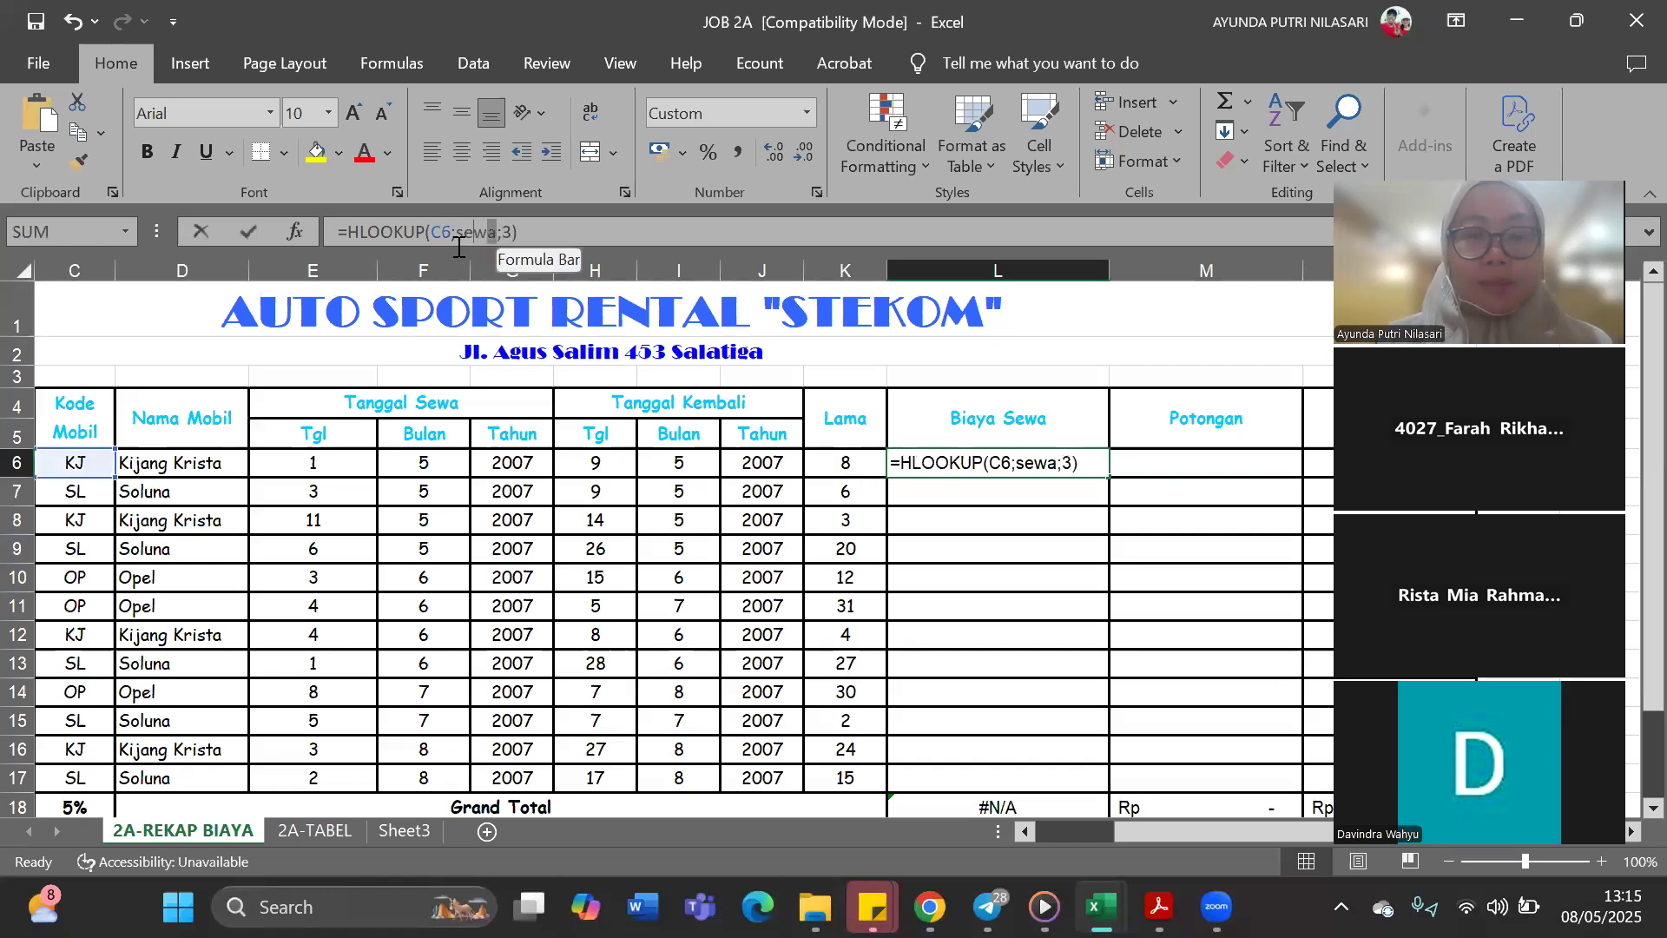
double_click(464, 247)
key(BackSpace)
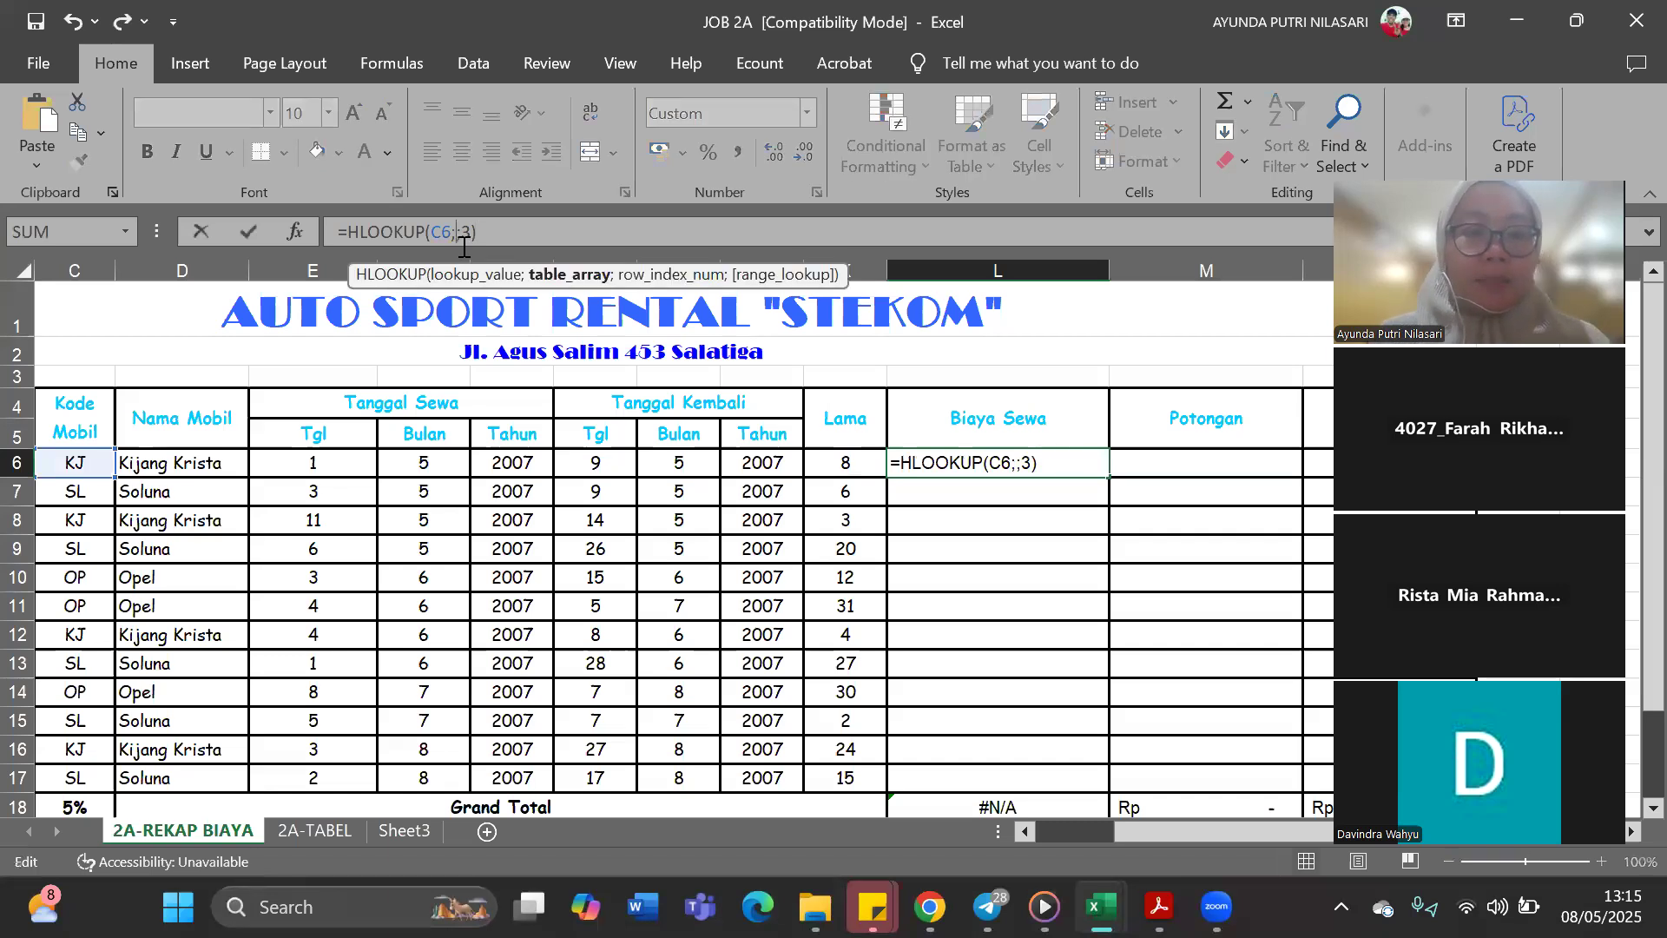
click(311, 831)
drag(130, 295, 377, 343)
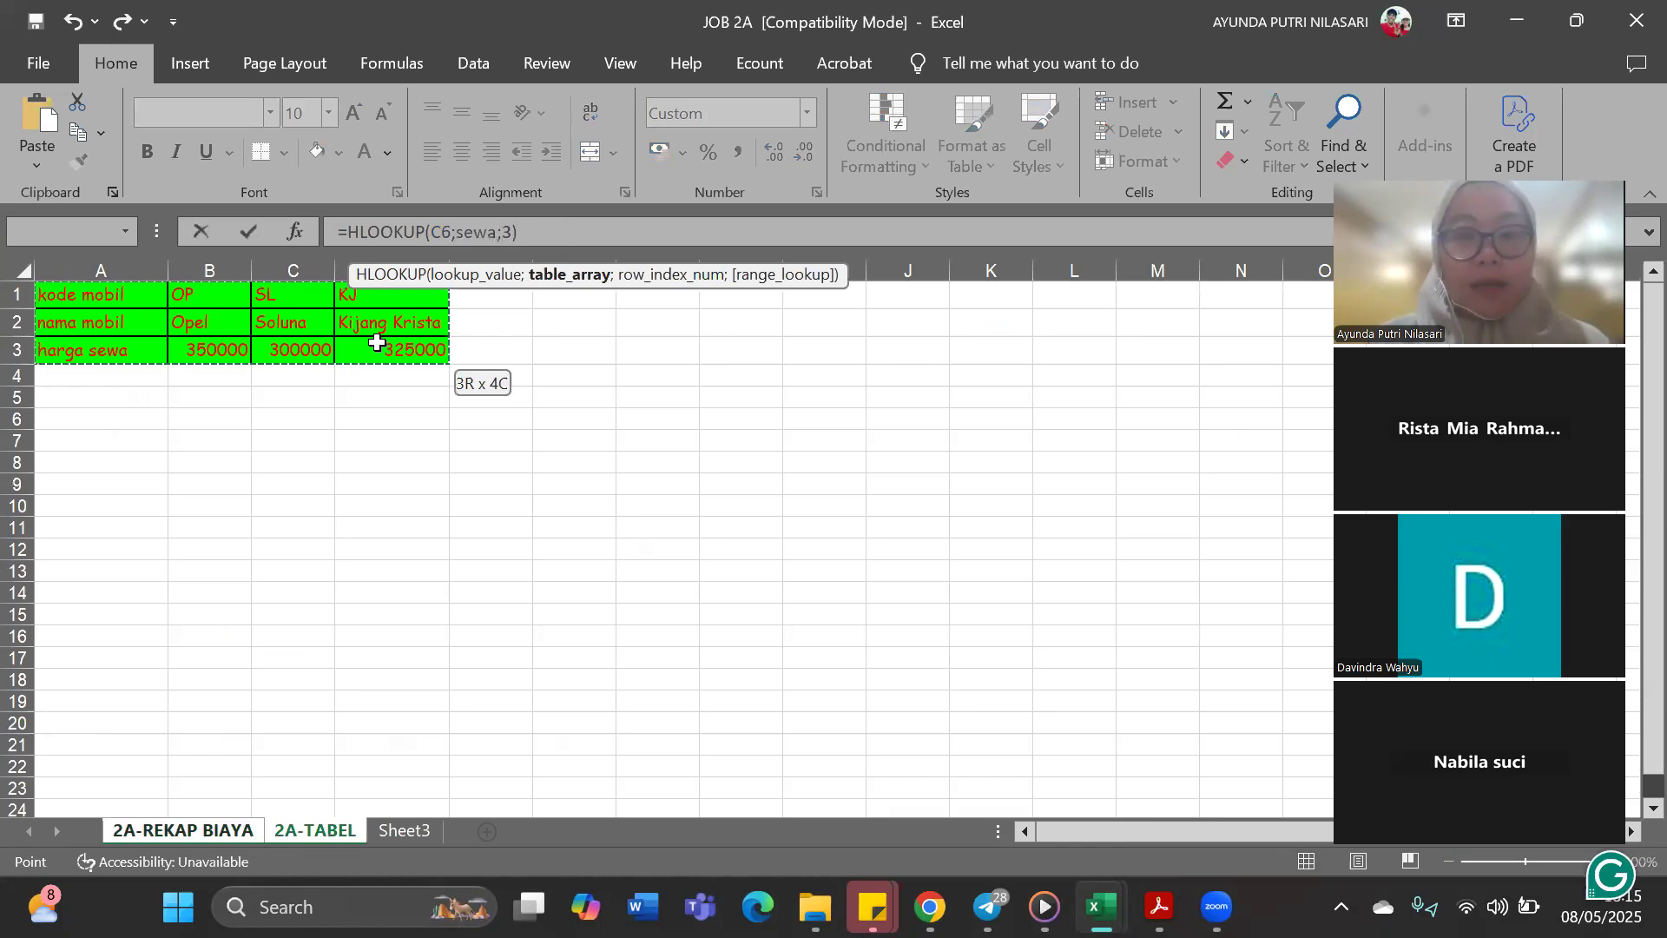
drag(377, 343, 377, 343)
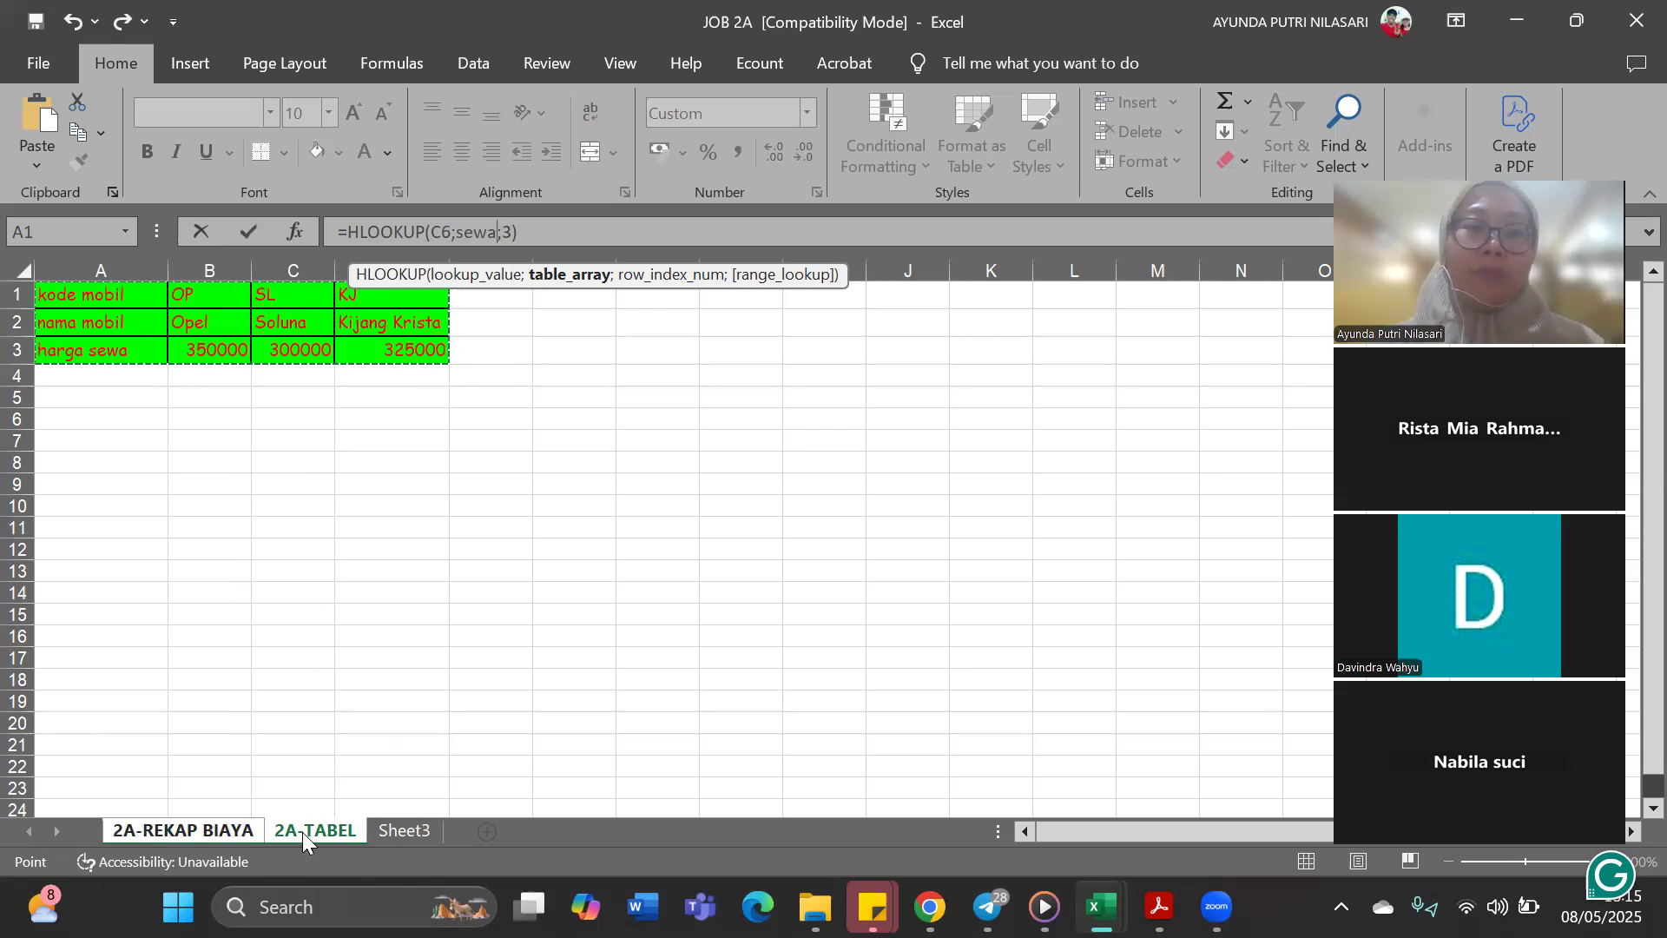
click(221, 835)
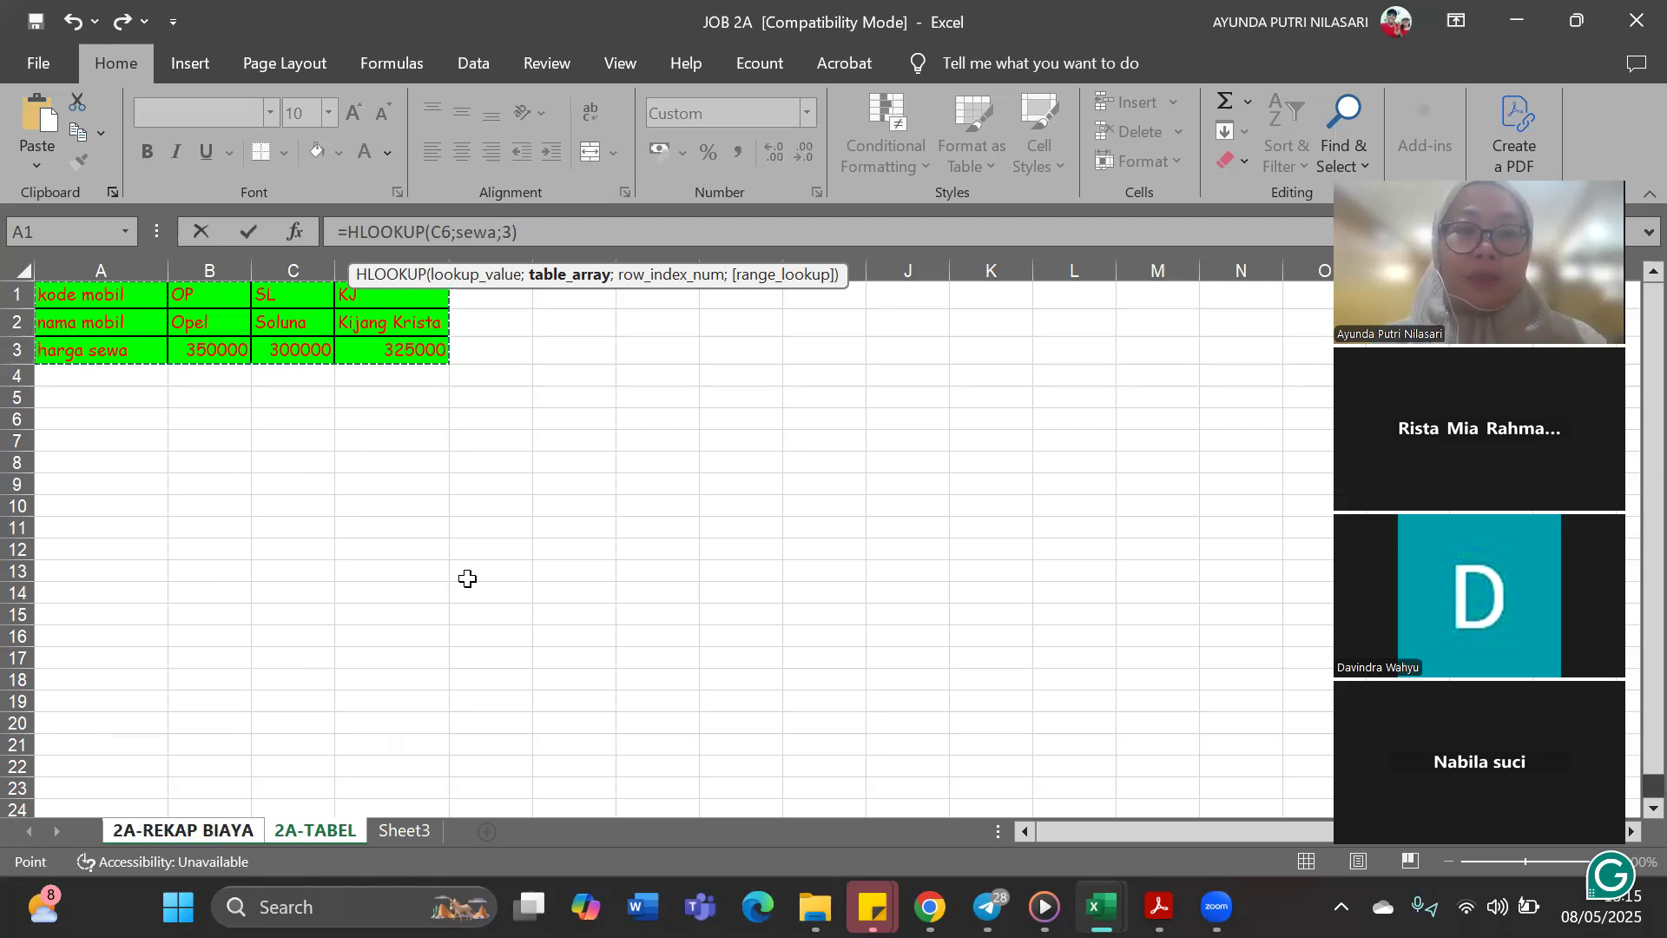
key(BackSpace)
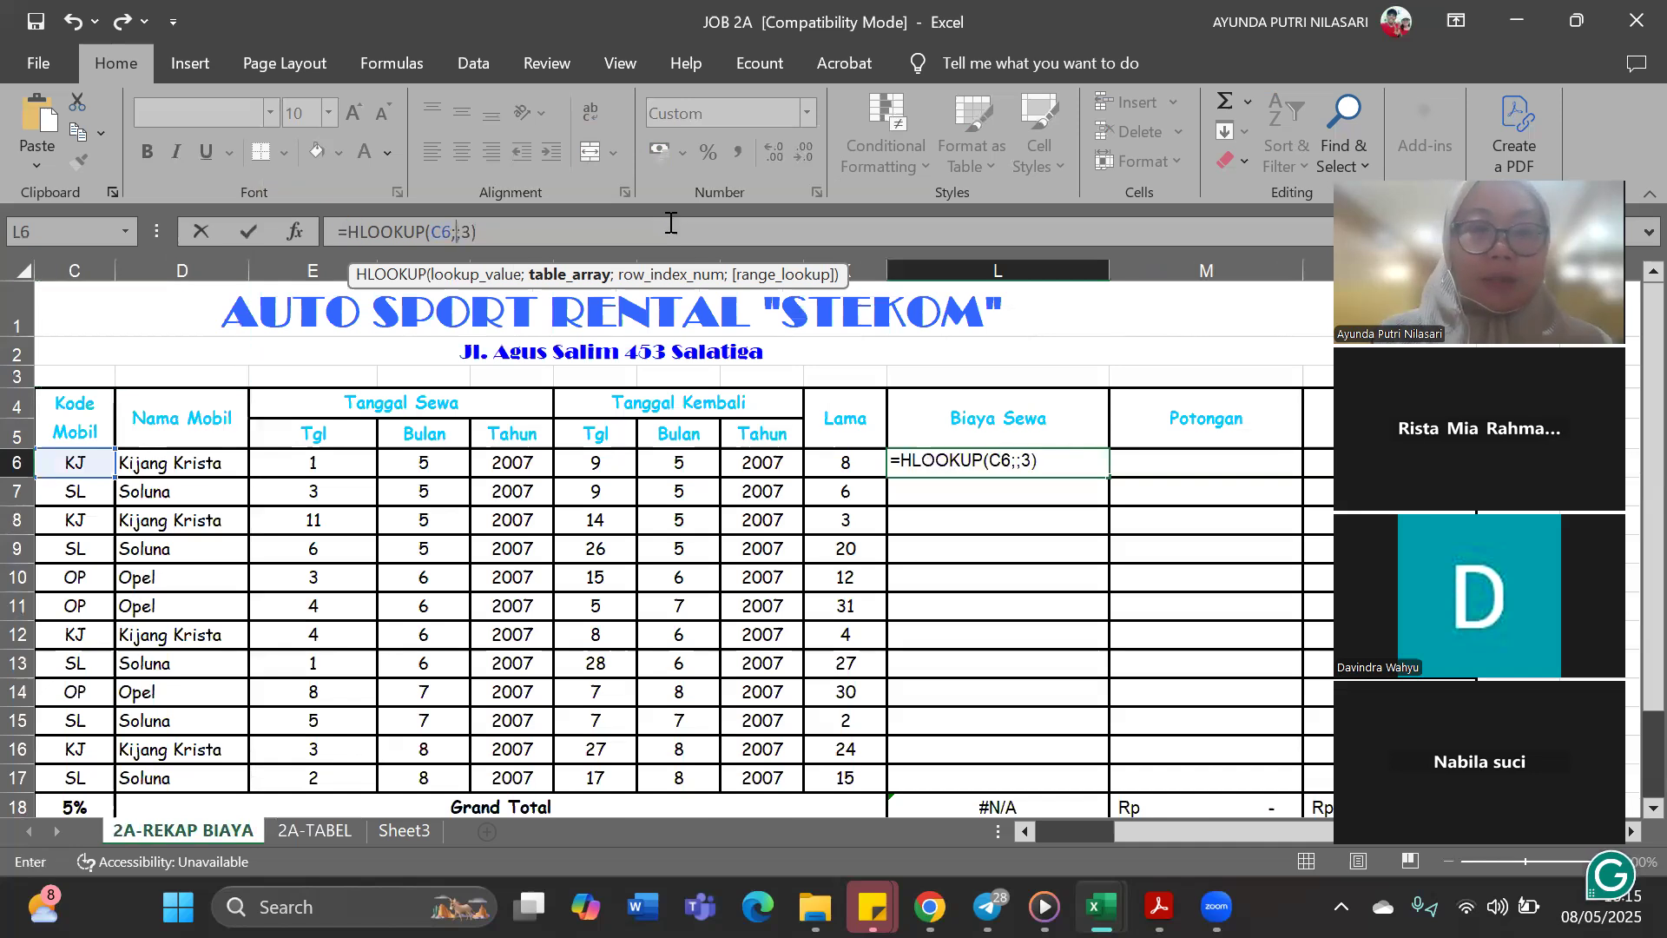
click(315, 831)
drag(118, 294, 392, 349)
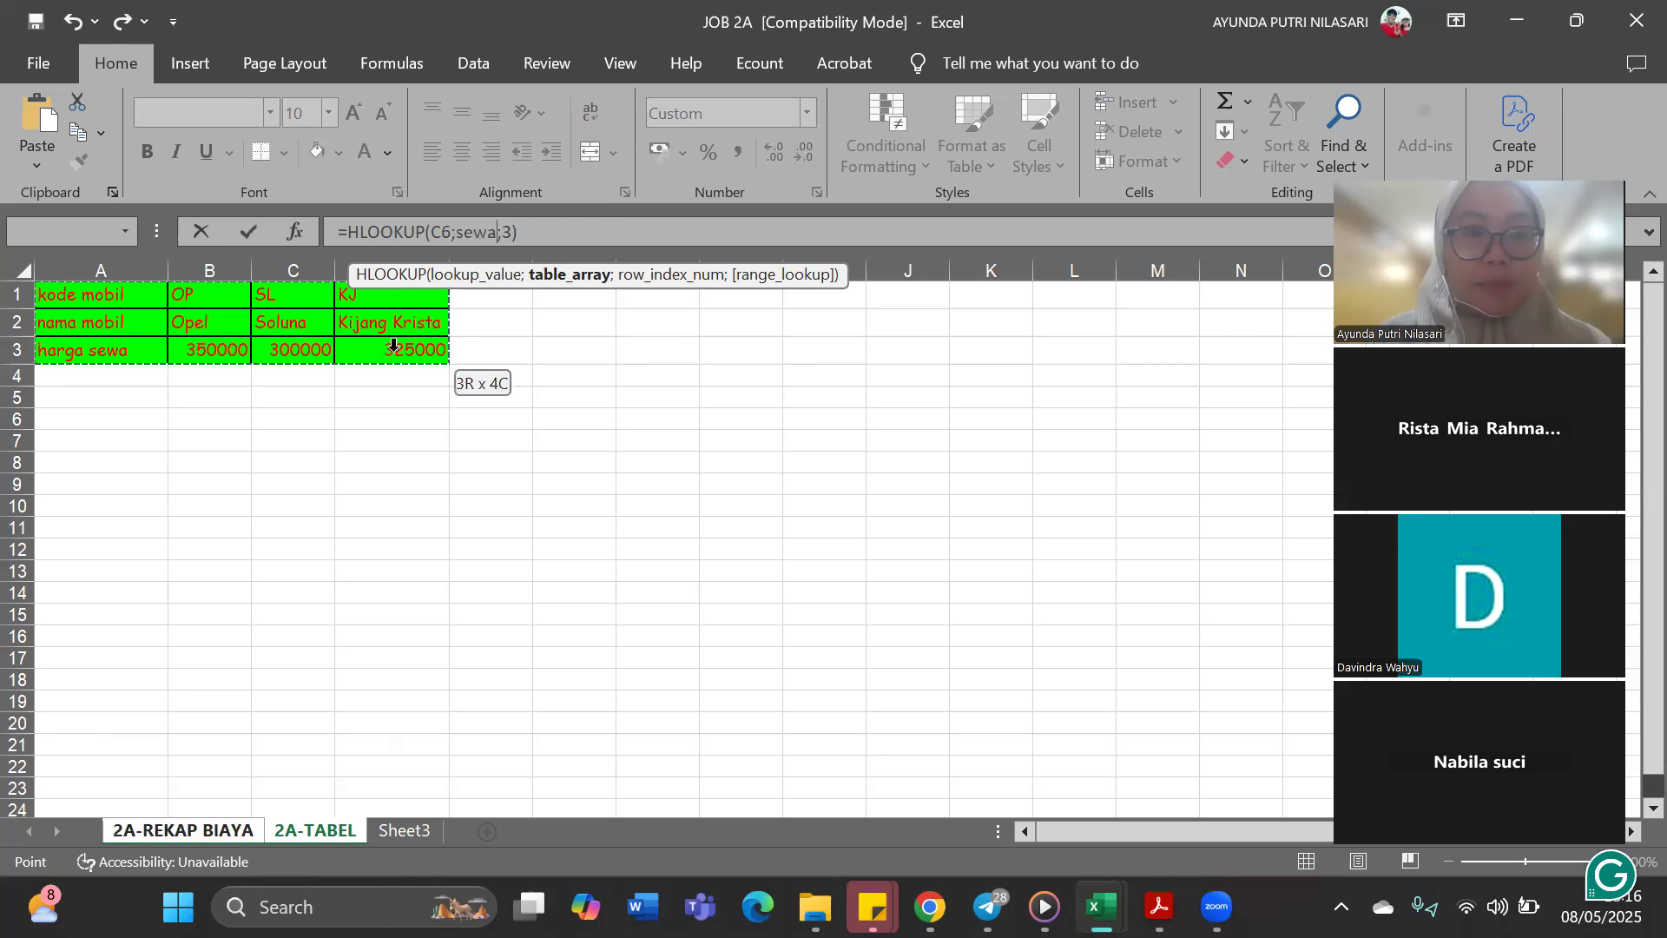
Complete the L6 HLOOKUP formula with row index 3 and range lookup 0, removing the stray 2A-REKAP BIAYA reference
click(538, 228)
text(3)
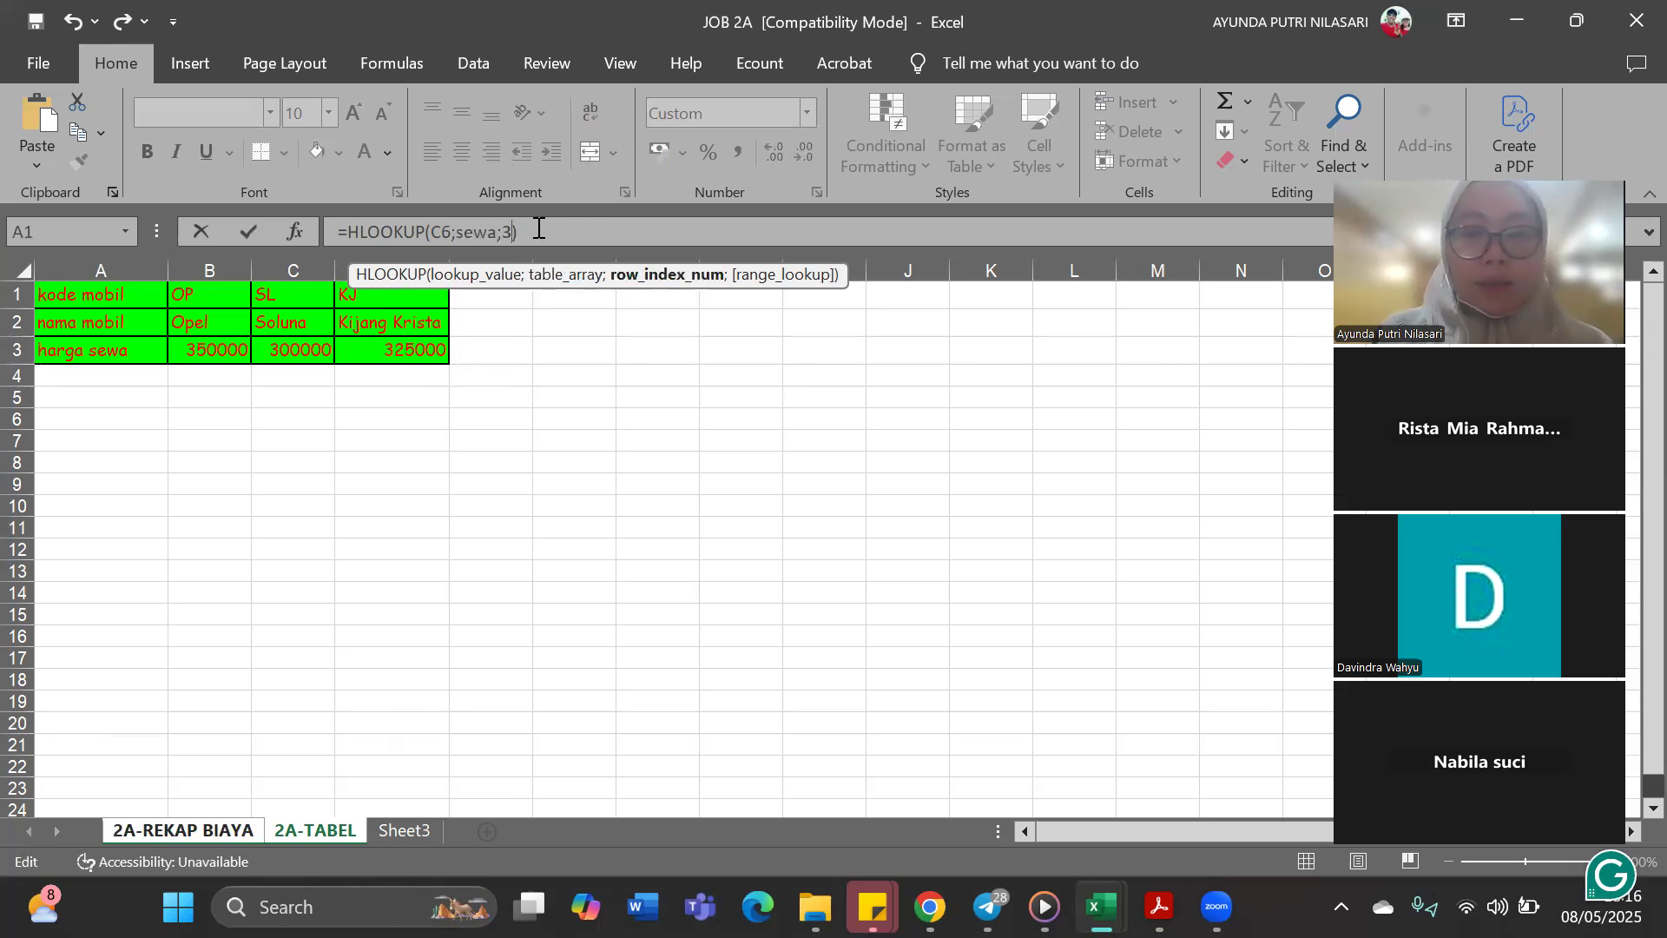
text(;)
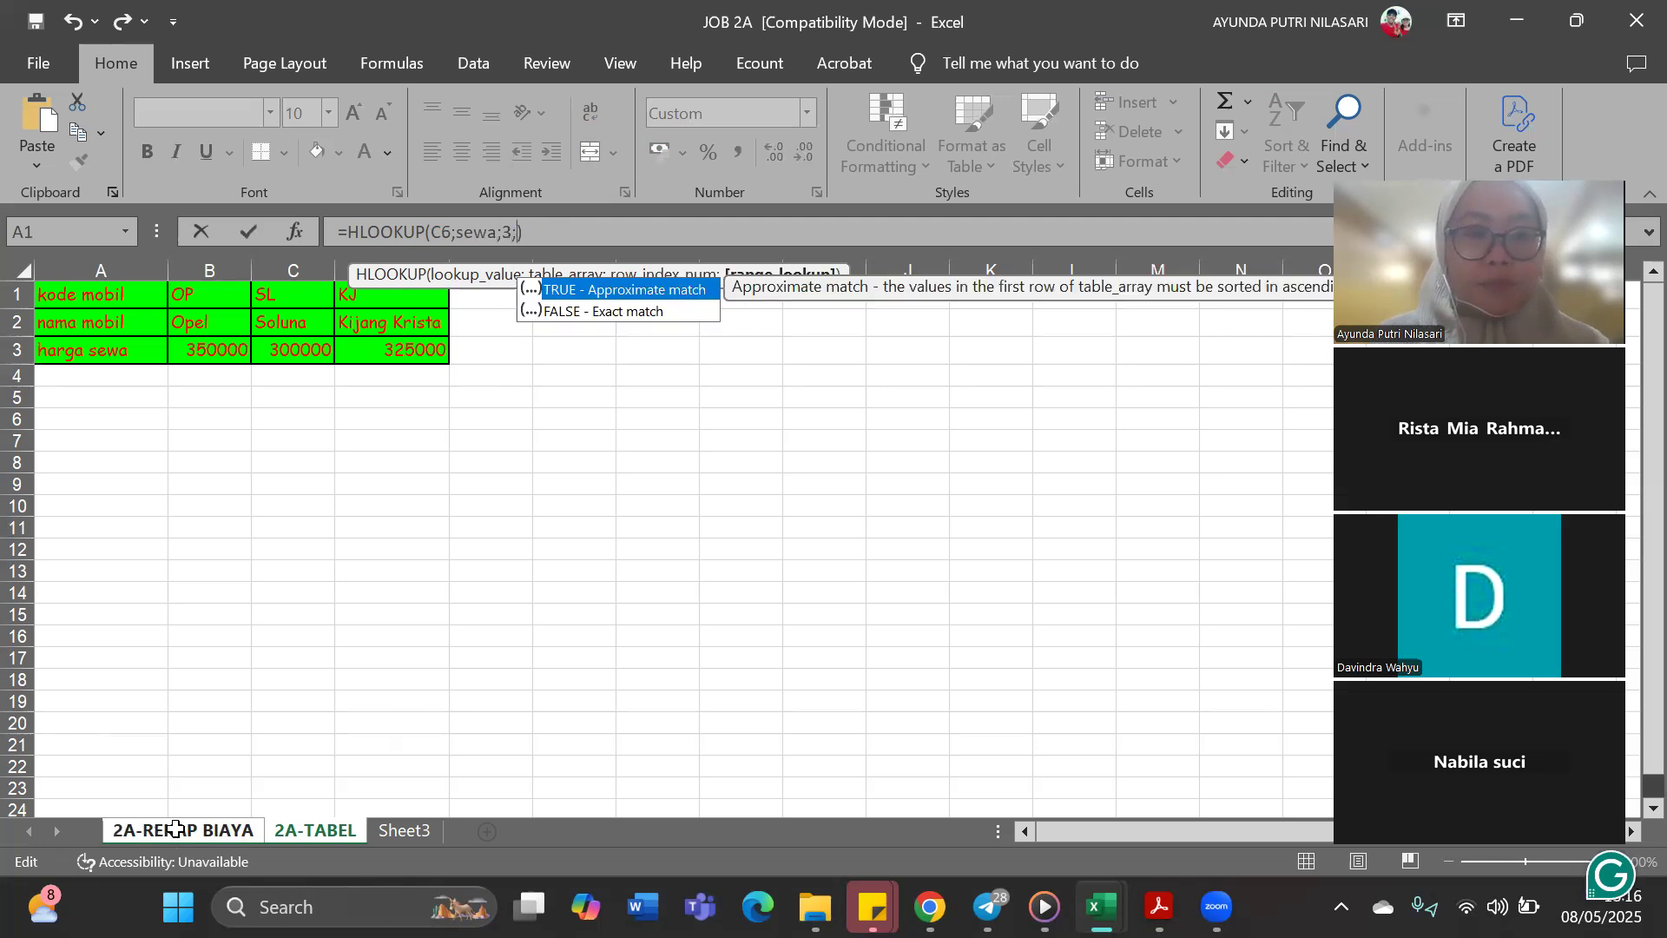
click(175, 829)
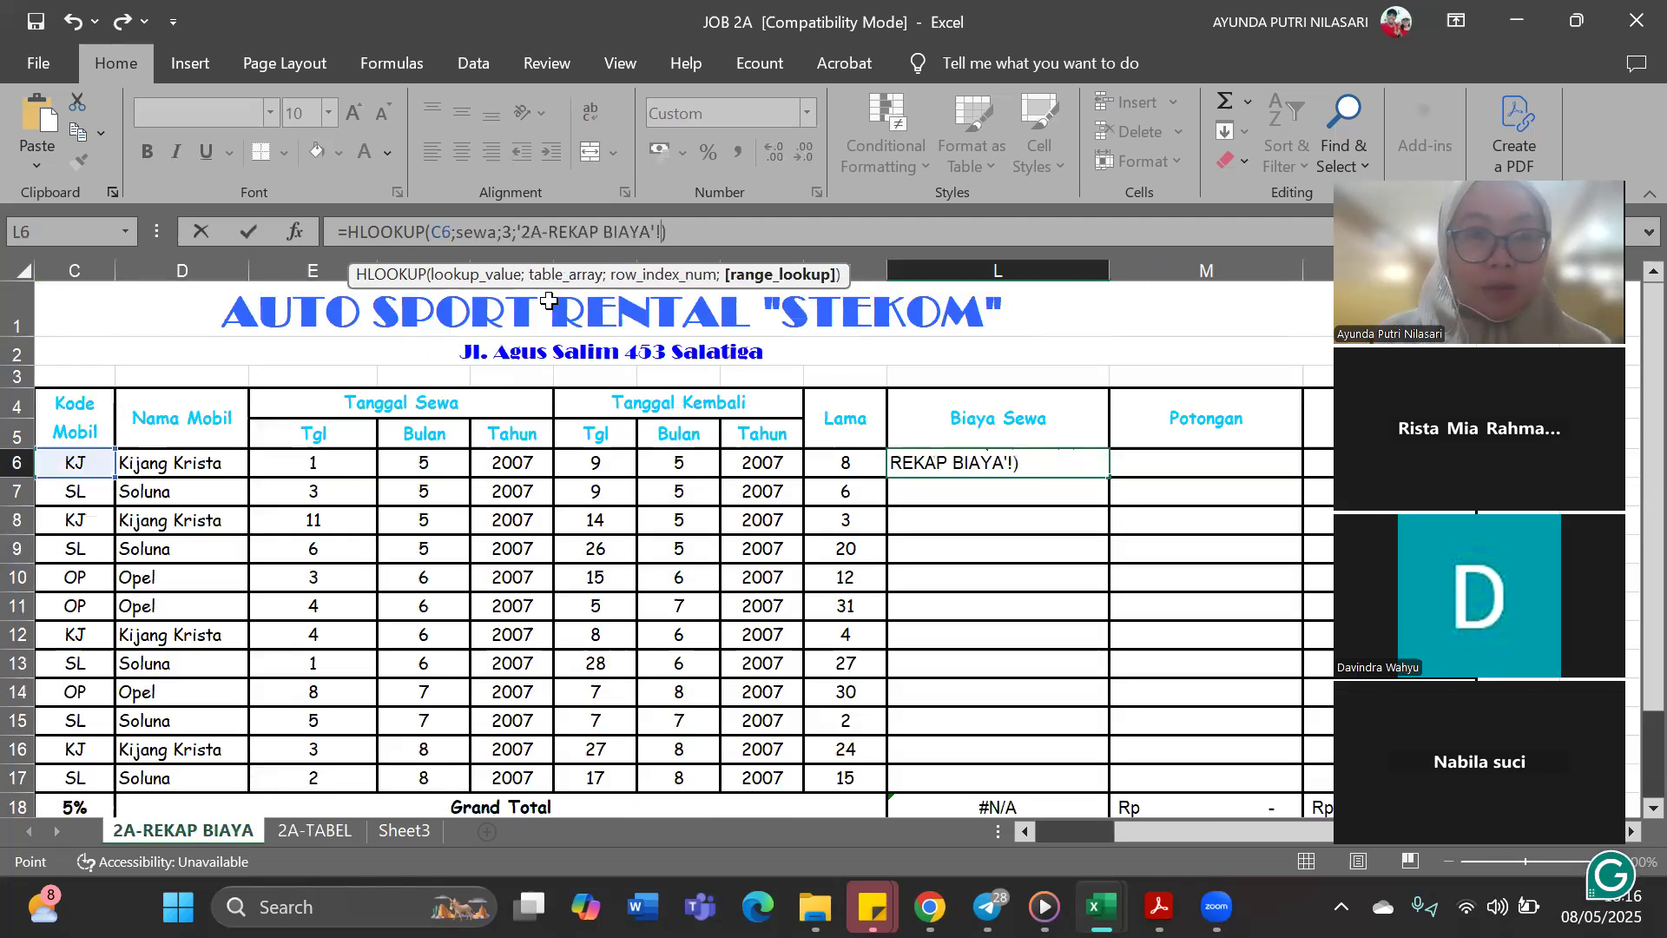
key(Left)
key(Left)
key(Left)
key(BackSpace)
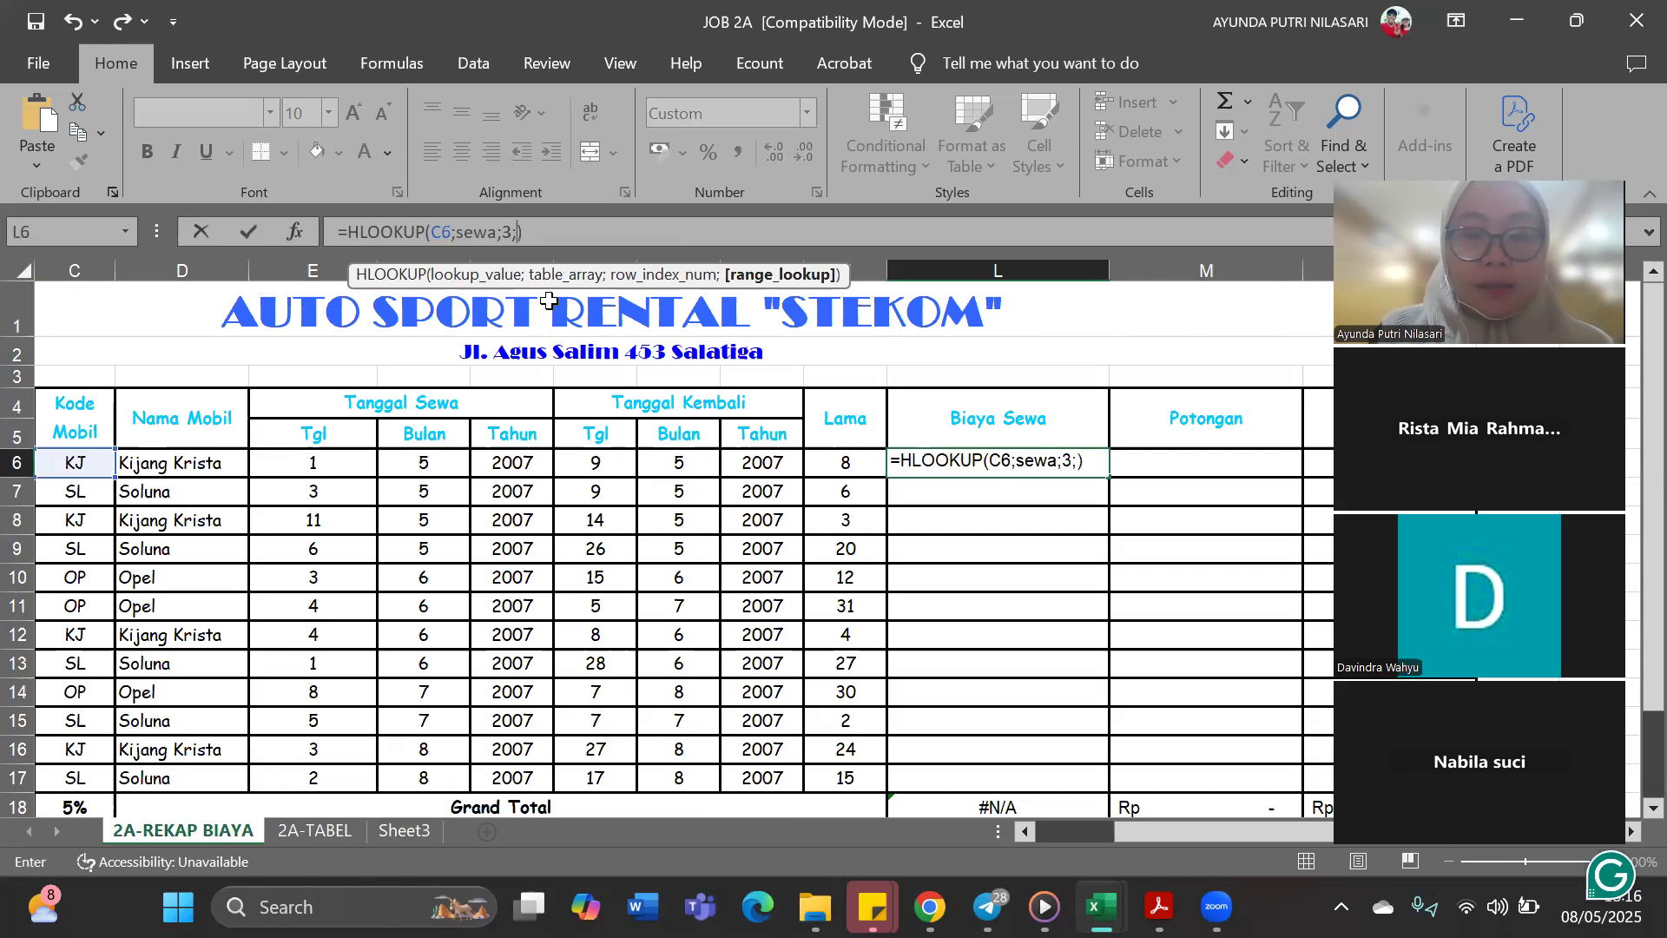
text(0)
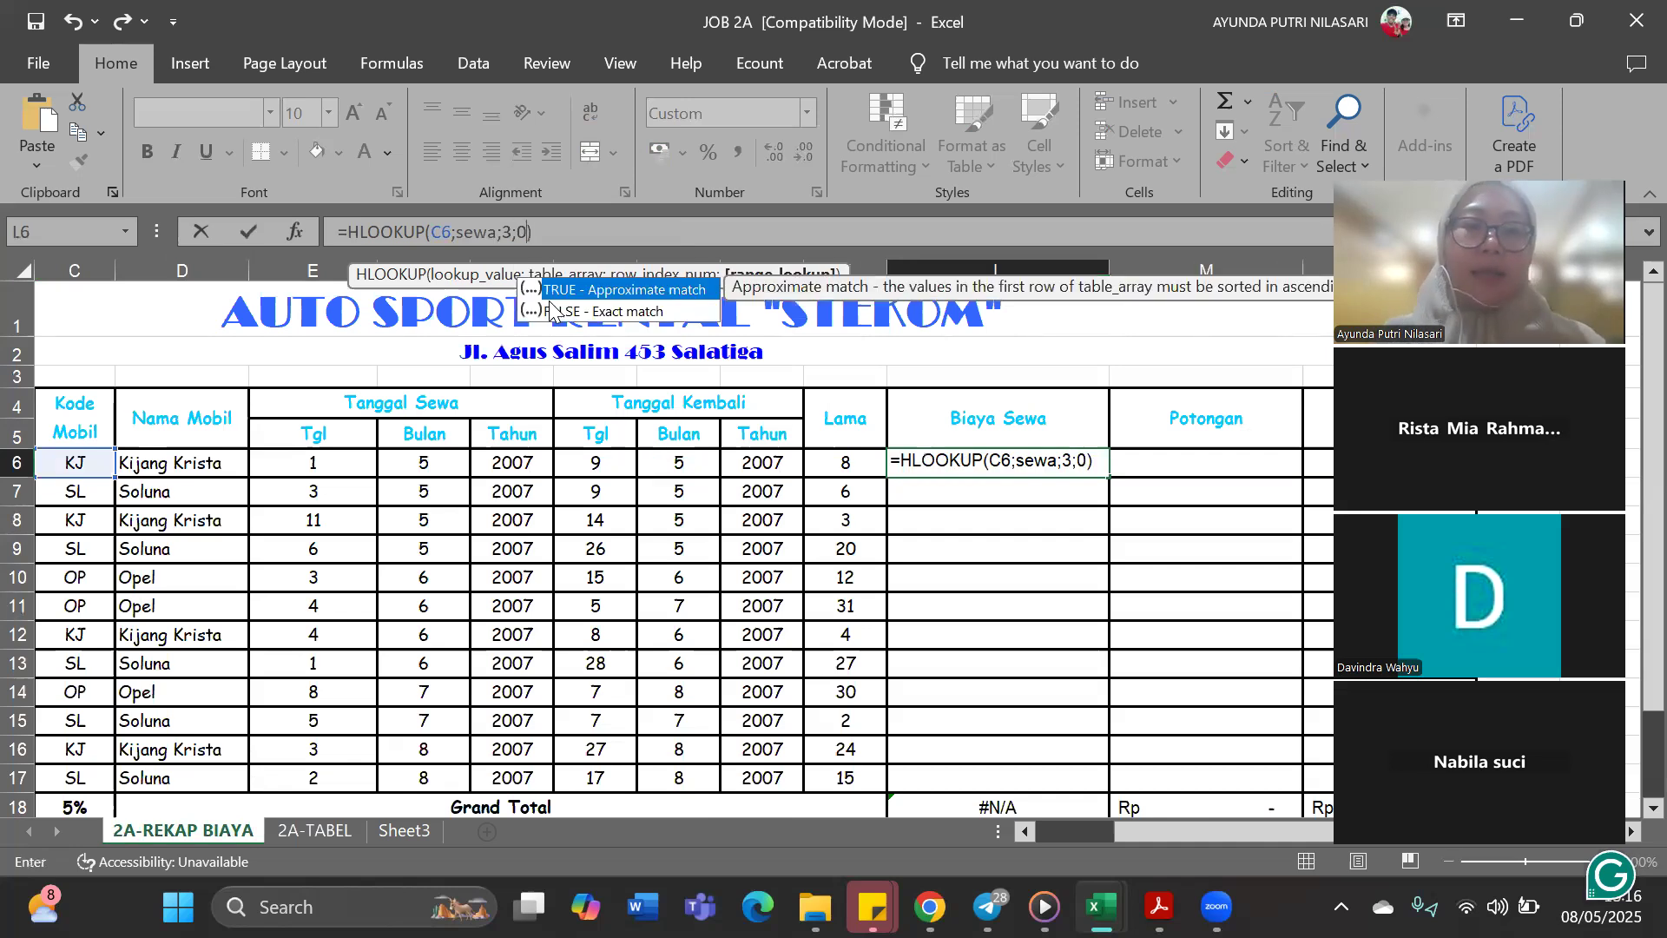
click(583, 237)
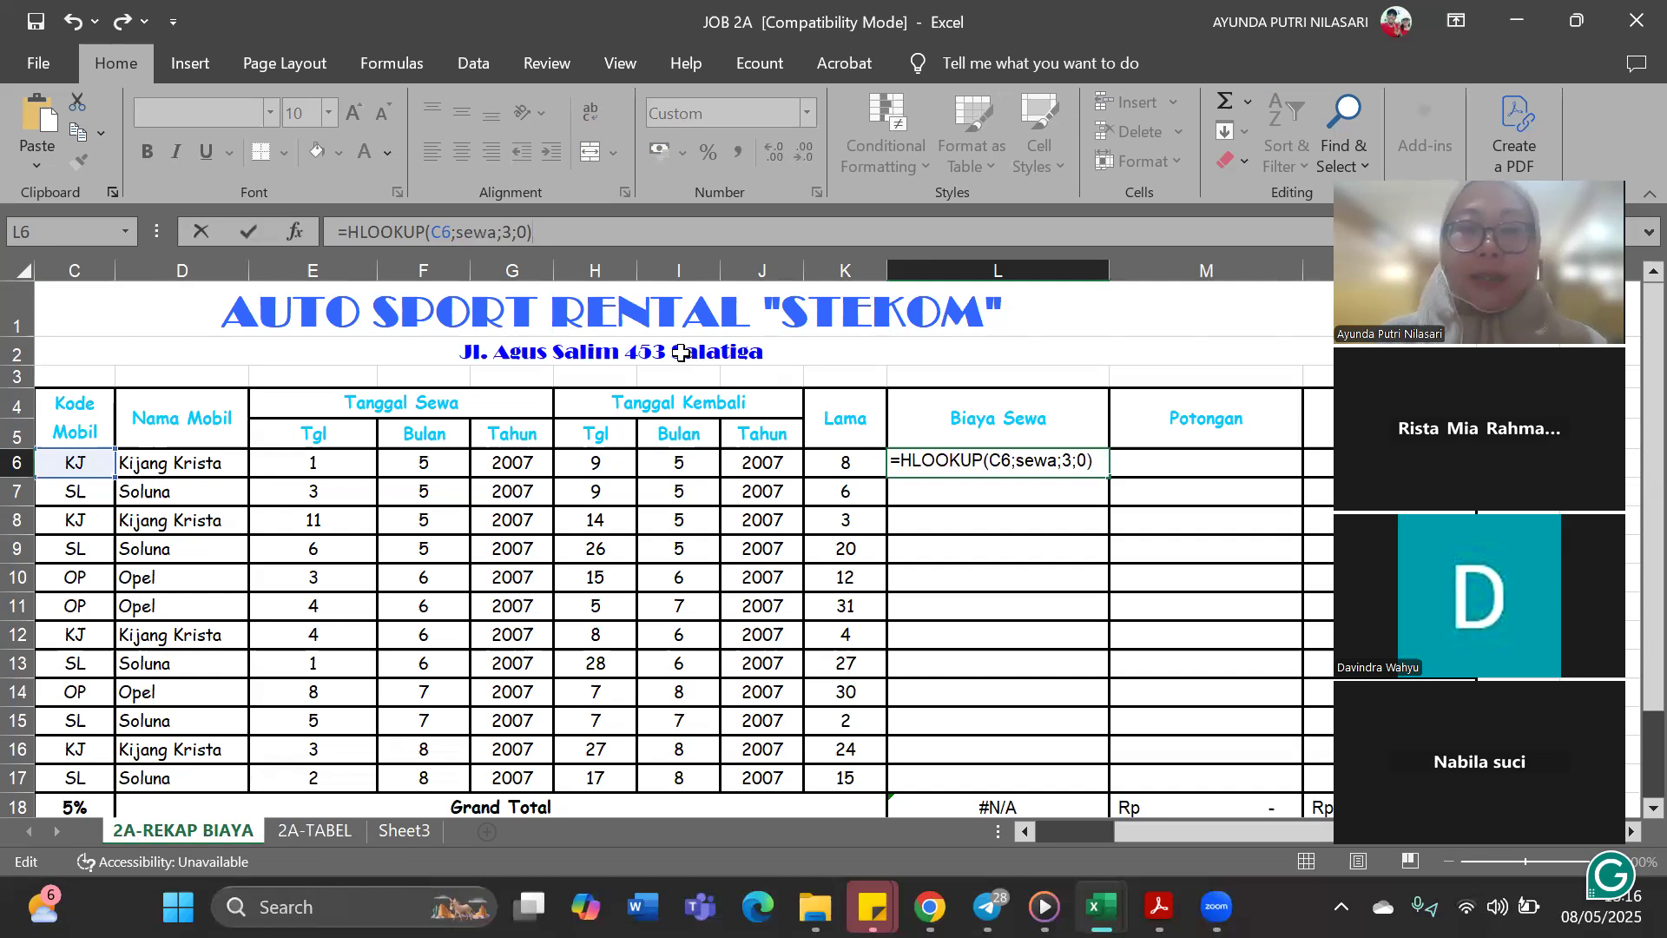
key(Return)
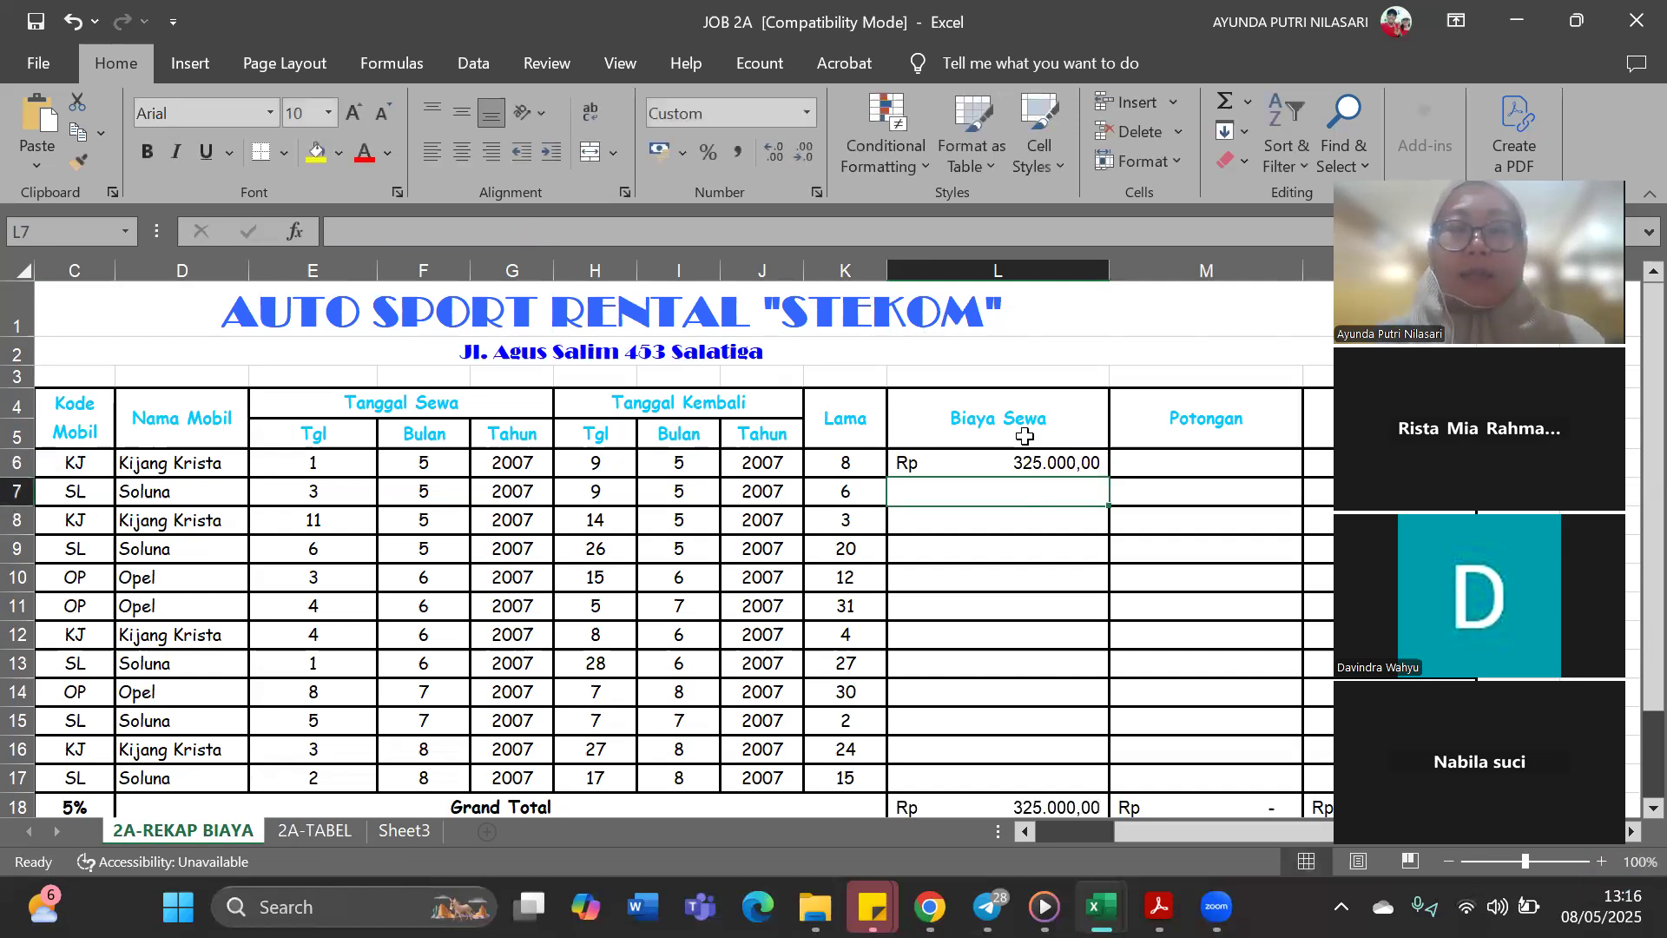
Format the whole Biaya Sewa column L with the Accounting number format
click(1020, 272)
click(806, 118)
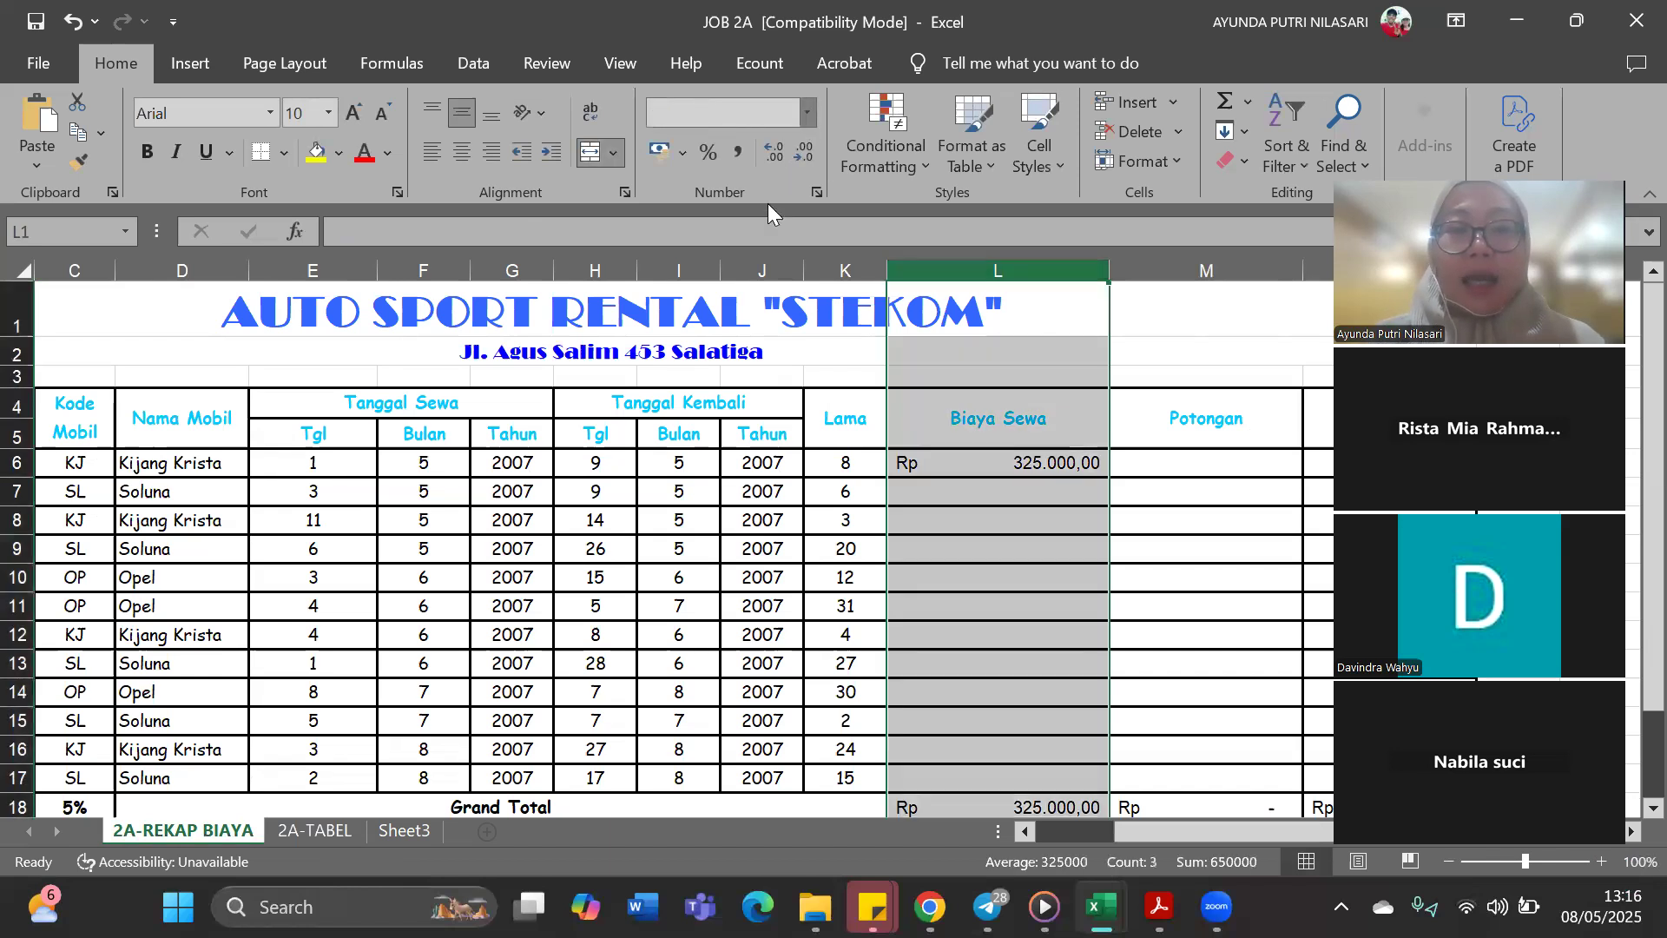
click(755, 323)
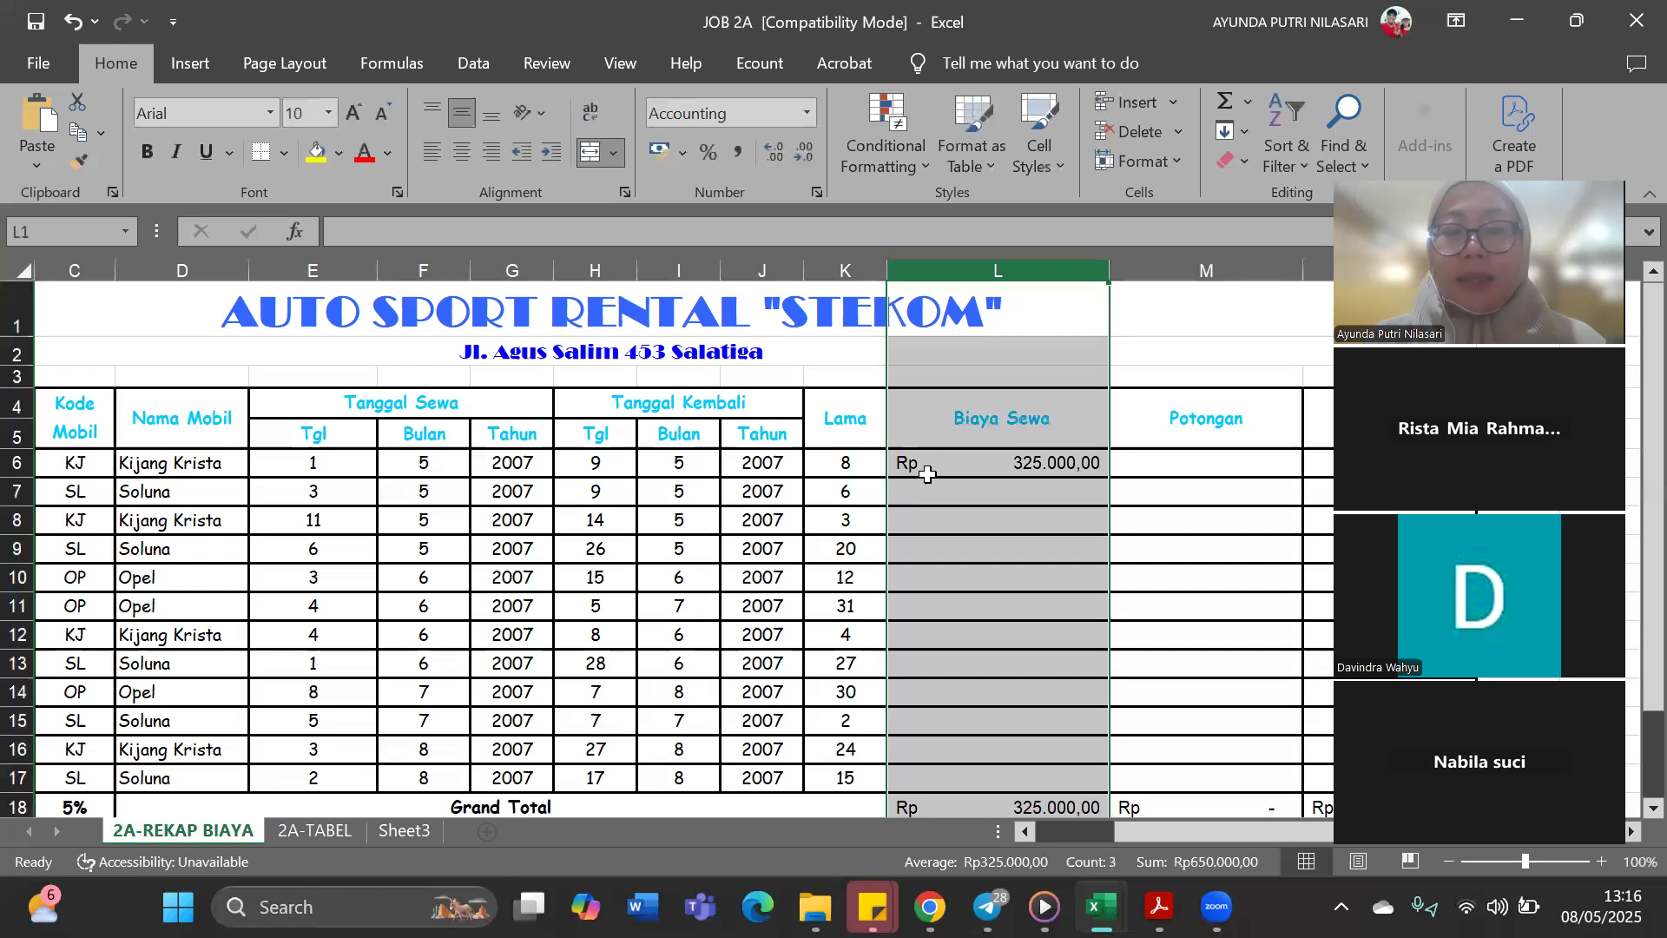
Begin an HLOOKUP formula in Biaya Sewa cell L7 with car code C7 as the lookup value
click(1045, 490)
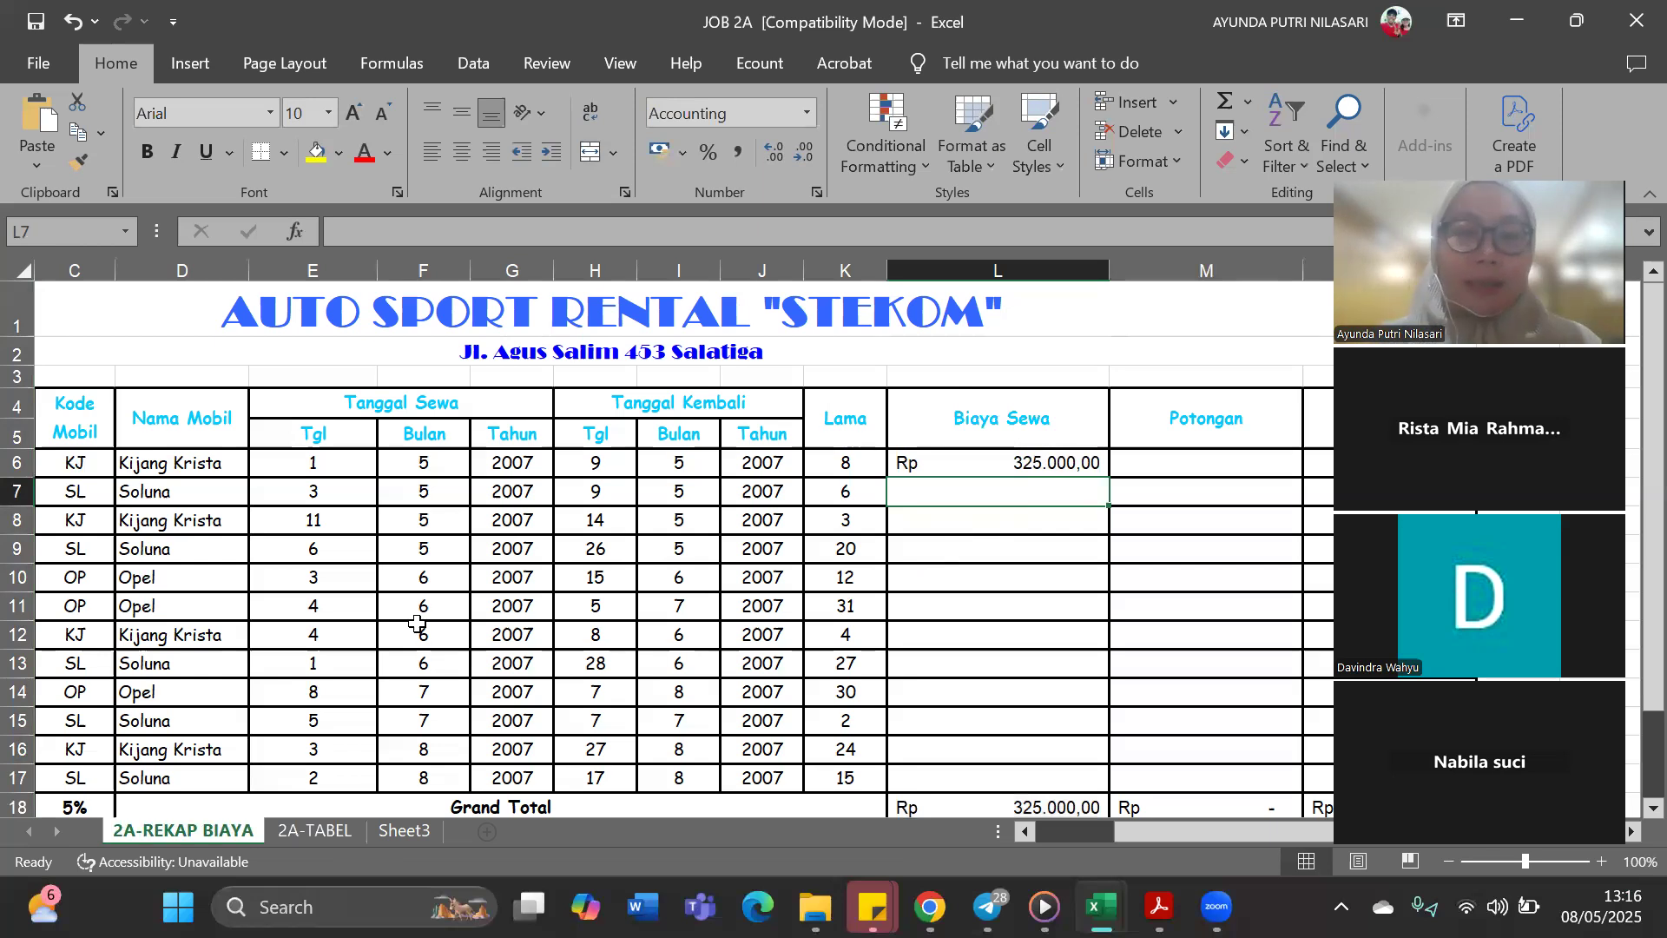
scroll(408, 675, down, 2)
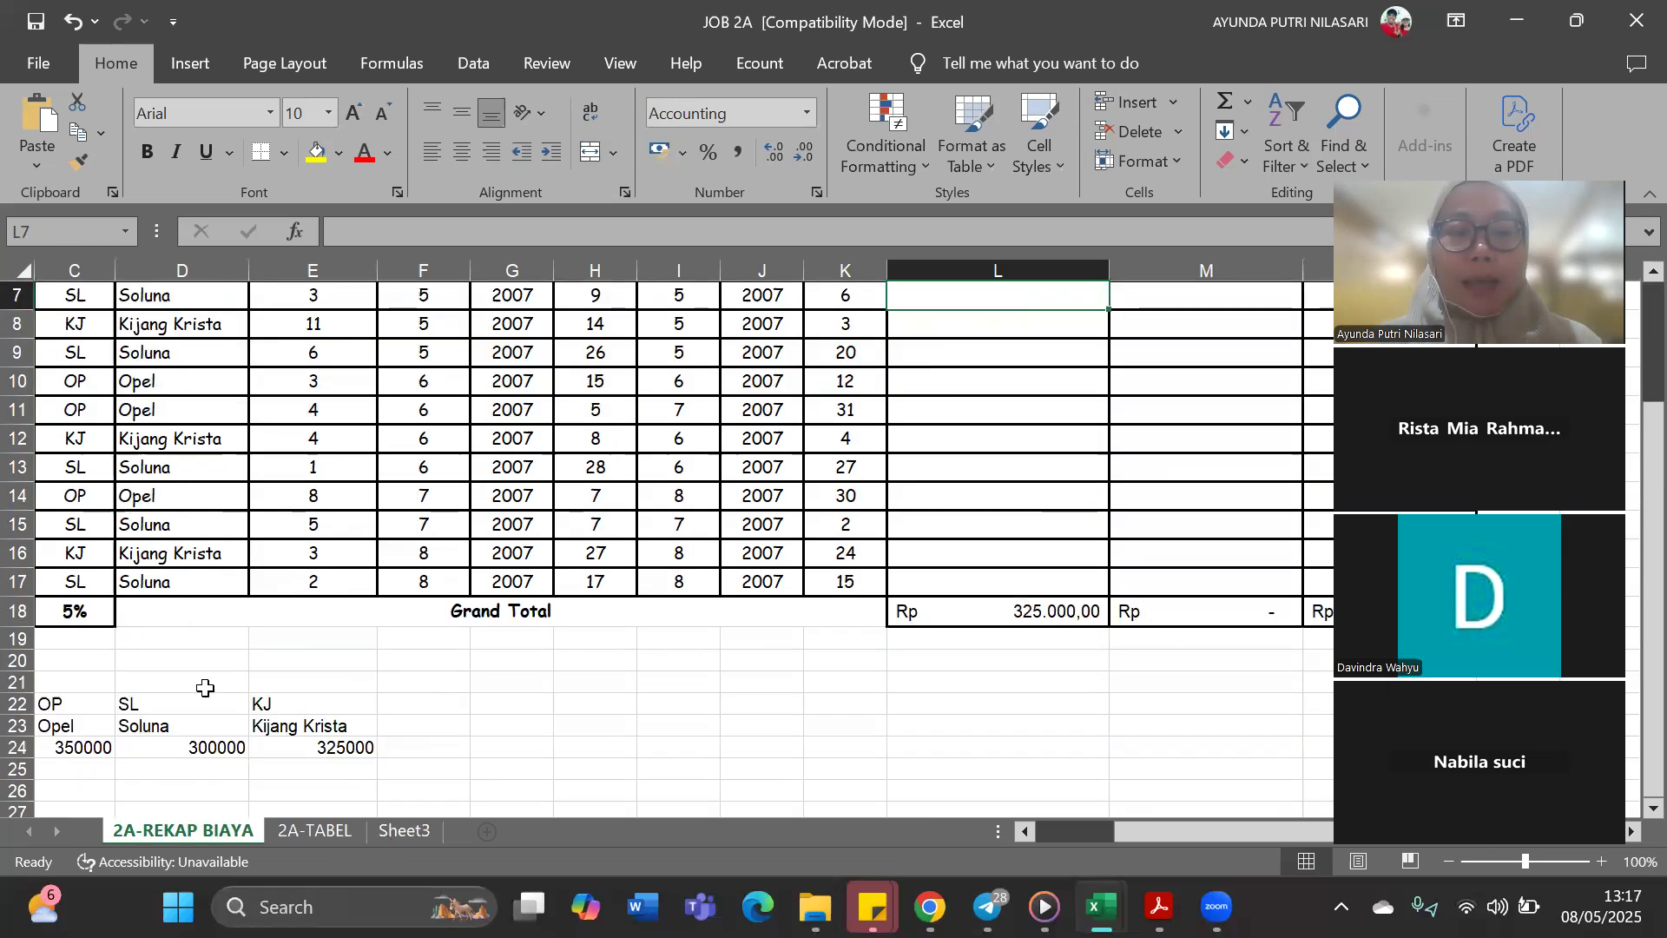
scroll(1068, 519, up, 2)
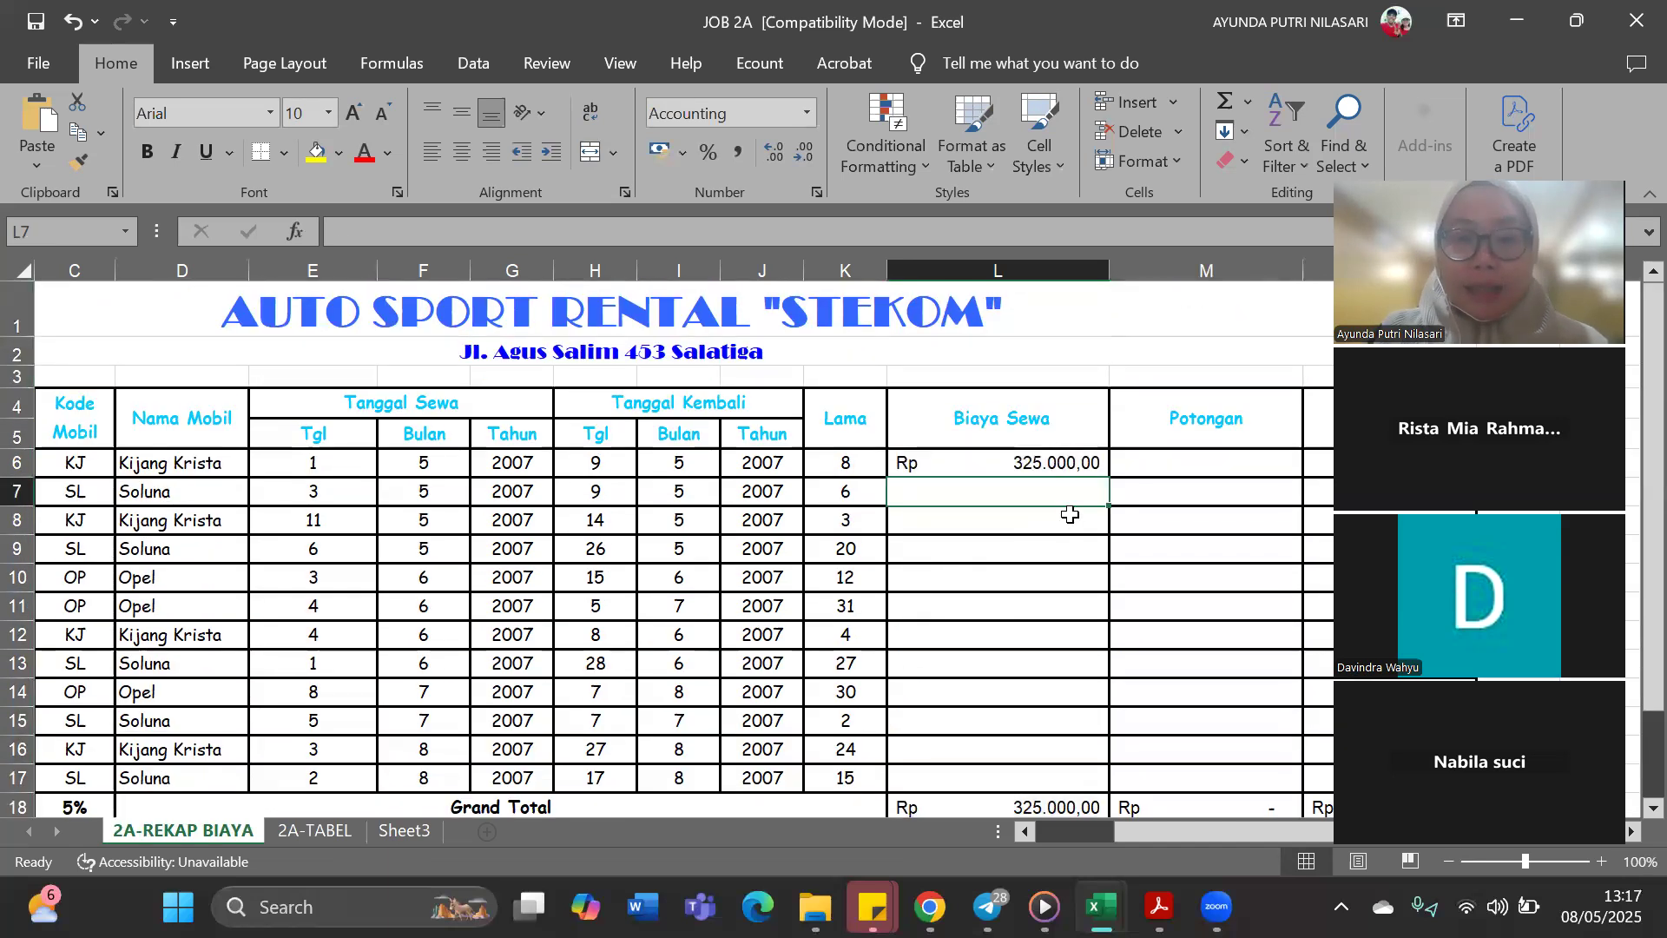
text(=)
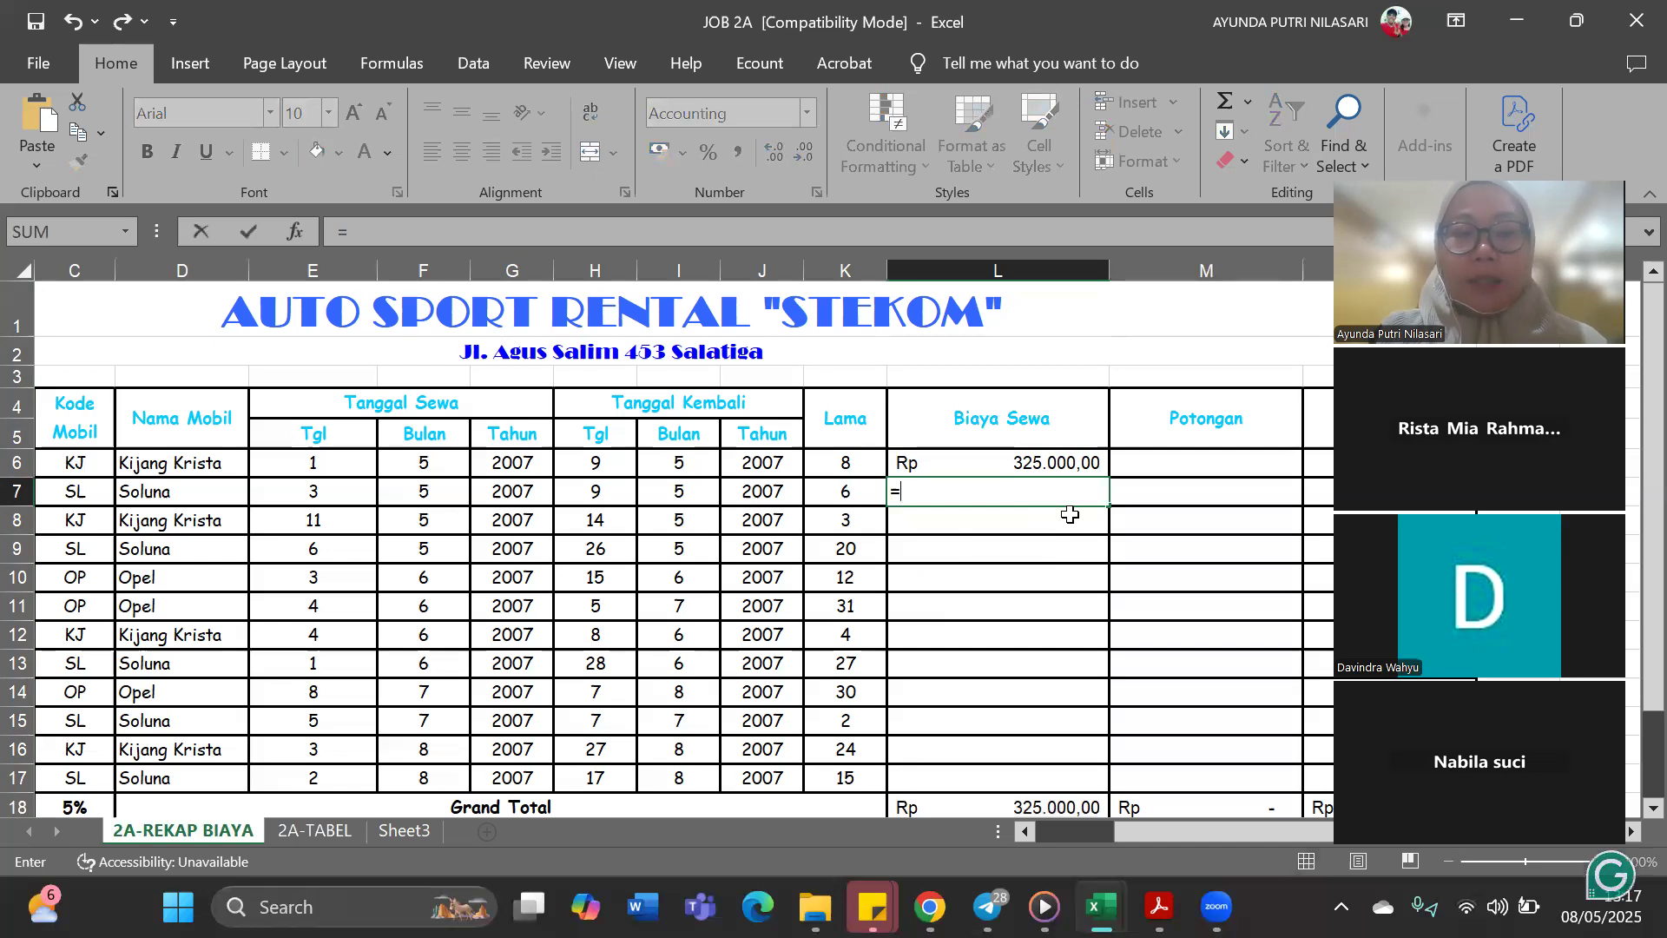
text(HL)
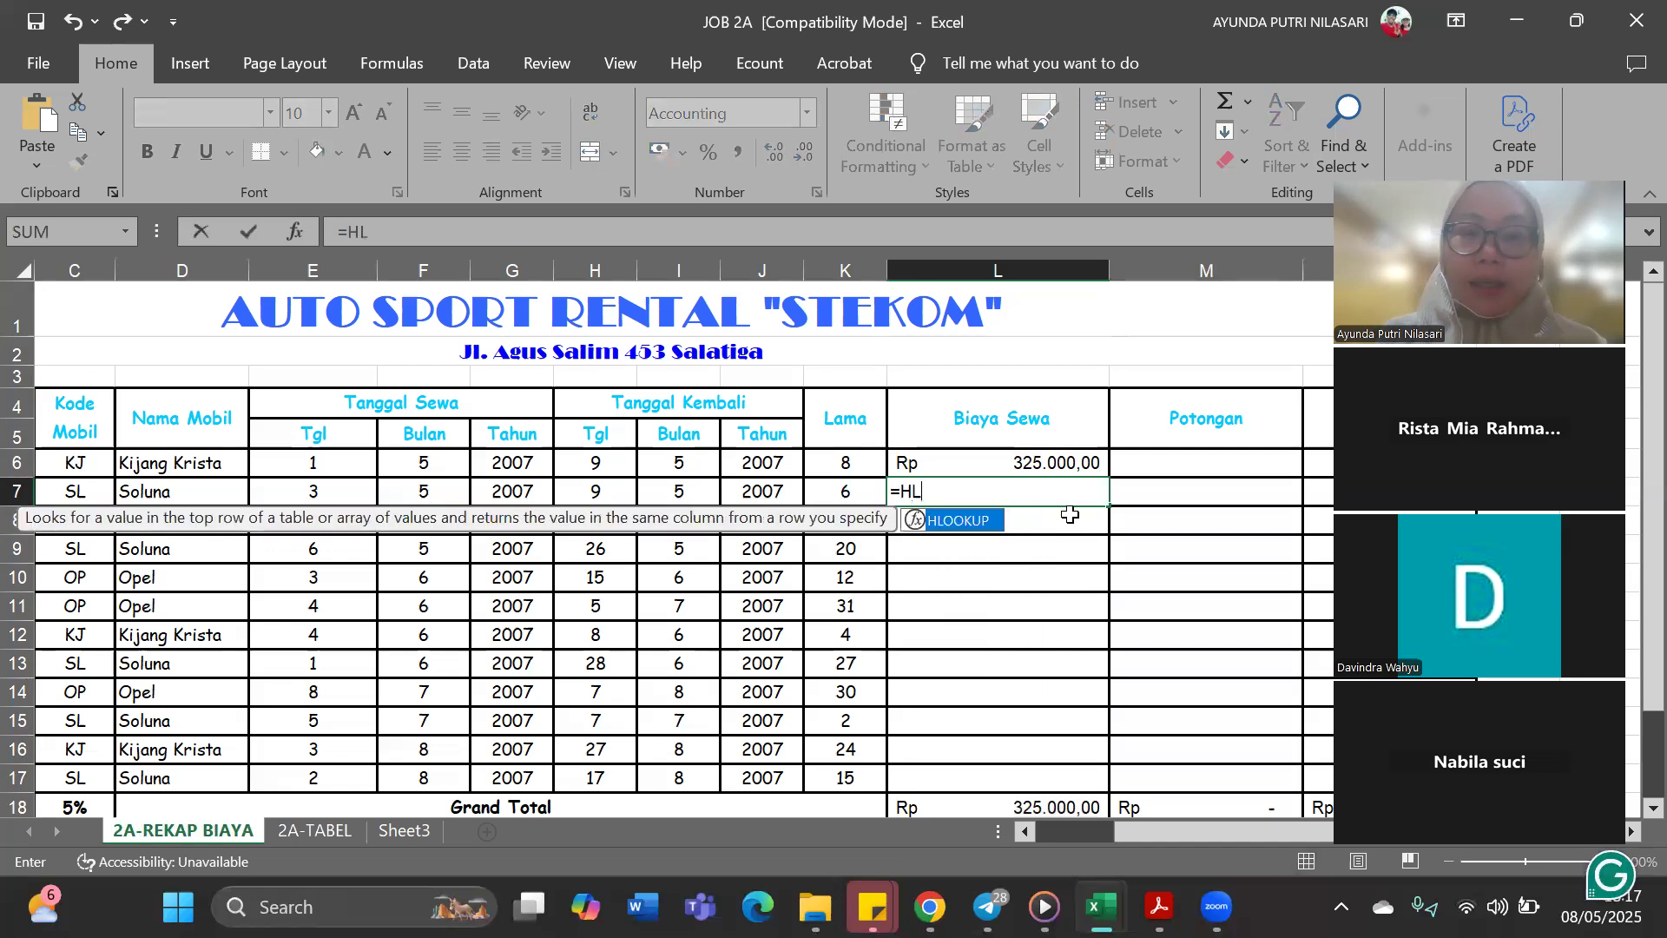
double_click(993, 526)
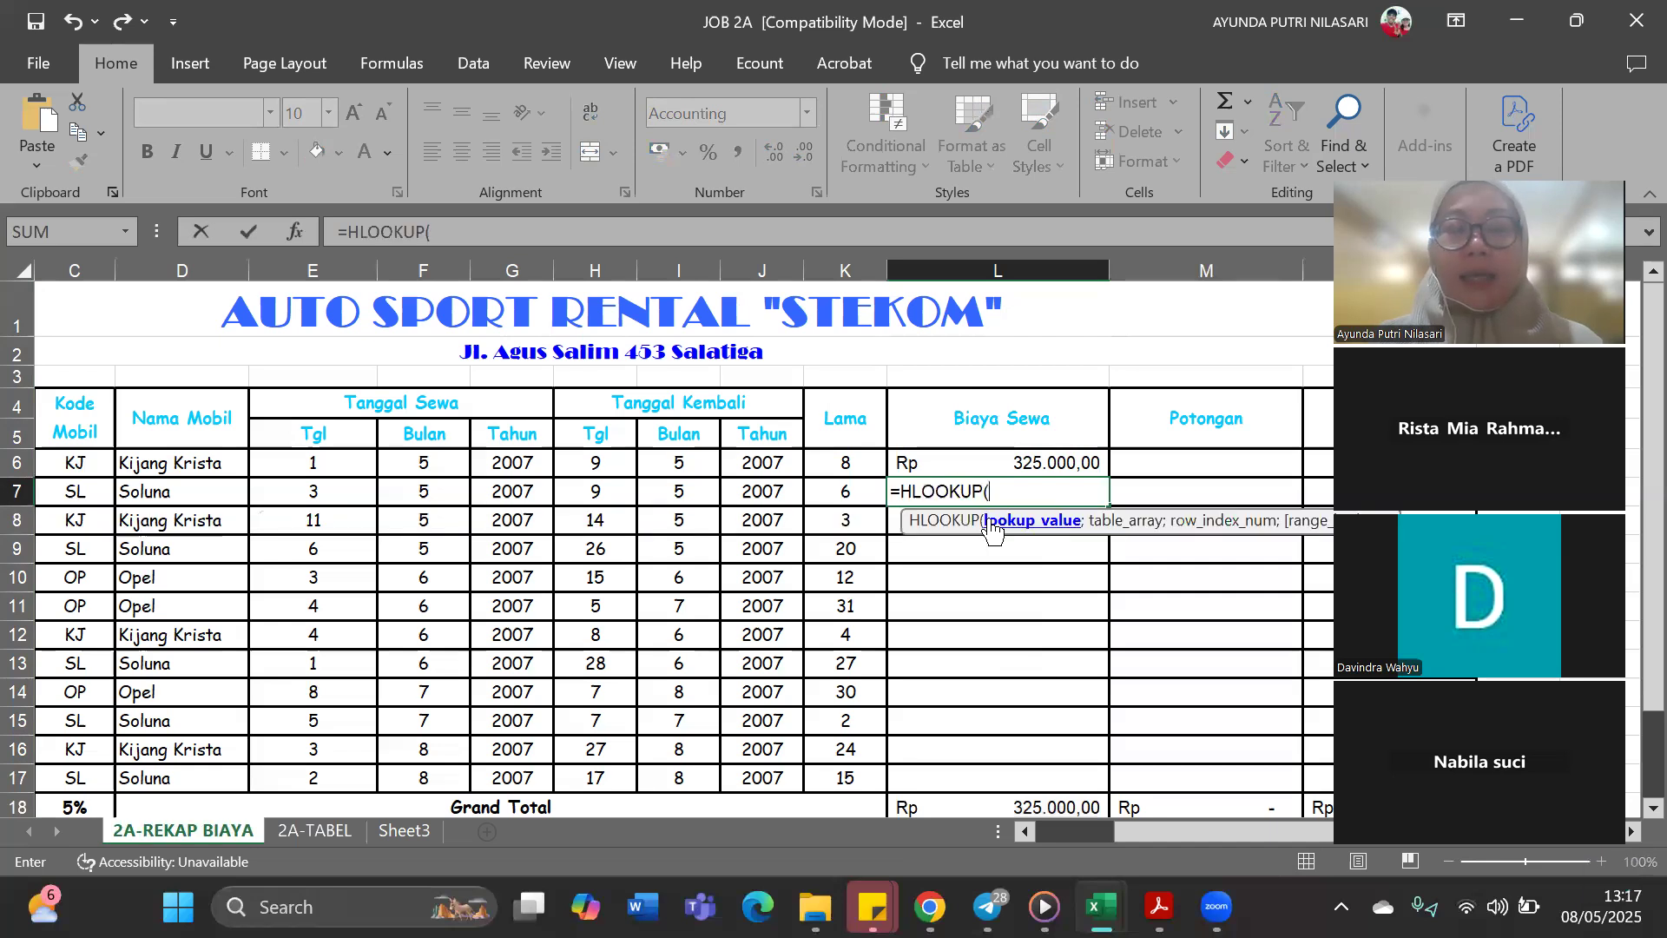
click(103, 493)
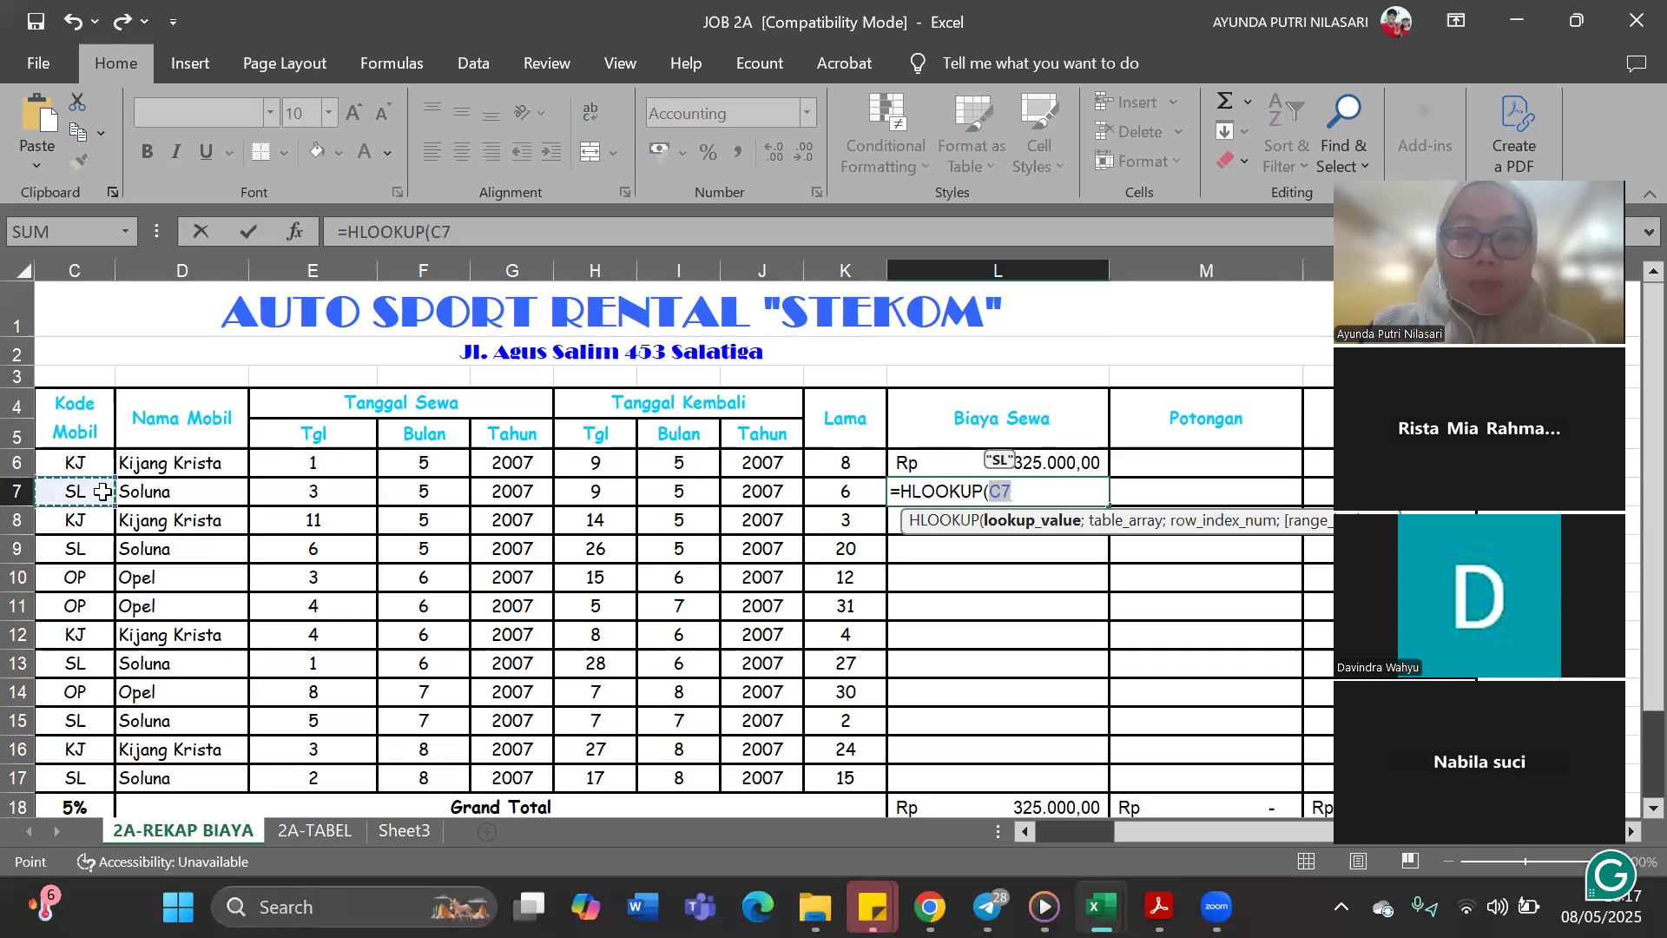
text(;)
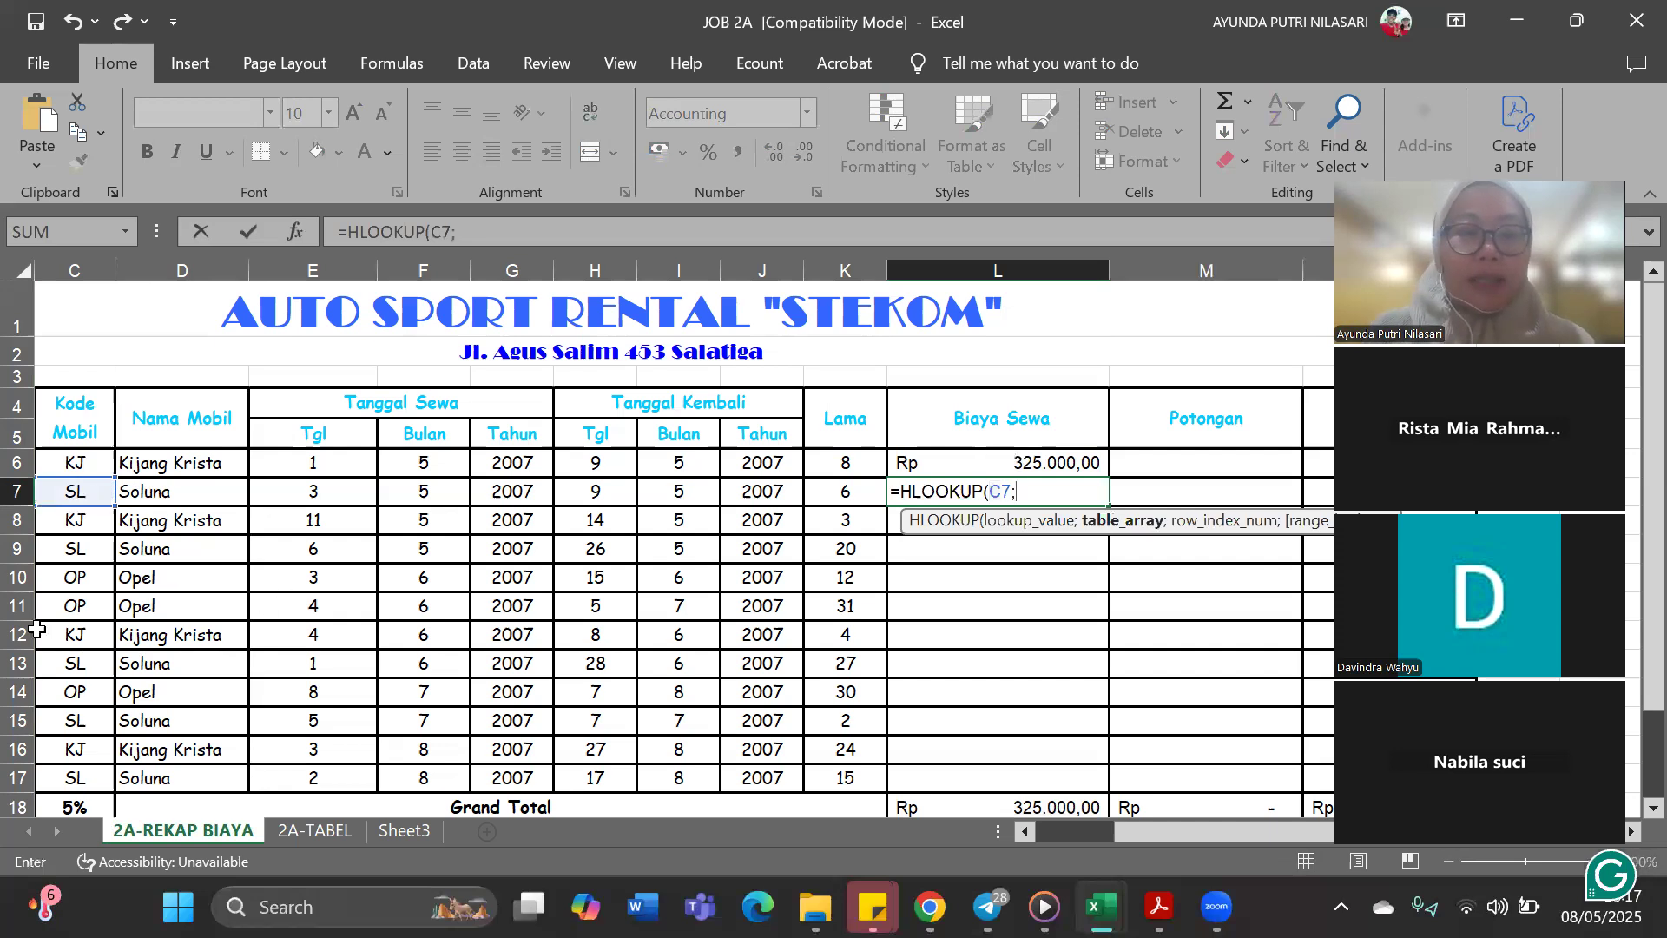
Use the price table C22:E24 below the recap as the L7 lookup table, locked as absolute reference $C$22:$E$24
scroll(44, 621, down, 2)
scroll(54, 613, down, 1)
drag(53, 614, 324, 659)
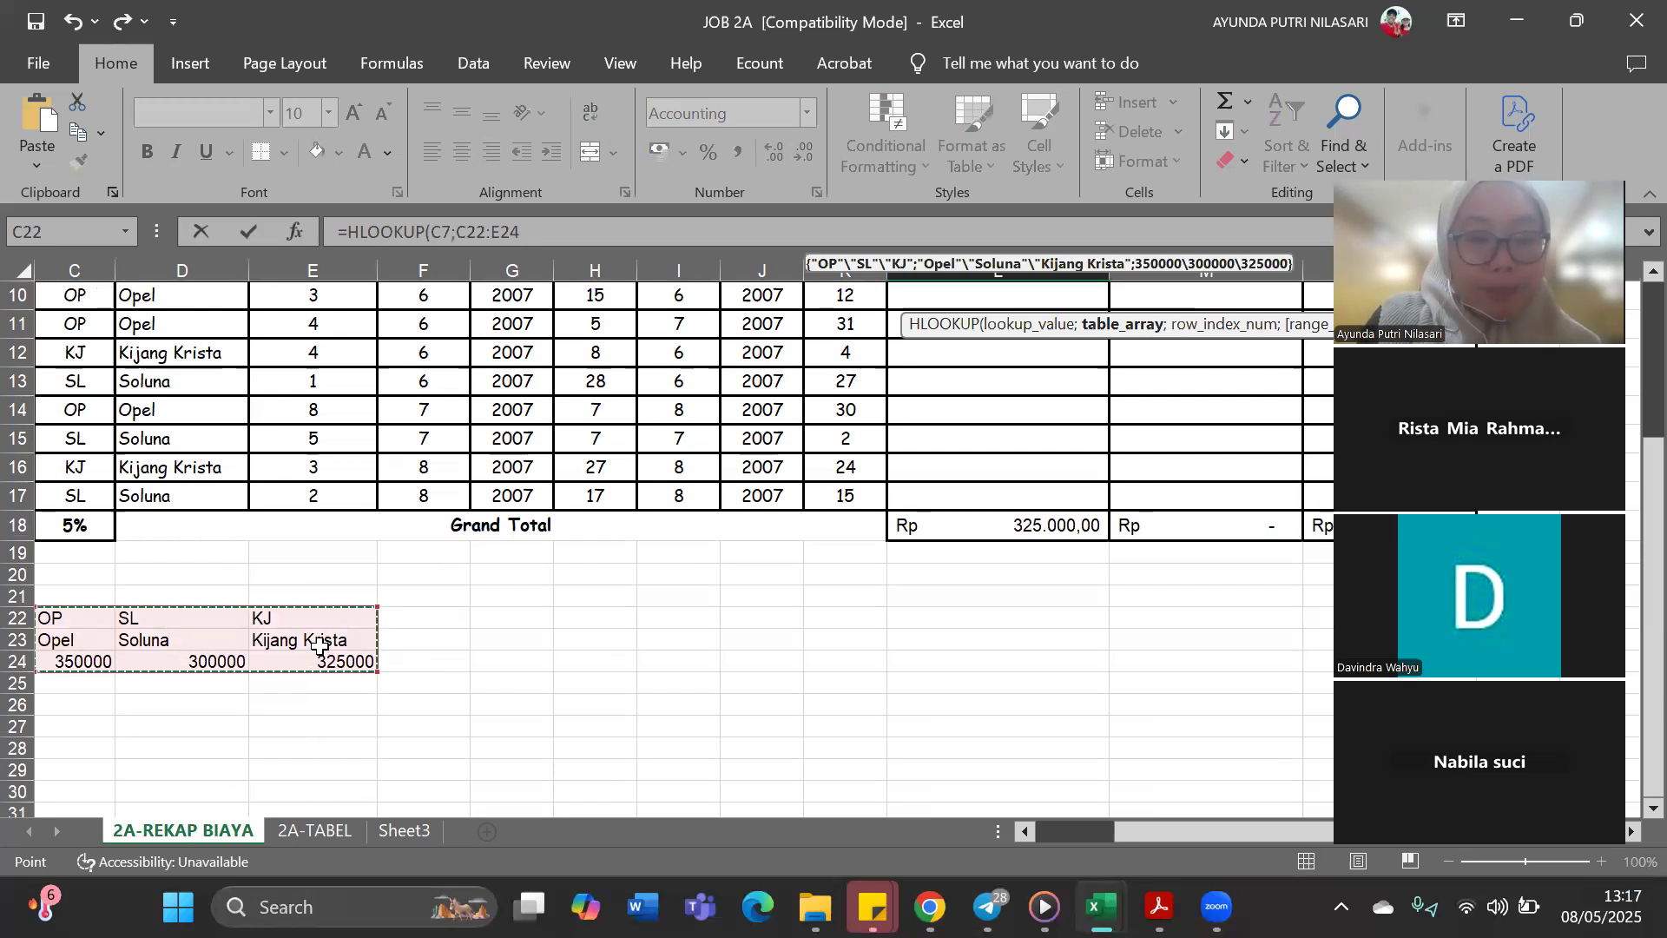
key(F4)
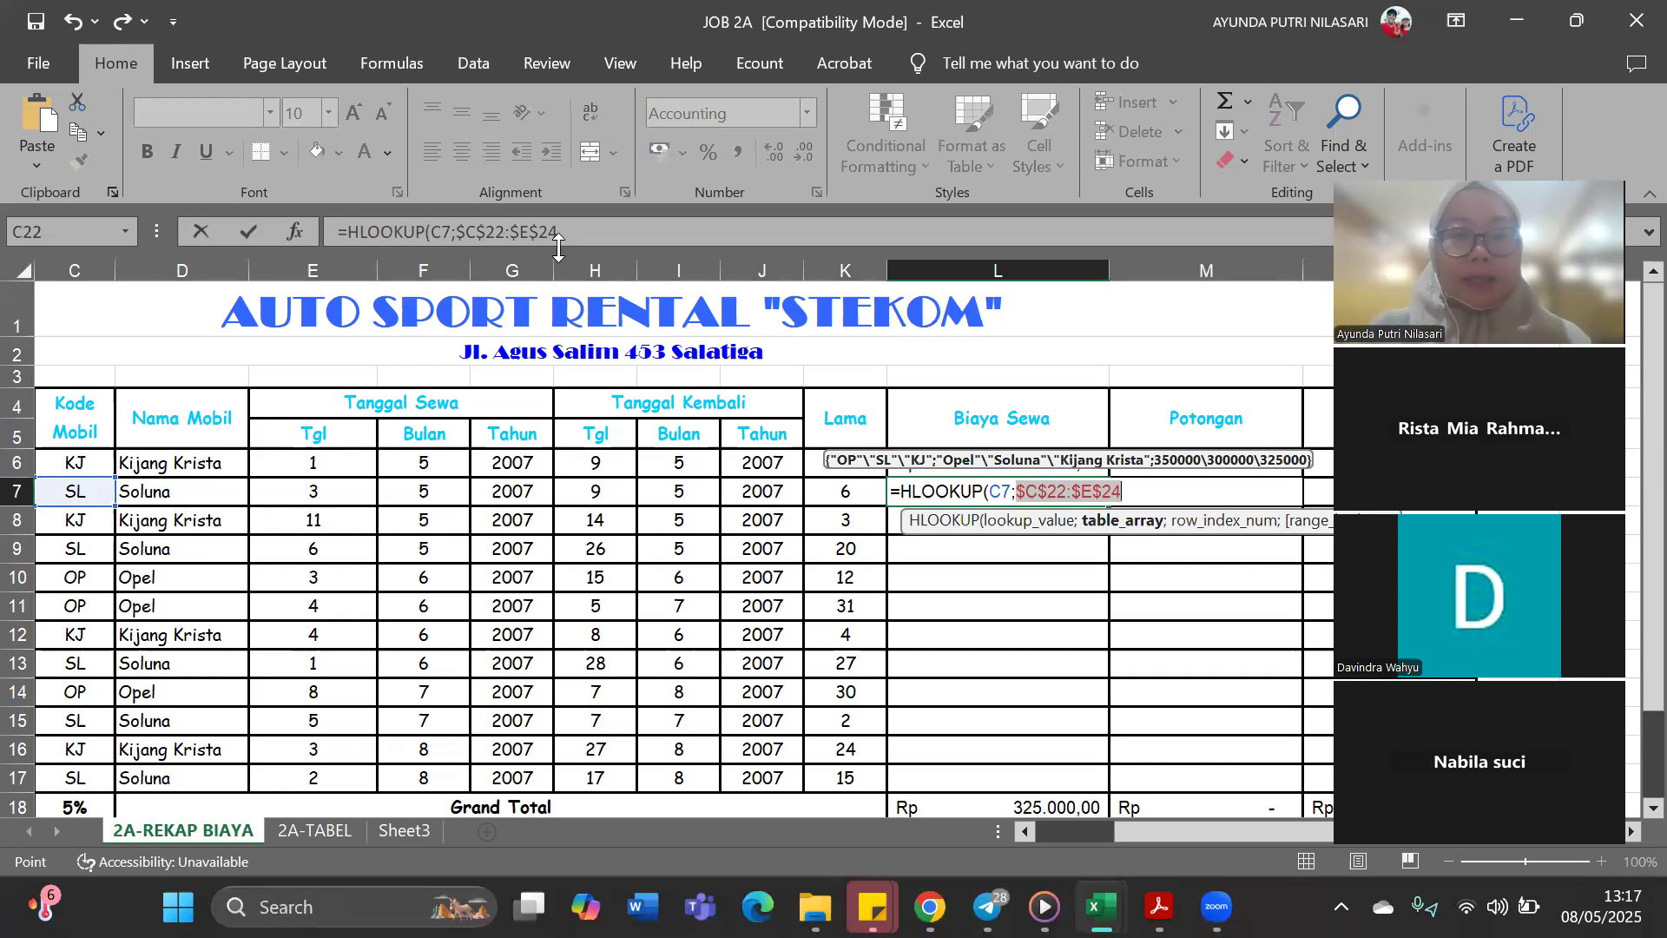
Finish the L7 HLOOKUP formula with row index 3 and range lookup 0
click(594, 239)
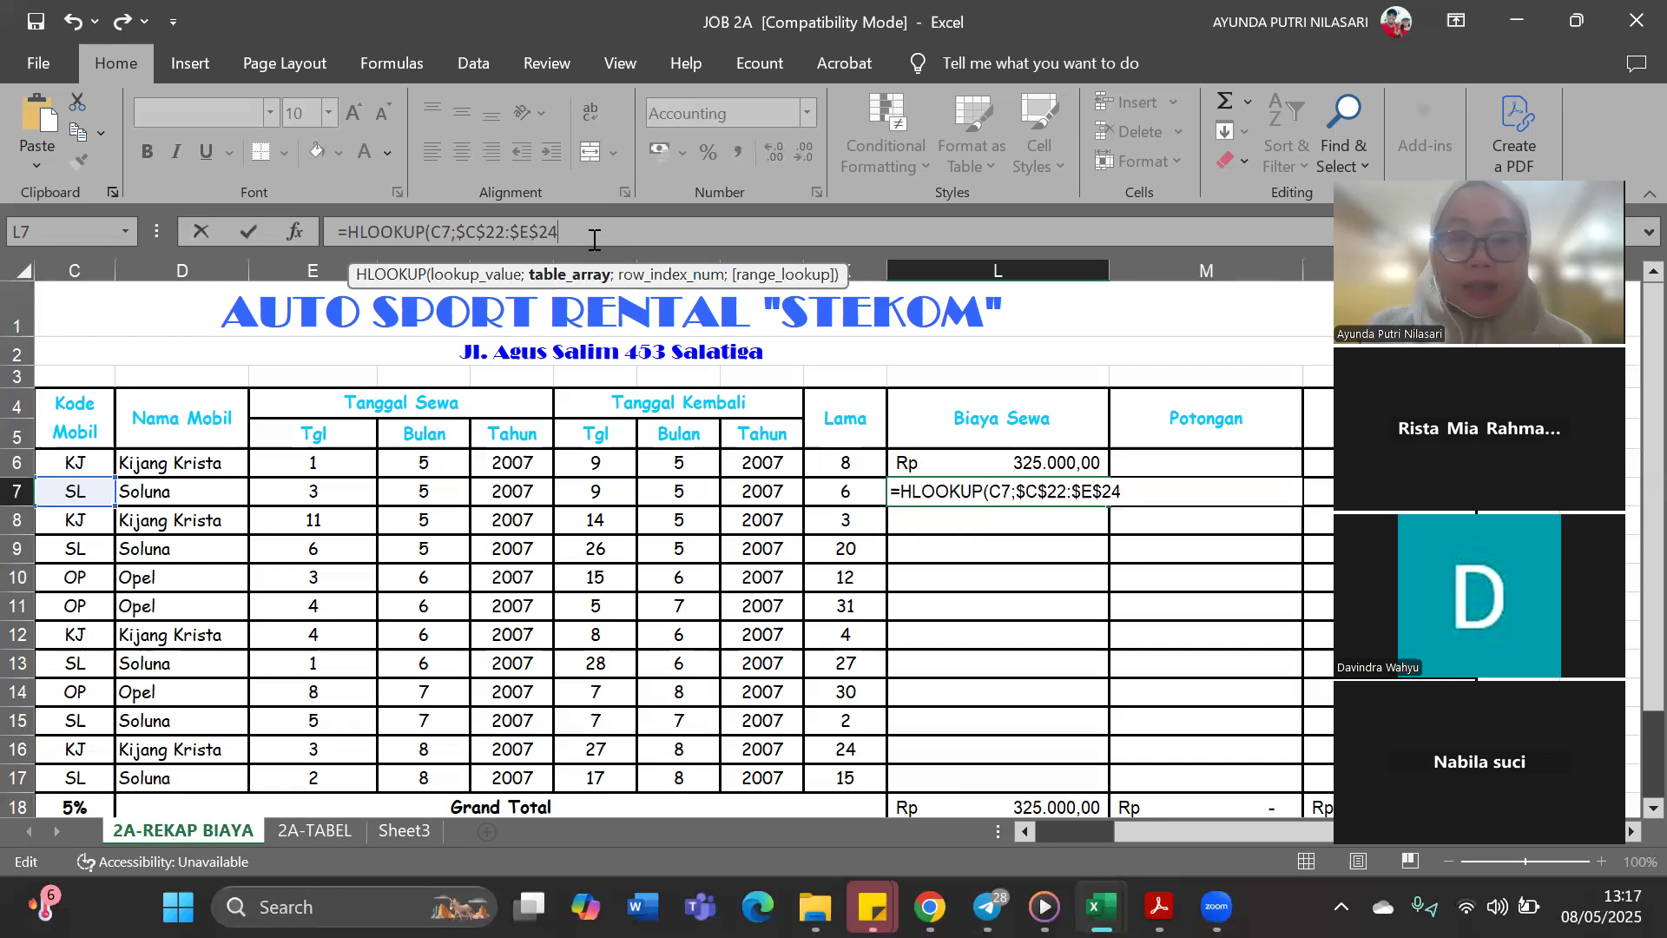
text(; 3;0)
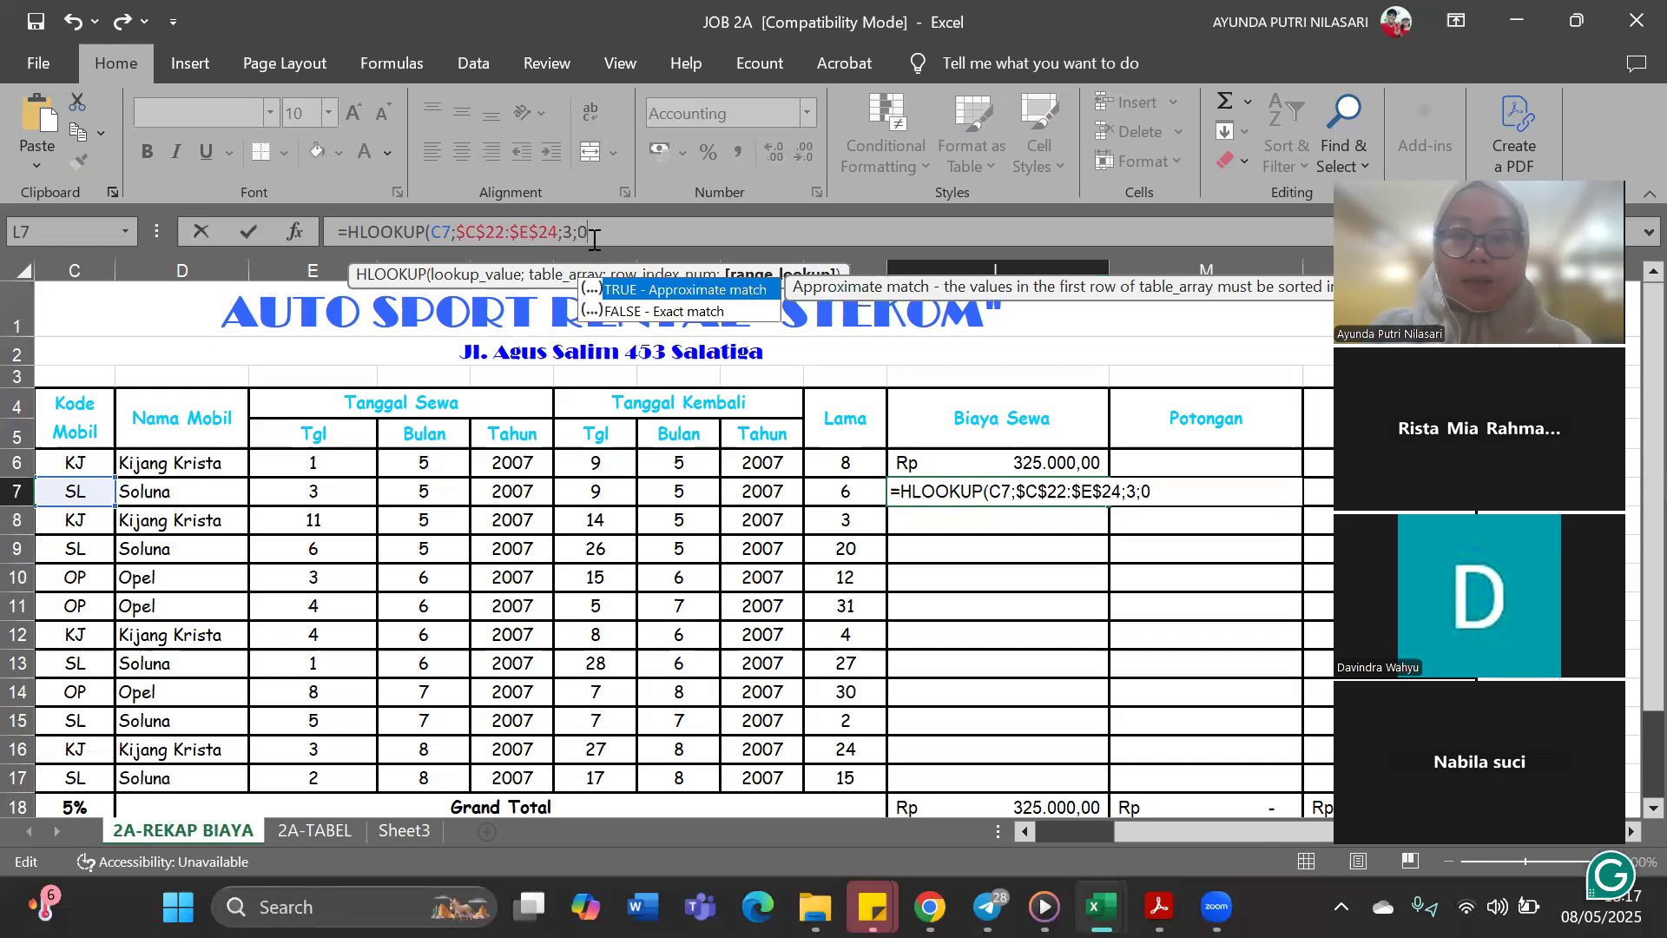
text())
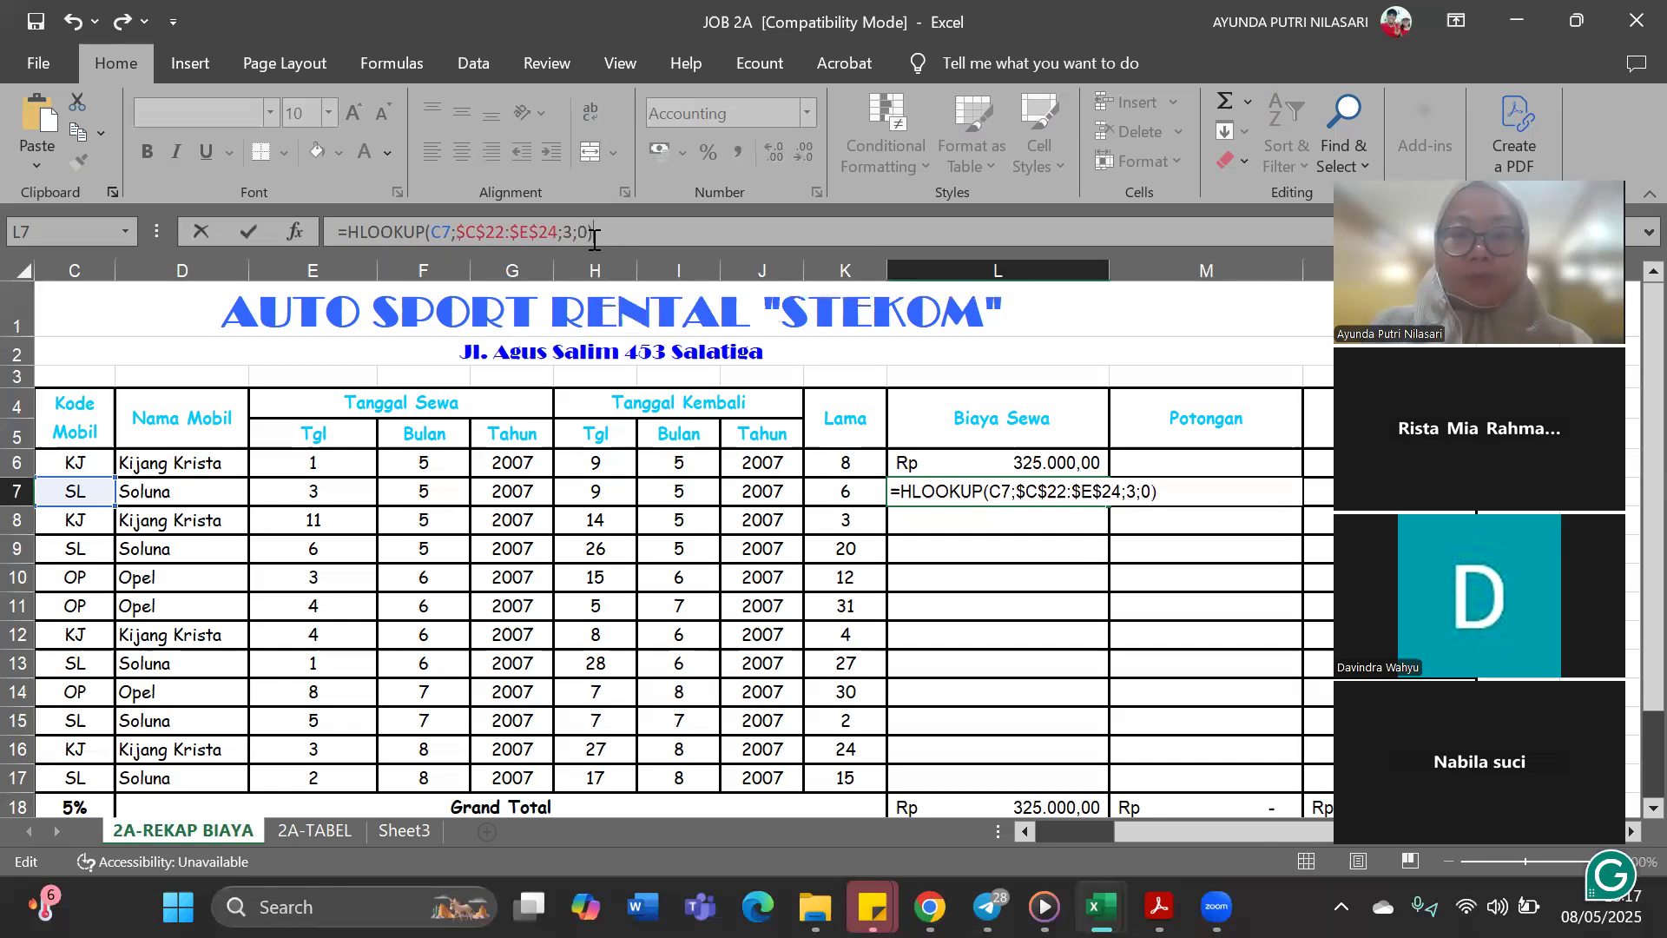
key(Return)
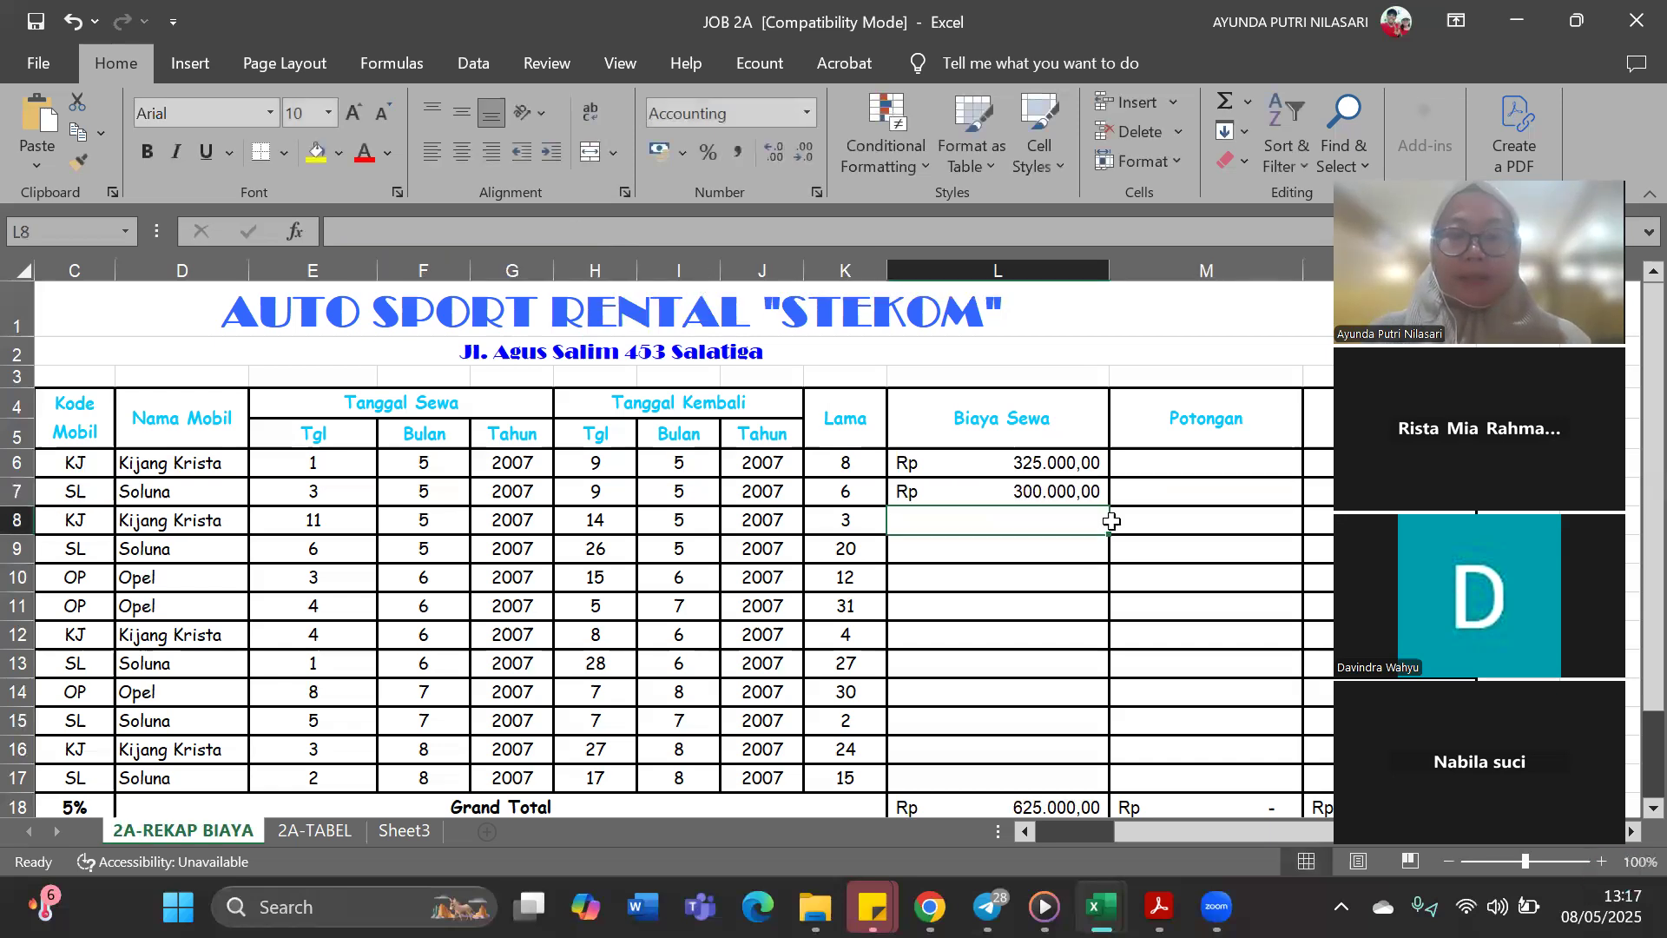
Fill the L7 rental cost formula down through L17 and save the workbook
click(1101, 500)
drag(1108, 505, 1105, 778)
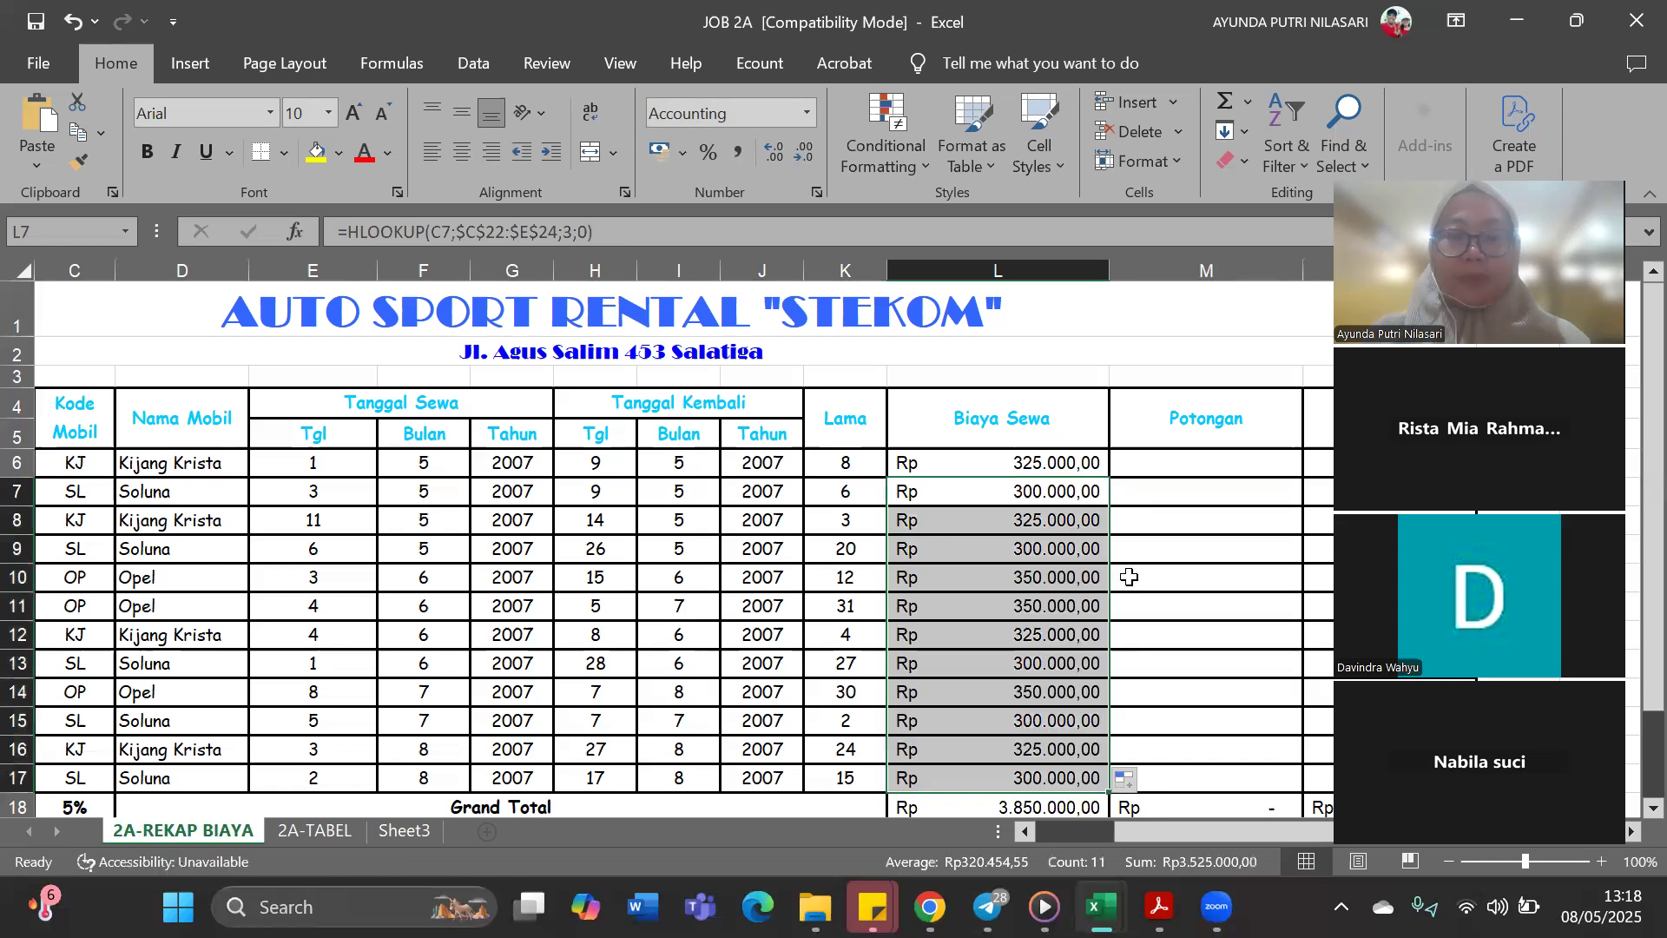
key(ctrl+s)
Review the HLOOKUP formula in L6 and compare the Biaya Sewa results with the price table below the recap
scroll(1129, 578, down, 1)
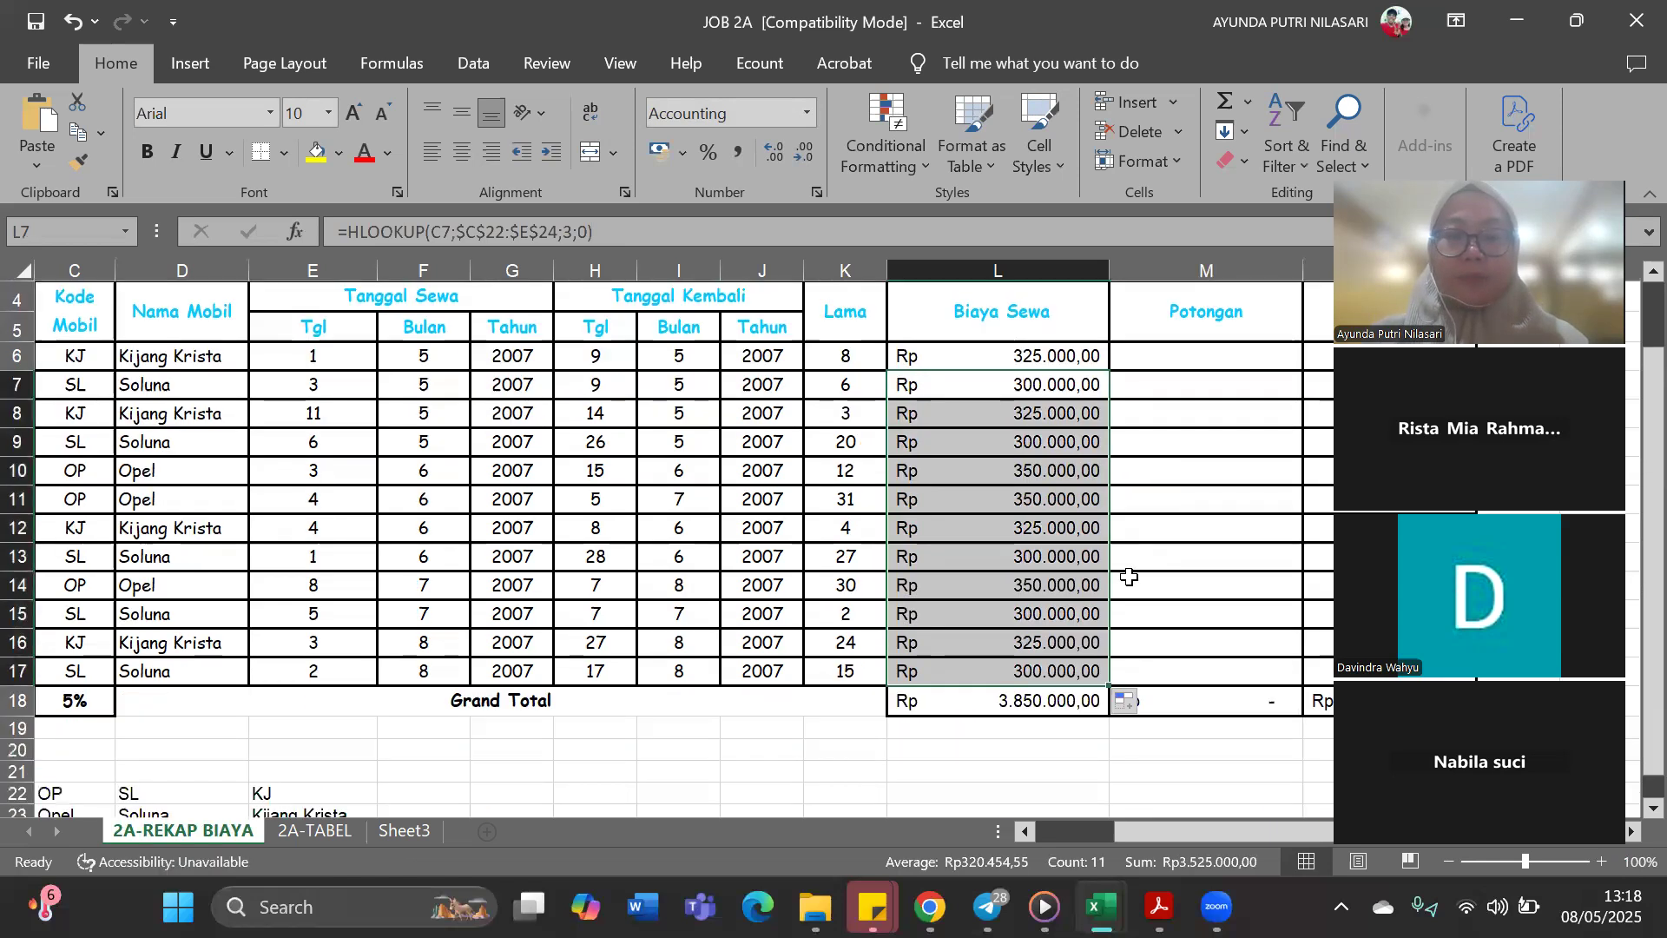
scroll(1031, 512, up, 1)
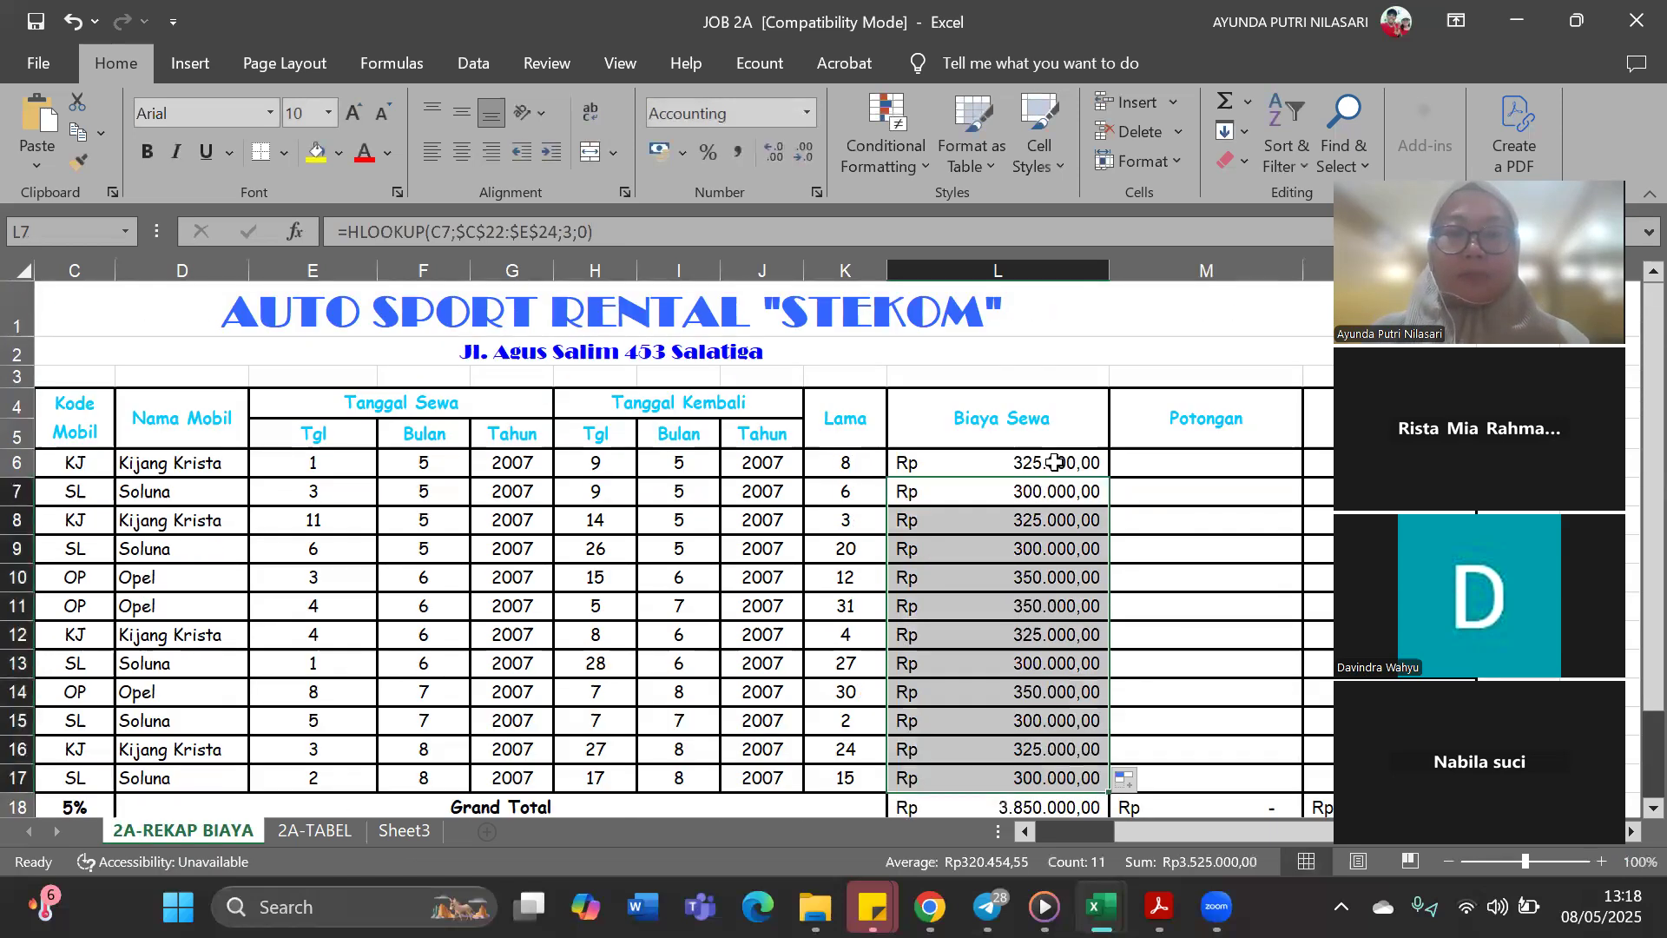
click(1054, 463)
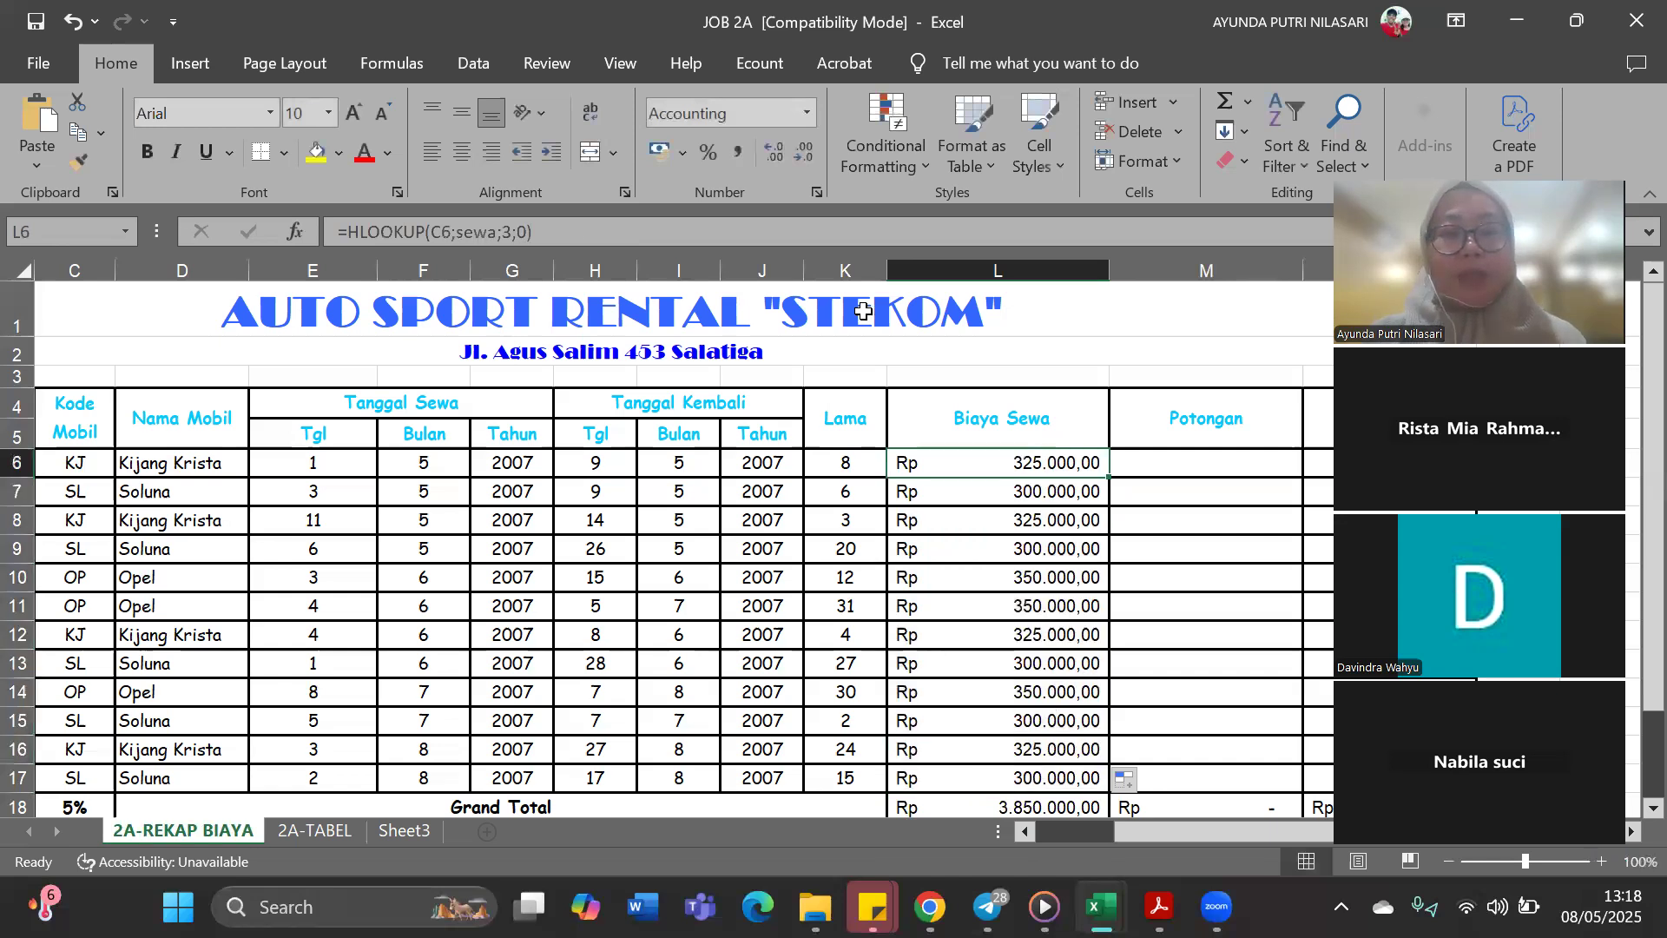
click(602, 231)
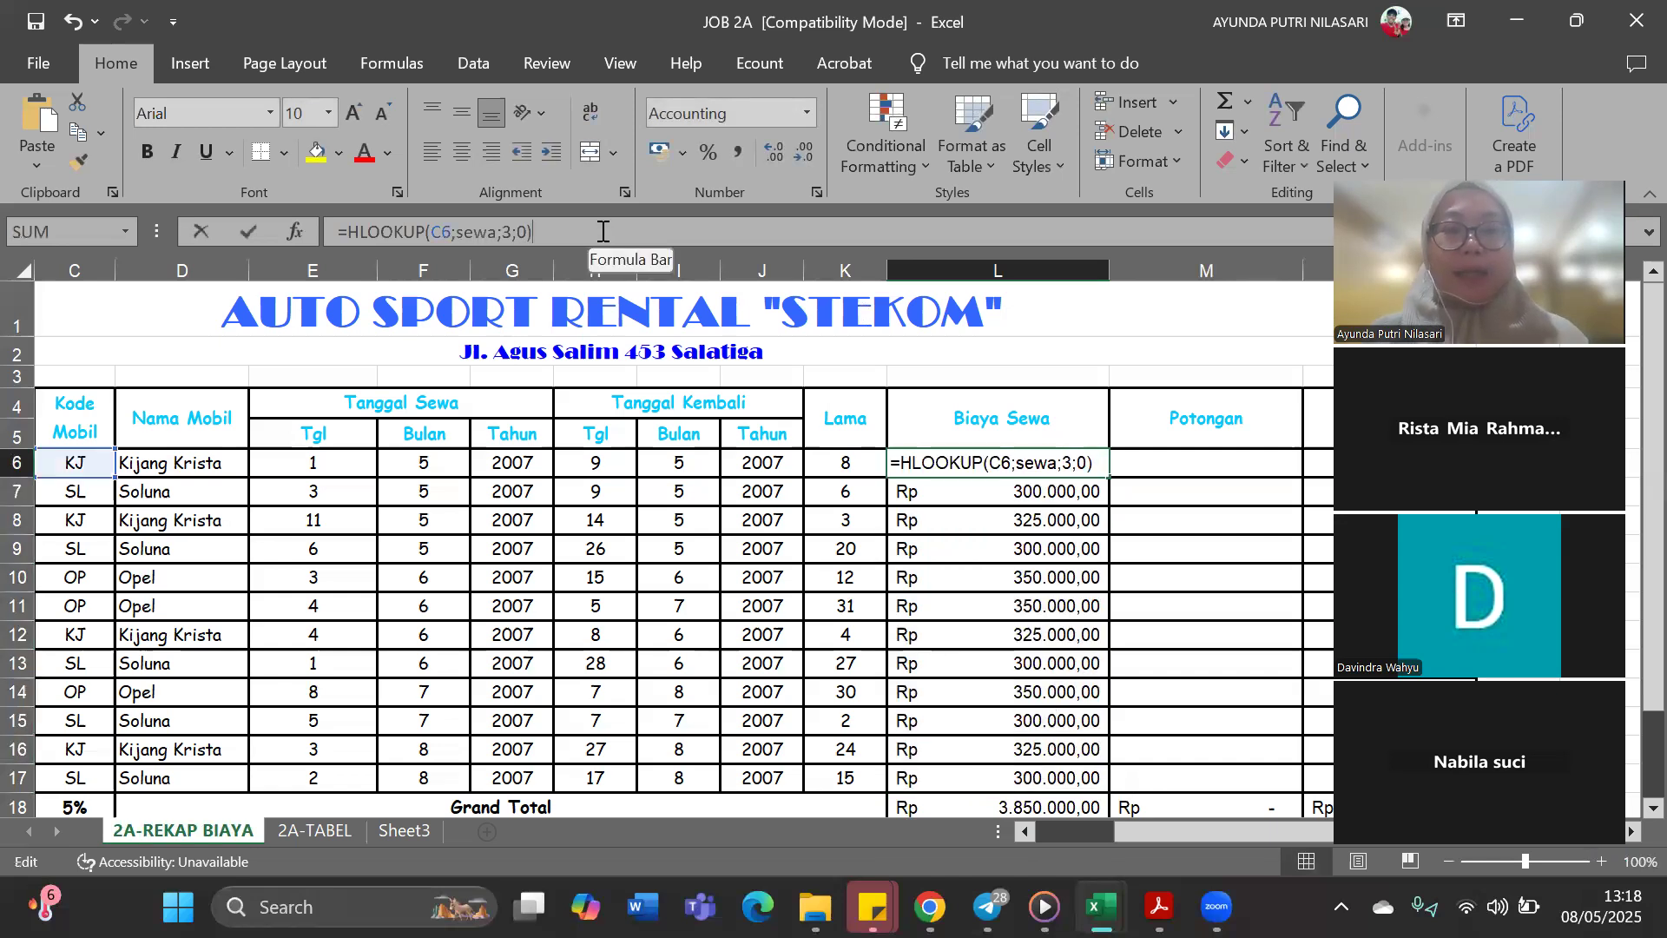
click(1145, 518)
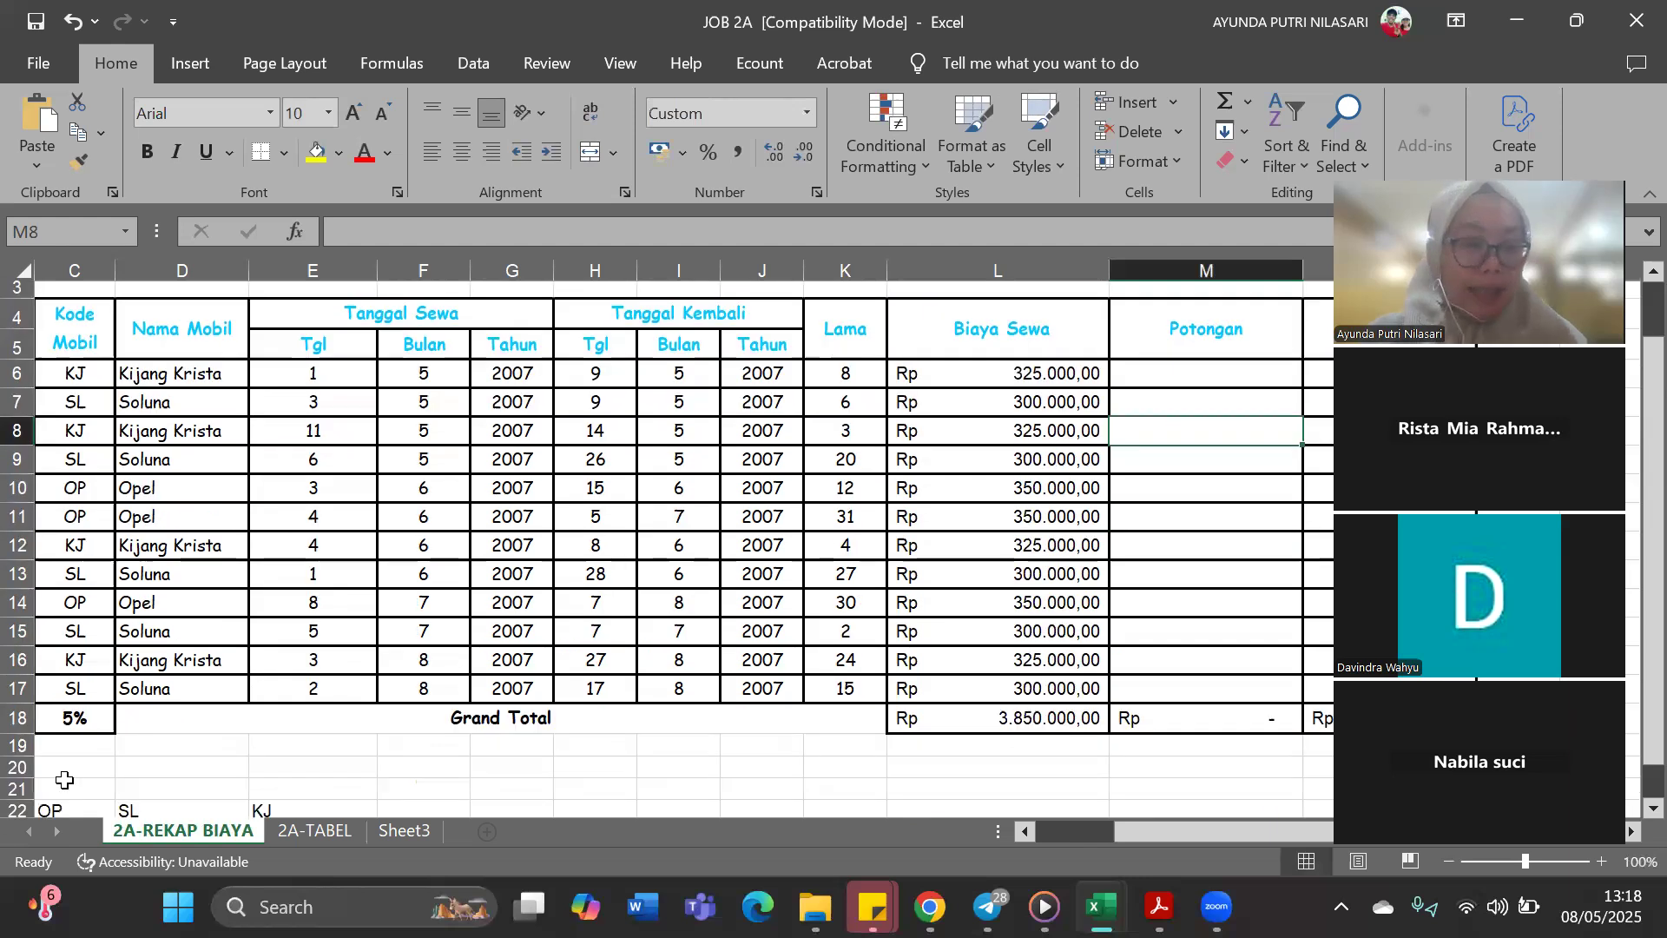
scroll(65, 779, down, 1)
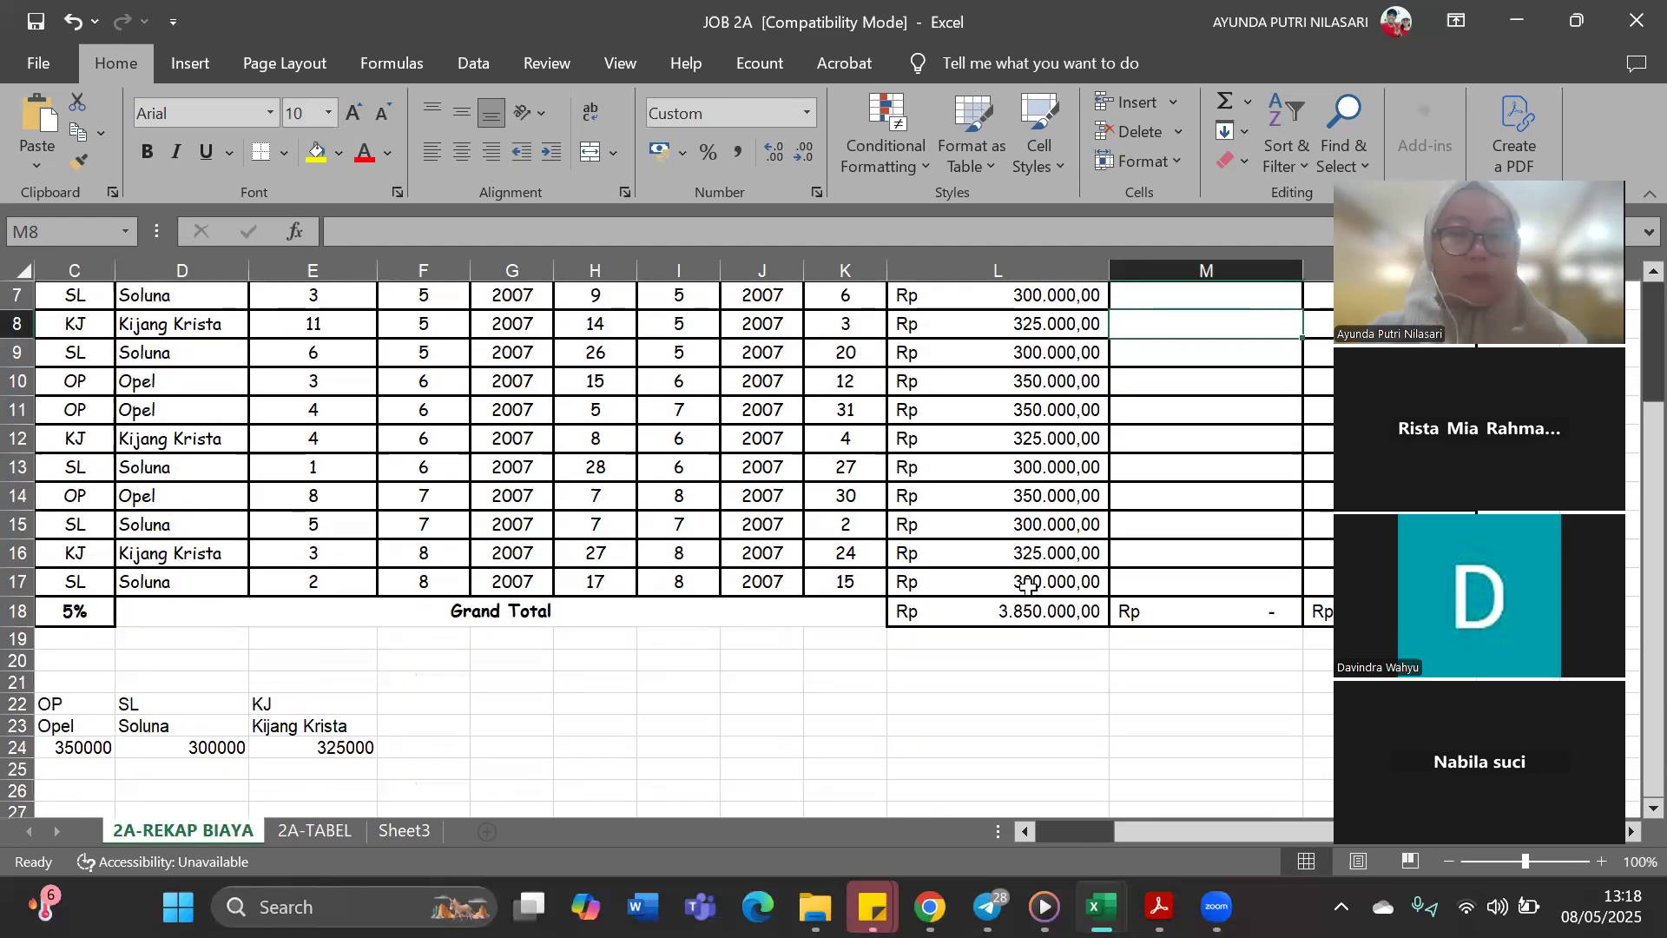
scroll(318, 570, up, 2)
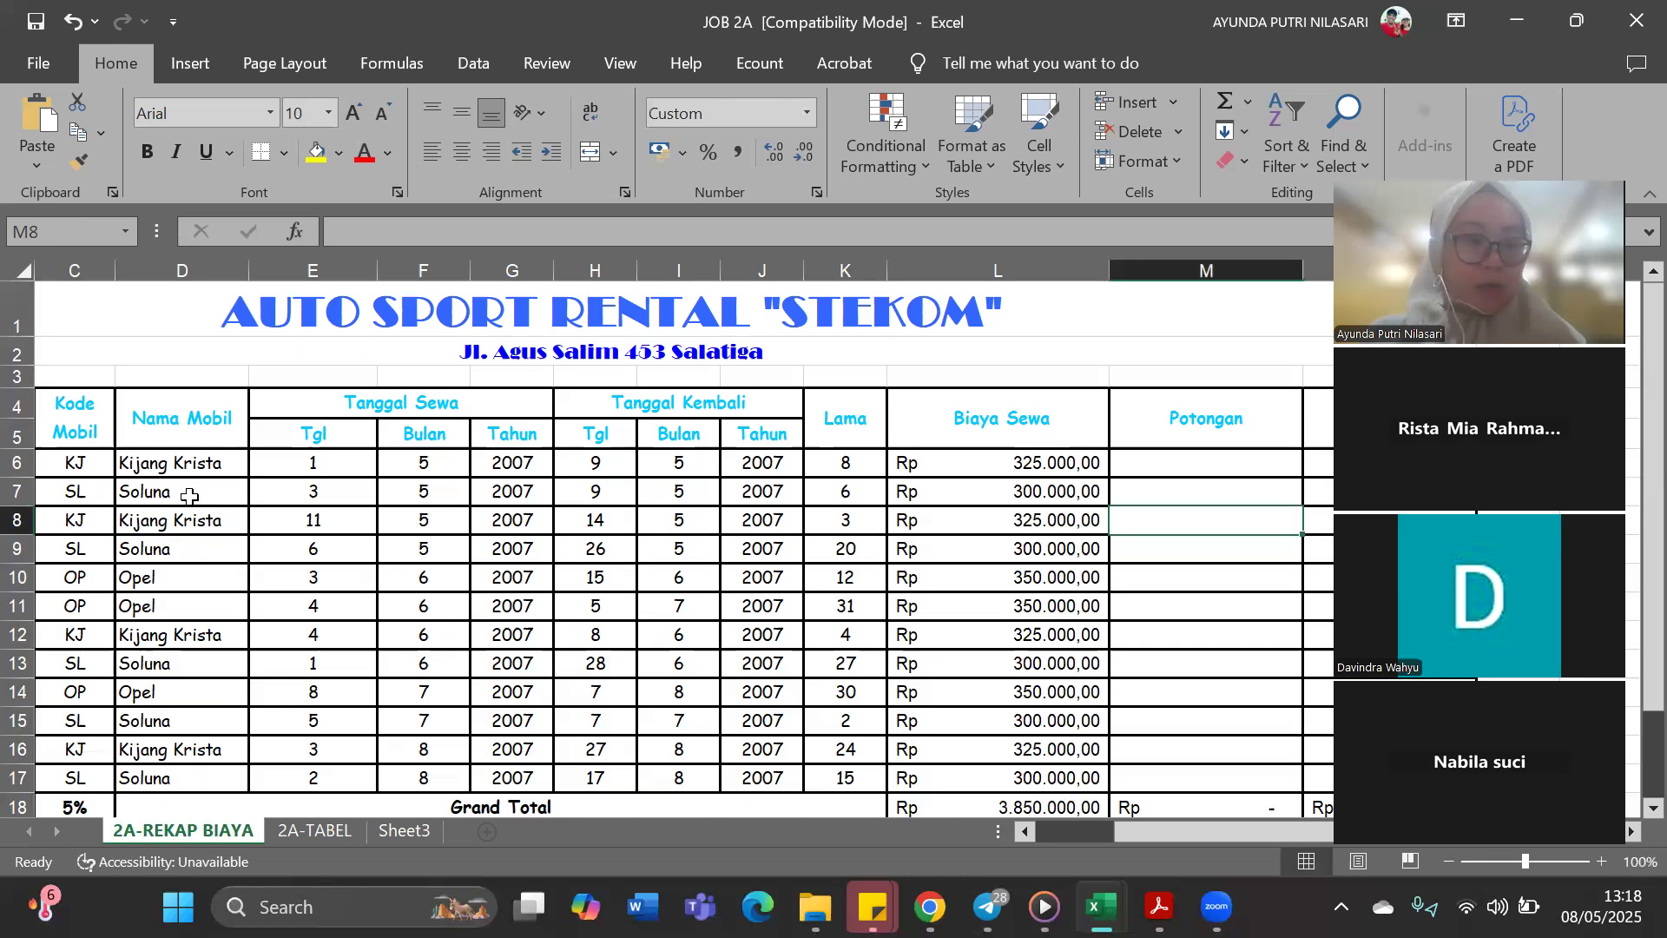
scroll(193, 781, down, 2)
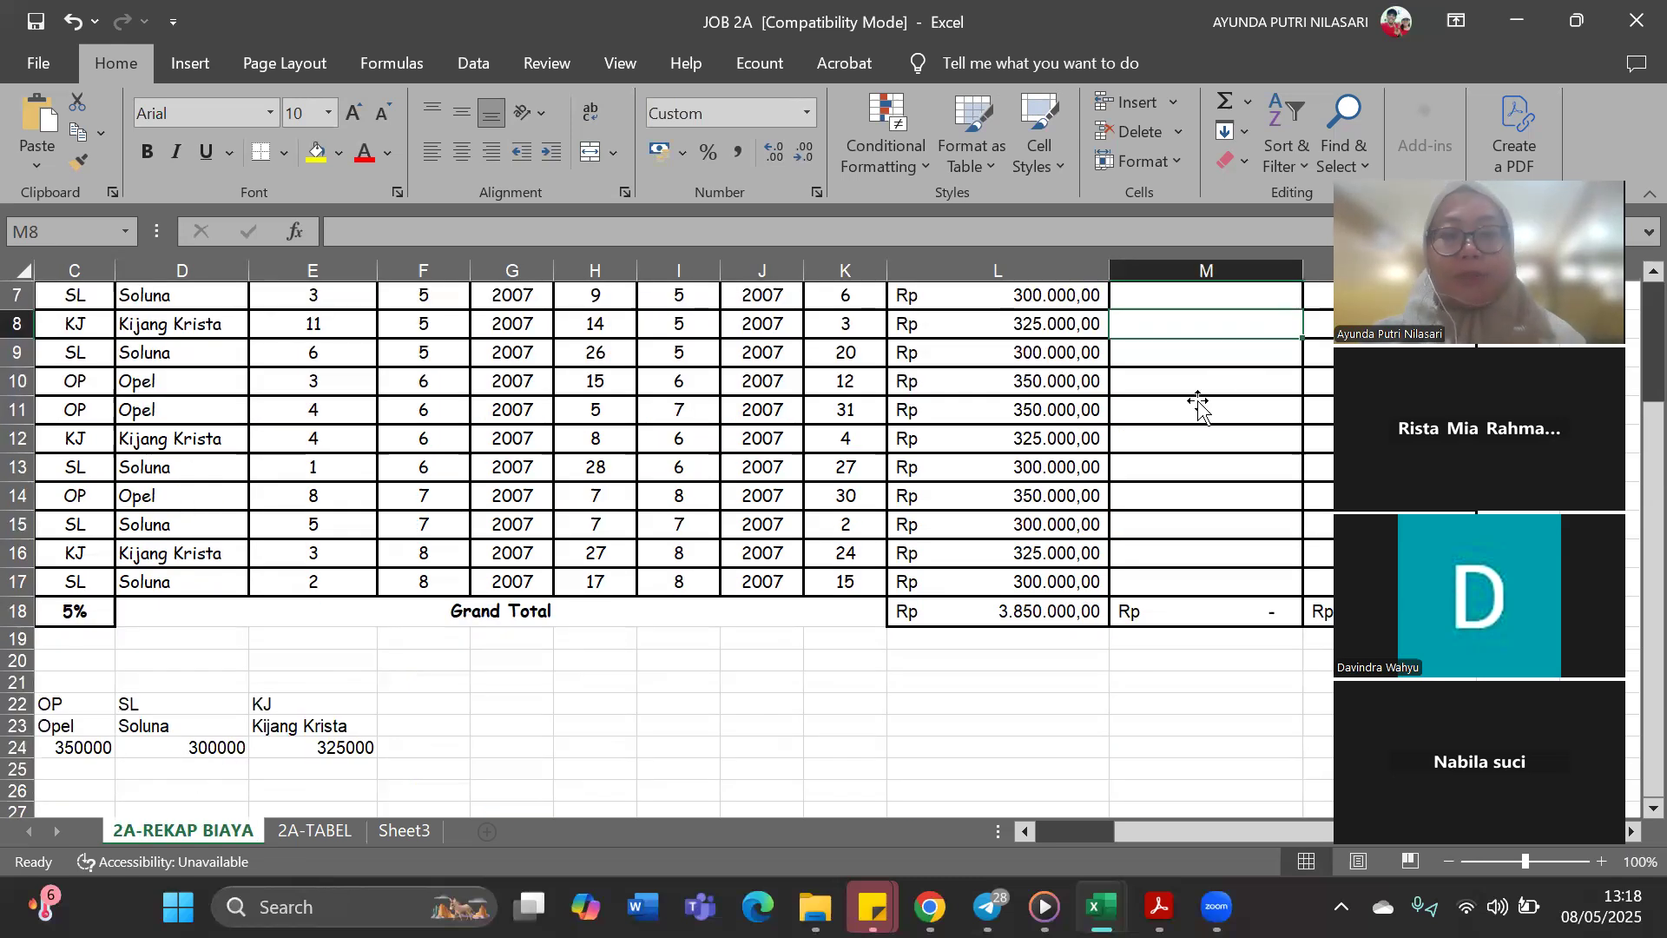
scroll(117, 537, up, 2)
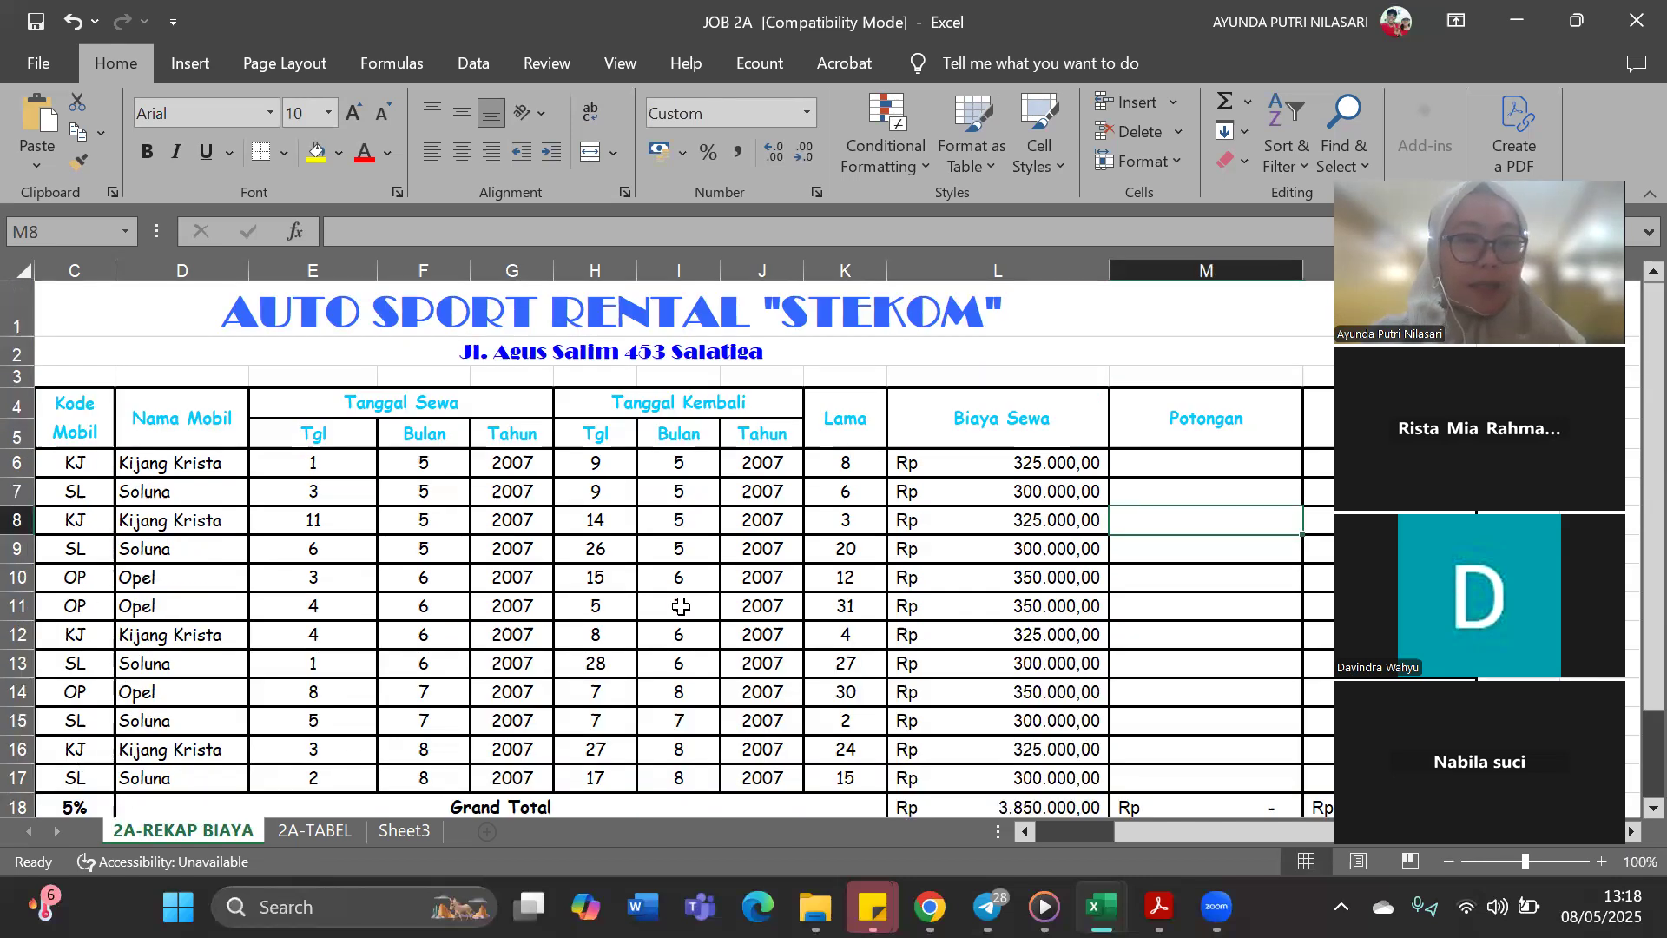
scroll(942, 411, down, 2)
scroll(1053, 469, up, 2)
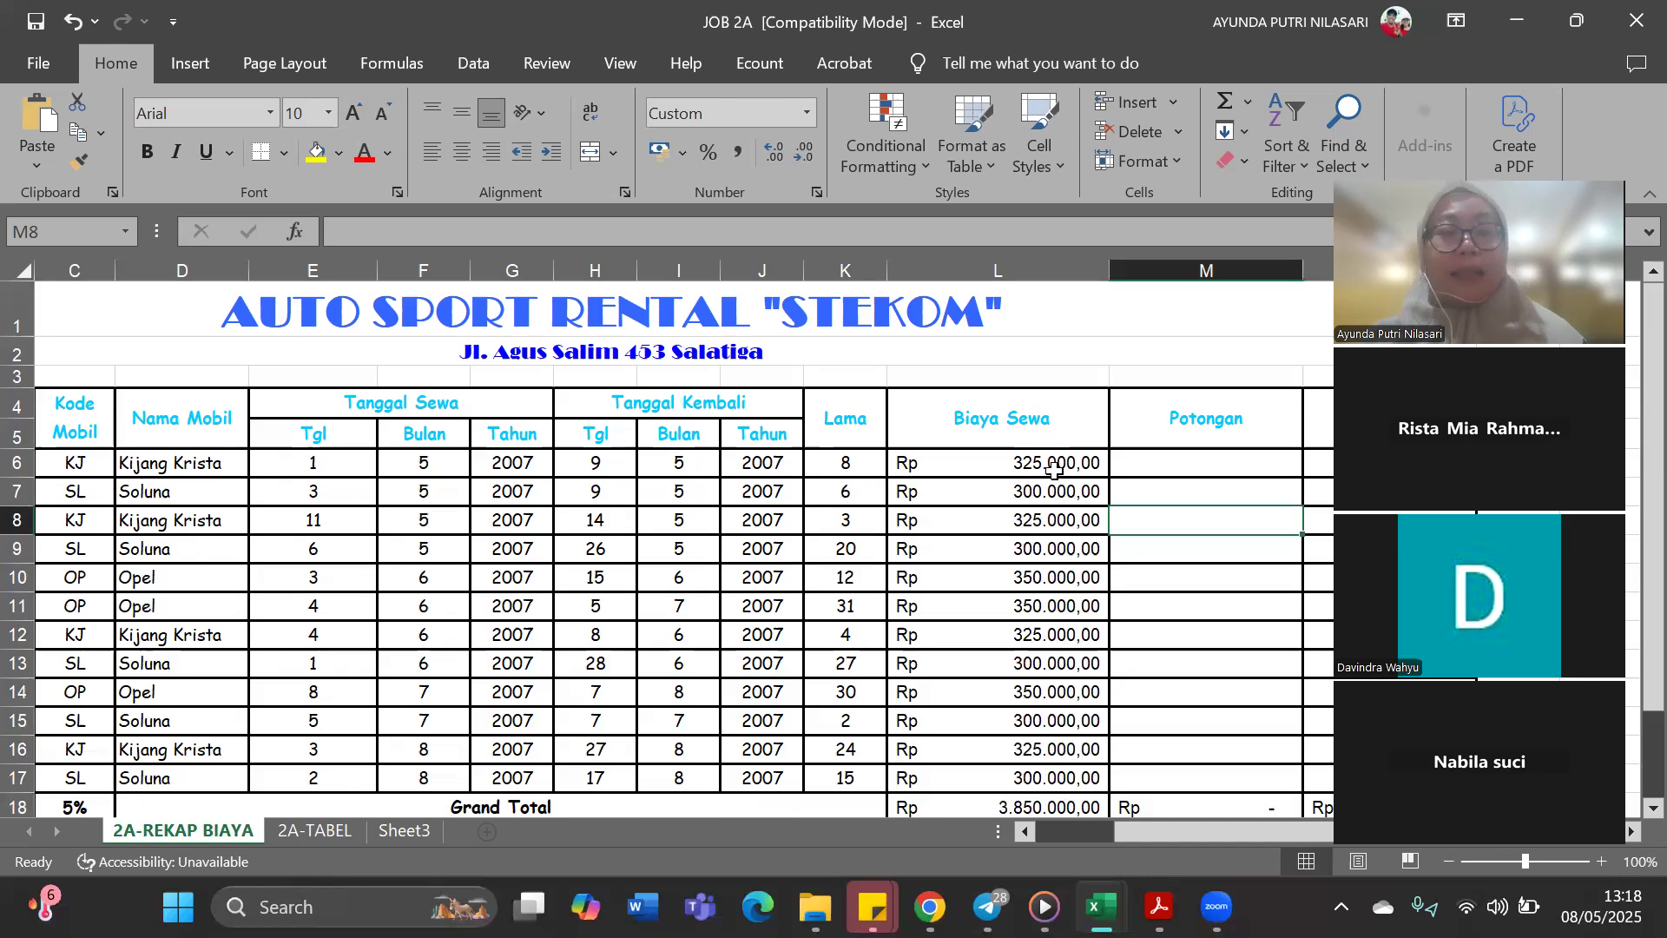
click(1053, 469)
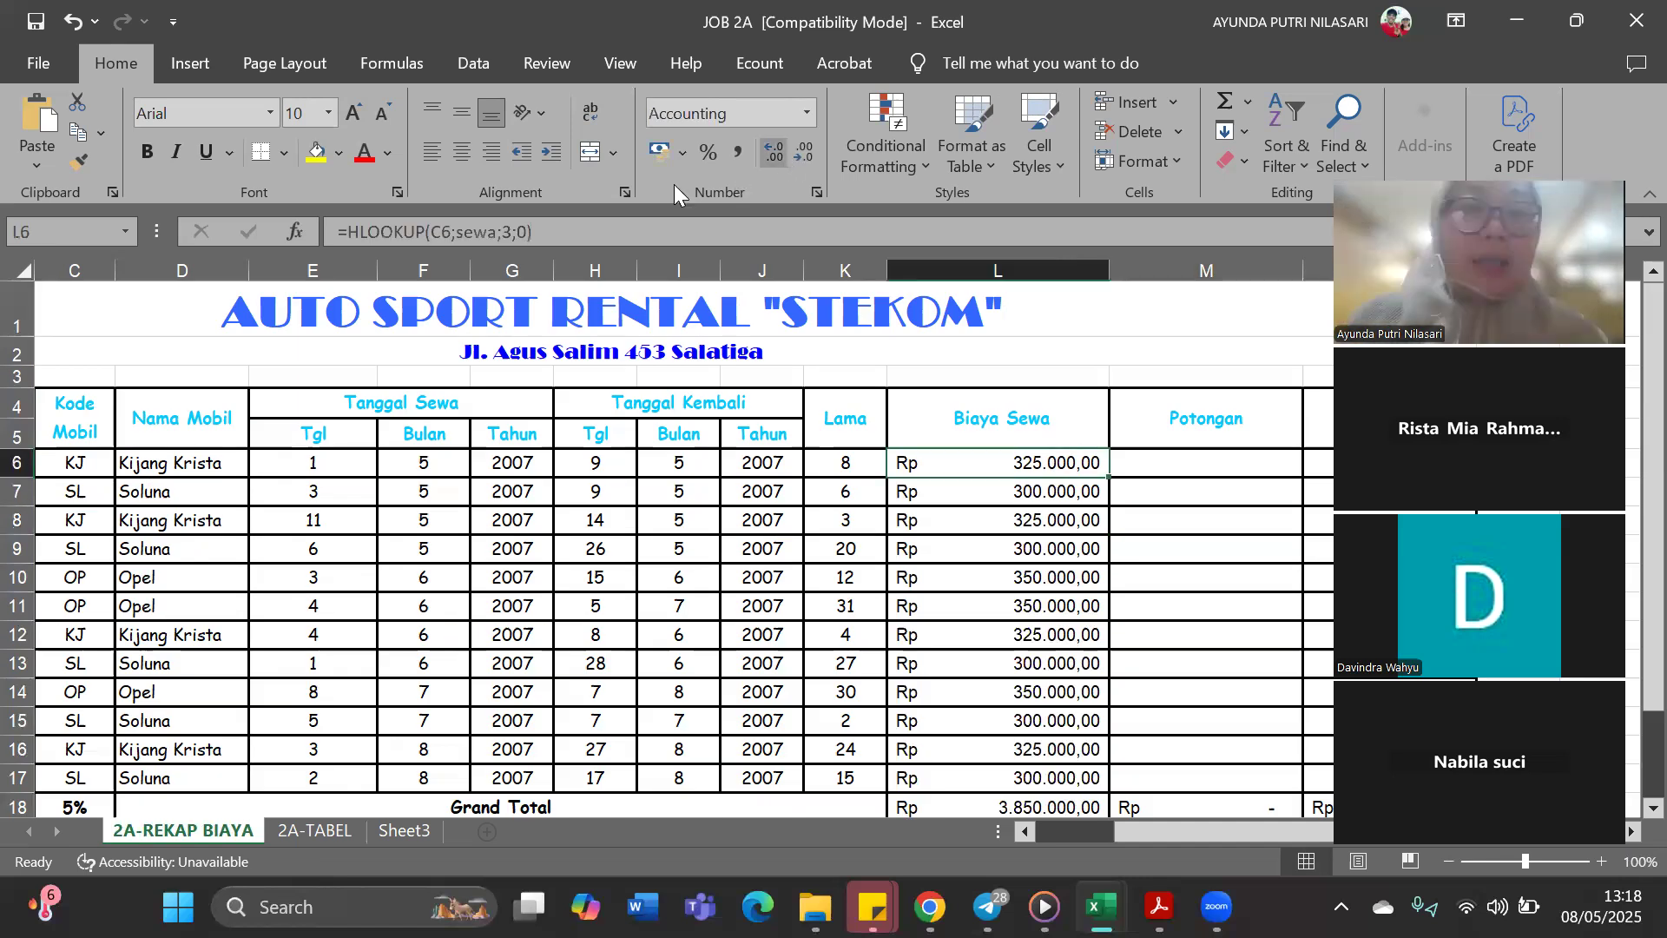
Multiply the L6 HLOOKUP formula by the rental duration in K6 and fill it down through L17
click(658, 226)
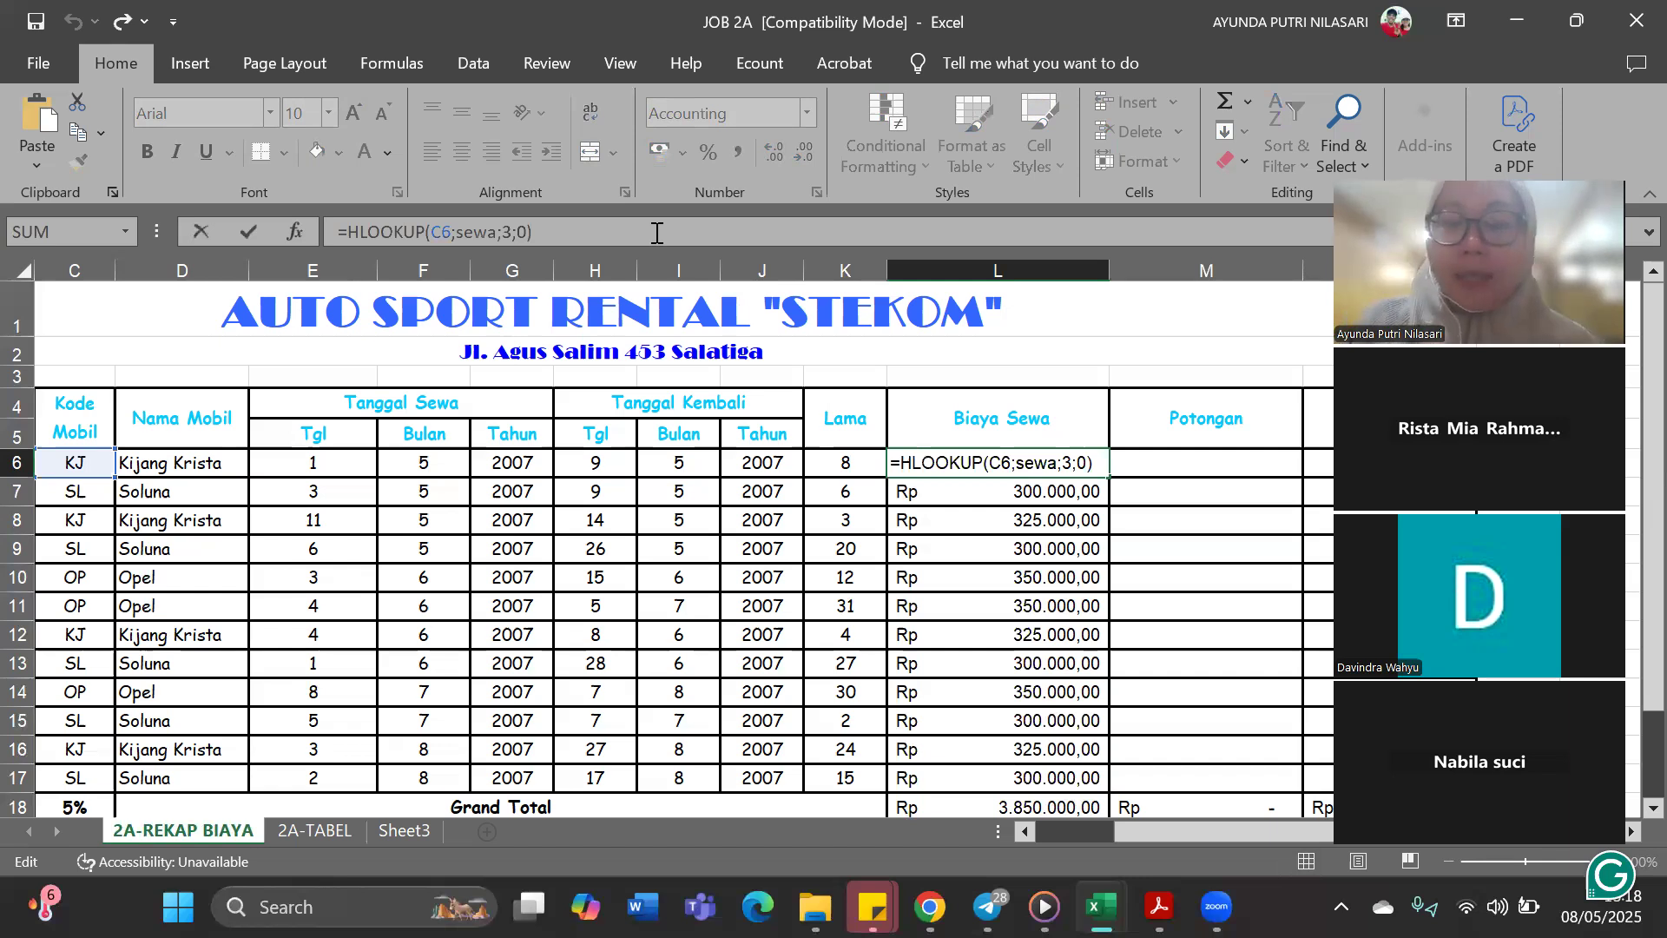
text(*)
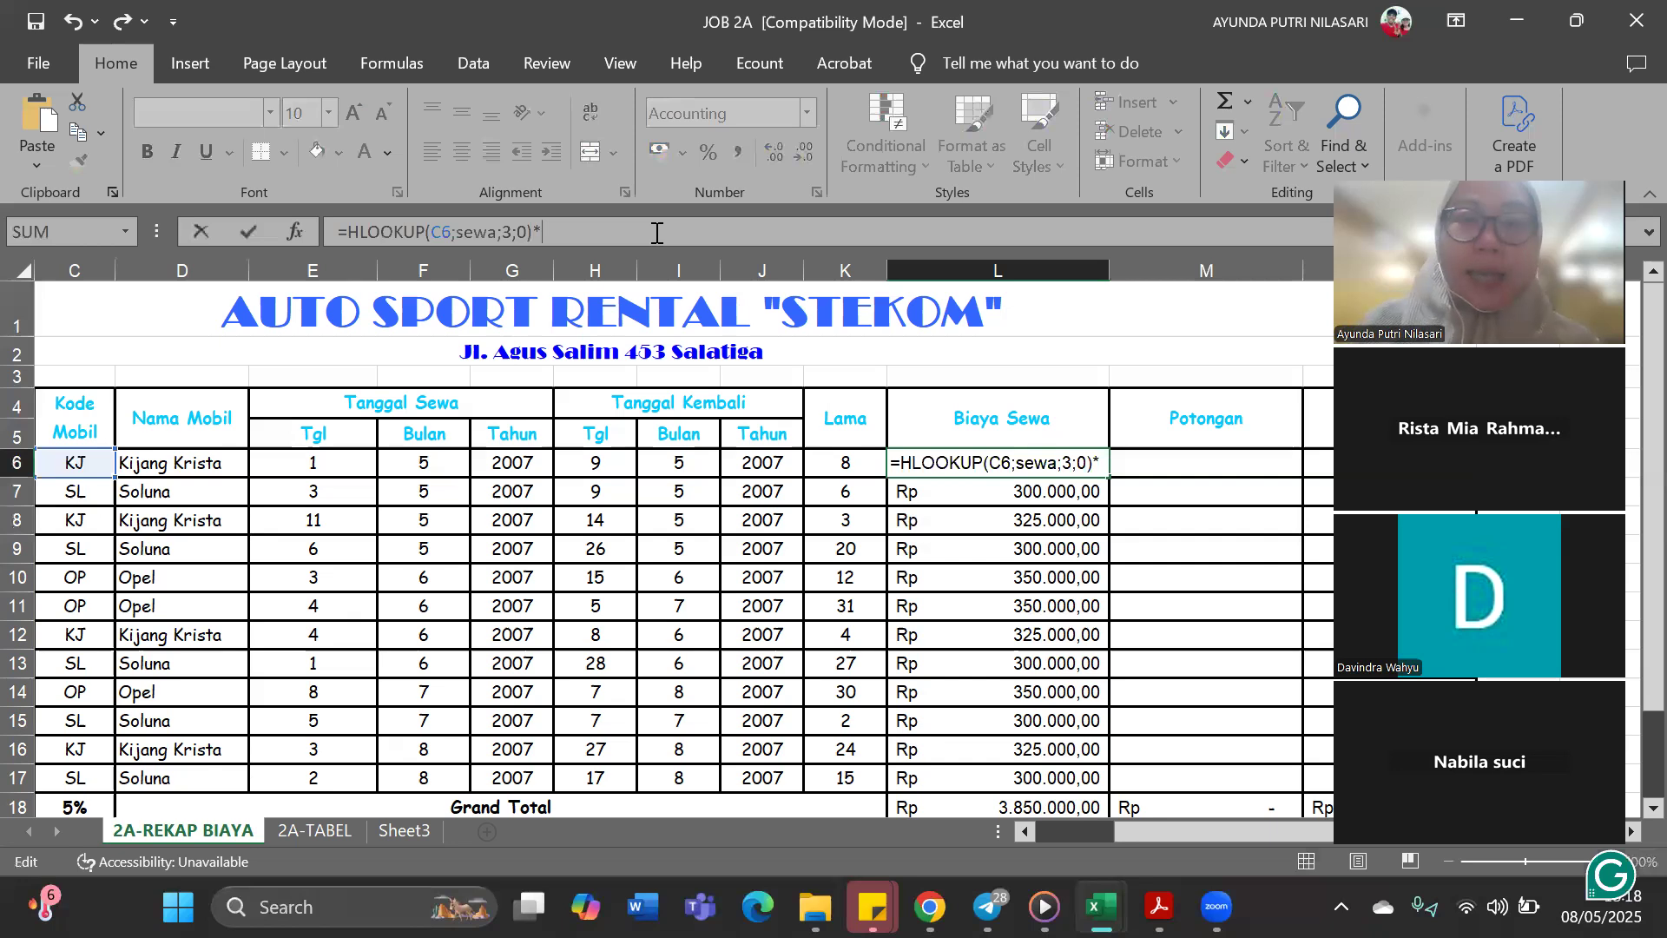
click(827, 467)
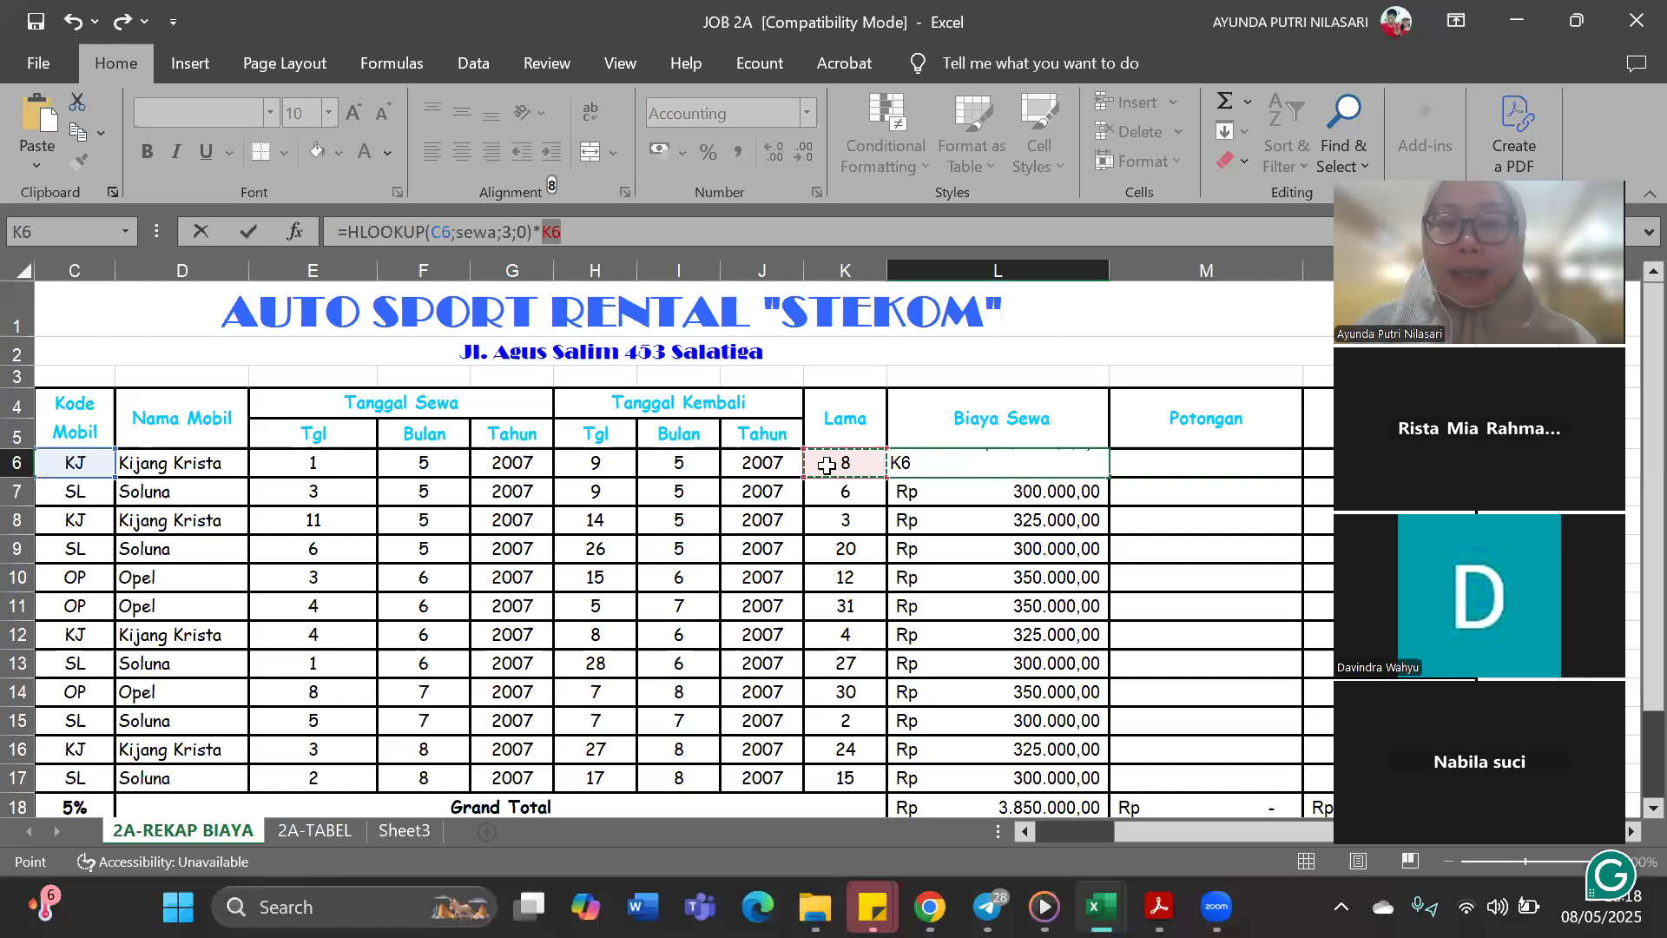
key(Return)
click(998, 460)
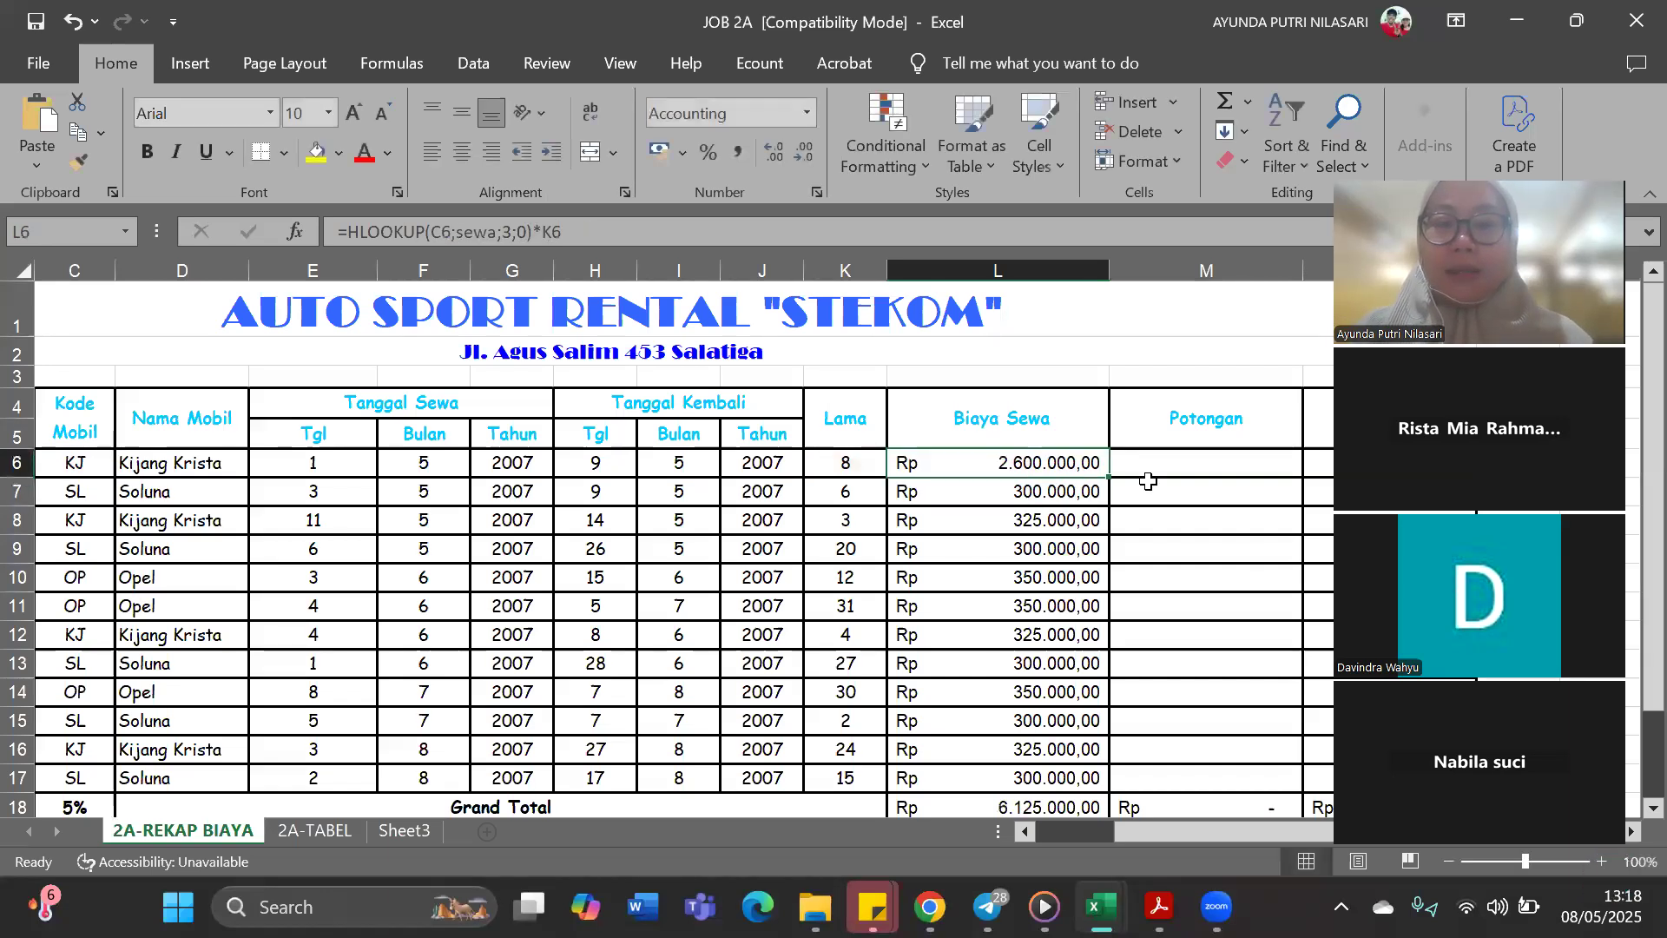
drag(1108, 486, 1187, 584)
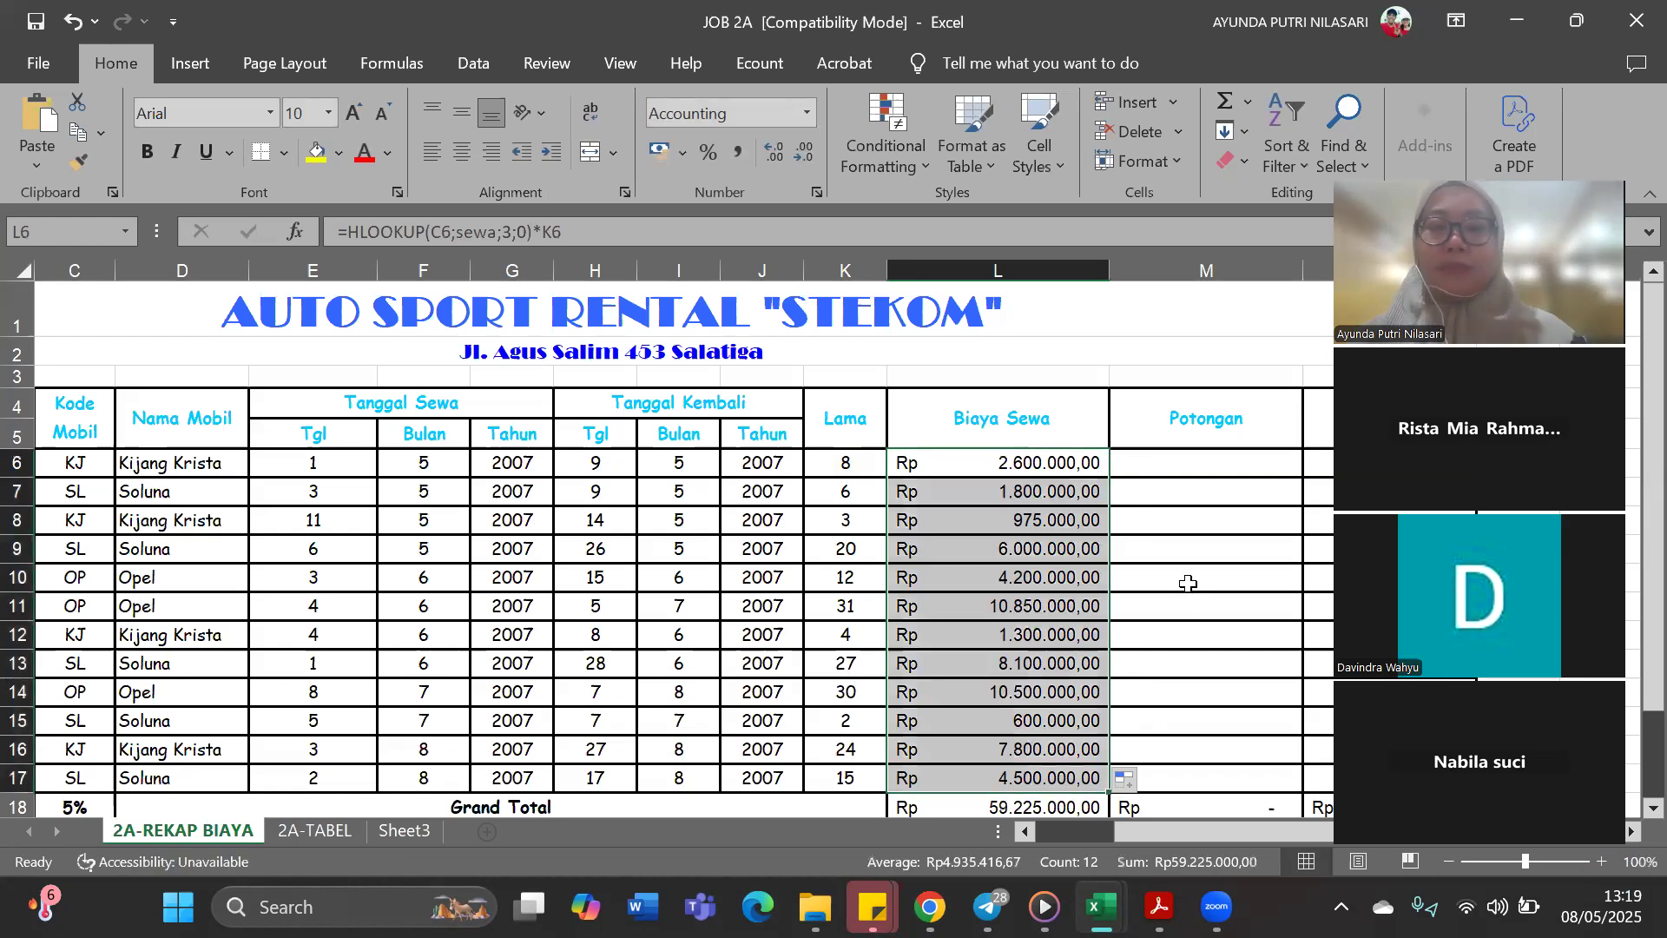
click(1040, 458)
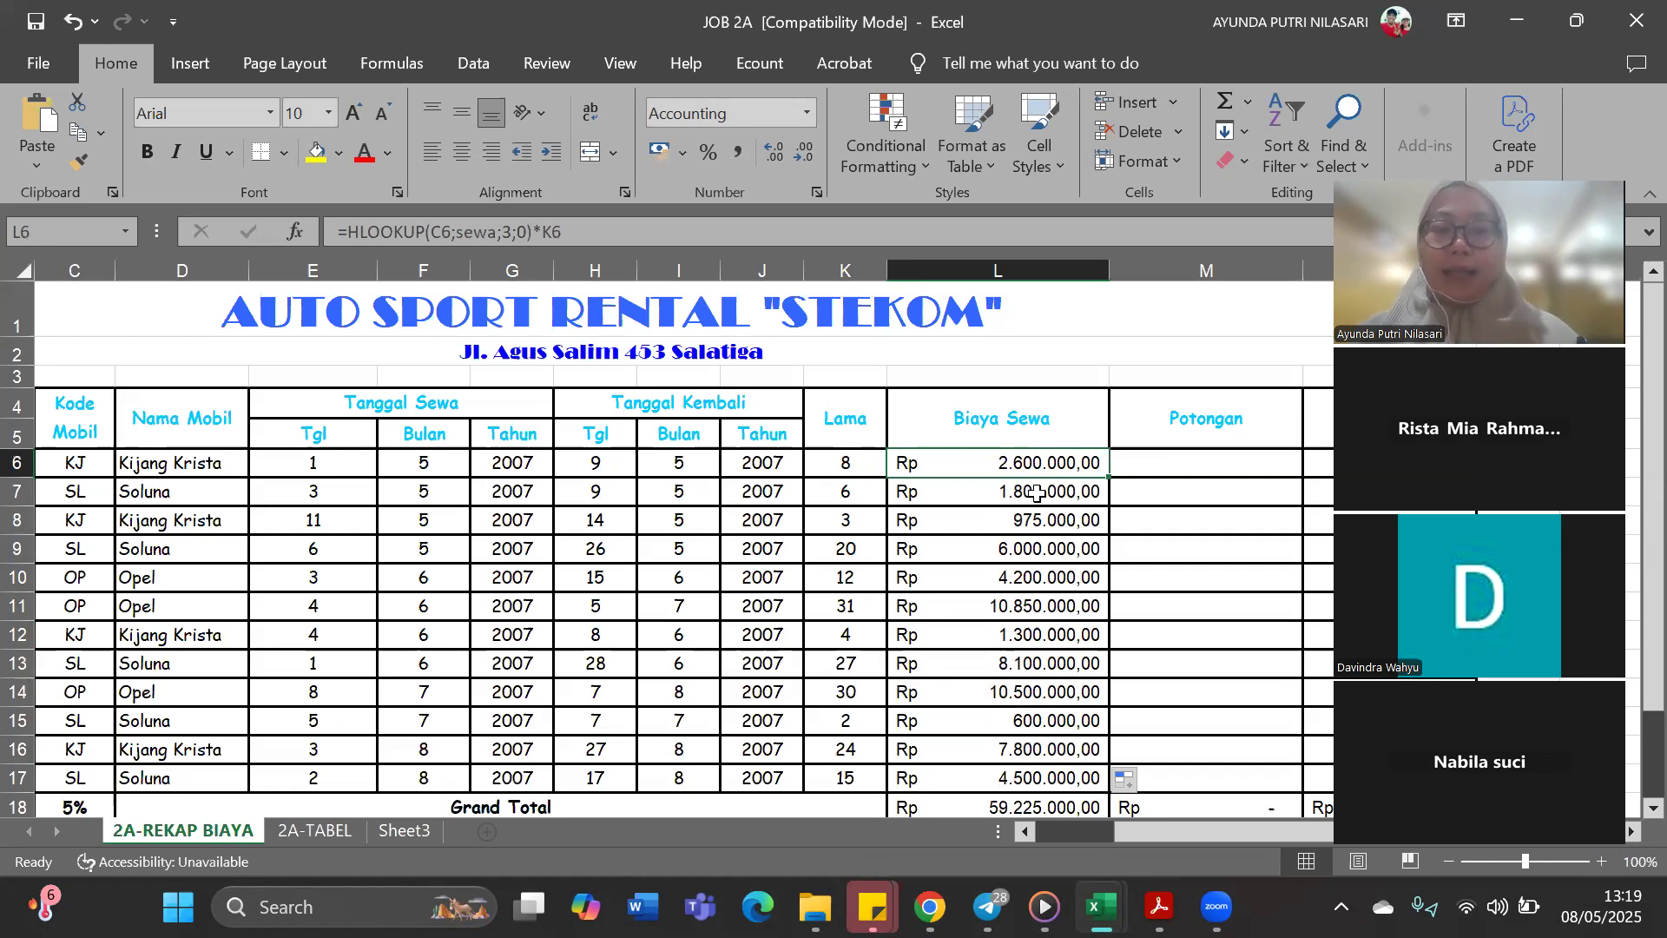
Calculate the Potongan discount in M6 with =$C$18*L6, keeping the percentage cell as an absolute reference
click(1128, 491)
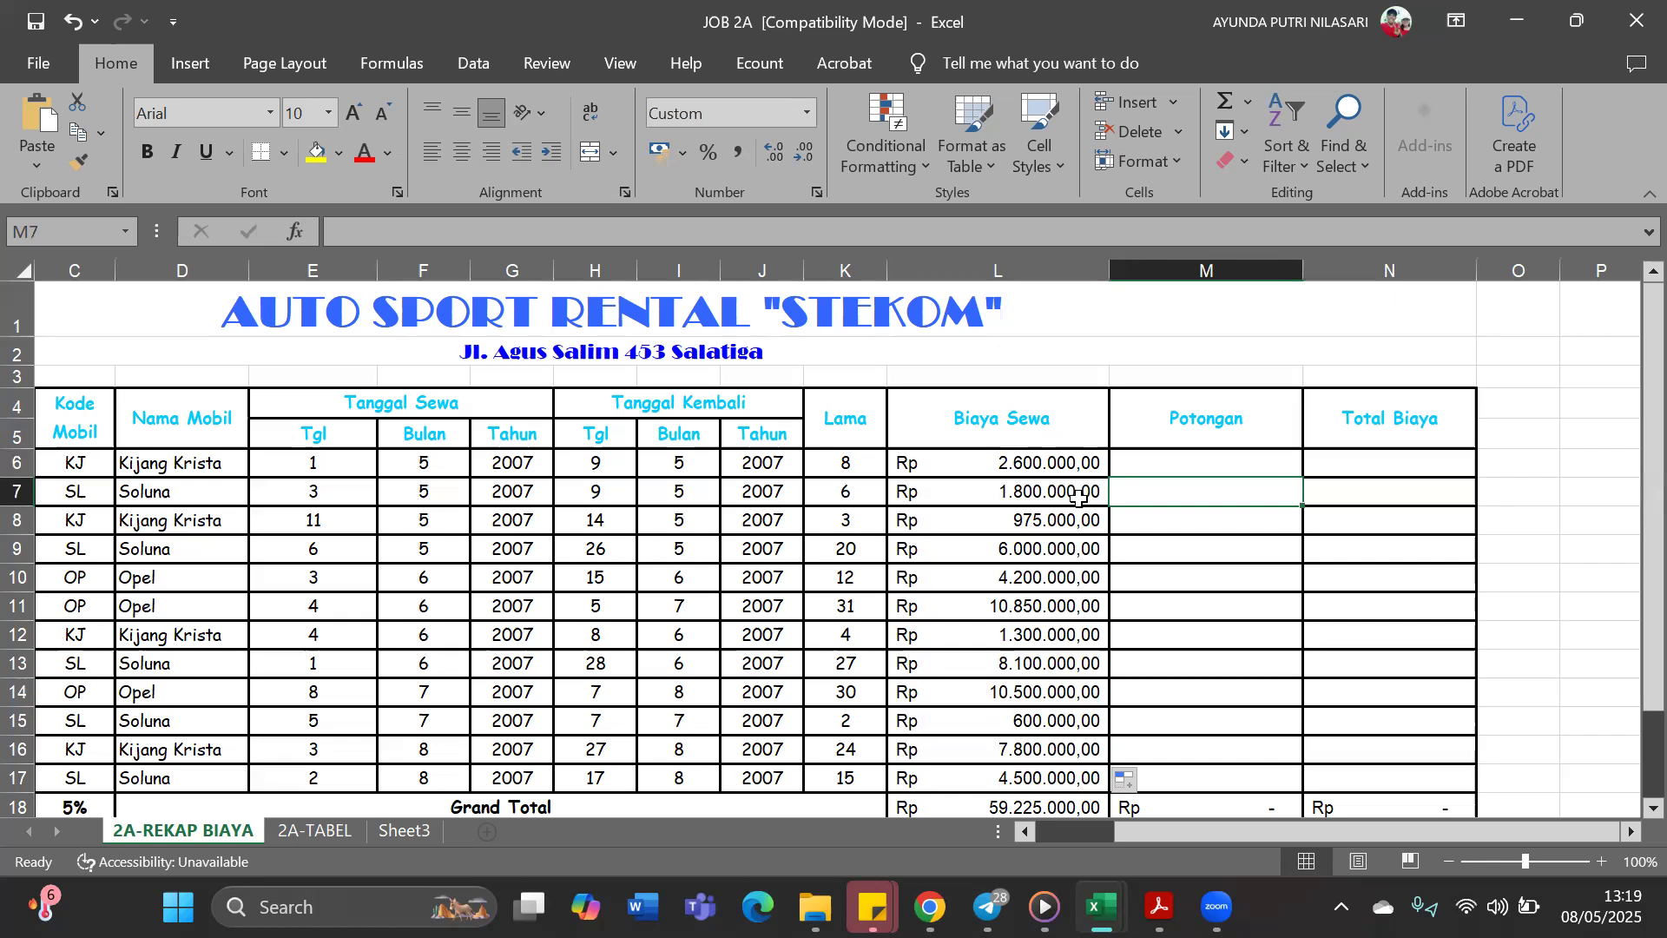
scroll(1078, 498, down, 1)
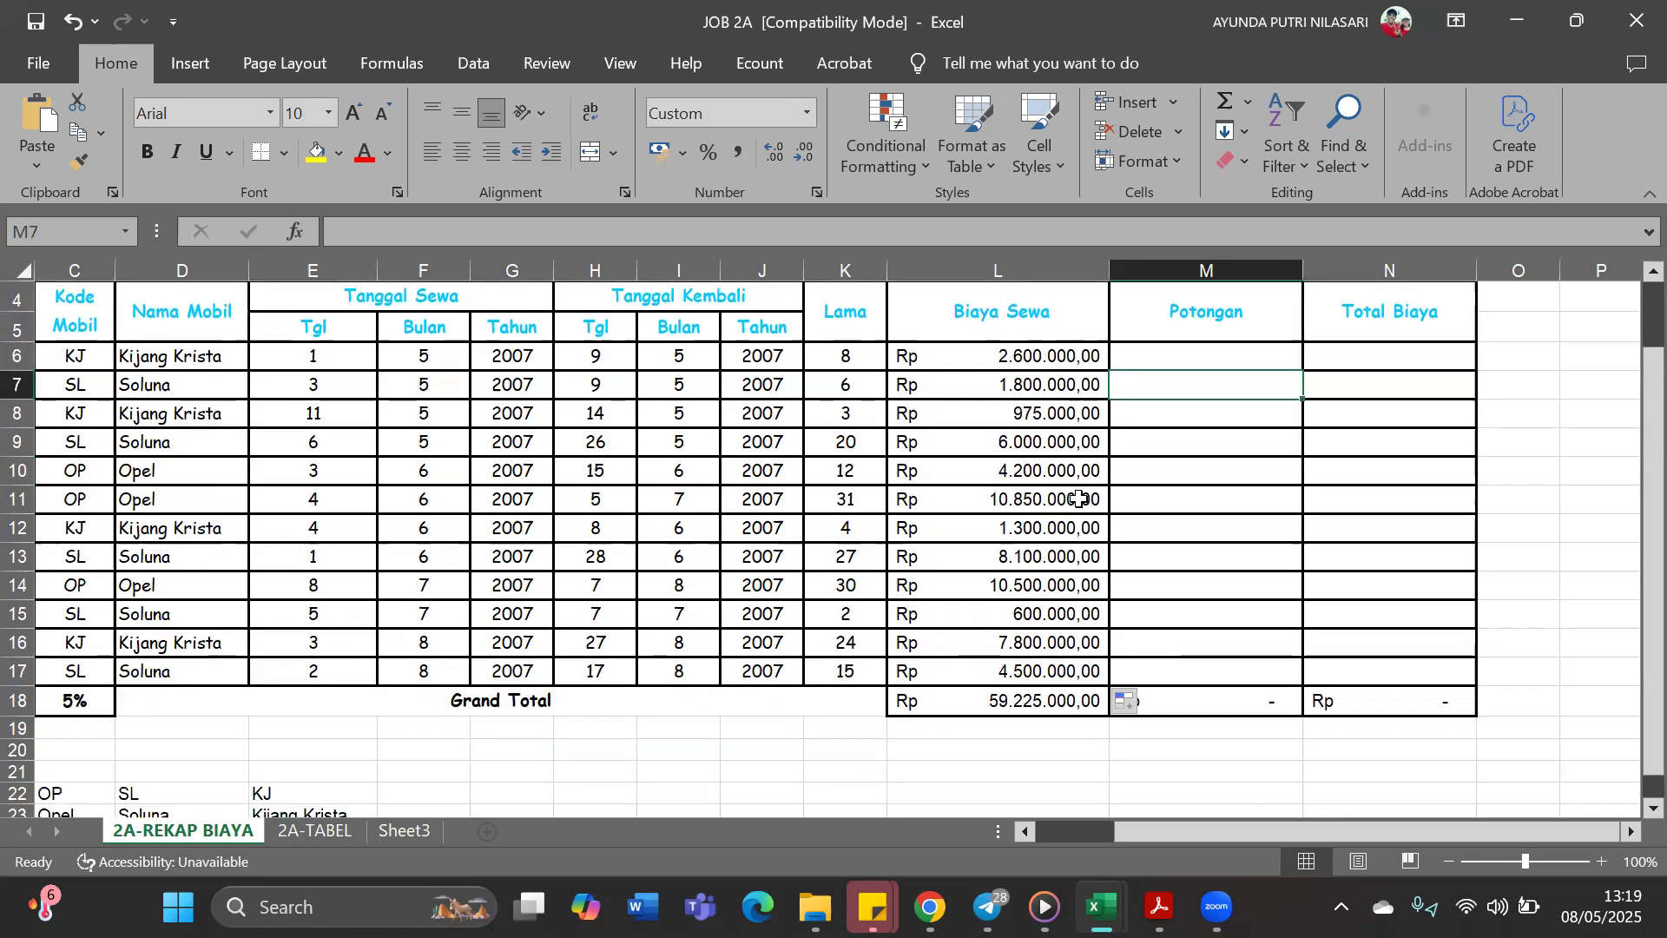
scroll(1078, 498, up, 1)
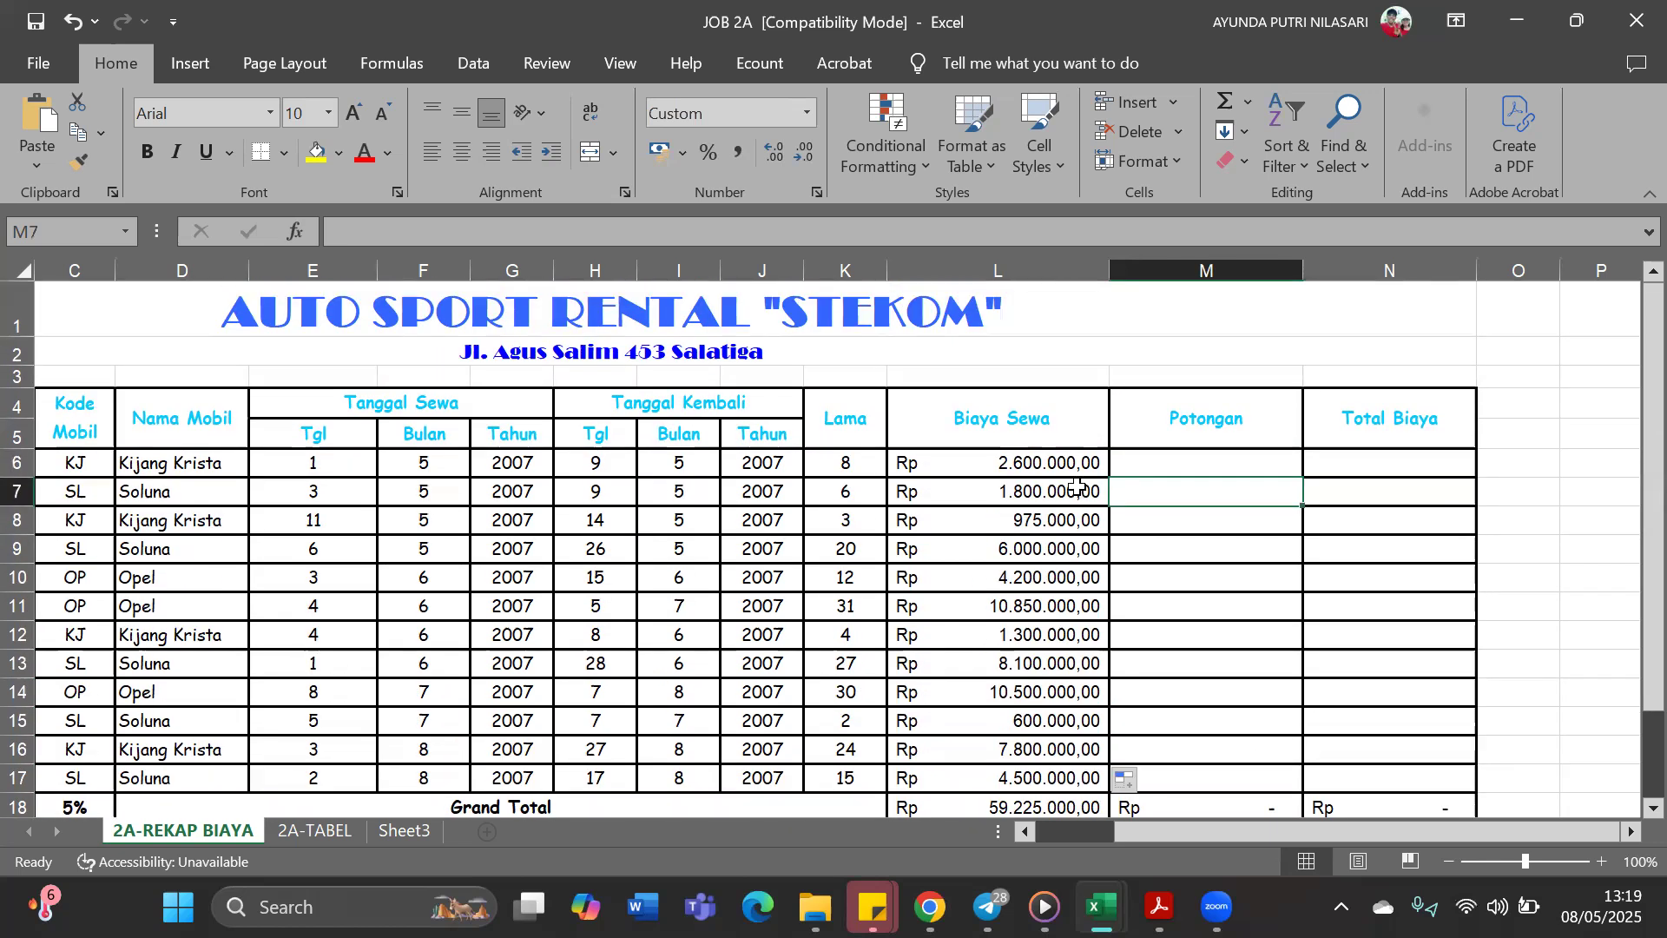
click(1206, 462)
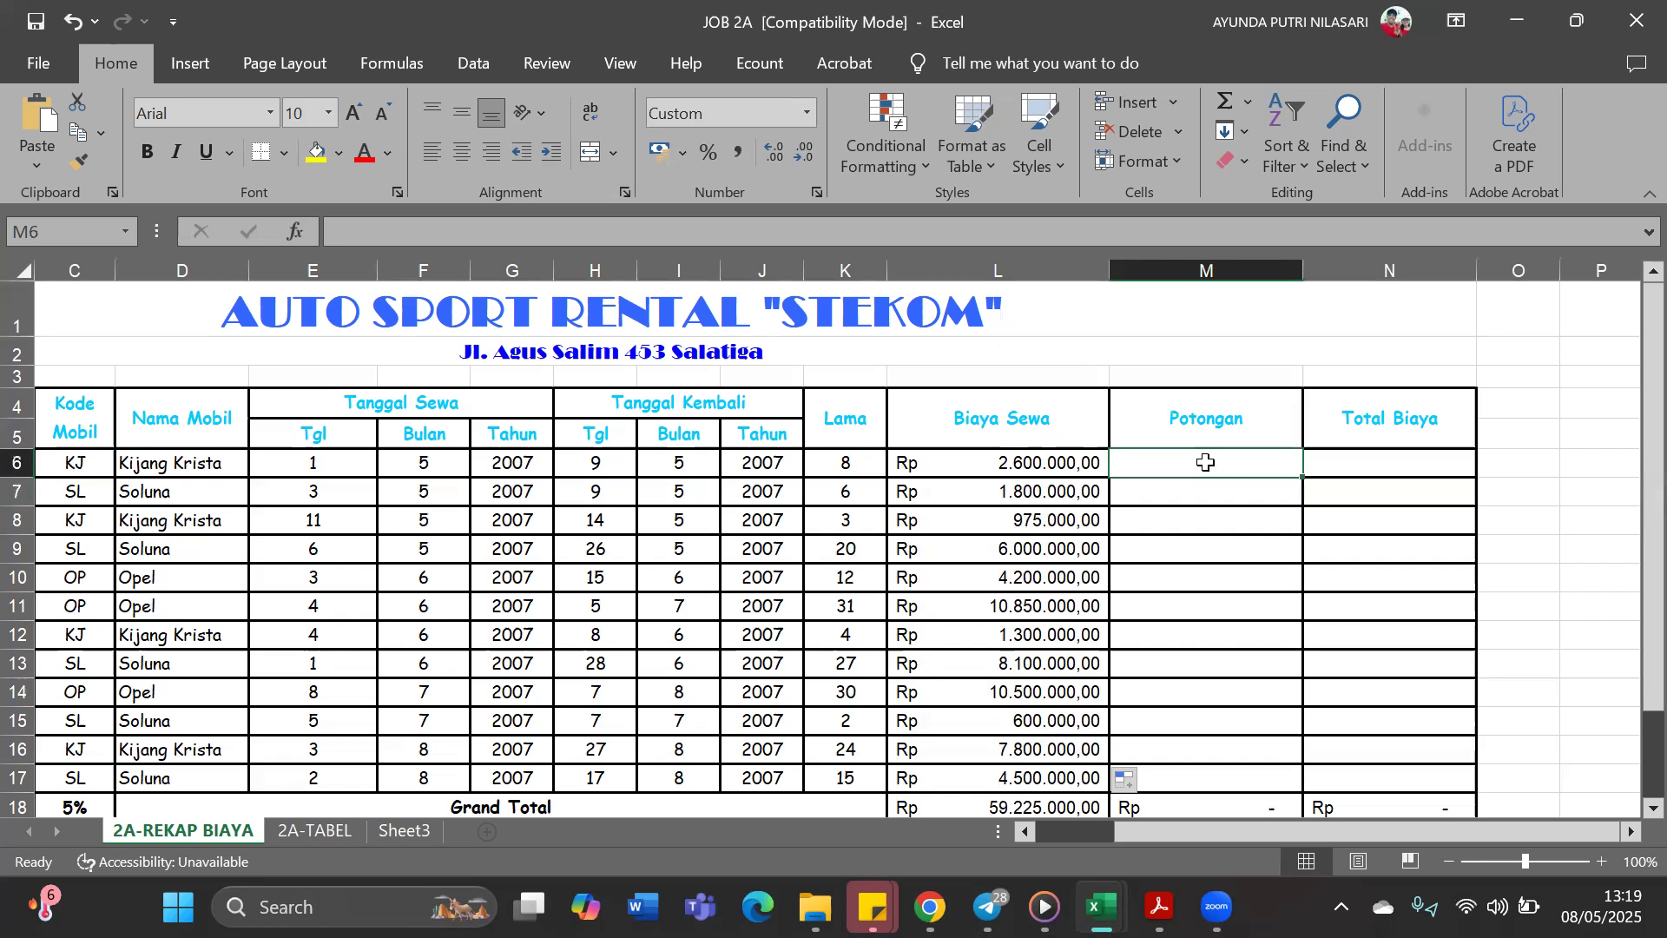
scroll(1176, 465, down, 2)
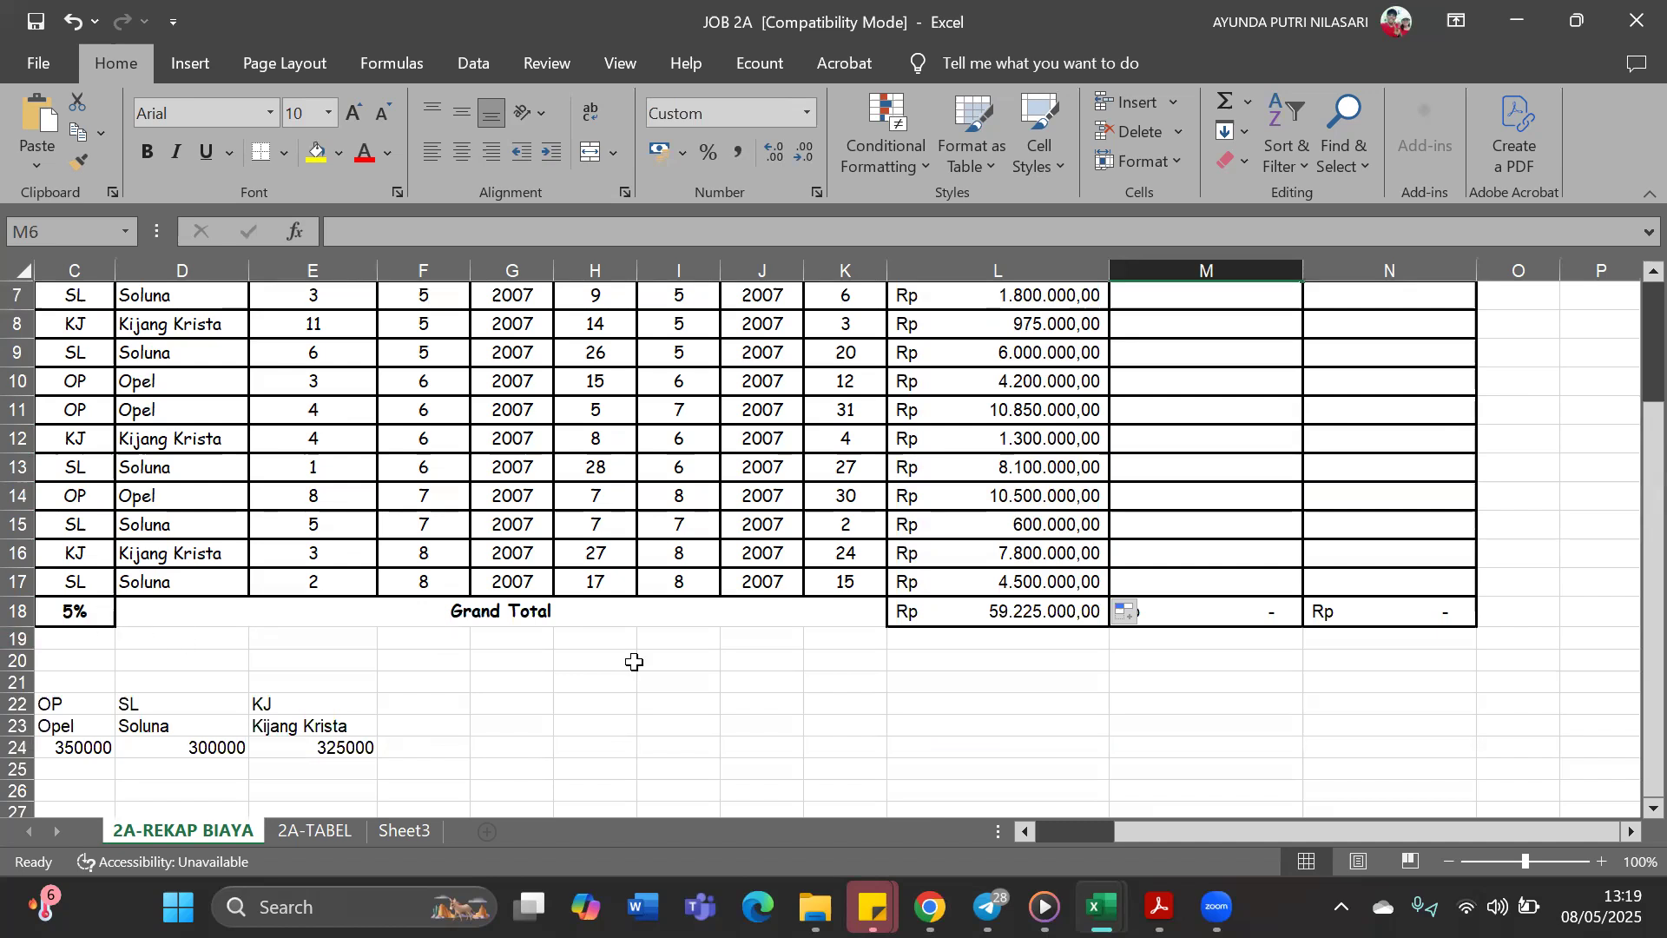
scroll(634, 661, up, 2)
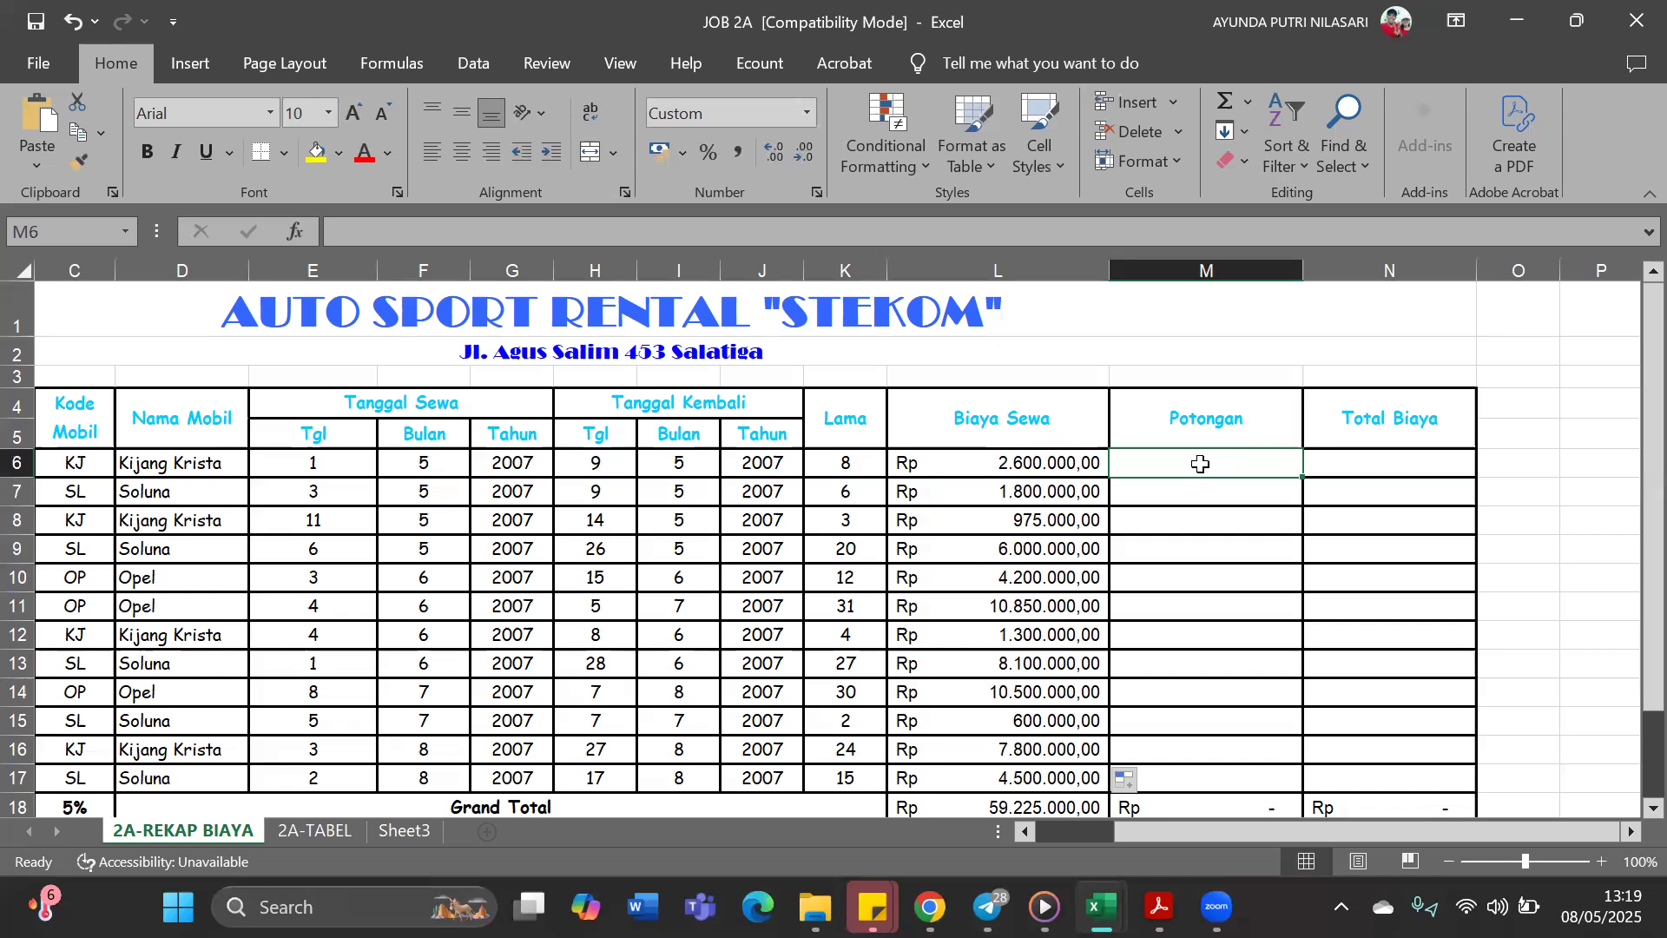
text(=)
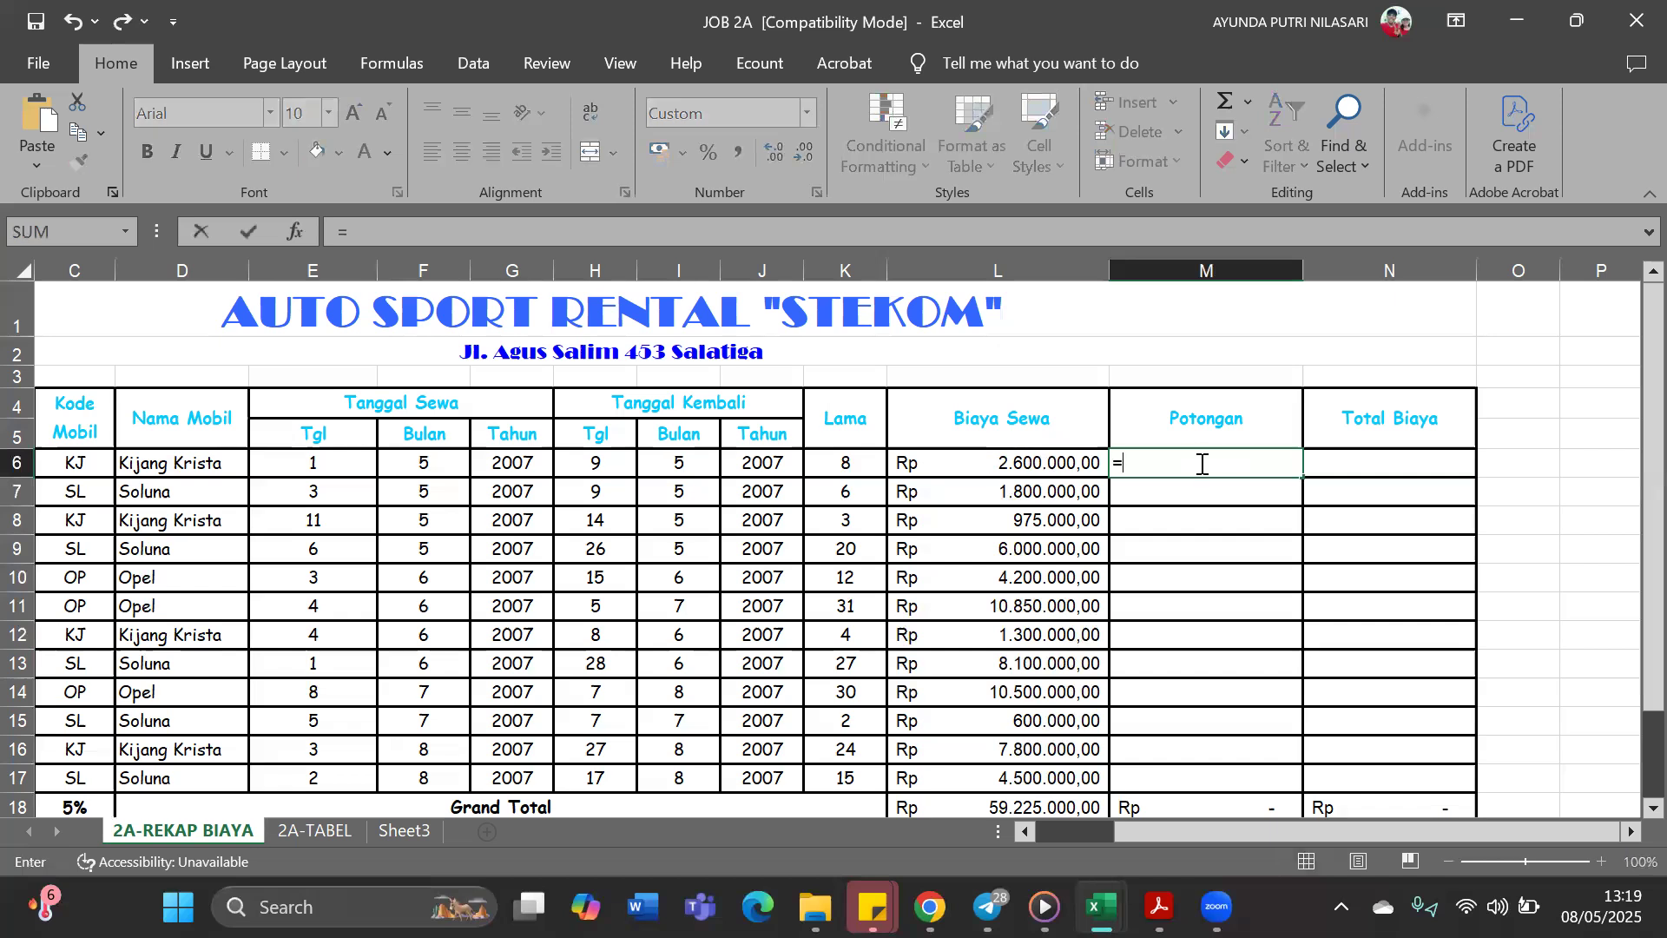
scroll(1128, 494, down, 1)
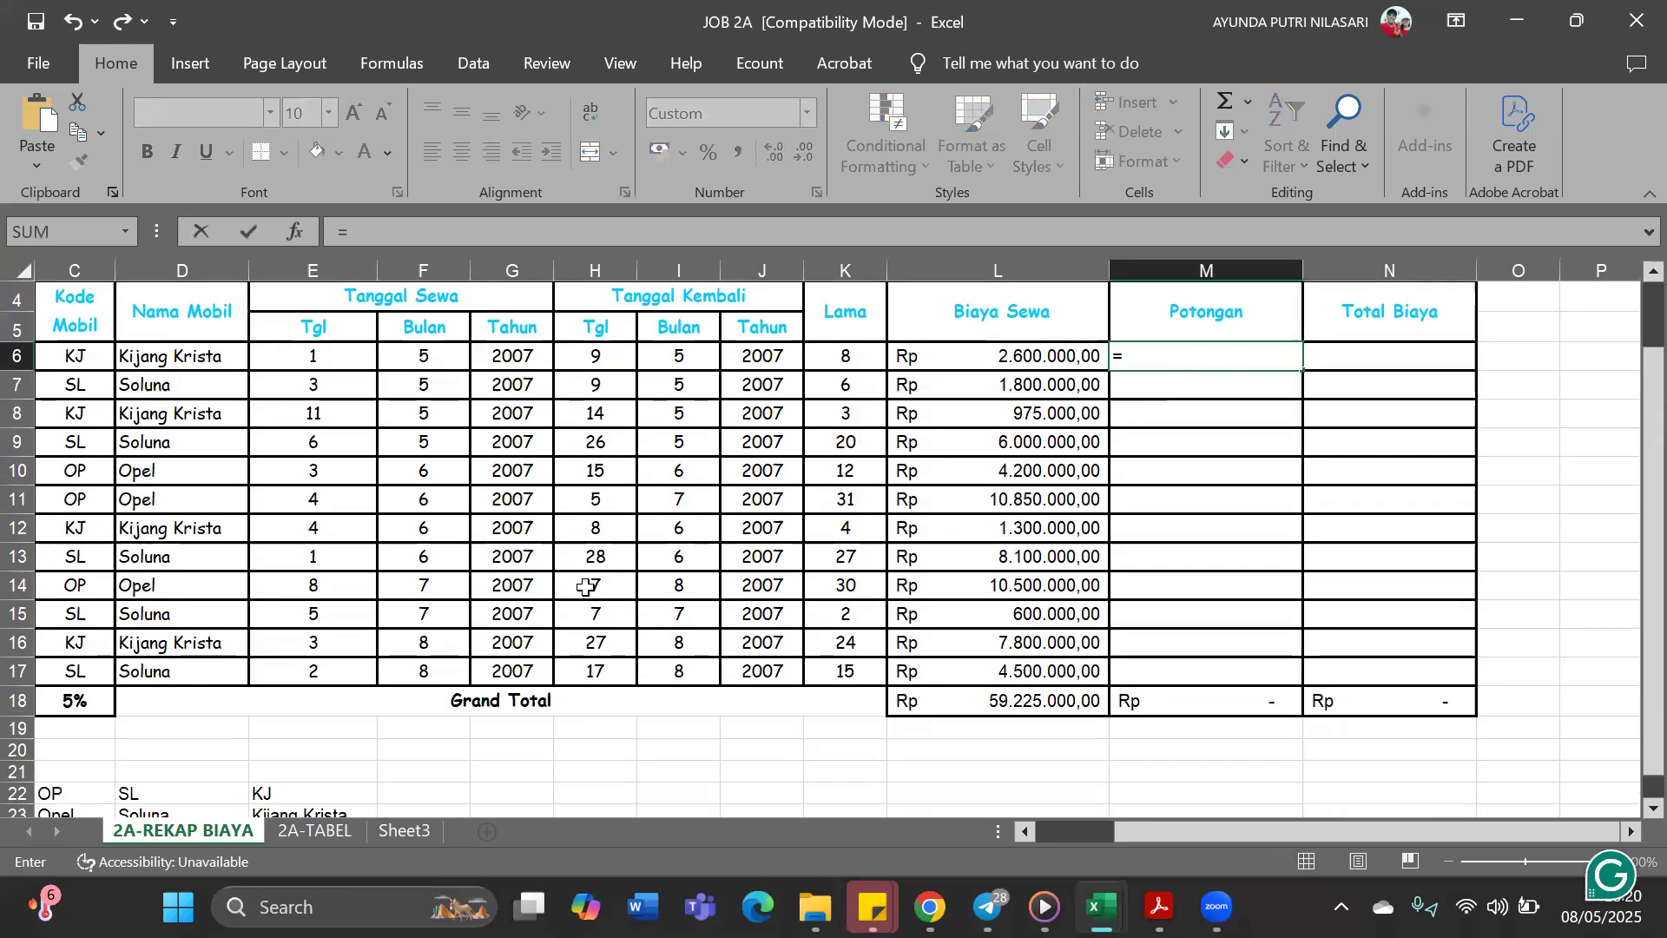
click(87, 710)
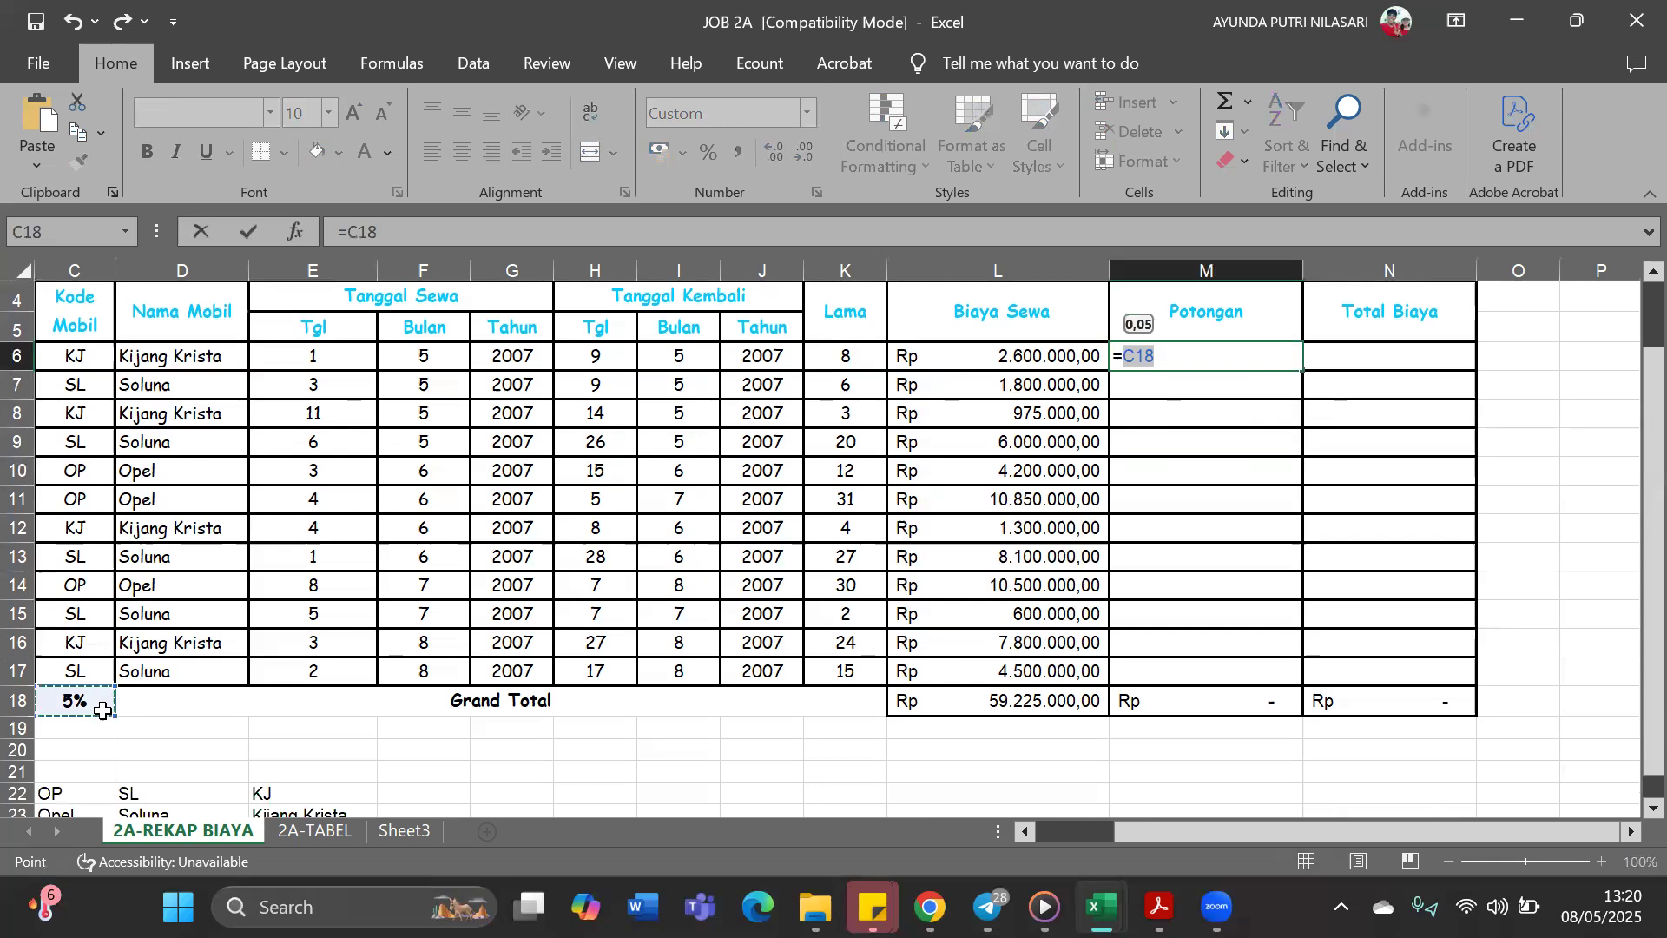
key(F4)
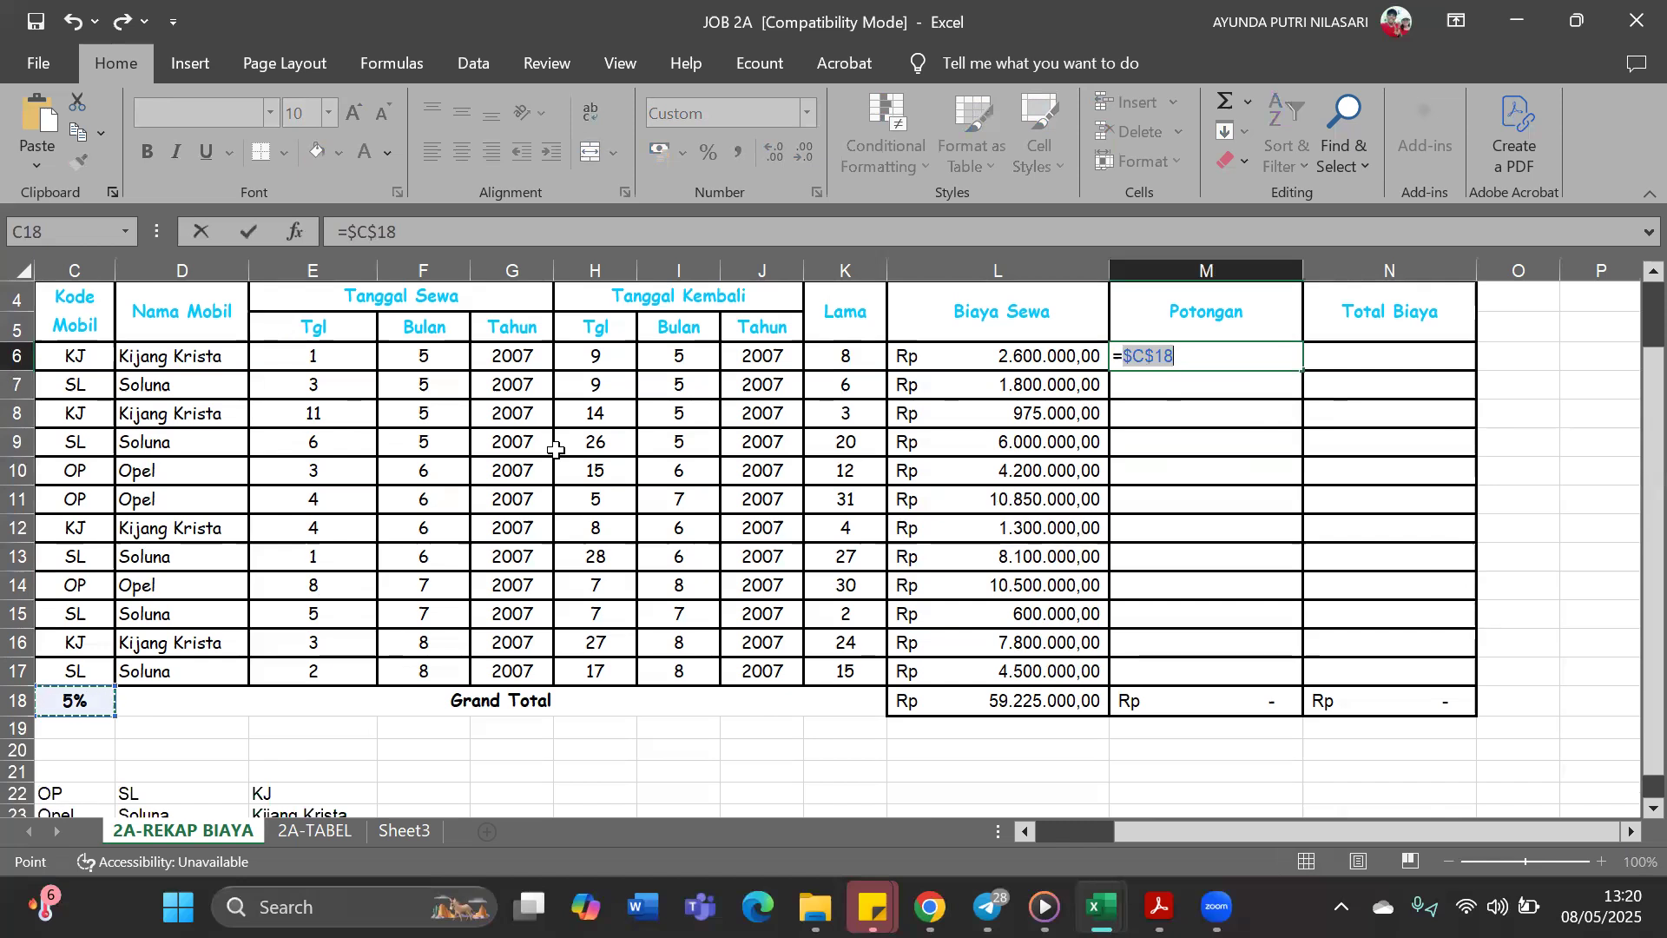
text(*)
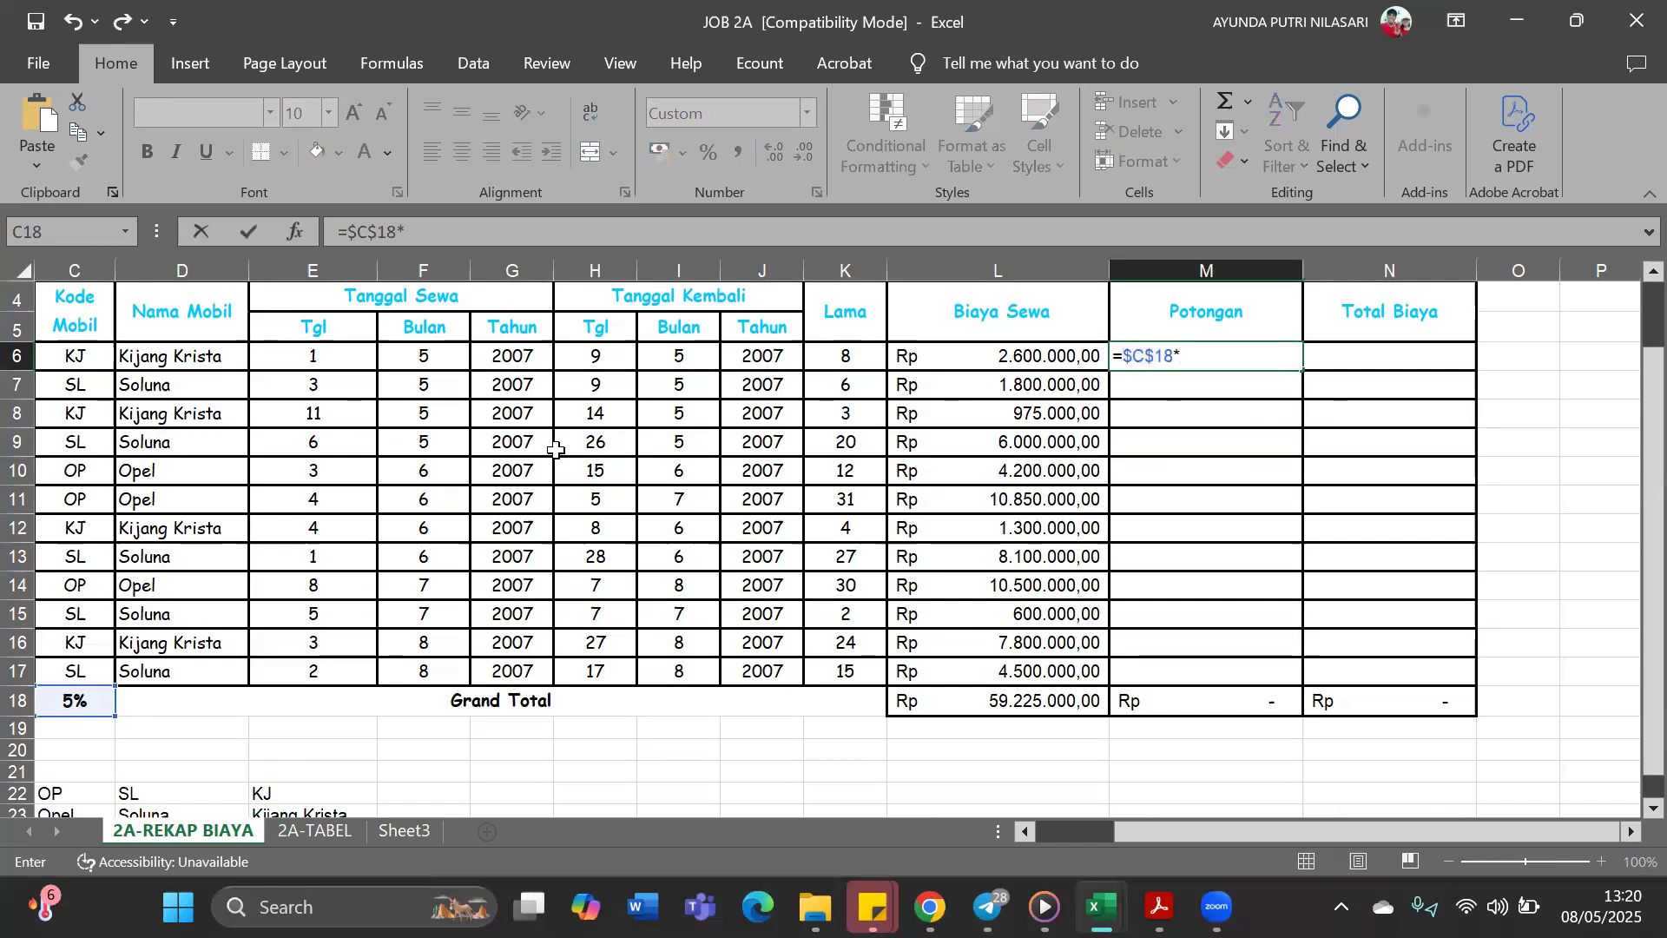
click(1023, 354)
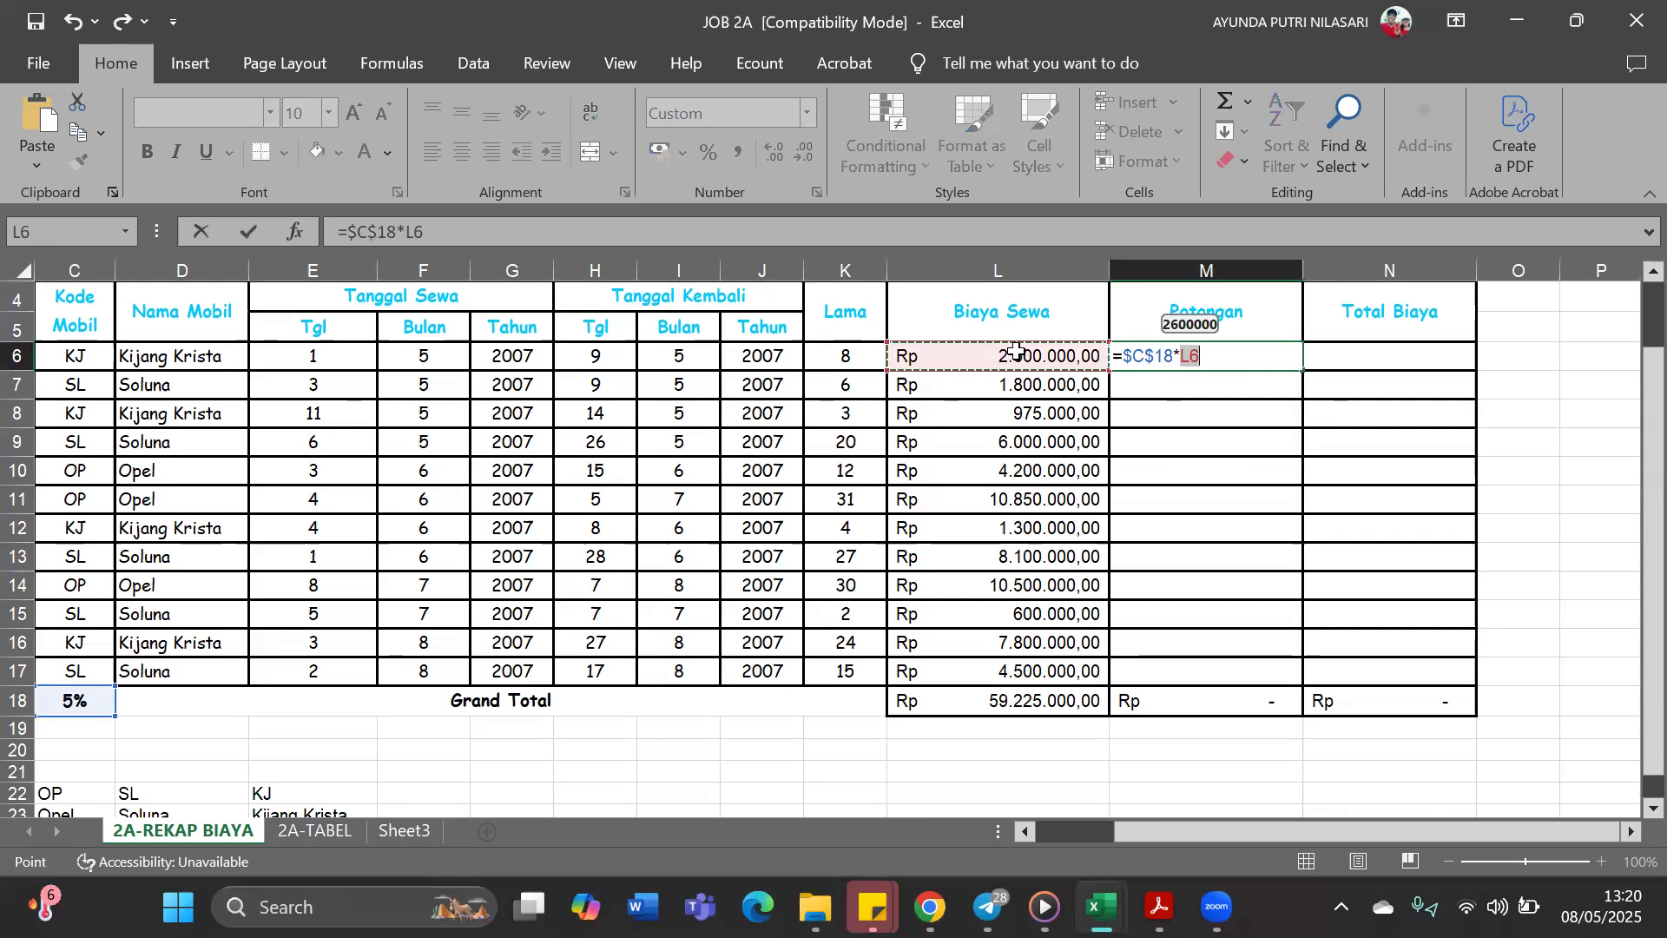
key(Return)
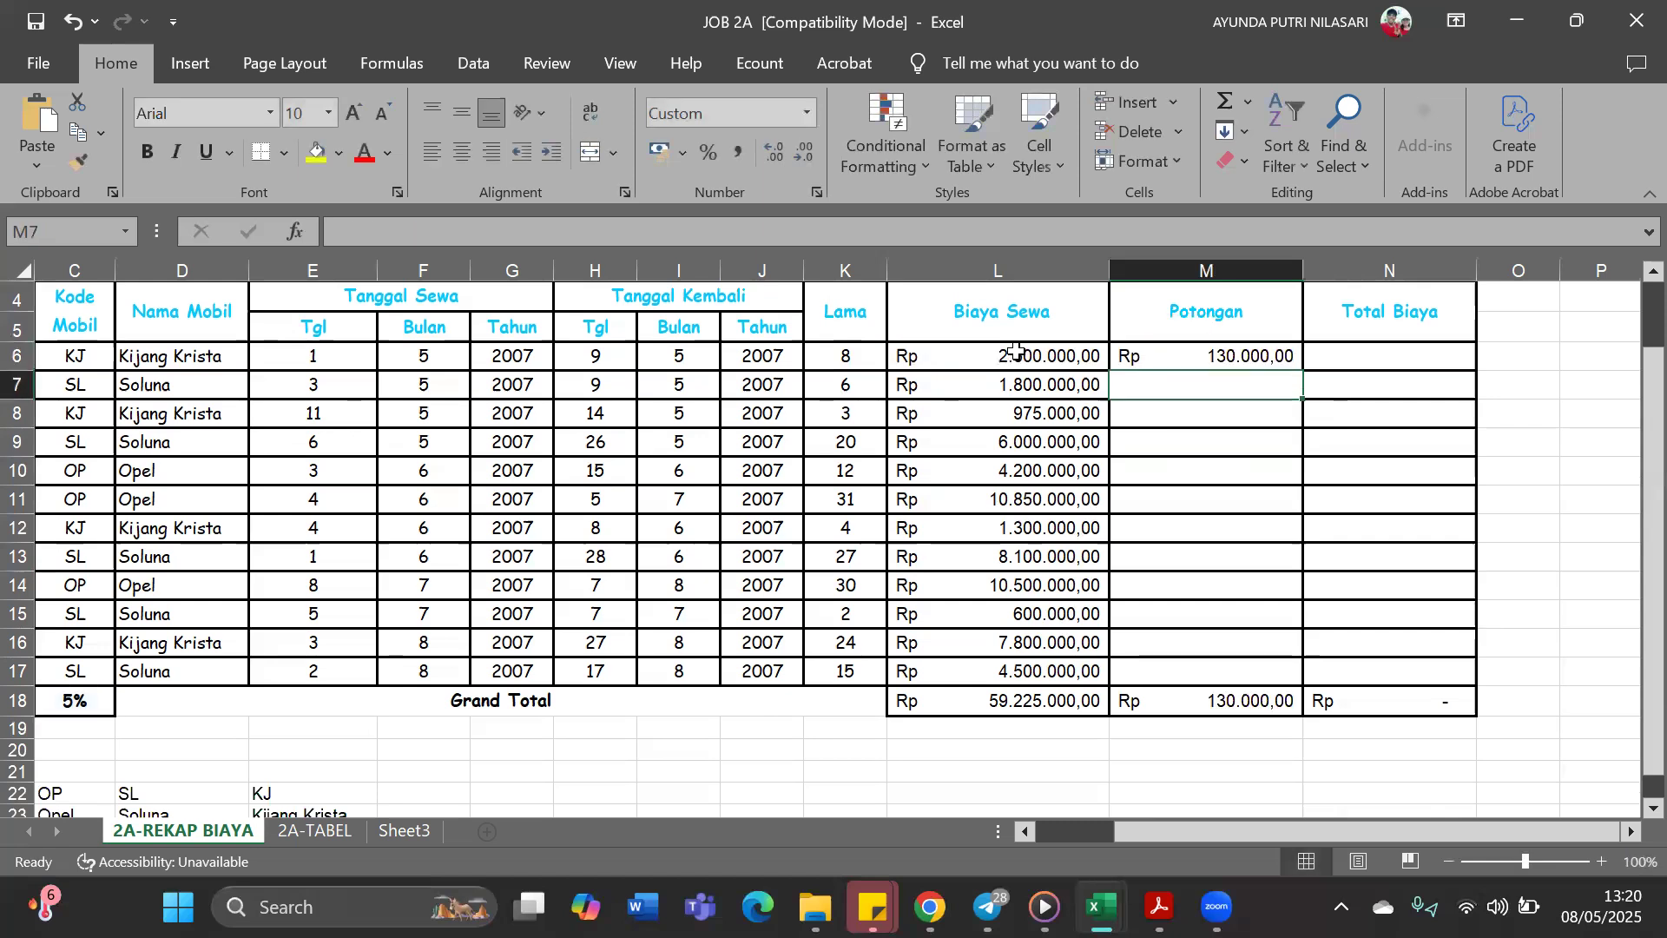
Fill the M6 discount formula down the Potongan column through M17
click(1194, 356)
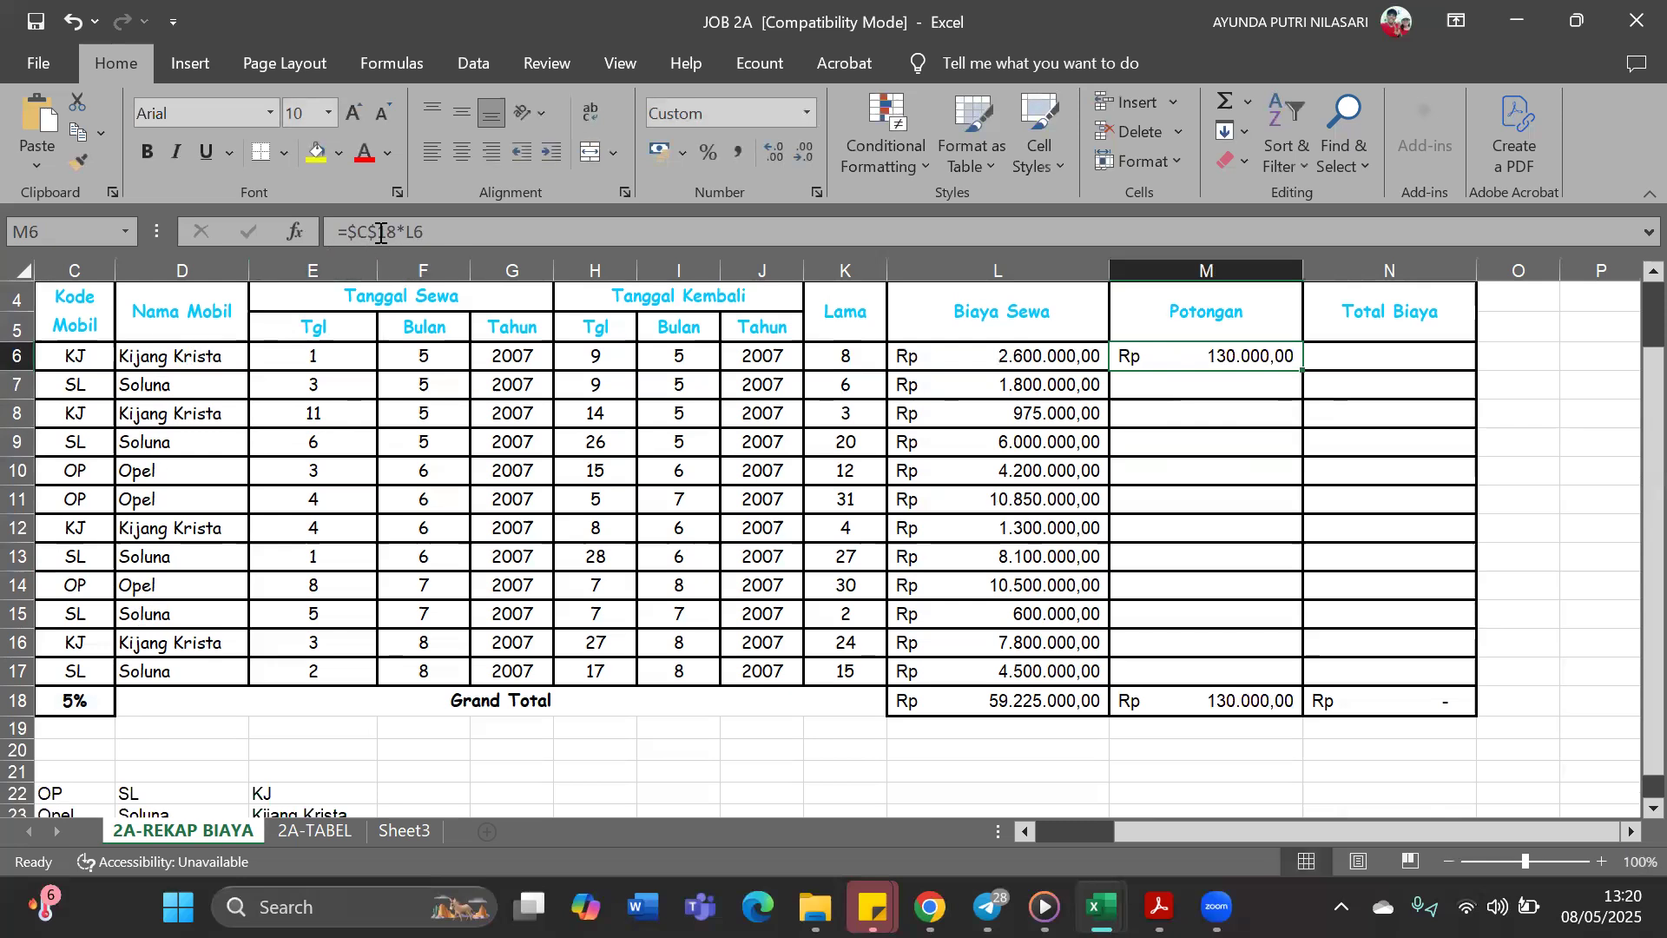
click(73, 271)
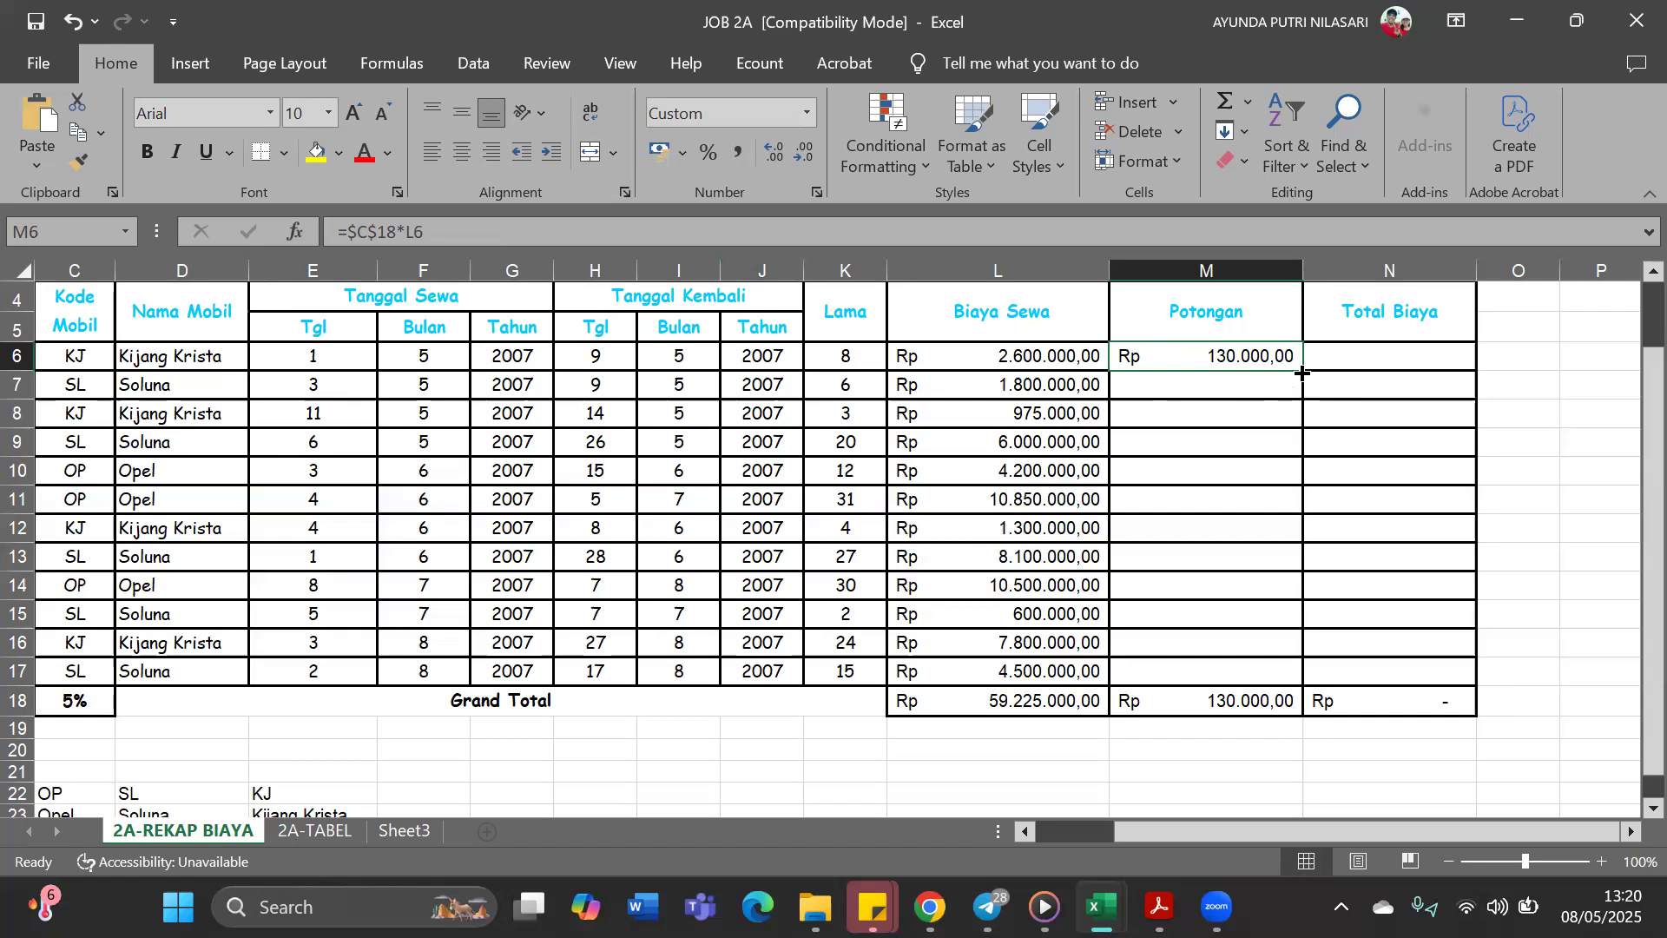
drag(1301, 372, 1285, 672)
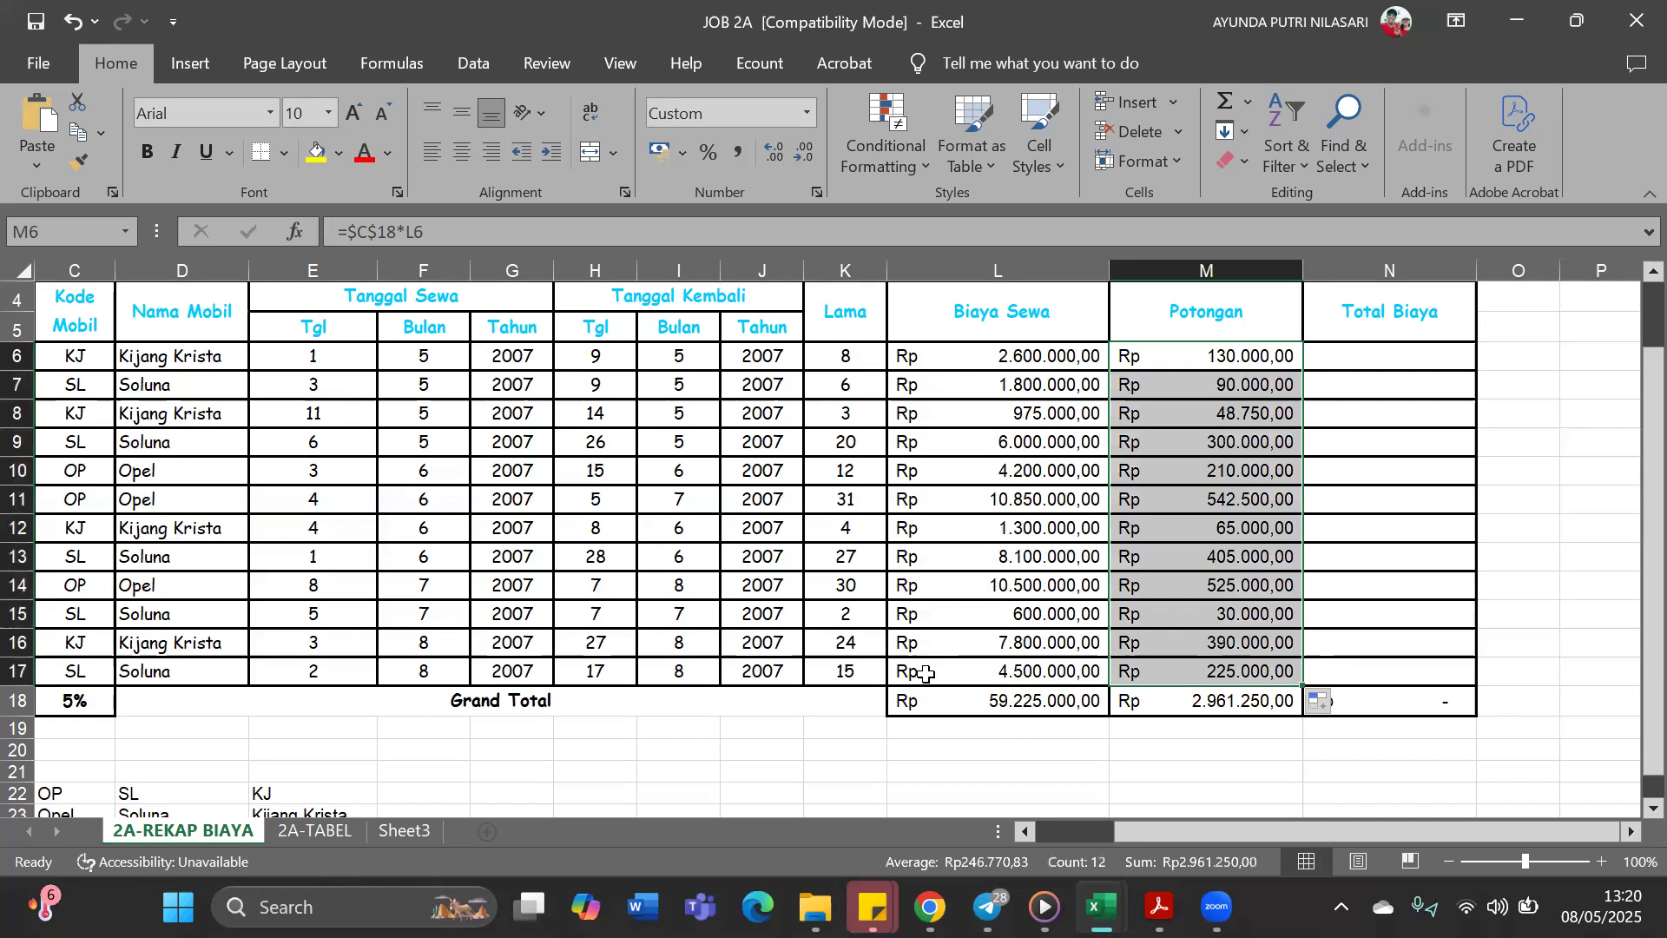
Calculate Total Biaya in N6 with =L6-M6 and fill the formula down through N17
click(1396, 356)
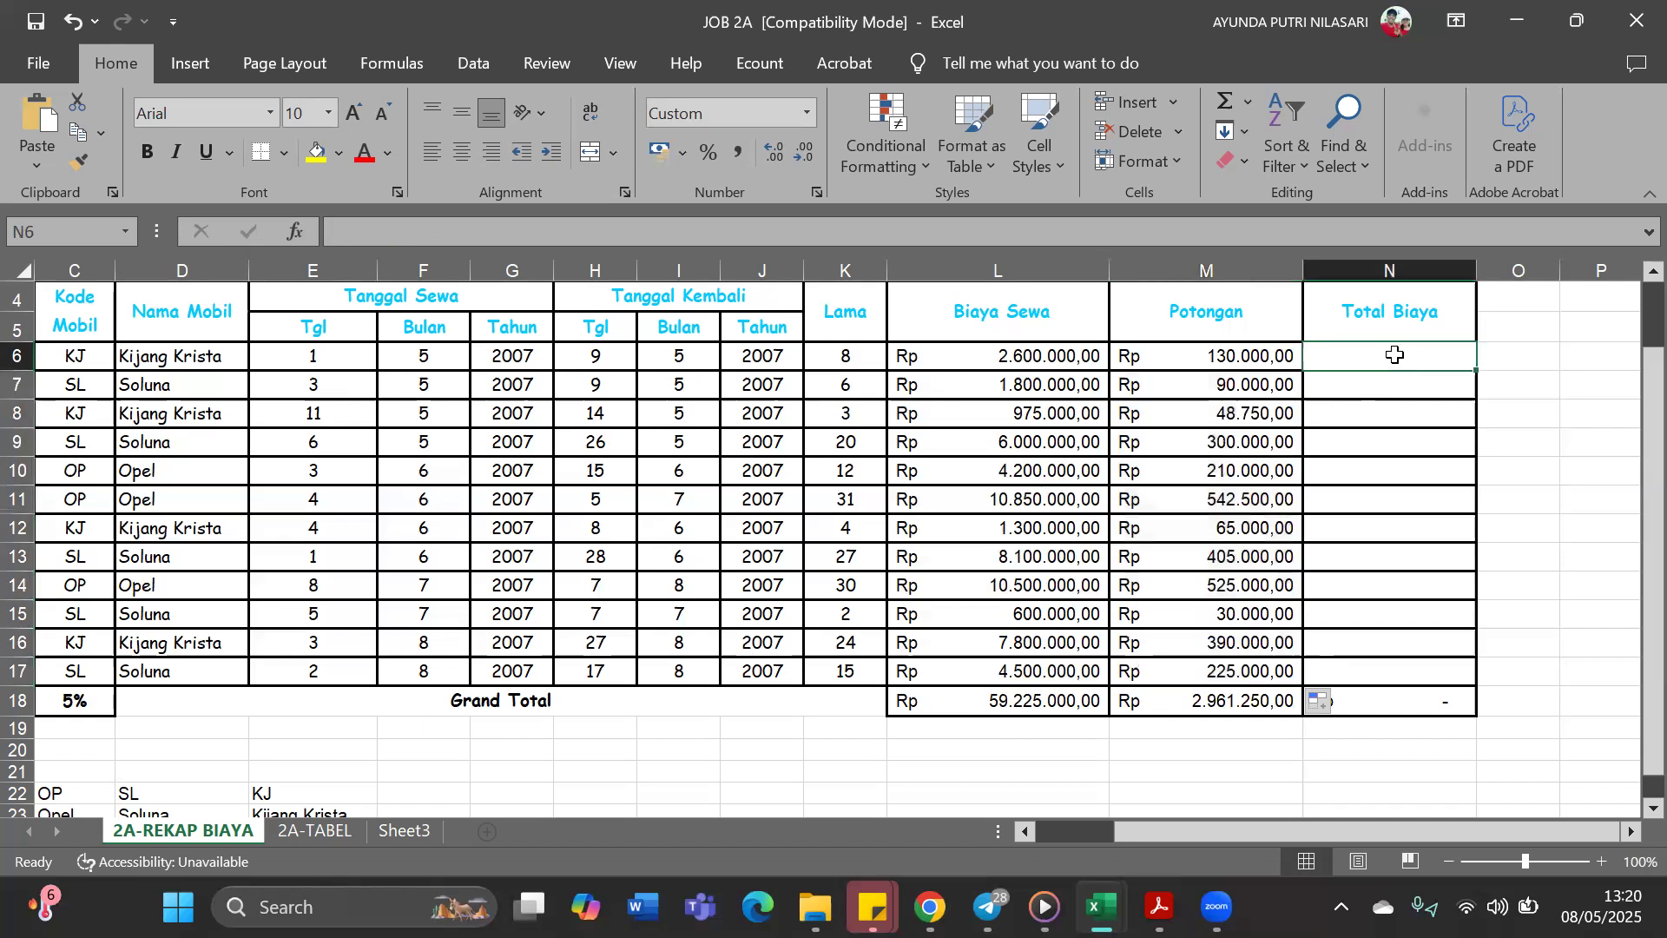
text(=)
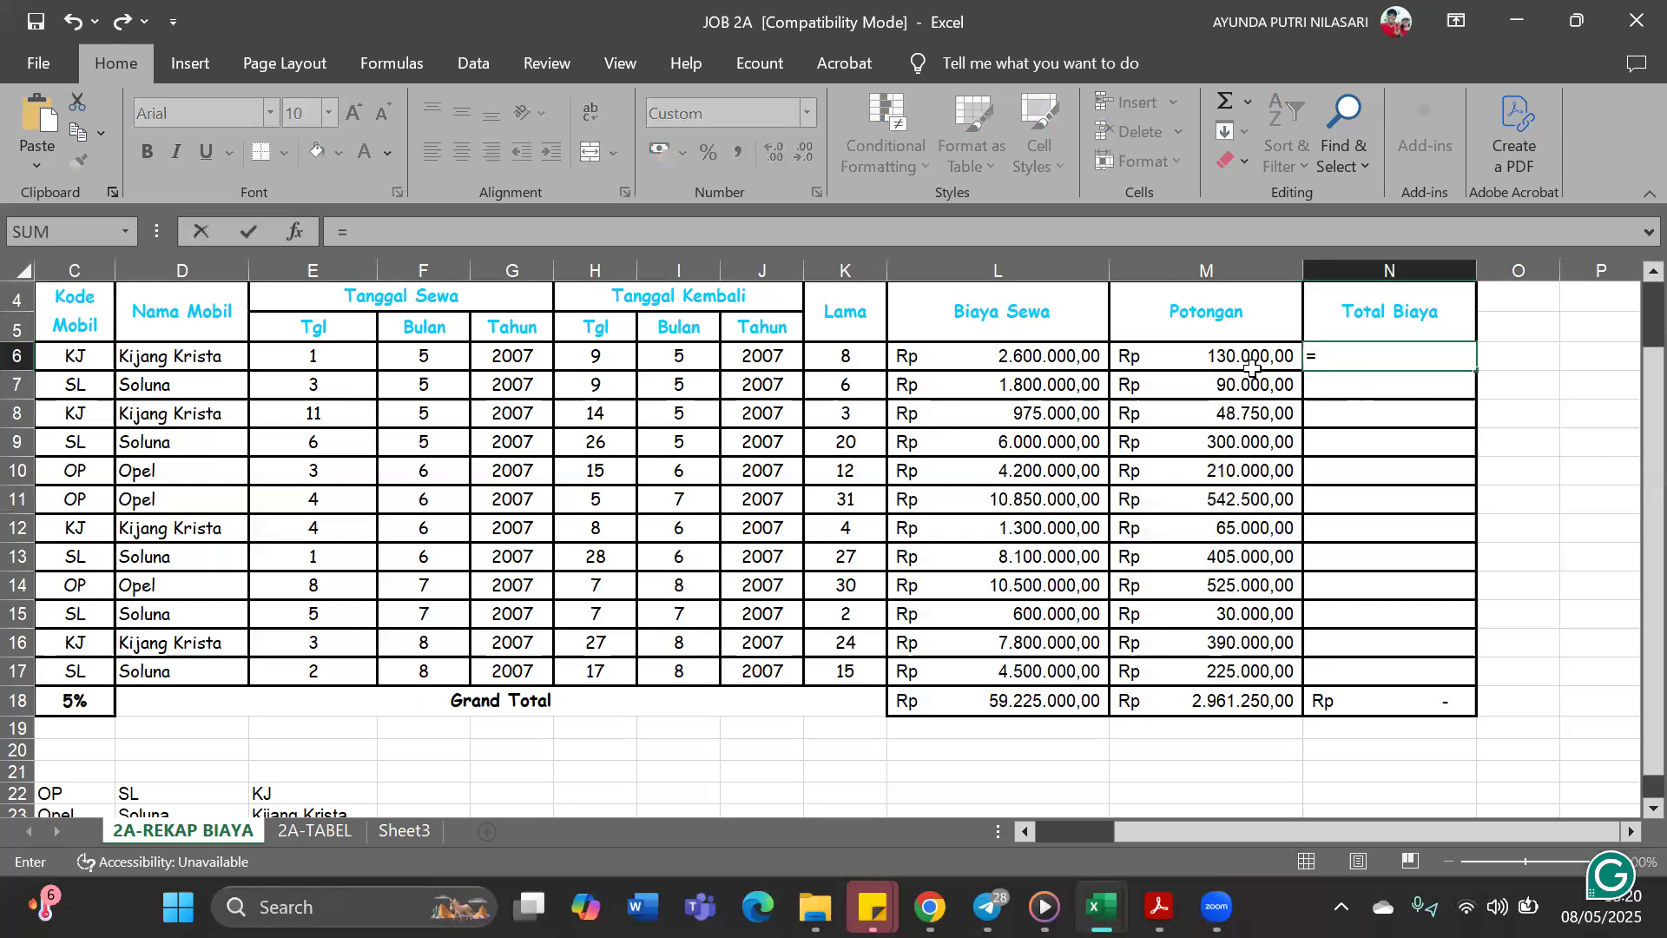
click(1052, 356)
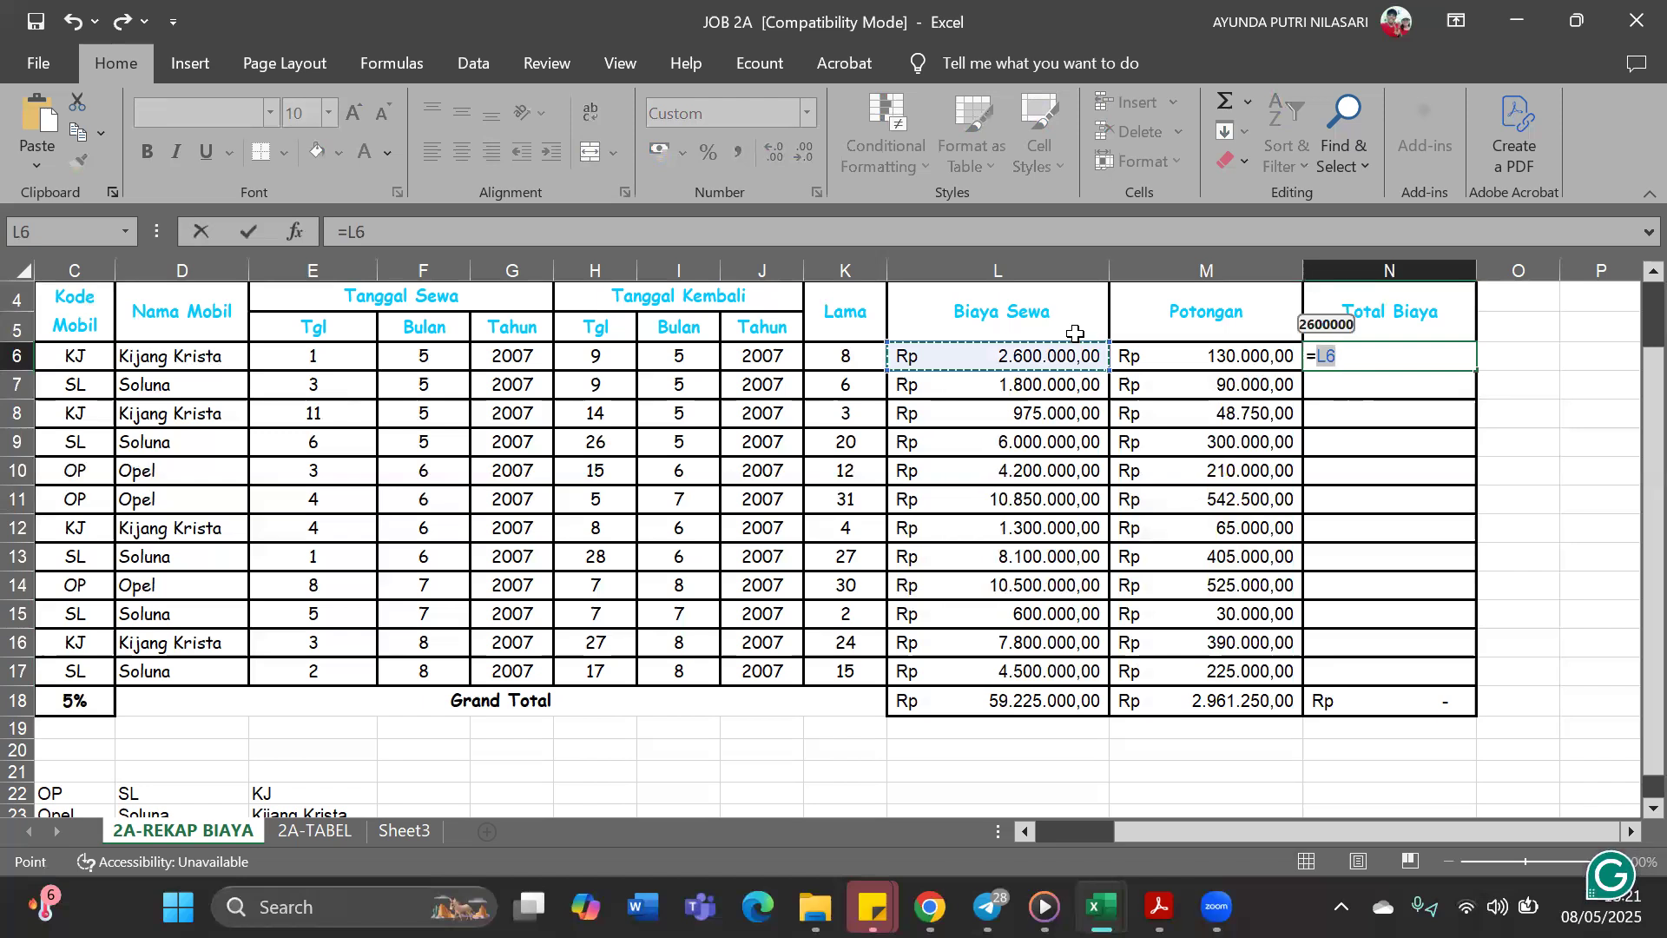
click(1000, 227)
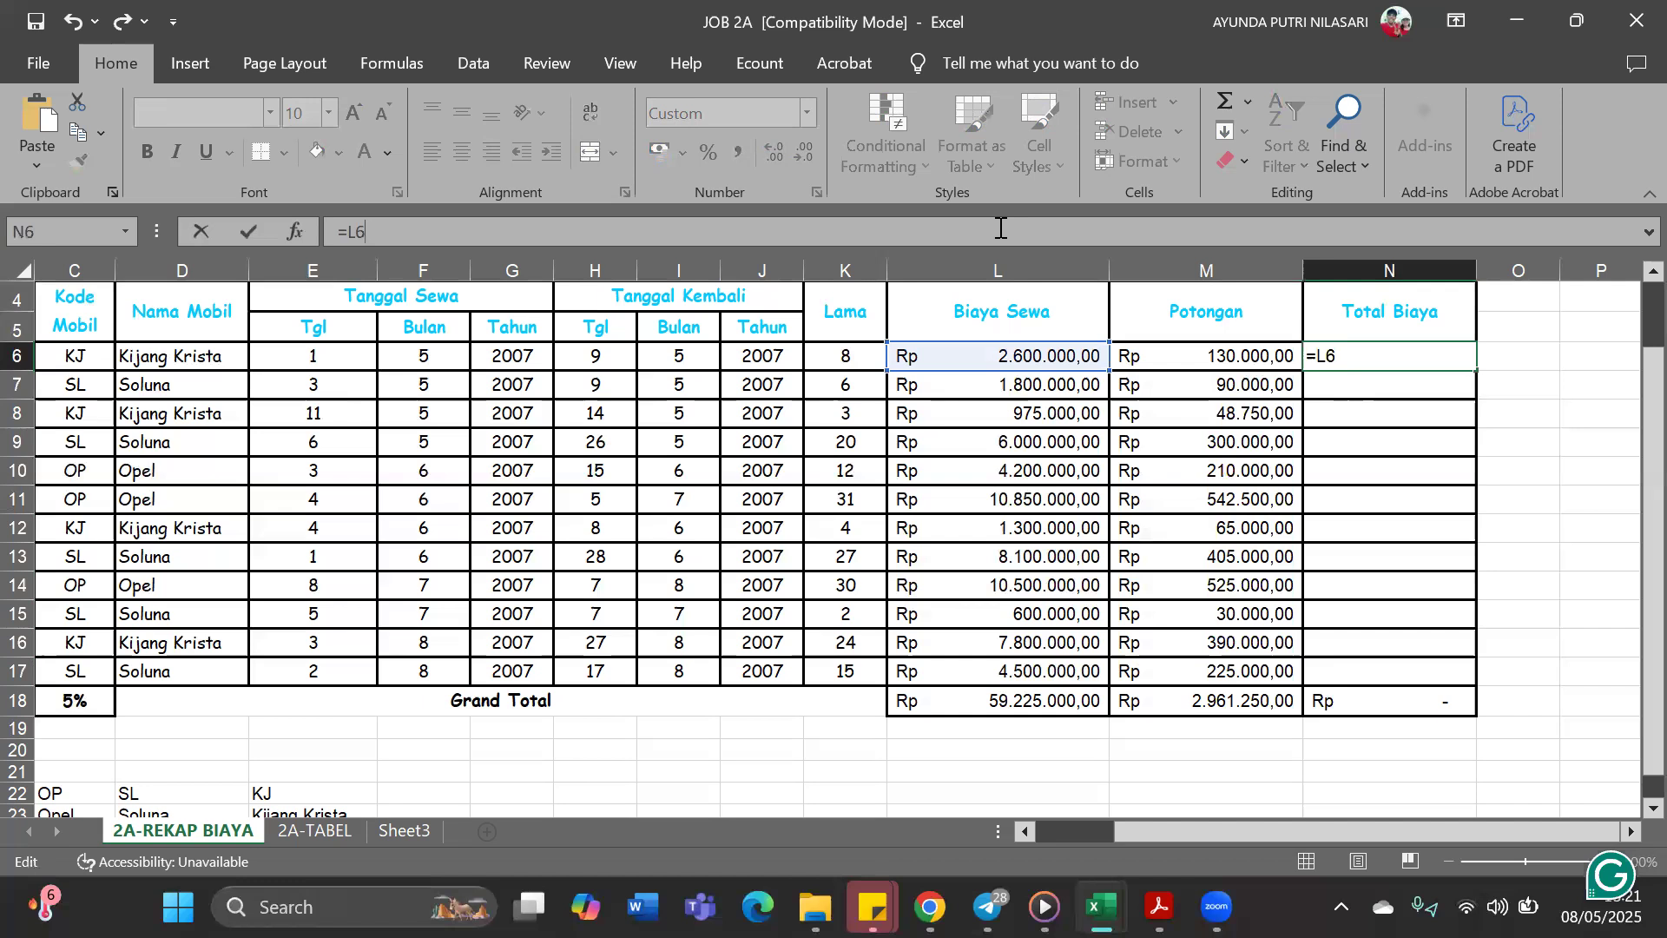
text(-)
click(1222, 359)
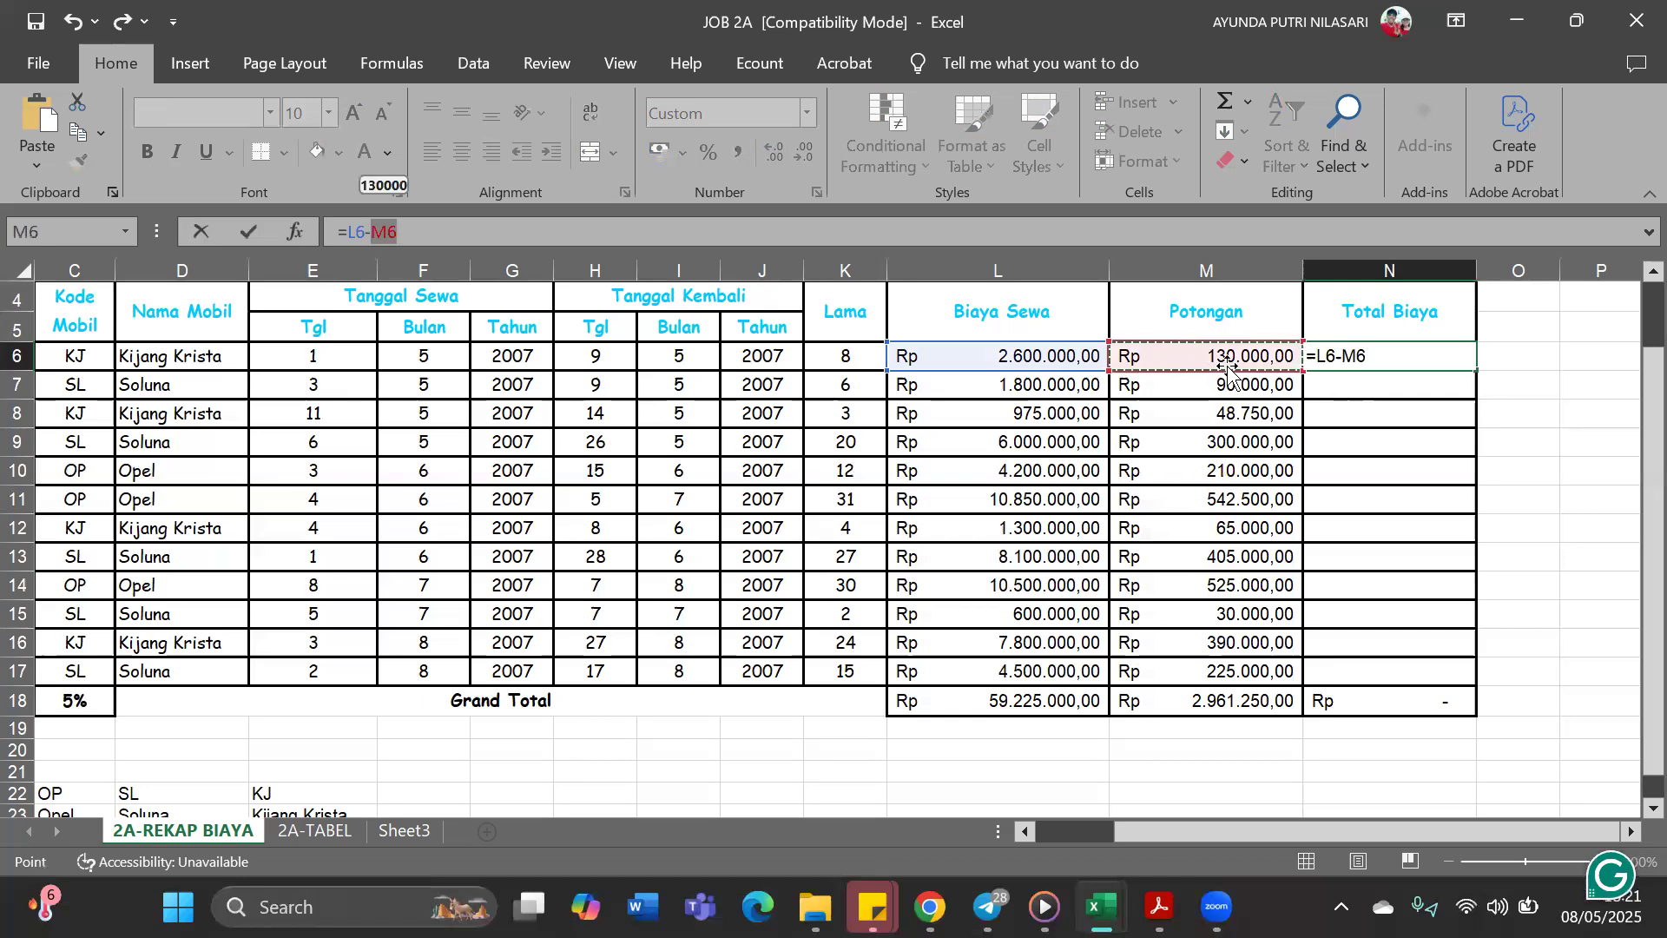
key(Return)
click(1412, 357)
drag(1476, 370, 1466, 679)
Replace the Grand Total cells L18:N18 with =SUM(L6:L17) entered in L18 and filled across to N18
drag(1034, 702, 1385, 705)
key(Delete)
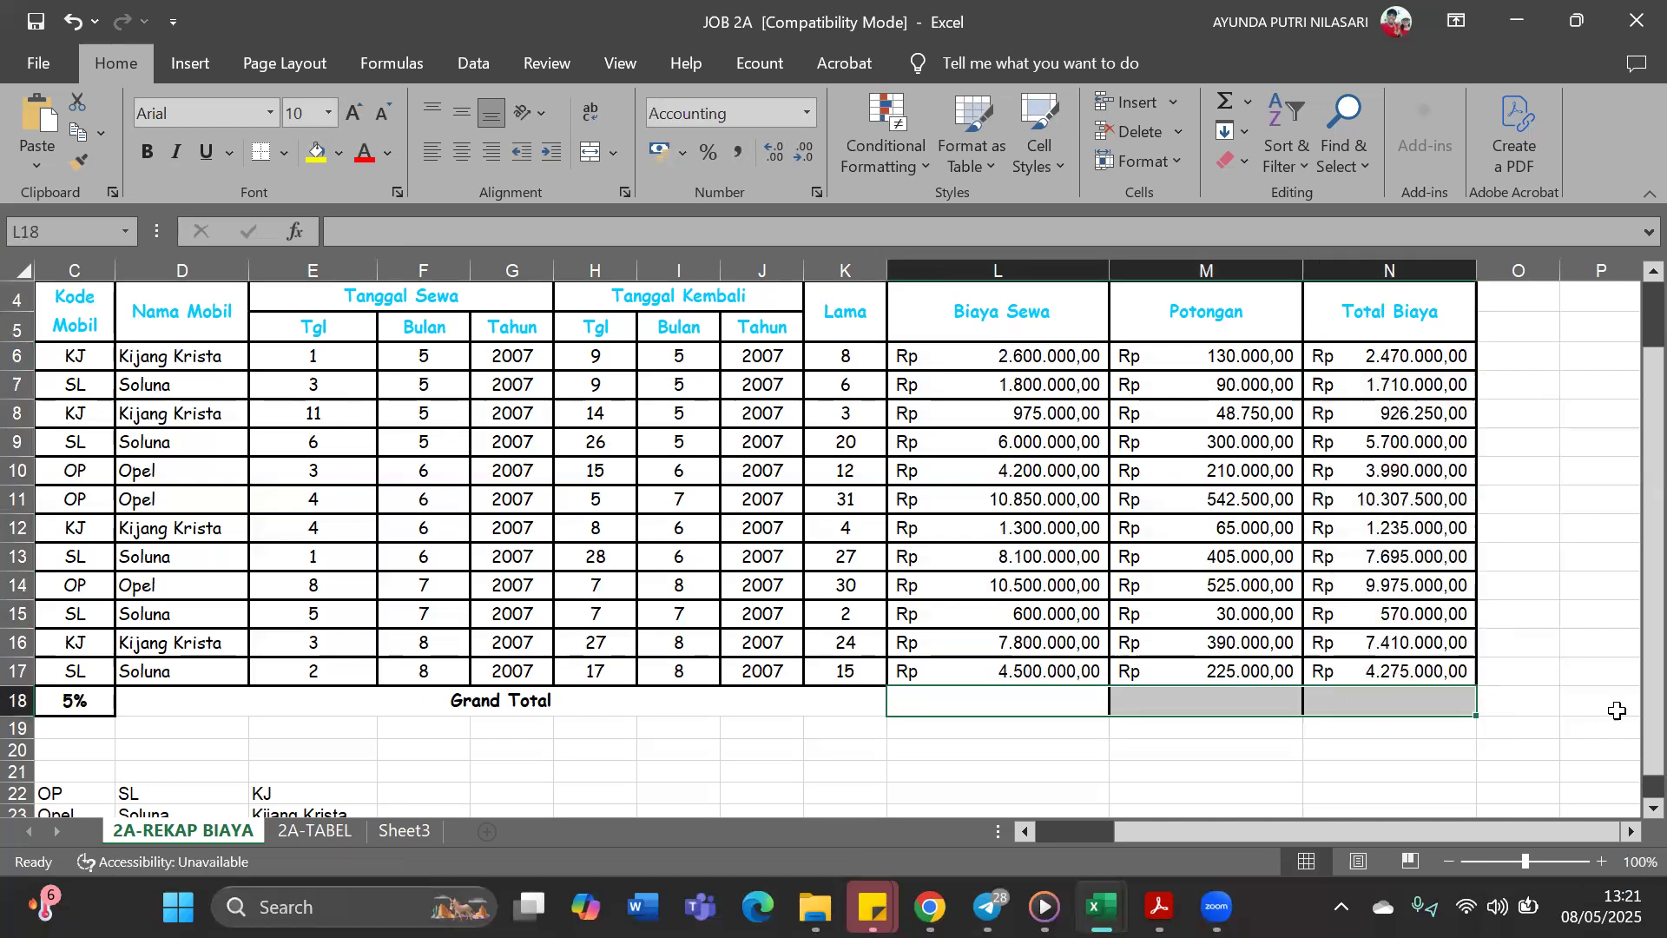
click(1099, 710)
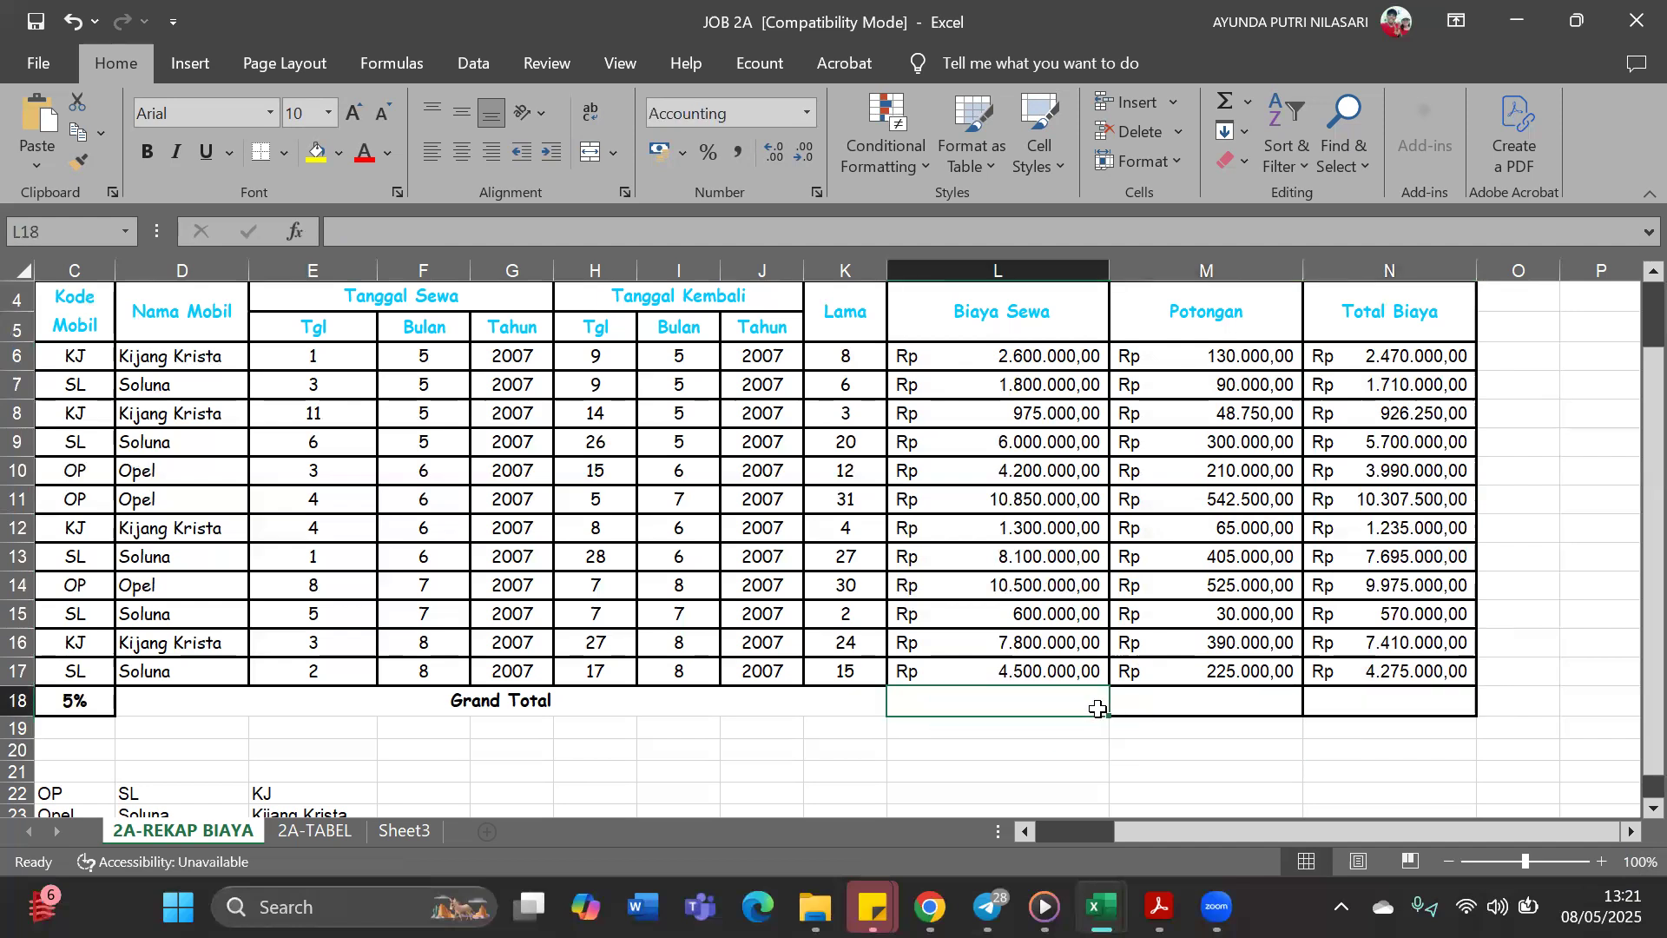
text(=S)
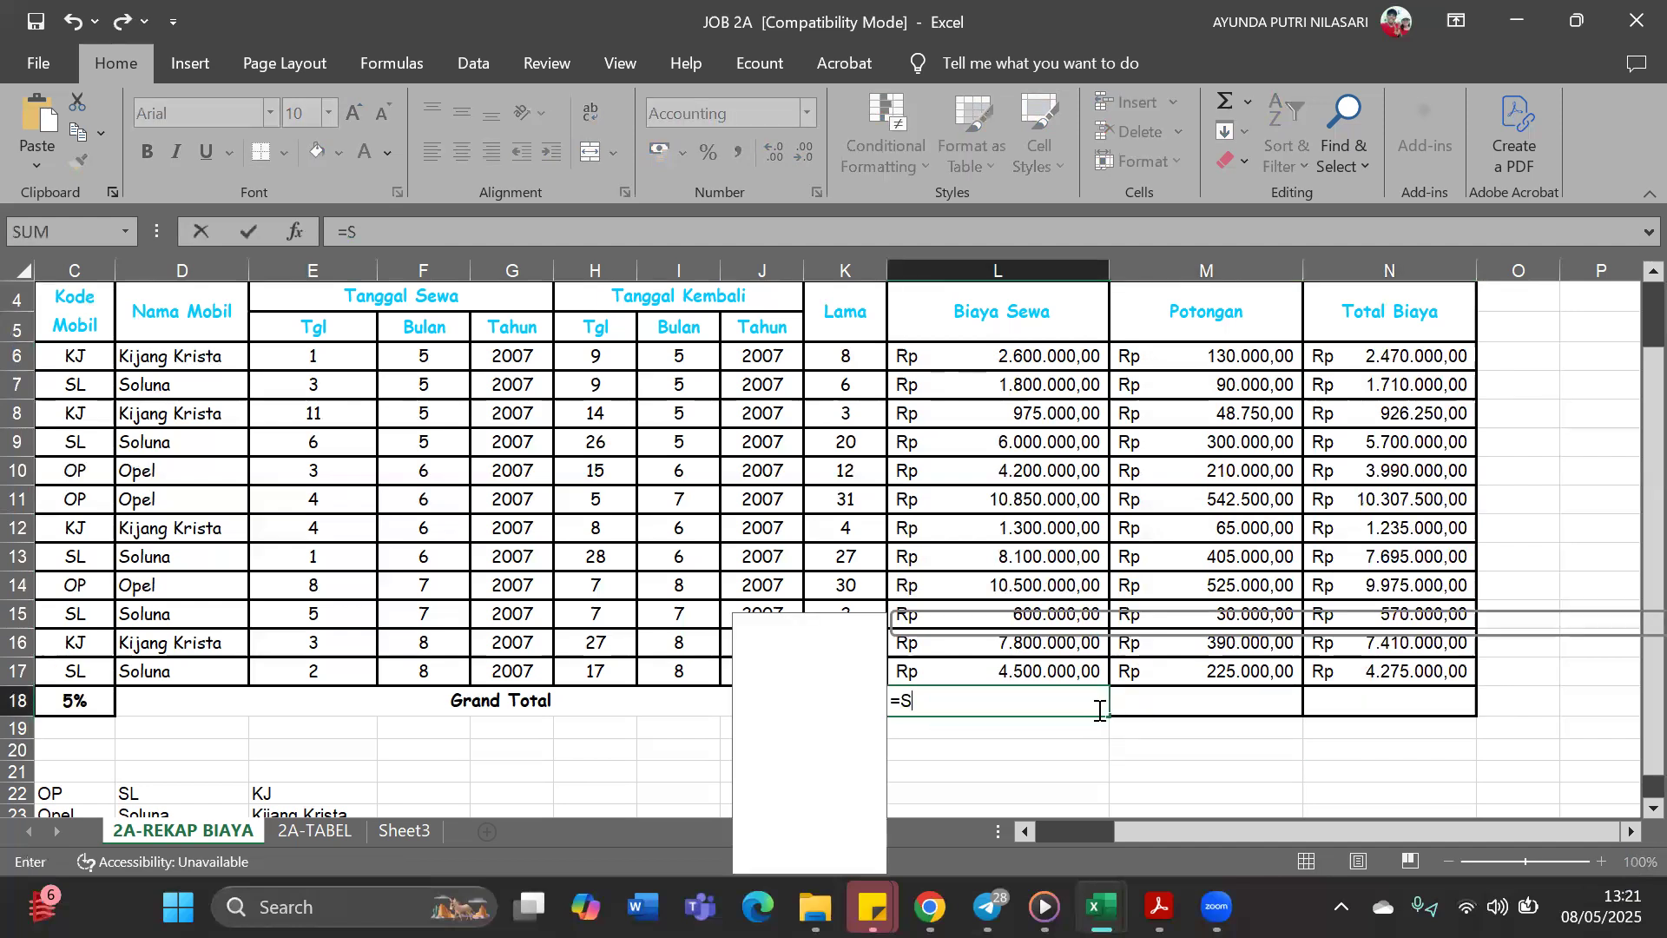
text(UM()
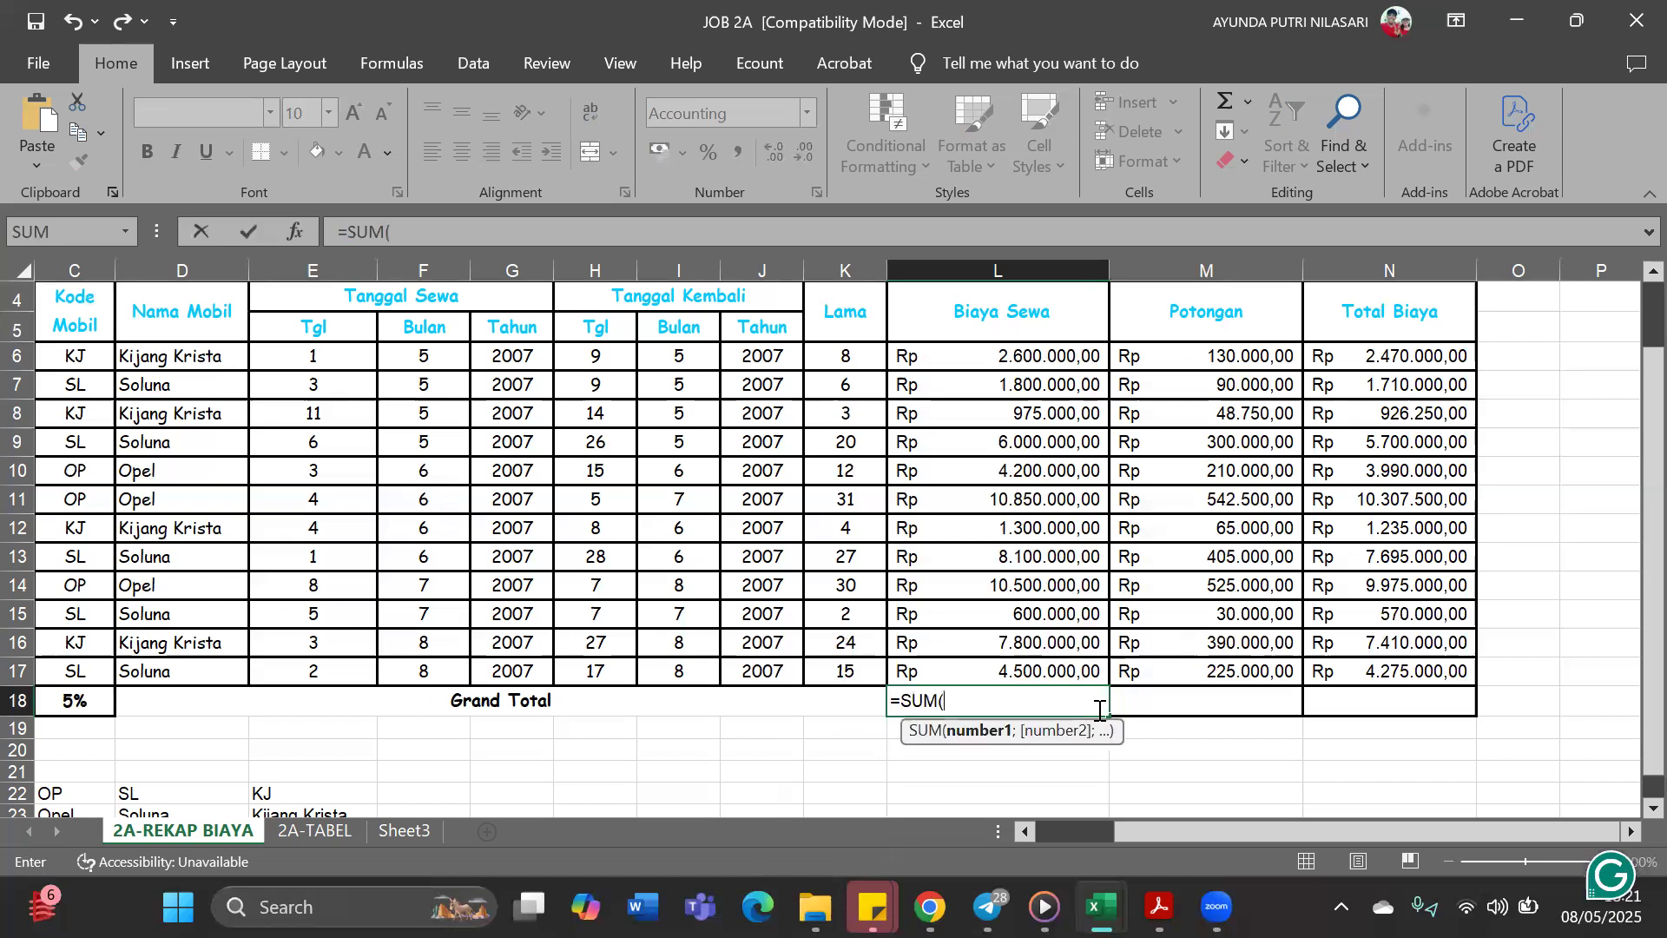
drag(1078, 353, 1091, 676)
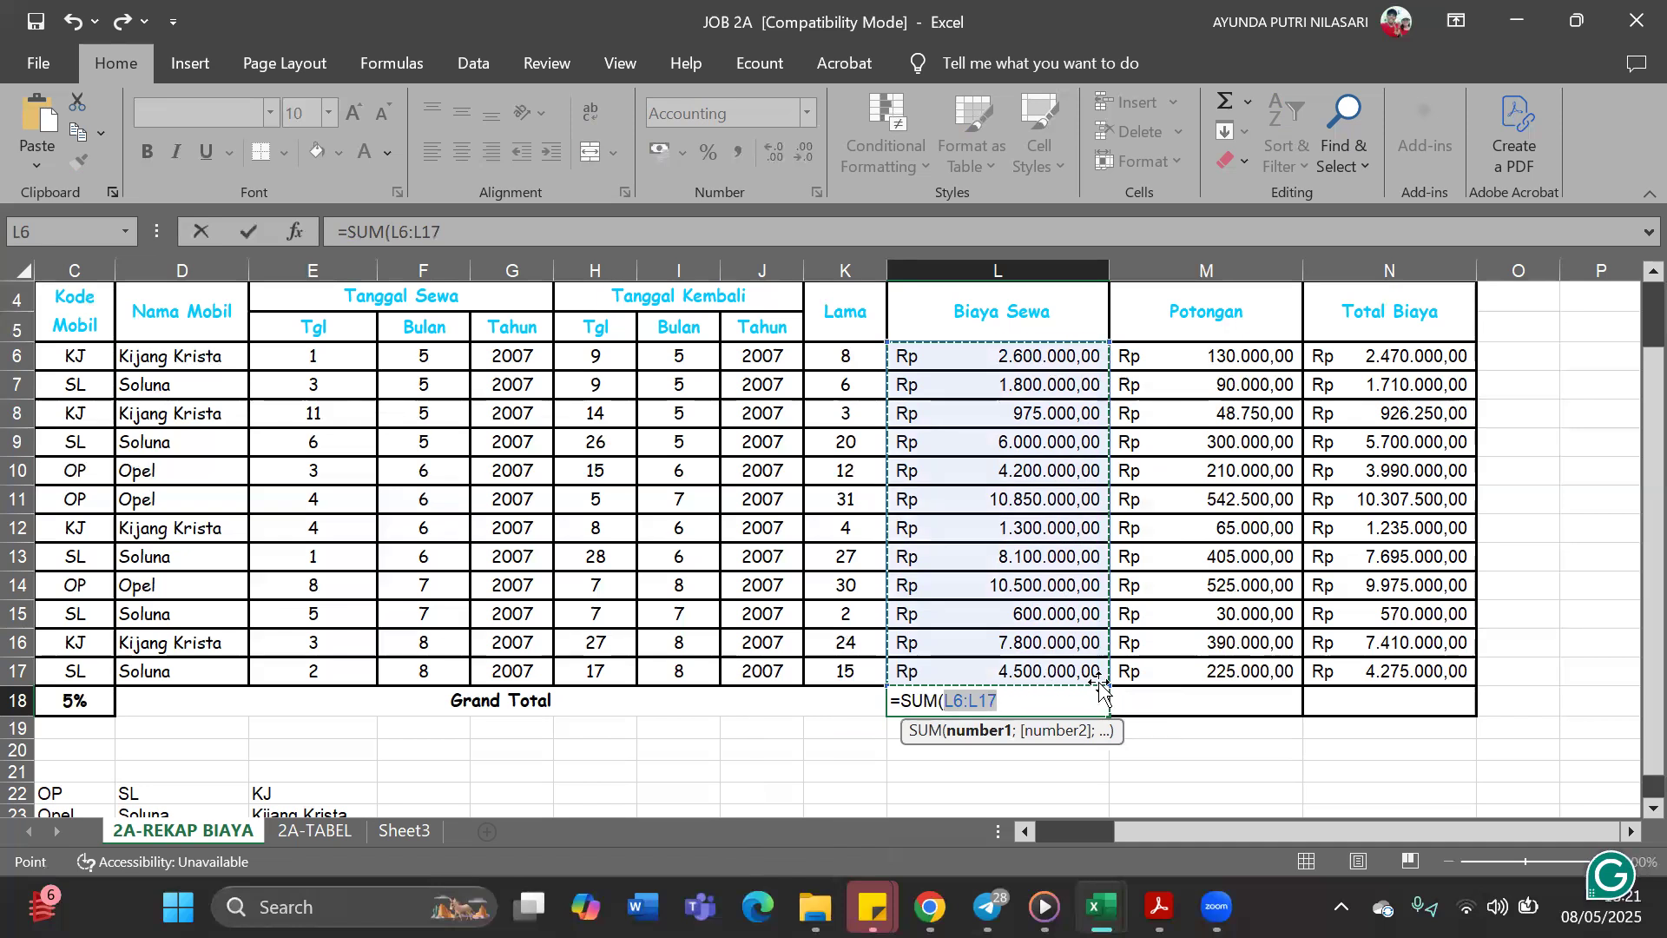
text())
key(ctrl+Return)
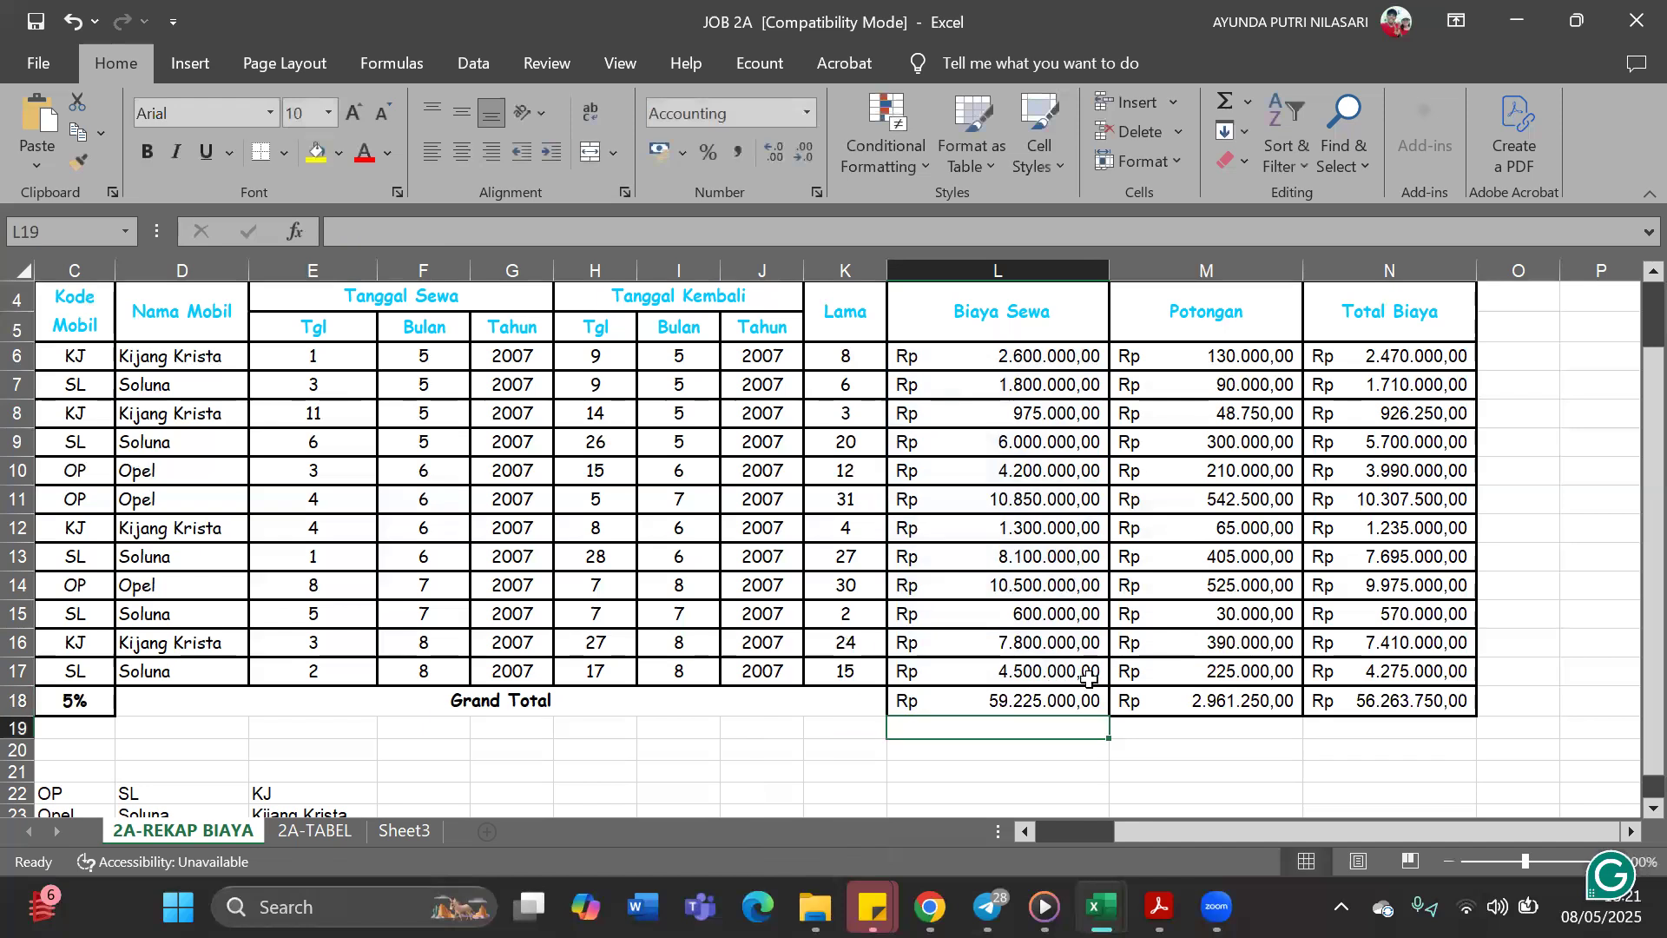
drag(1114, 717, 1629, 705)
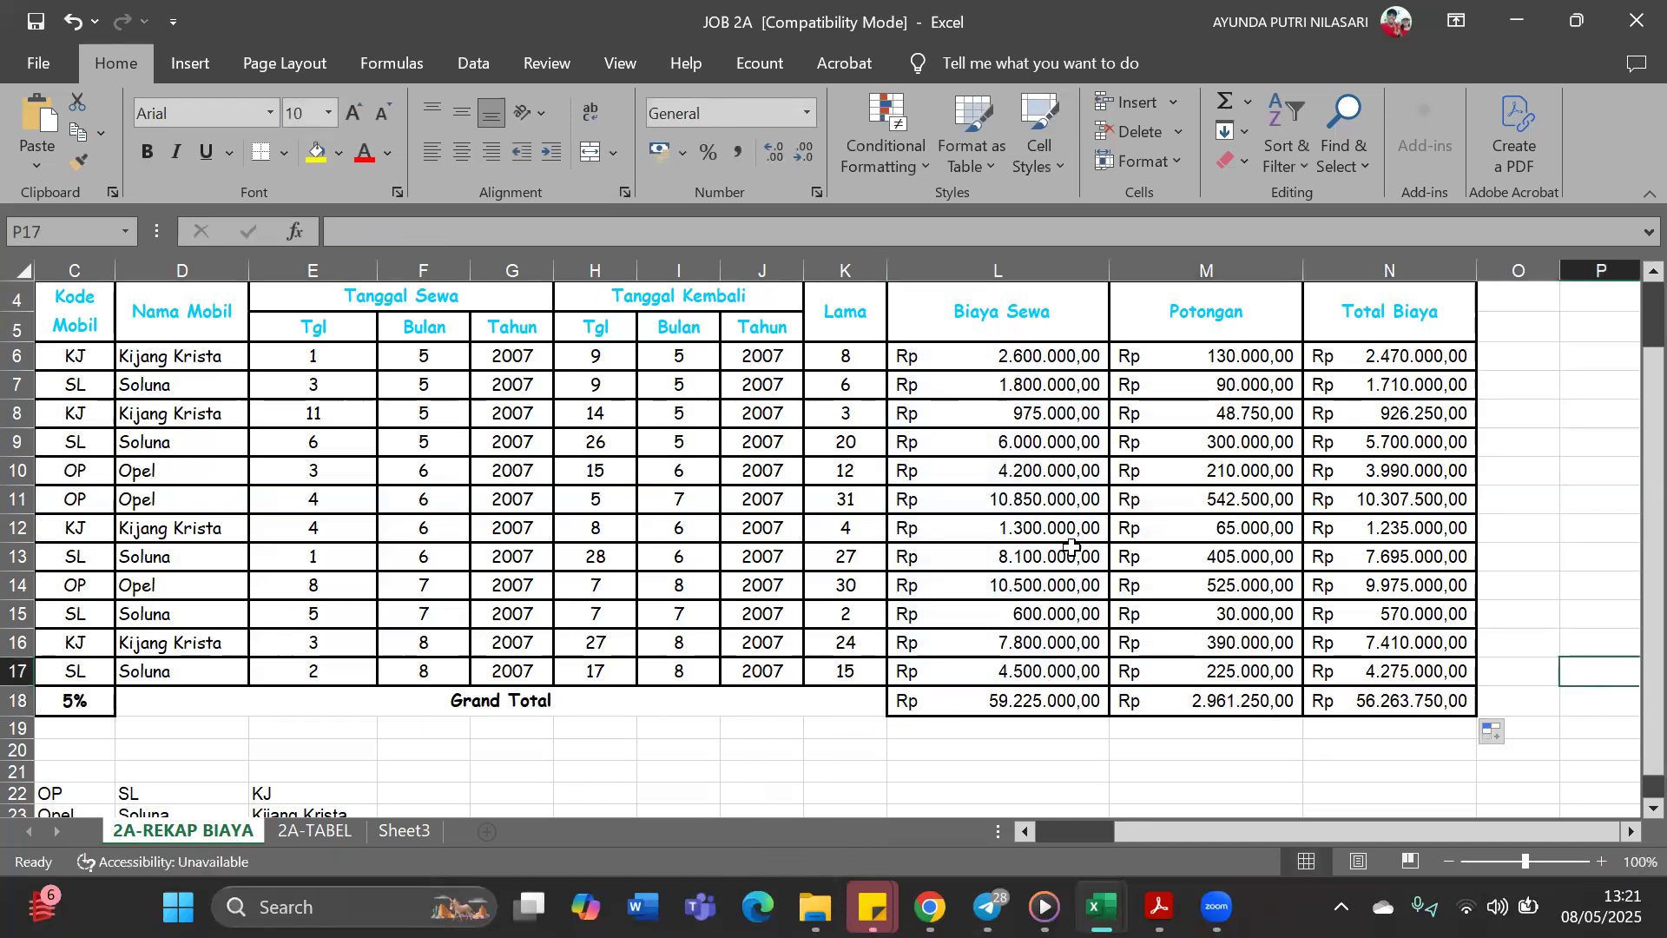
Review the DATE formula behind the rental duration in K6
scroll(1085, 547, up, 1)
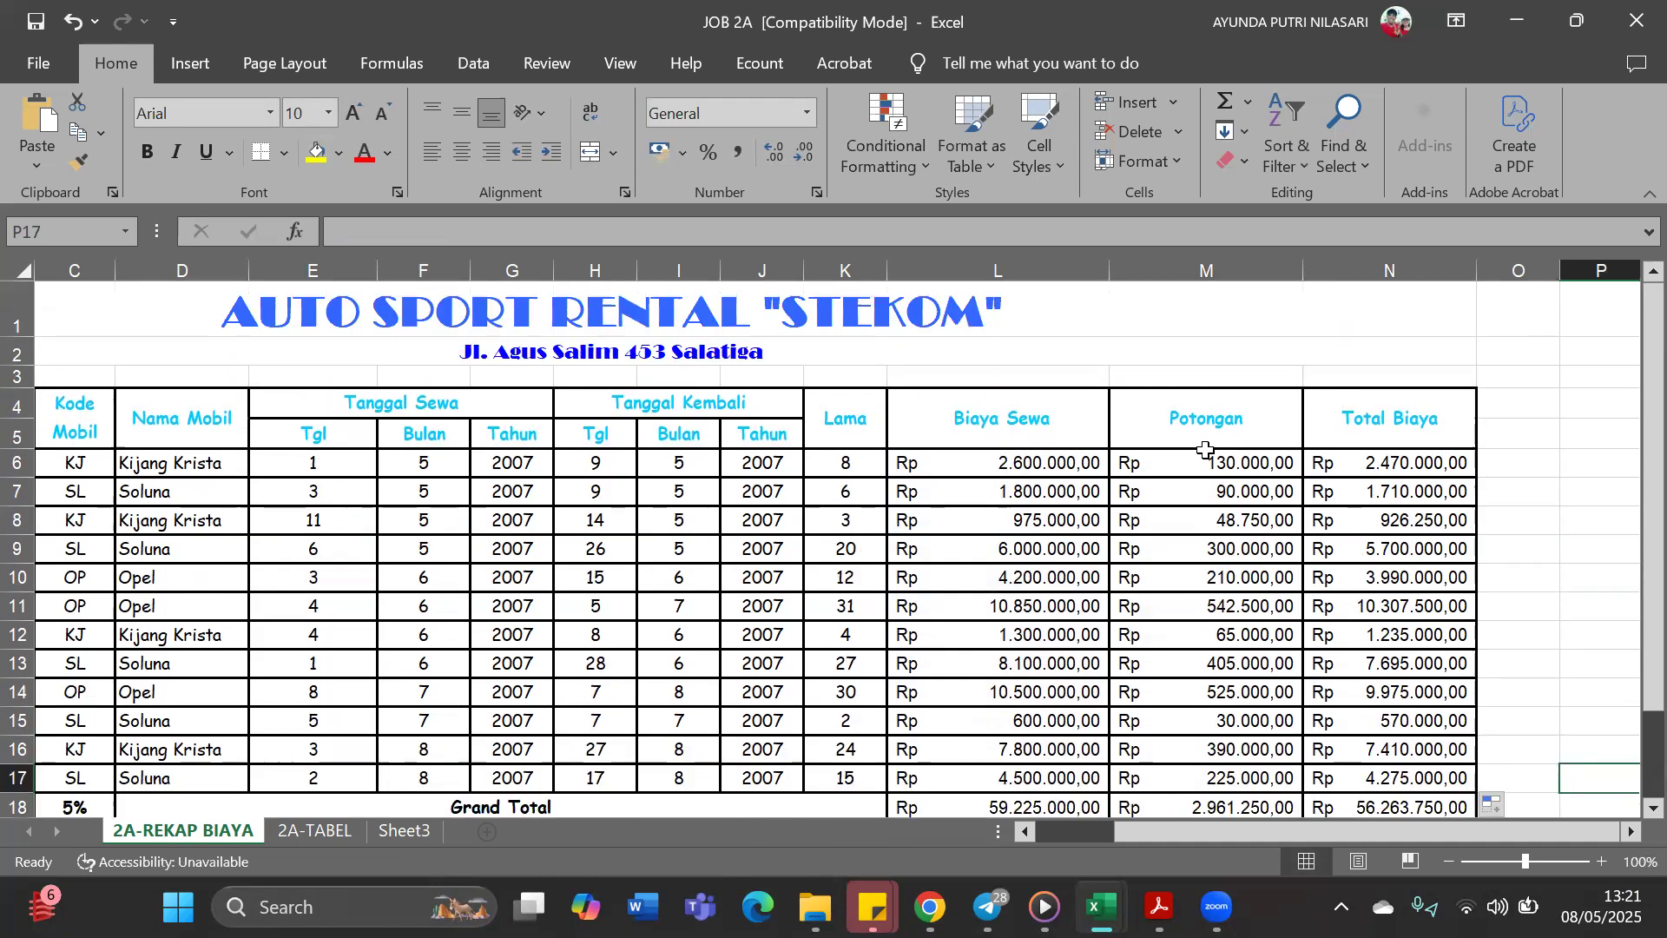
click(854, 462)
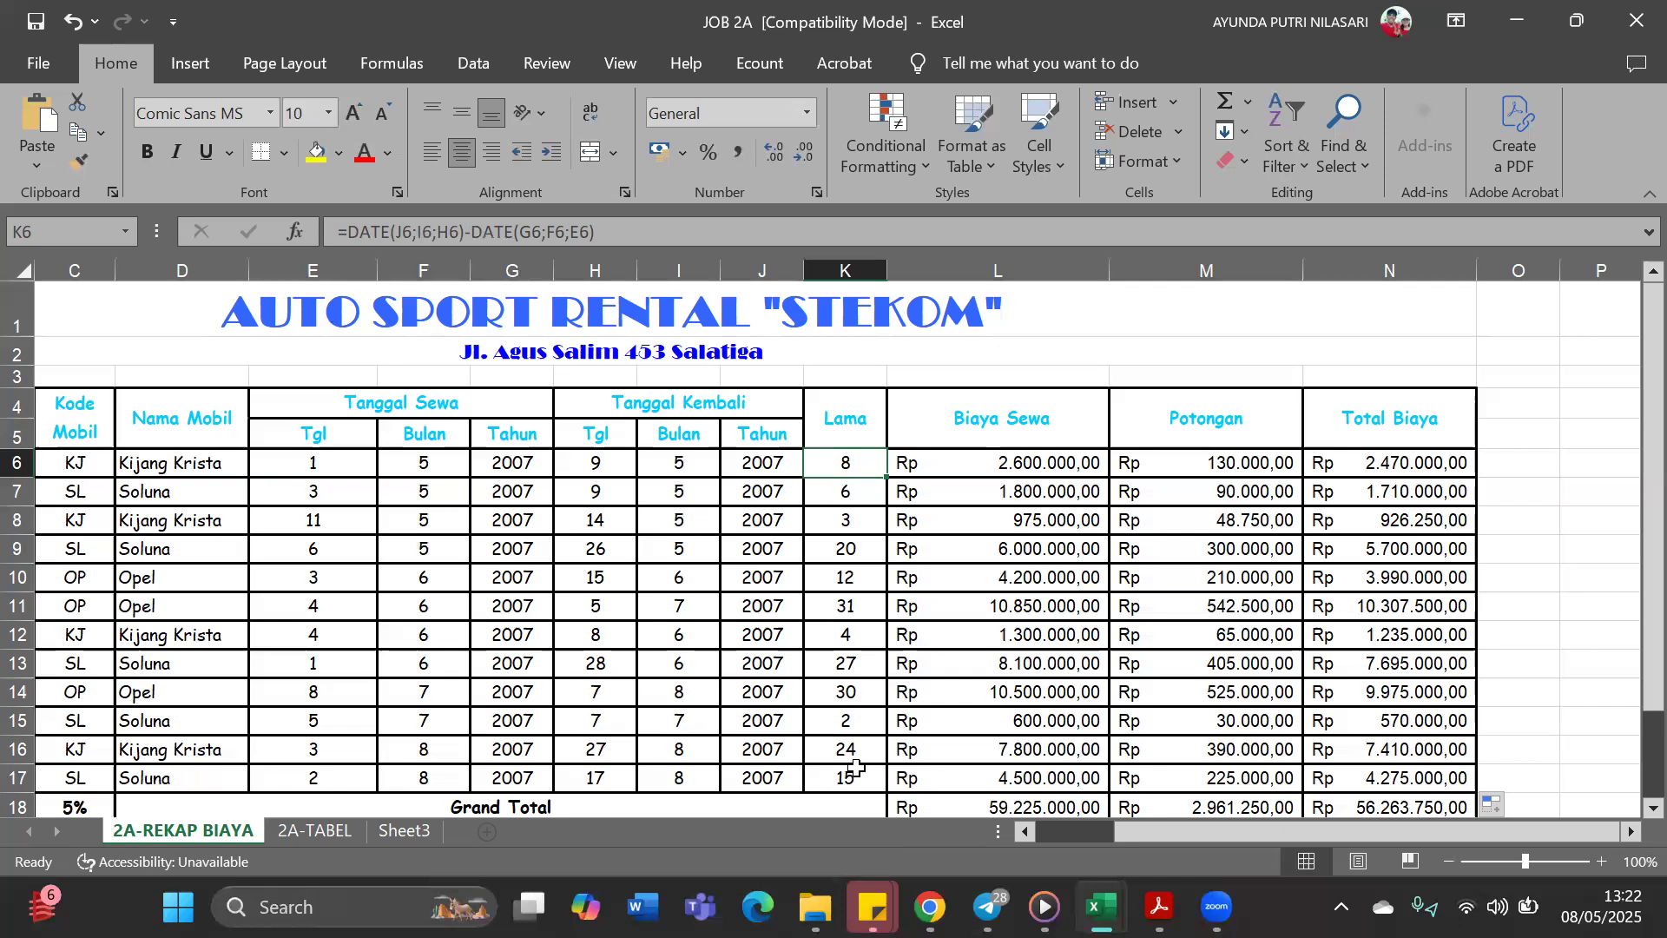
Review the HLOOKUP formula behind the Biaya Sewa value in L6 against the lookup table below the recap
click(1049, 455)
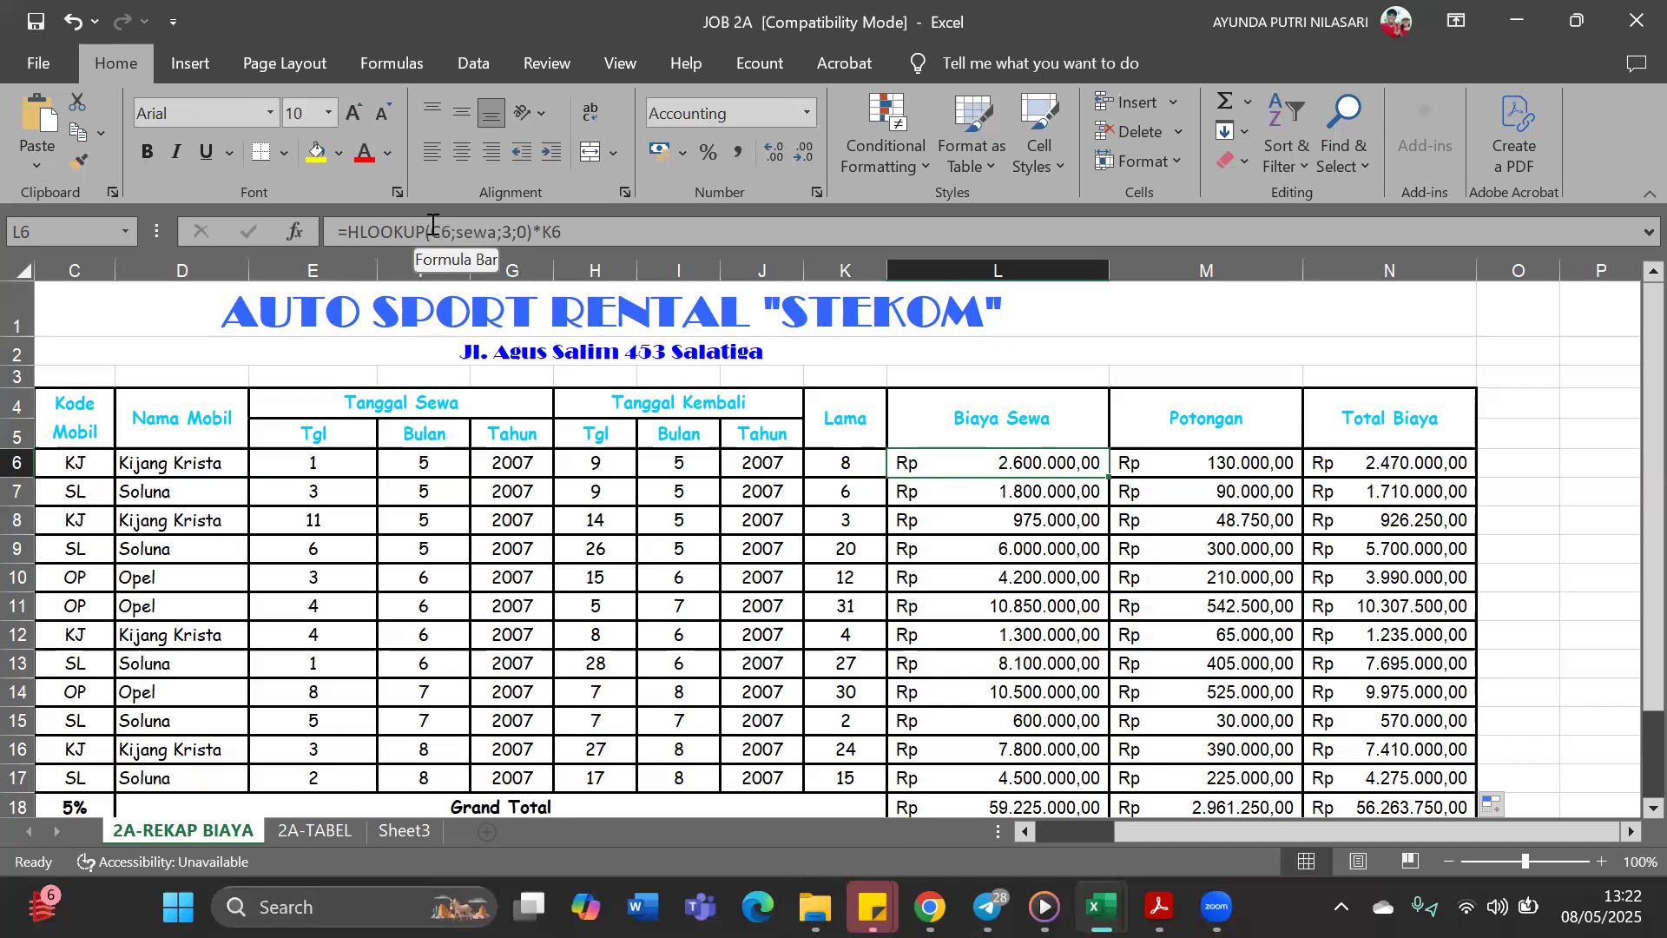
click(460, 230)
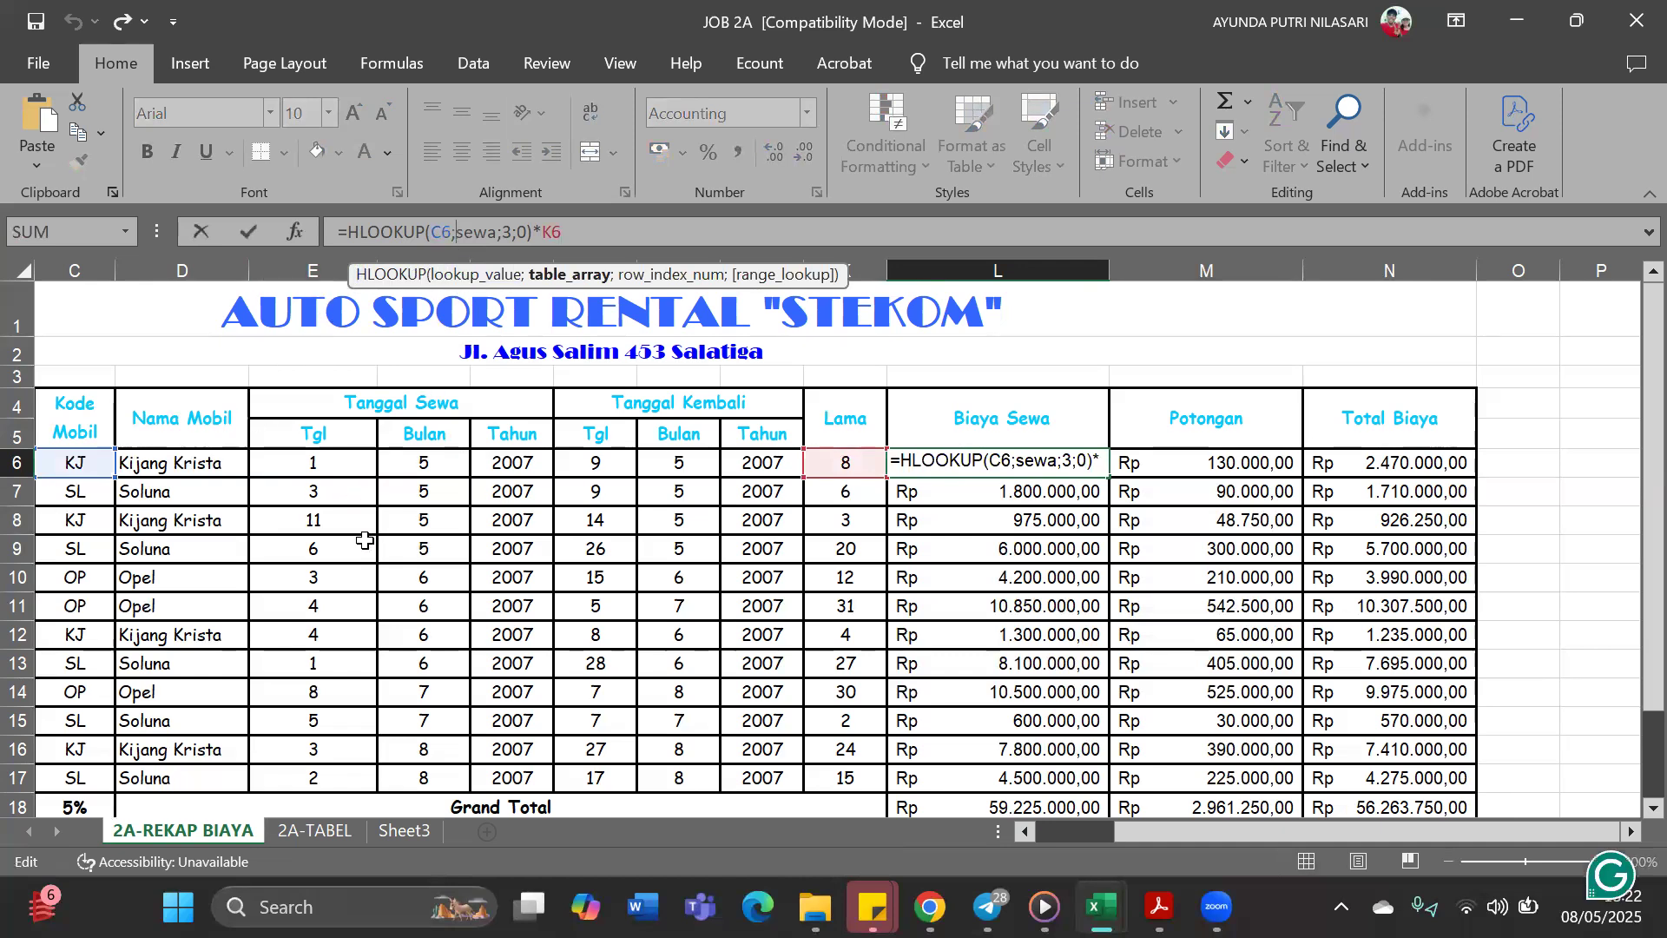
scroll(356, 692, down, 2)
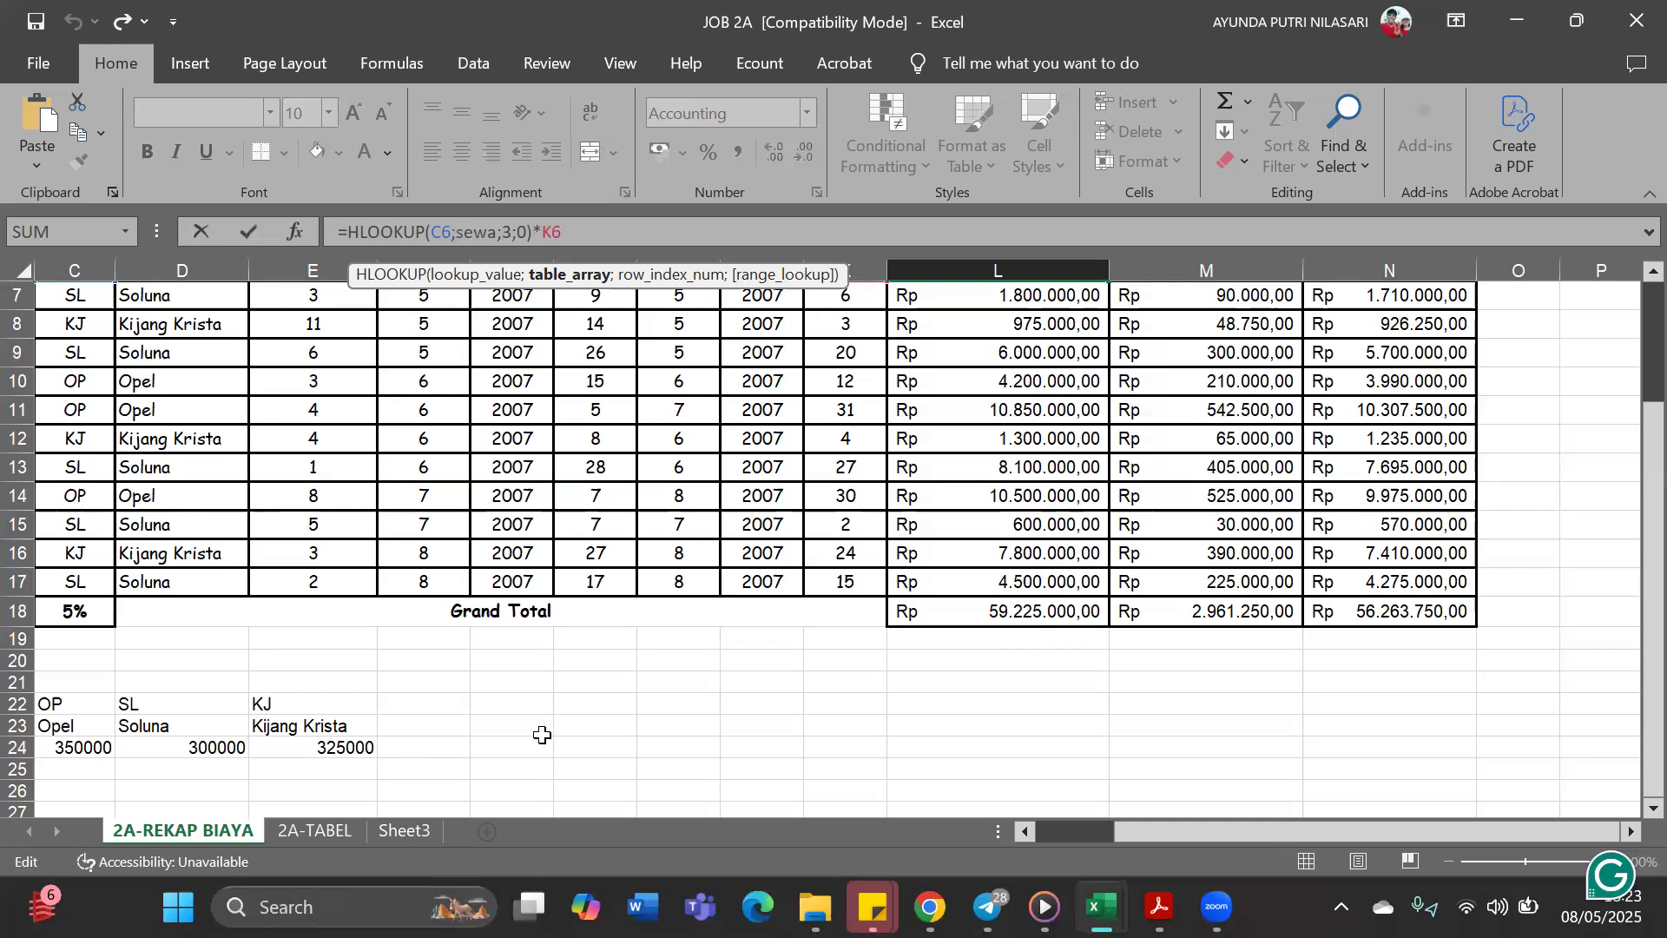
scroll(539, 729, up, 2)
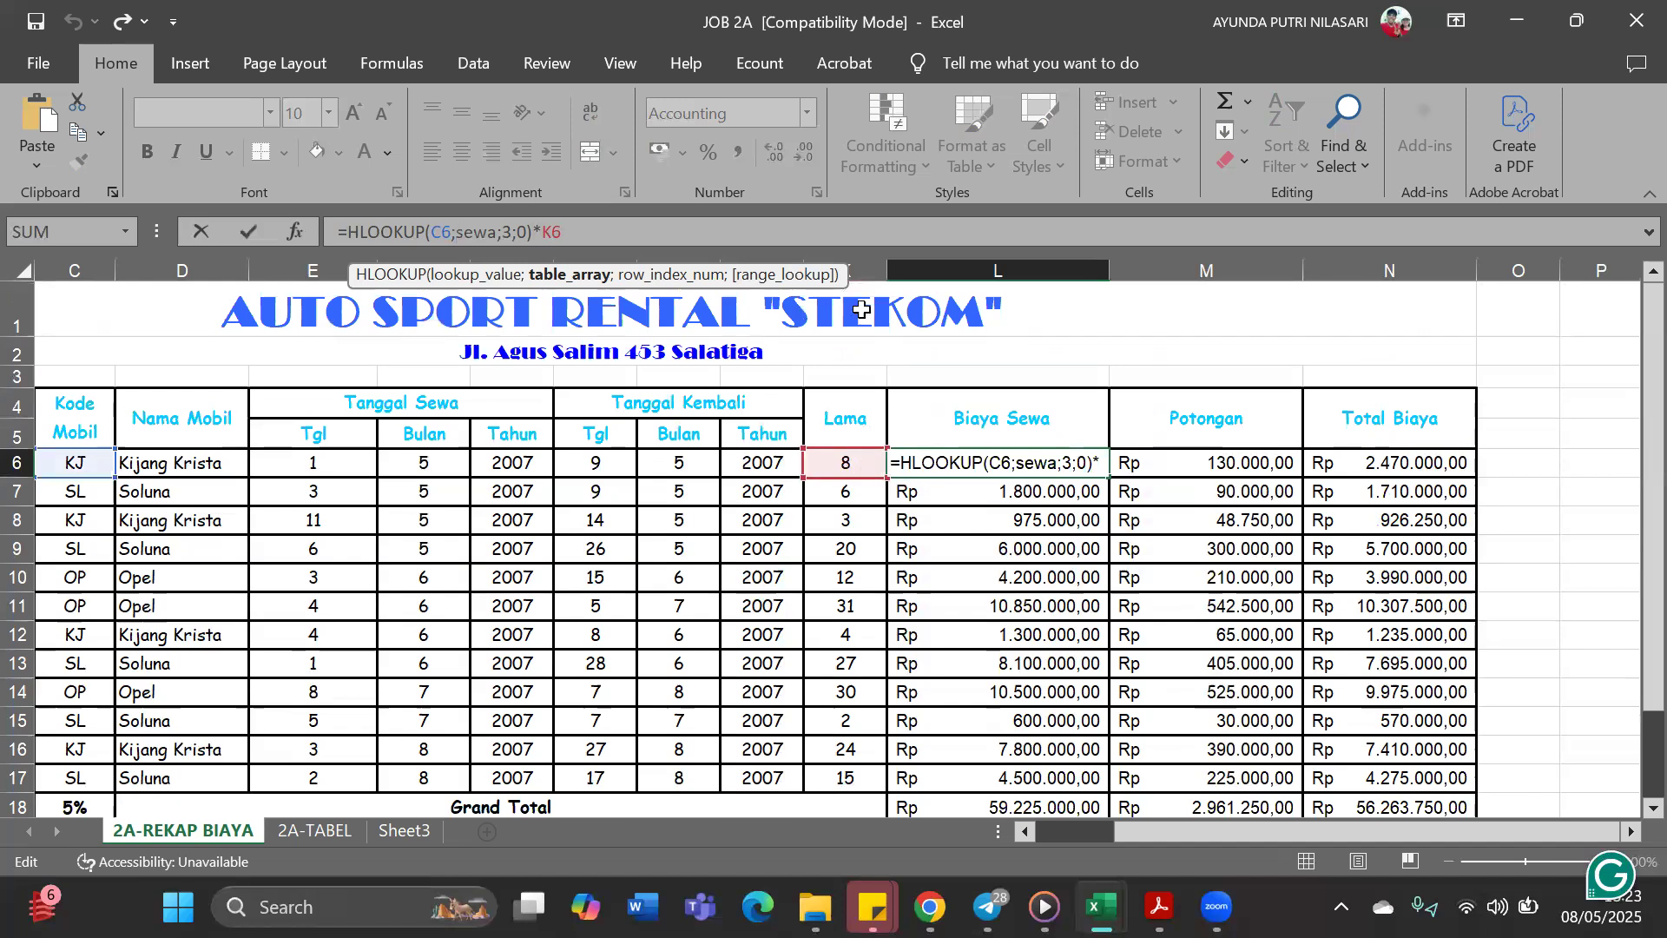
click(1078, 519)
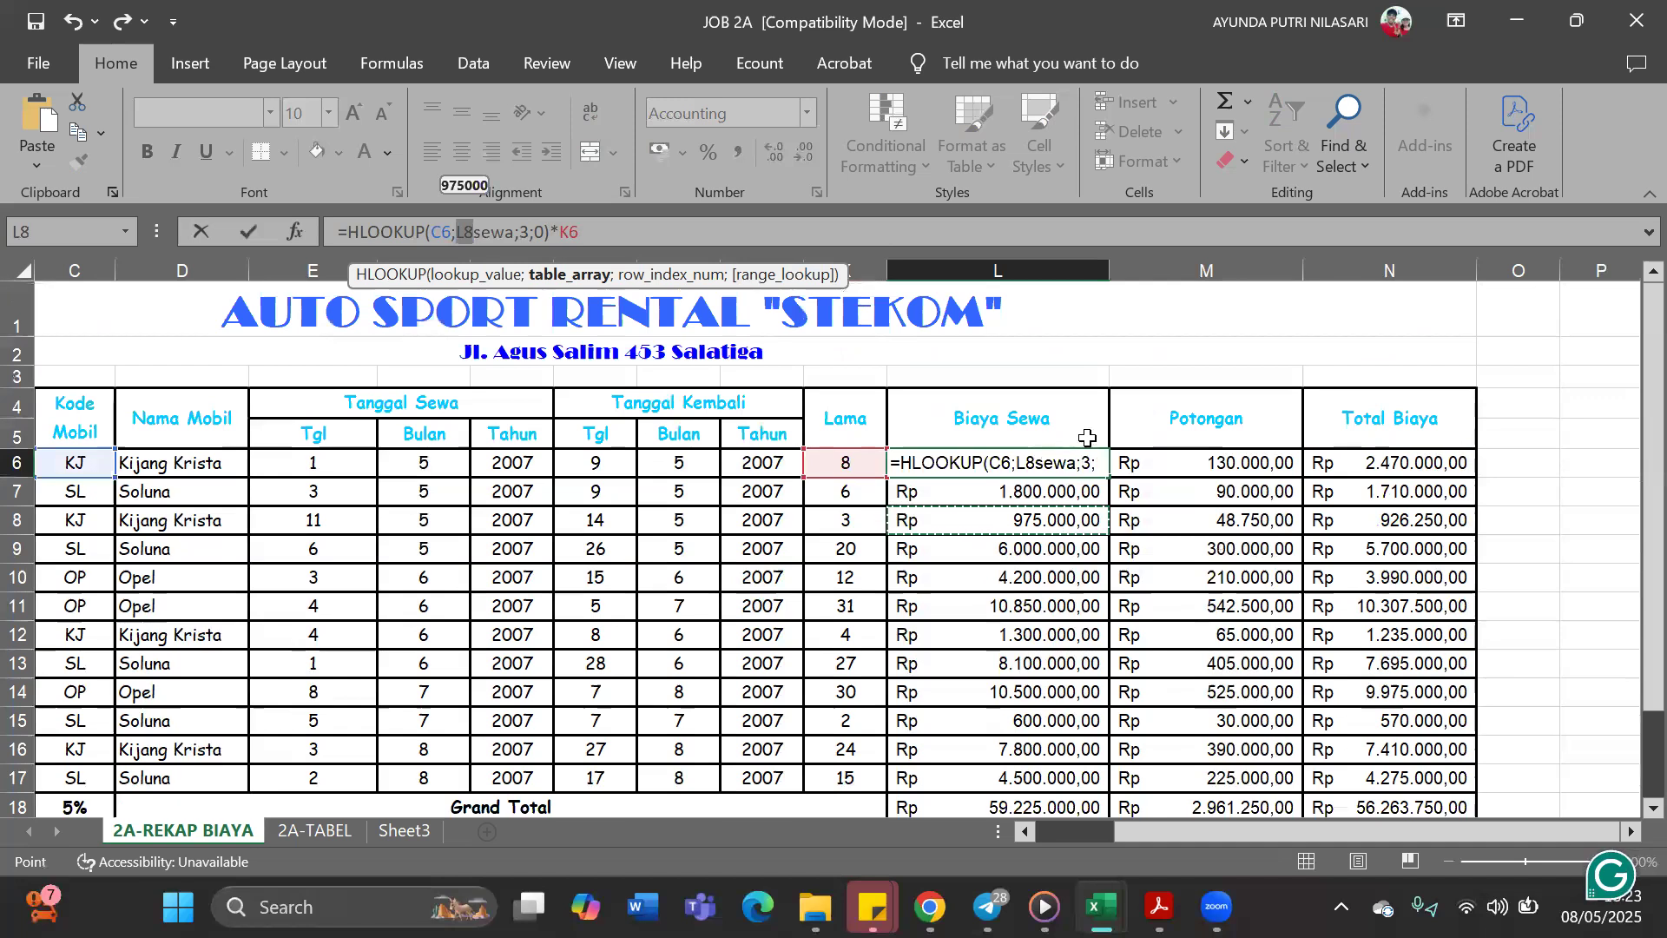
key(BackSpace)
key(Return)
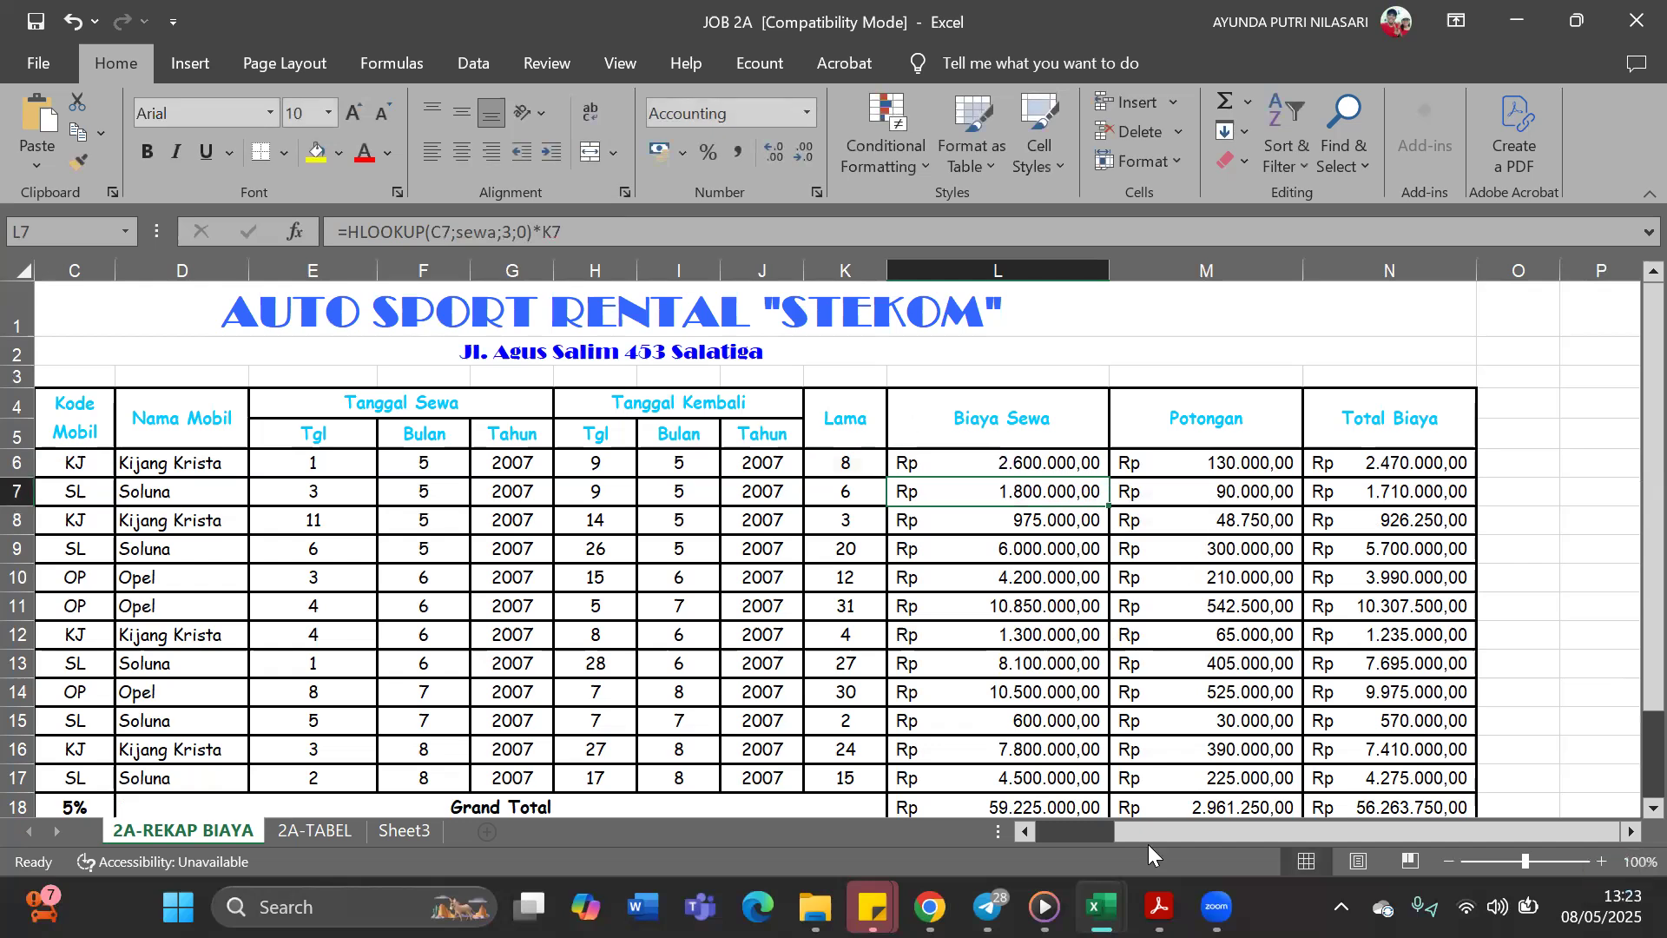
Review the Potongan formula in M6 against its absolute reference to the discount percentage in C18
click(1232, 460)
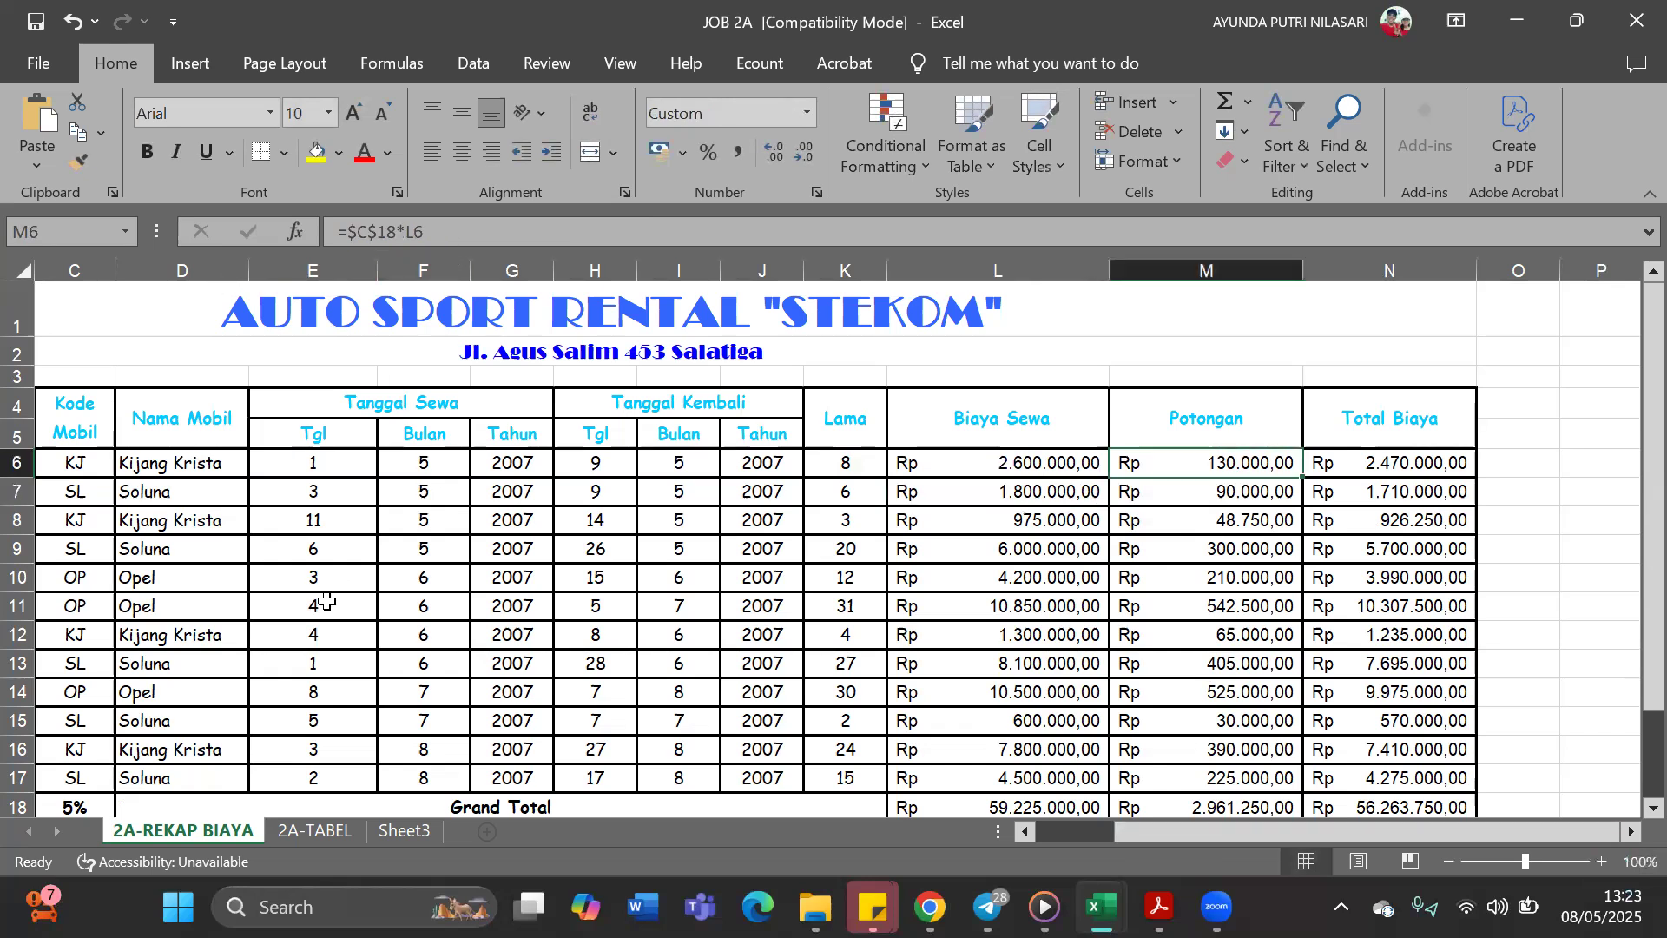
scroll(321, 595, down, 1)
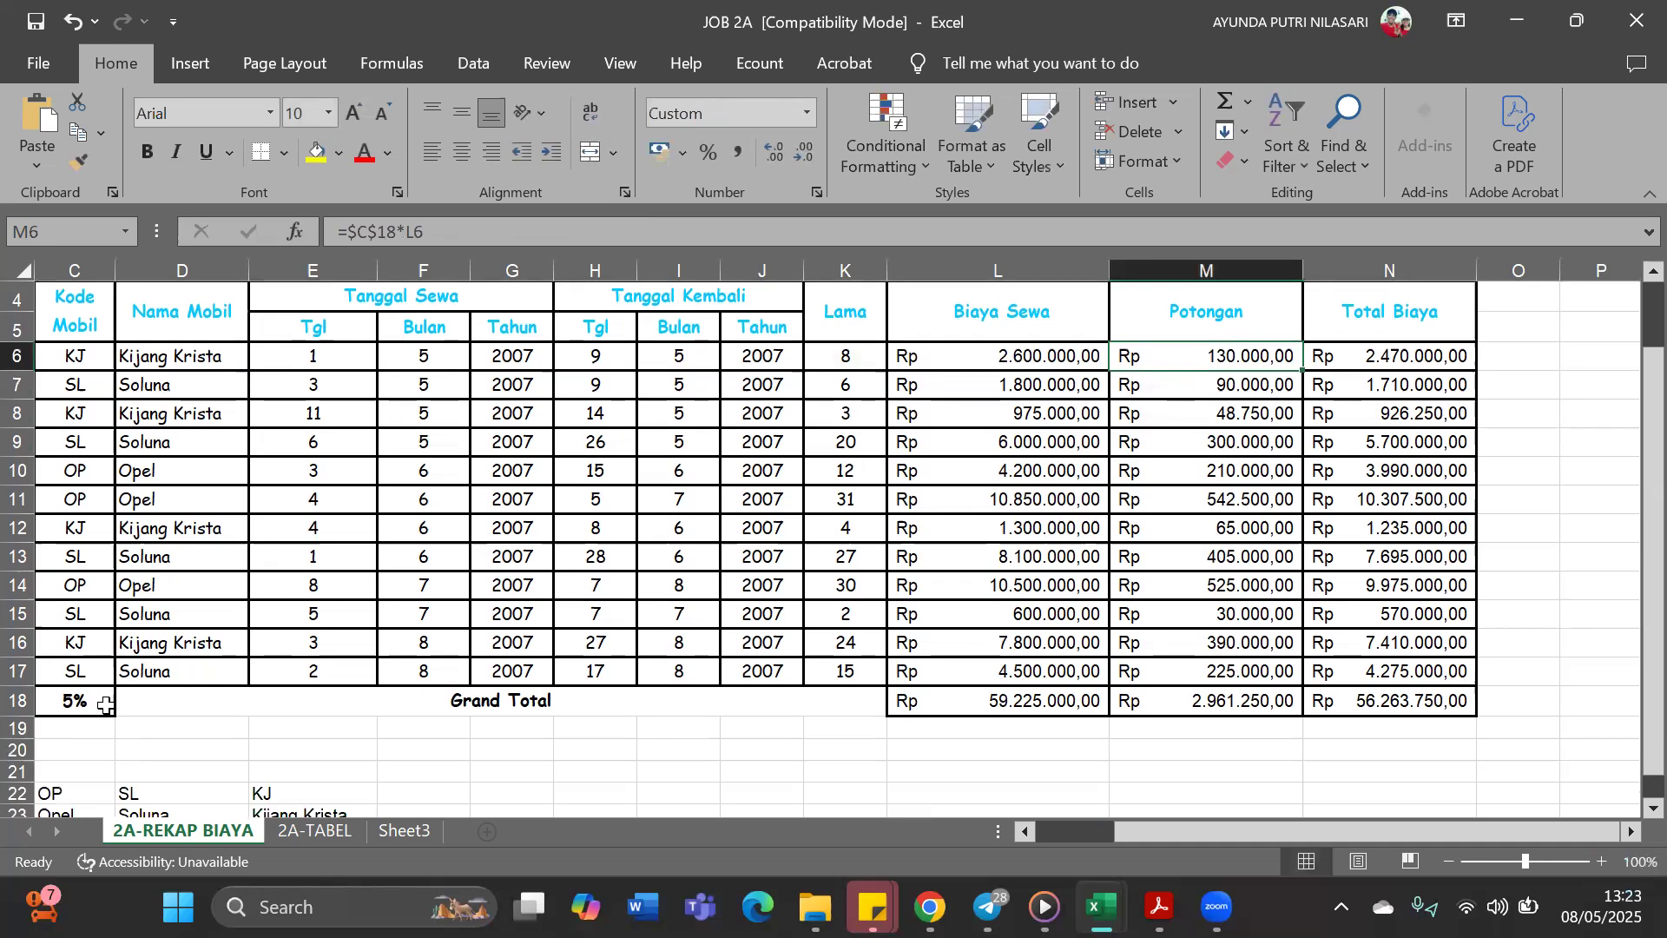
scroll(1025, 486, up, 1)
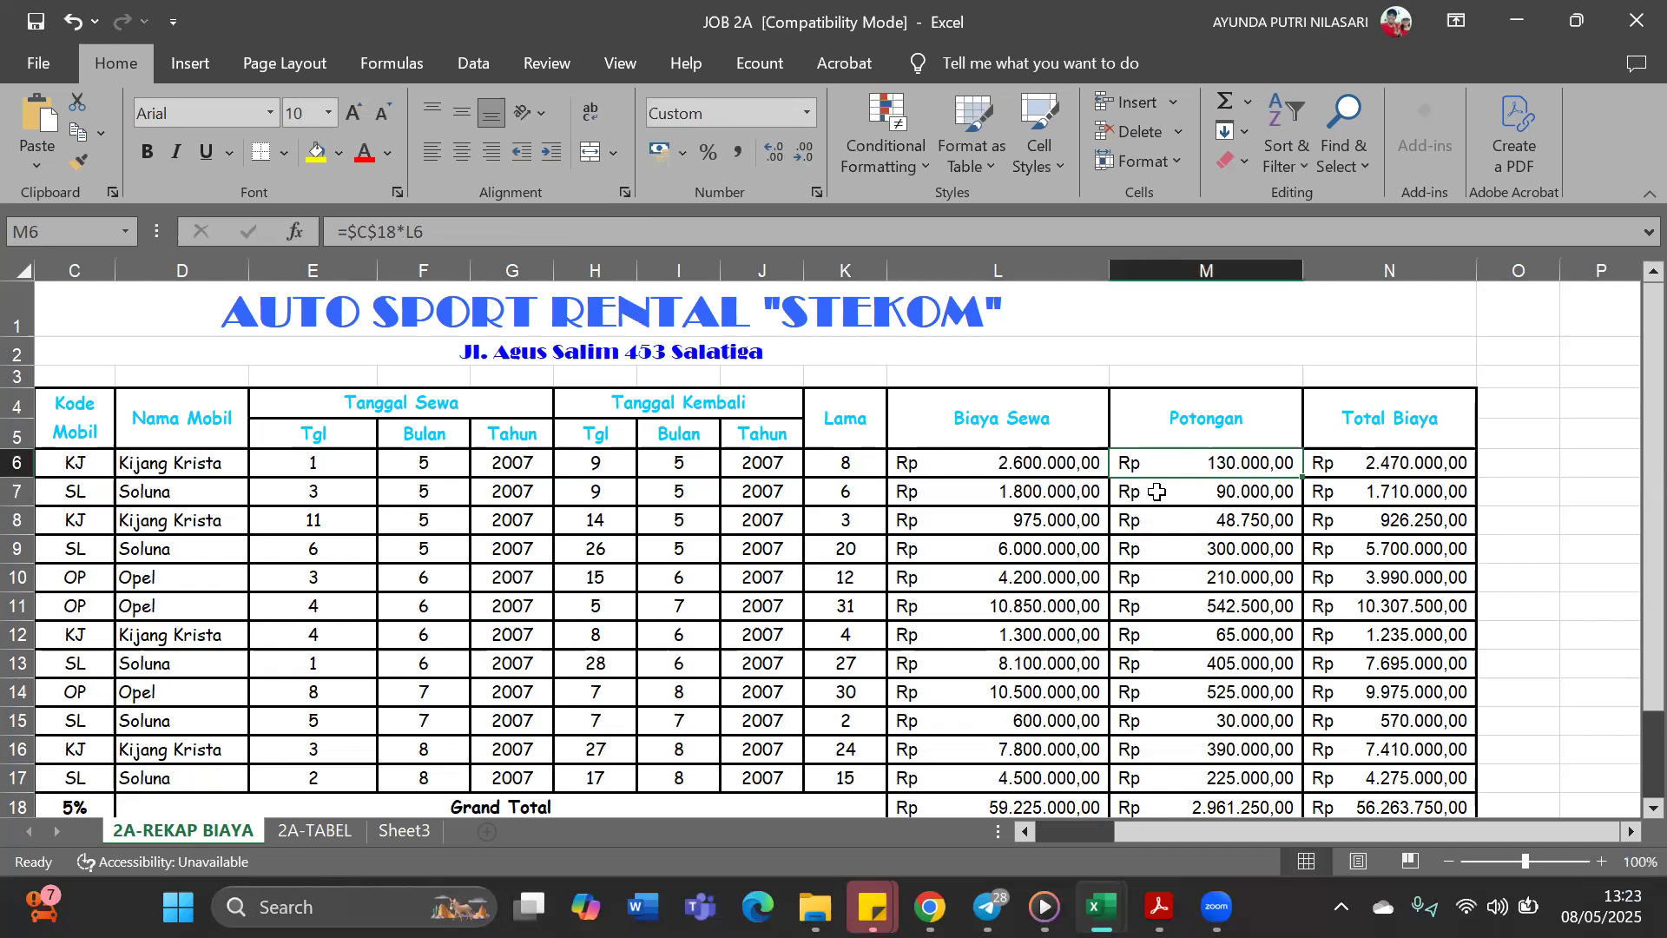
scroll(1319, 625, down, 2)
scroll(1323, 652, up, 2)
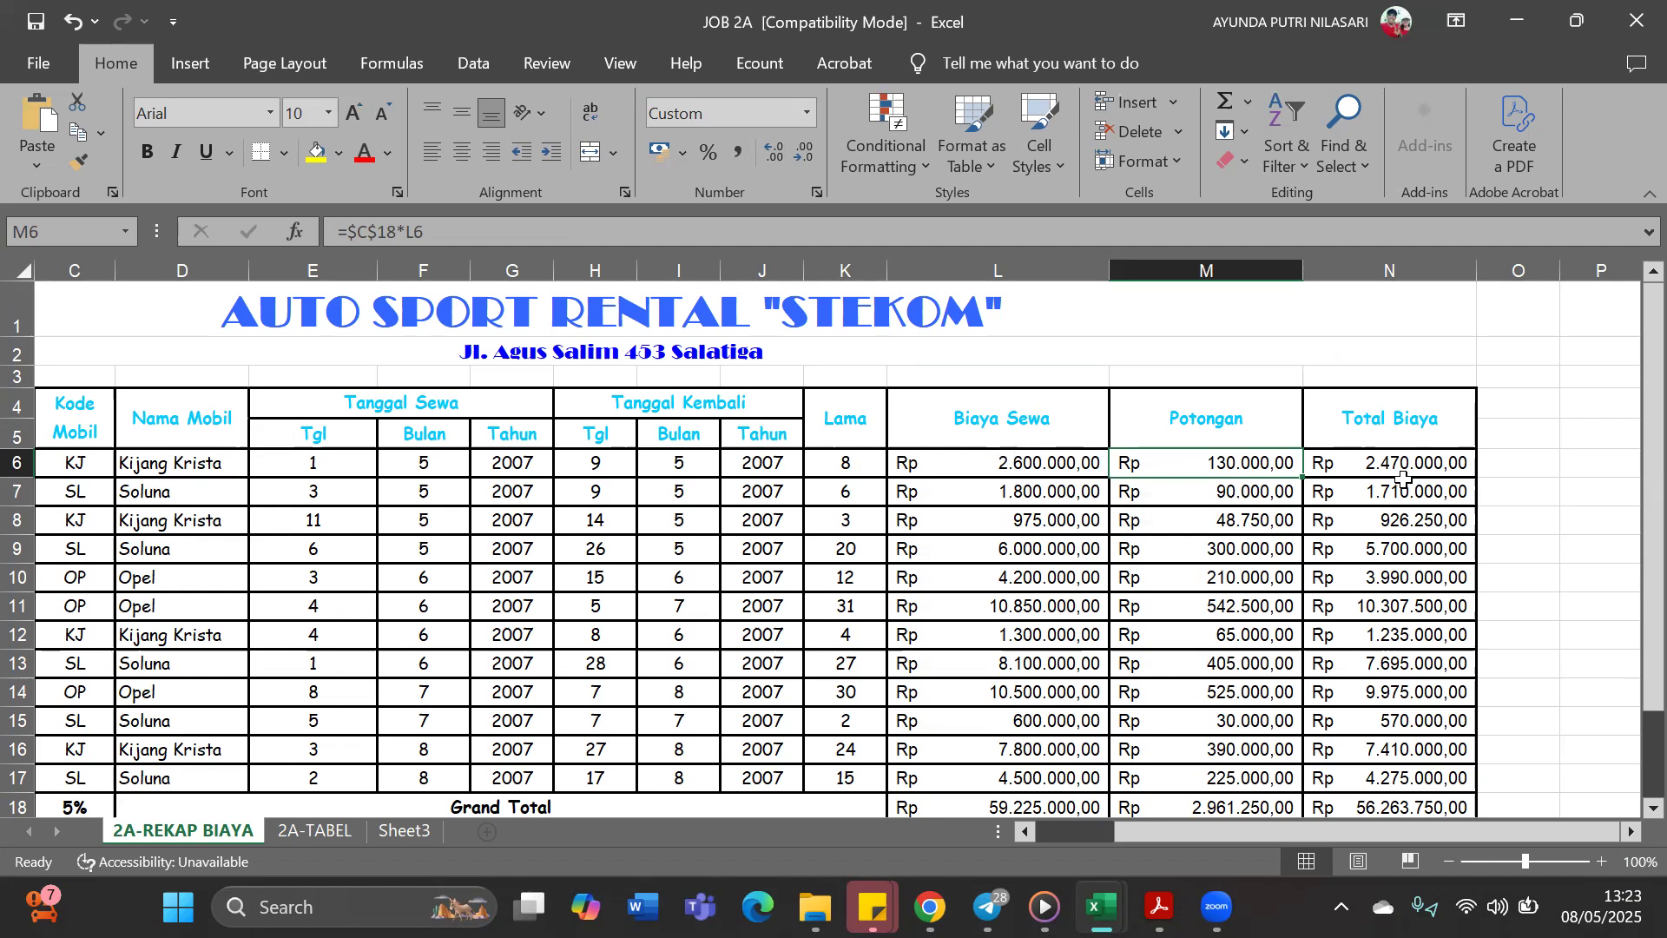
scroll(1459, 479, down, 1)
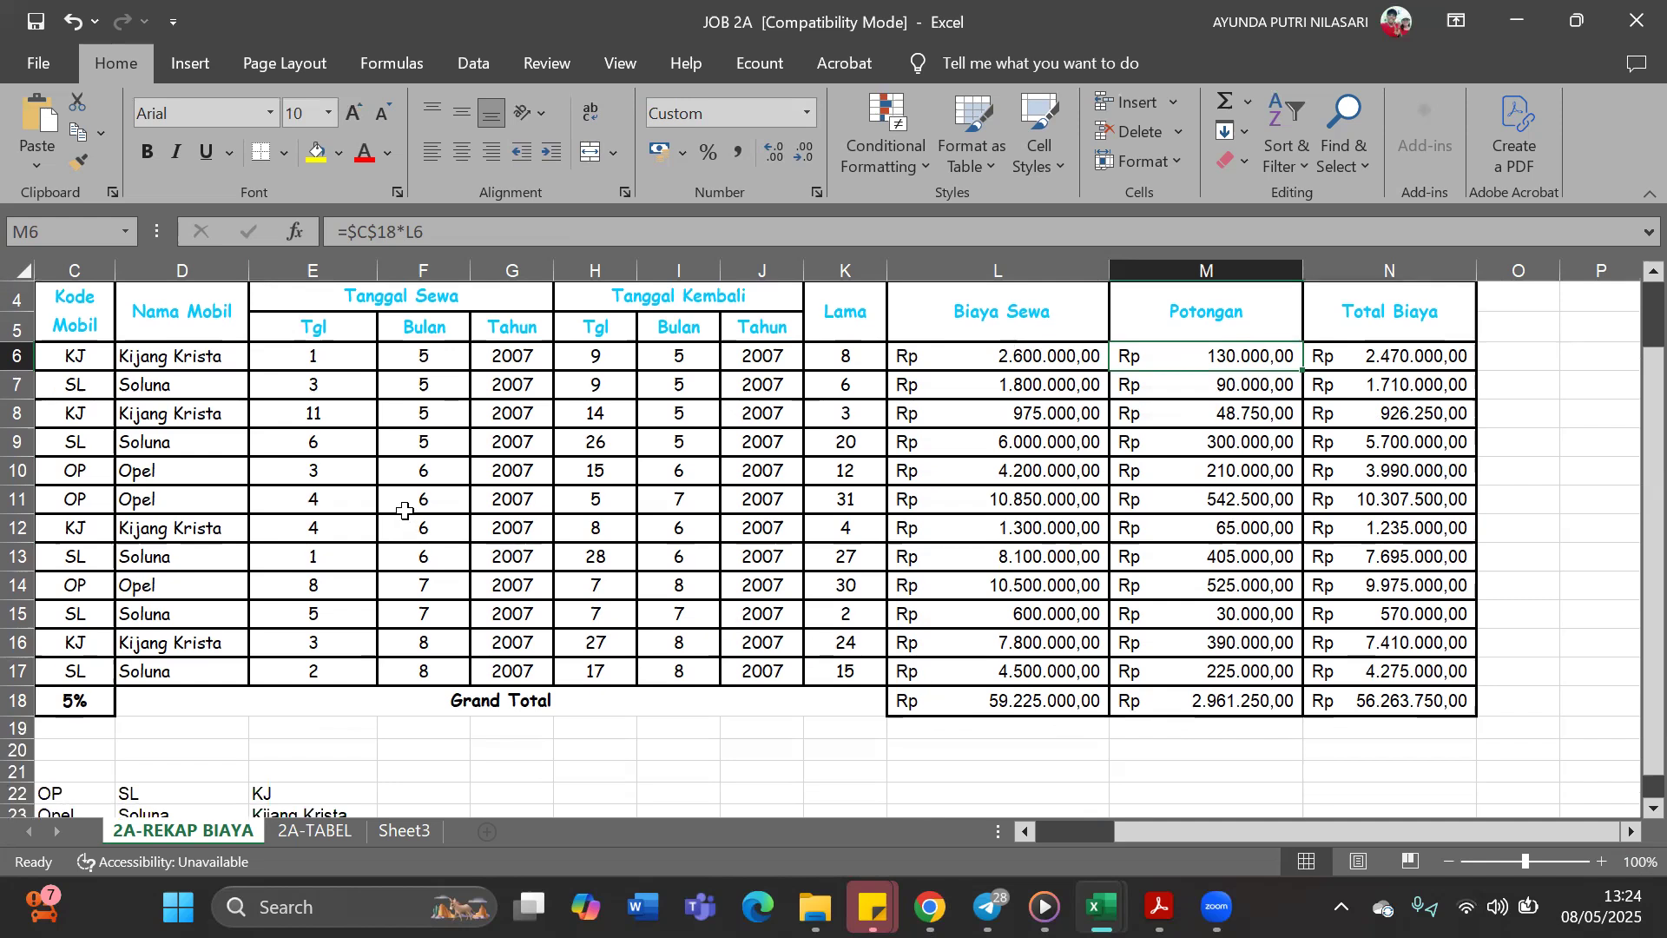
Save the JOB 2A workbook and switch to the JOB 2B workbook in Excel
click(36, 21)
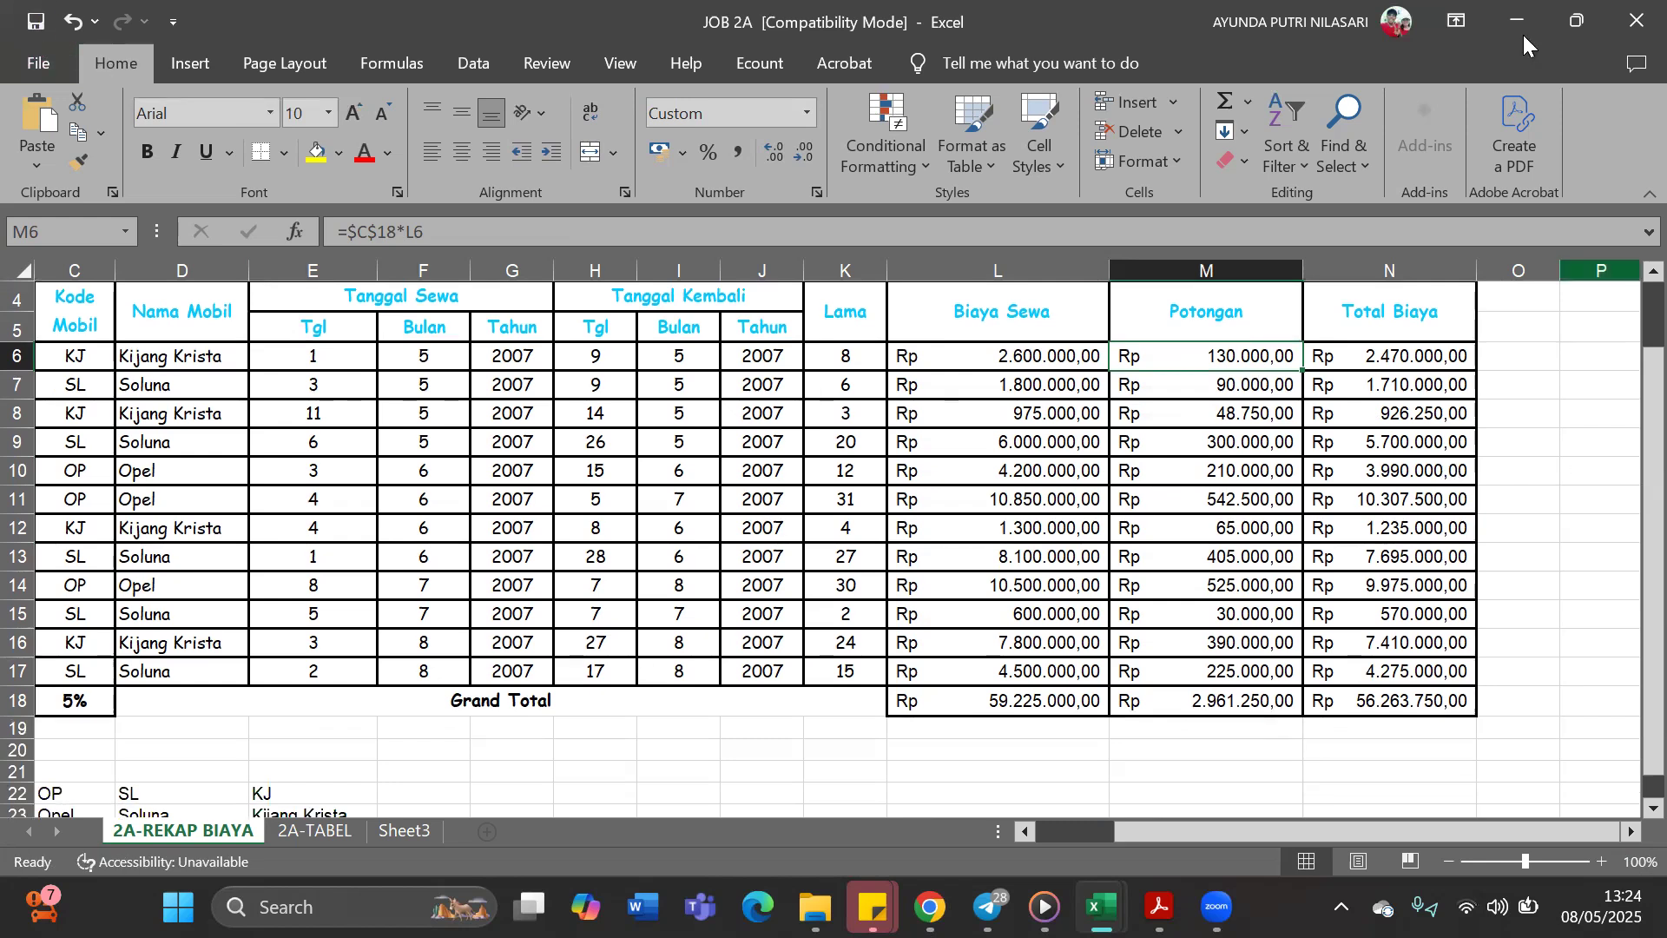
key(alt+Tab)
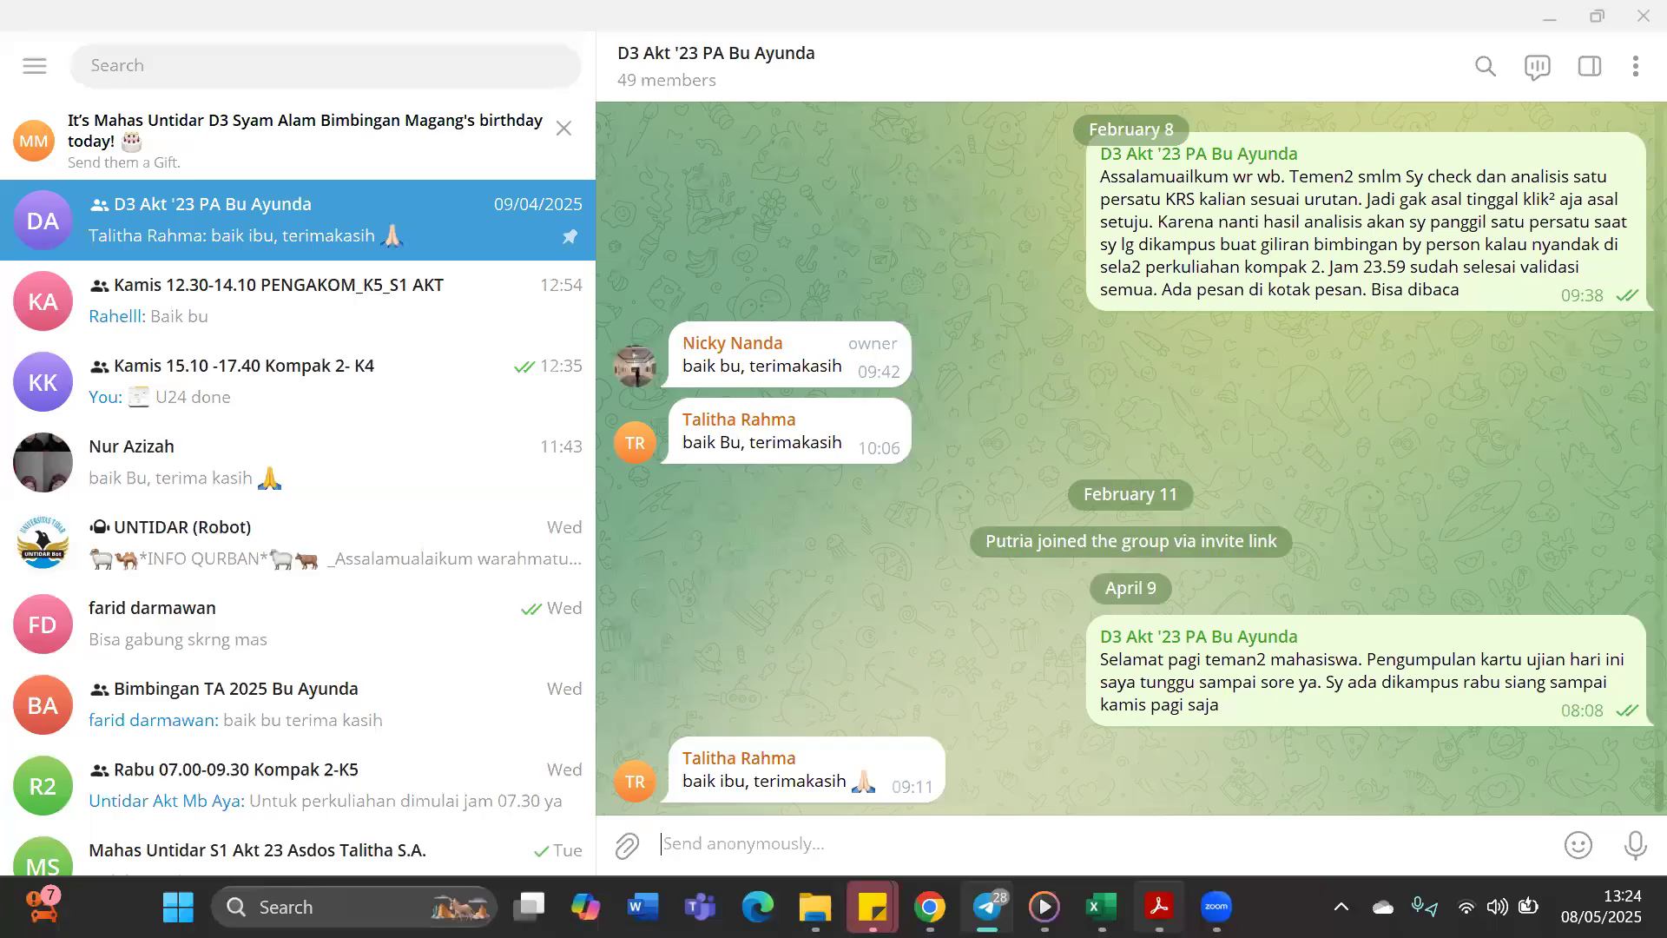
key(alt+Tab)
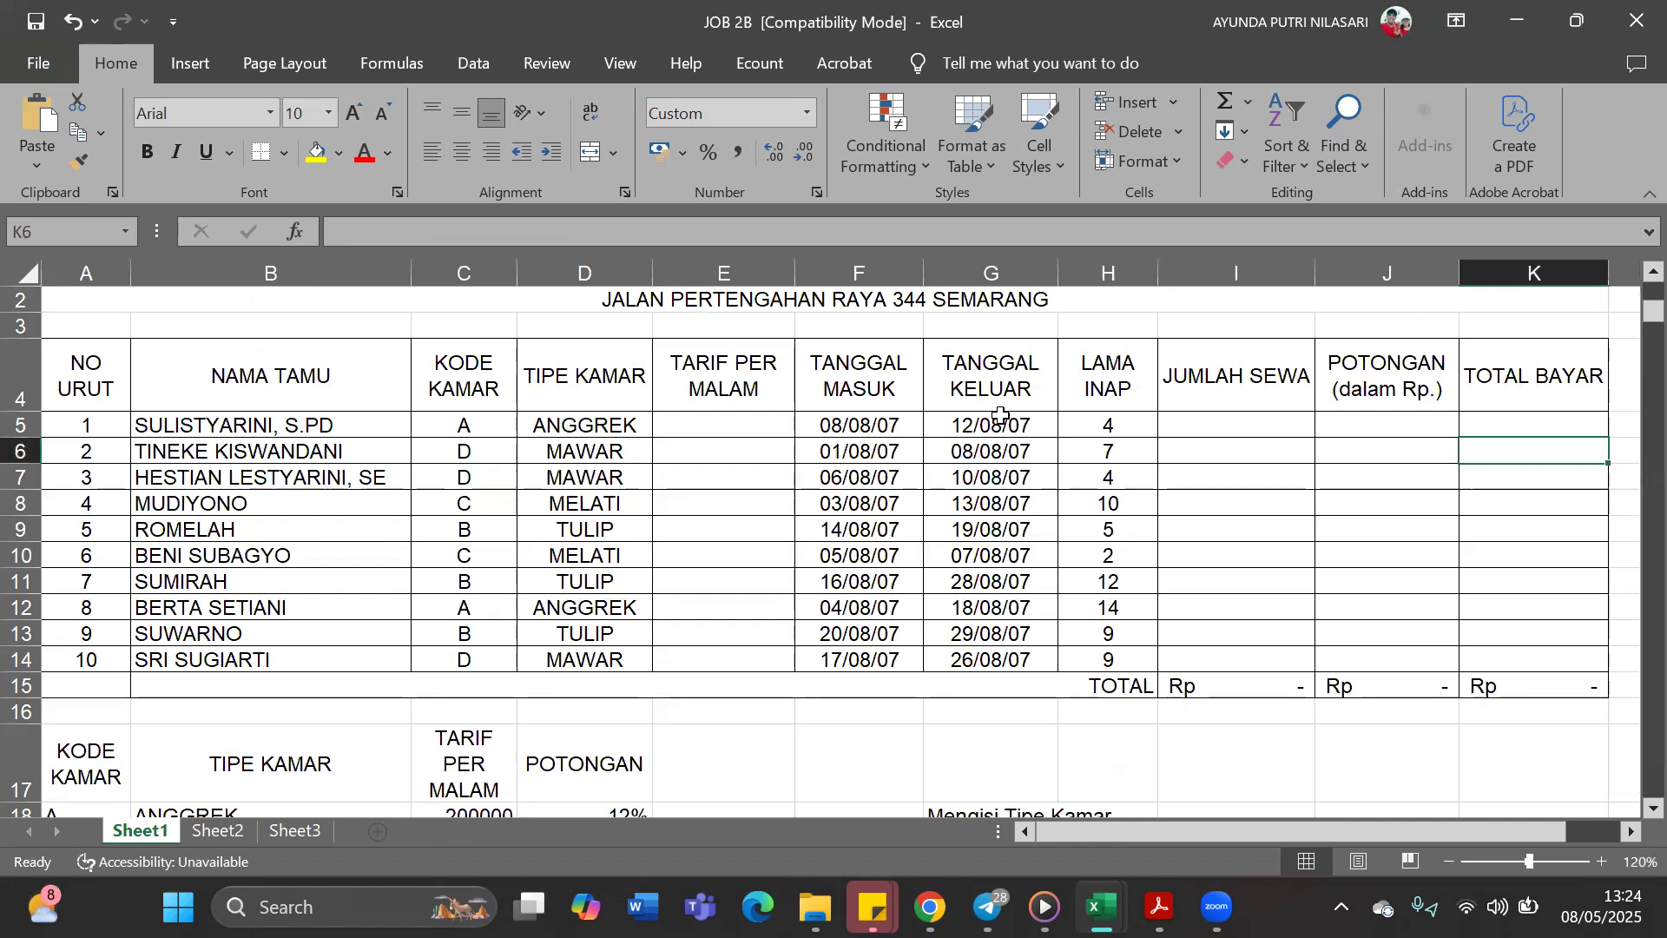
Clear the existing Lama Inap values from H5:H14 in the hotel guest table
scroll(868, 469, up, 1)
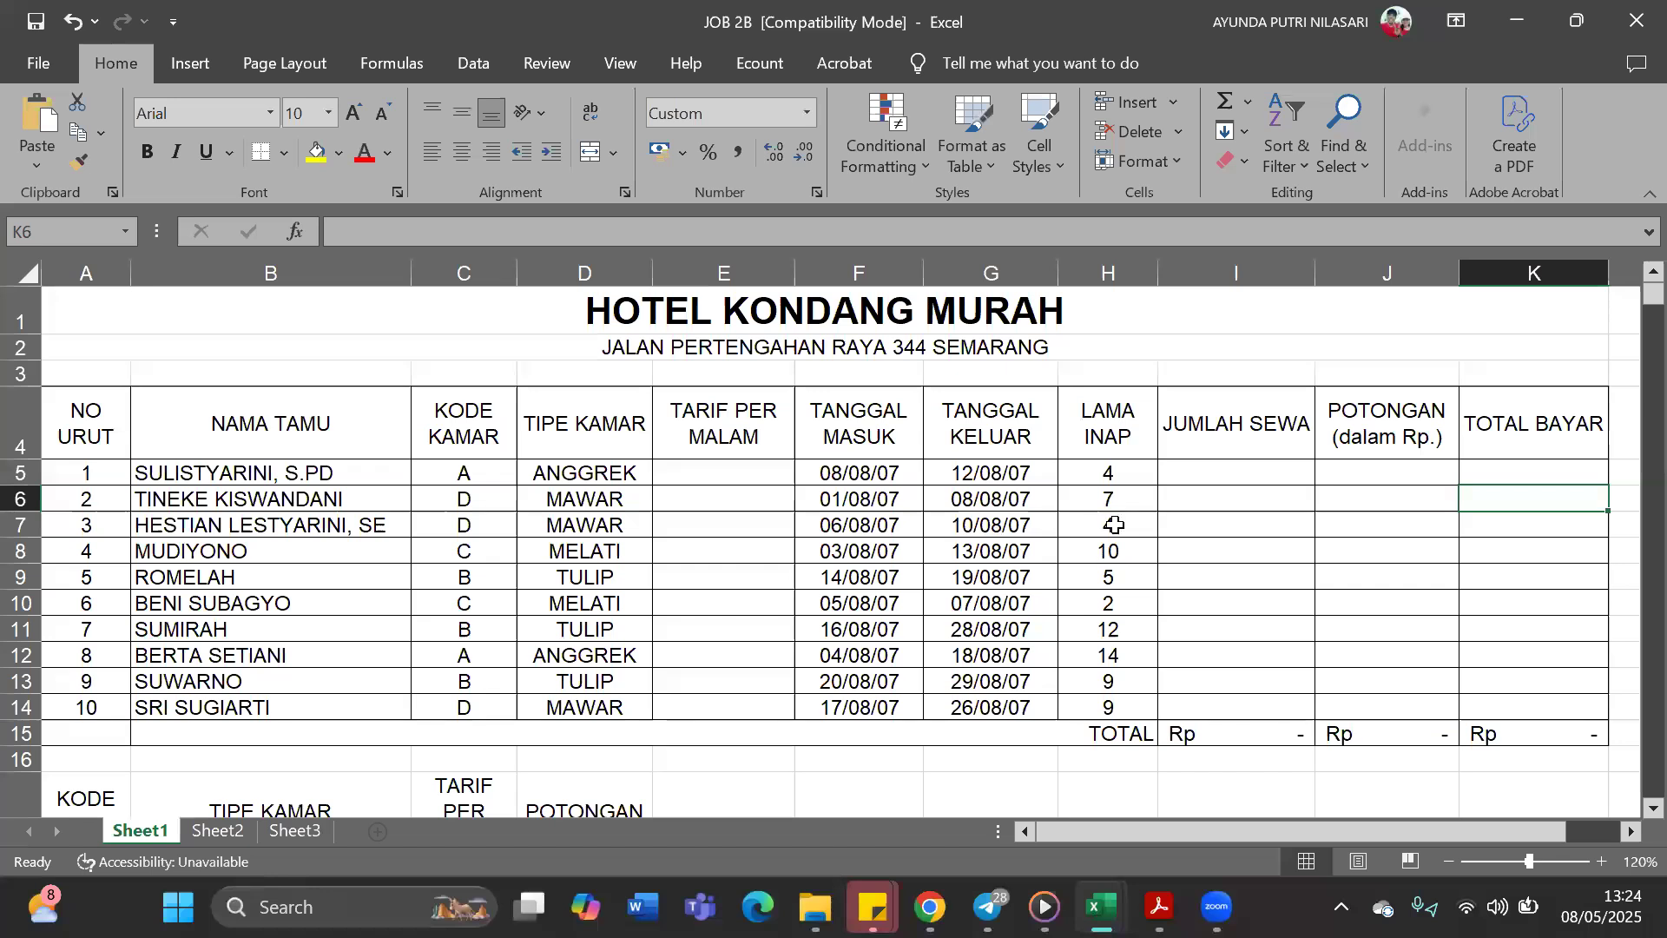
drag(1126, 471, 1120, 707)
click(1194, 629)
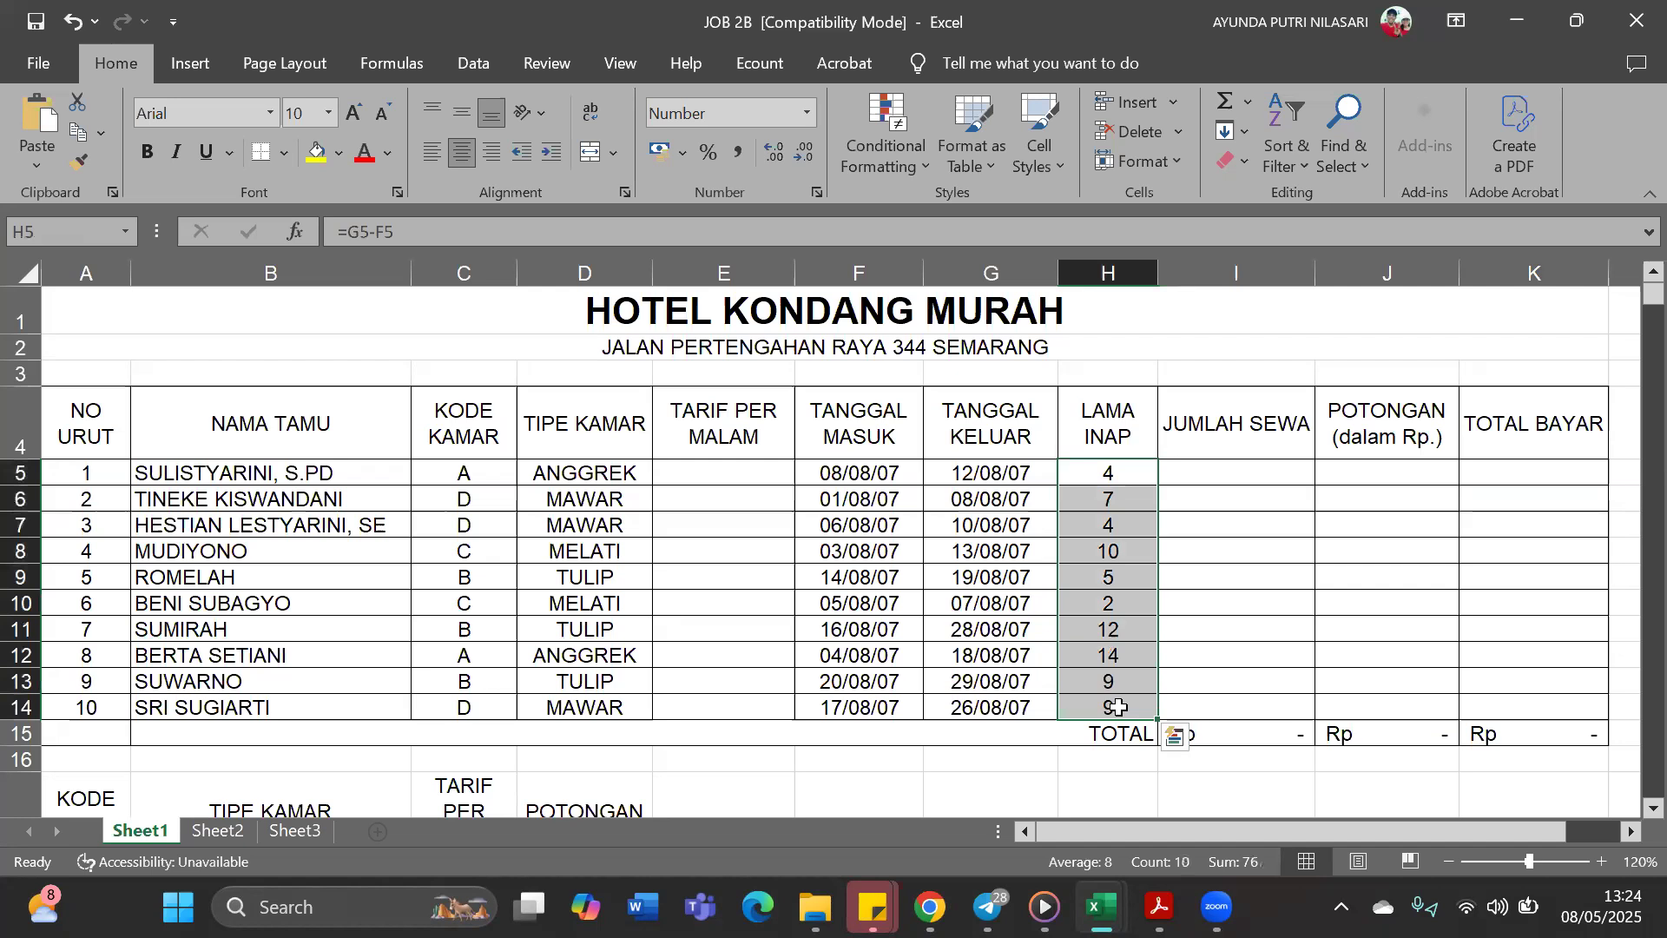
key(Delete)
click(1321, 571)
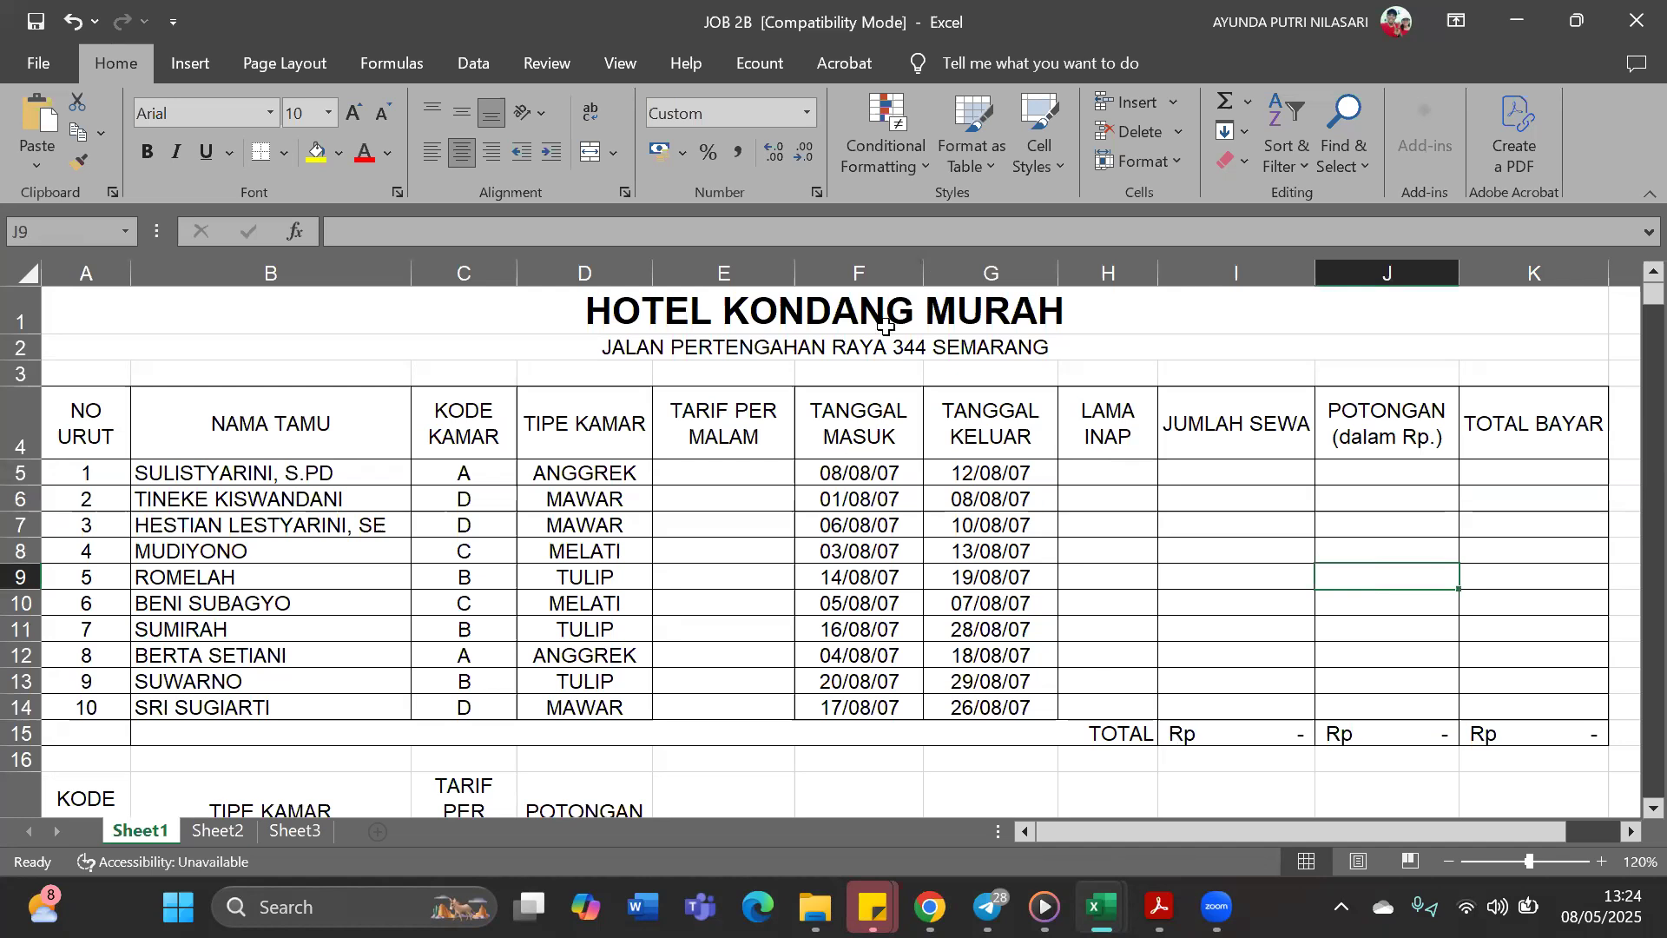
Examine the room rate table in A17:D21 that serves as the lookup source for Tarif Per Malam
click(723, 480)
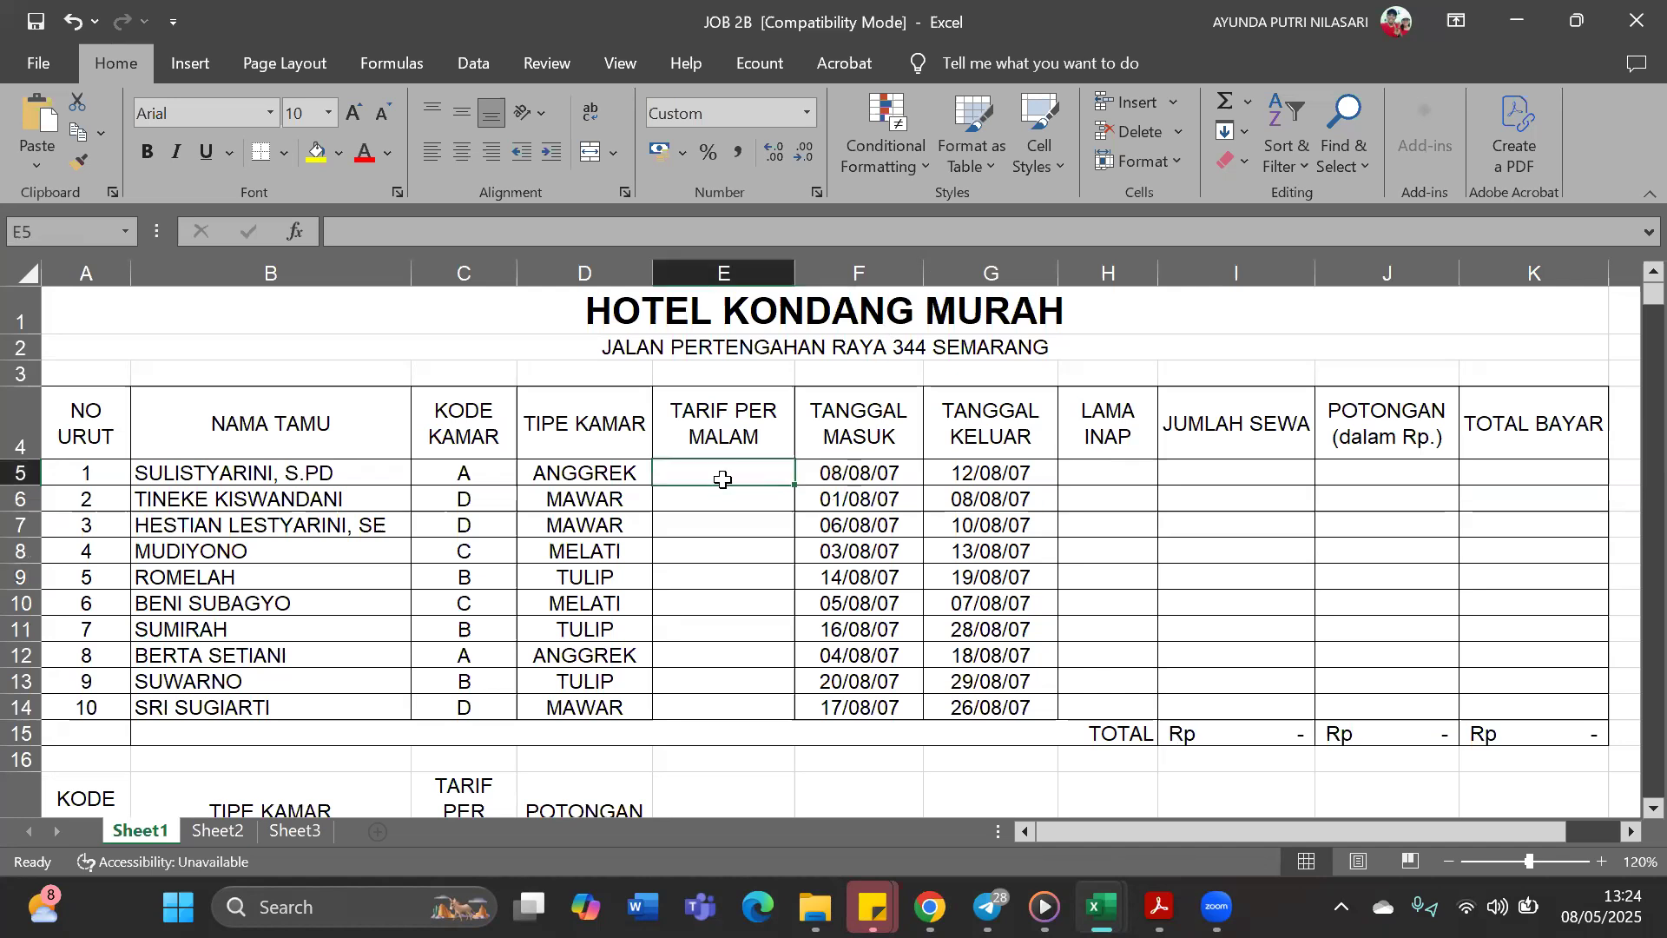
scroll(703, 499, down, 2)
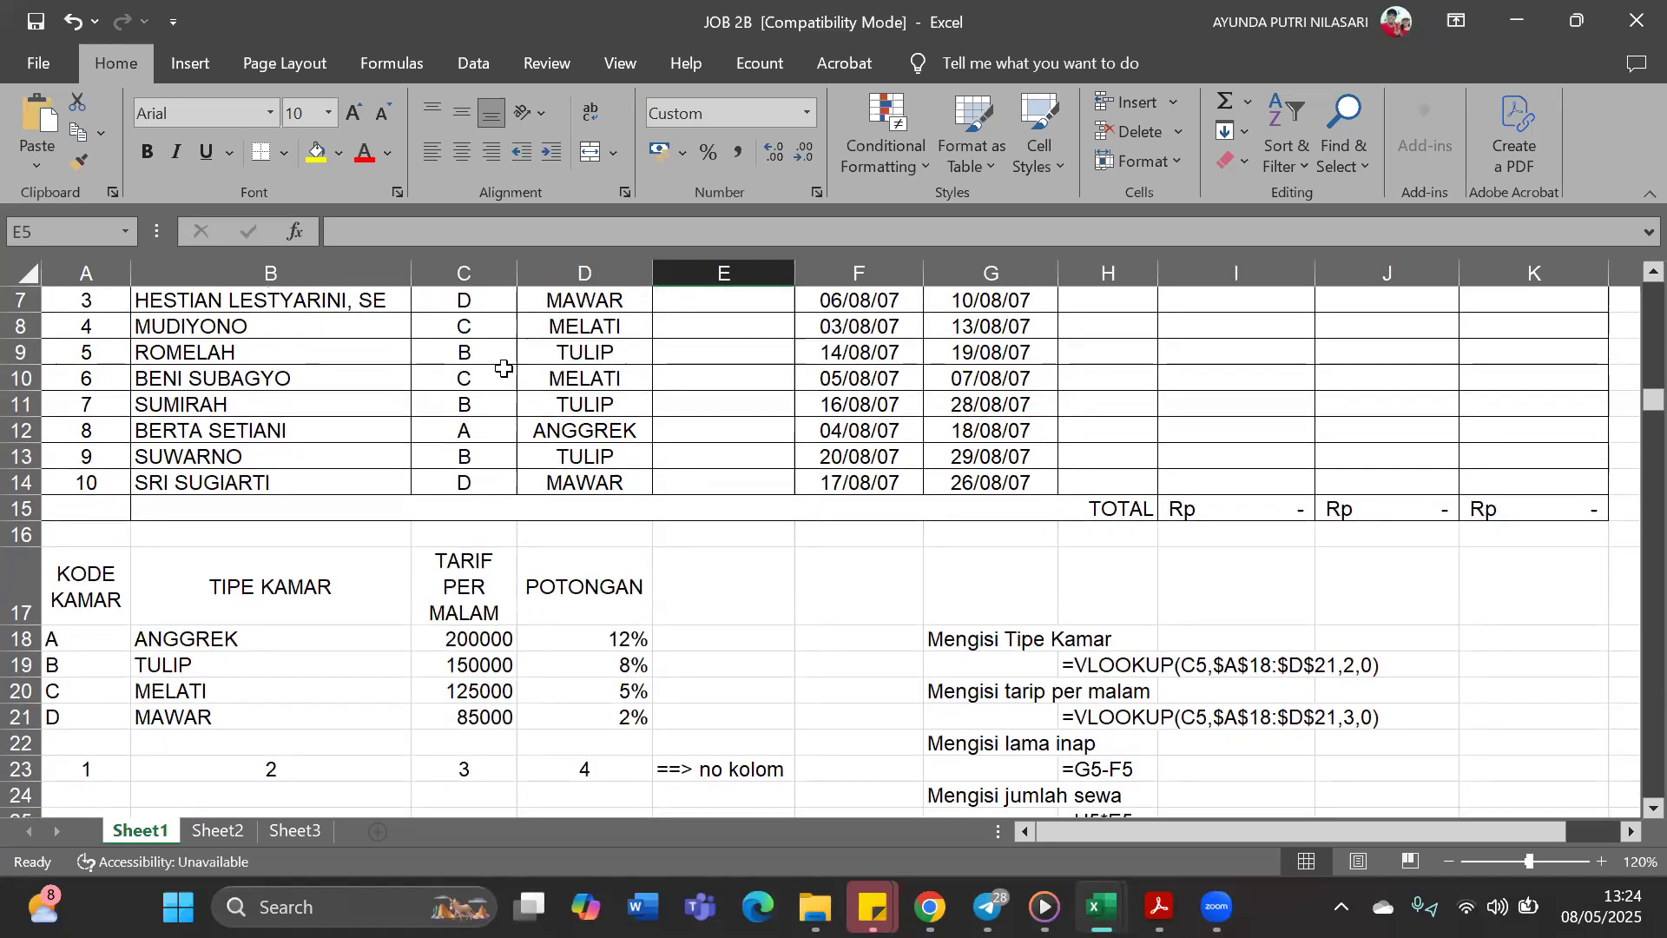
drag(120, 584, 608, 719)
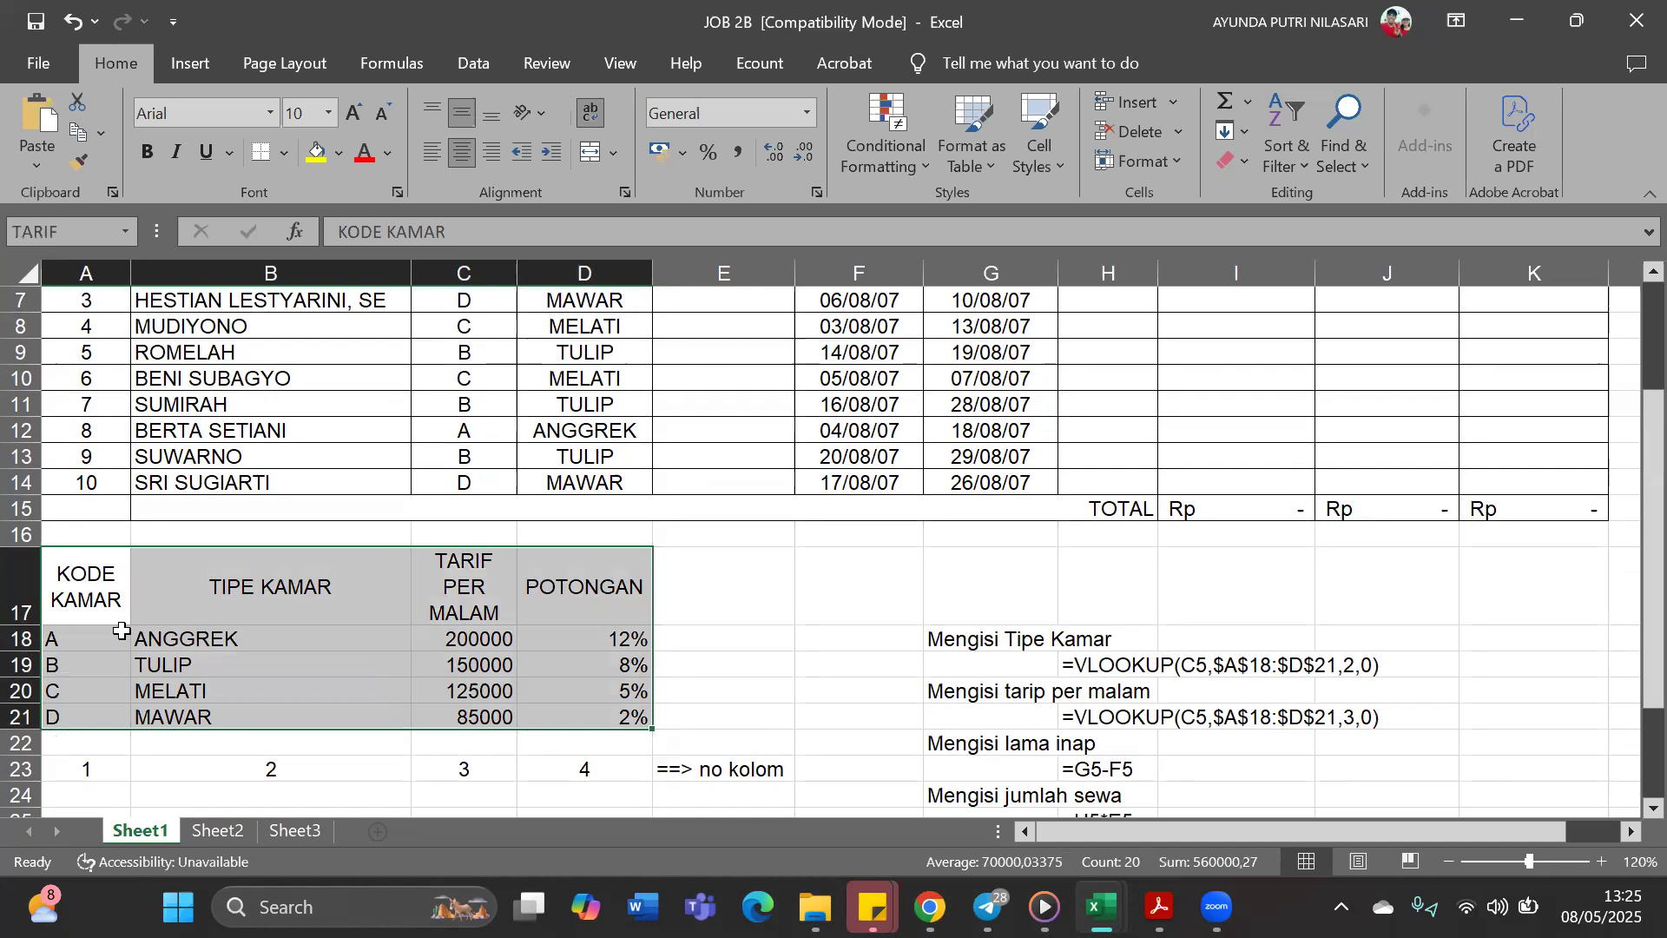
click(714, 648)
drag(120, 576, 534, 685)
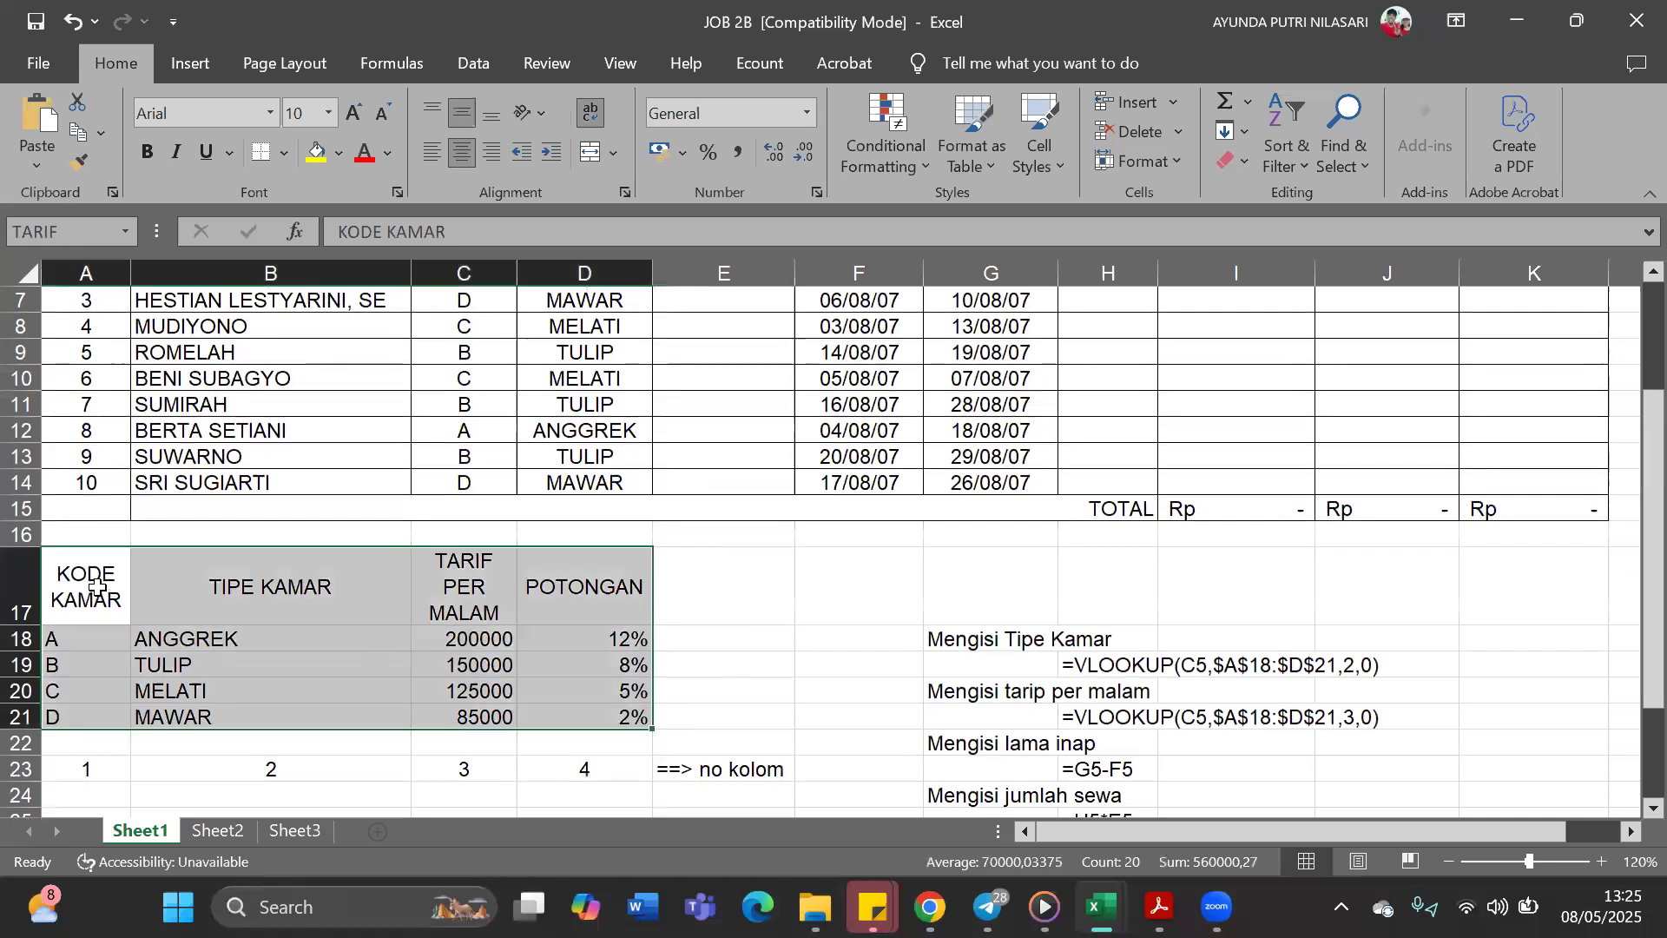
click(77, 641)
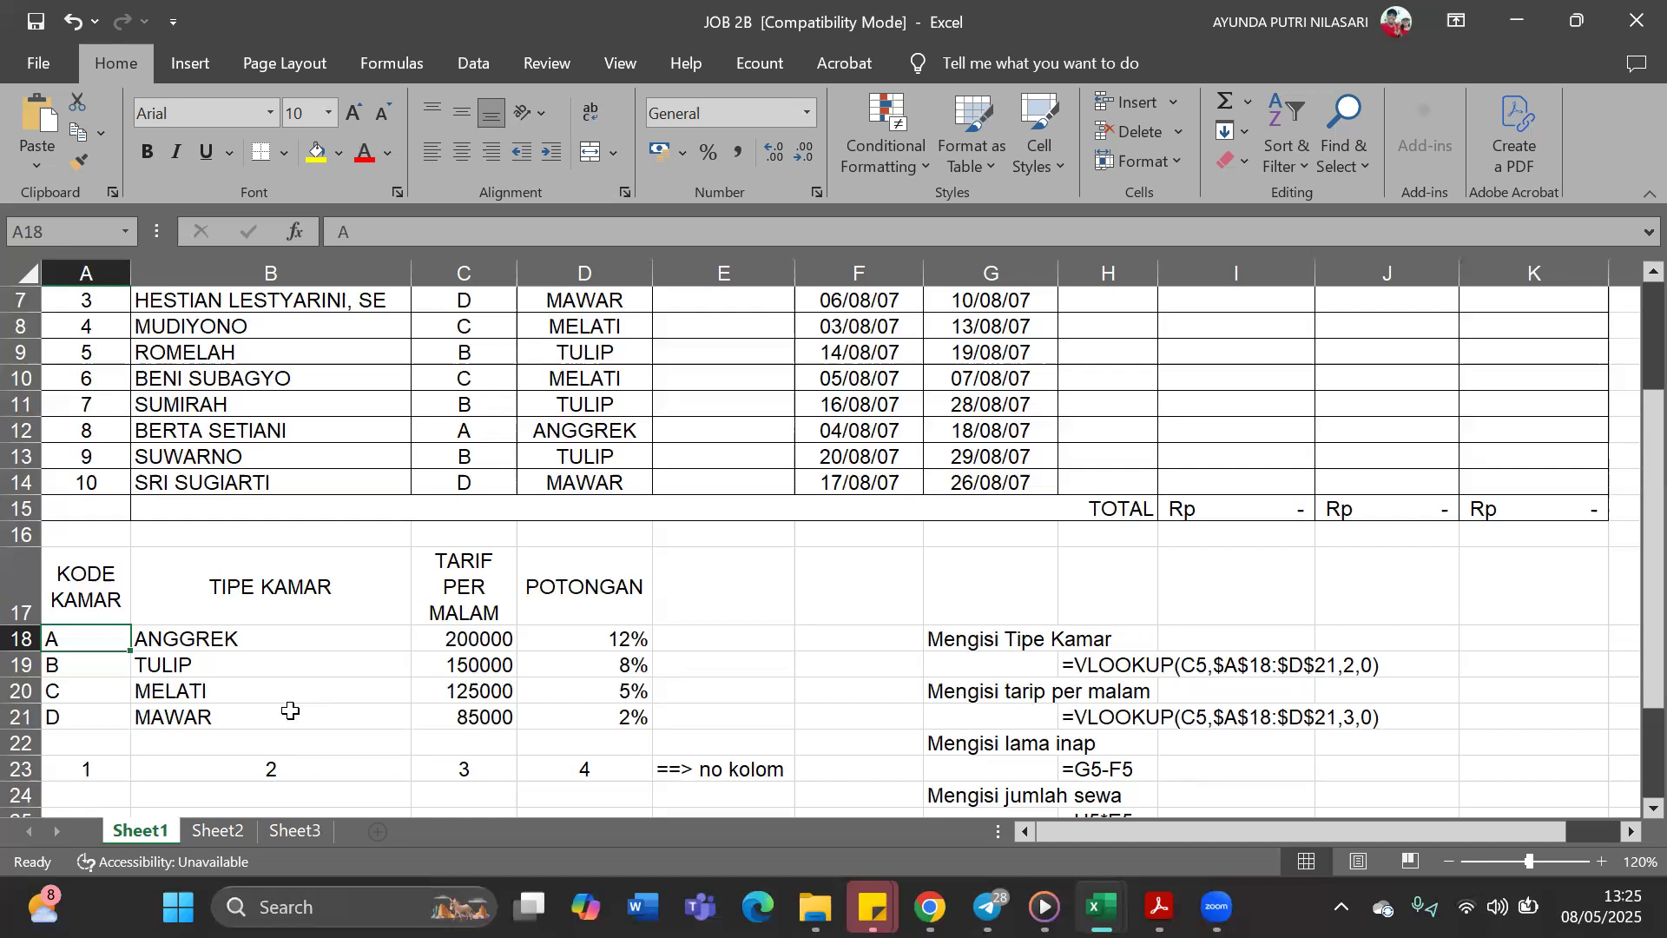
click(703, 690)
drag(126, 571, 612, 719)
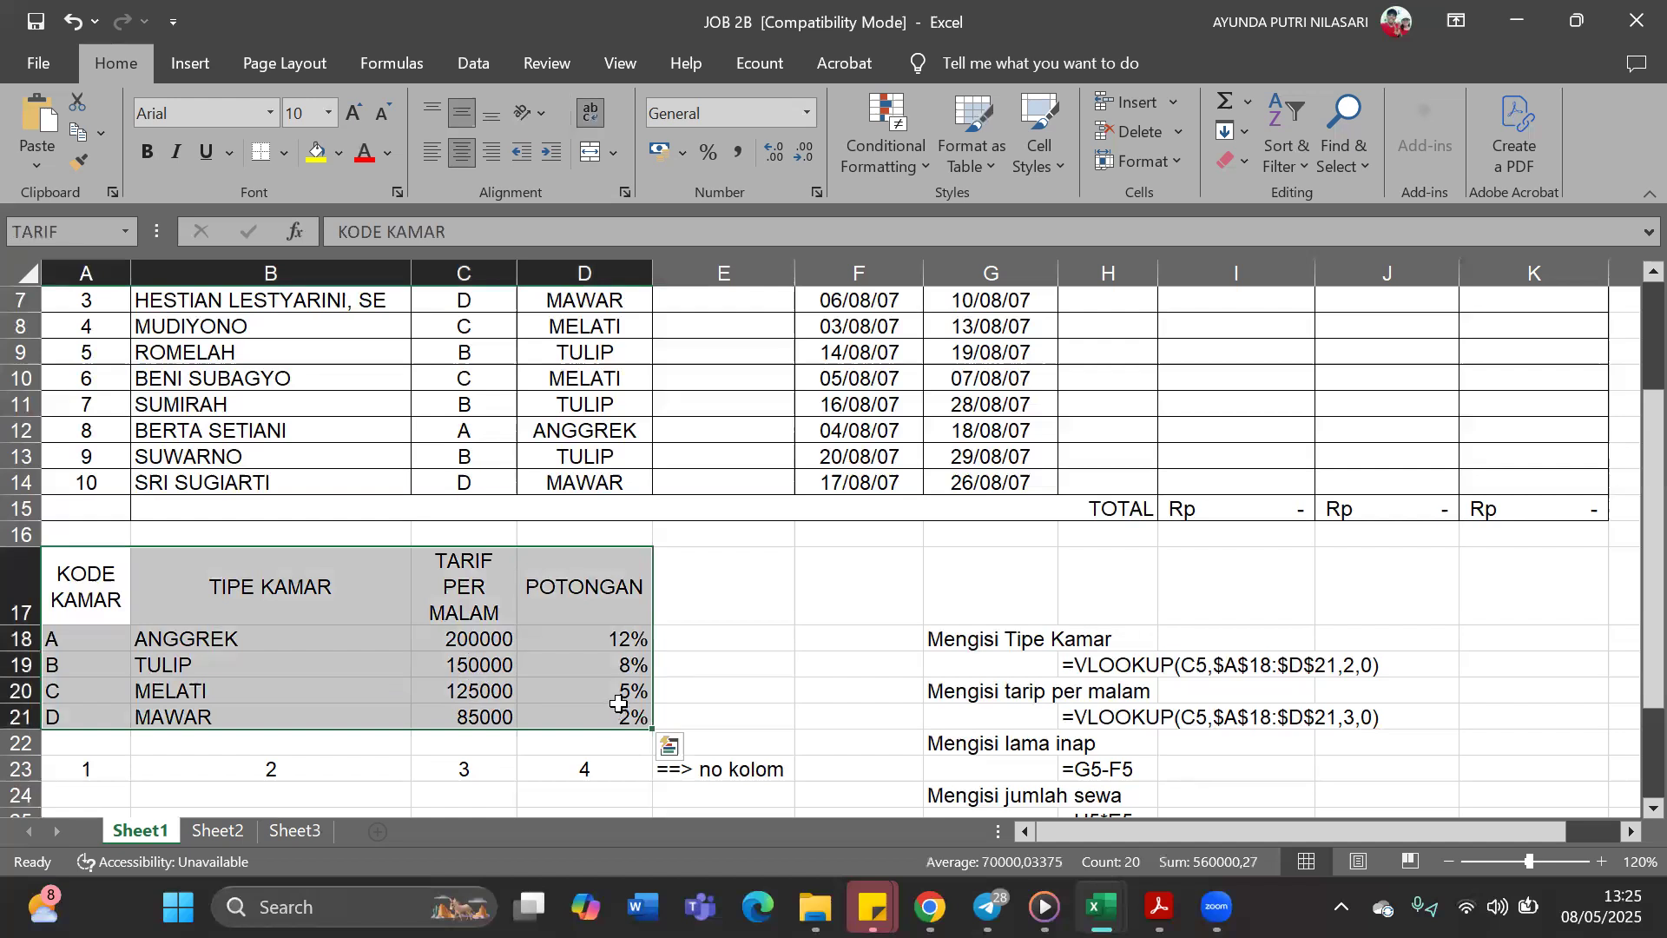
click(734, 661)
Select the room rate table A17:D21 and confirm TARIF as its range name
drag(78, 579, 573, 735)
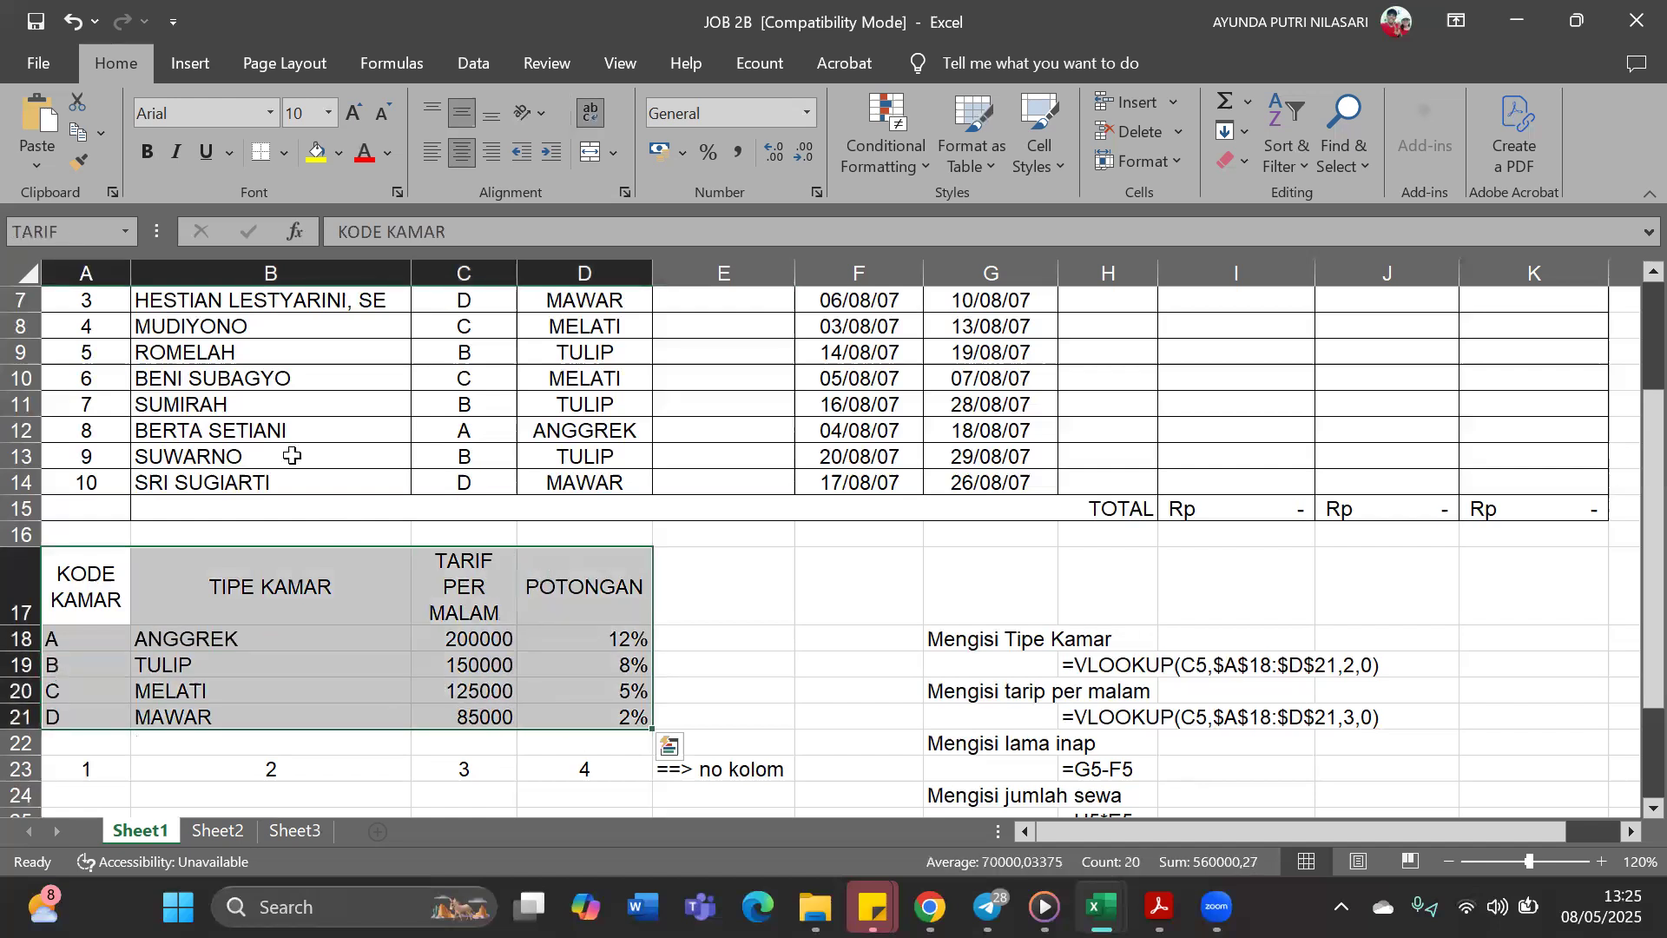
click(71, 232)
key(Return)
click(744, 646)
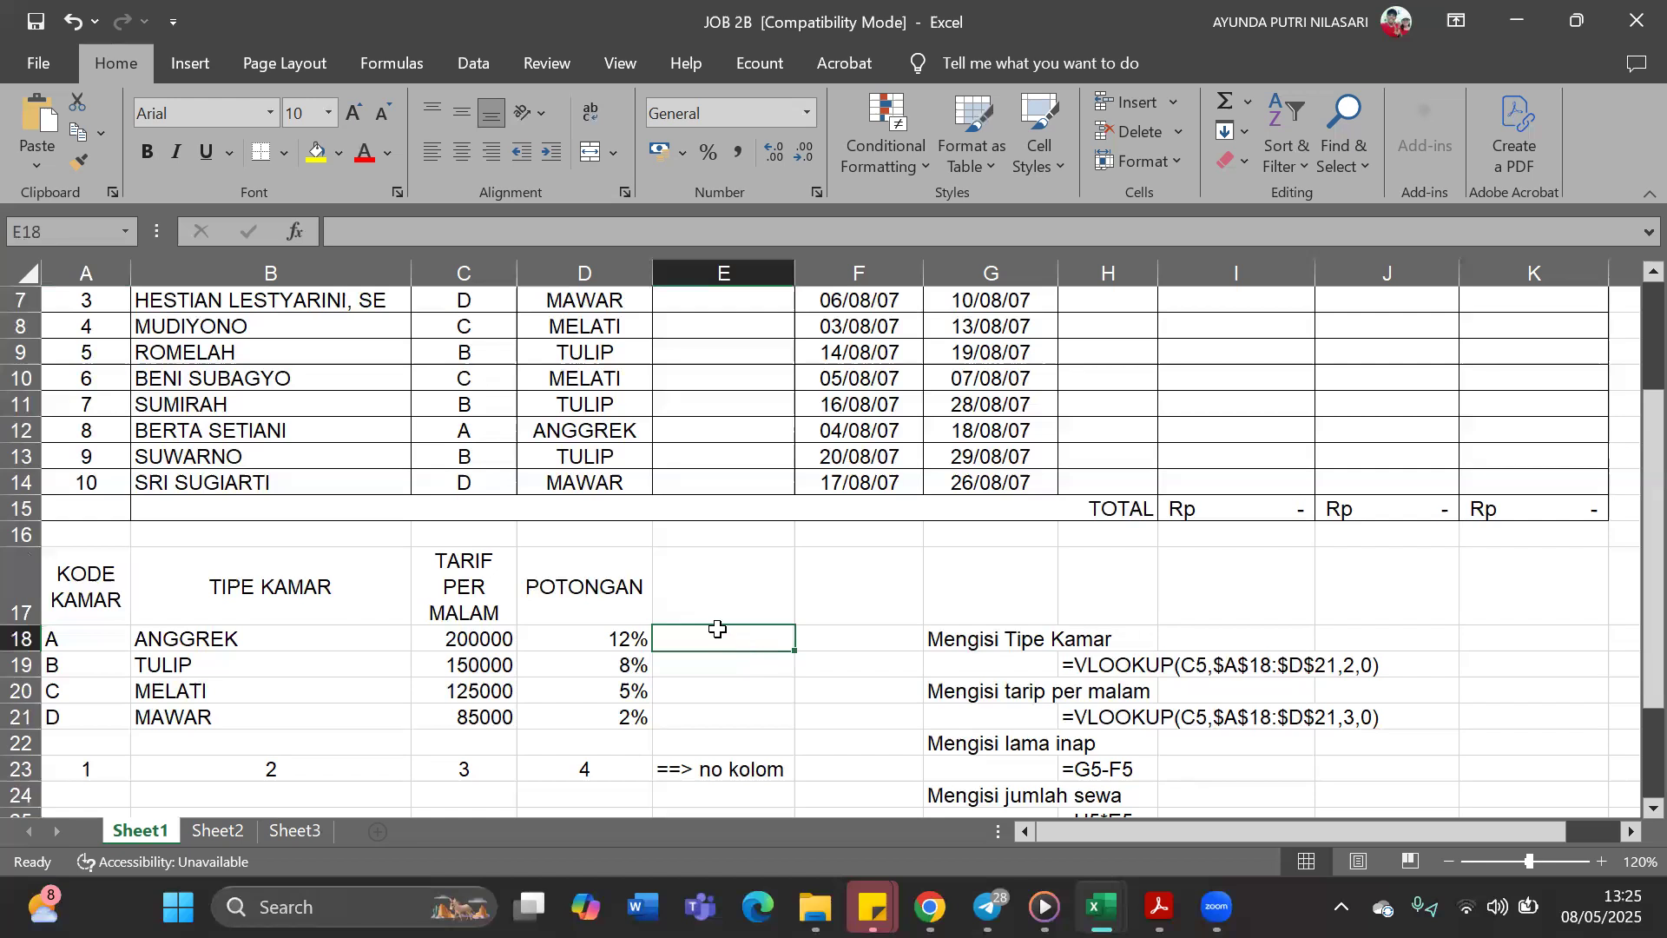
Start a VLOOKUP formula in E5 under Tarif Per Malam with room code C5 as the lookup value
scroll(781, 522, up, 2)
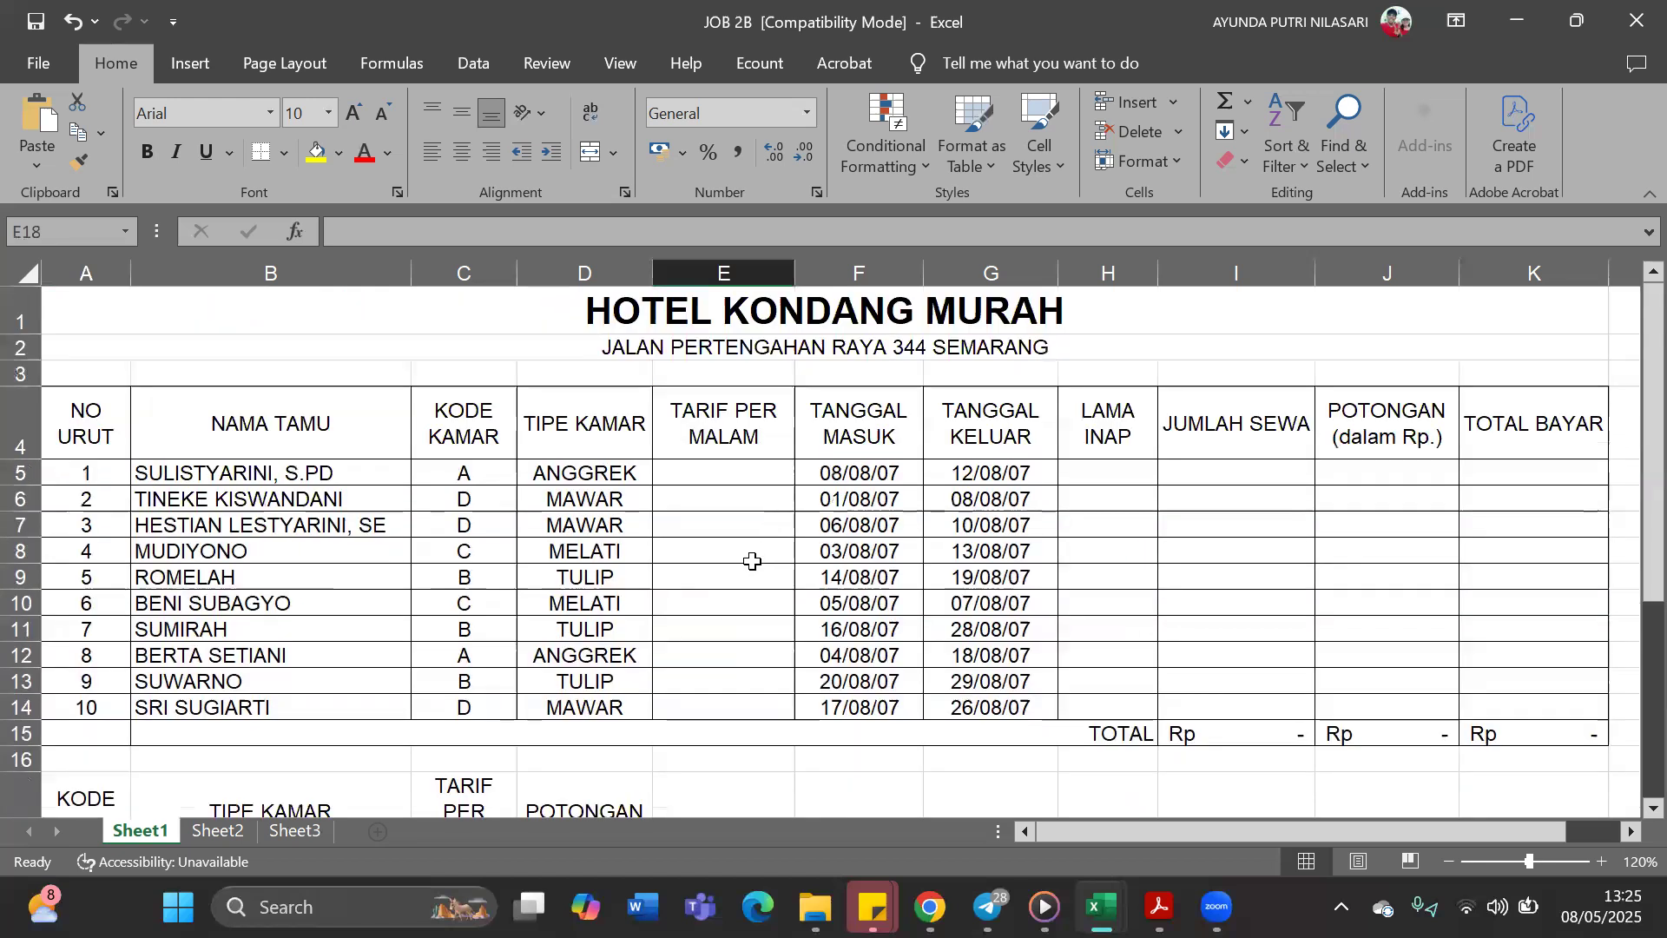
click(758, 466)
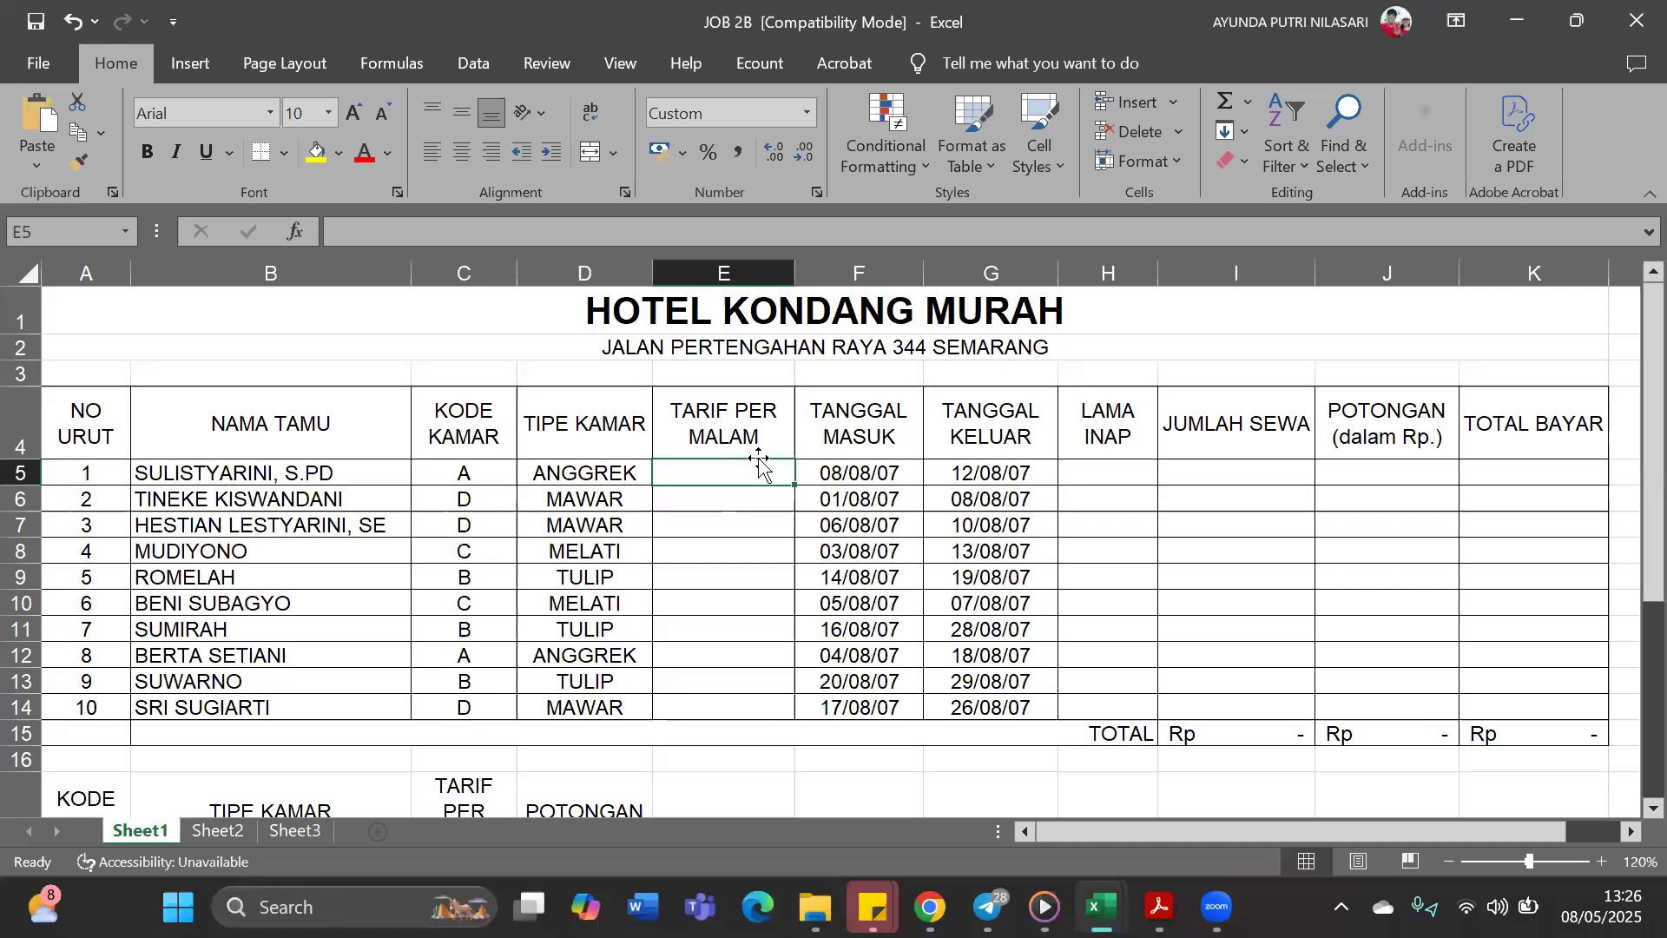
text(=)
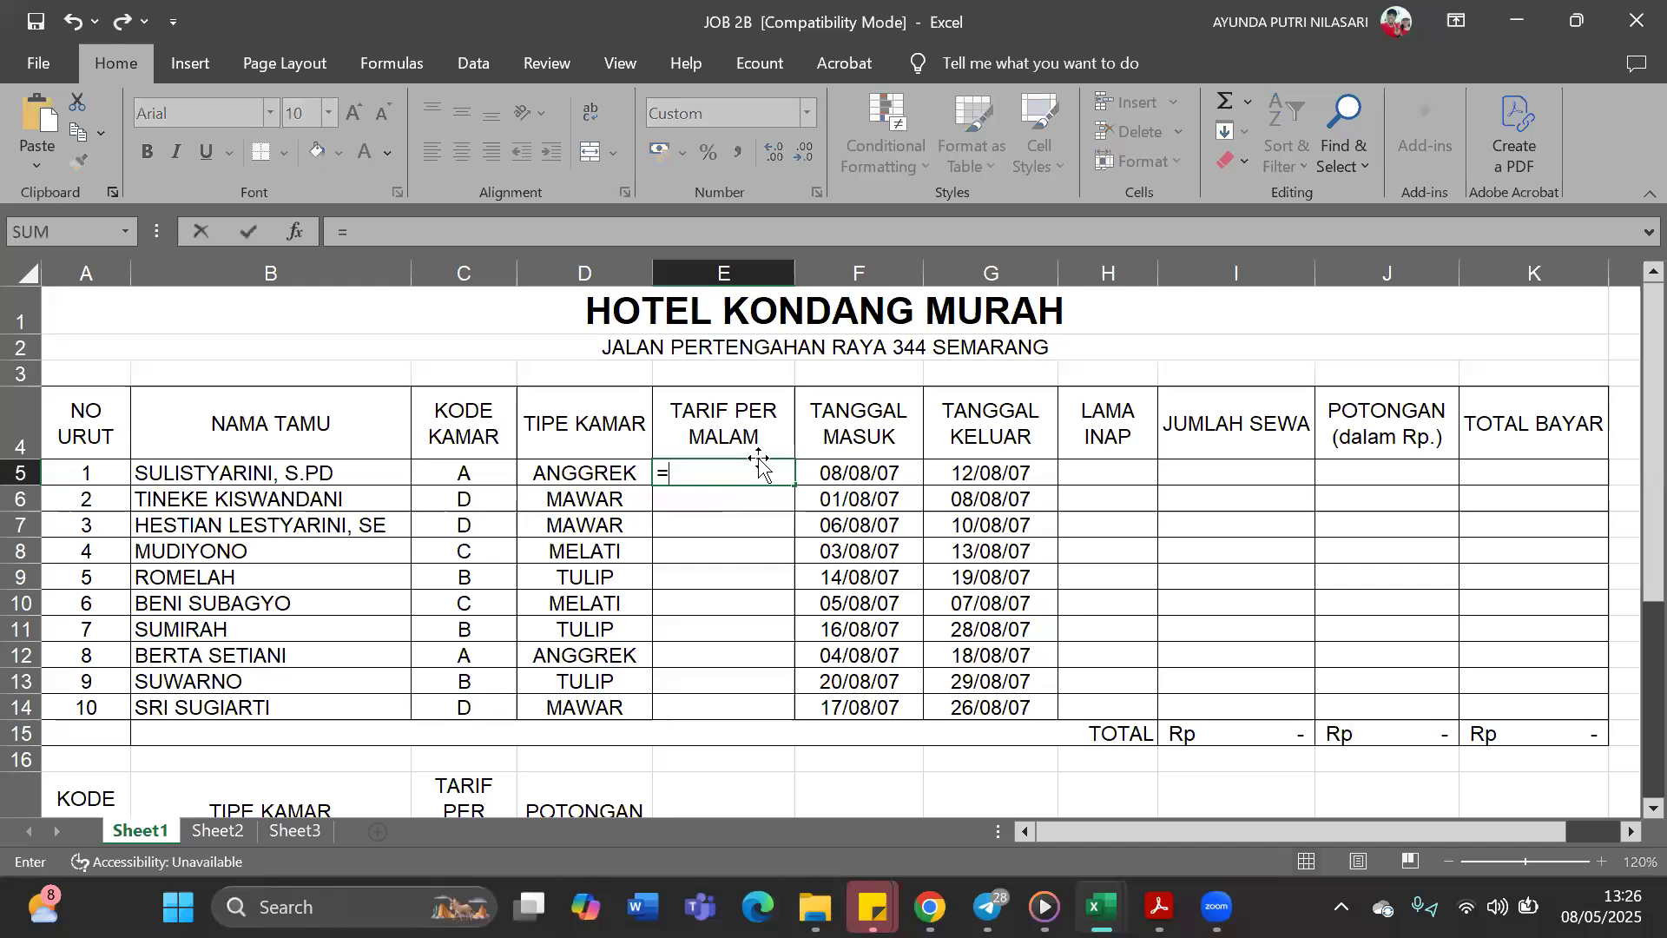
text(V)
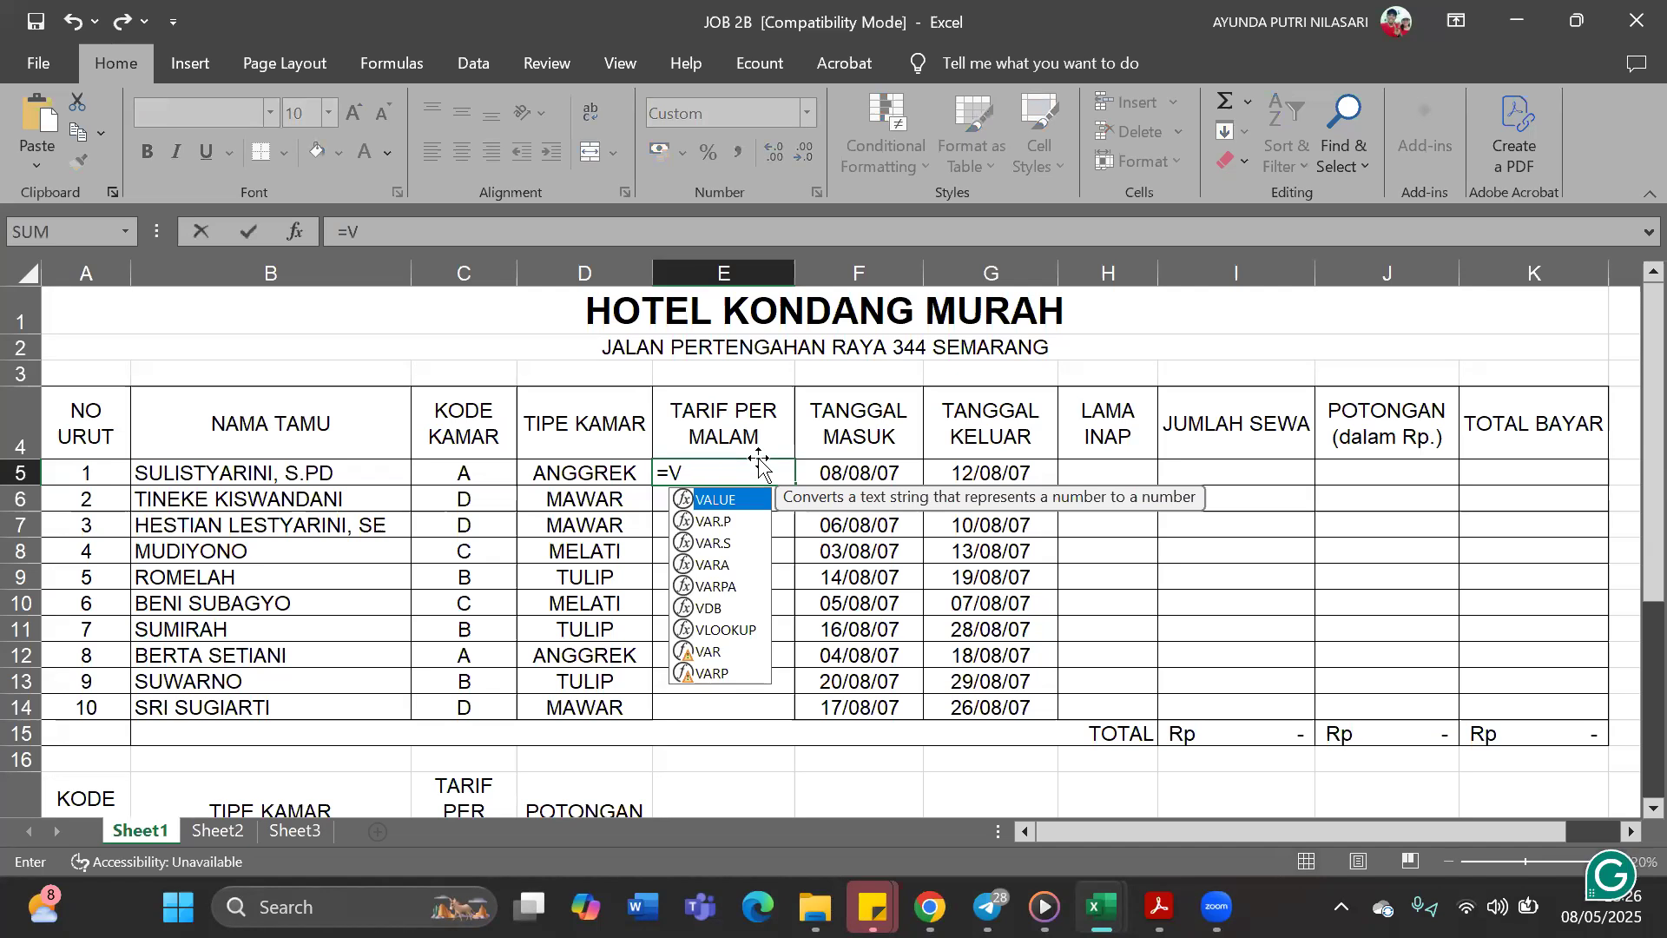
click(742, 630)
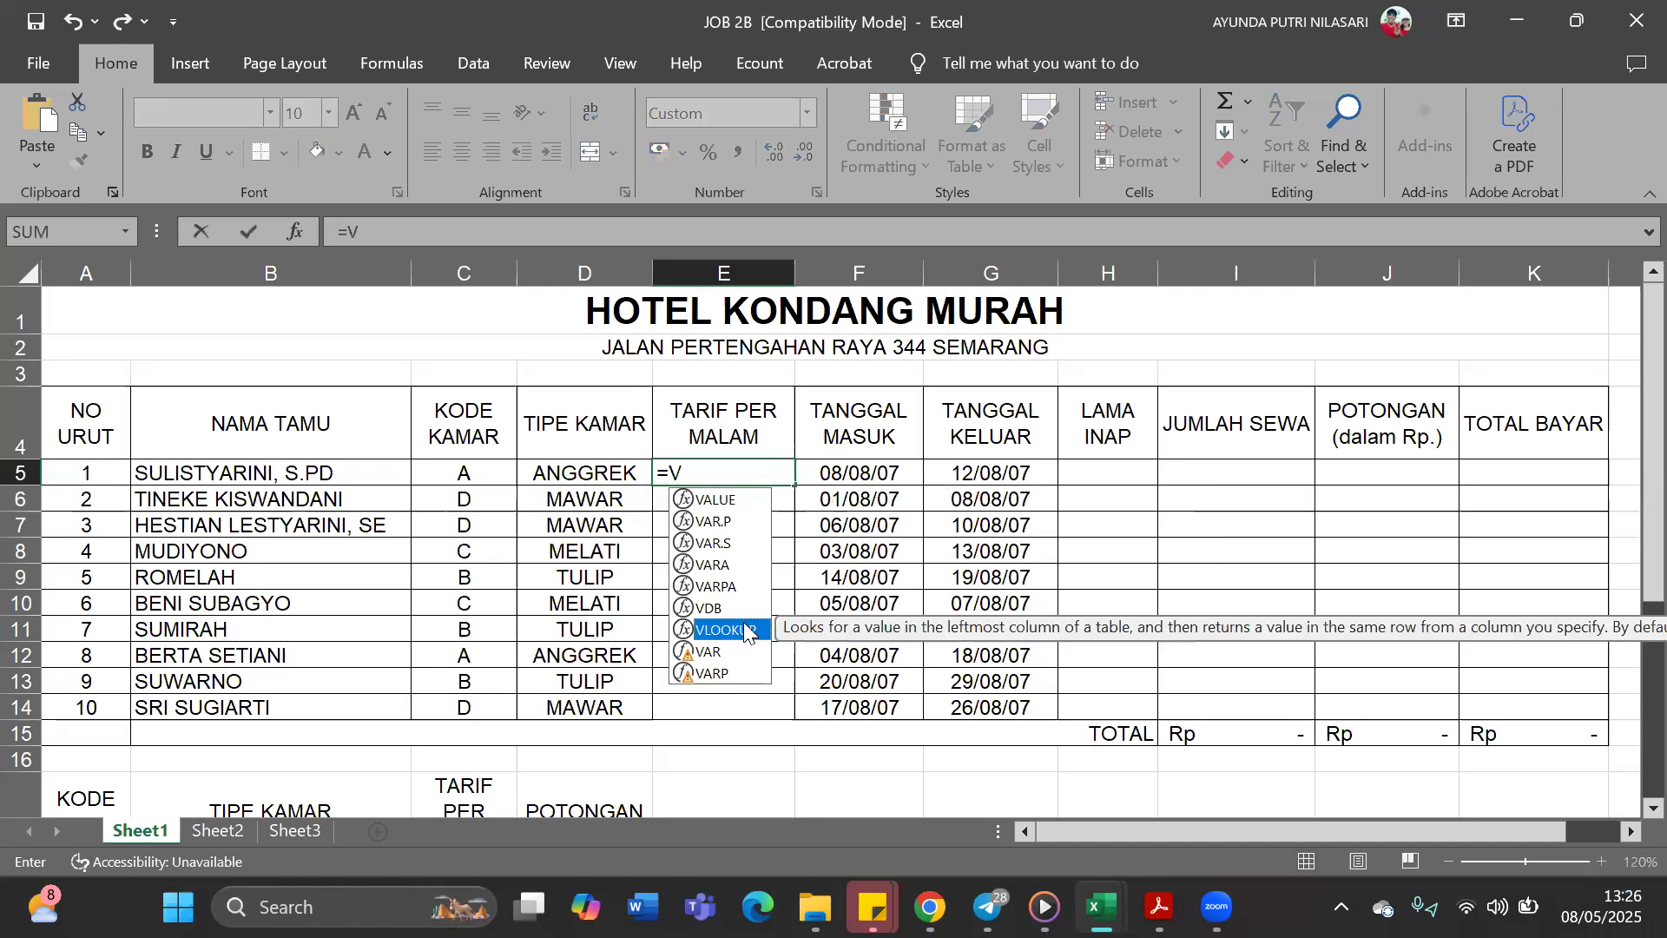
double_click(745, 632)
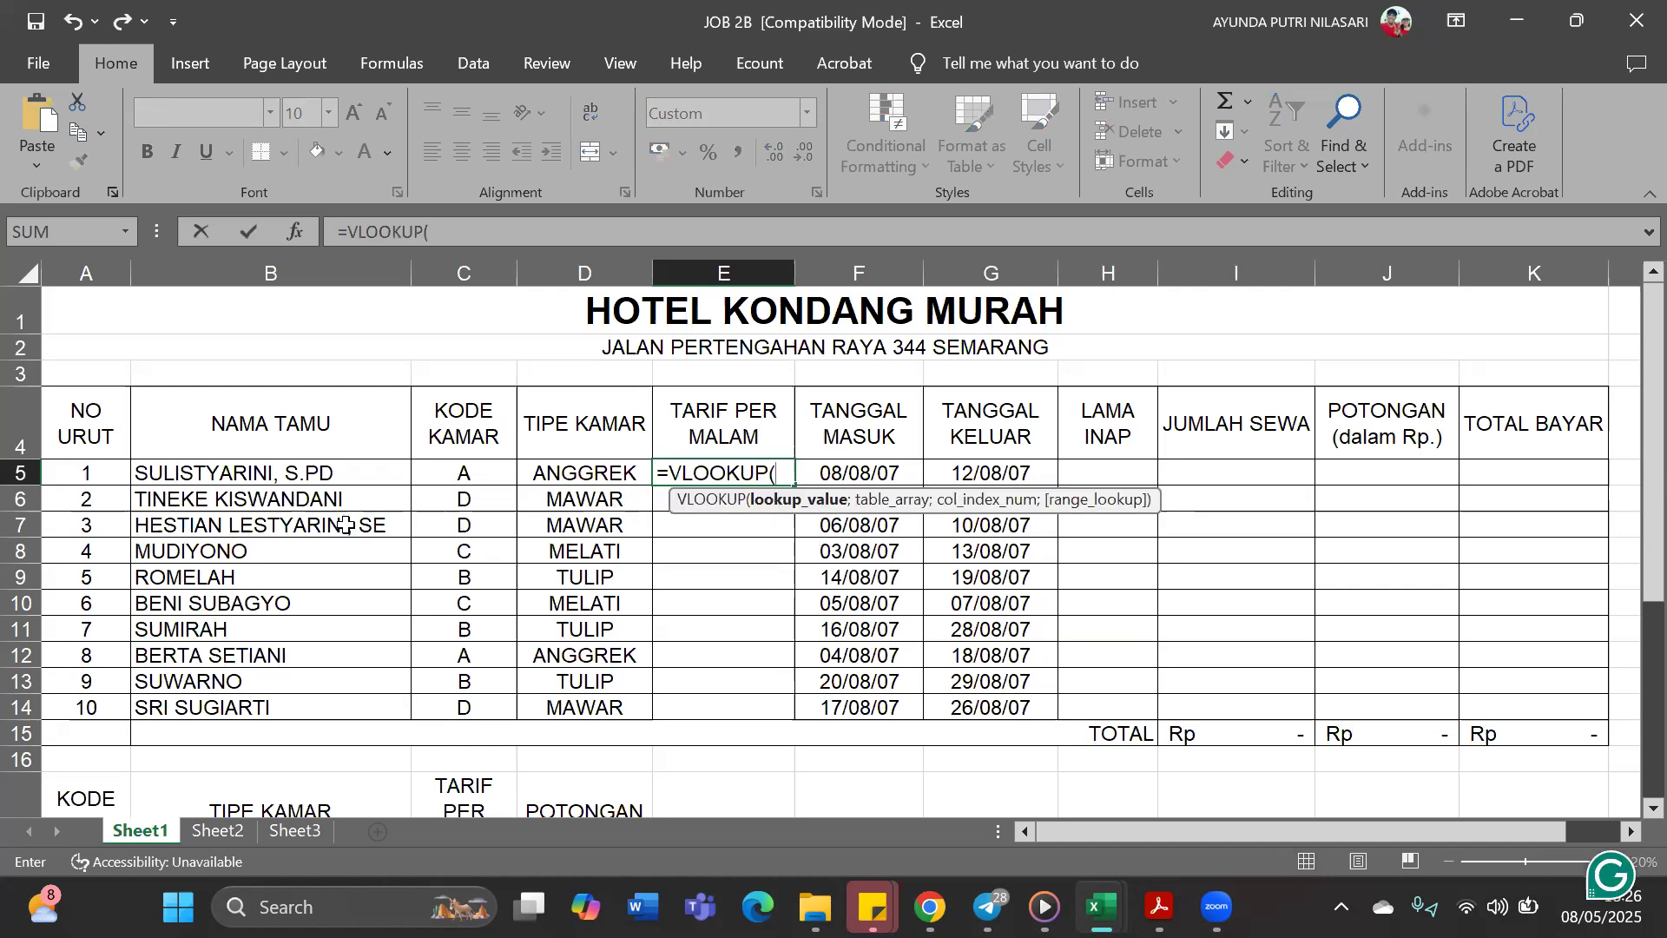
click(490, 477)
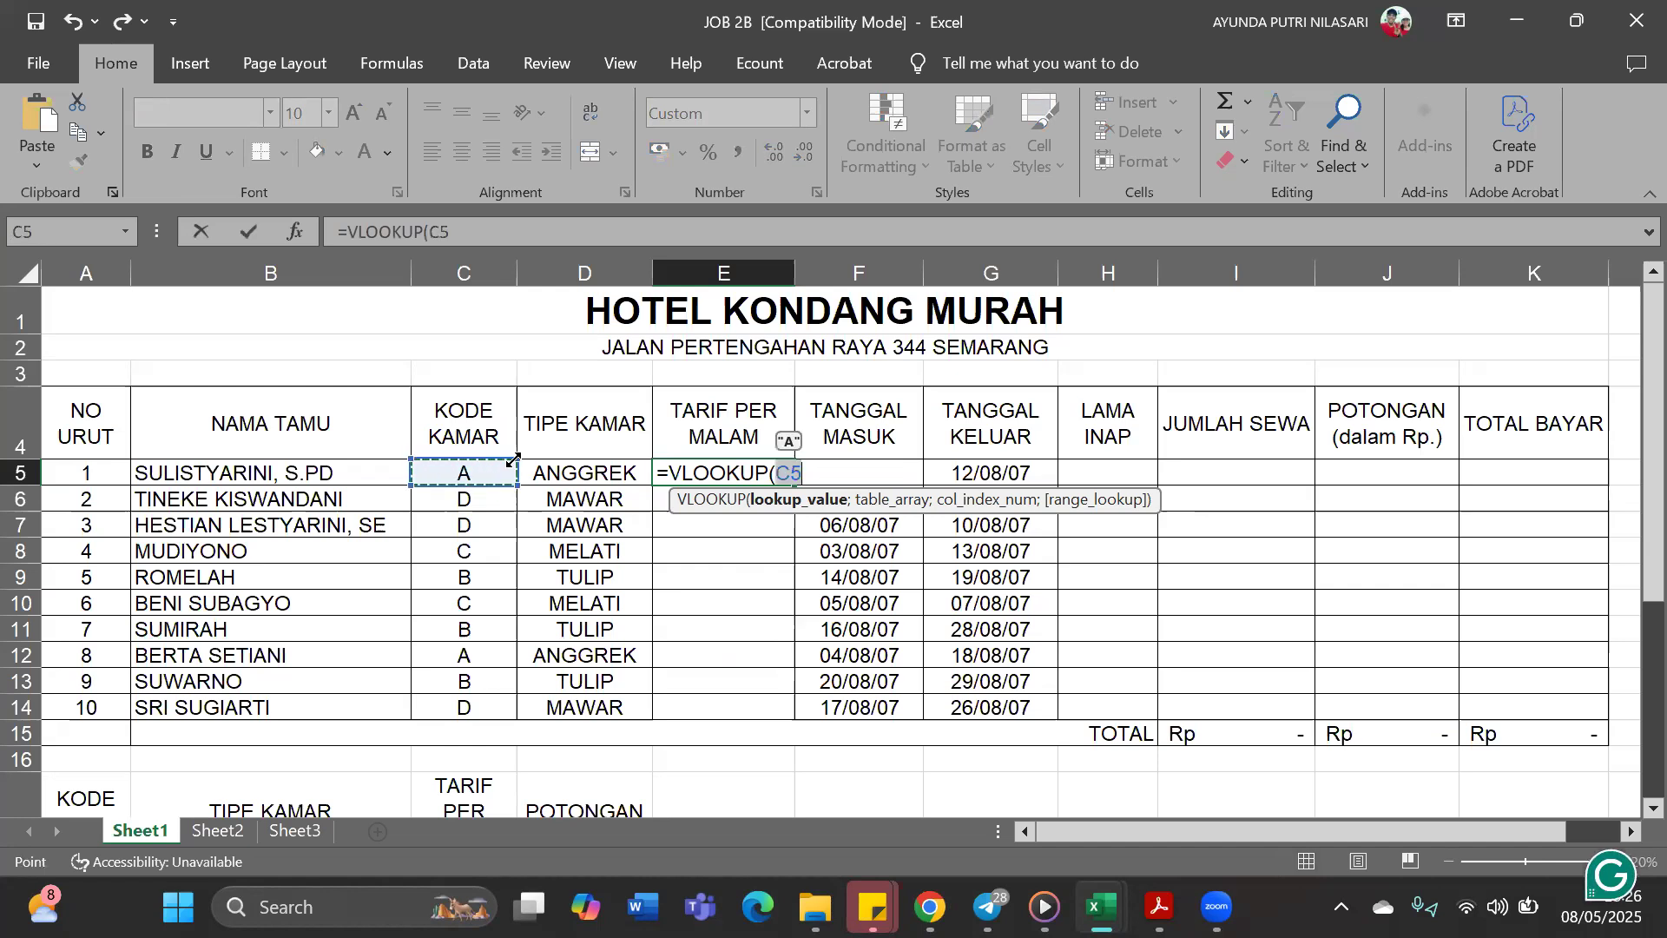
text(;)
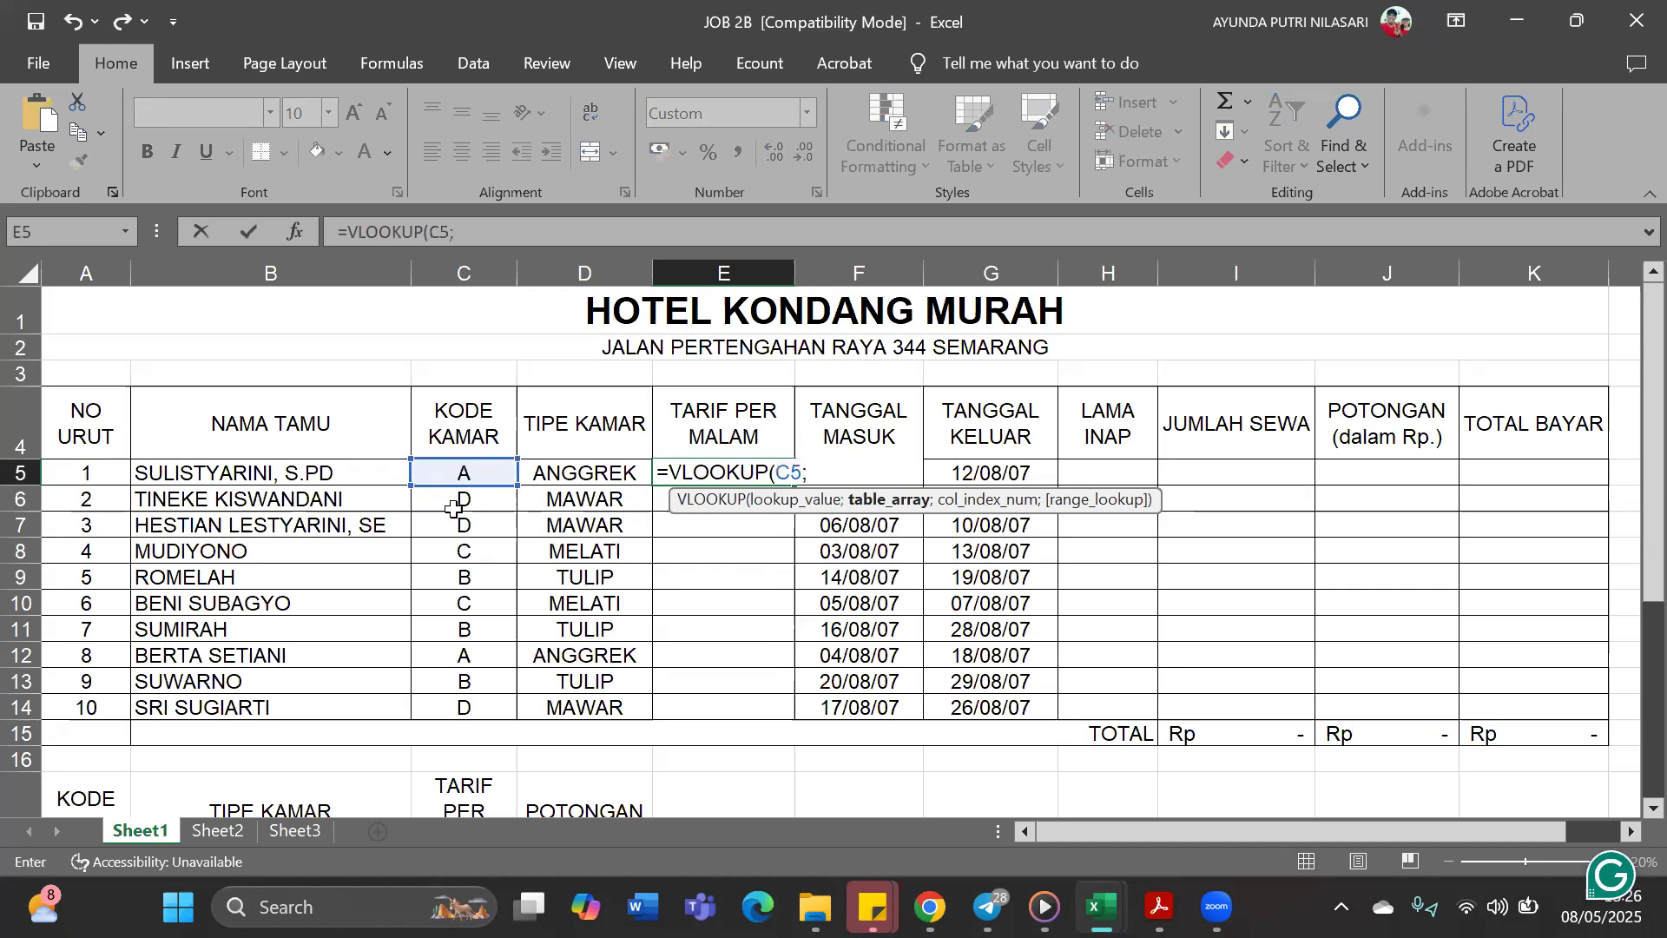
Complete the E5 formula with TARIF as the table array, column index 4 and range lookup 0
scroll(448, 626, down, 1)
scroll(45, 636, down, 2)
drag(74, 573, 639, 728)
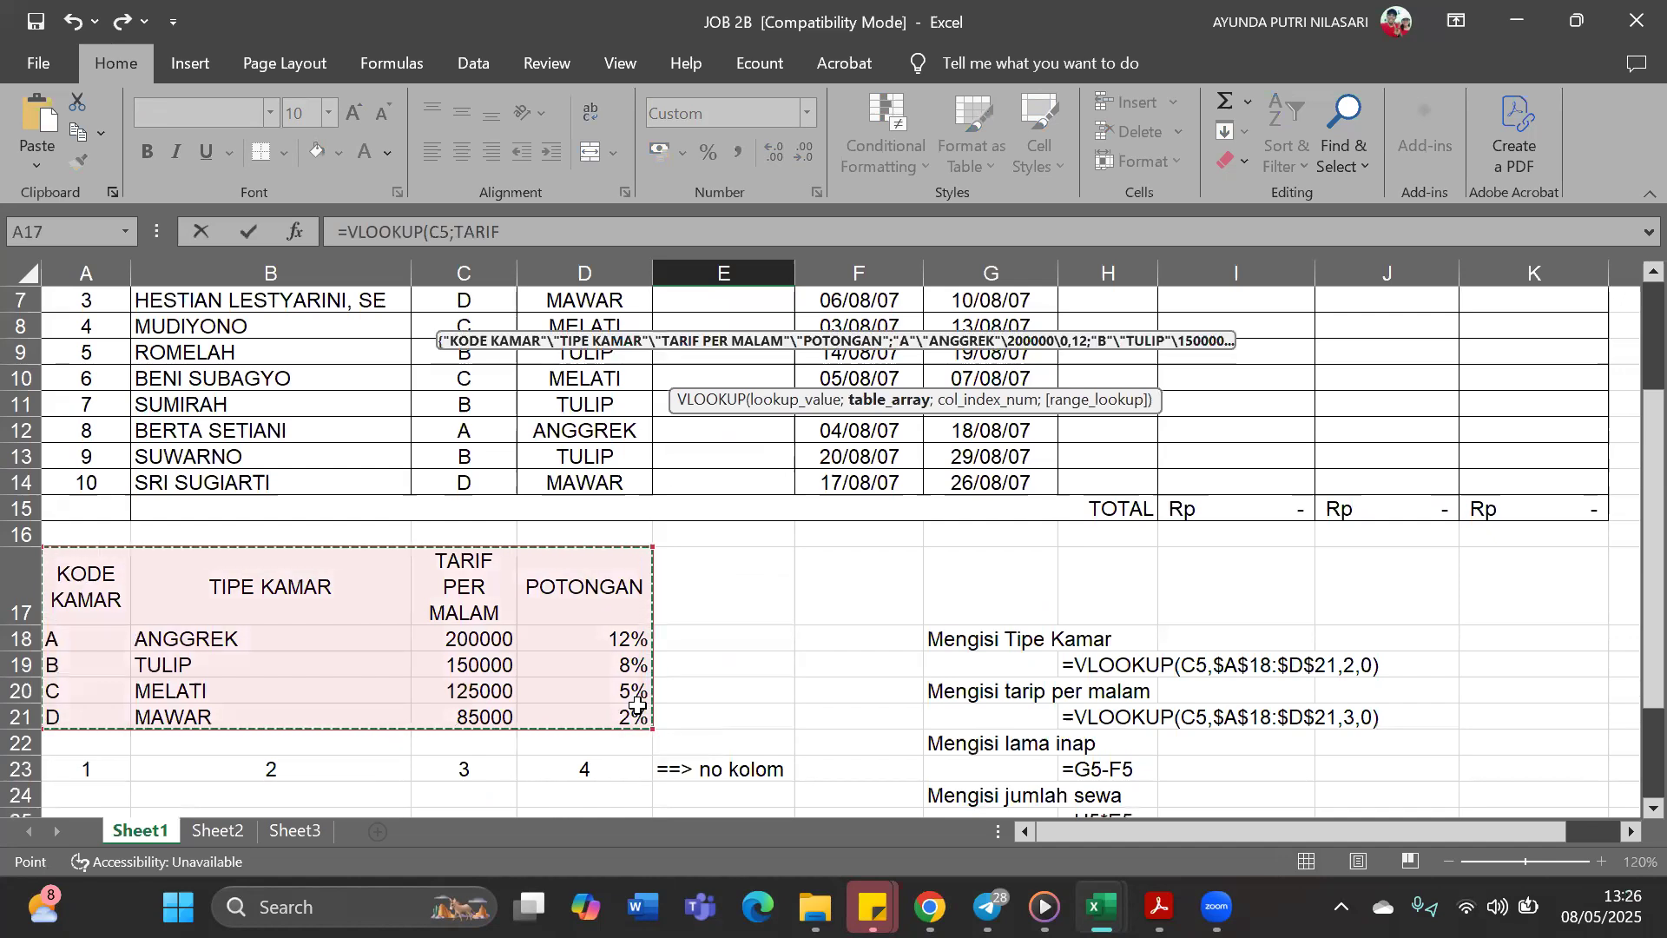
click(625, 231)
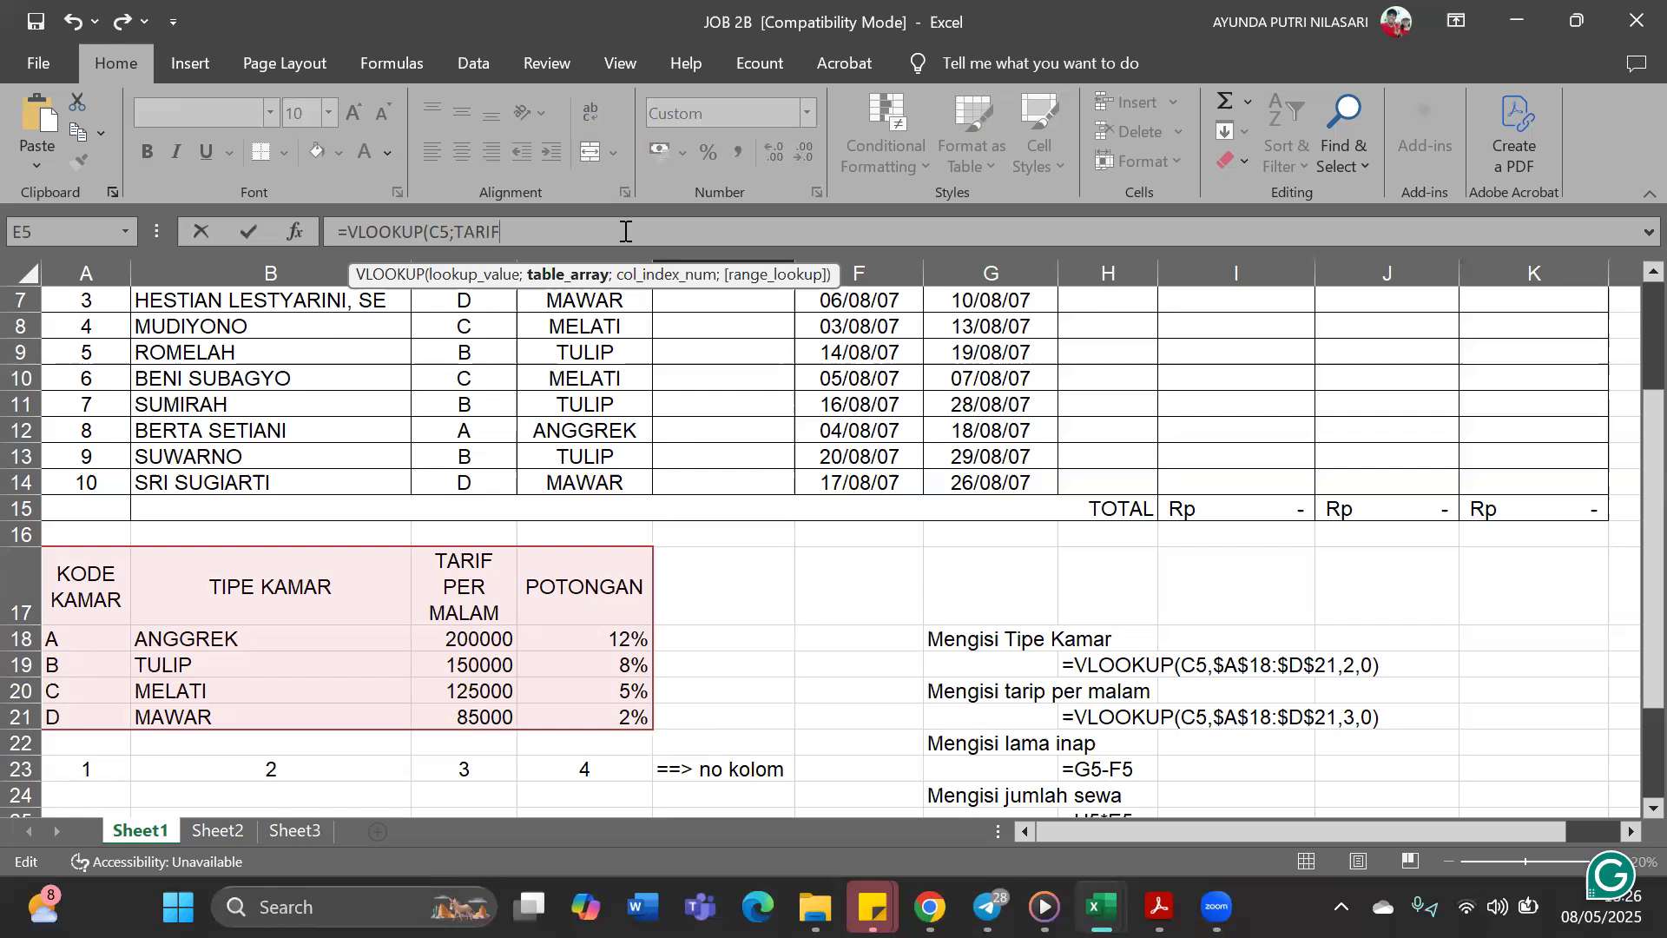
text(;)
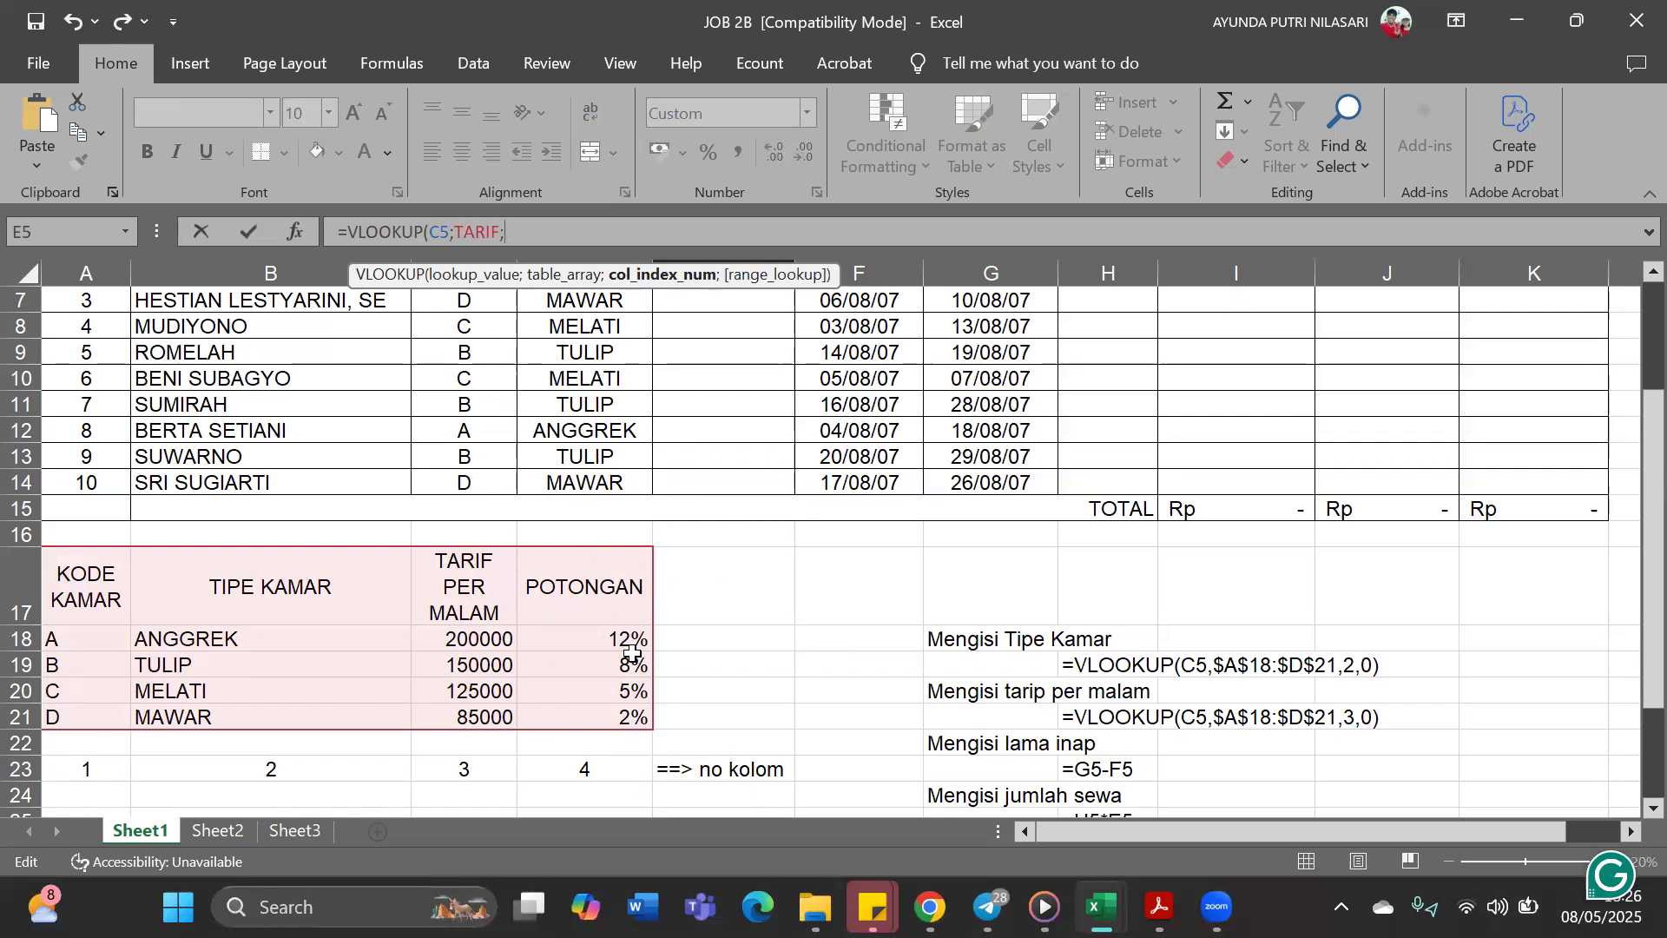
scroll(709, 699, up, 1)
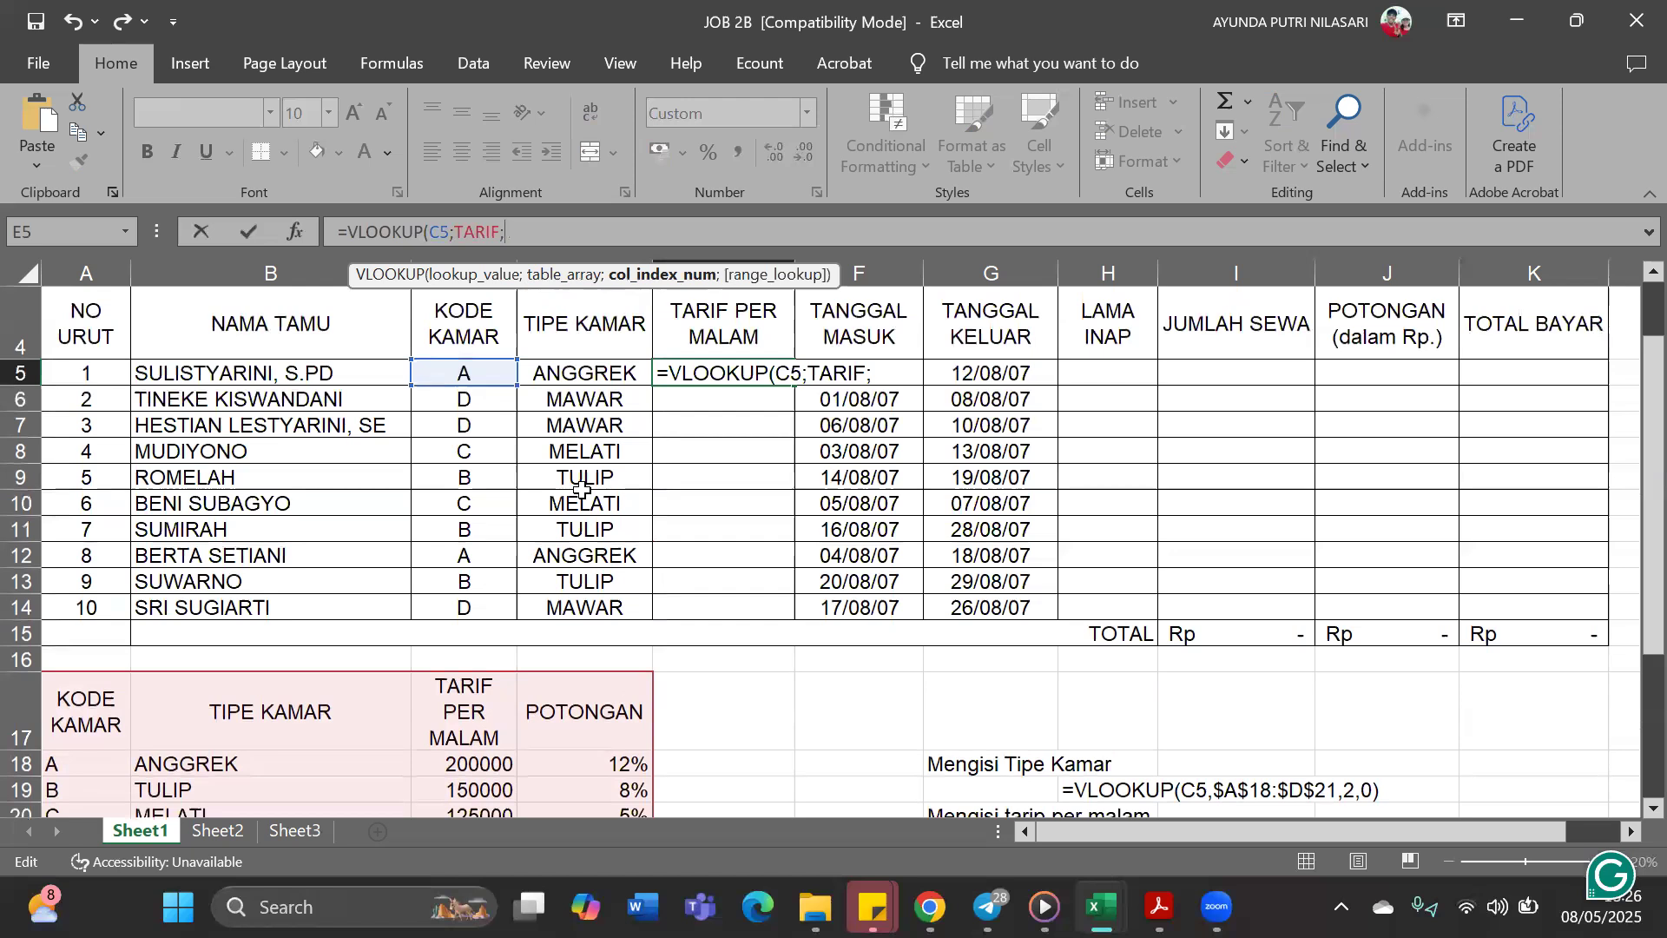
text(4;0)
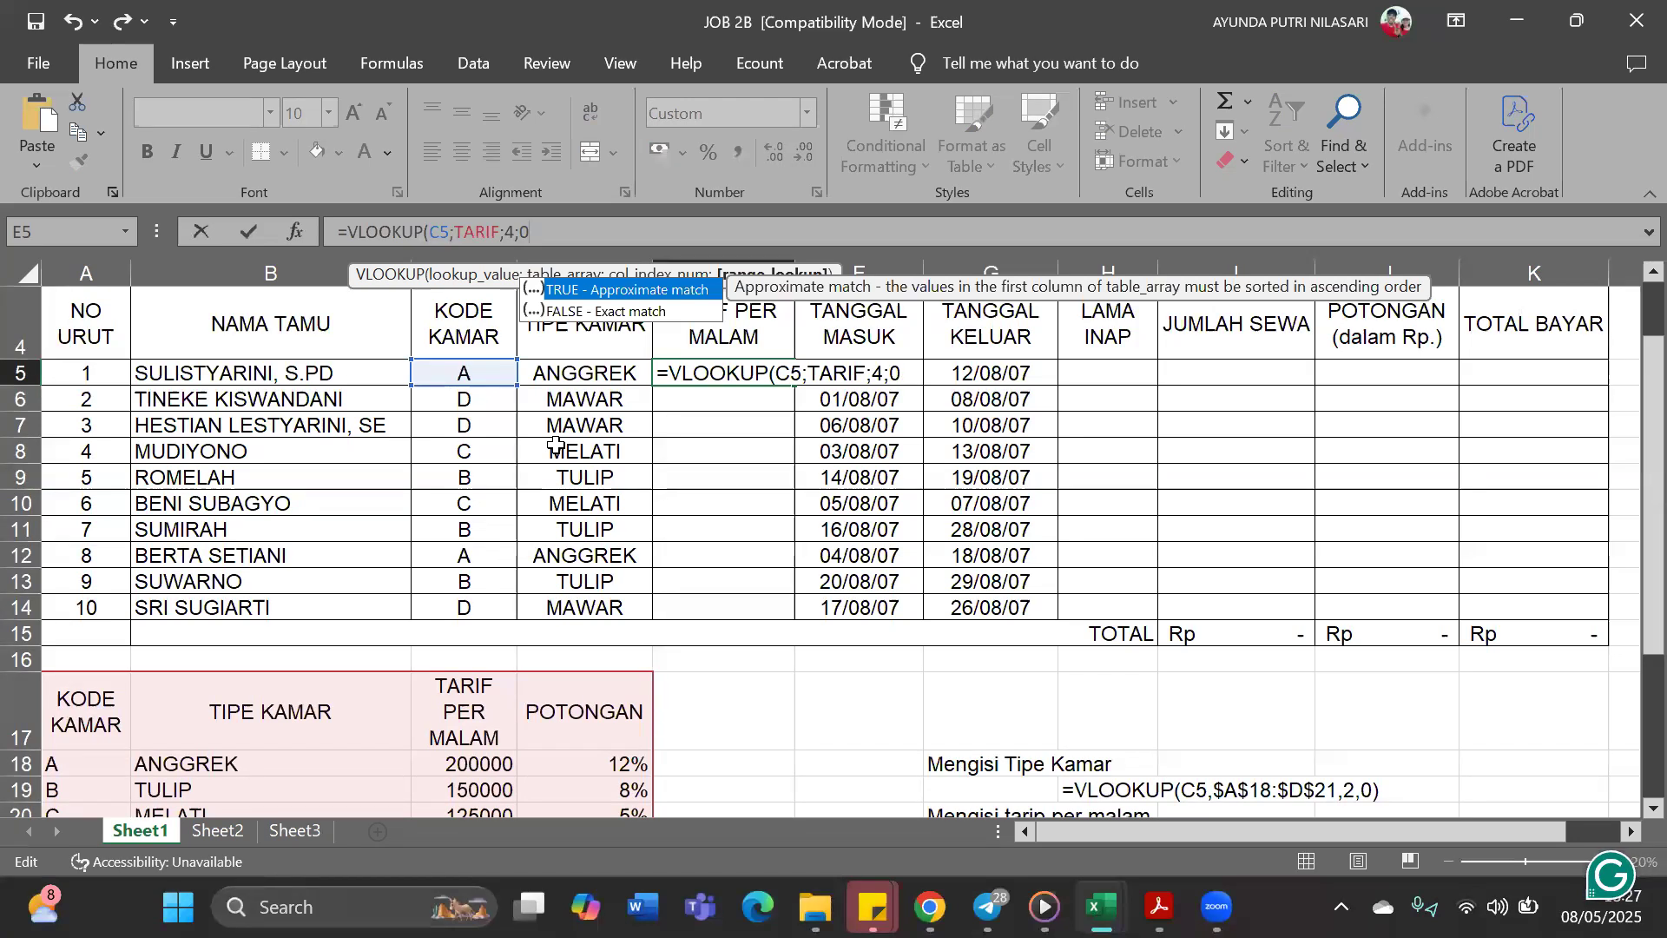
text())
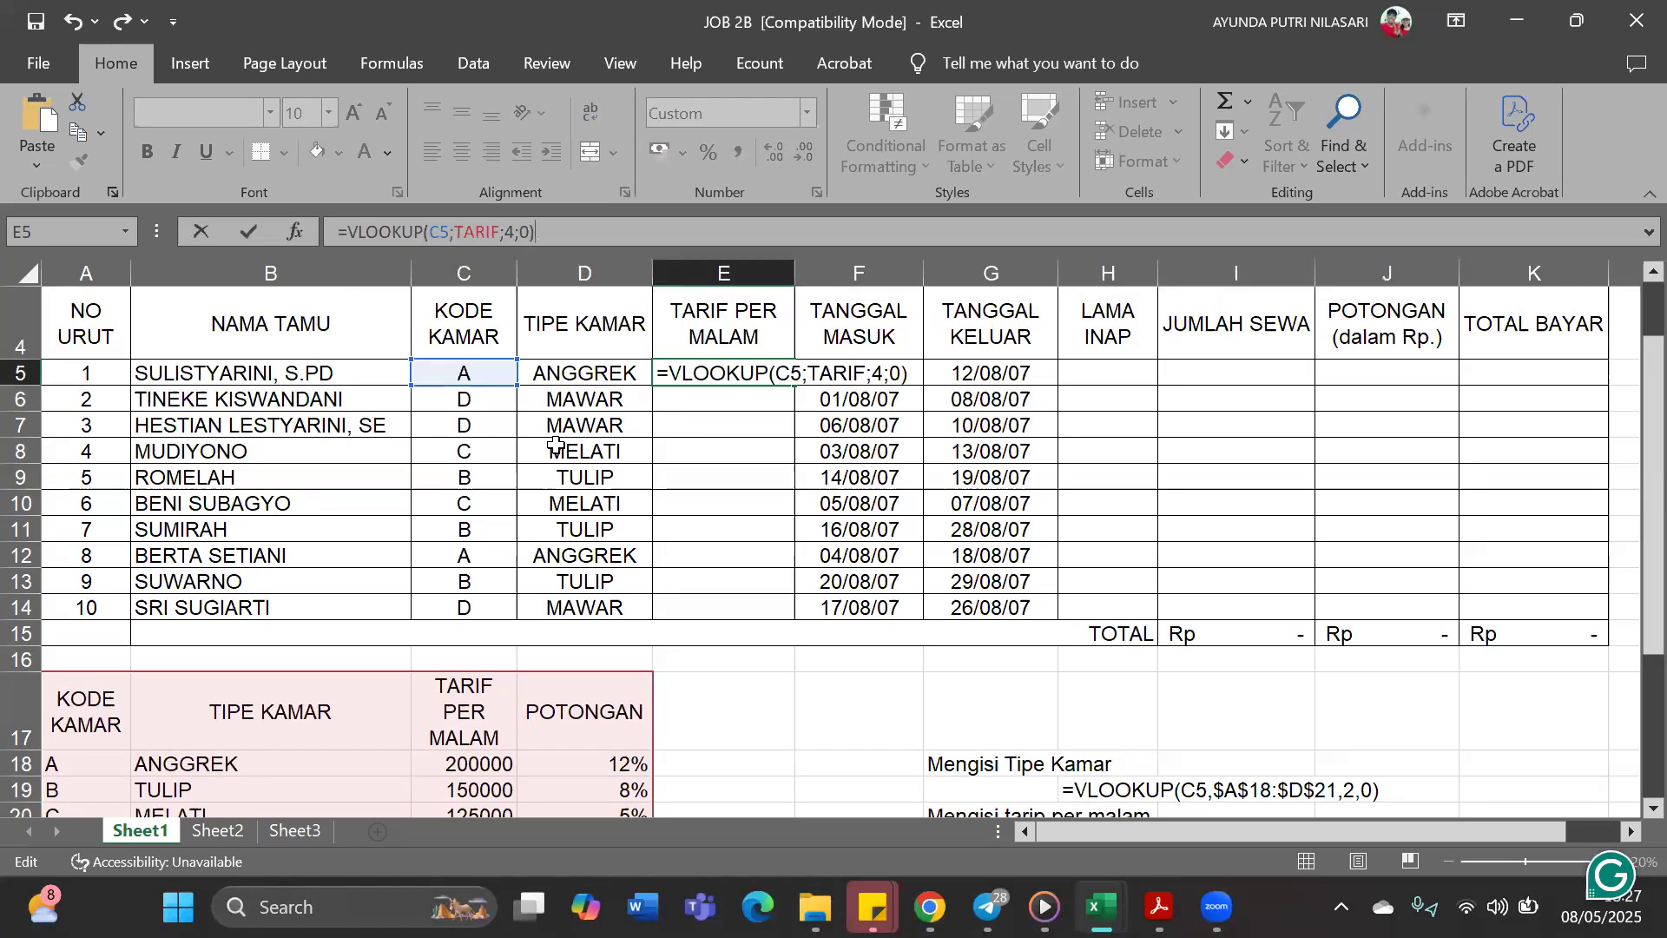
key(Return)
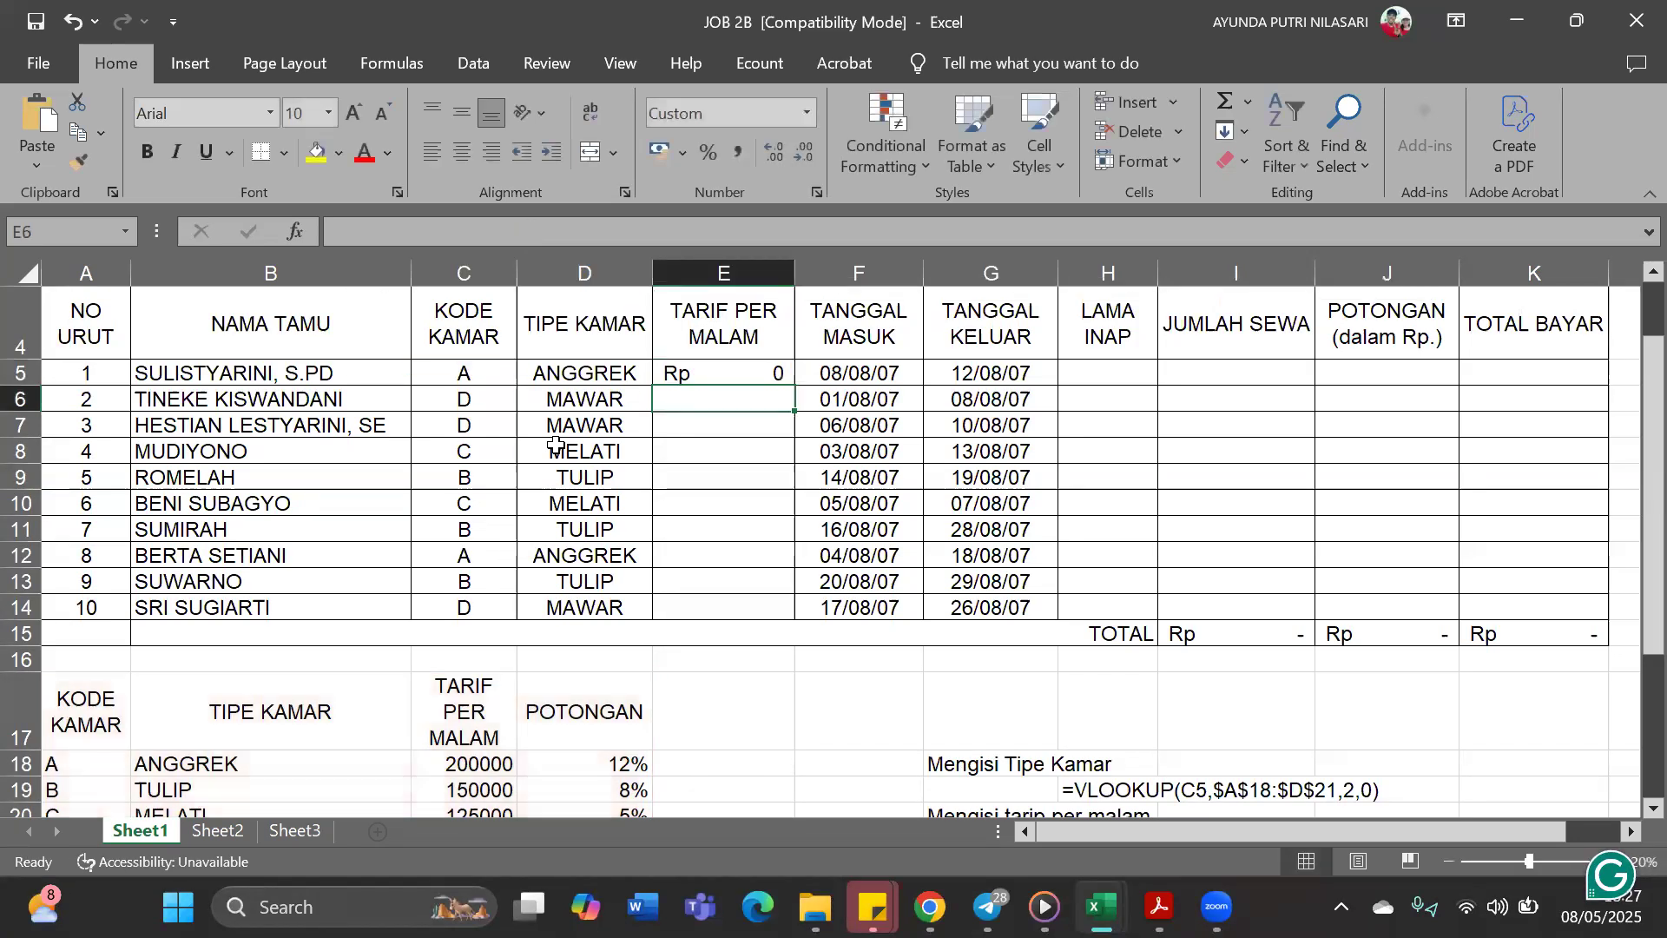
Change the column index in E5's VLOOKUP formula to 3
click(726, 371)
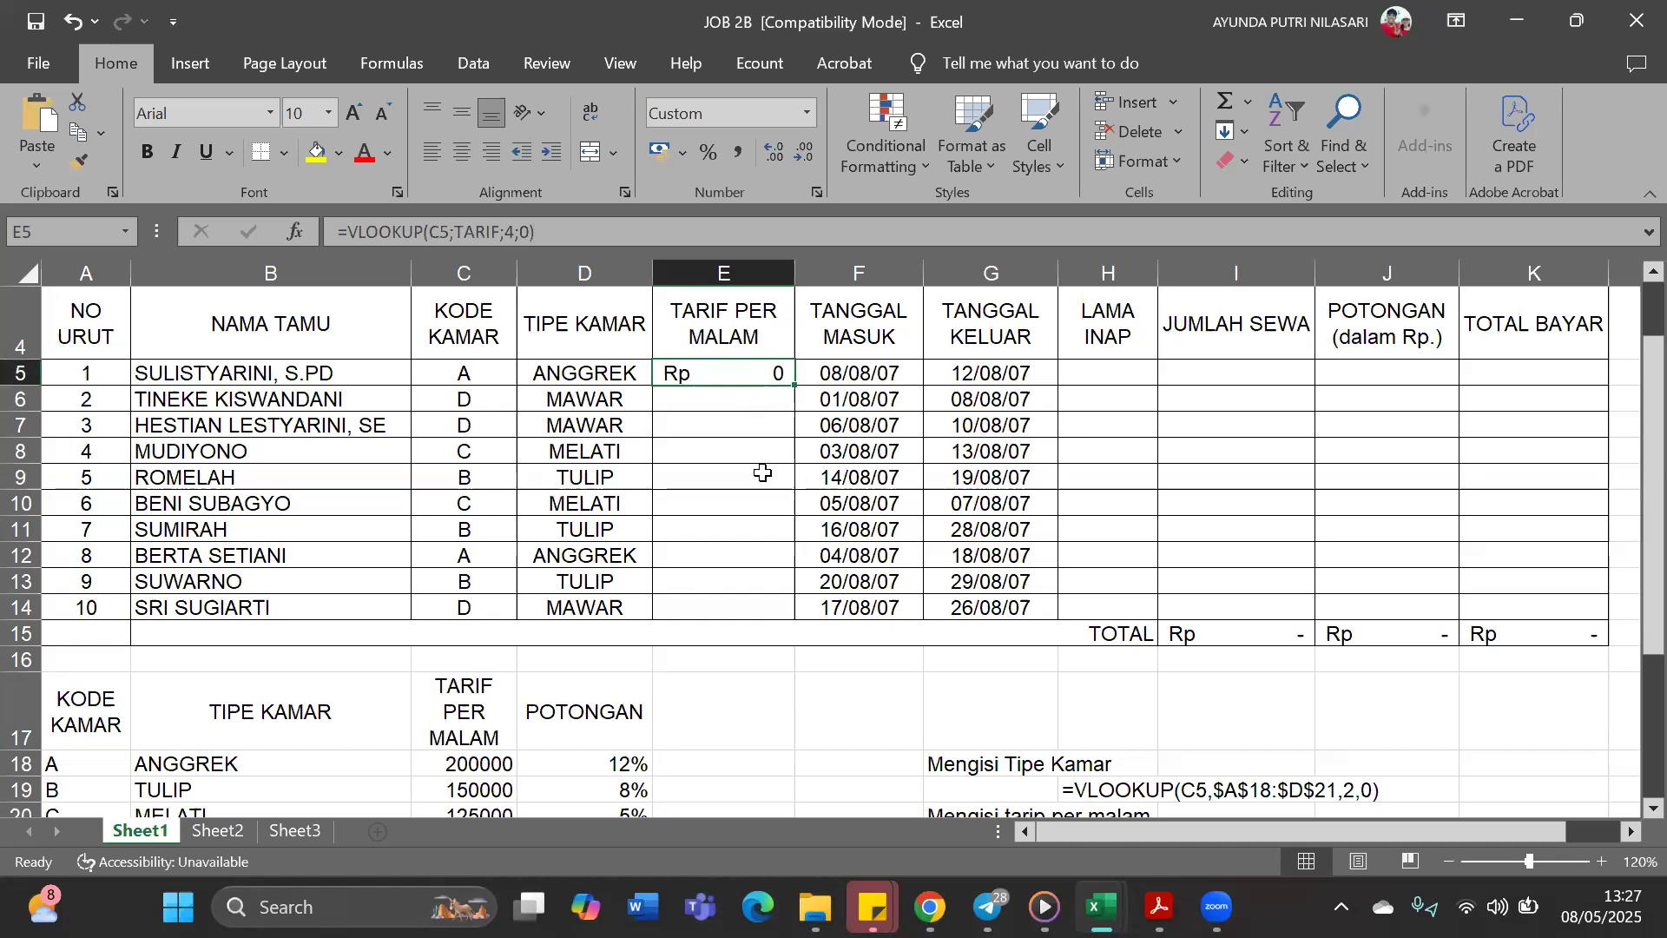
scroll(450, 650, down, 1)
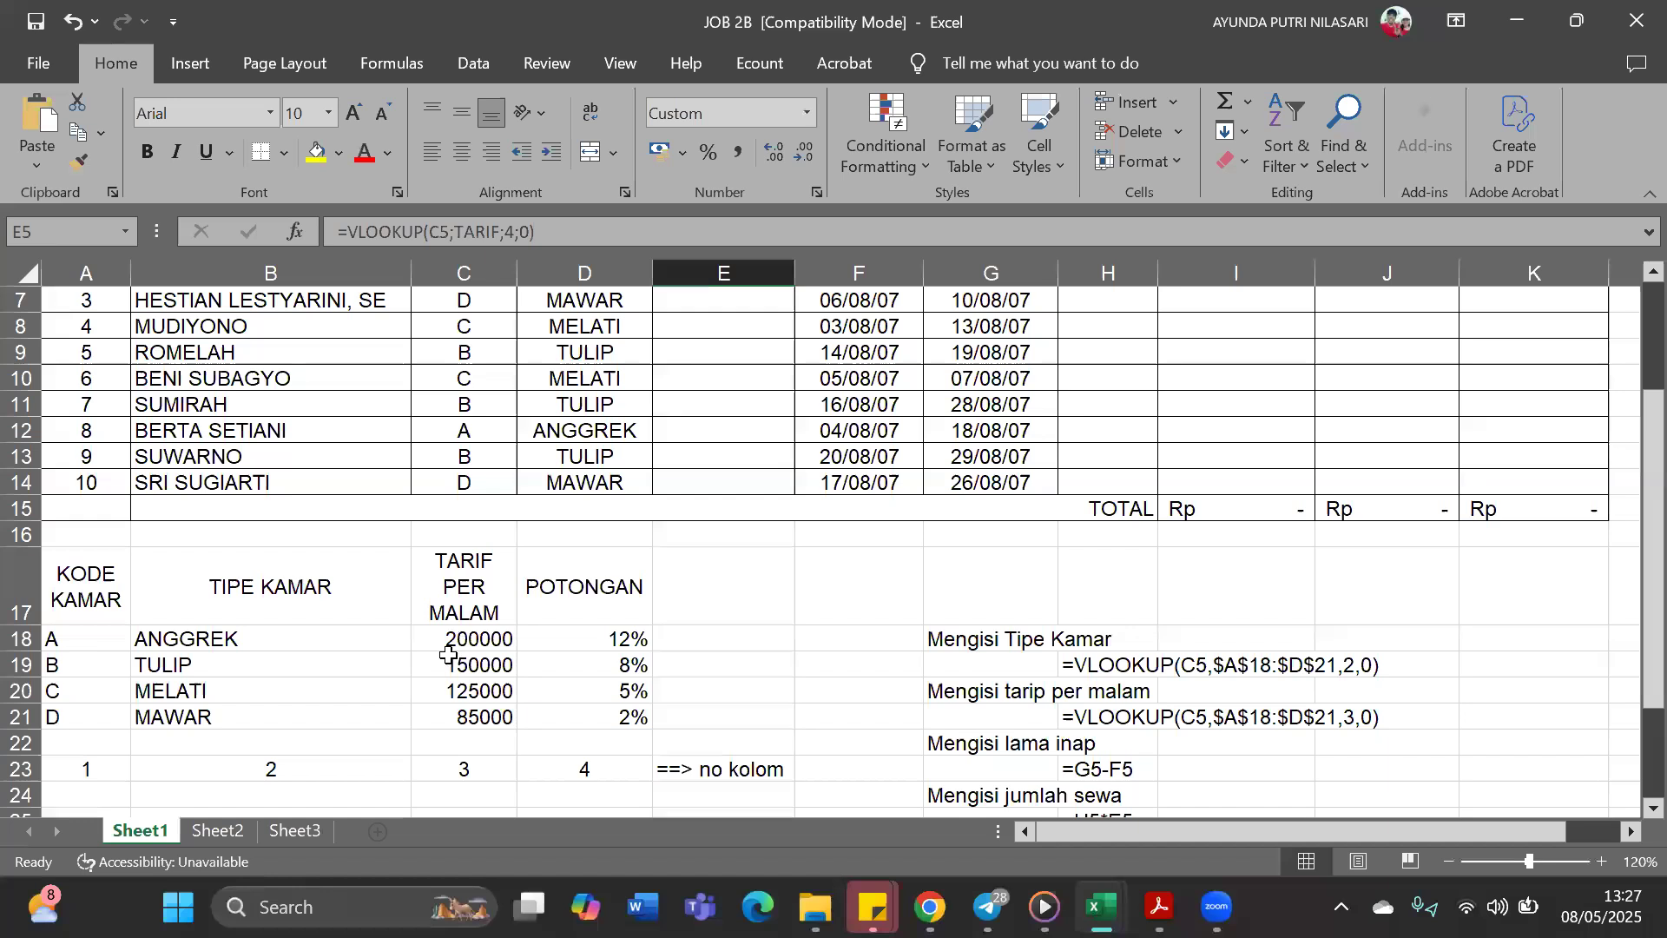
scroll(450, 653, up, 2)
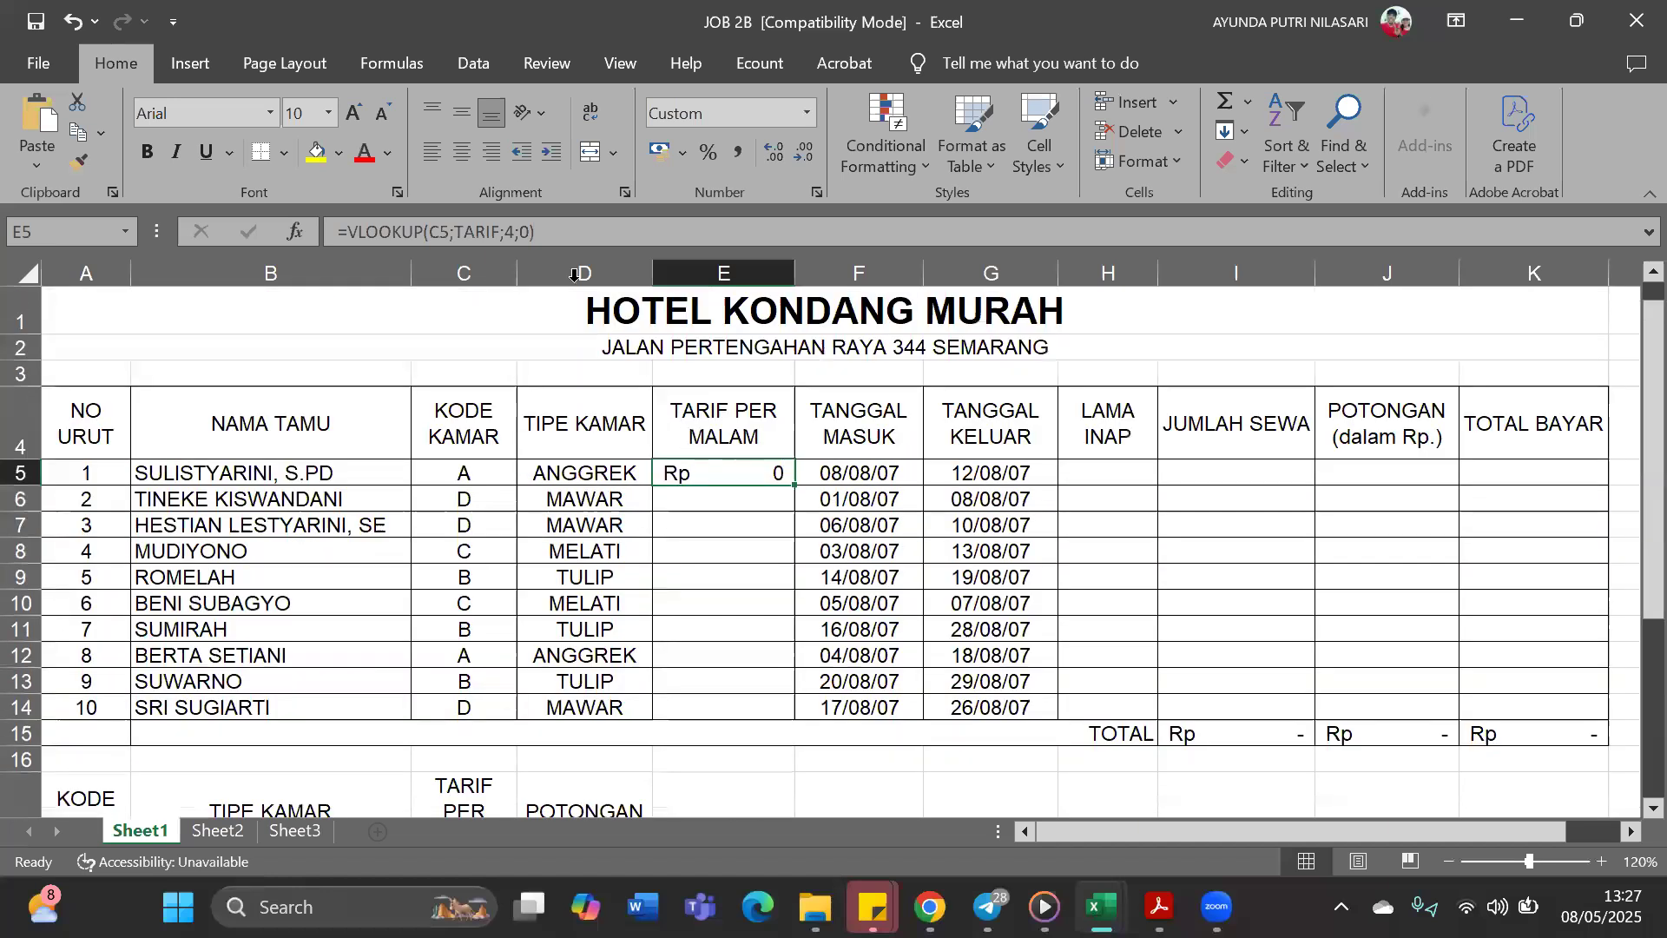
click(511, 230)
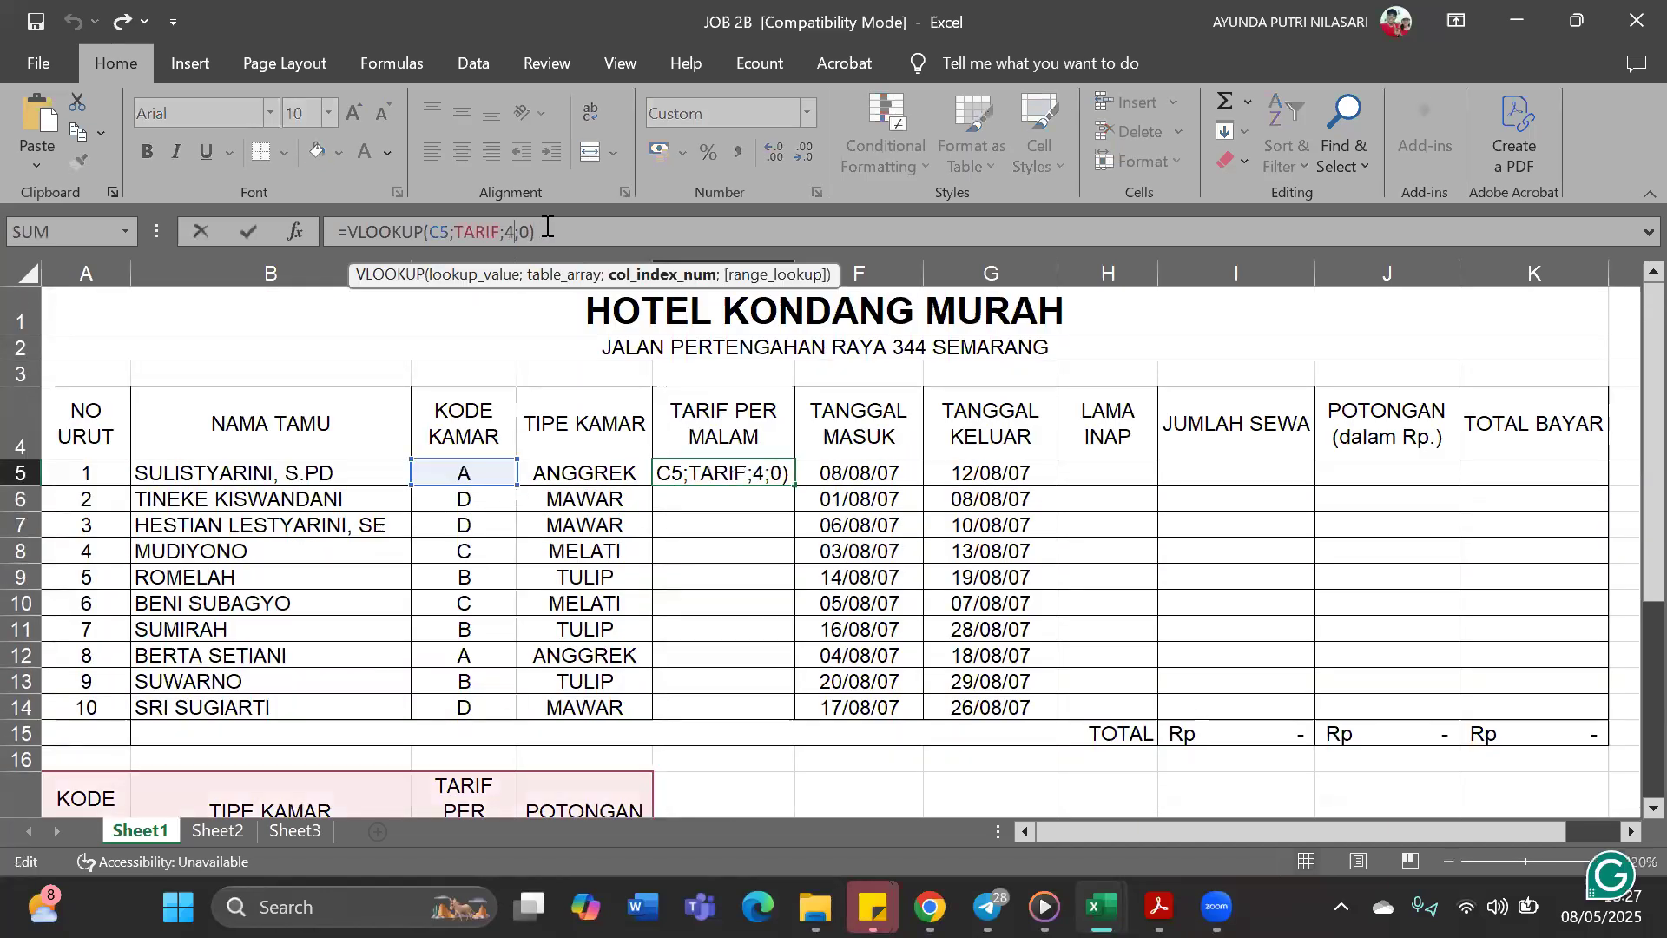
key(BackSpace)
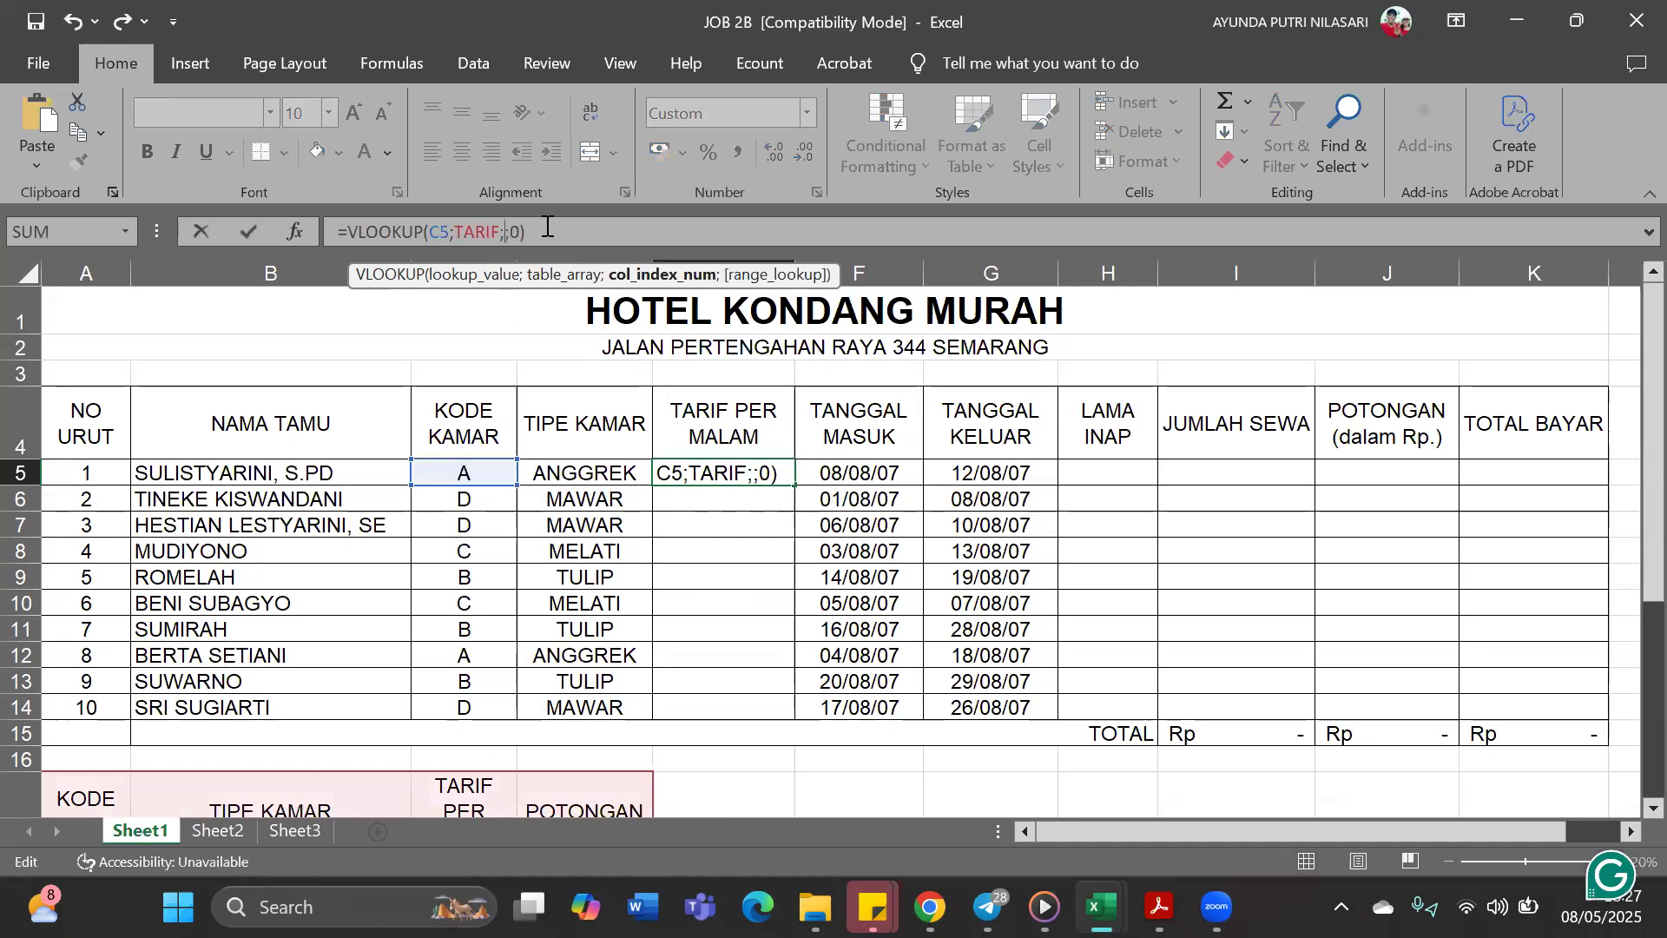
text(3)
key(Return)
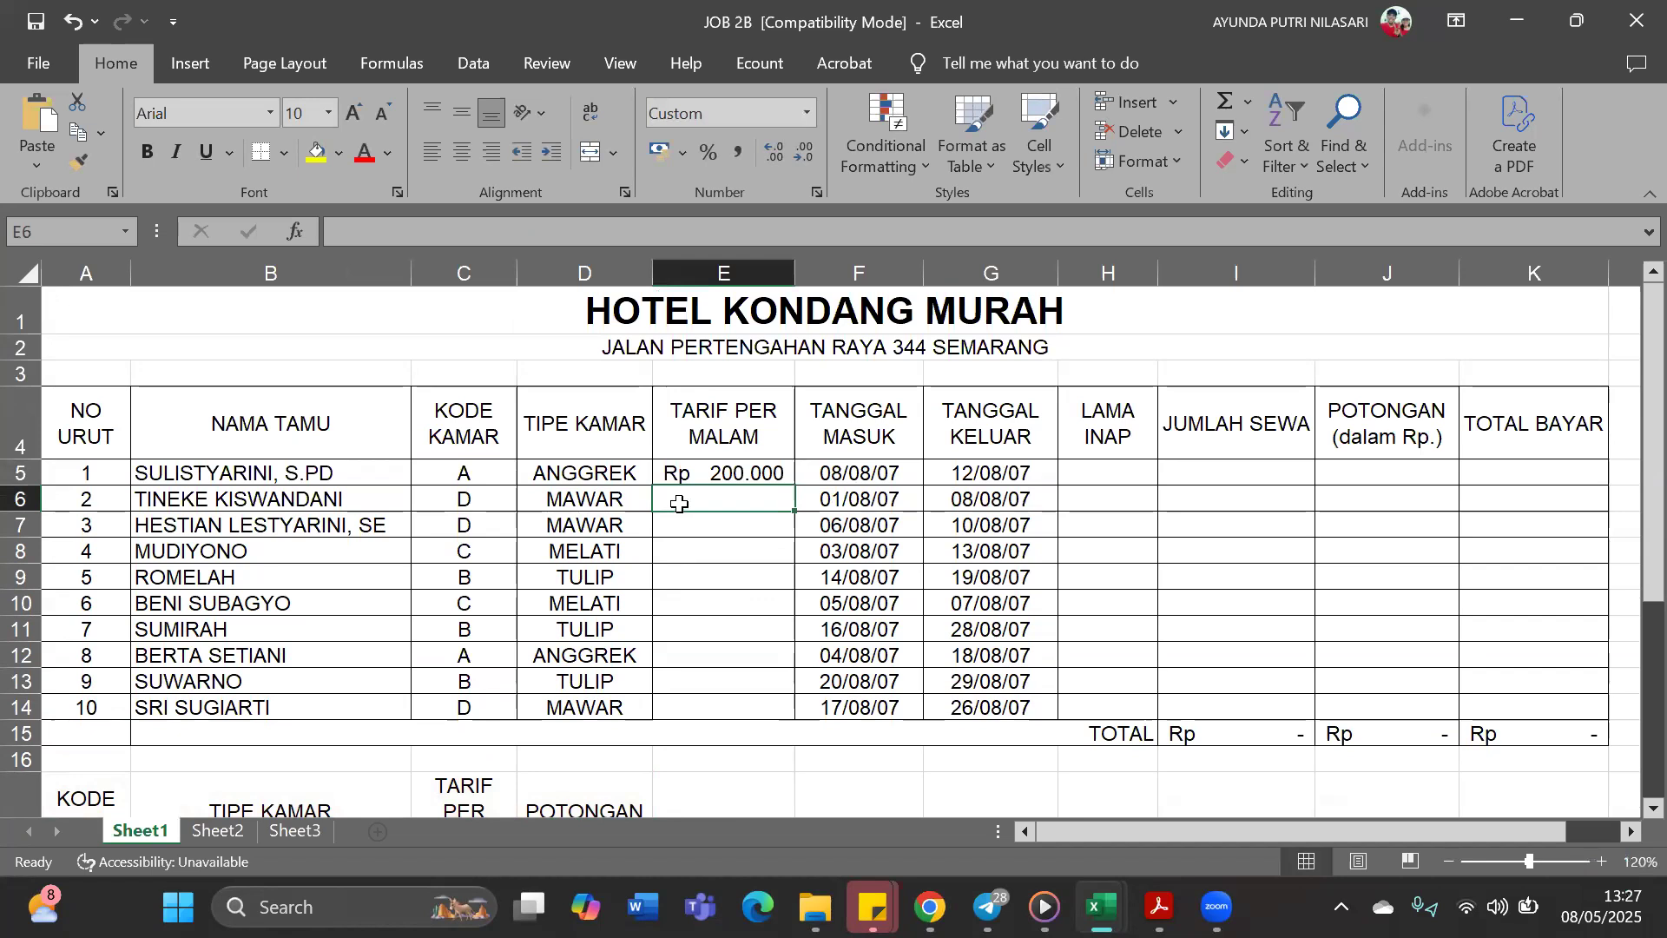
Fill the Tarif Per Malam formula from E5 down to E14
click(784, 473)
drag(792, 492, 792, 717)
scroll(644, 674, down, 1)
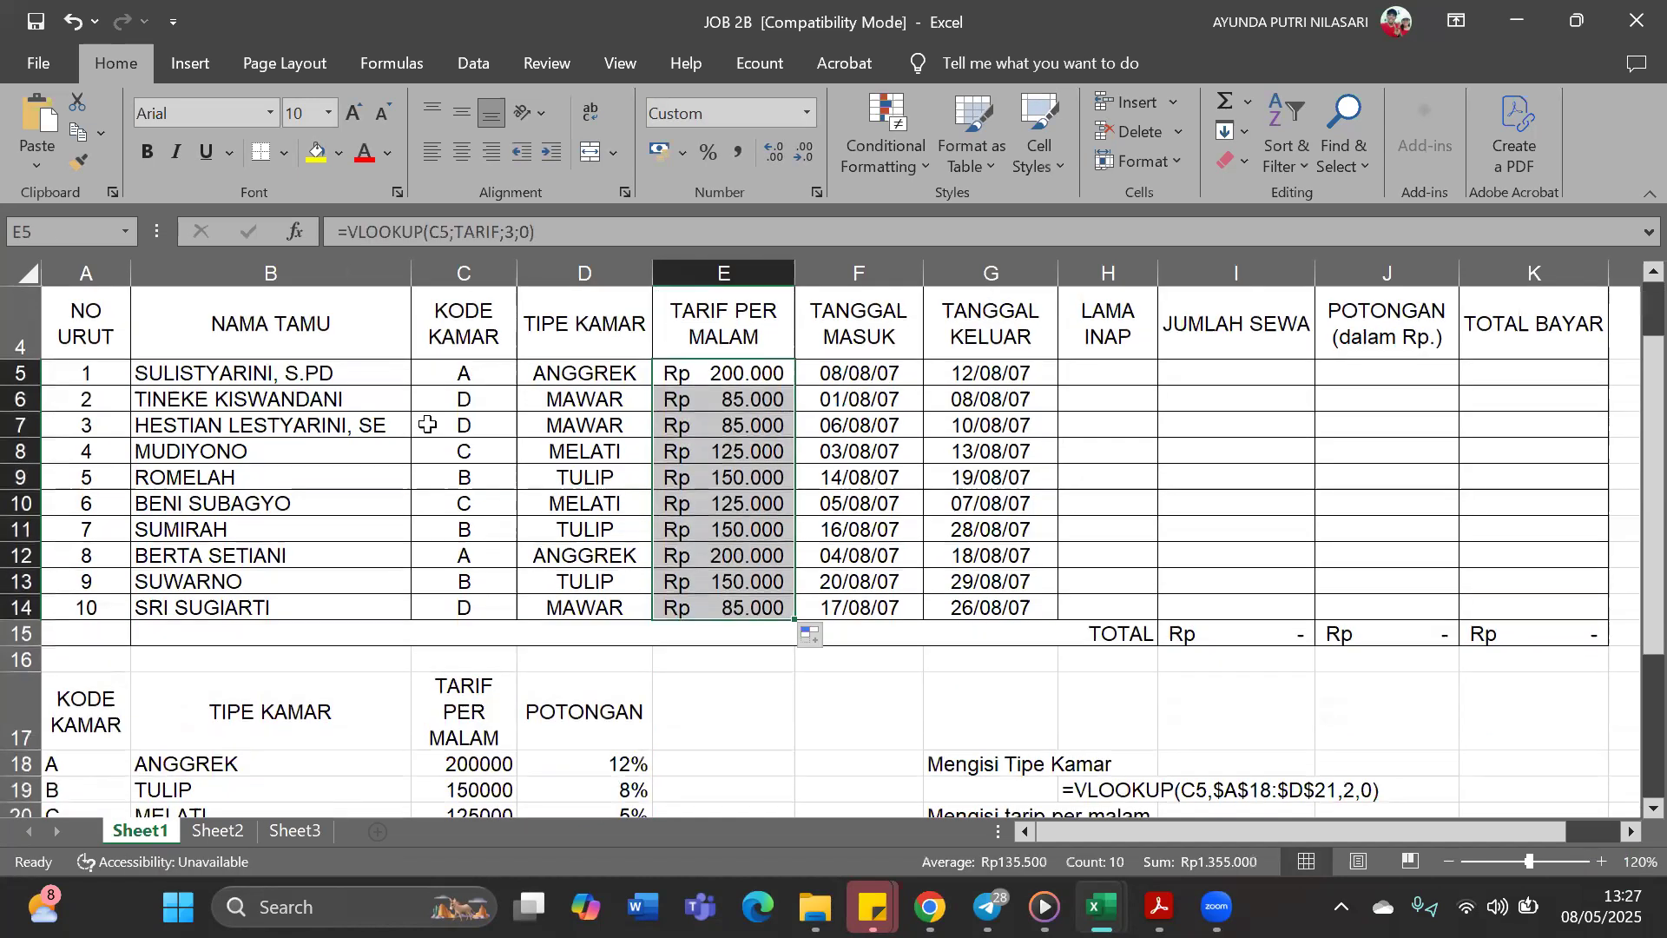
scroll(531, 521, down, 1)
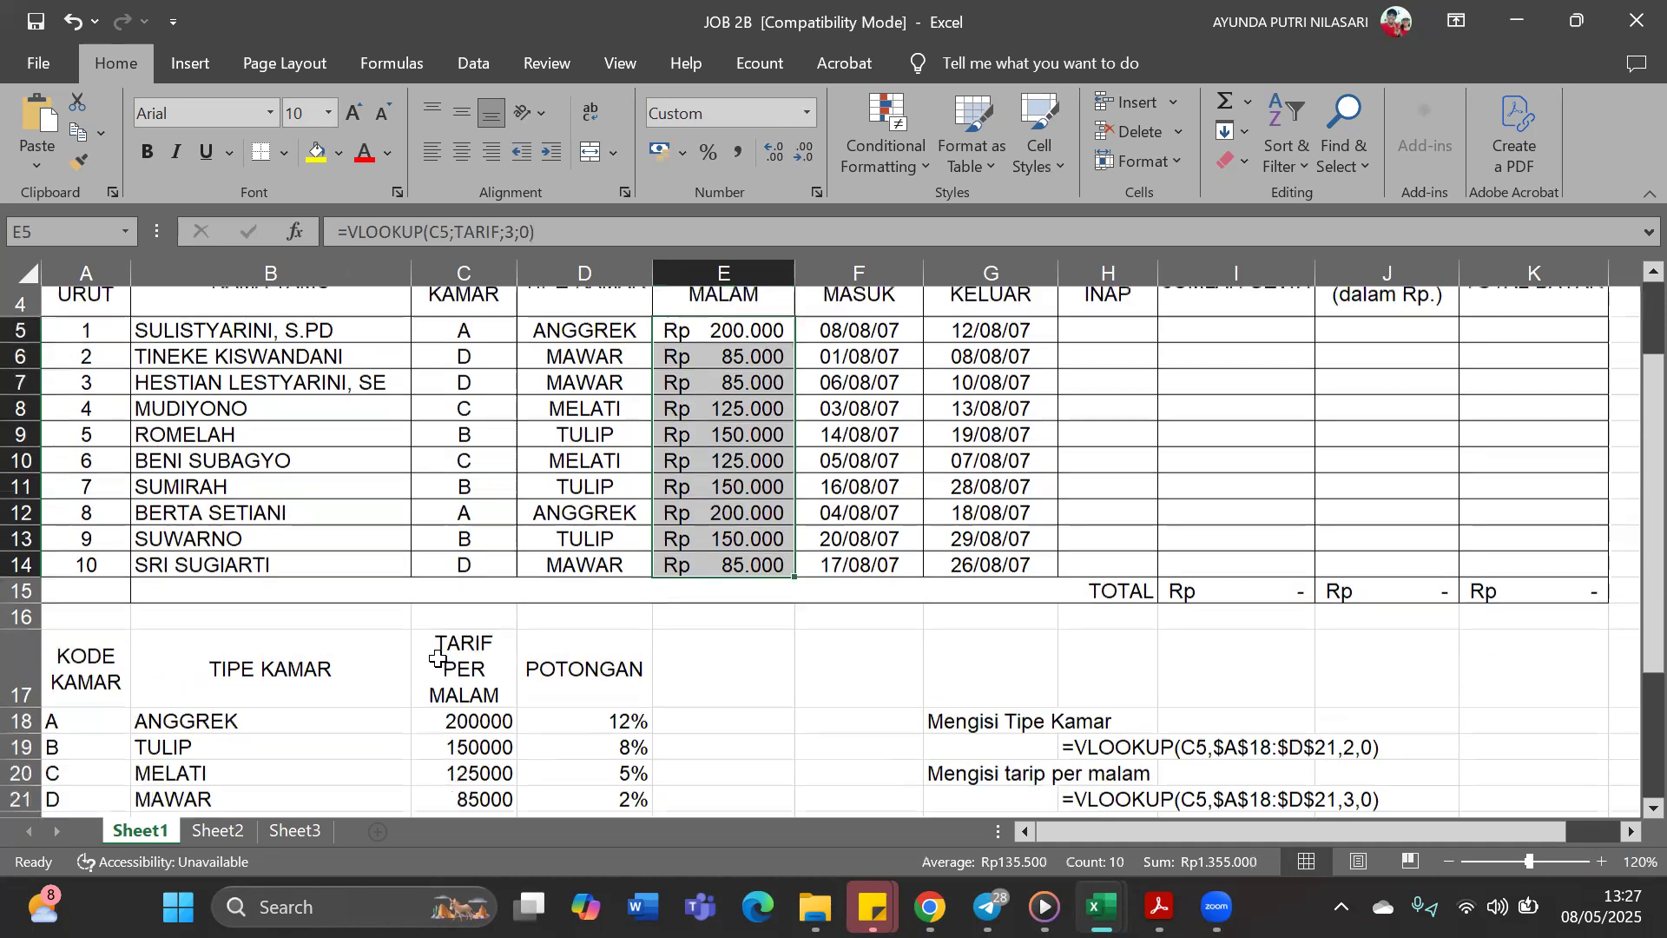
Apply the Accounting number format to column C and widen the column to fit the rupiah rates
click(491, 640)
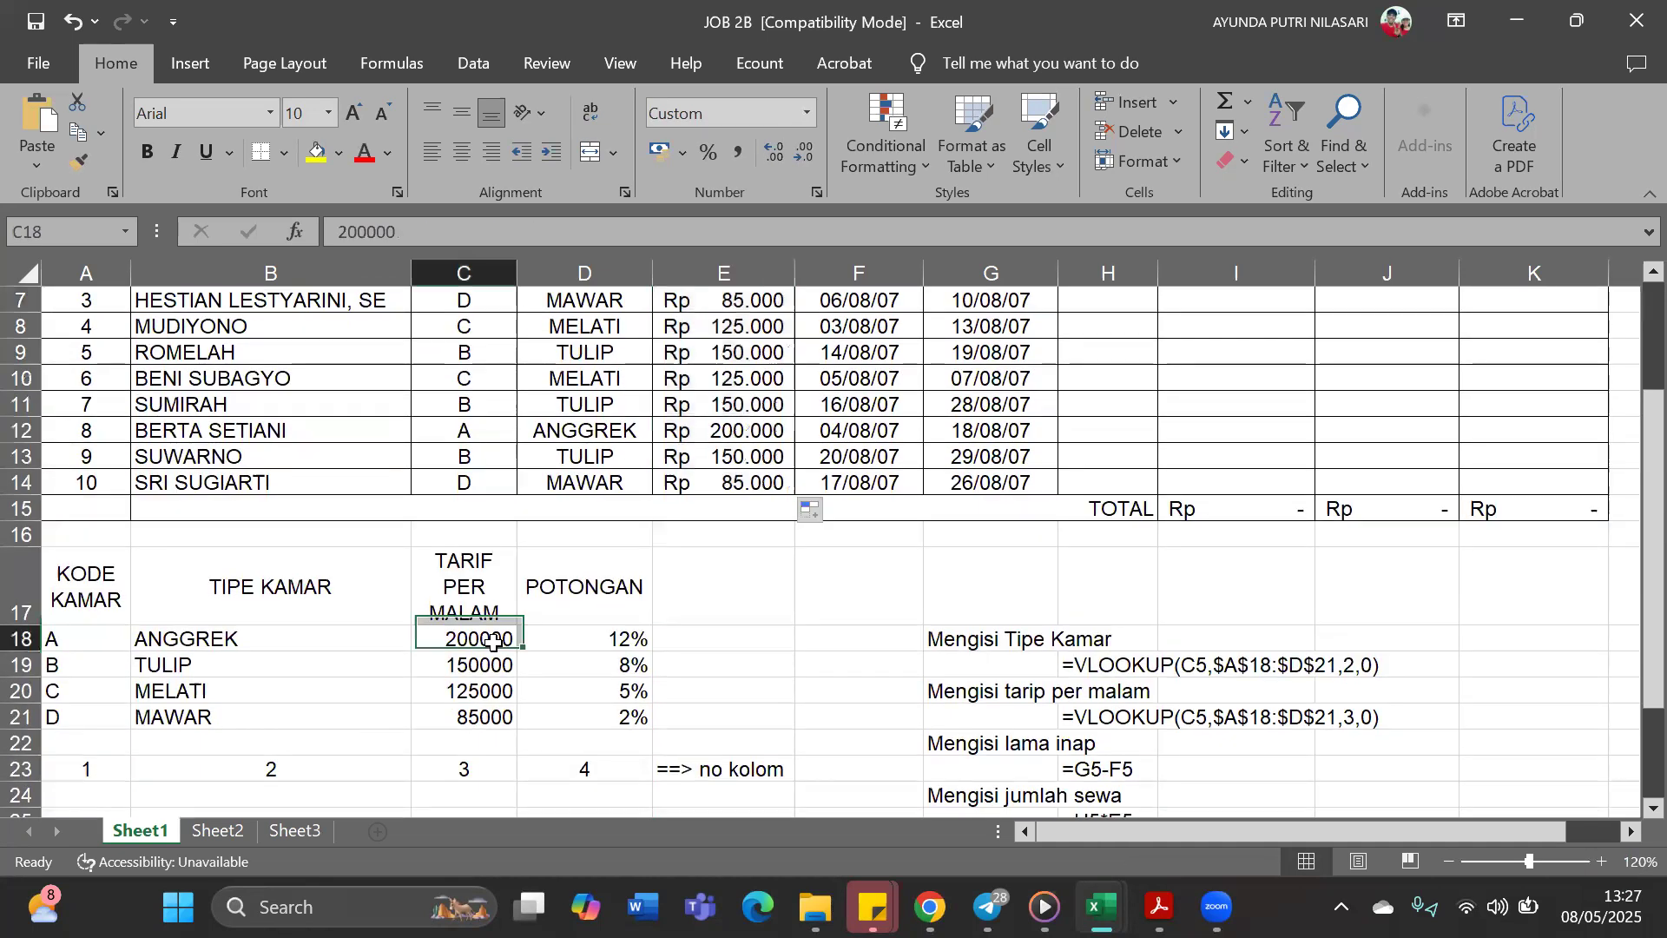
click(463, 273)
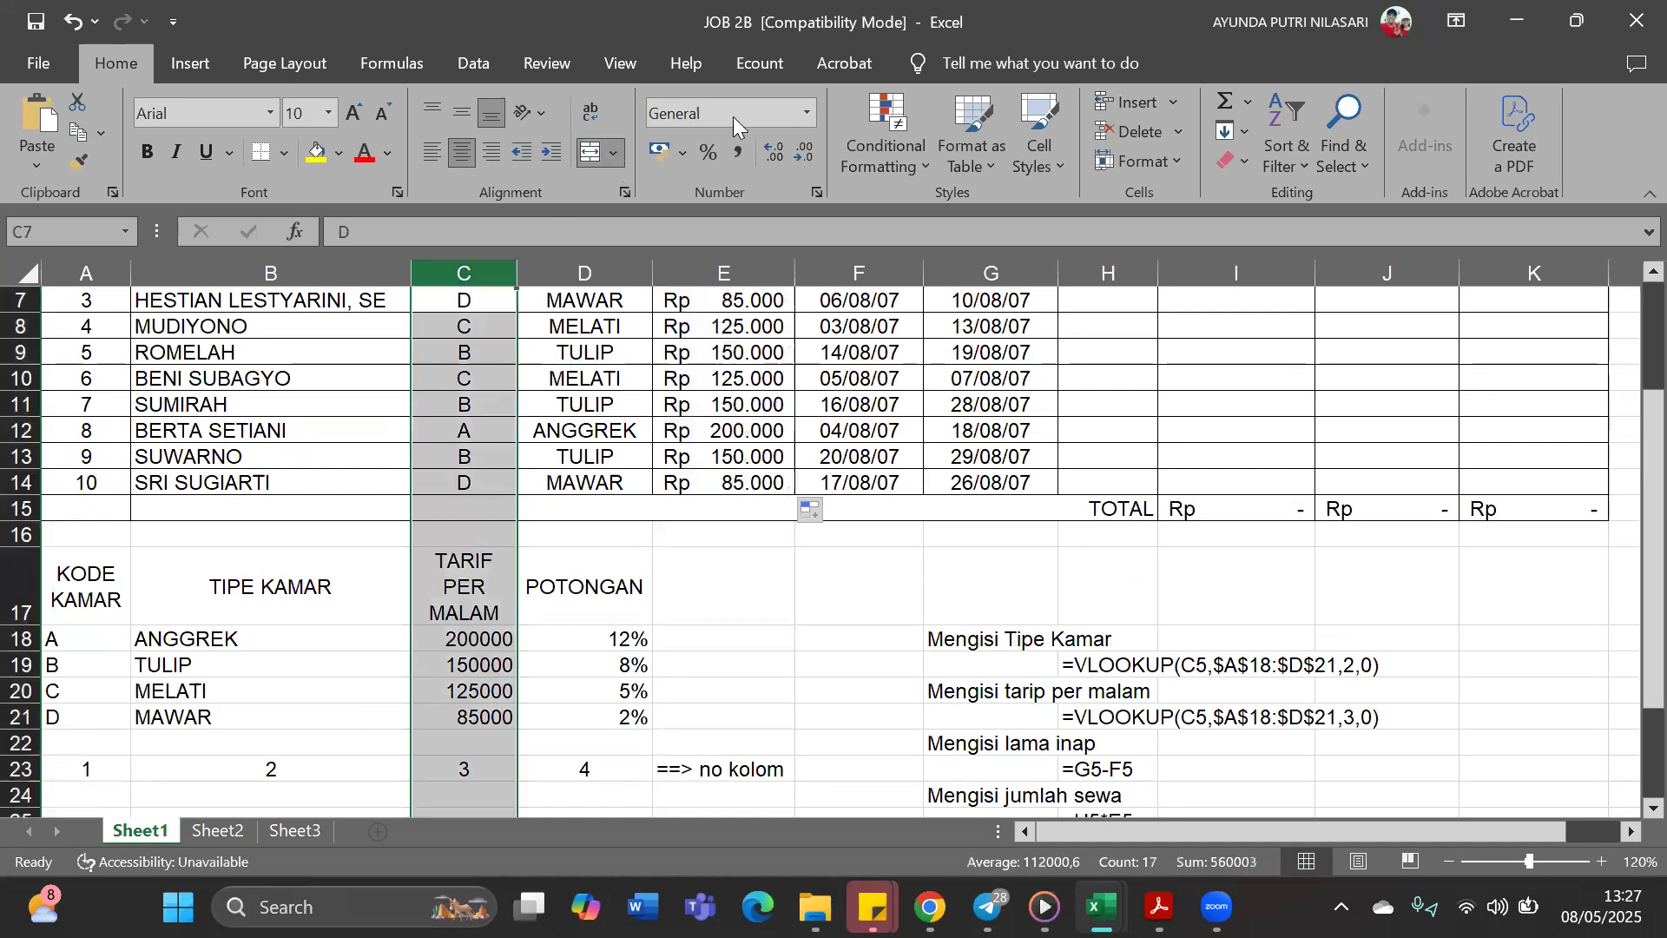
click(809, 111)
click(769, 332)
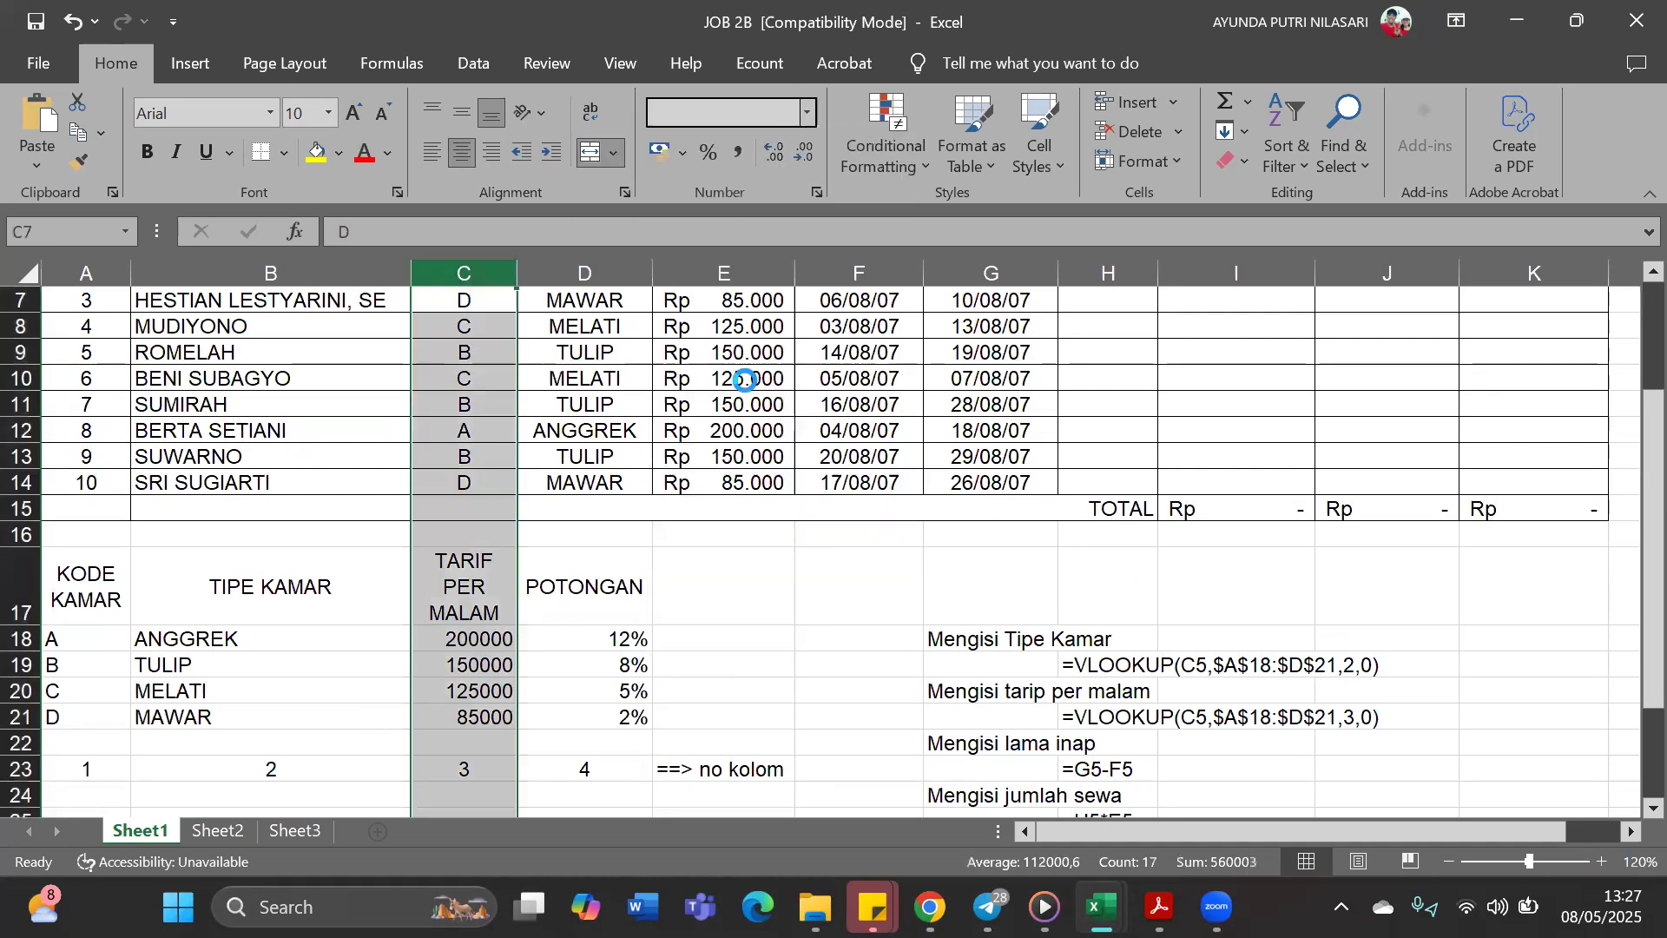
drag(517, 275, 583, 272)
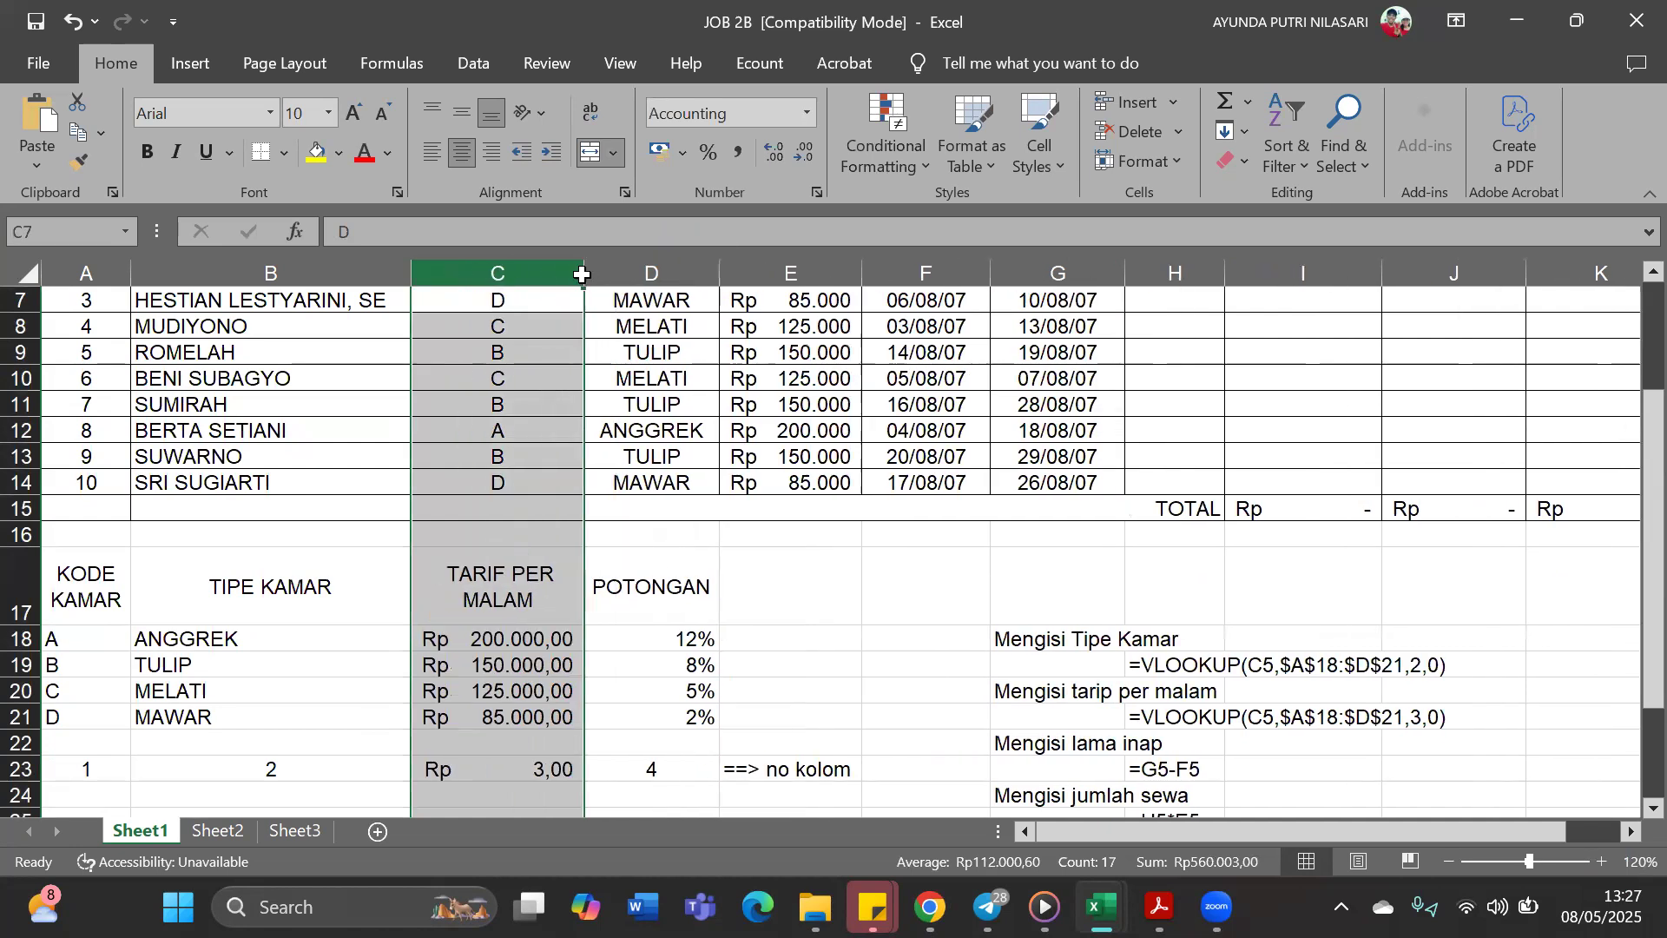
click(827, 705)
Remove the decimal places from the rupiah amounts in column C
scroll(522, 673, up, 1)
scroll(534, 676, down, 1)
scroll(547, 679, up, 1)
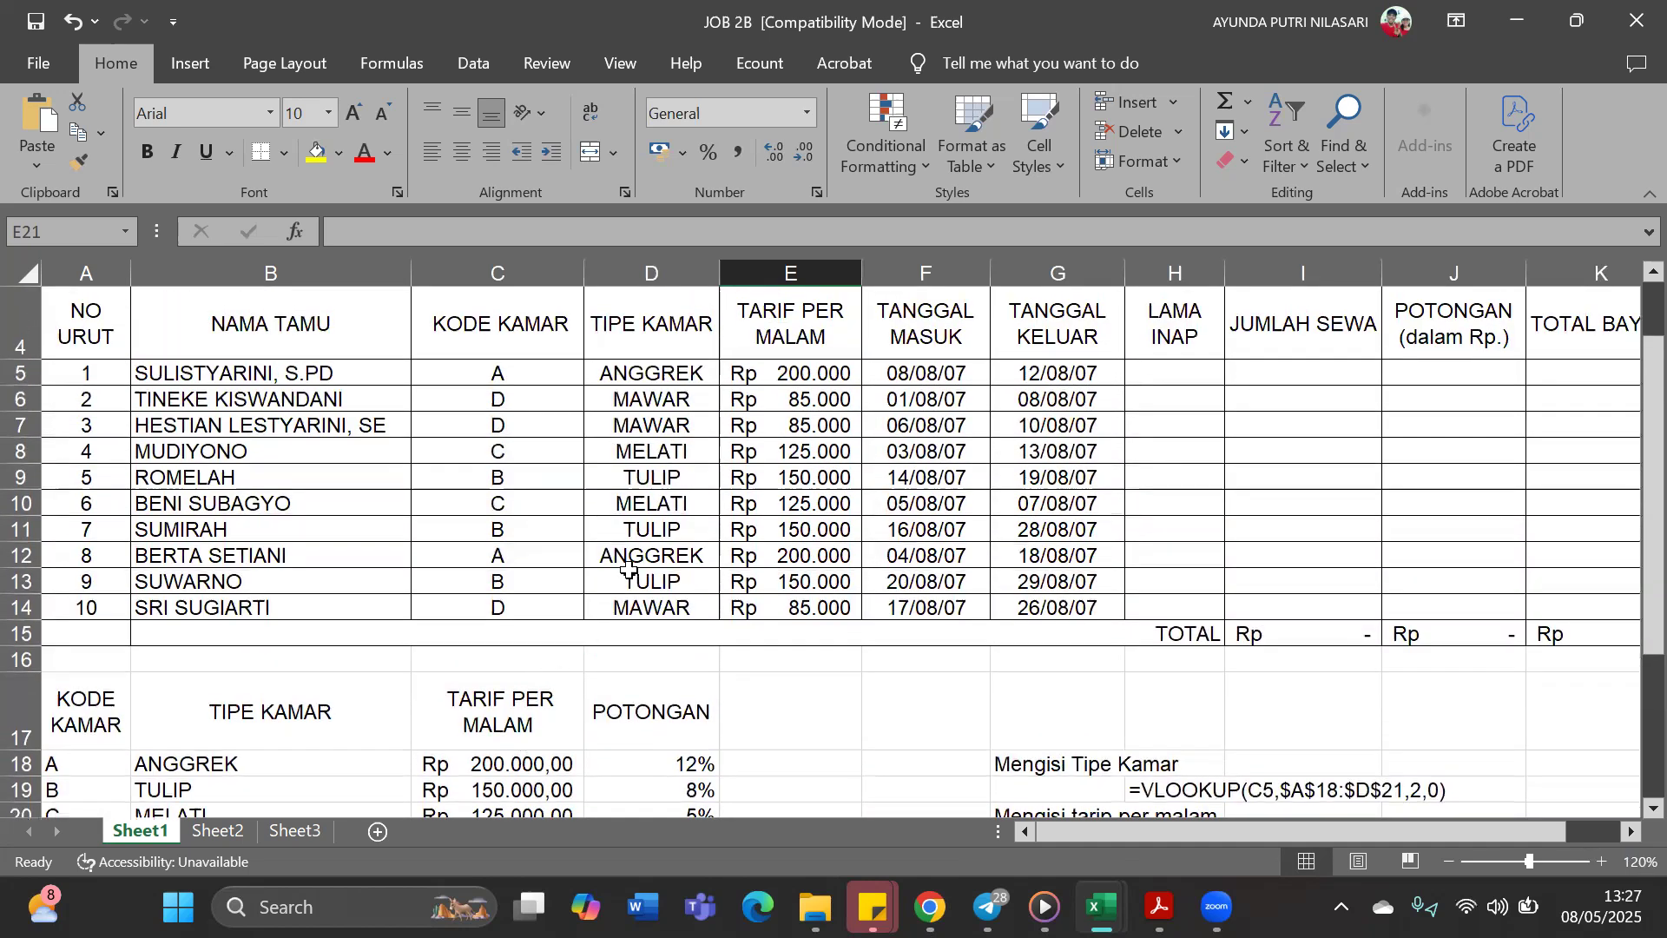
click(540, 265)
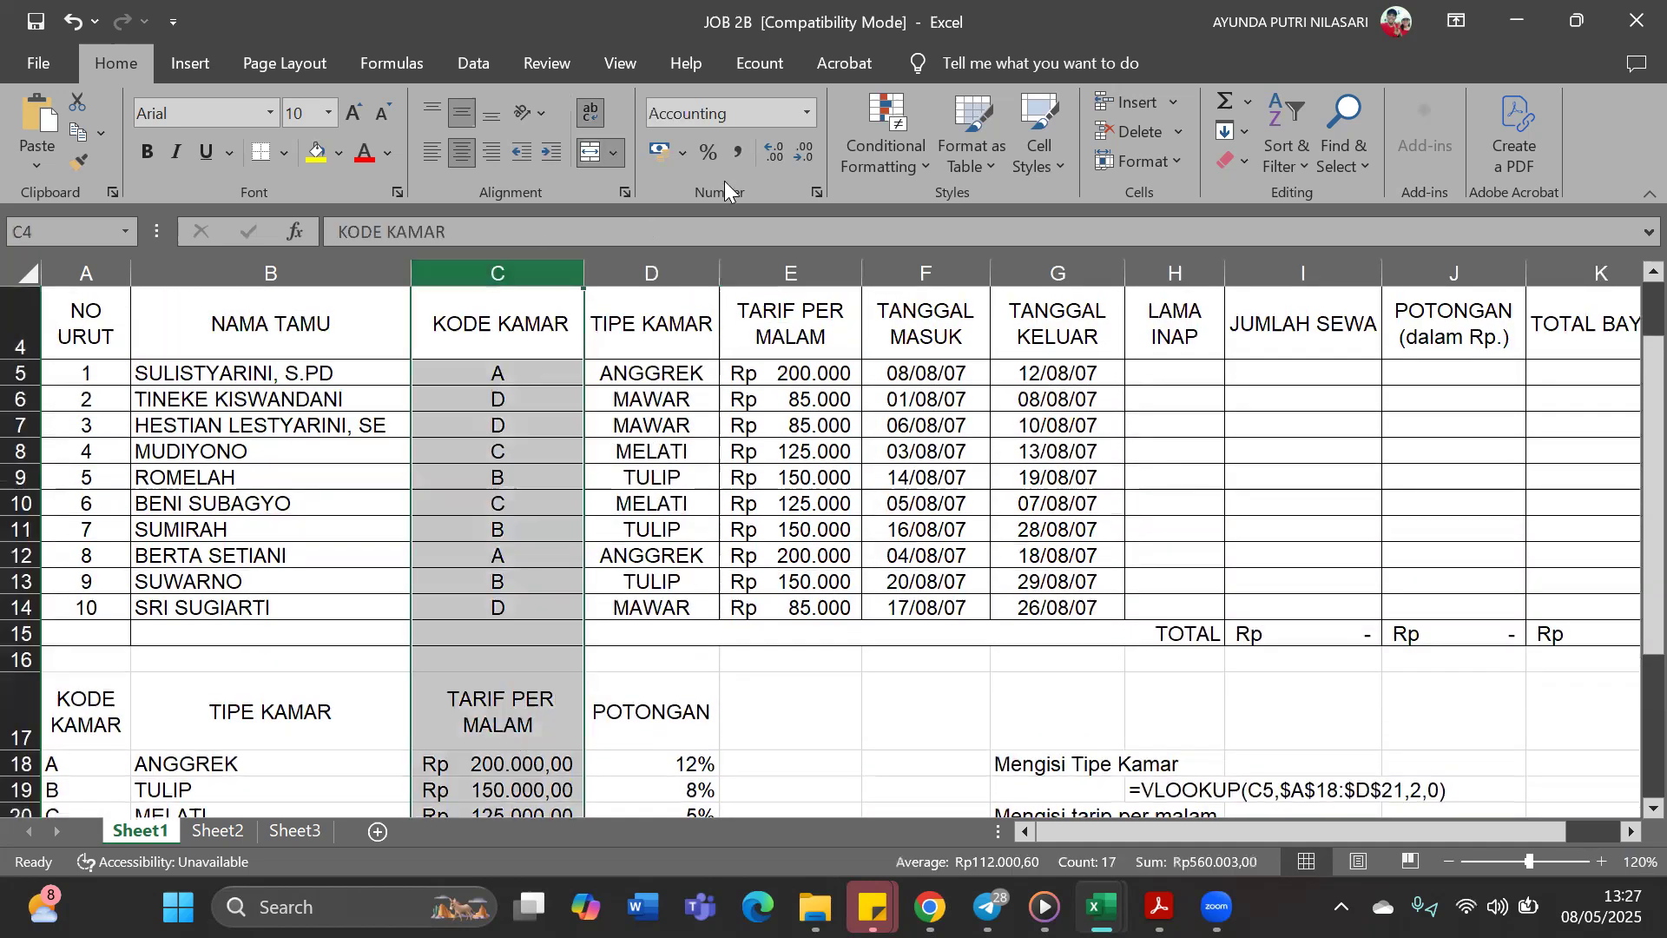
click(777, 149)
click(793, 152)
click(794, 151)
click(793, 152)
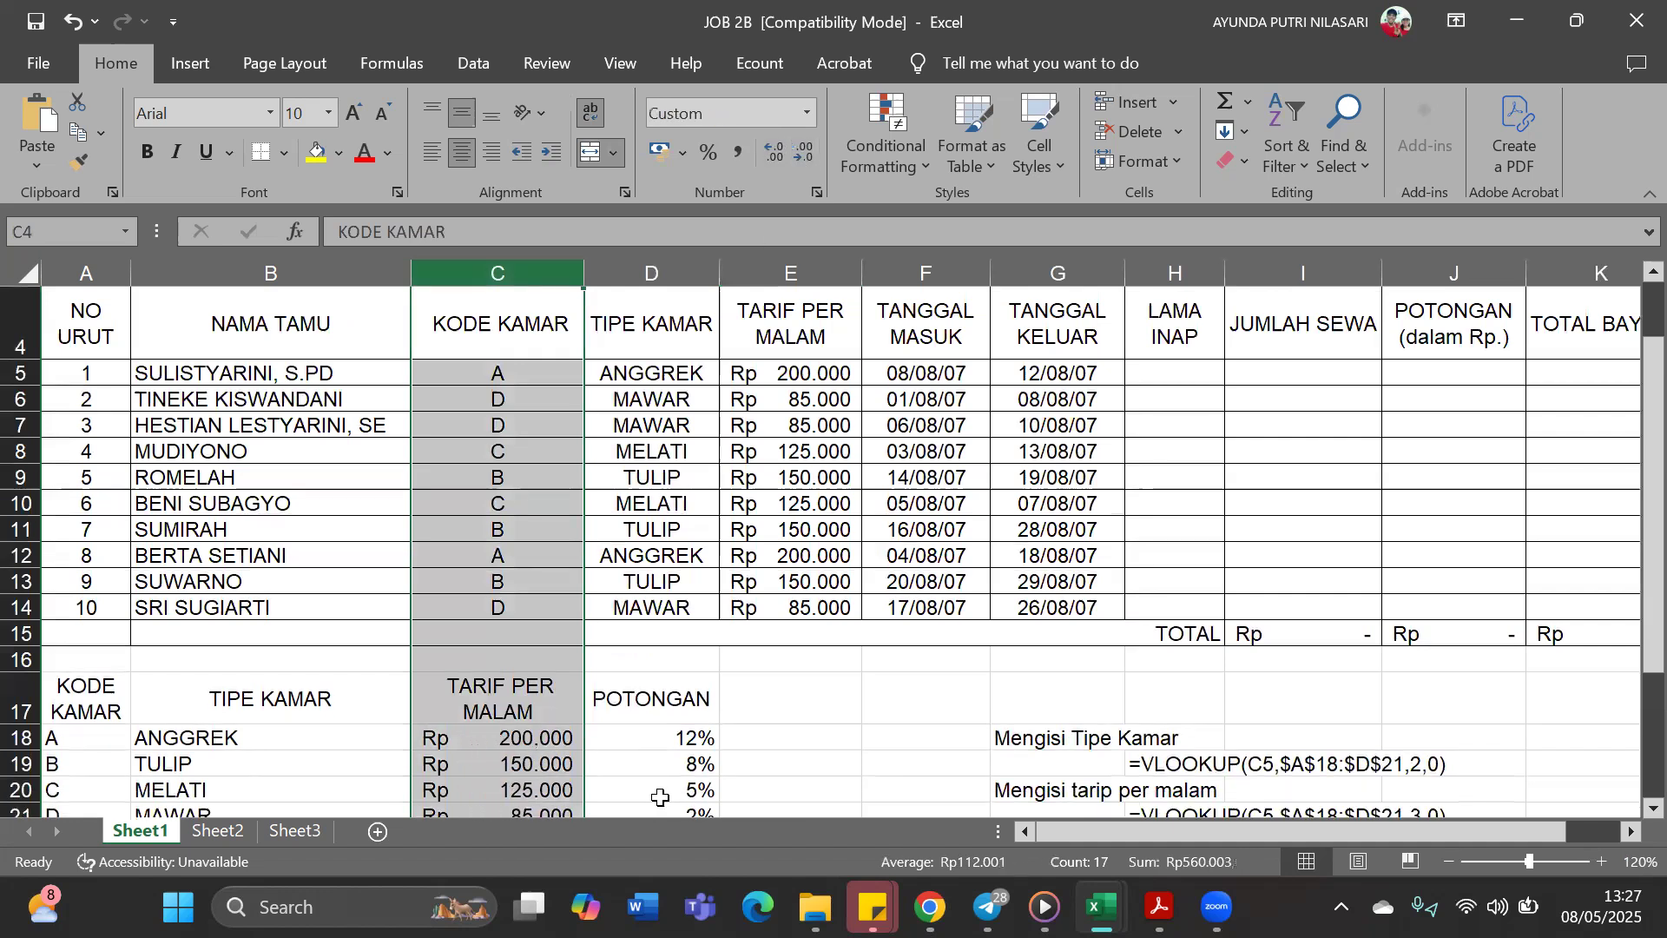
click(803, 699)
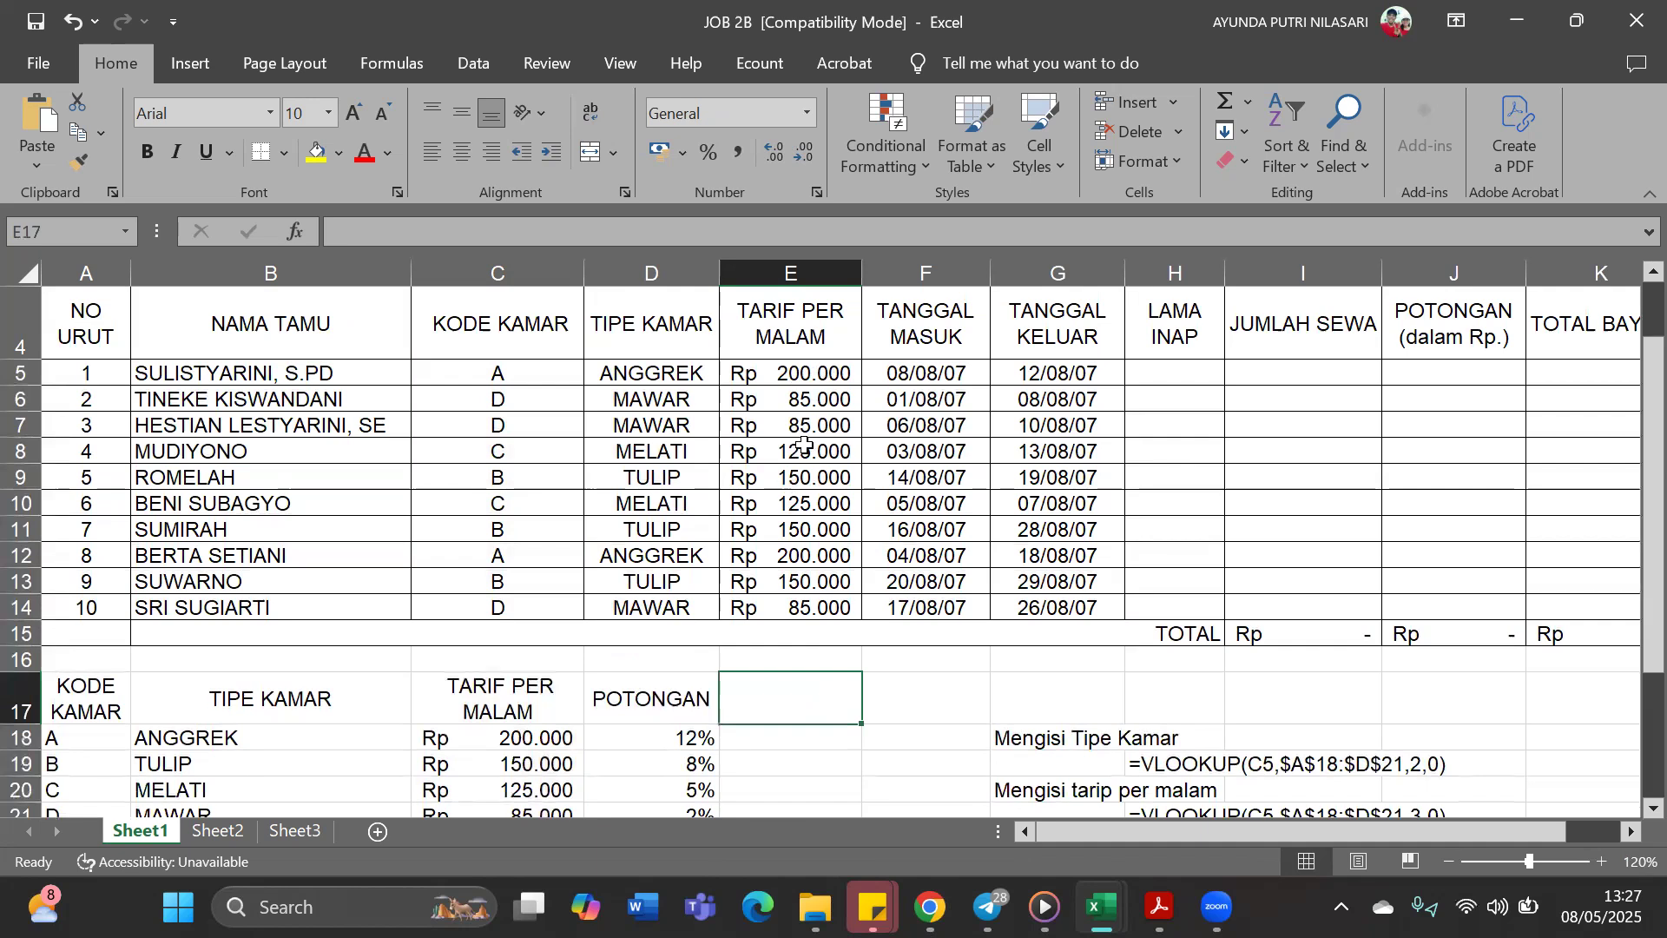
scroll(476, 641, down, 1)
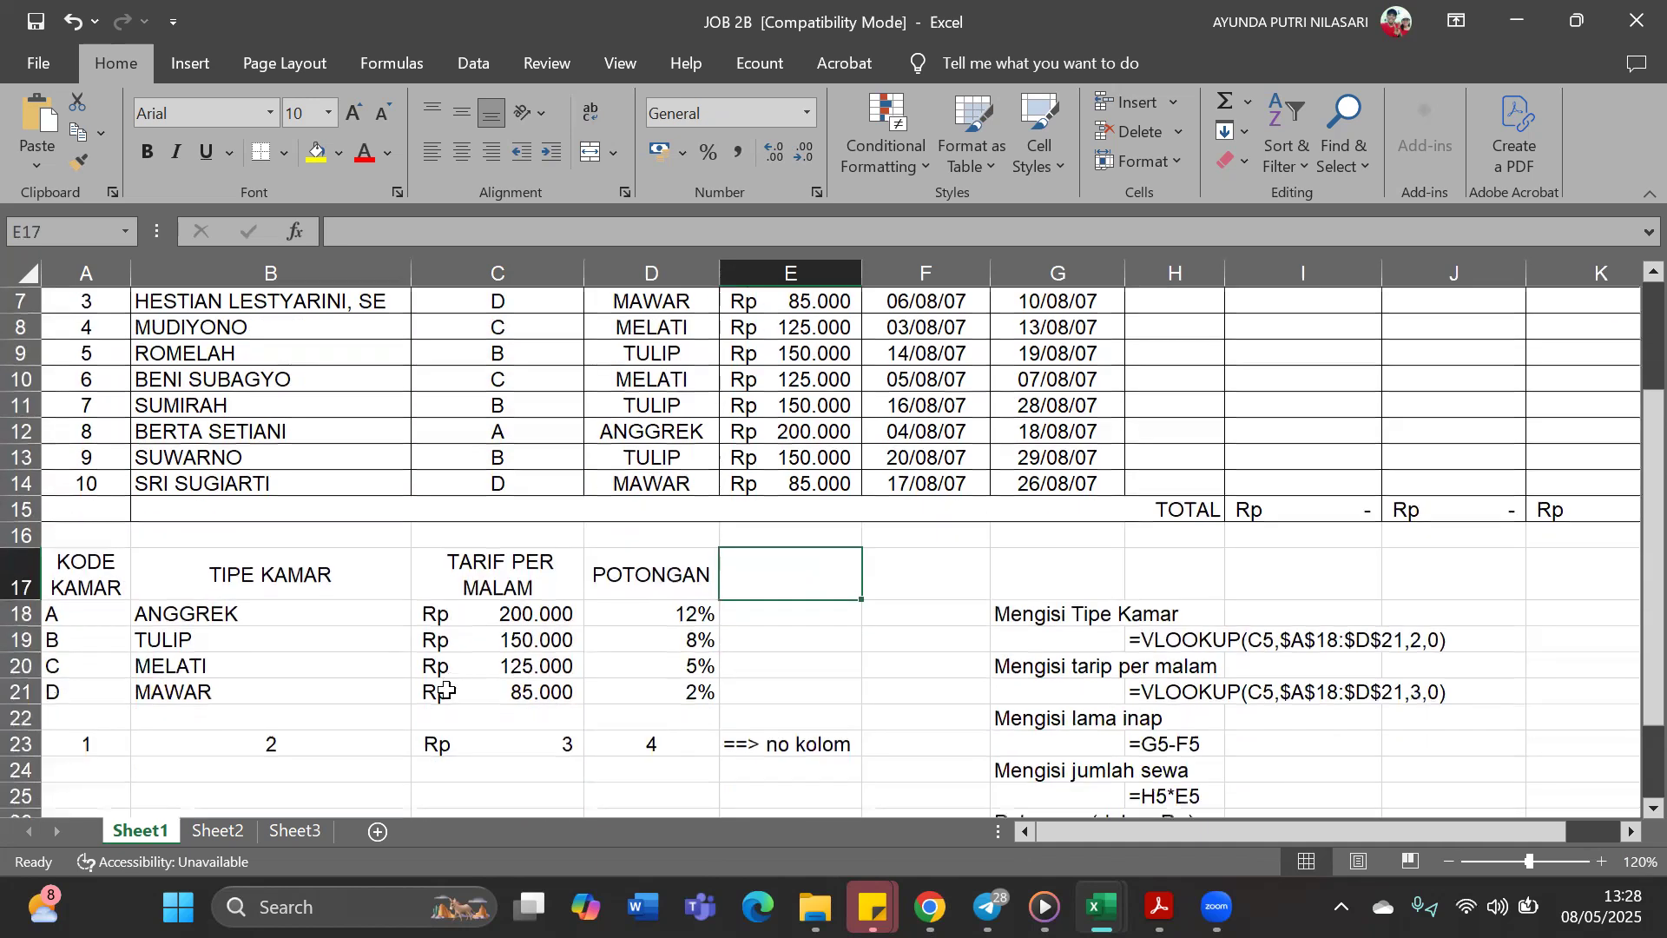
scroll(692, 534, up, 2)
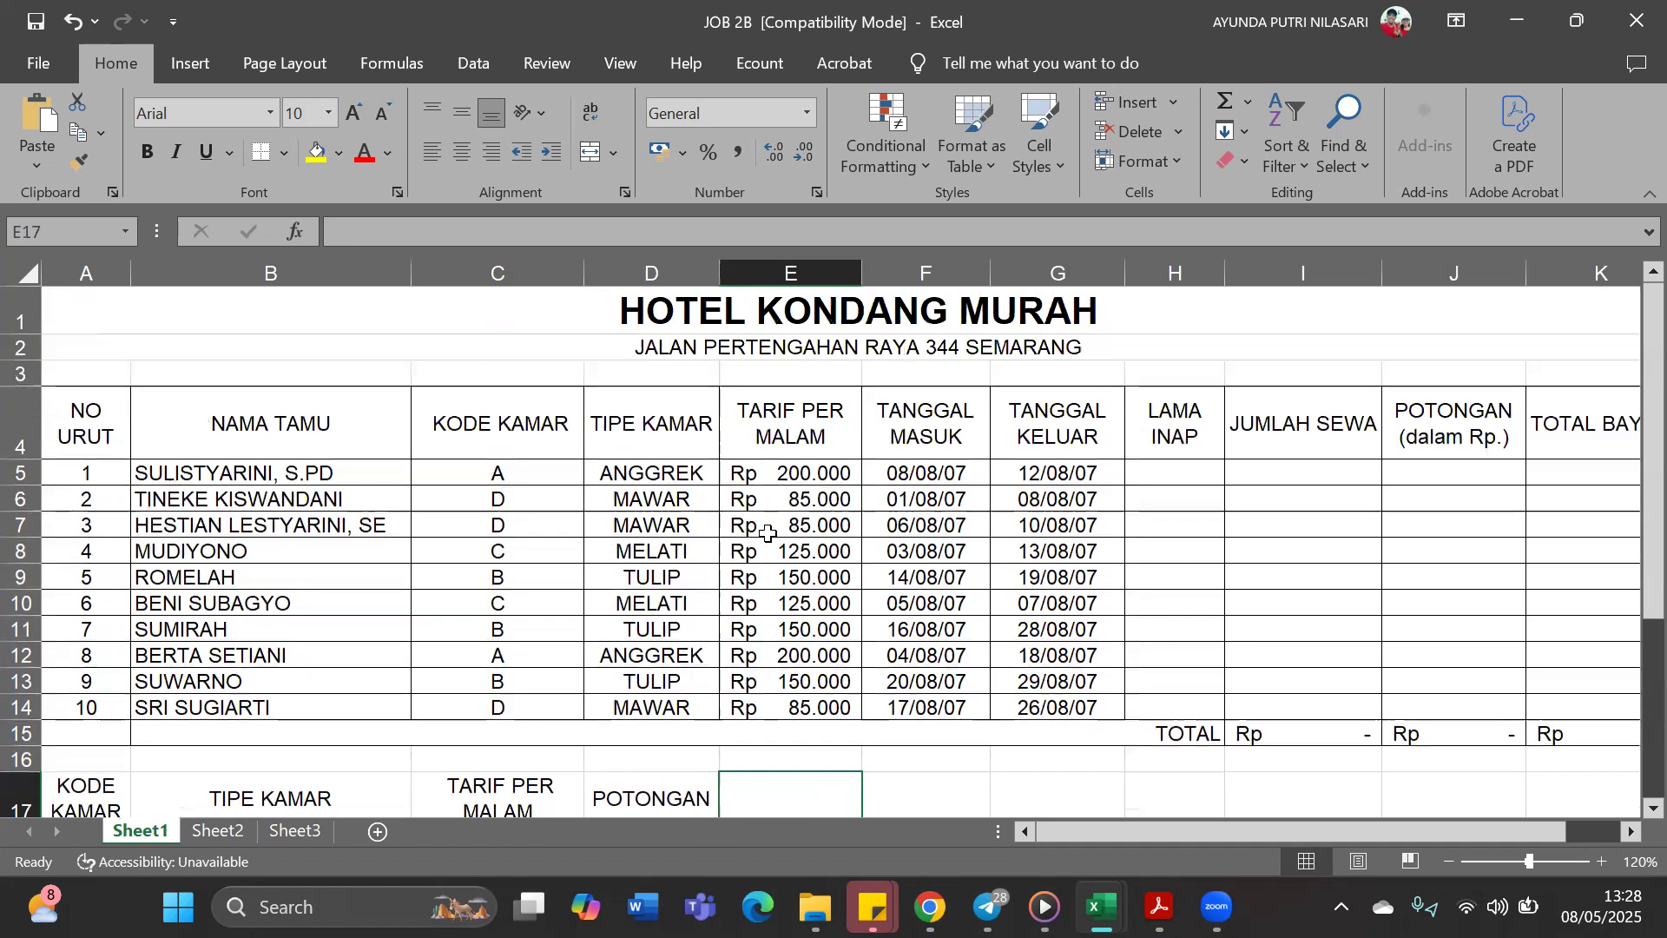
scroll(547, 660, down, 2)
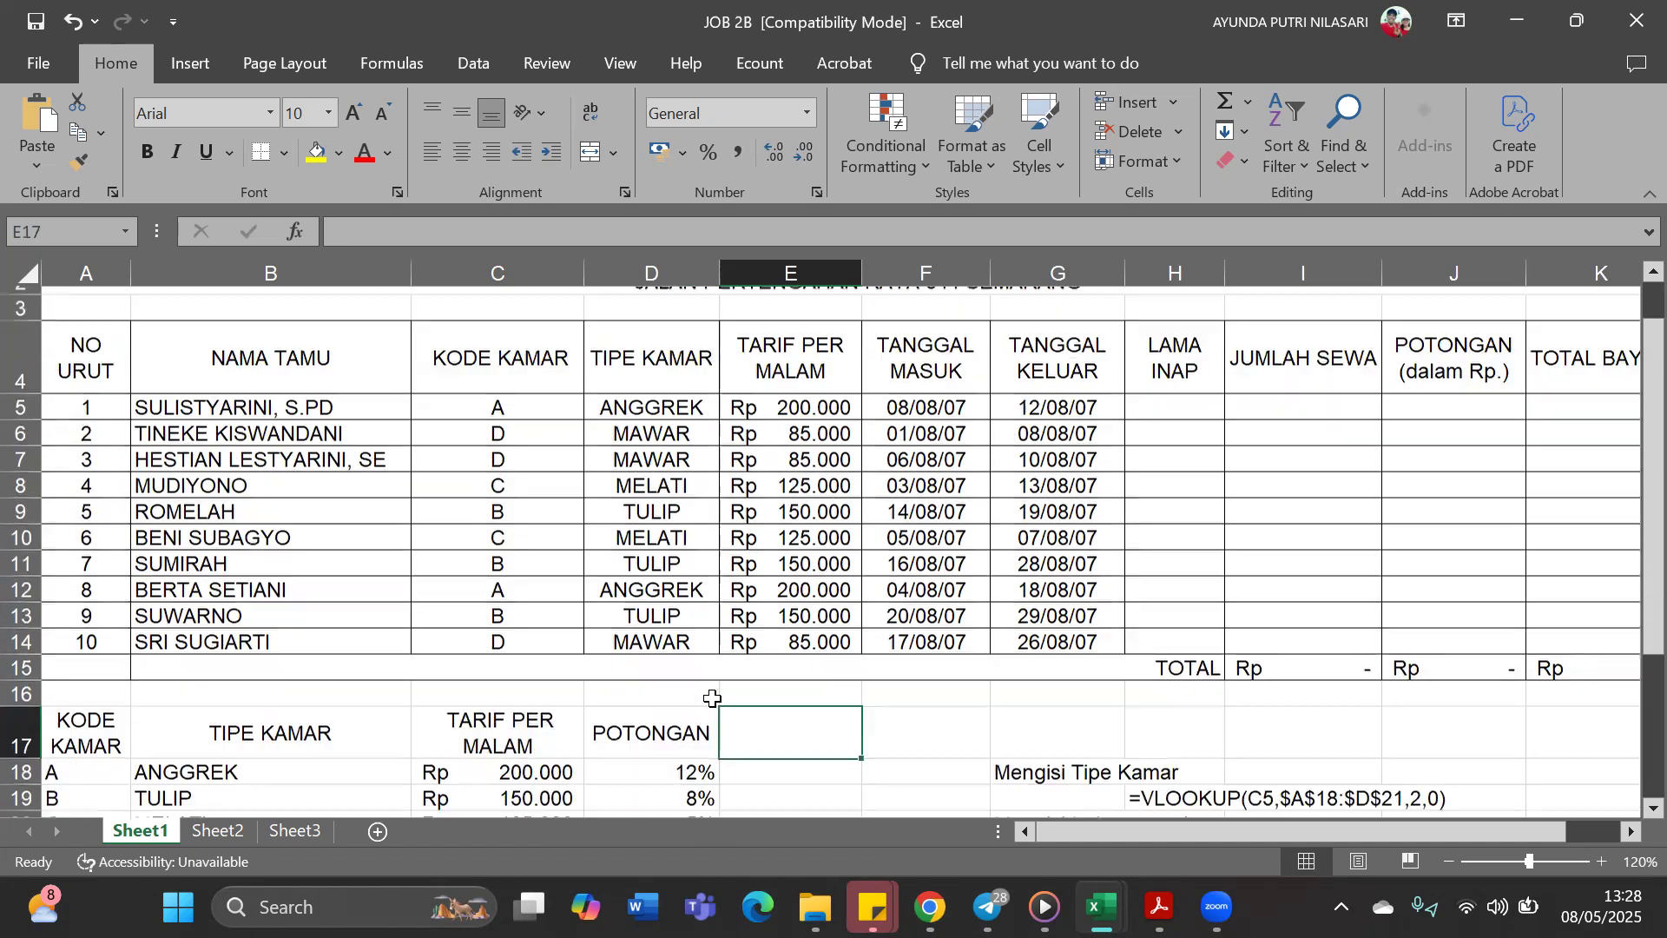
scroll(834, 490, up, 2)
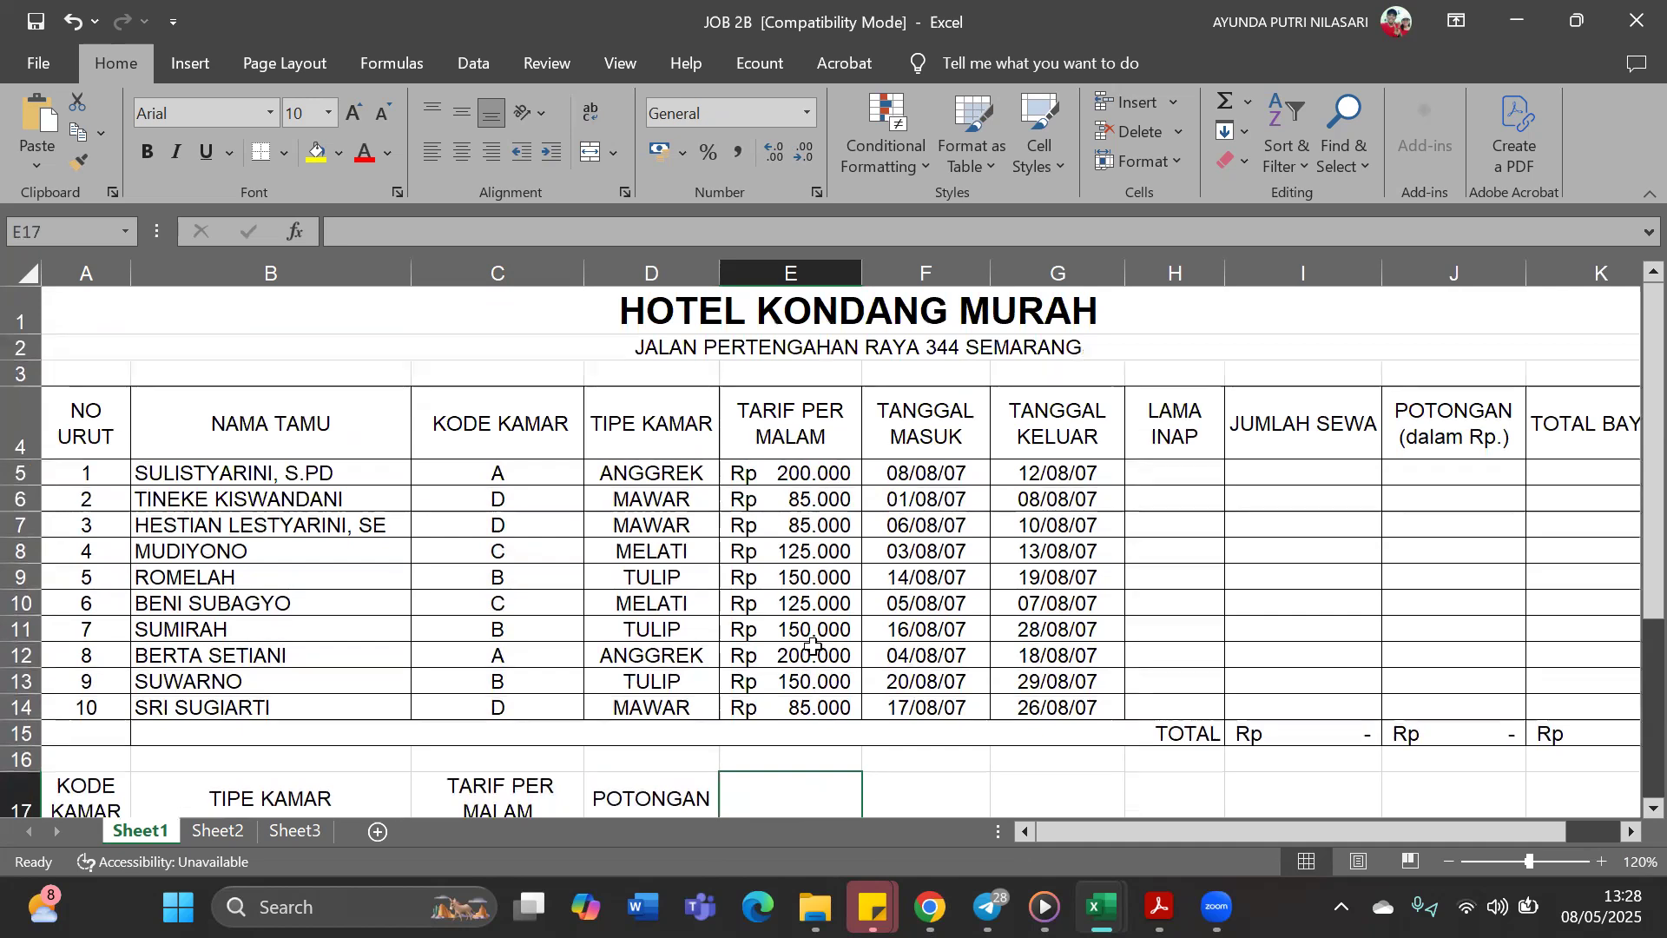
Review E5's VLOOKUP formula against the room code, rate and discount lookup table below the guest list
click(832, 477)
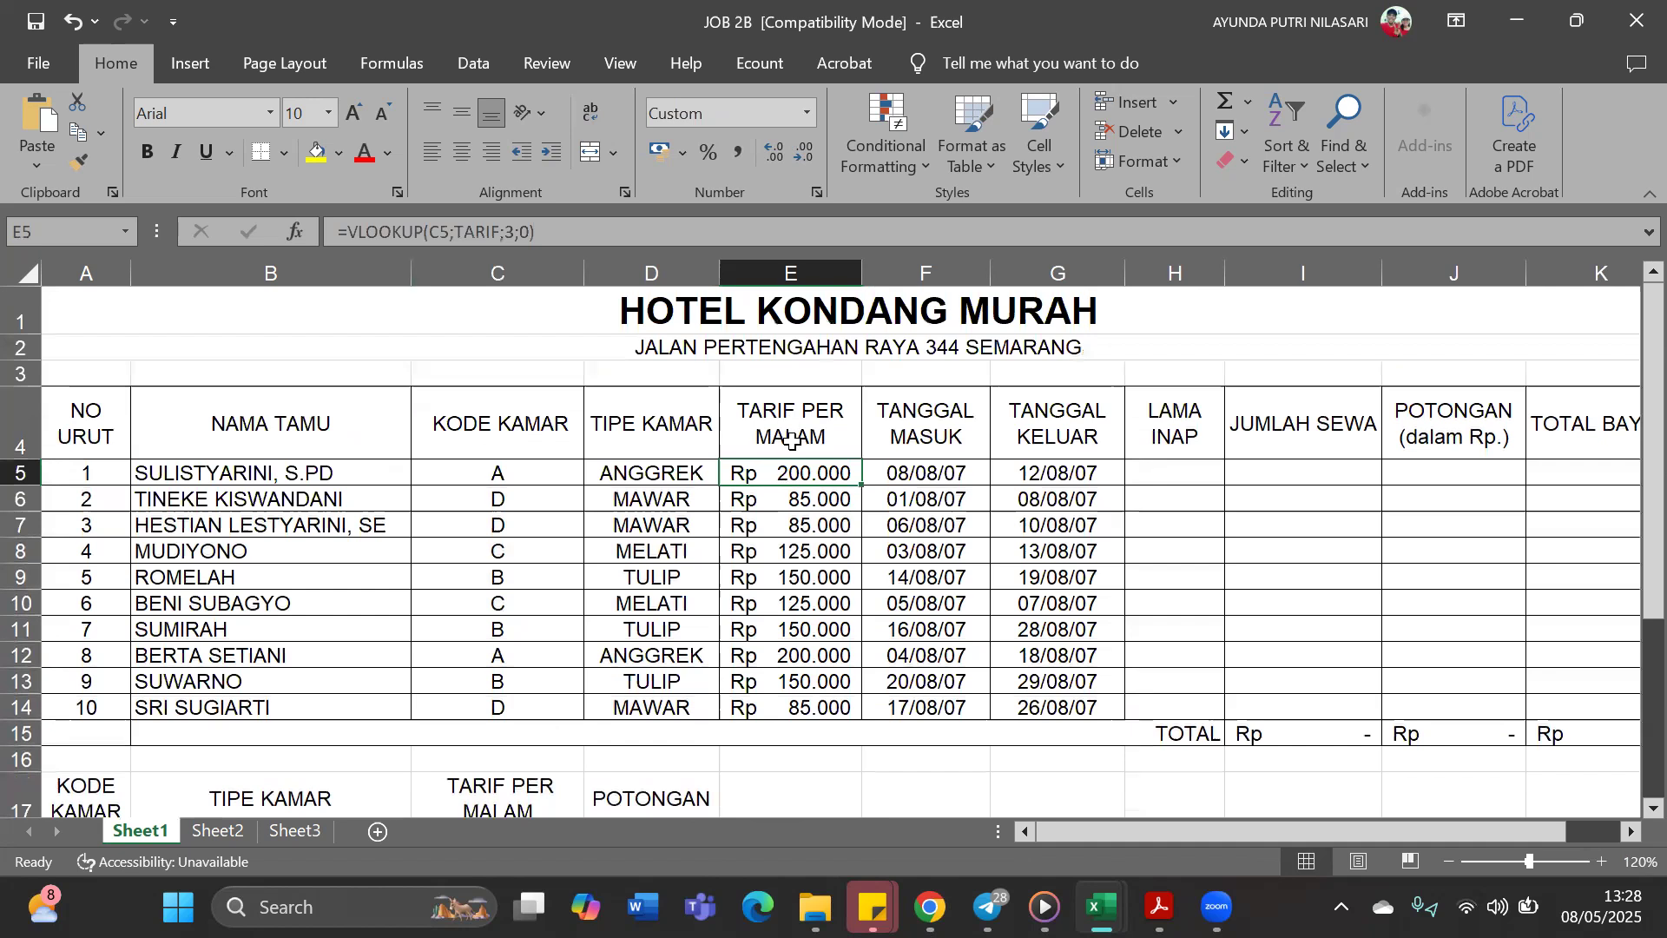
scroll(782, 476, down, 1)
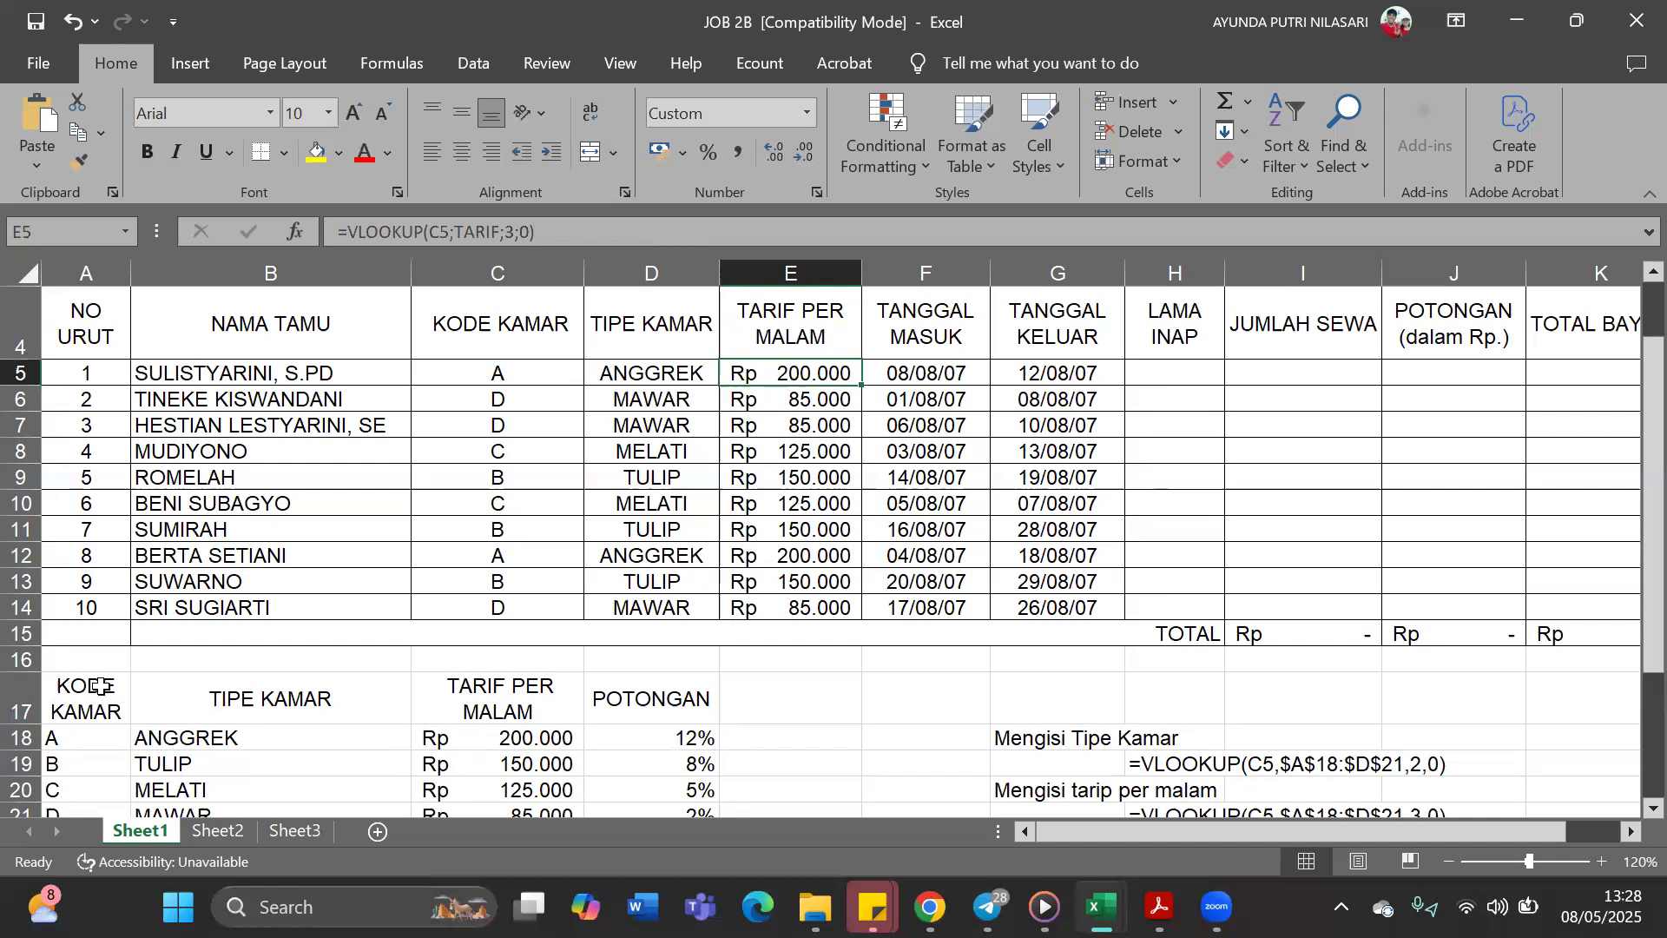
scroll(672, 775, down, 1)
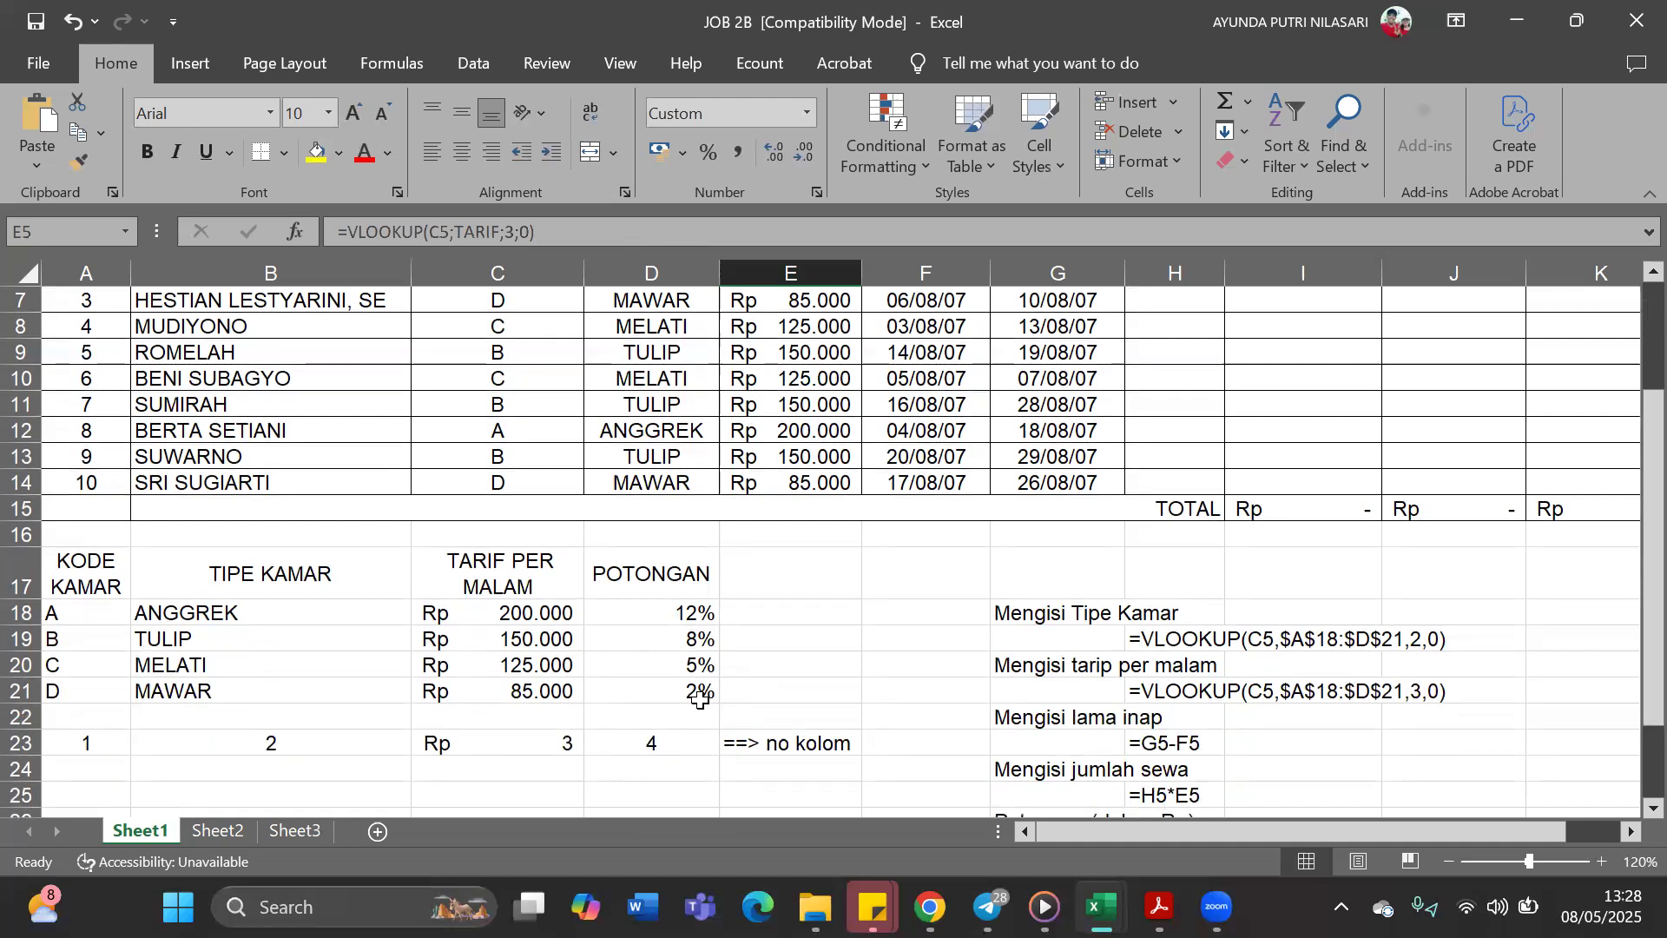
scroll(700, 695, up, 2)
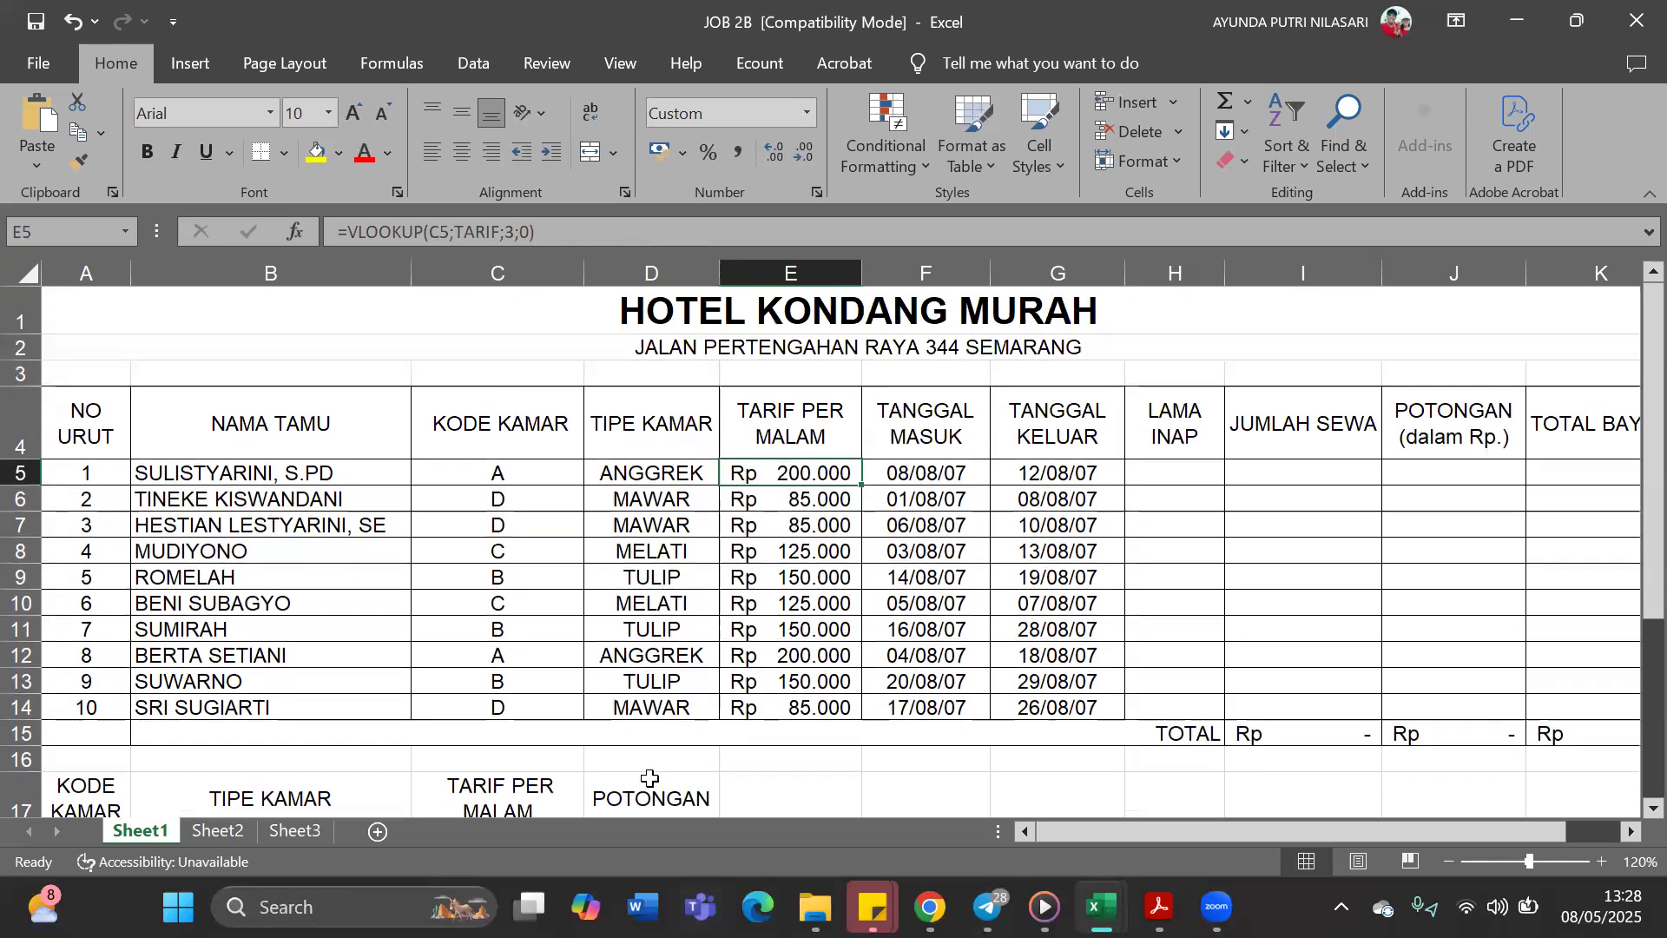
scroll(464, 715, down, 1)
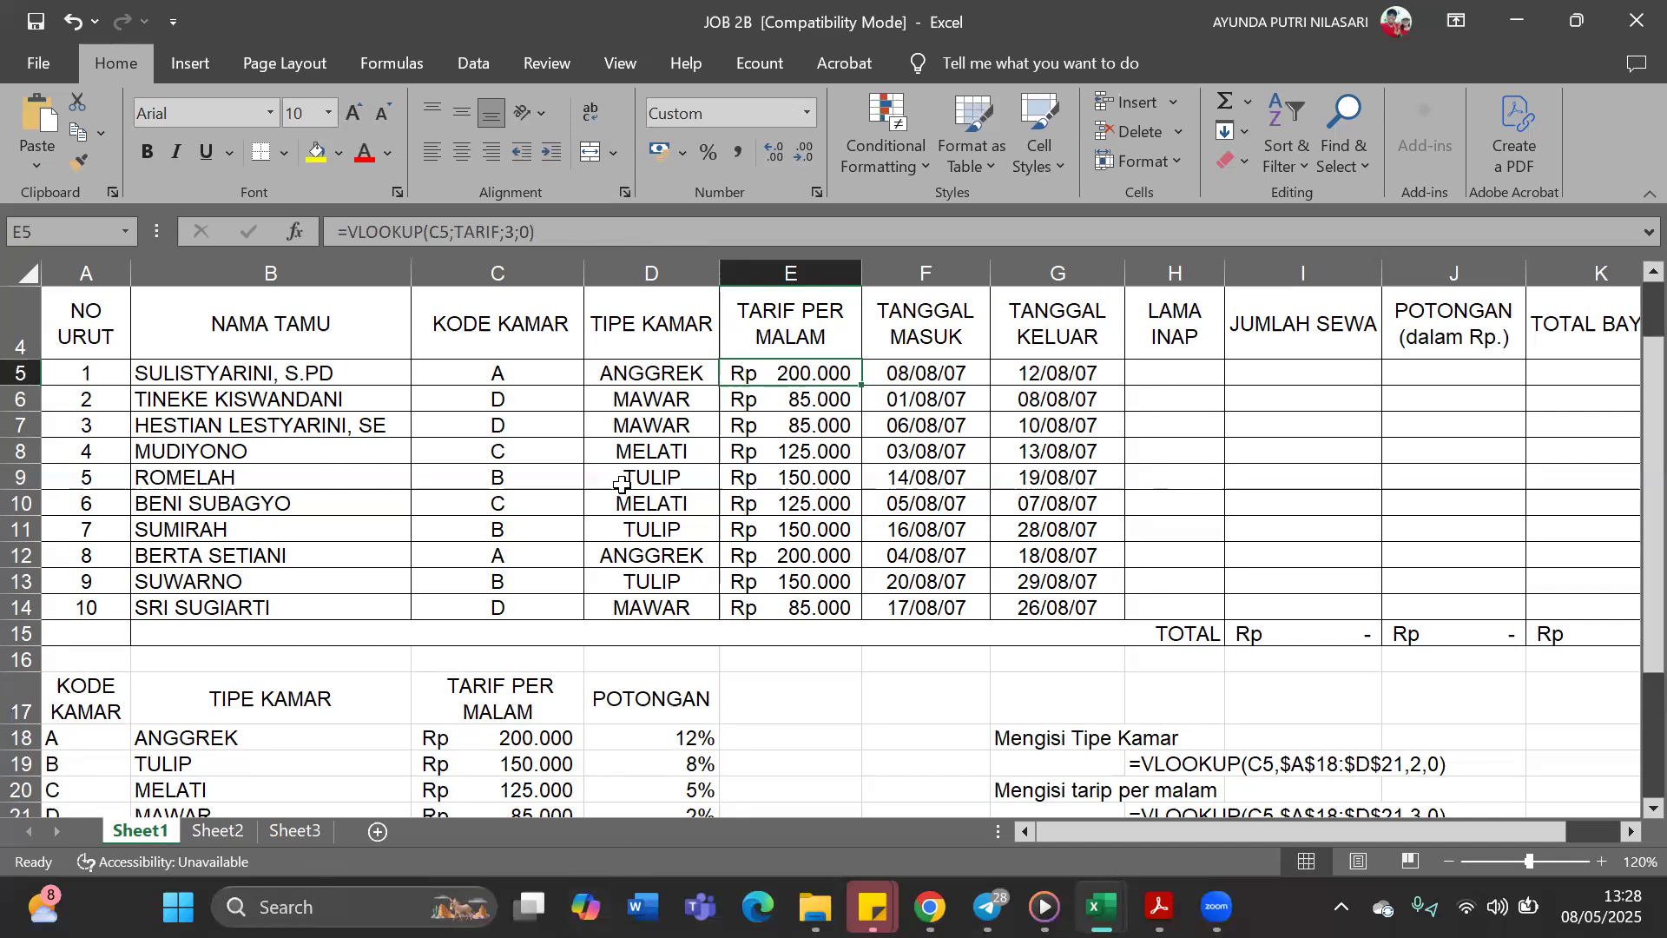
scroll(620, 479, up, 1)
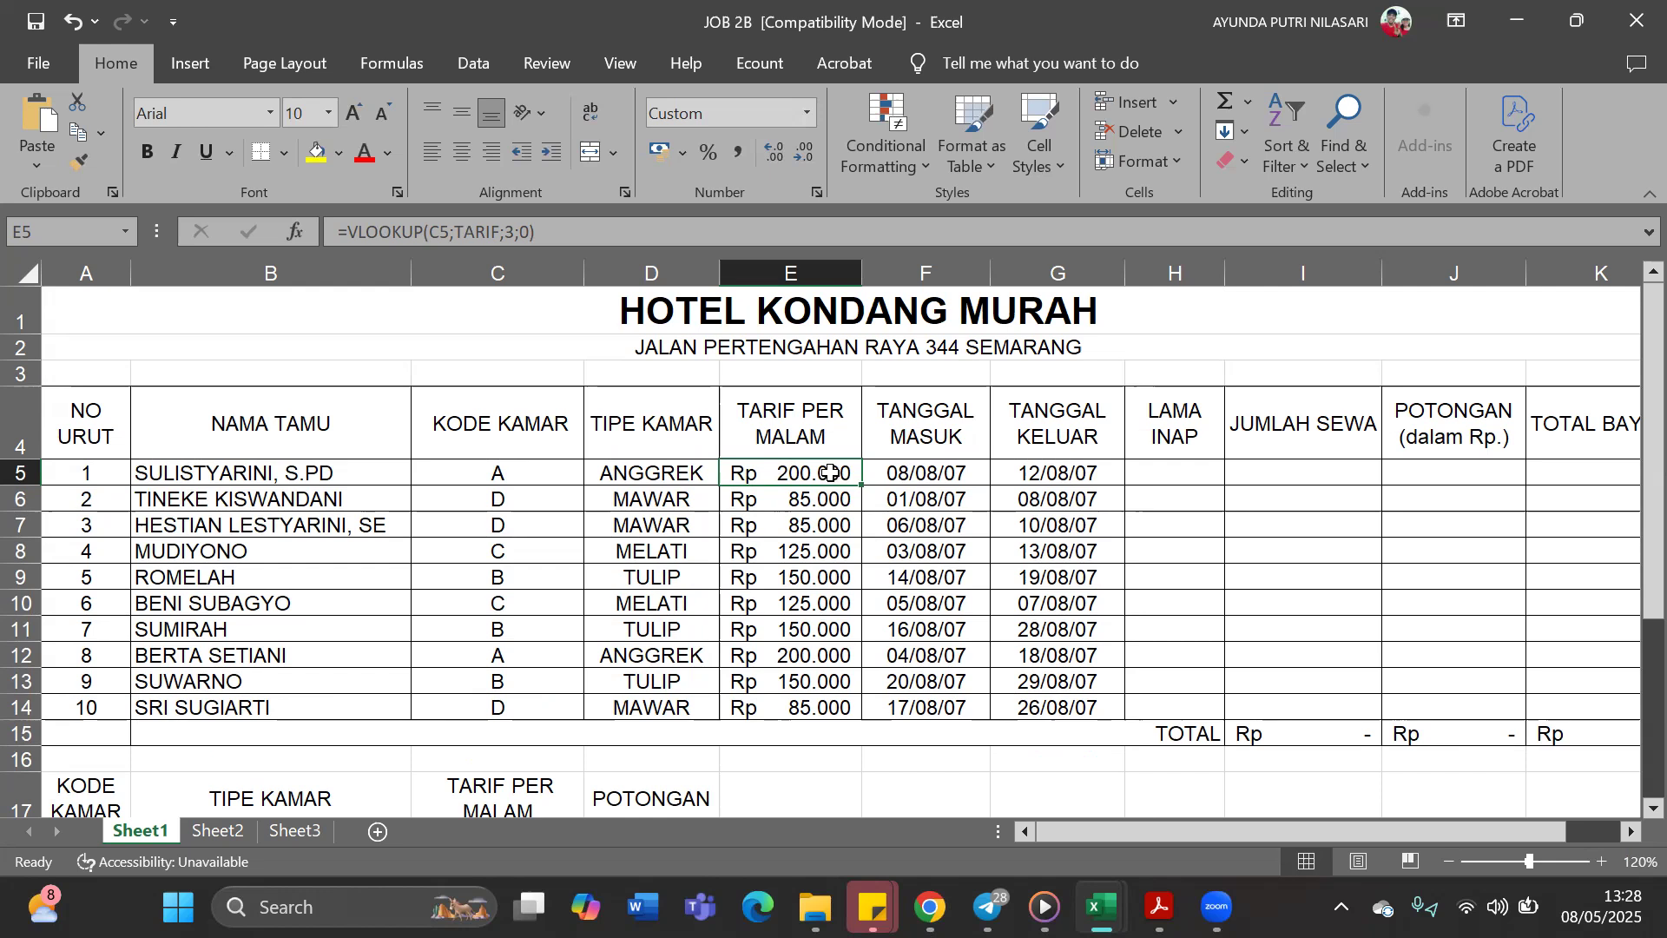
Examine the number format options for the check-in date in F5 and view the system calendar
click(1205, 472)
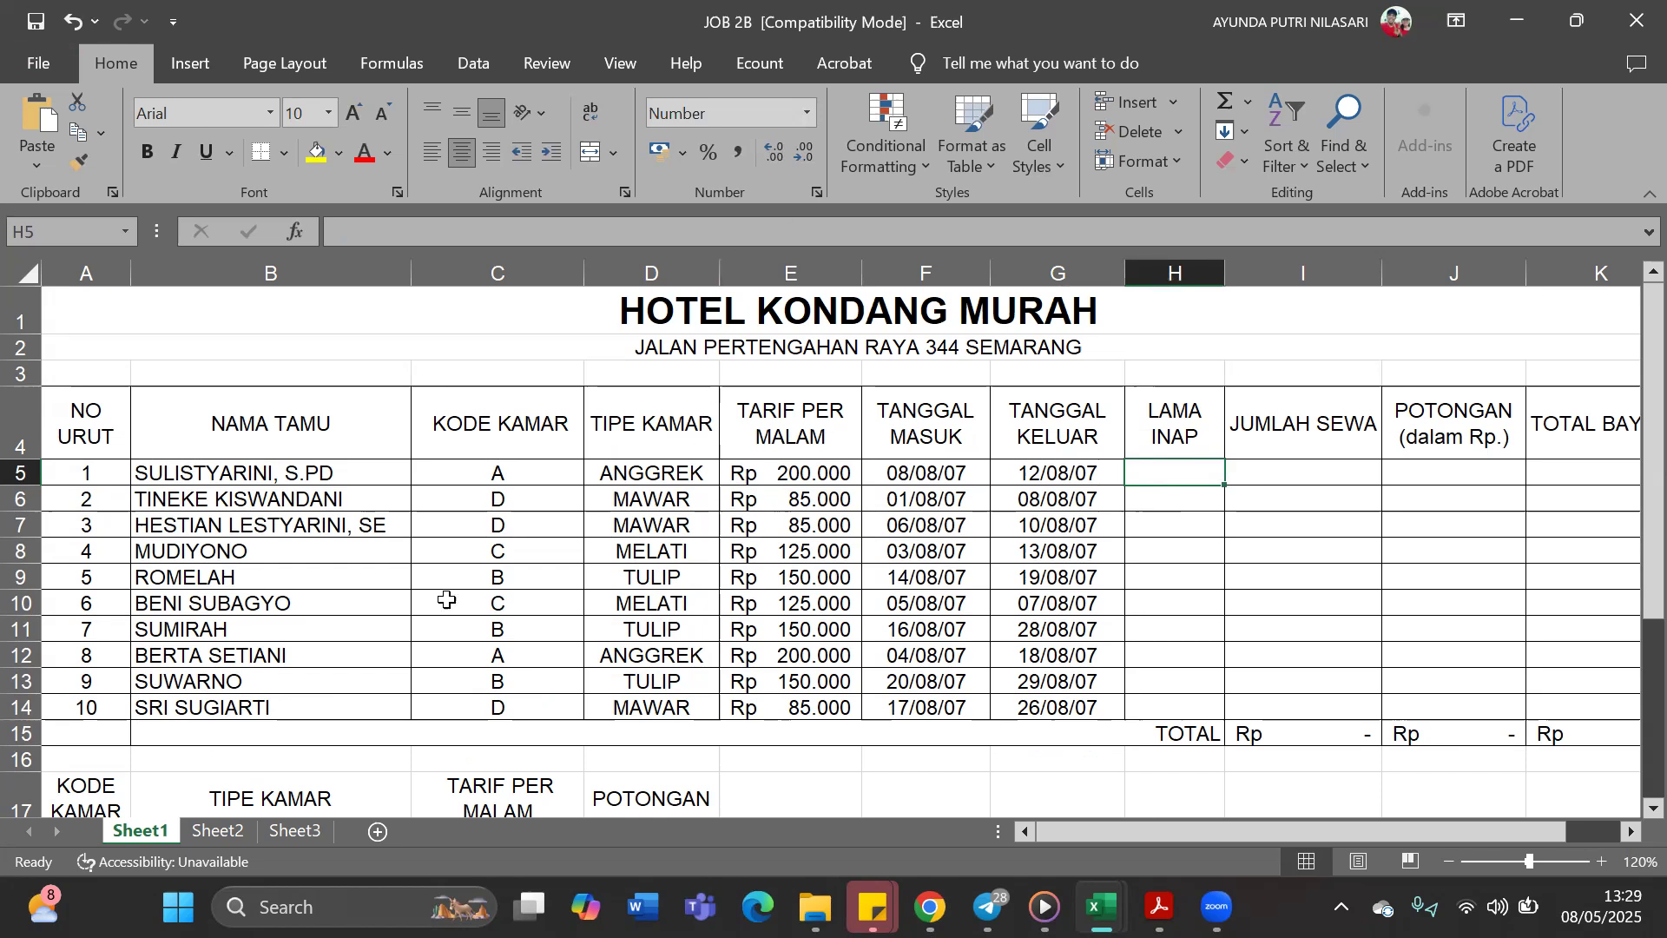
click(918, 475)
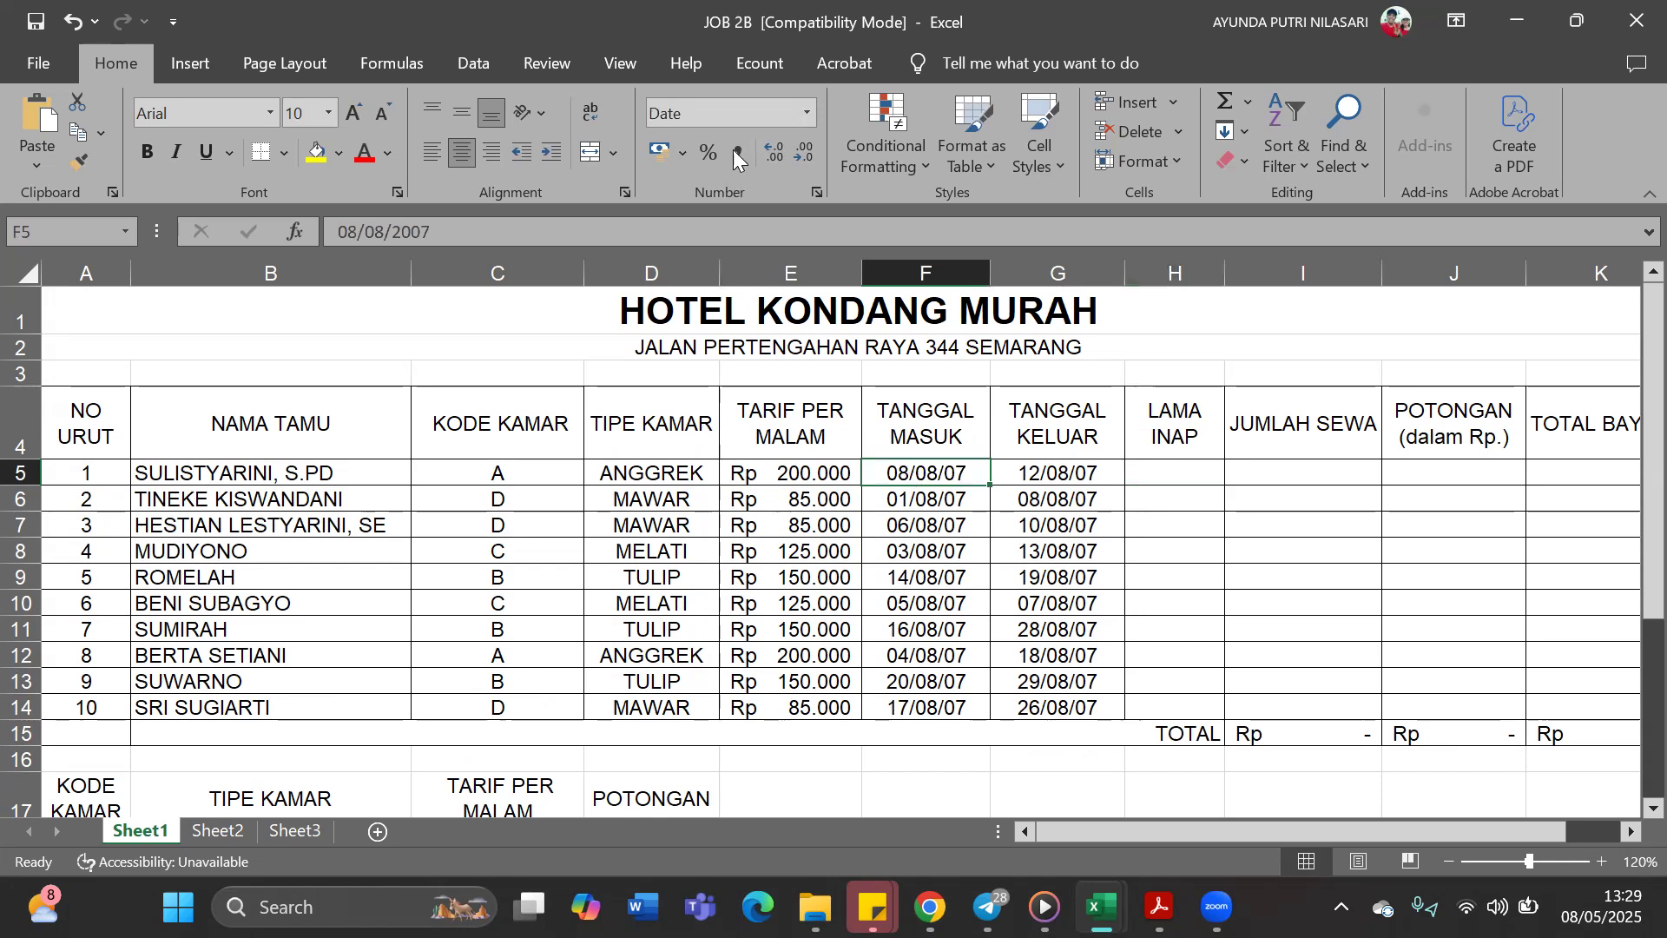
click(806, 113)
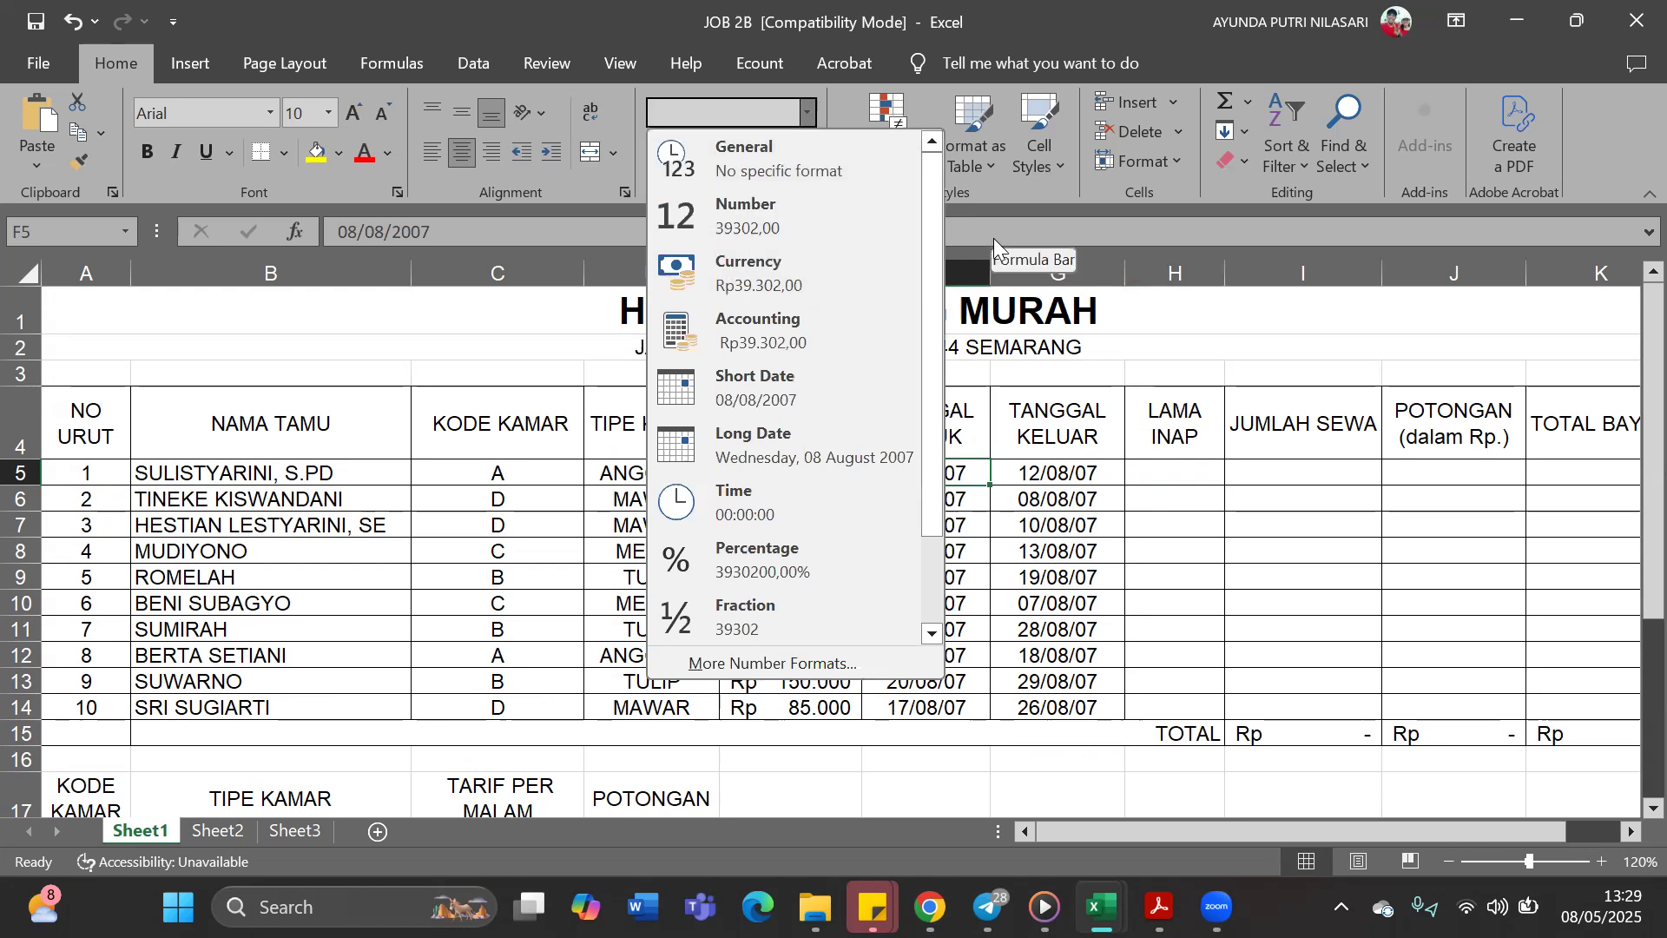
click(1151, 245)
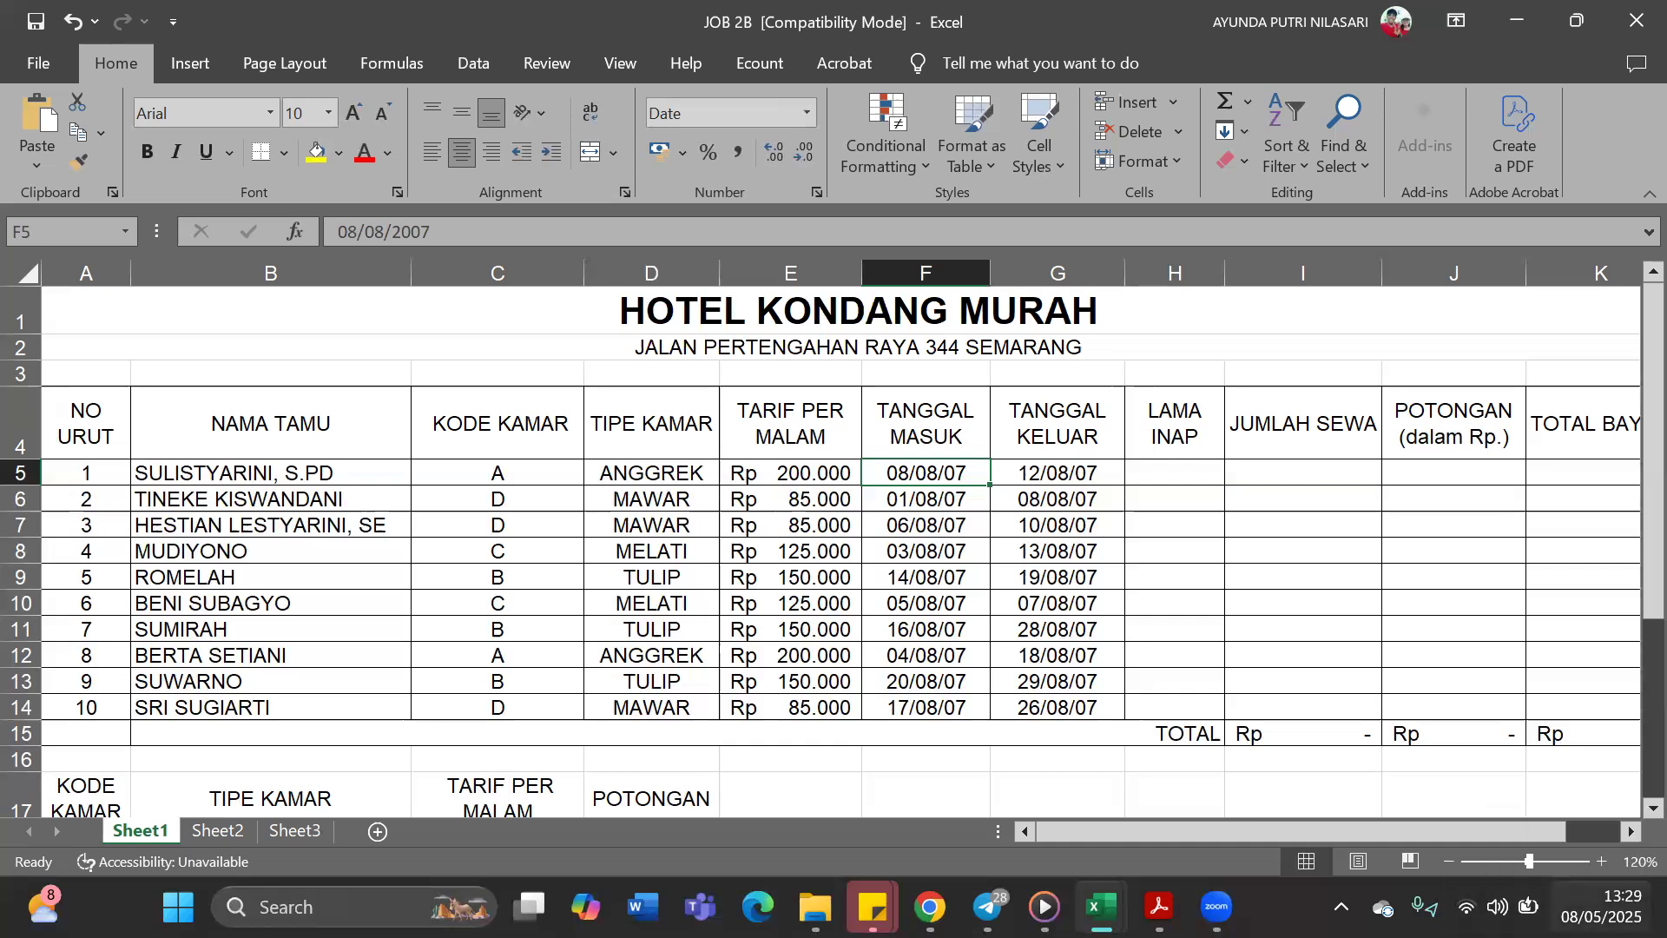
click(1601, 907)
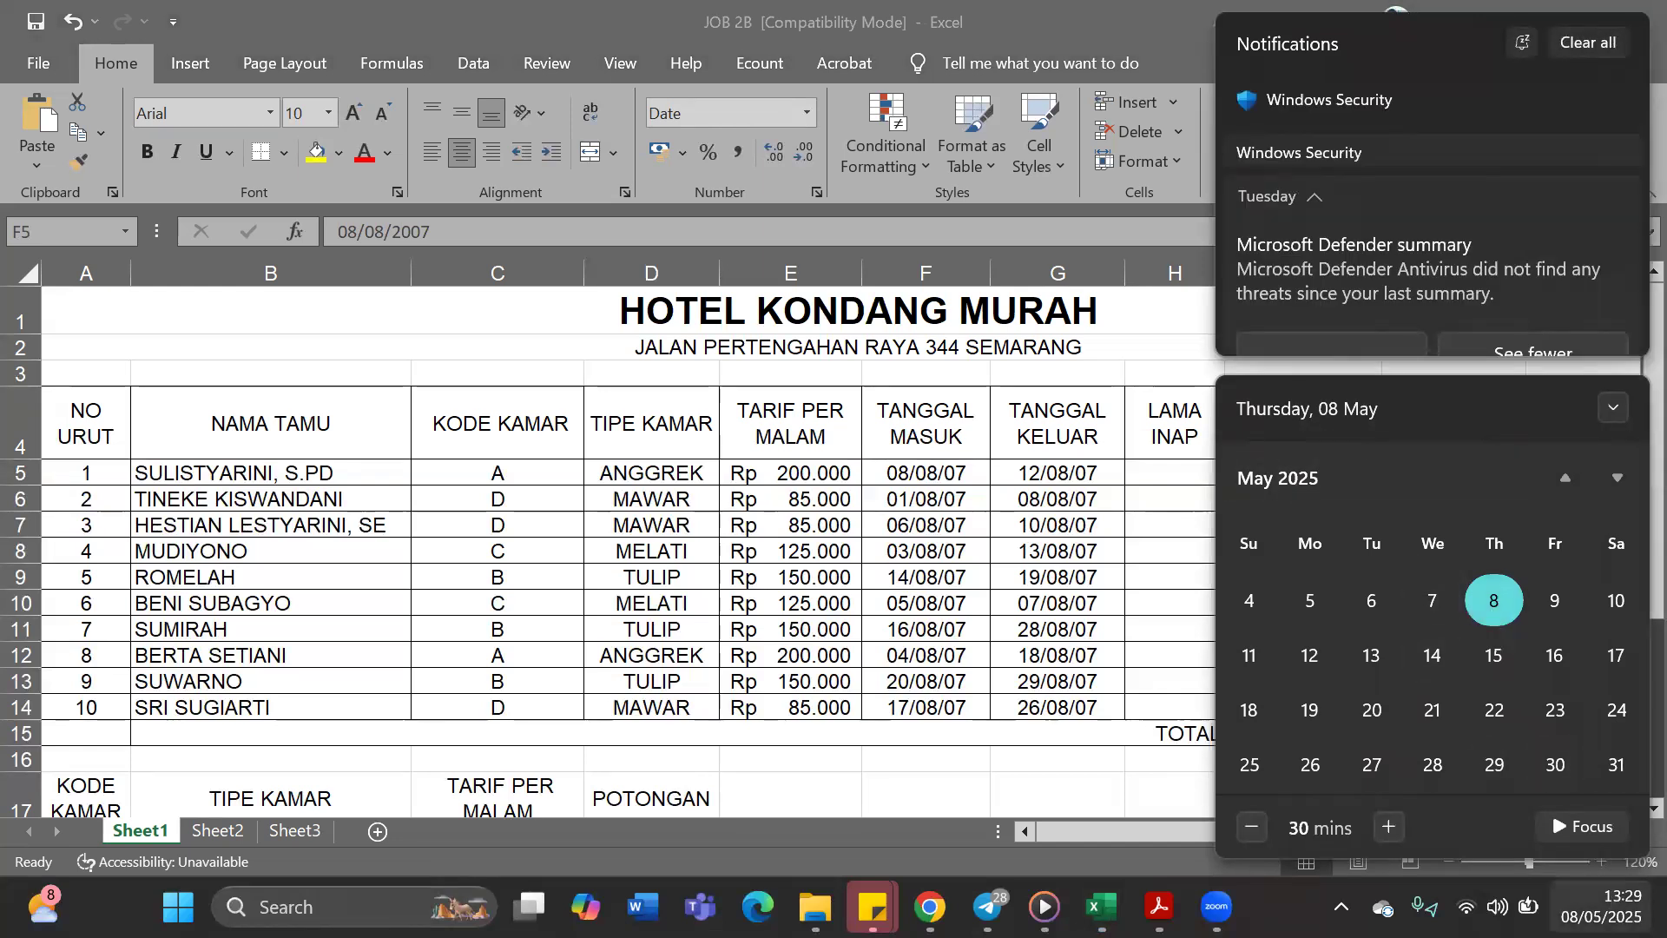
click(1602, 907)
click(1602, 906)
key(Escape)
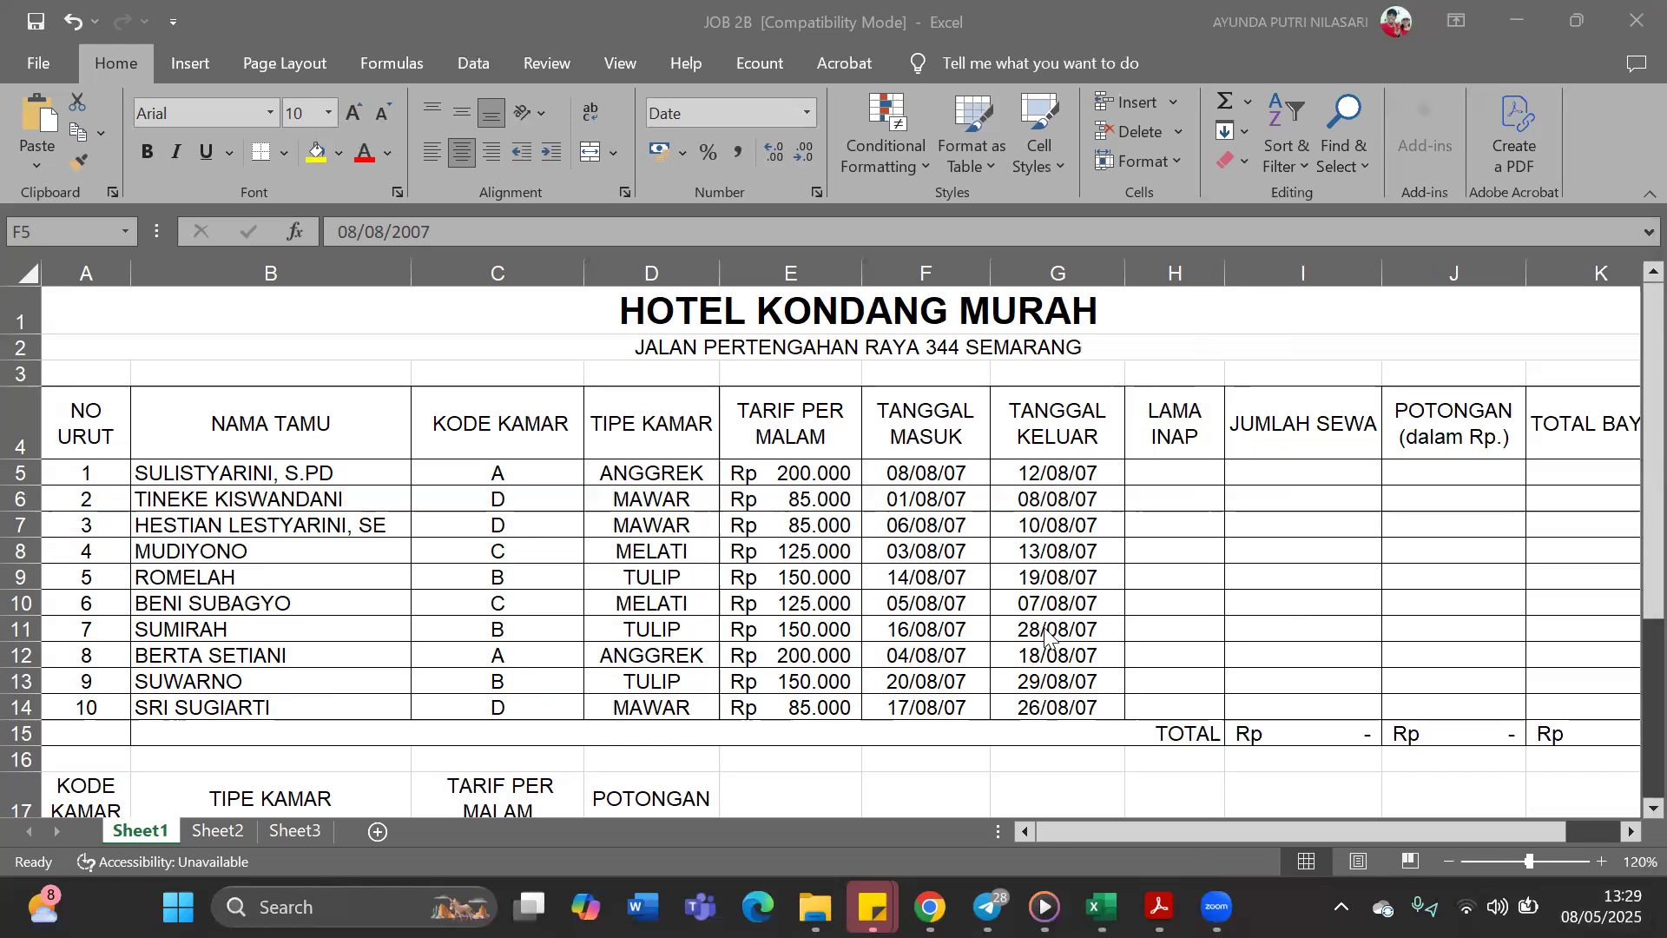
Calculate Lama Inap in H5 with the formula =G5-F5 and fill it down to H14
click(1167, 468)
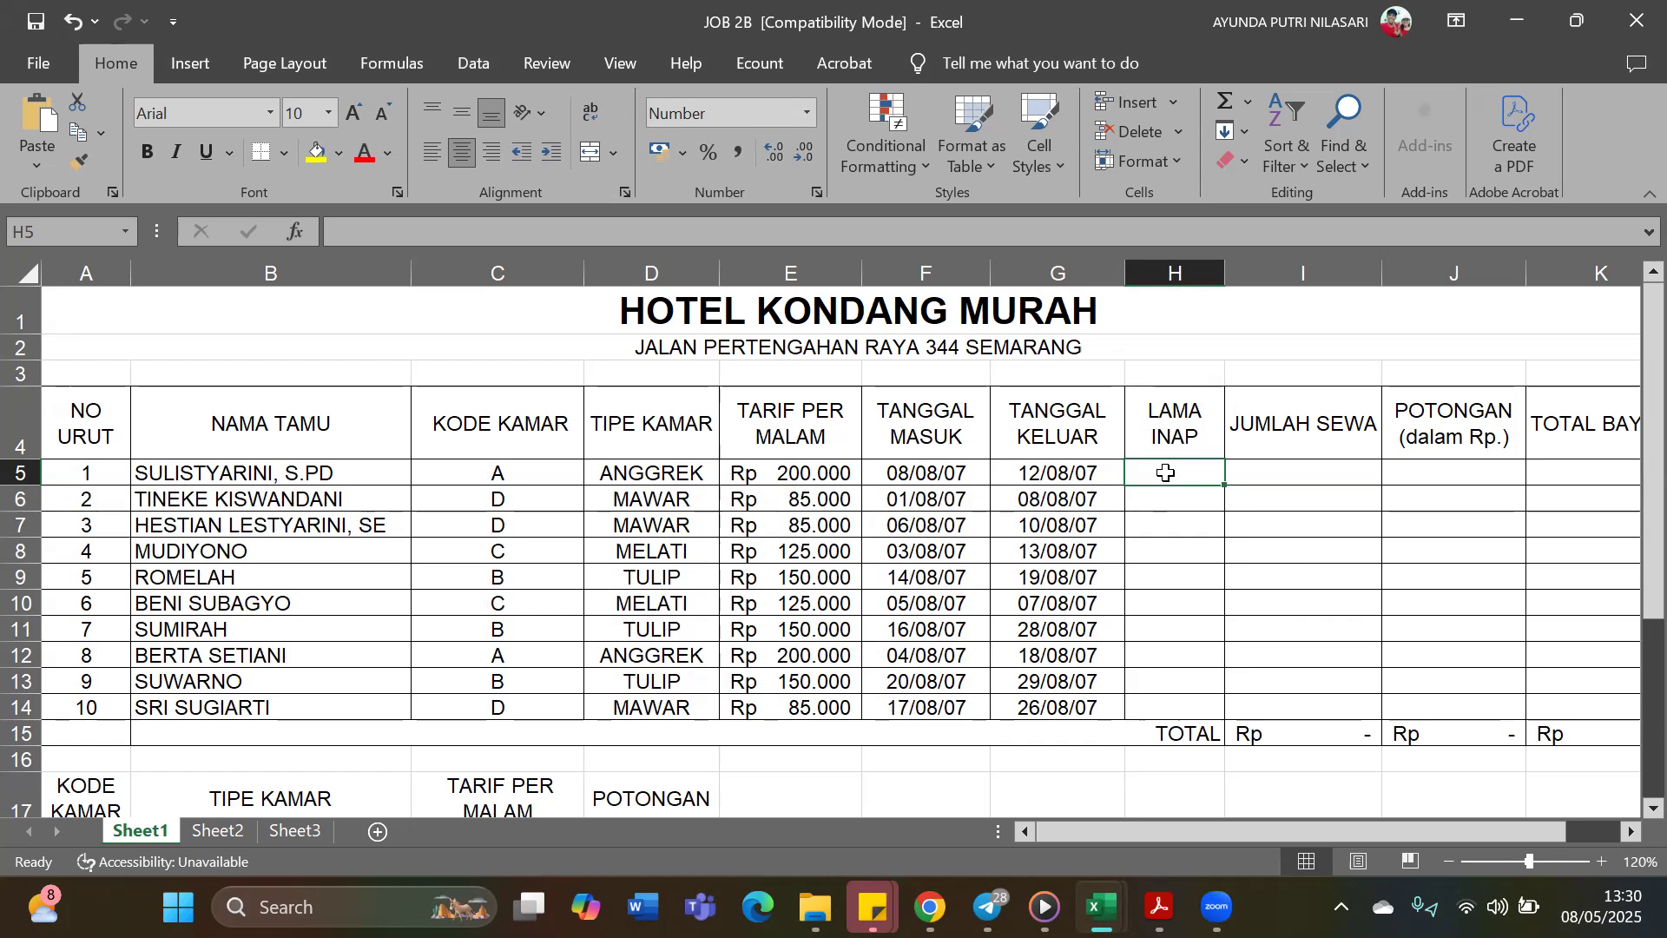
text(=)
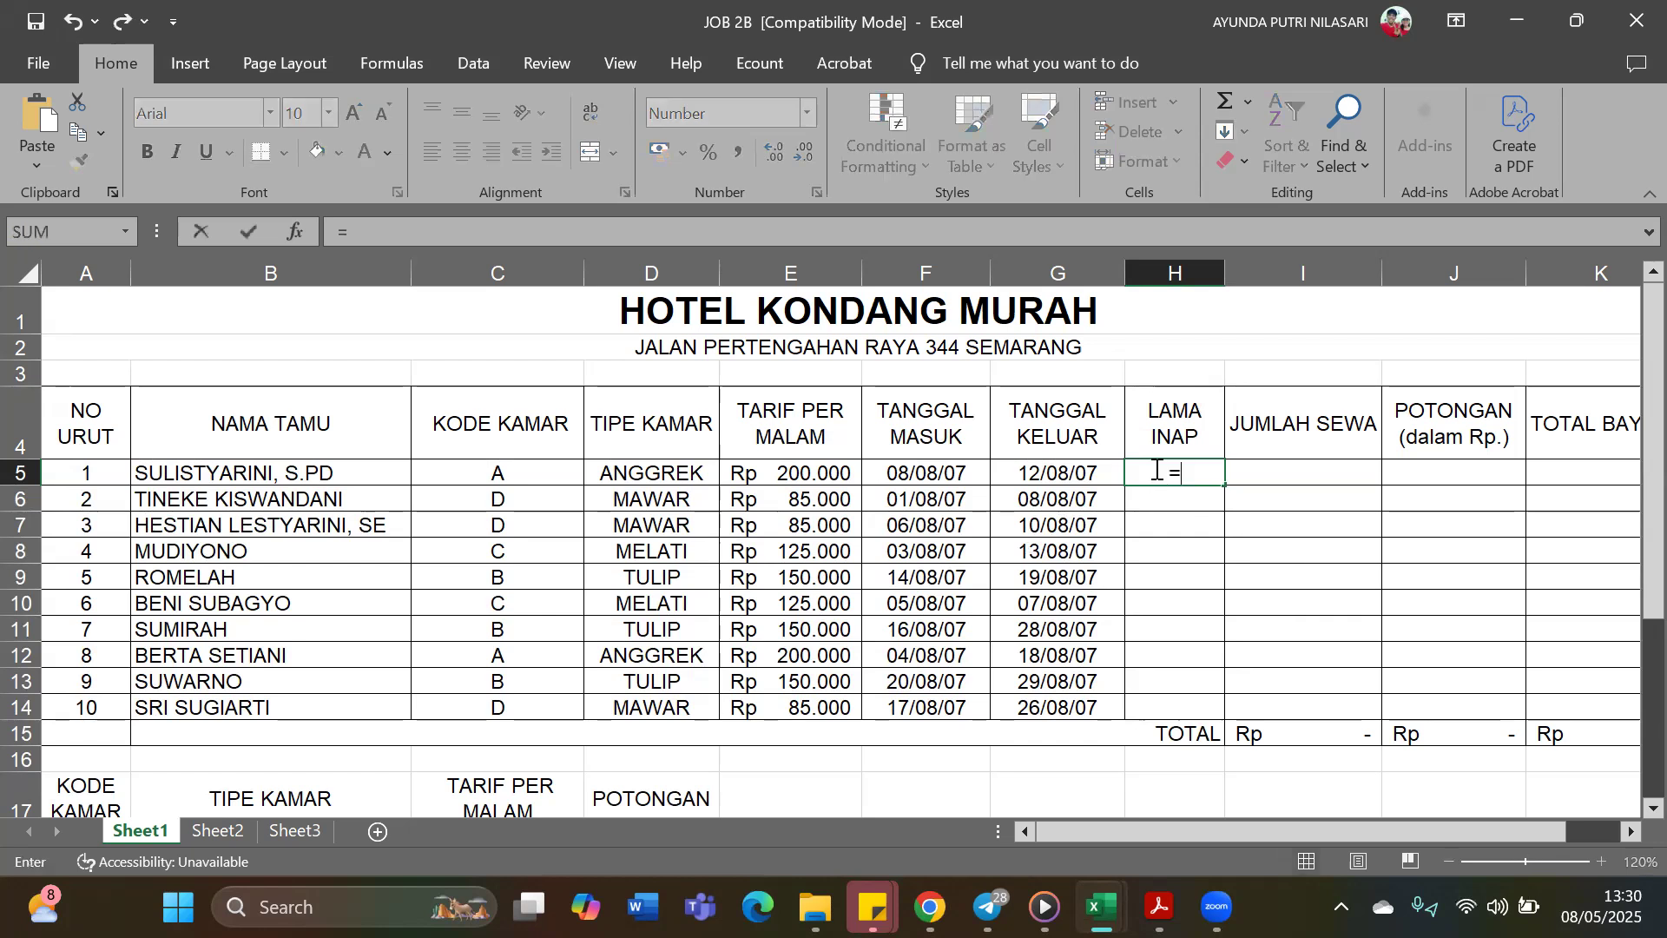
click(1090, 472)
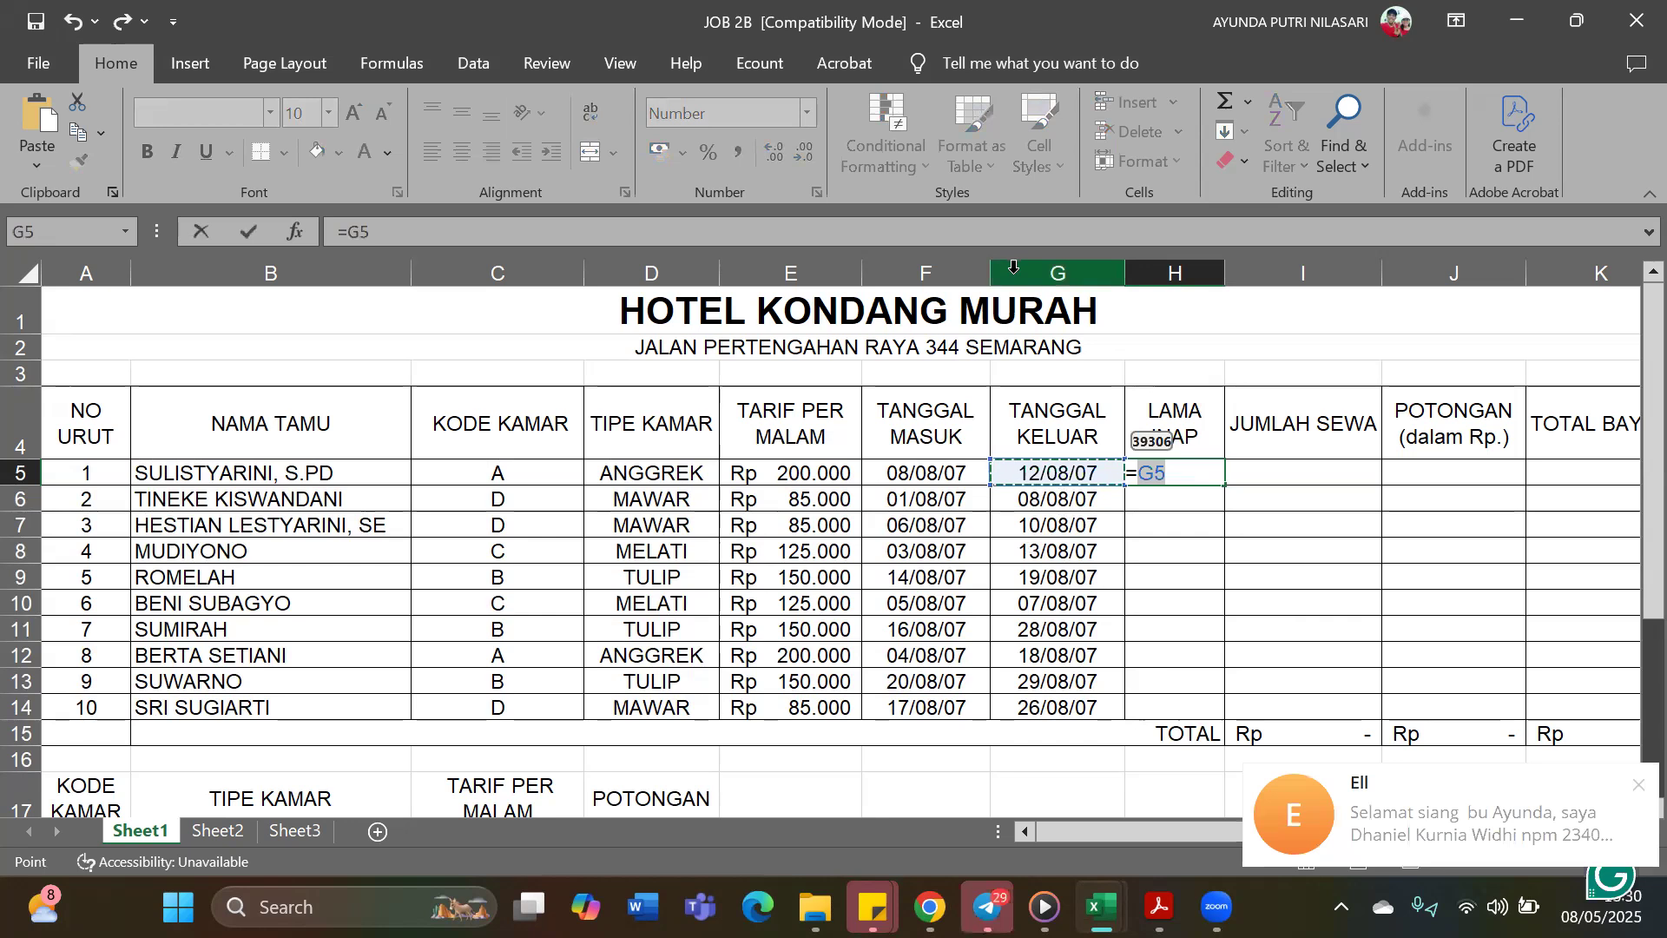
click(1016, 242)
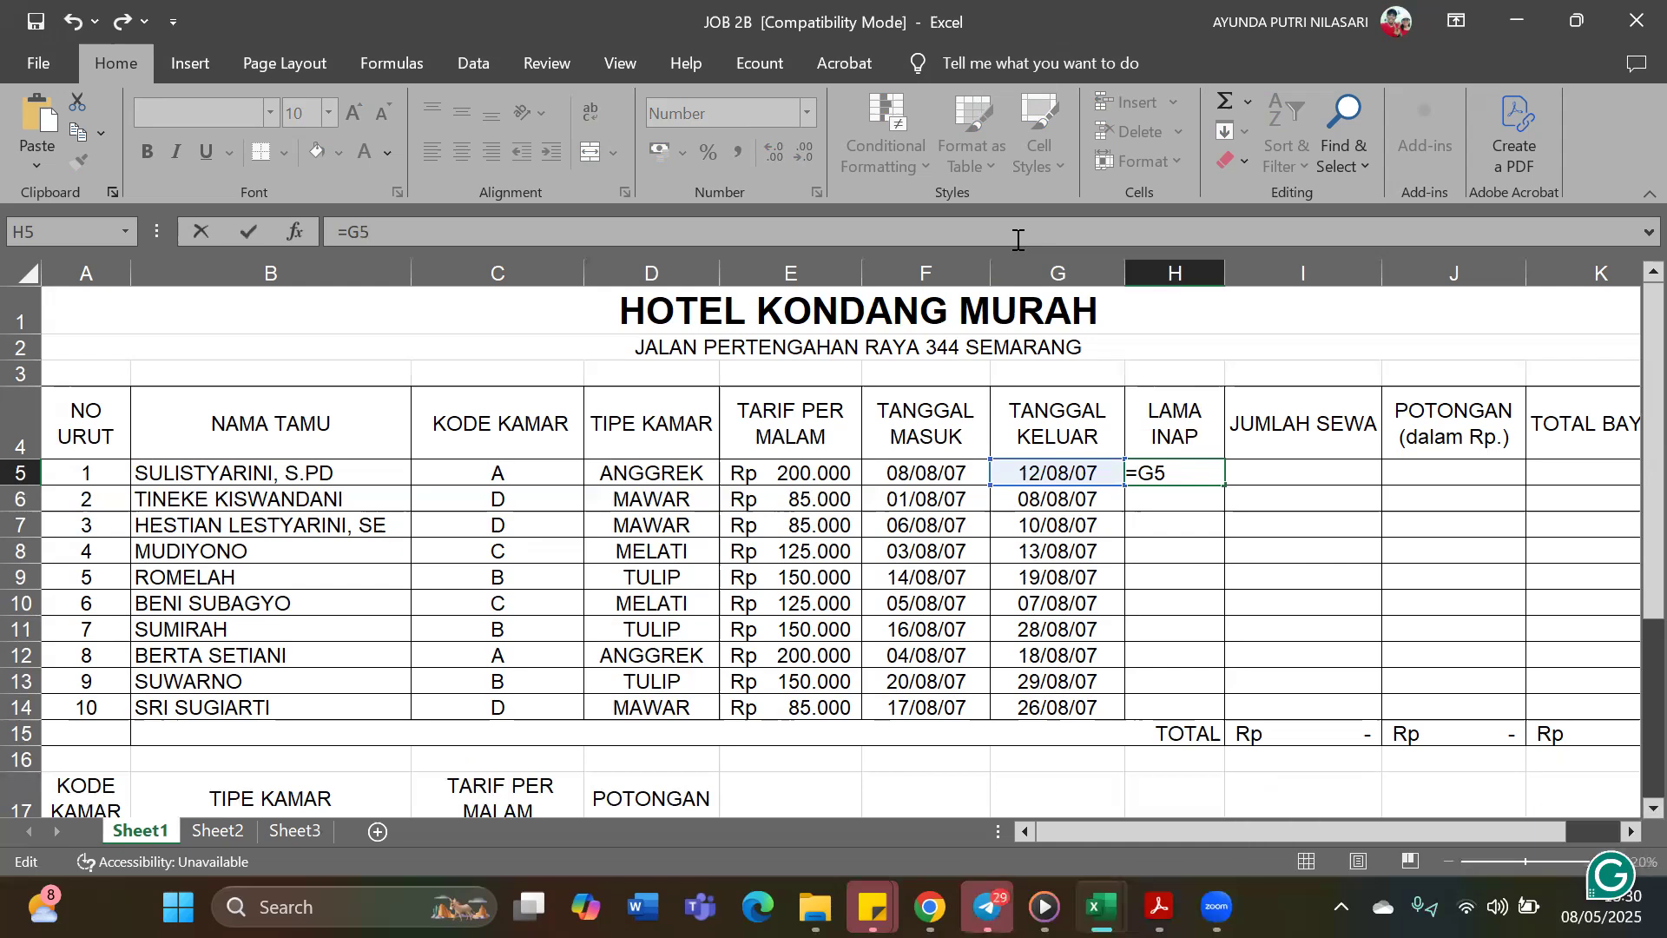
text(EE)
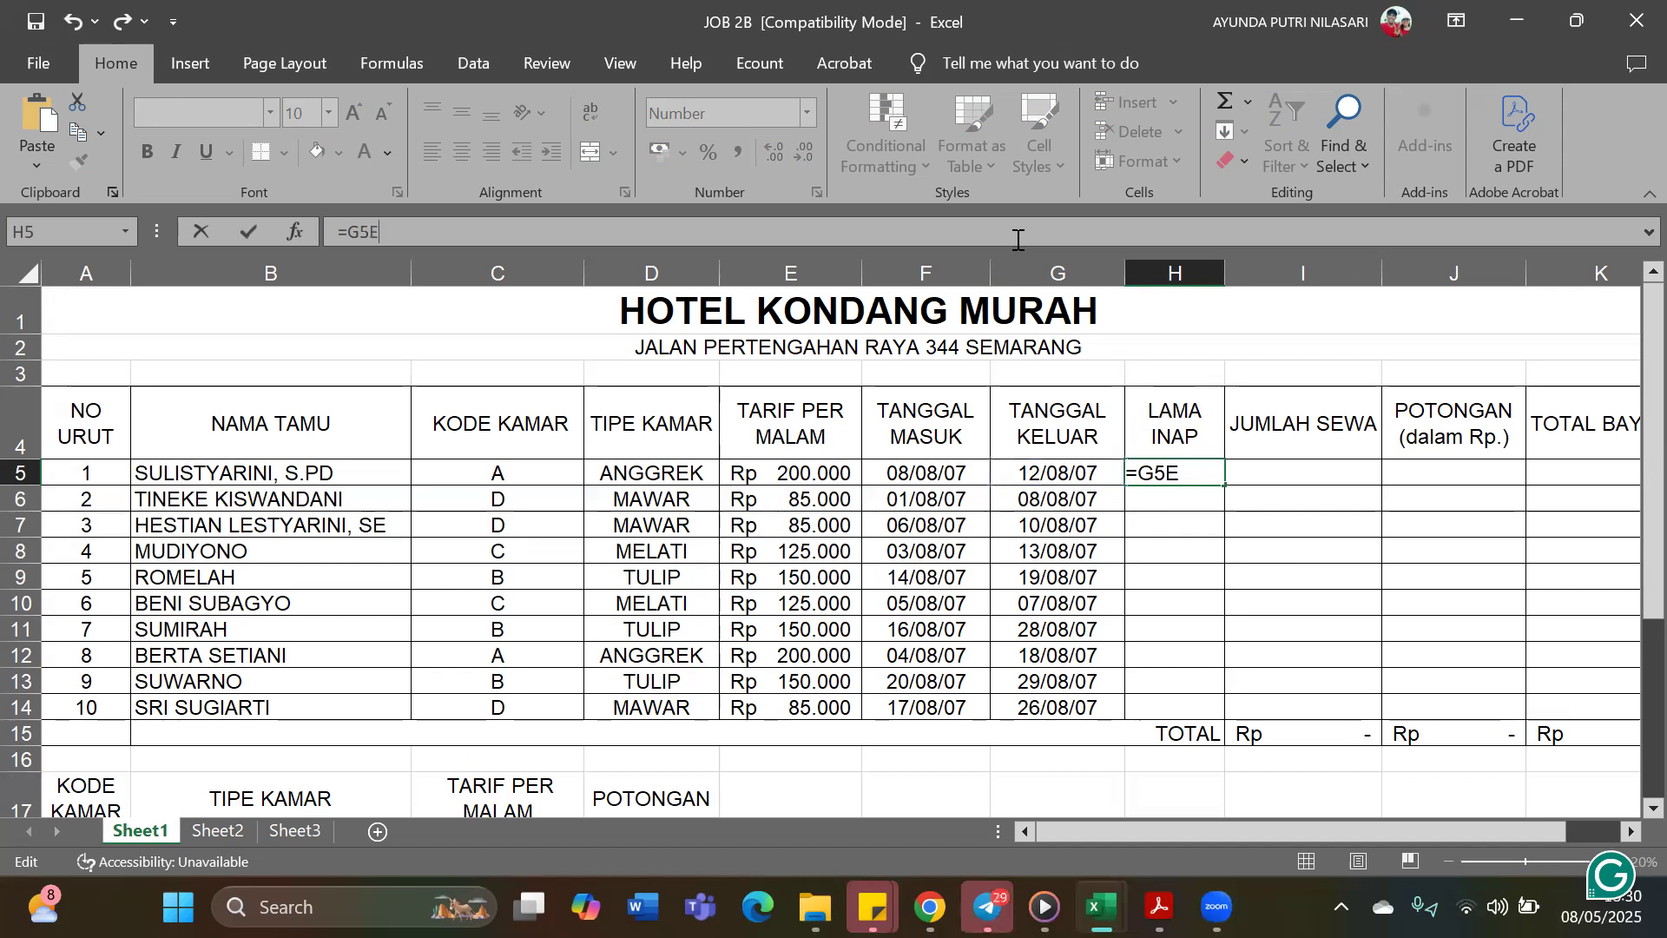
key(Left)
key(Left)
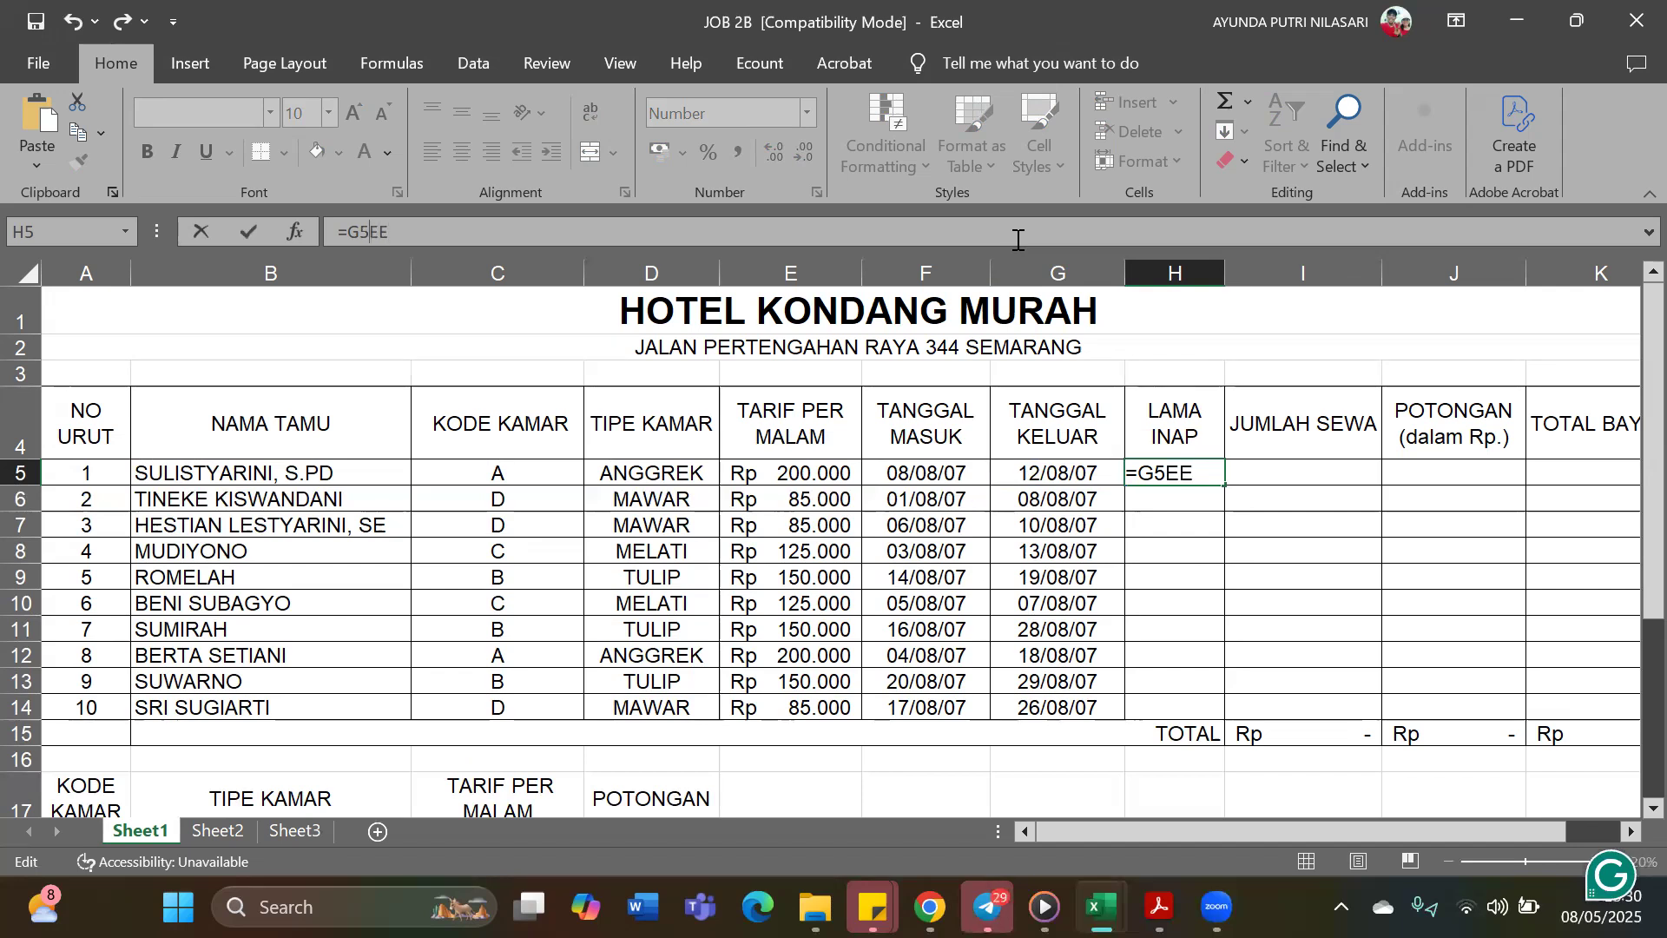
key(Delete)
key(Delete)
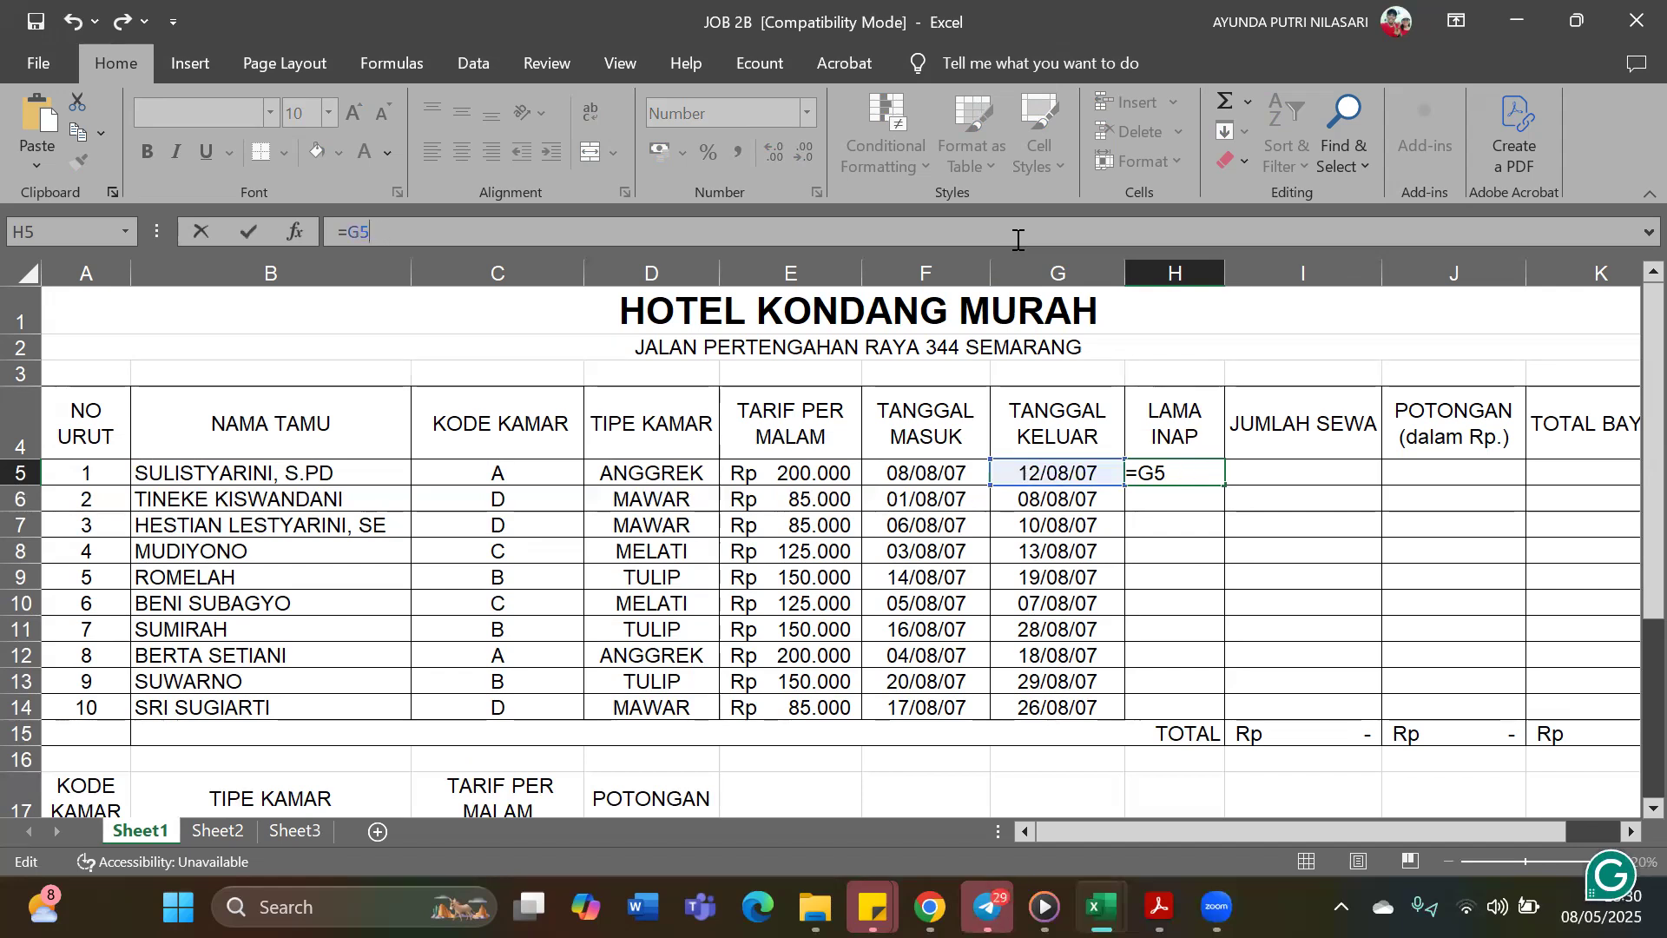
text(-)
click(949, 481)
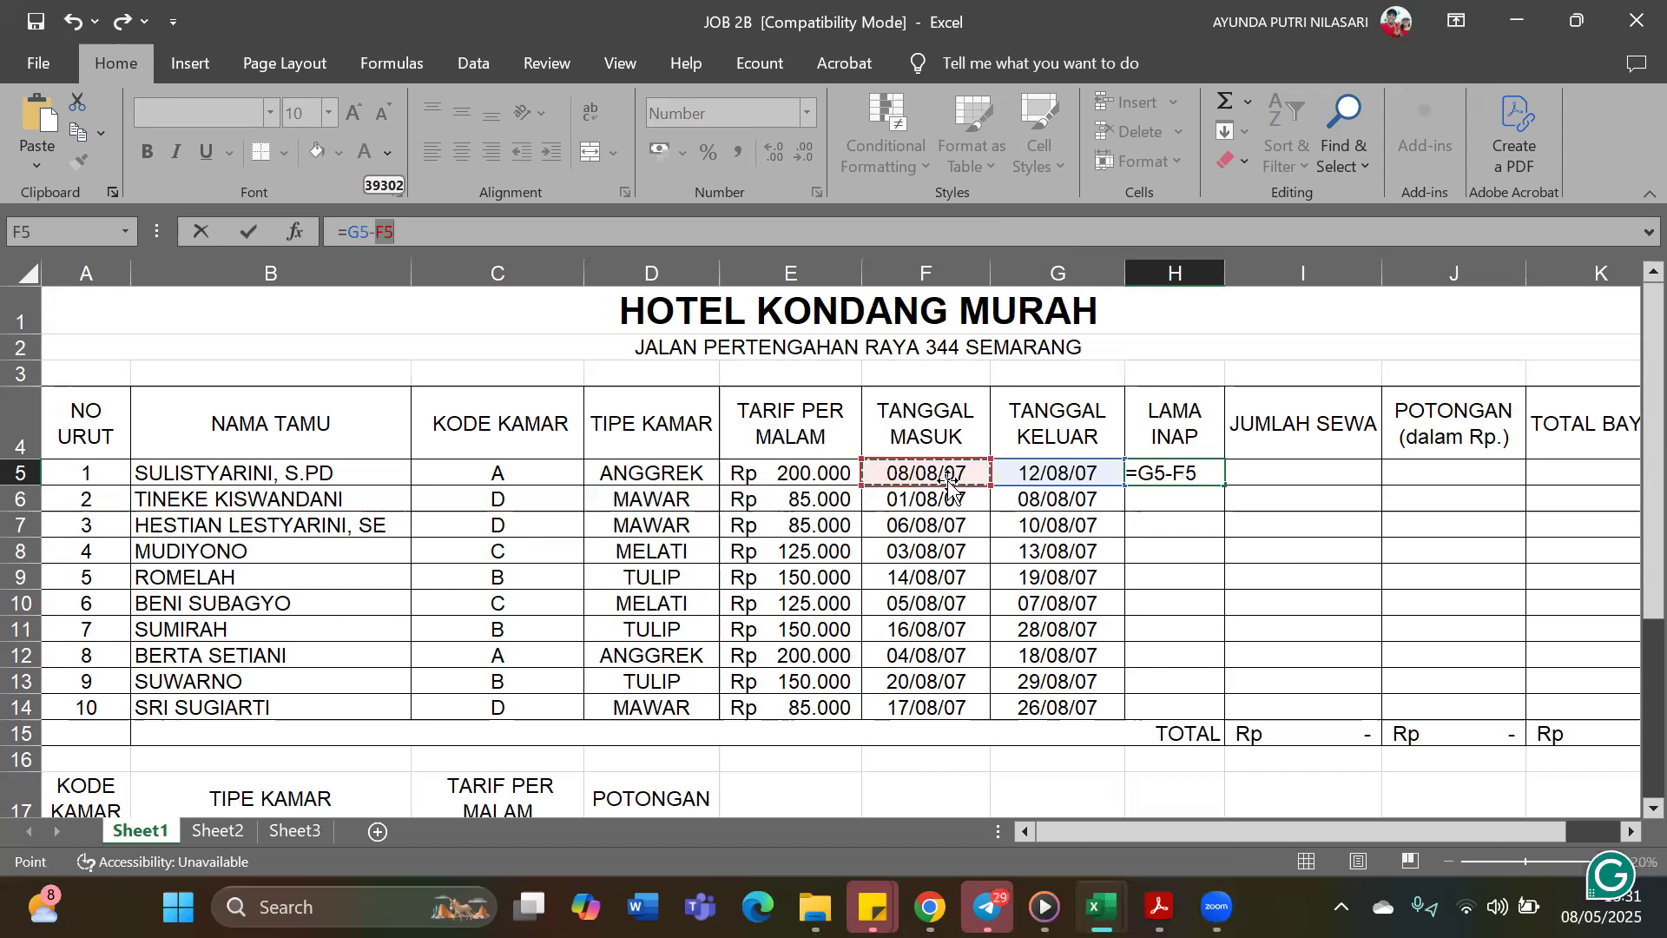
key(Return)
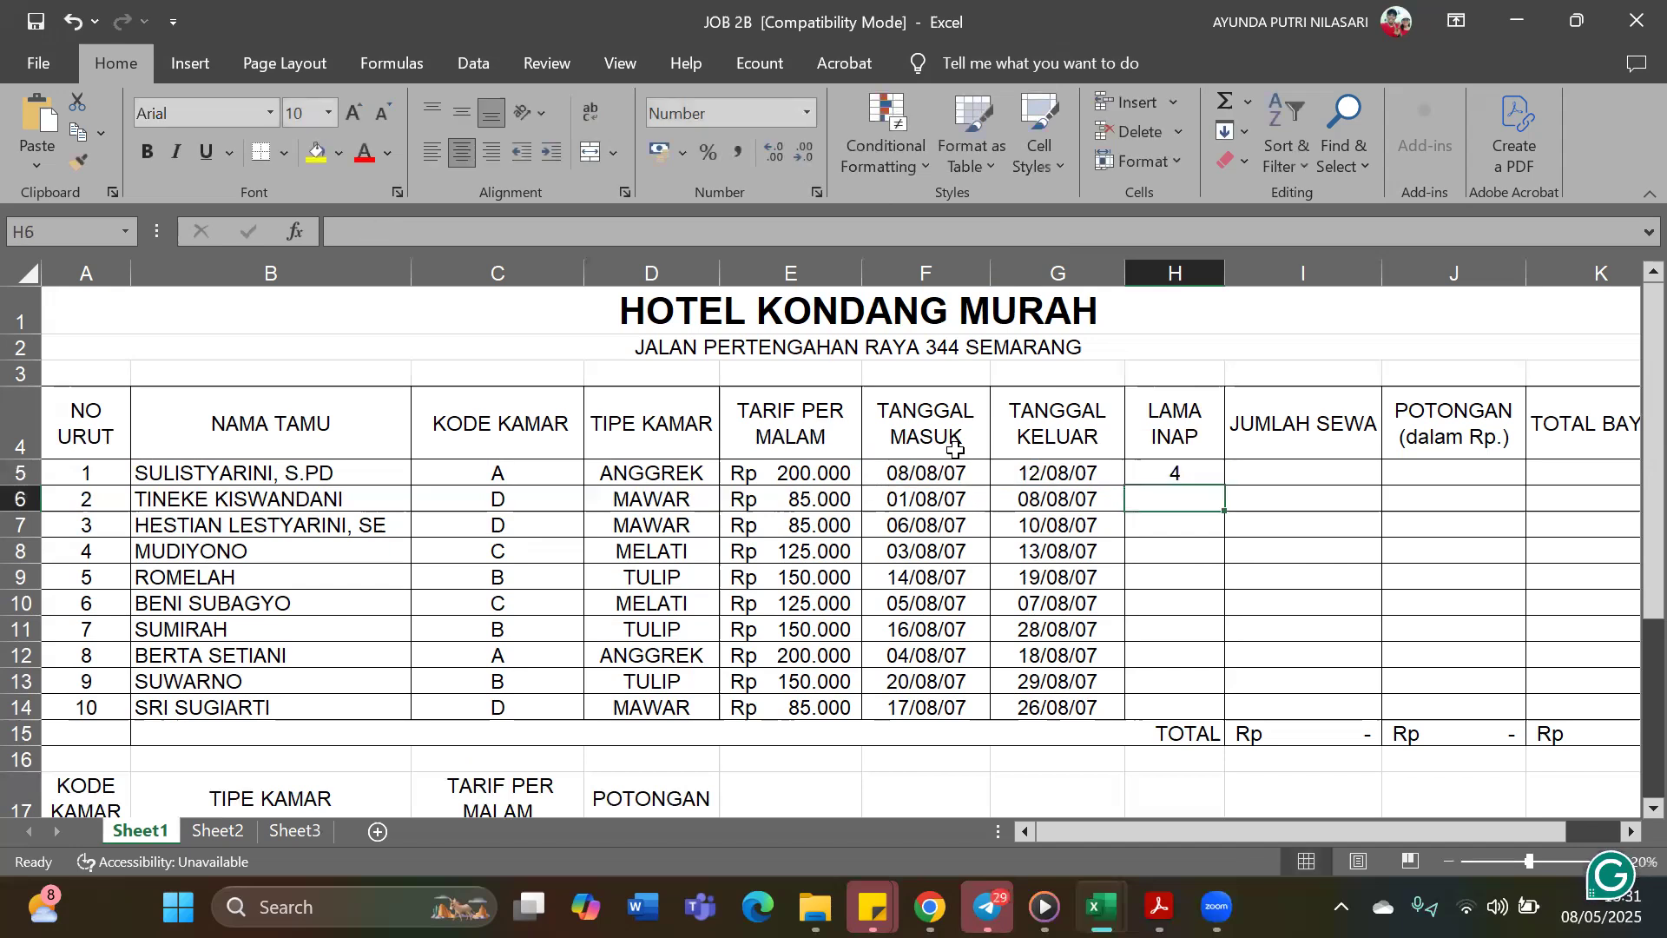
click(1190, 468)
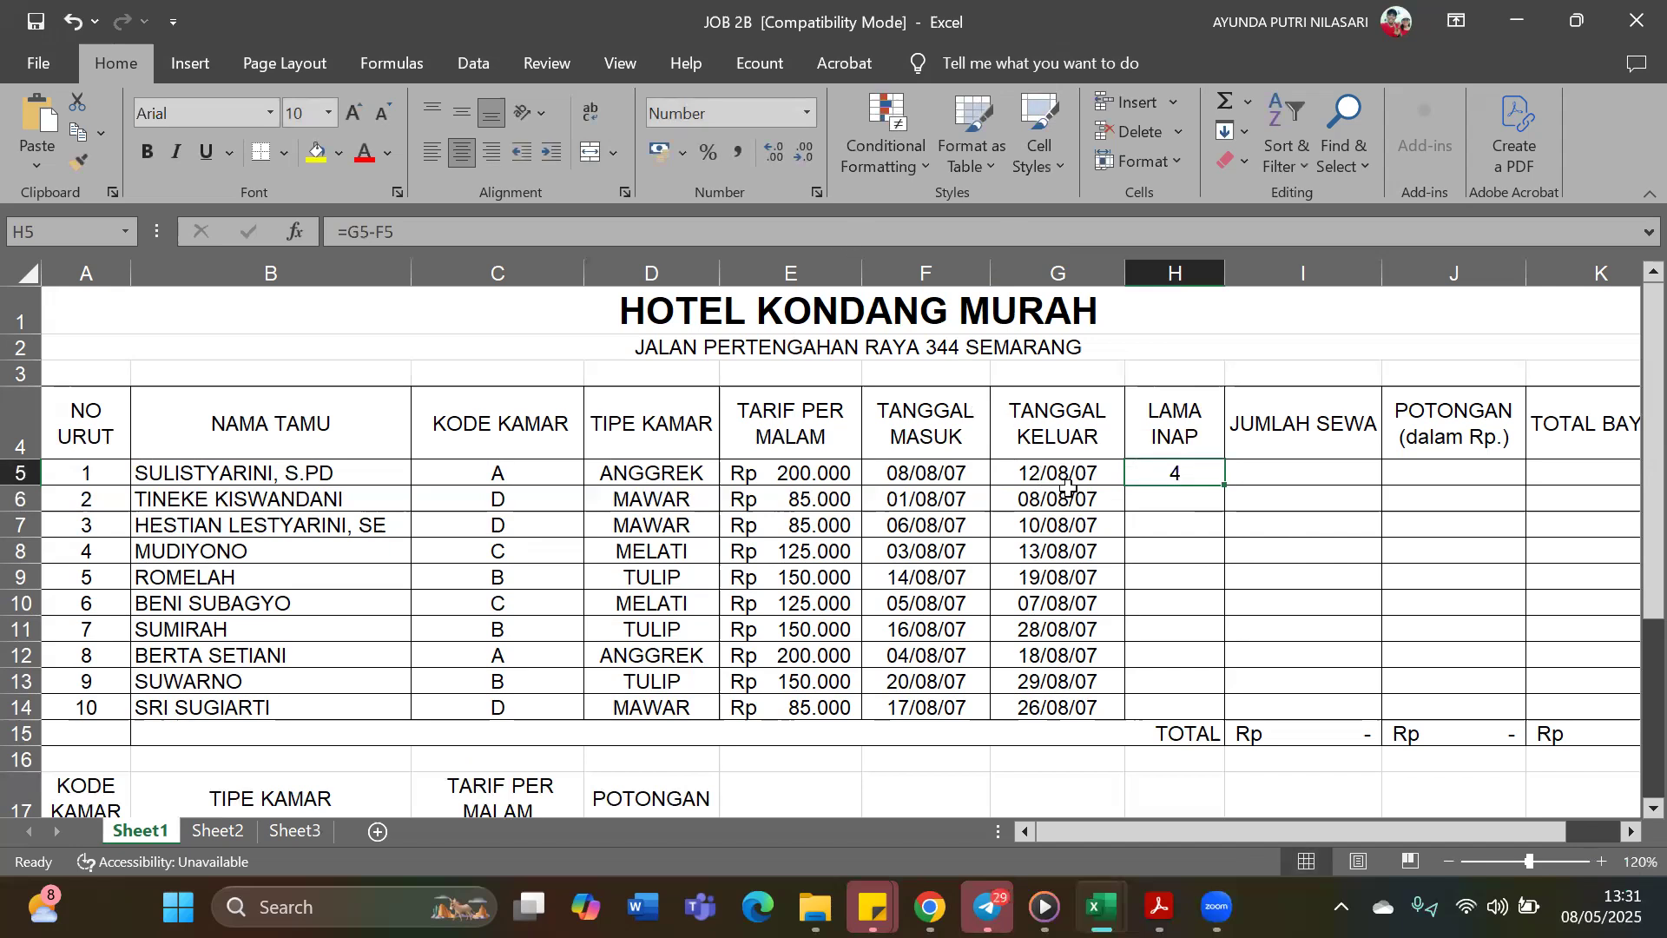
drag(1222, 484, 1208, 719)
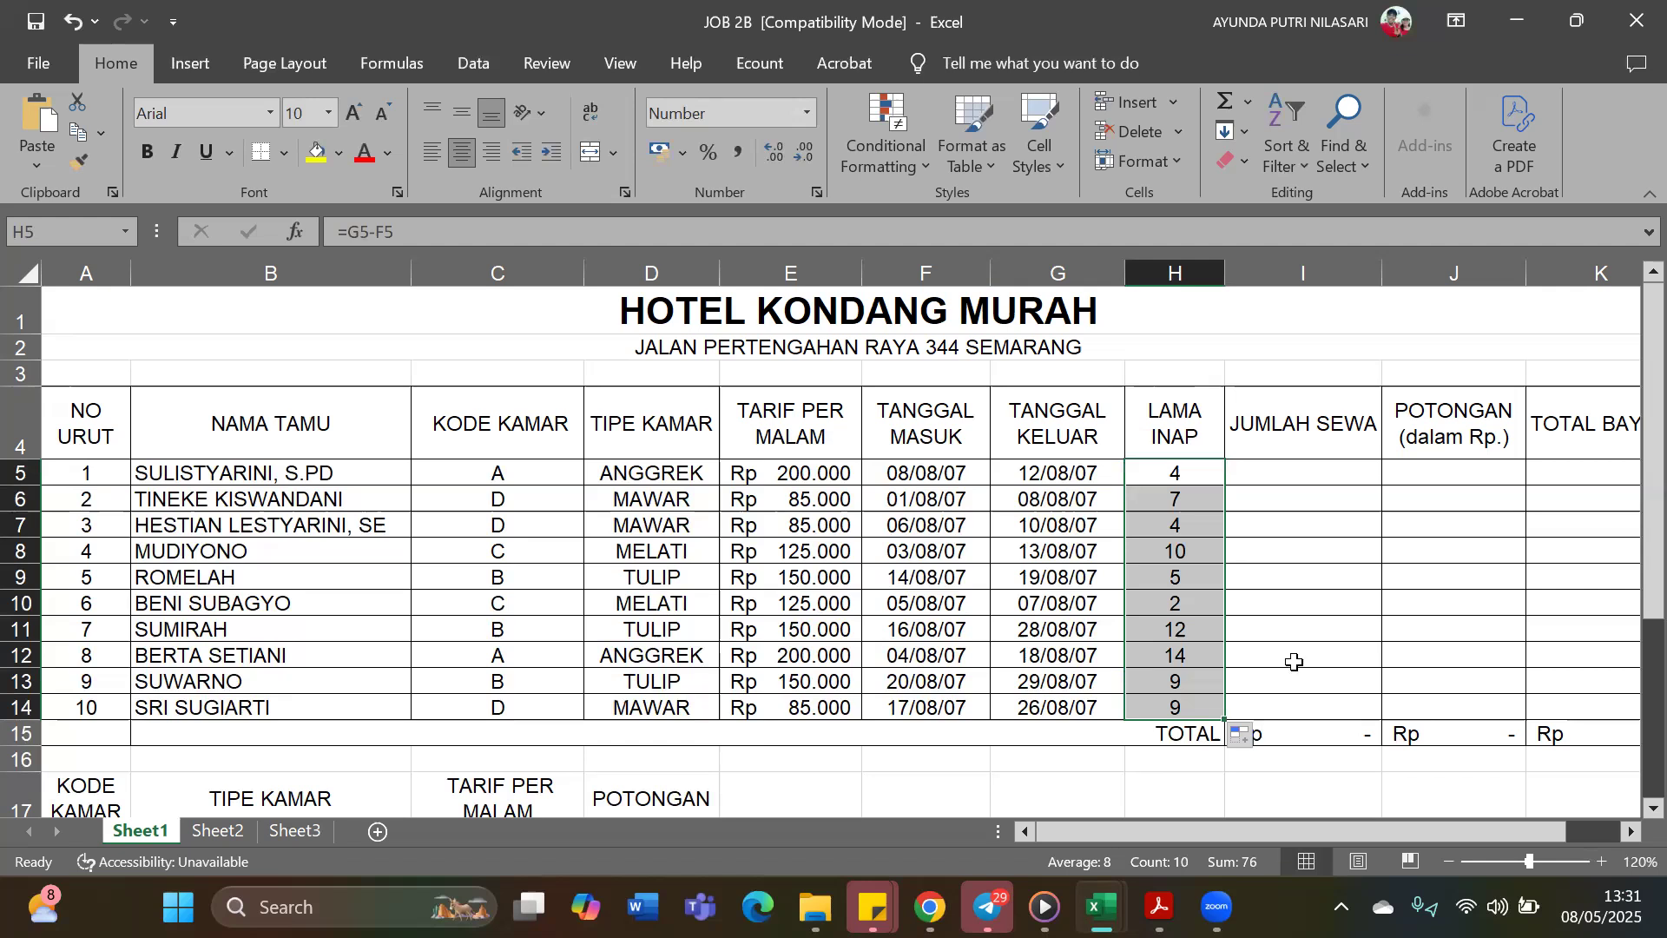
Calculate Jumlah Sewa in I5 with the formula =E5*H5 and fill it down to I14
click(1320, 473)
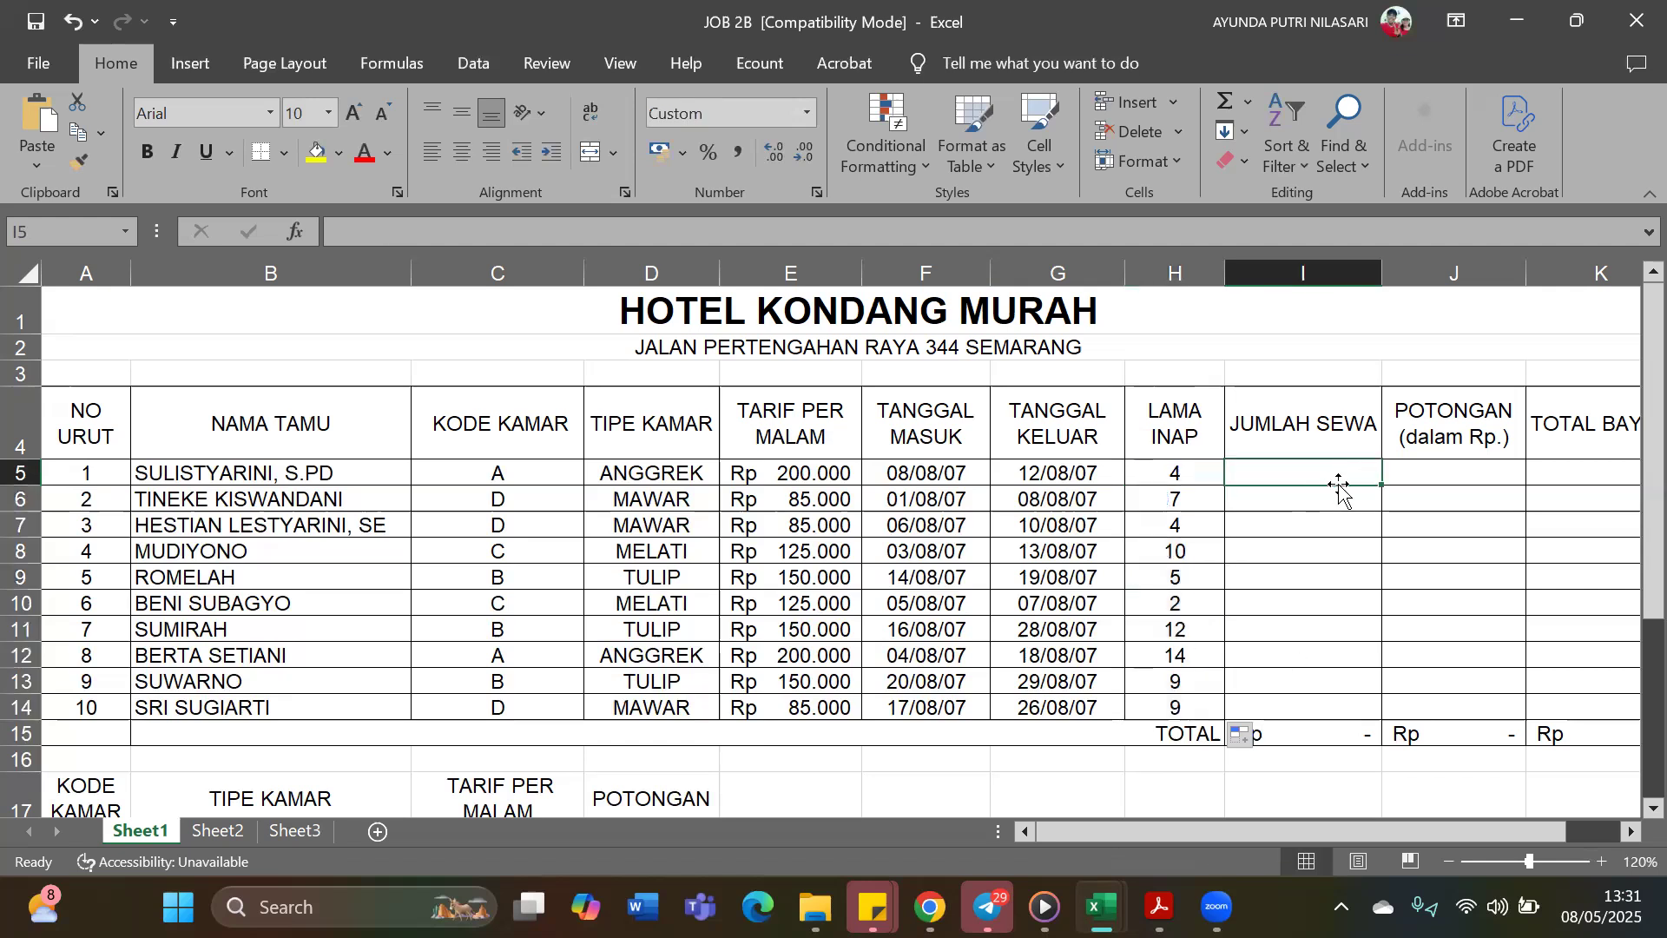
text(=)
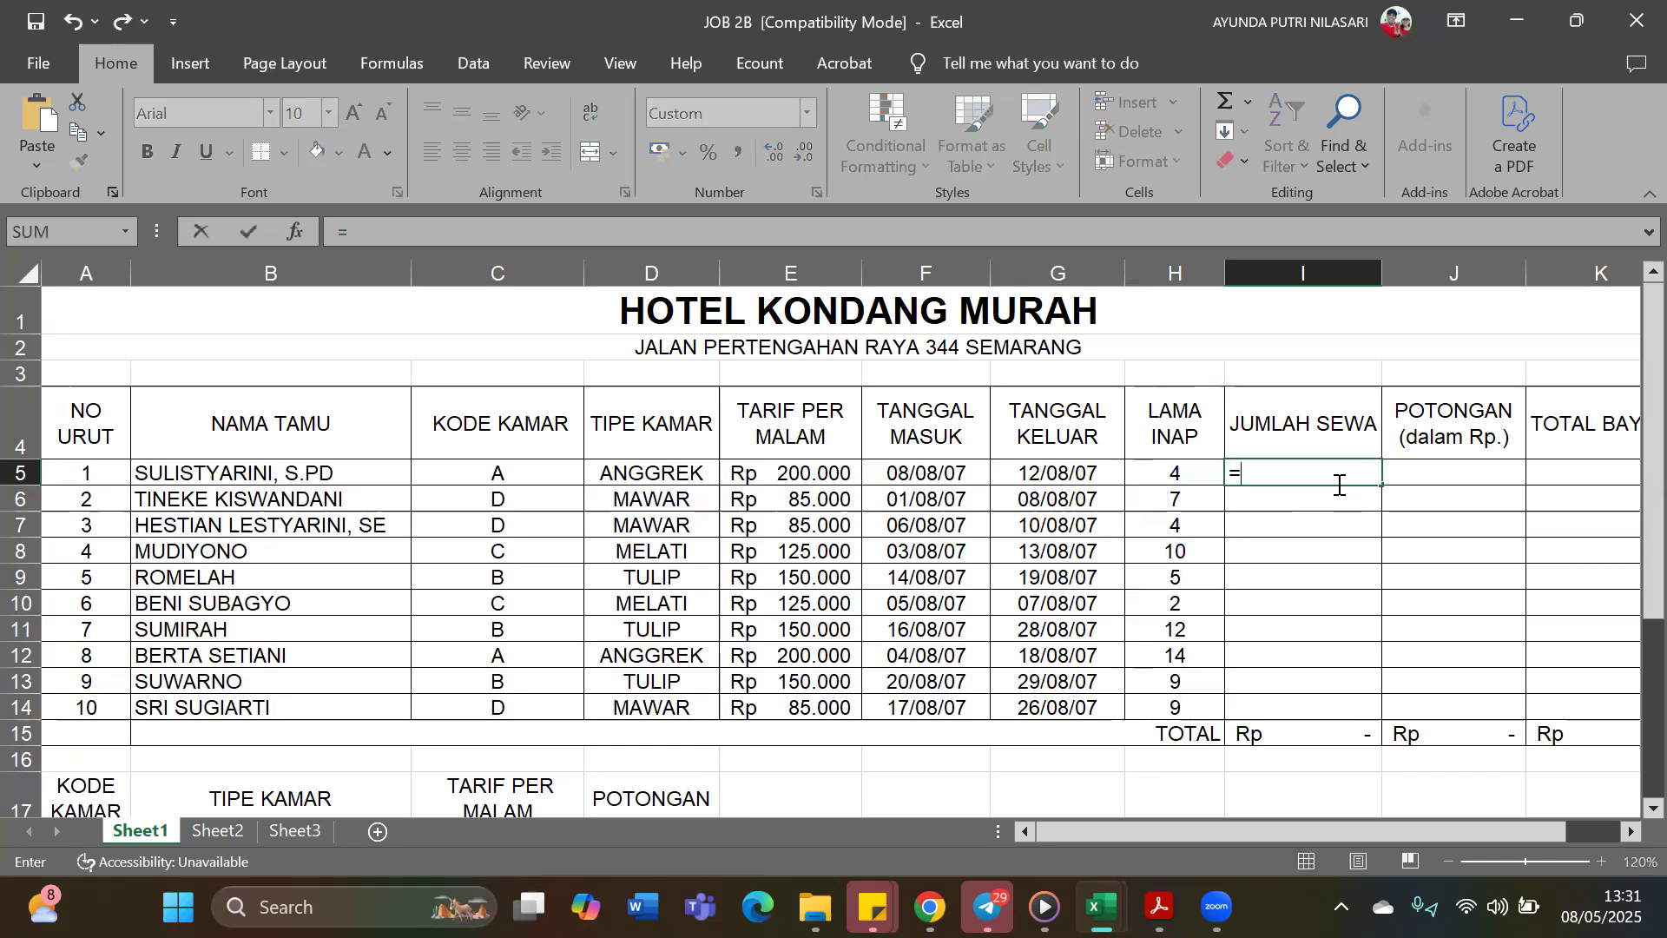
click(847, 471)
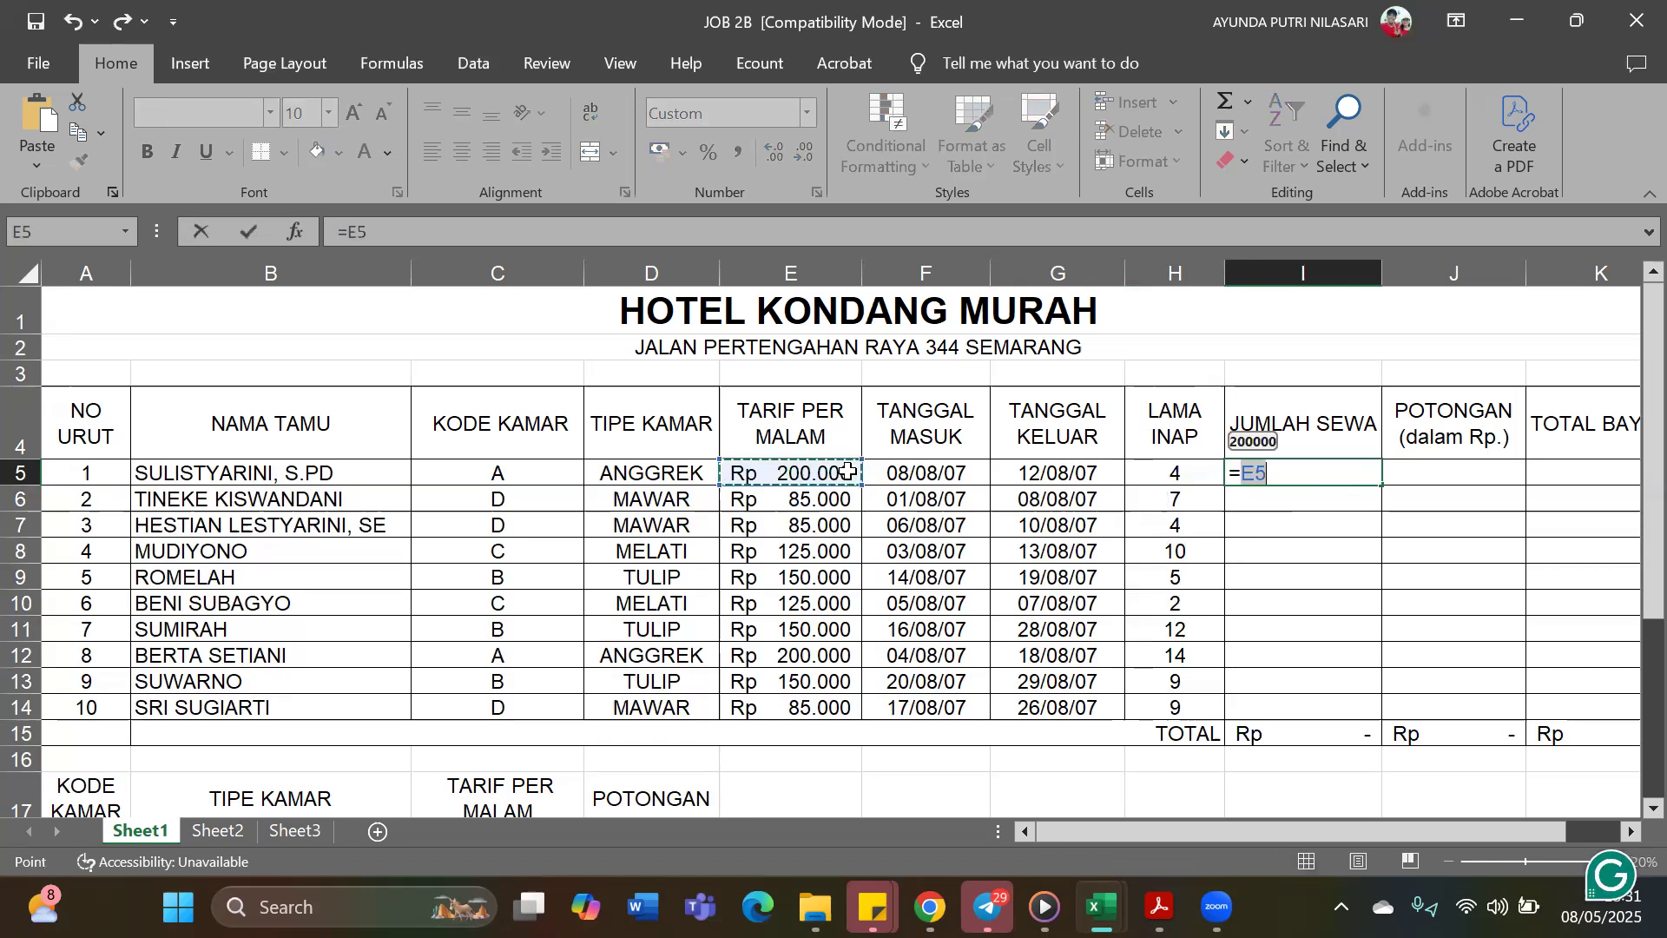
text(*)
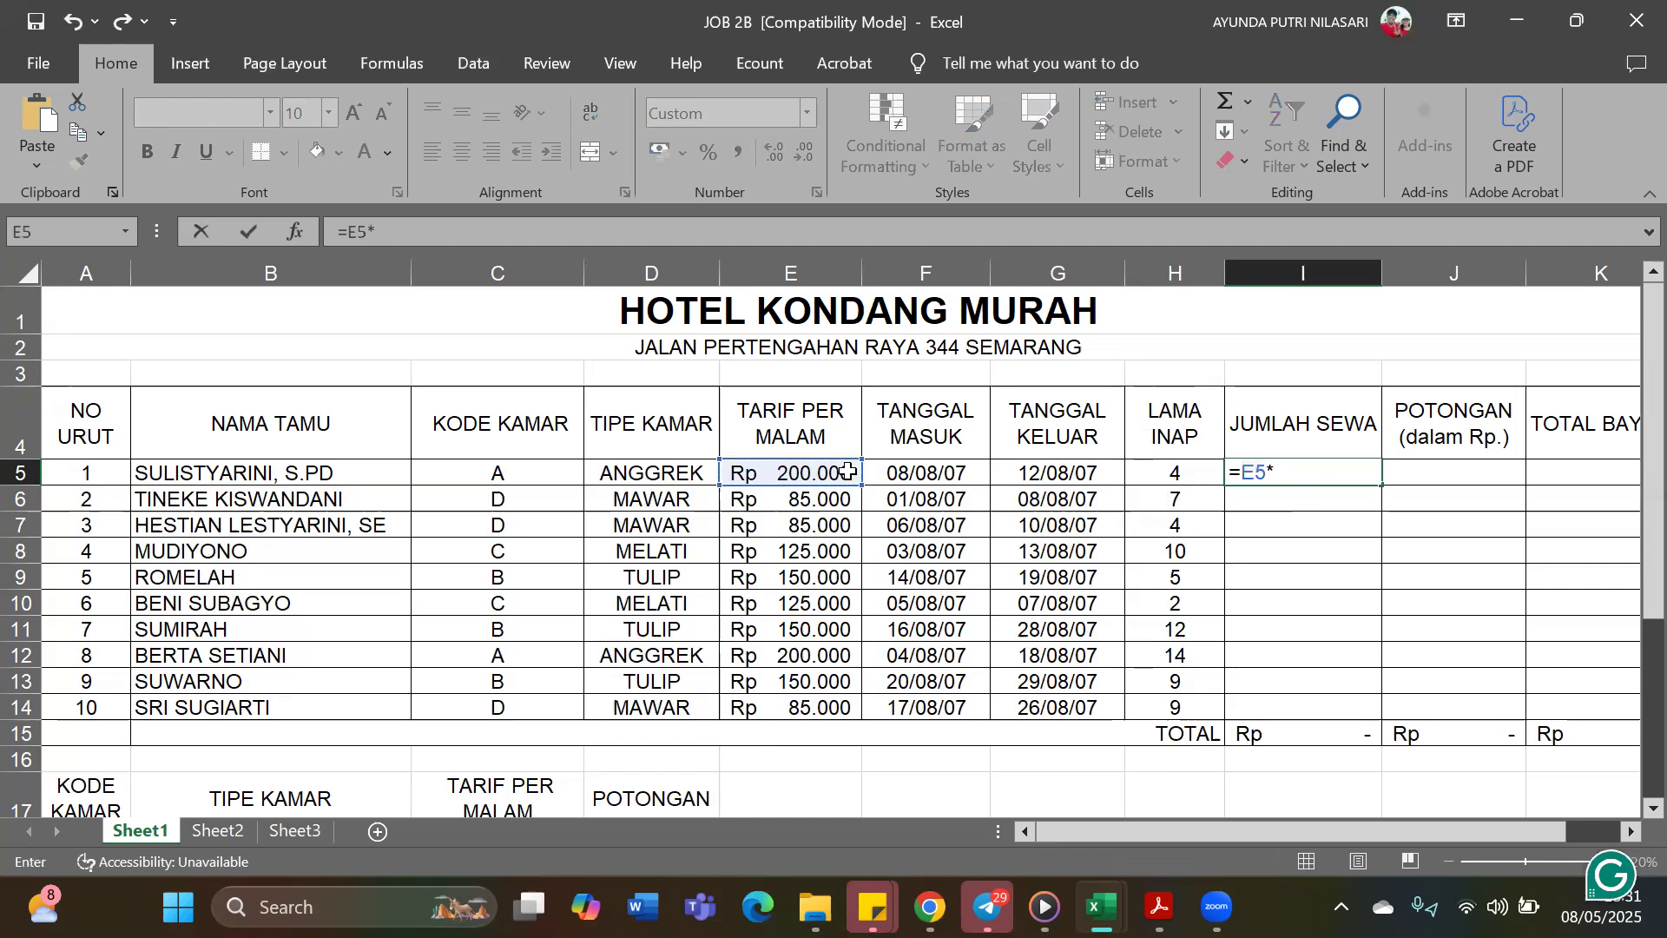
click(1205, 471)
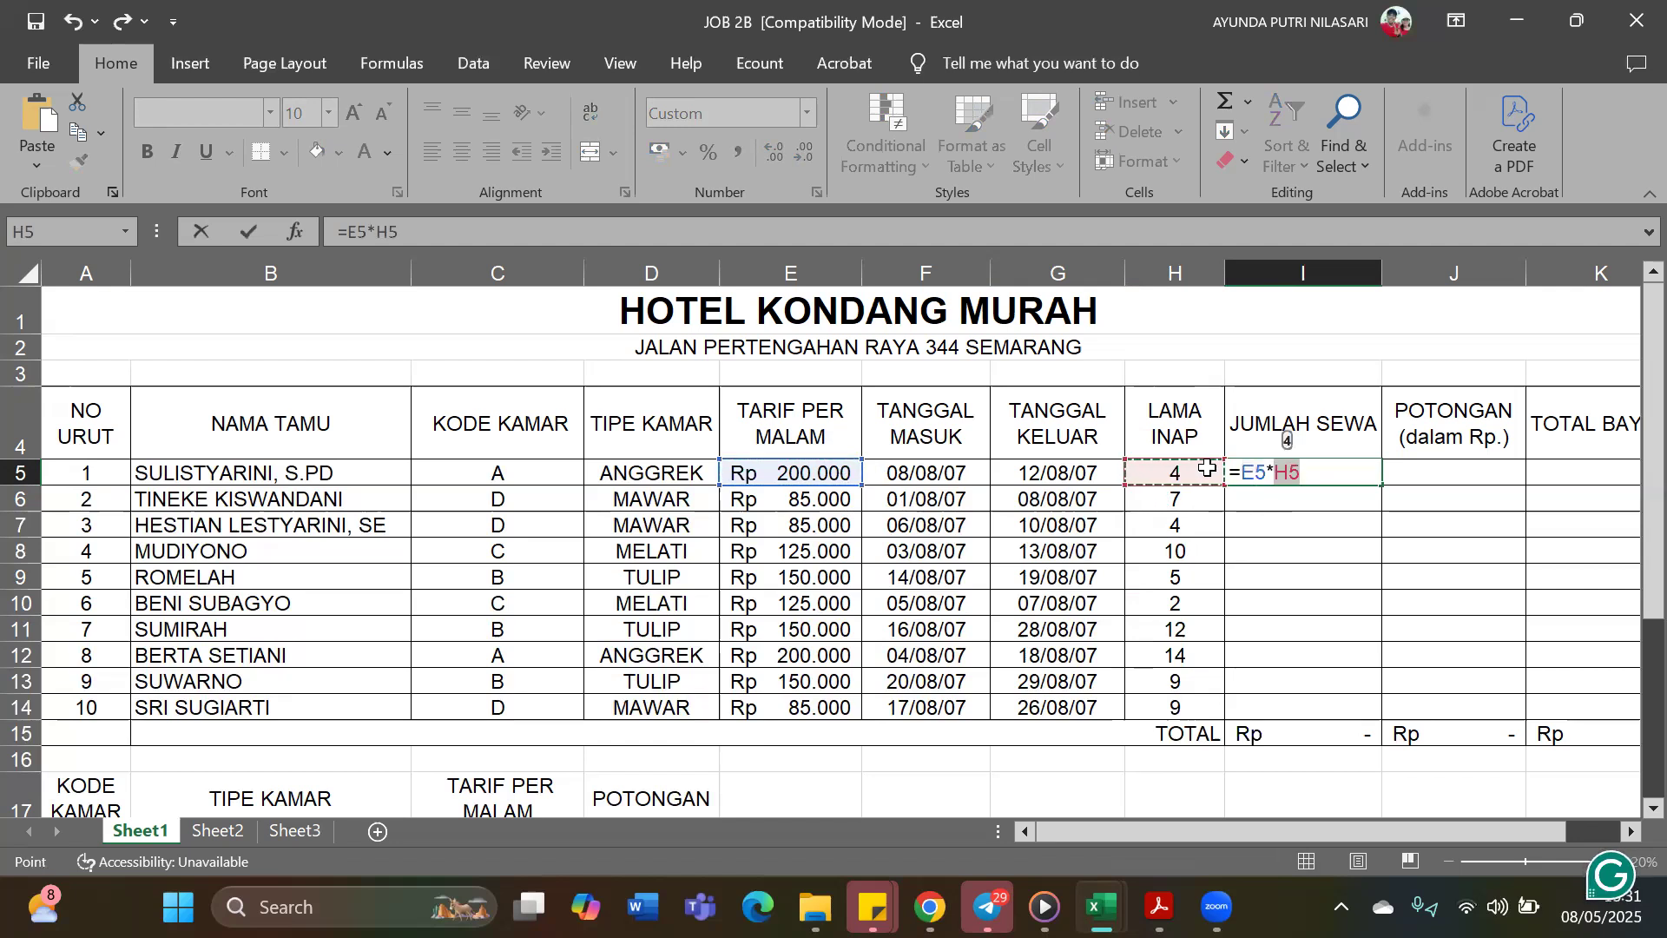
key(Return)
click(1342, 473)
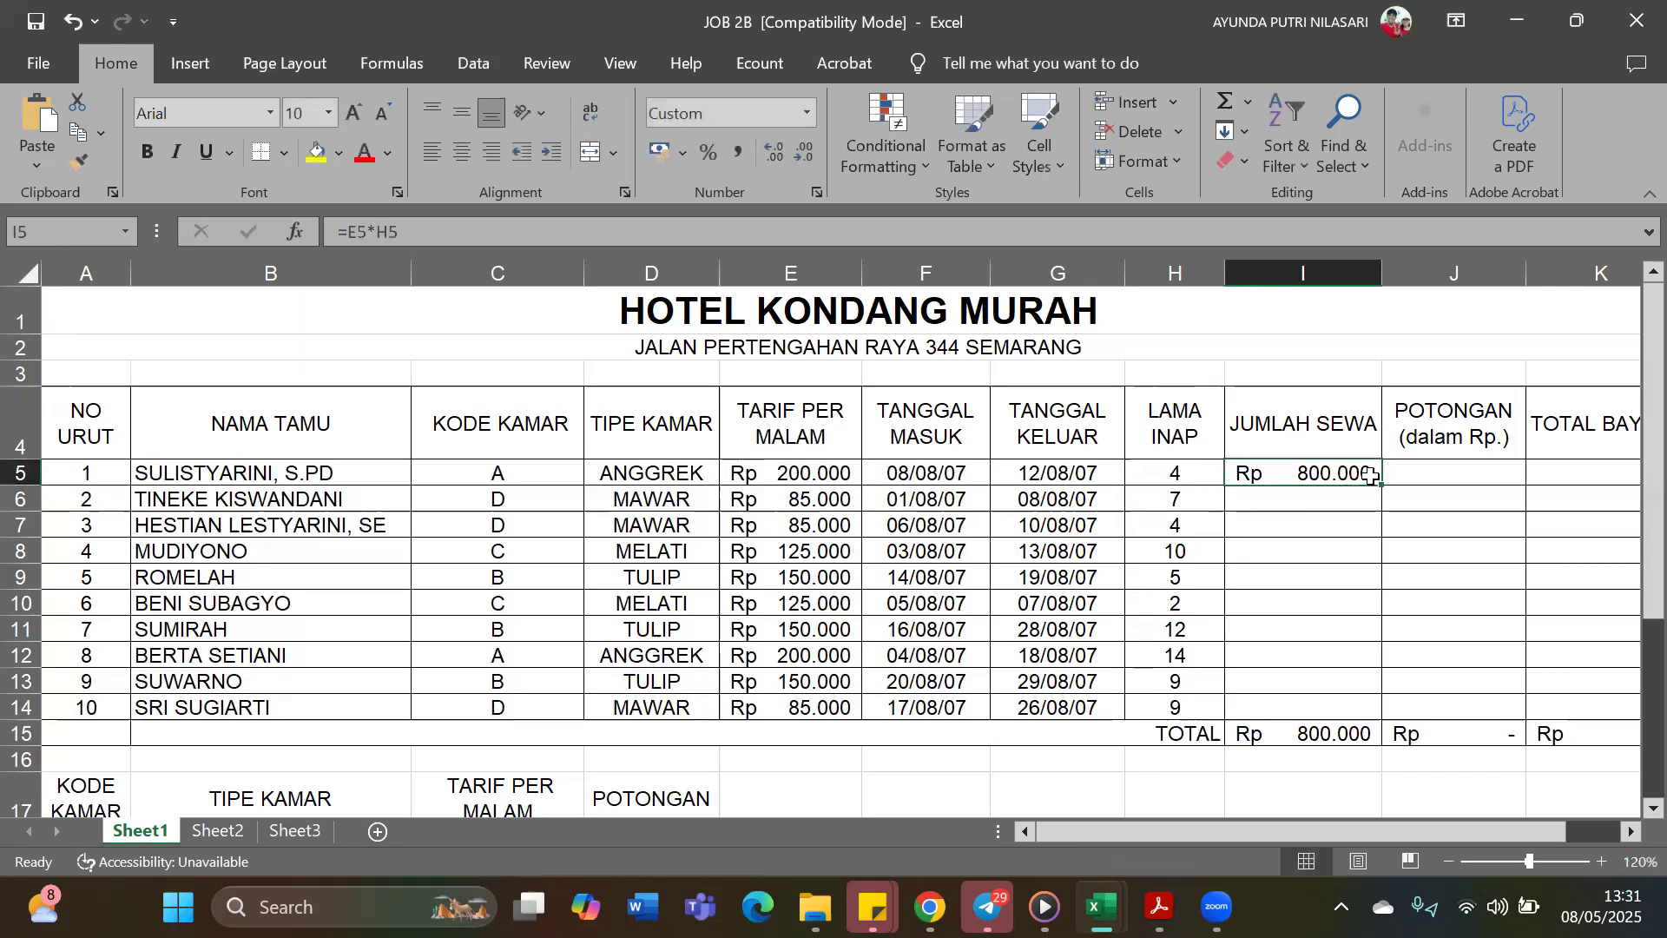
drag(1380, 487, 1381, 718)
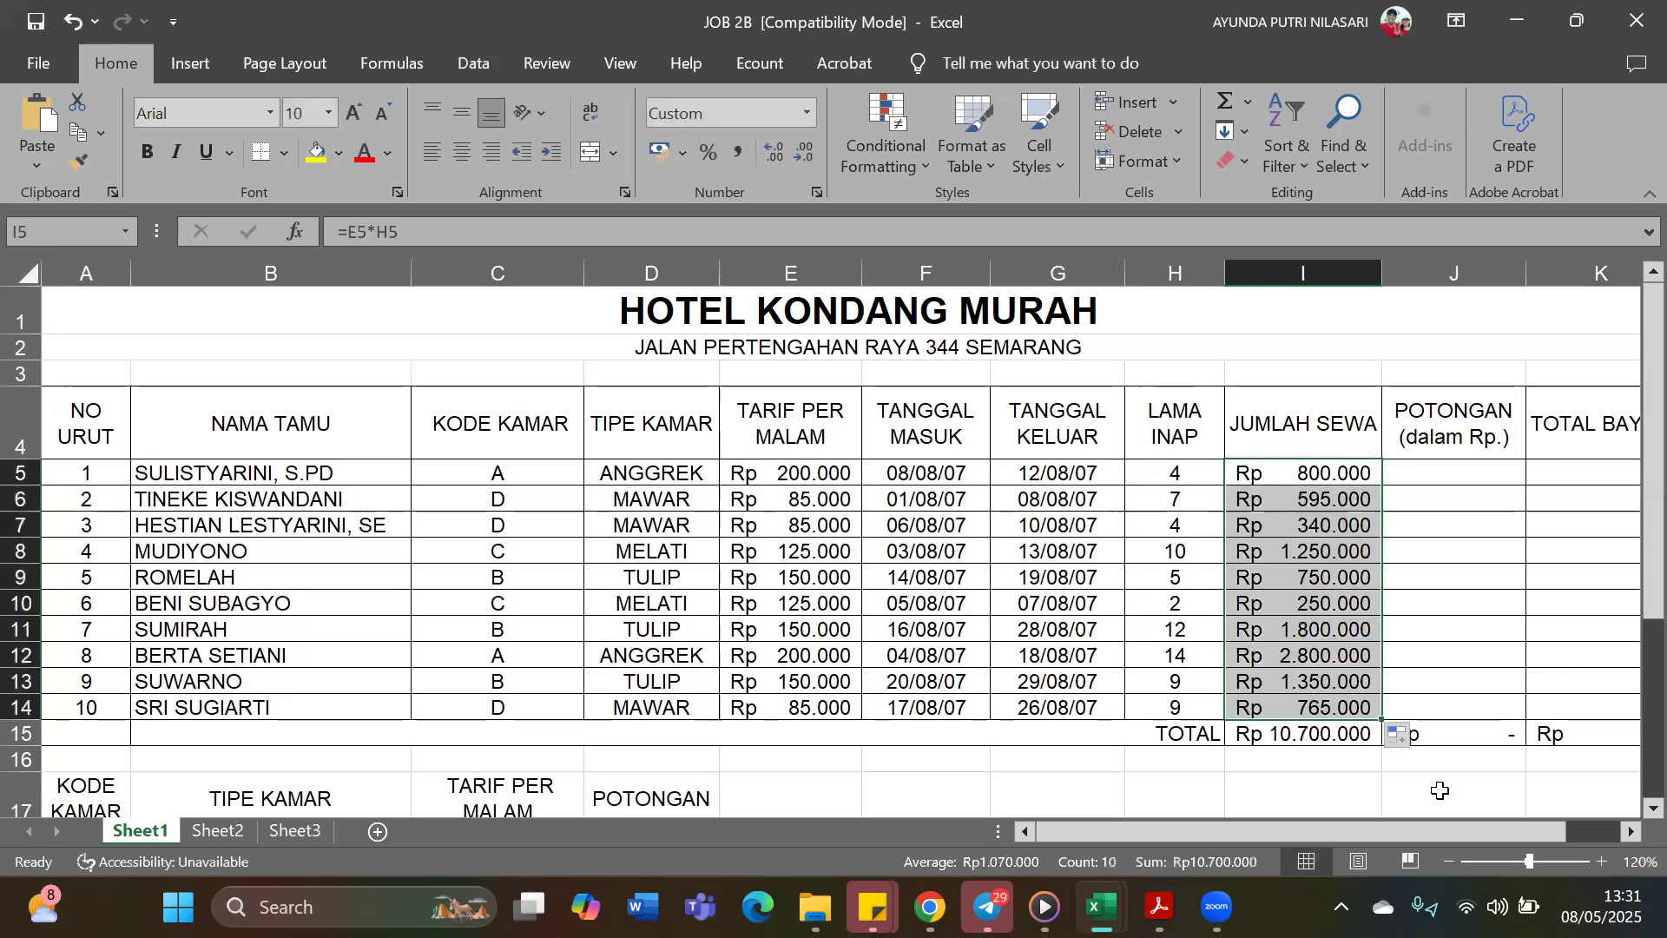
Start a VLOOKUP formula in the first Potongan cell, J5, with the room code in C5 as the lookup value
click(1487, 470)
drag(1297, 835, 1334, 821)
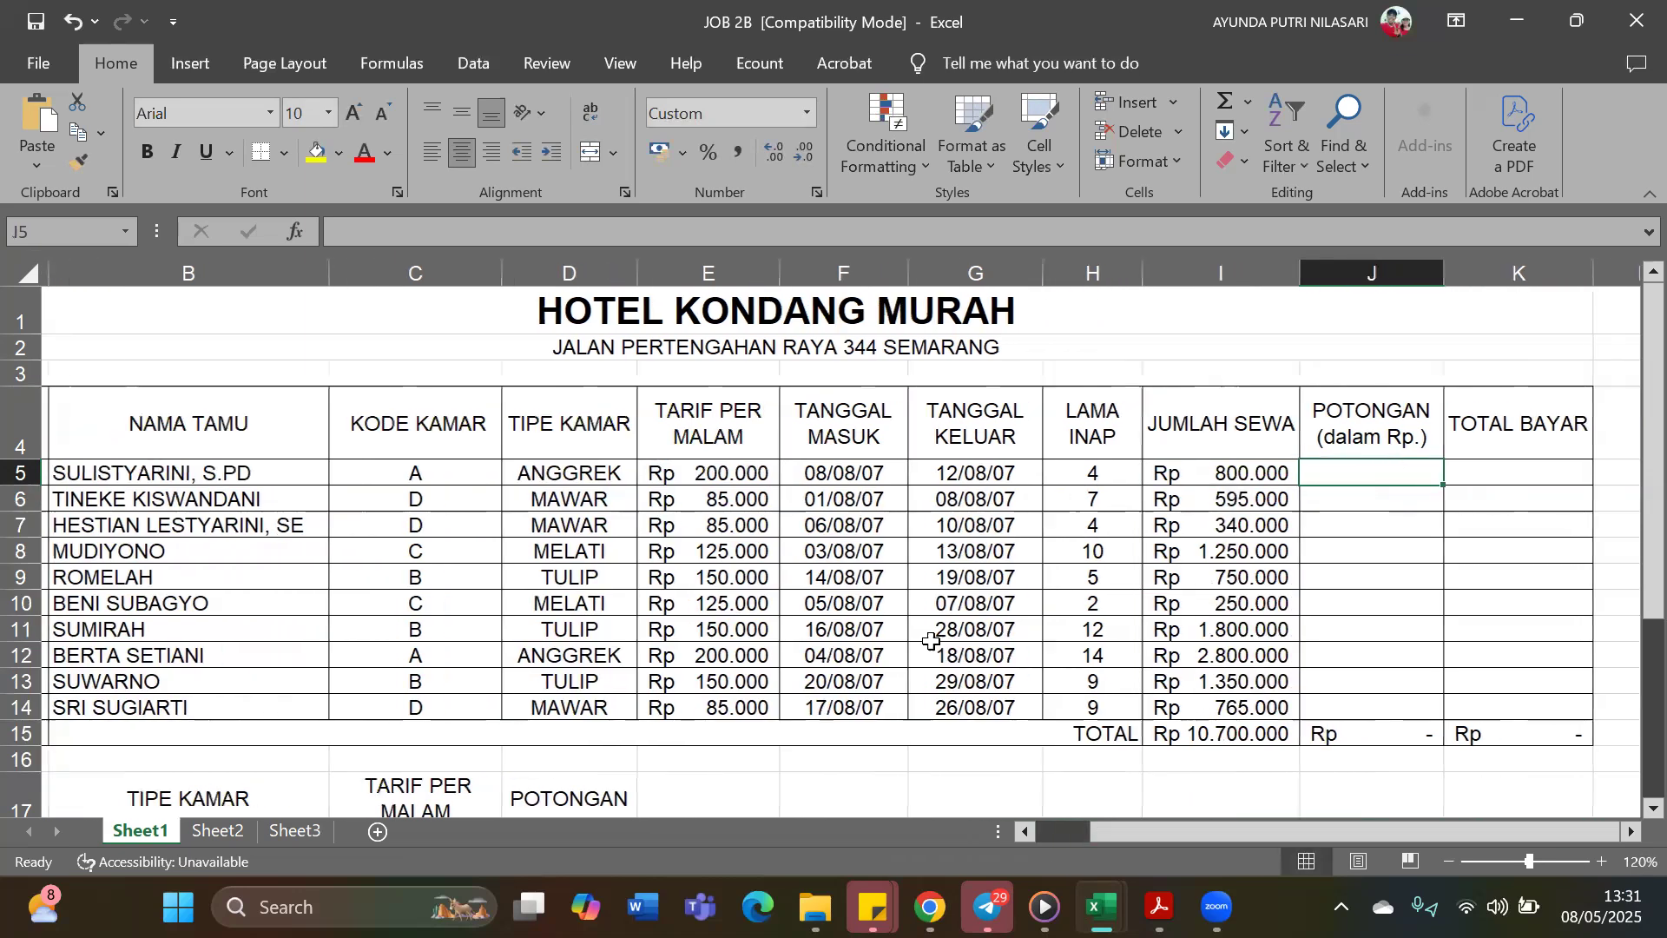
scroll(748, 699, down, 2)
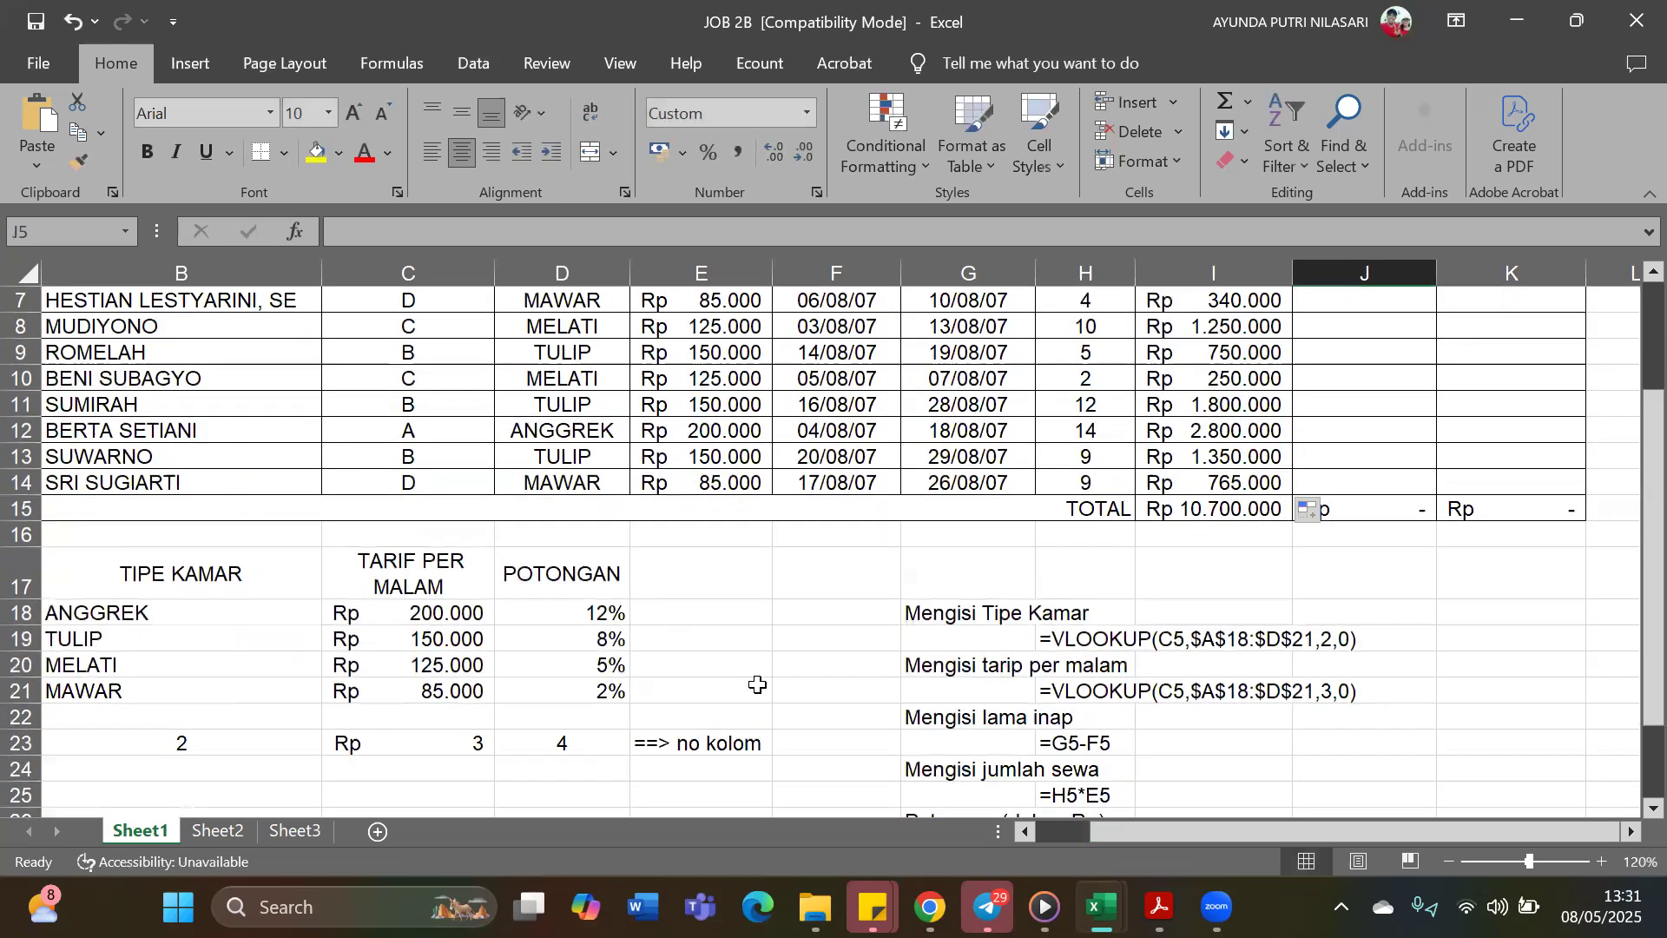
scroll(1234, 547, up, 1)
scroll(631, 610, up, 1)
scroll(556, 712, down, 1)
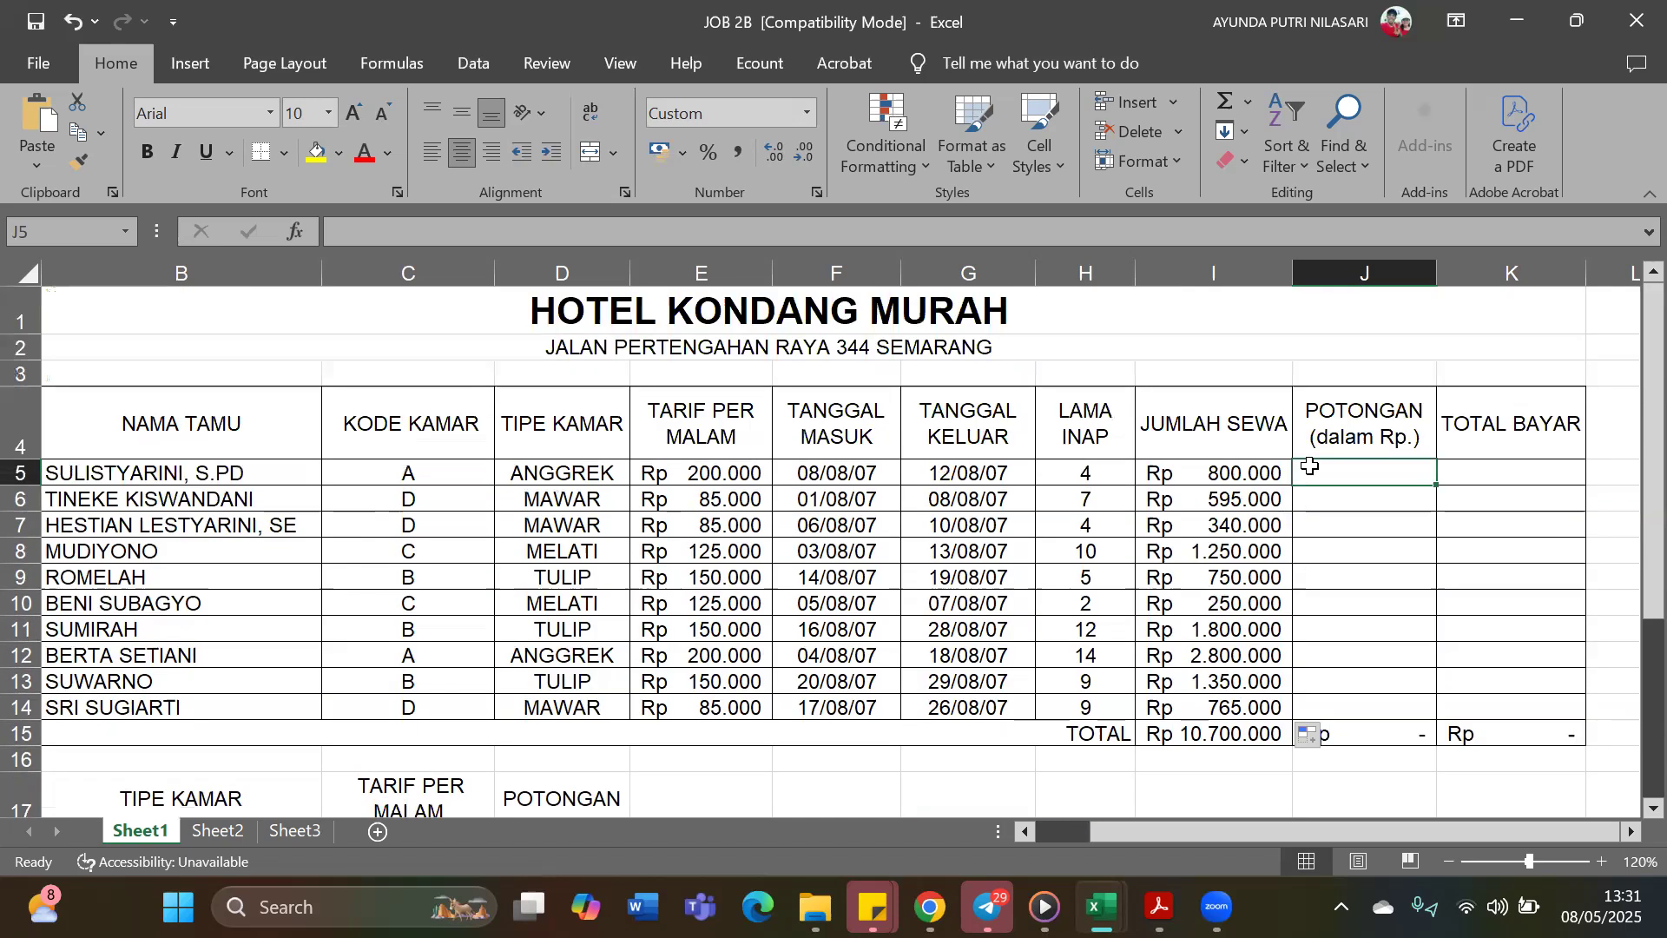
click(818, 225)
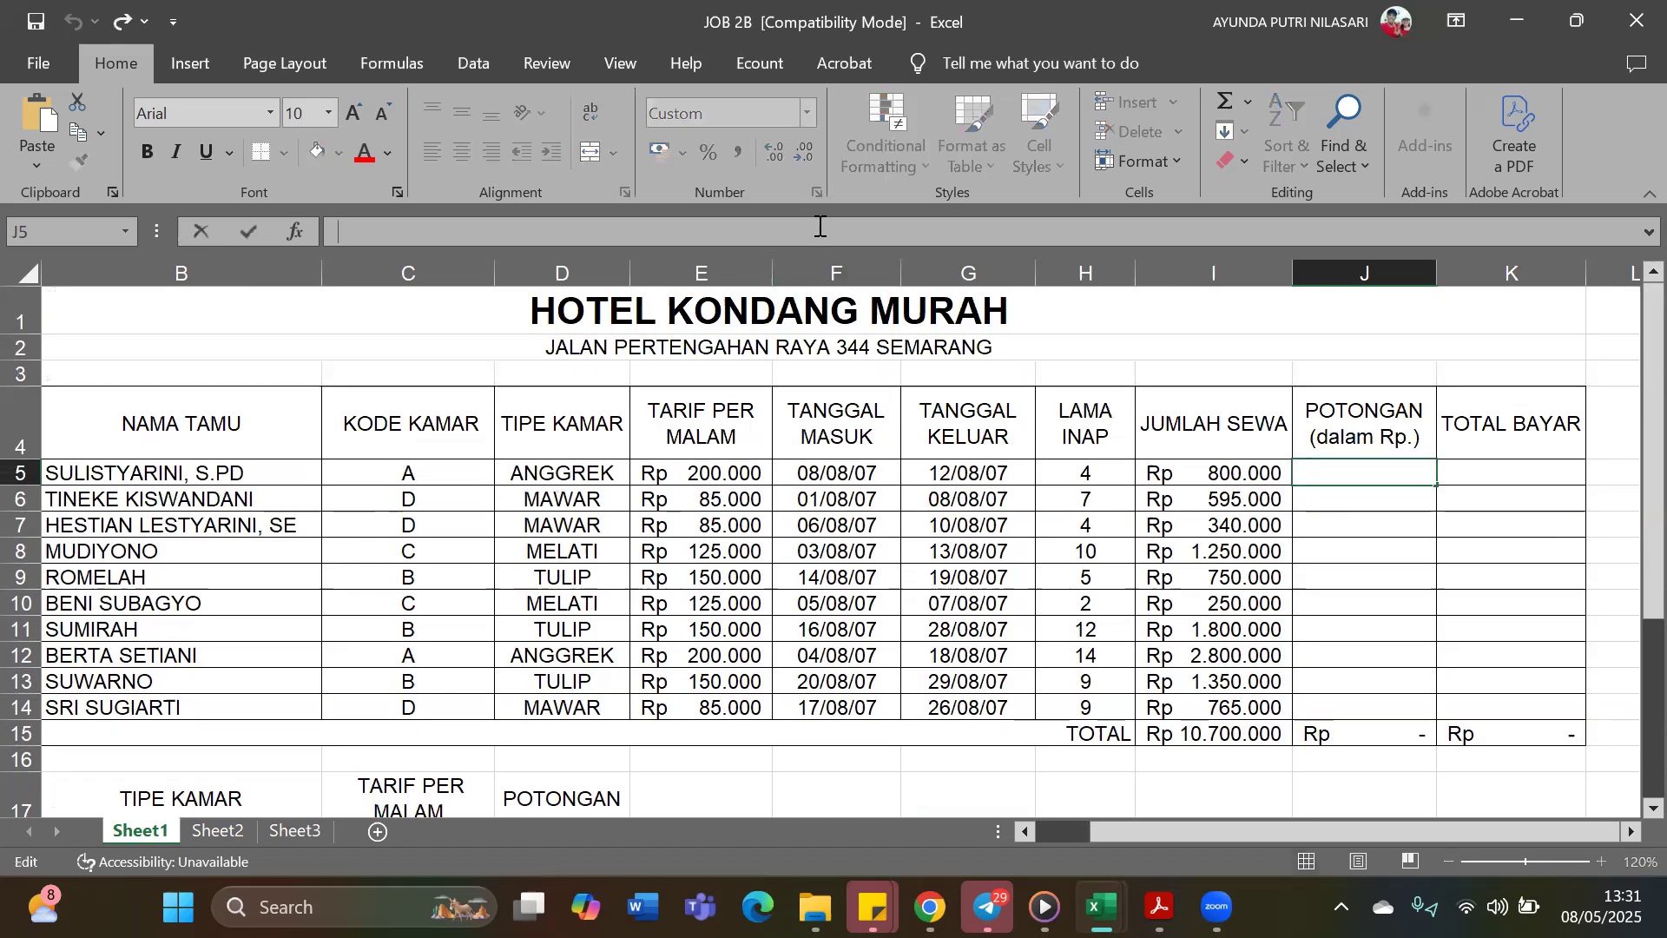
text(=)
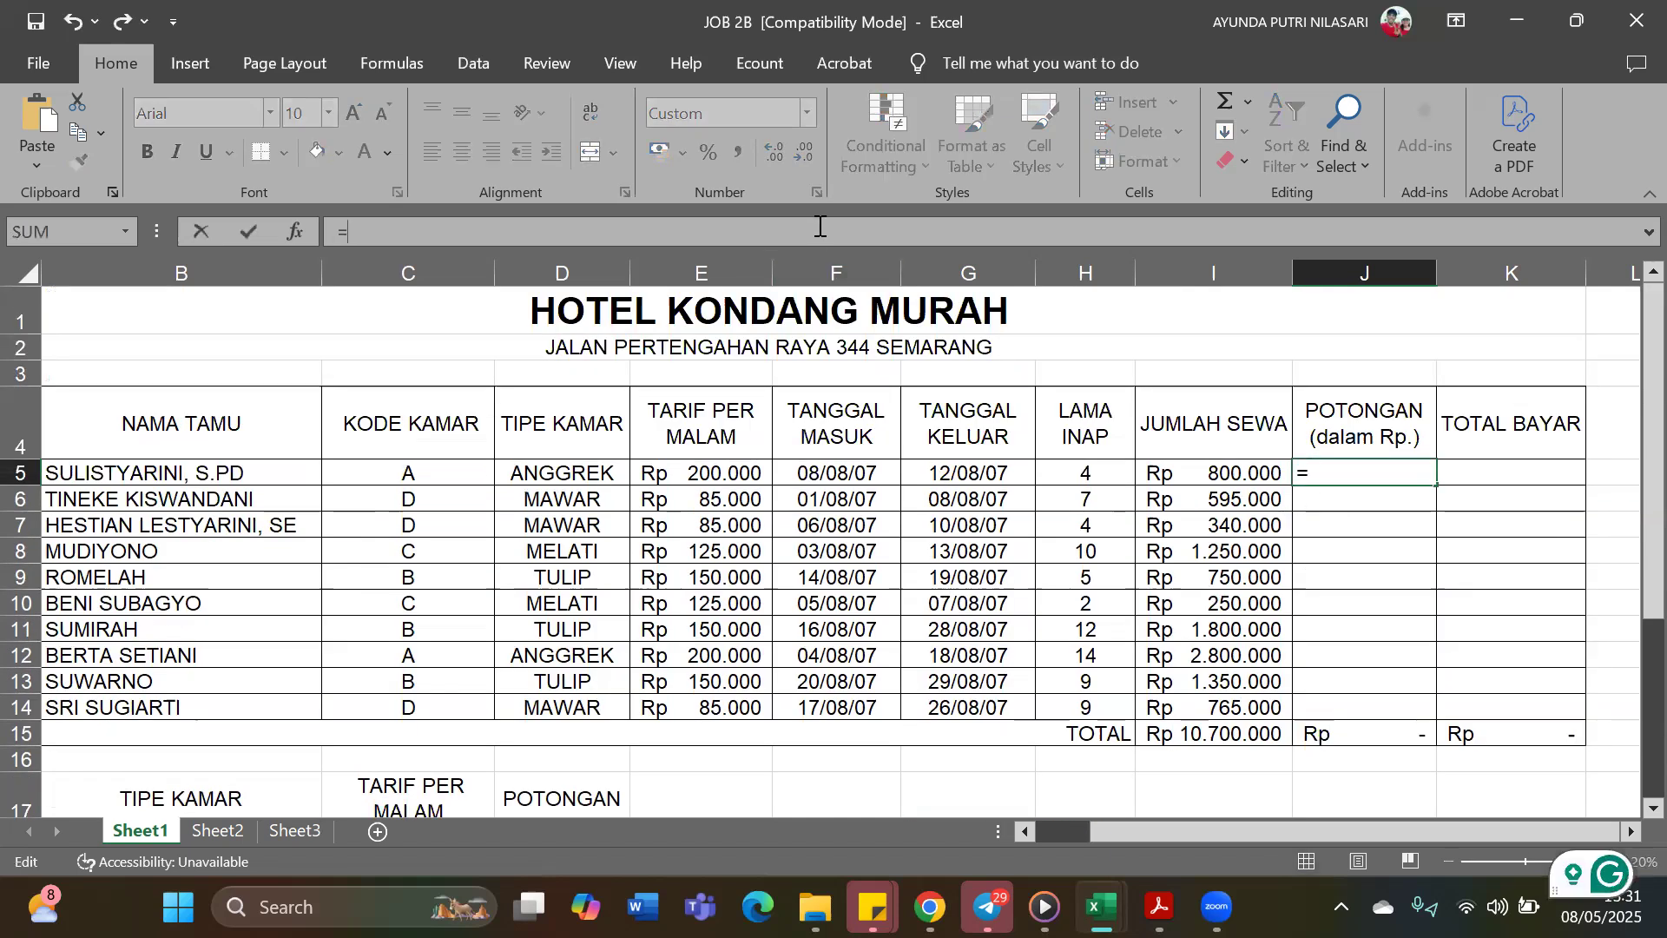
text(VL)
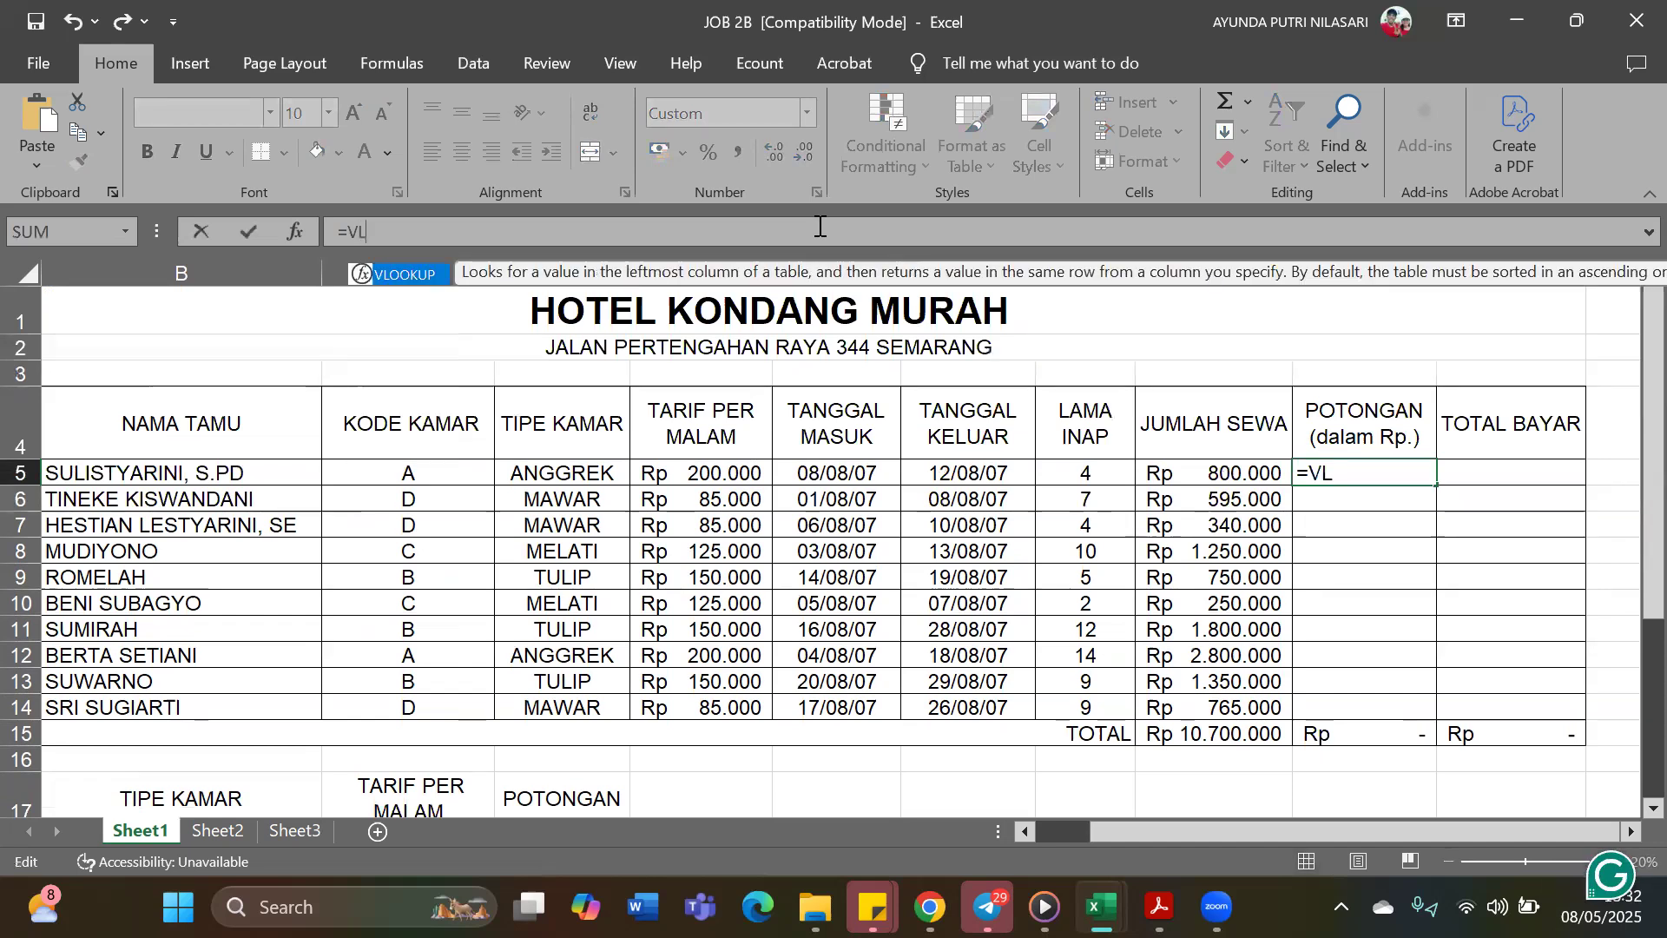
double_click(422, 275)
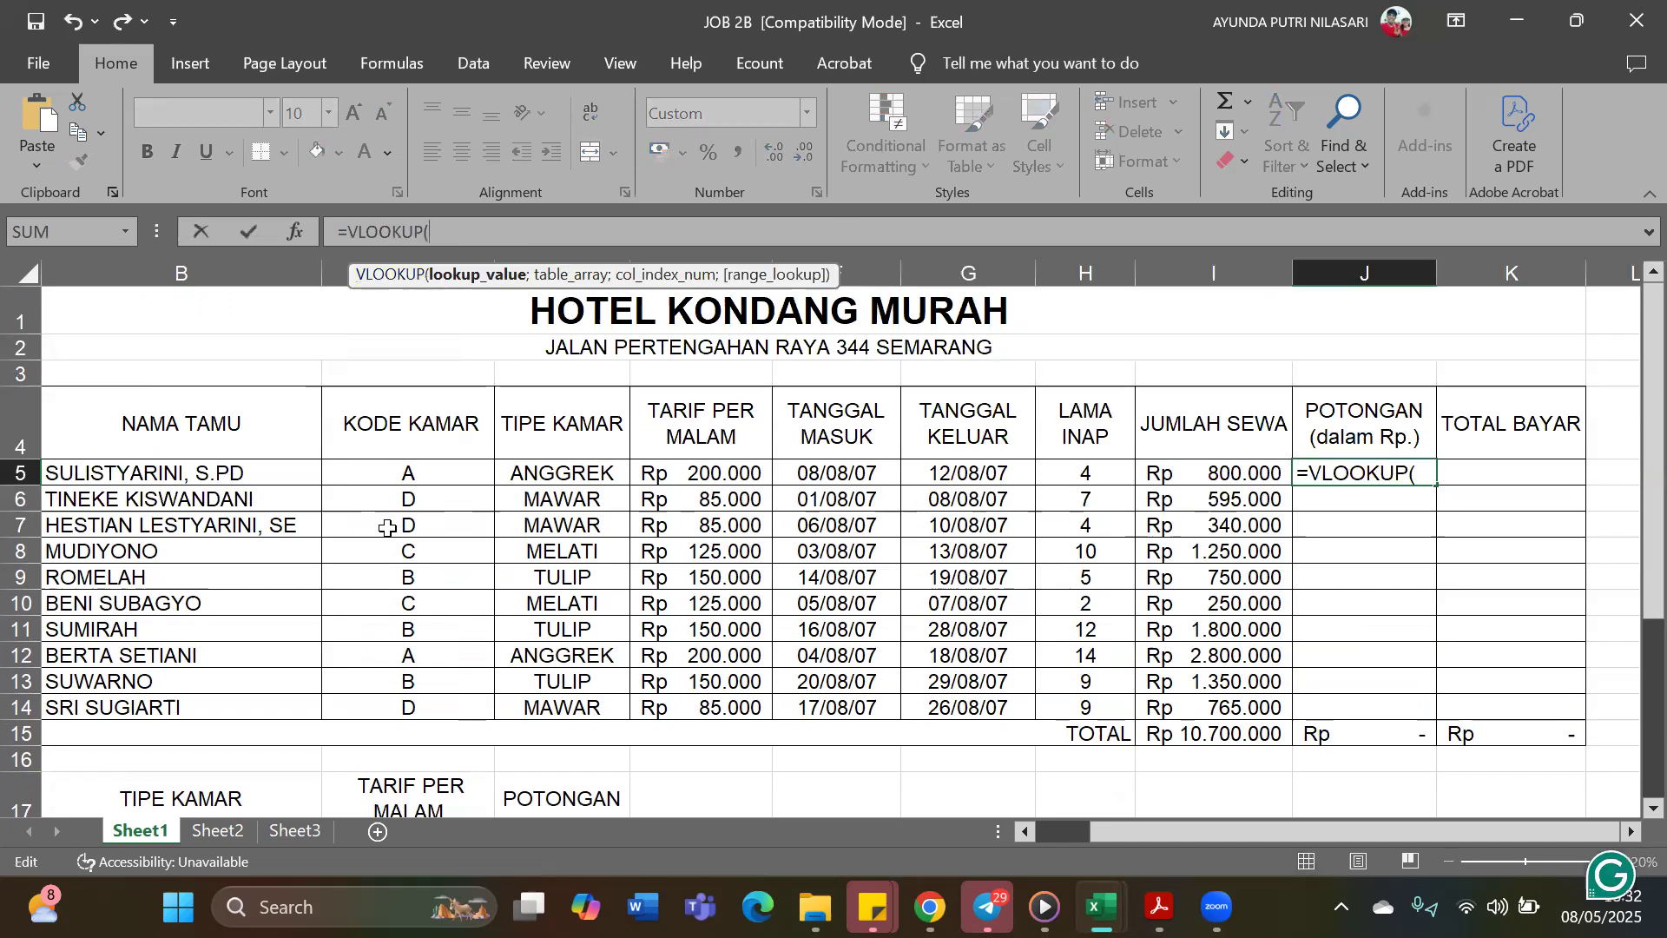
click(465, 476)
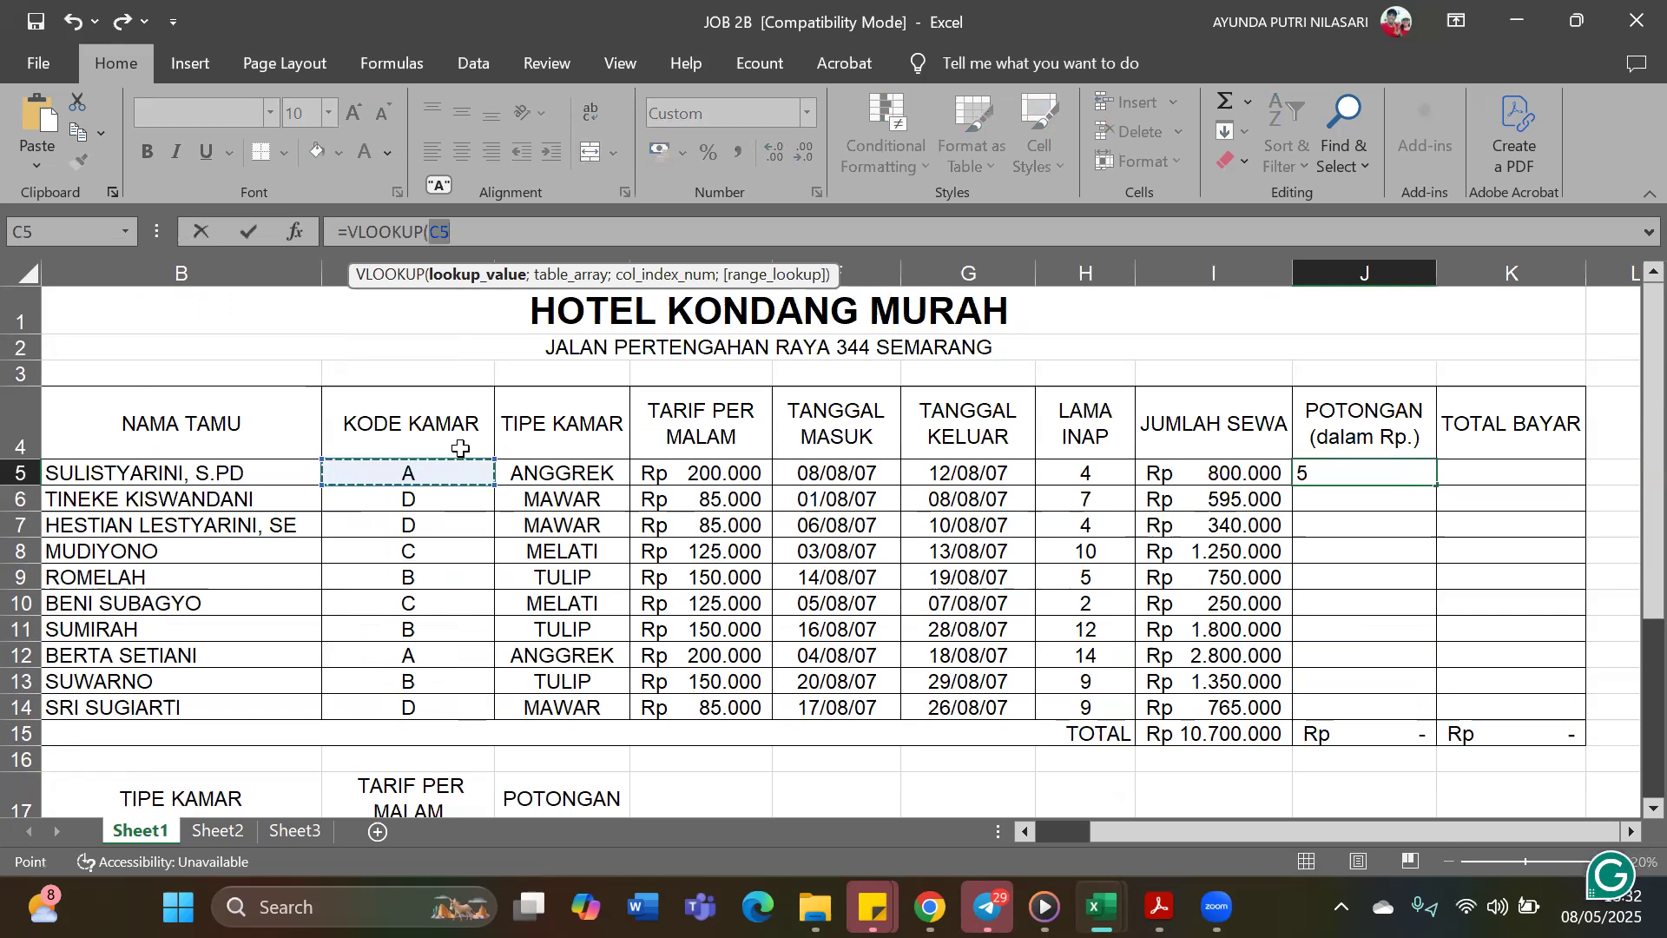
text(;)
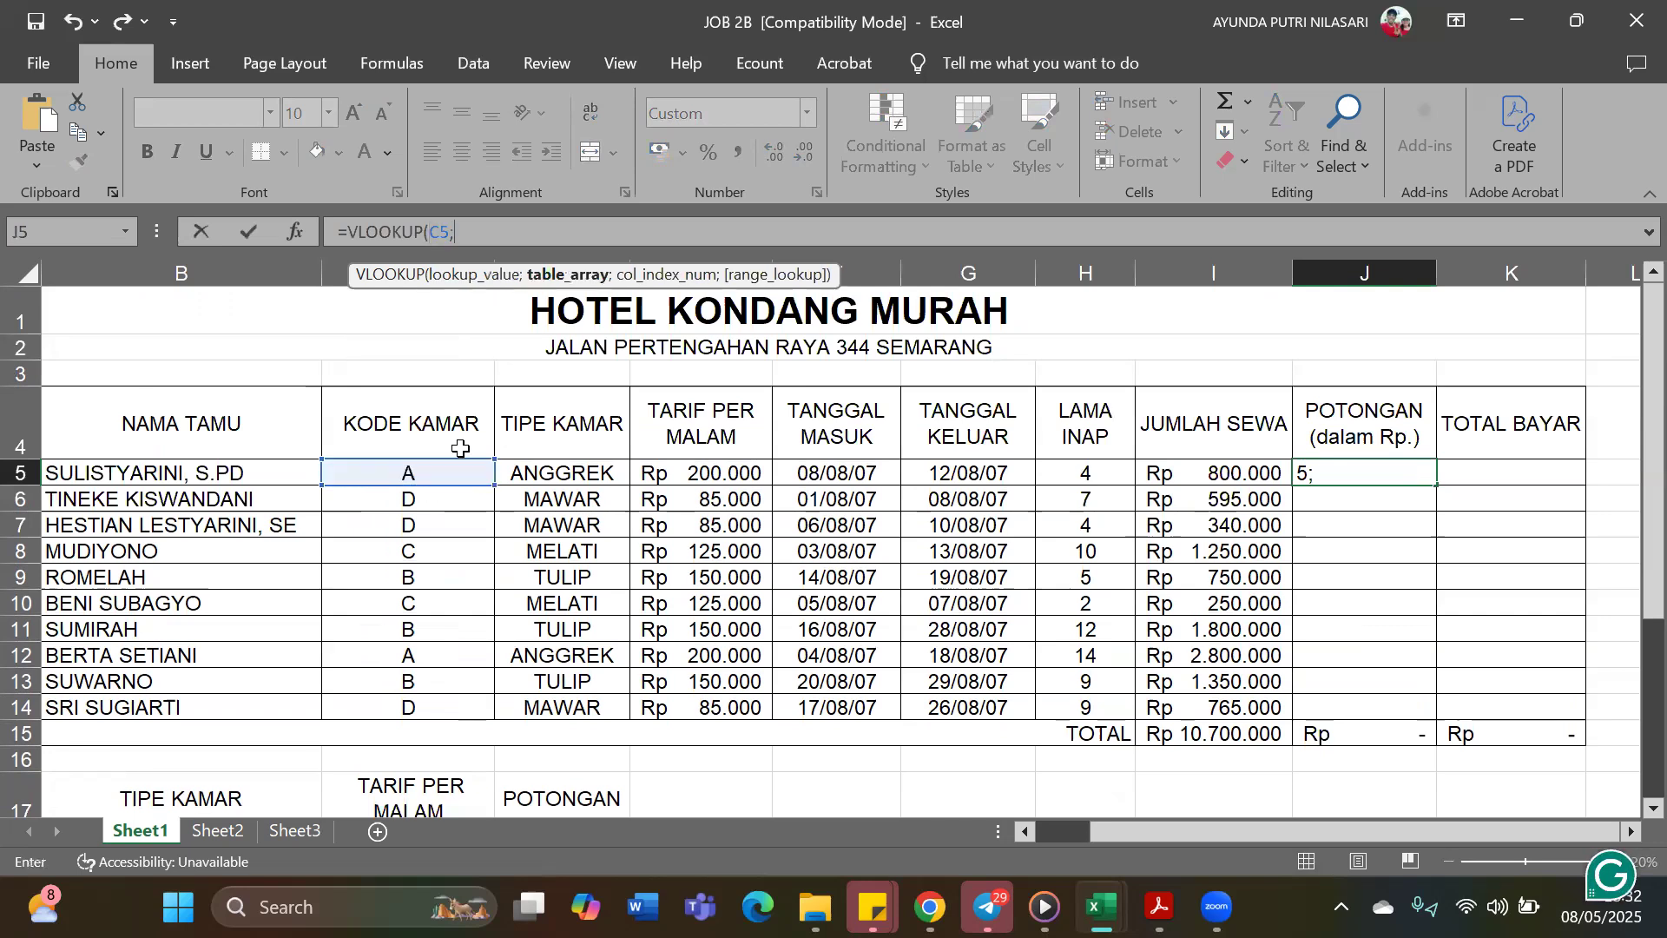
Complete J5's VLOOKUP with the absolute range $B$17:$D$21, column index 3 and match type 0, and enter the formula
scroll(516, 629, down, 1)
drag(117, 694, 579, 739)
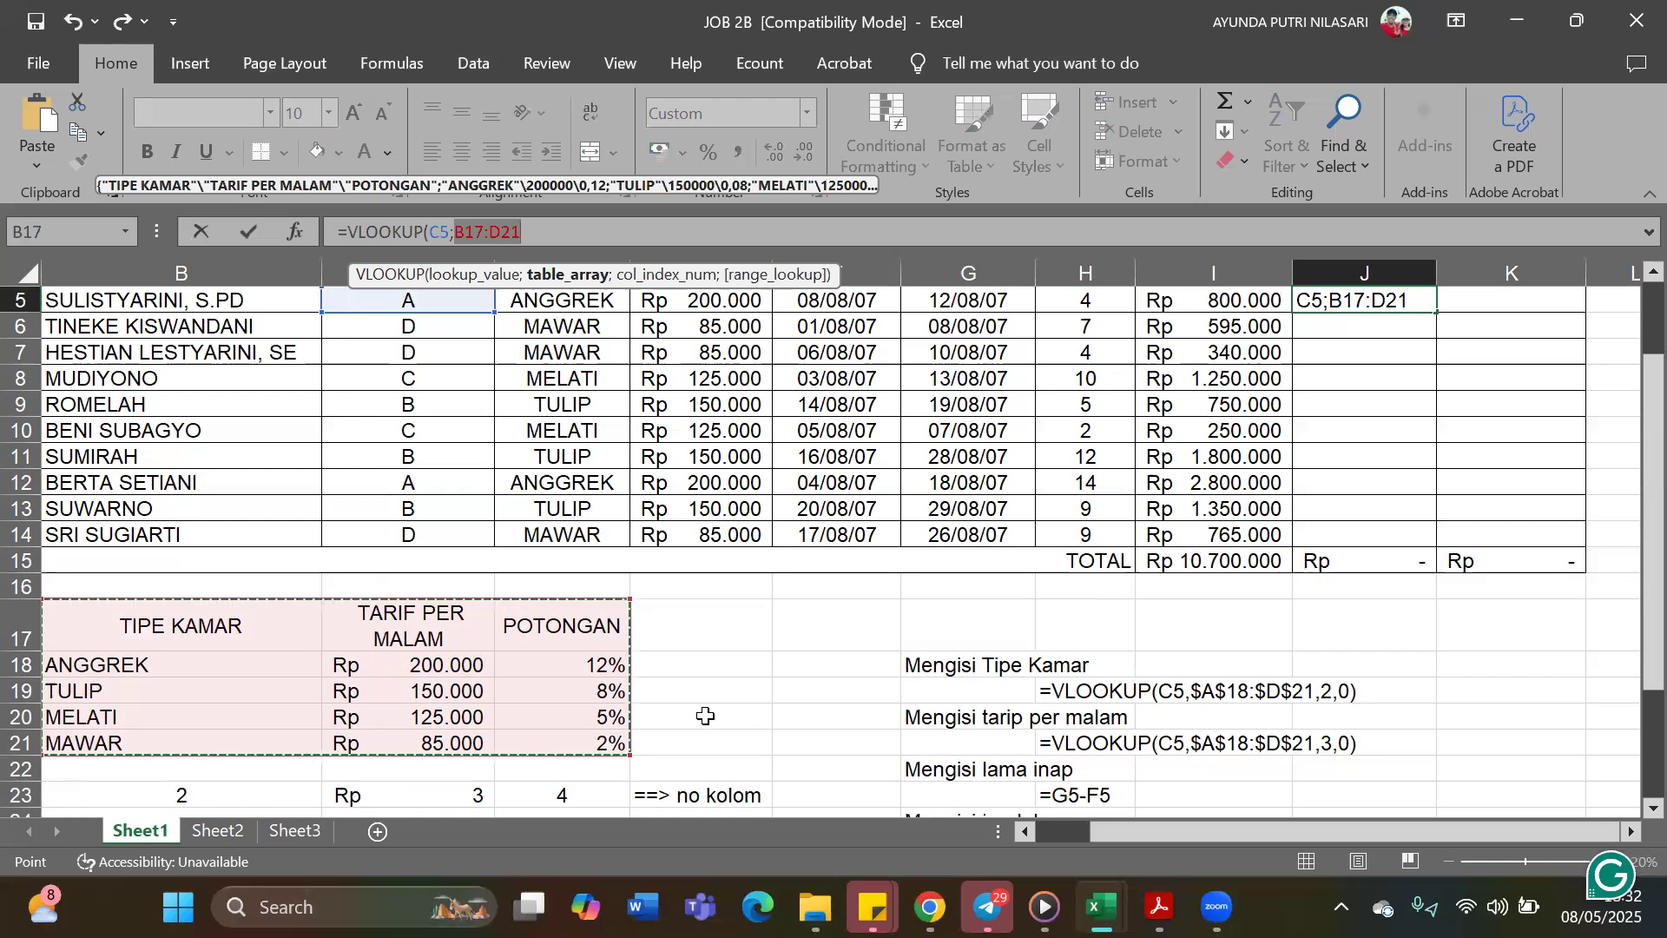
key(F4)
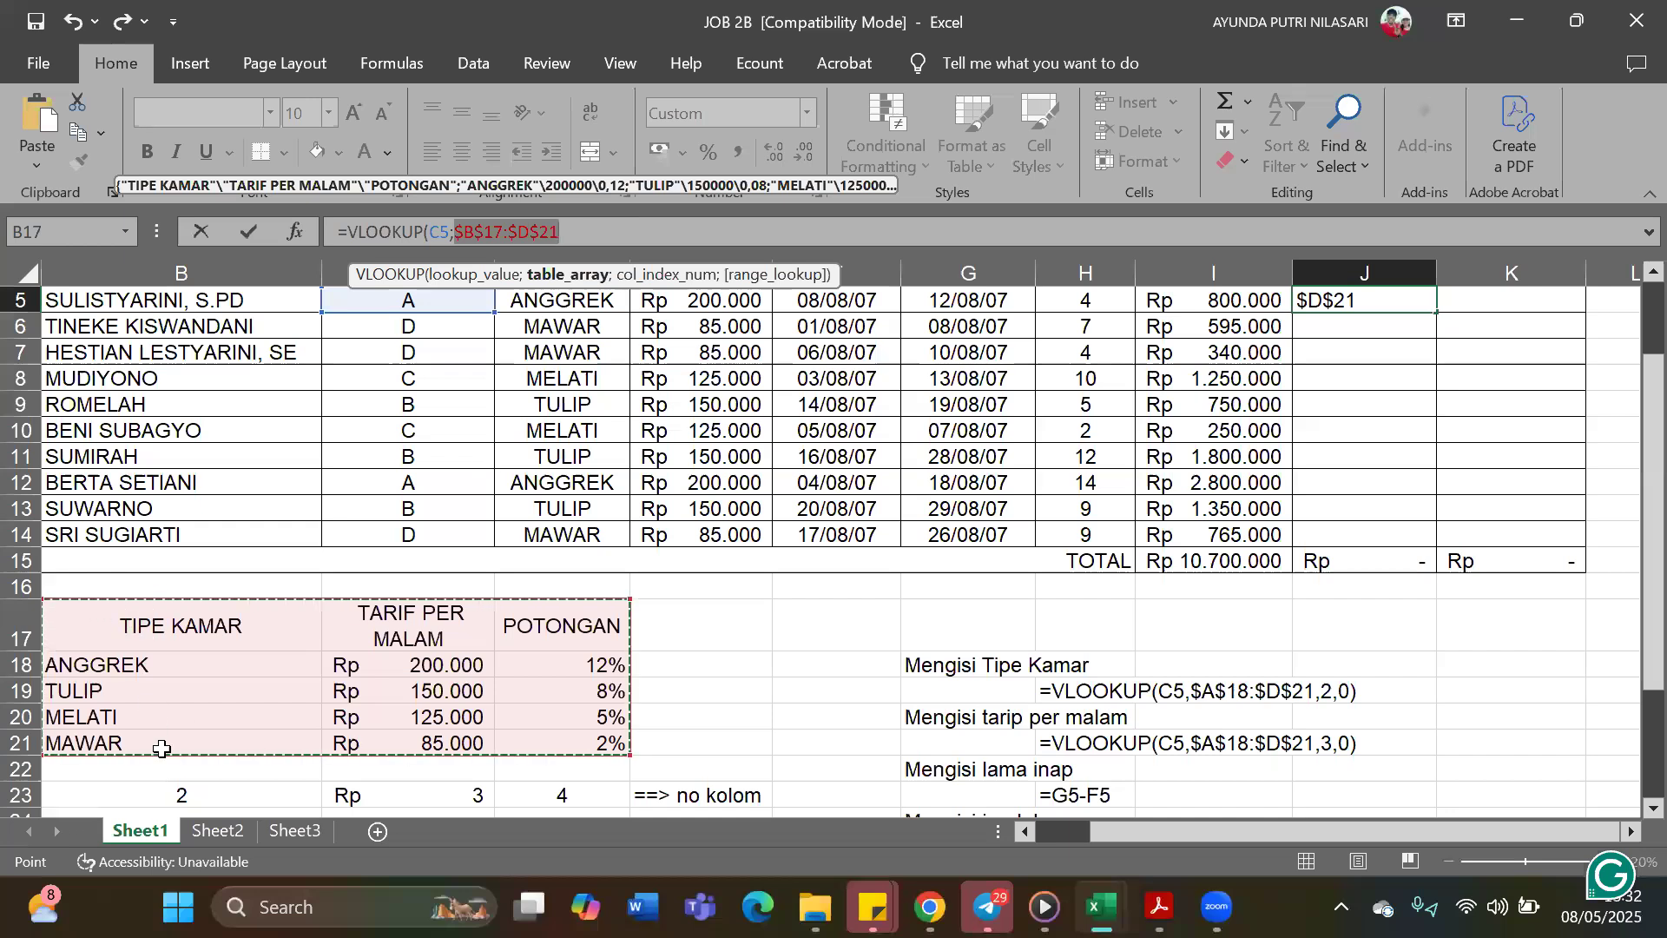
click(660, 223)
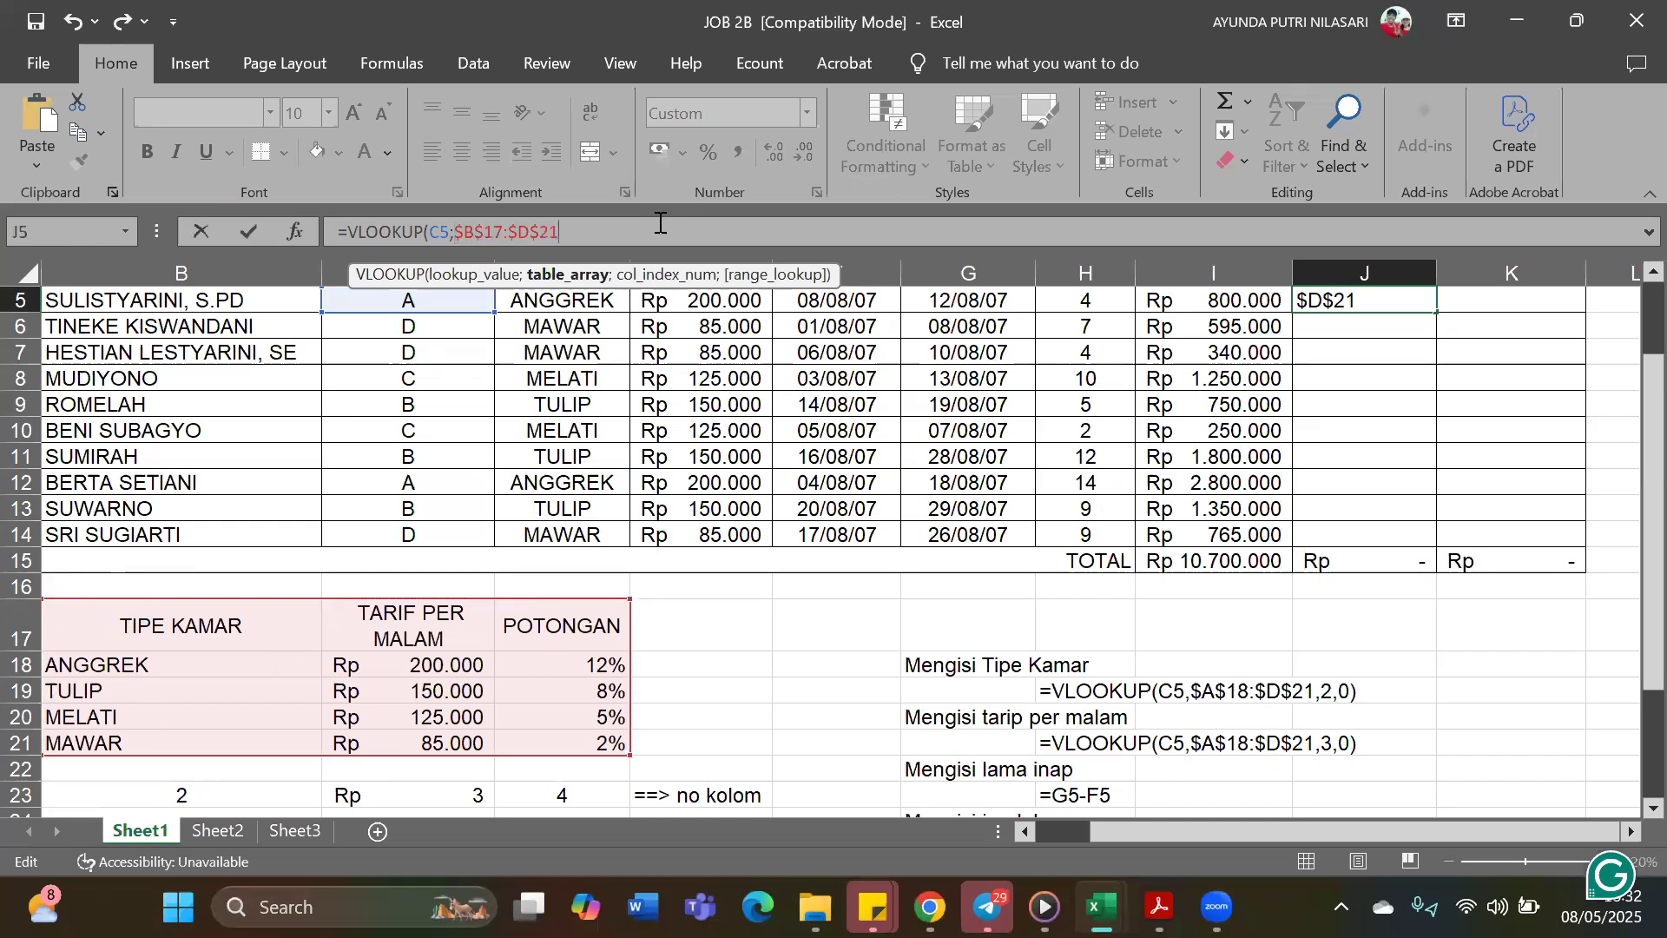
text(;)
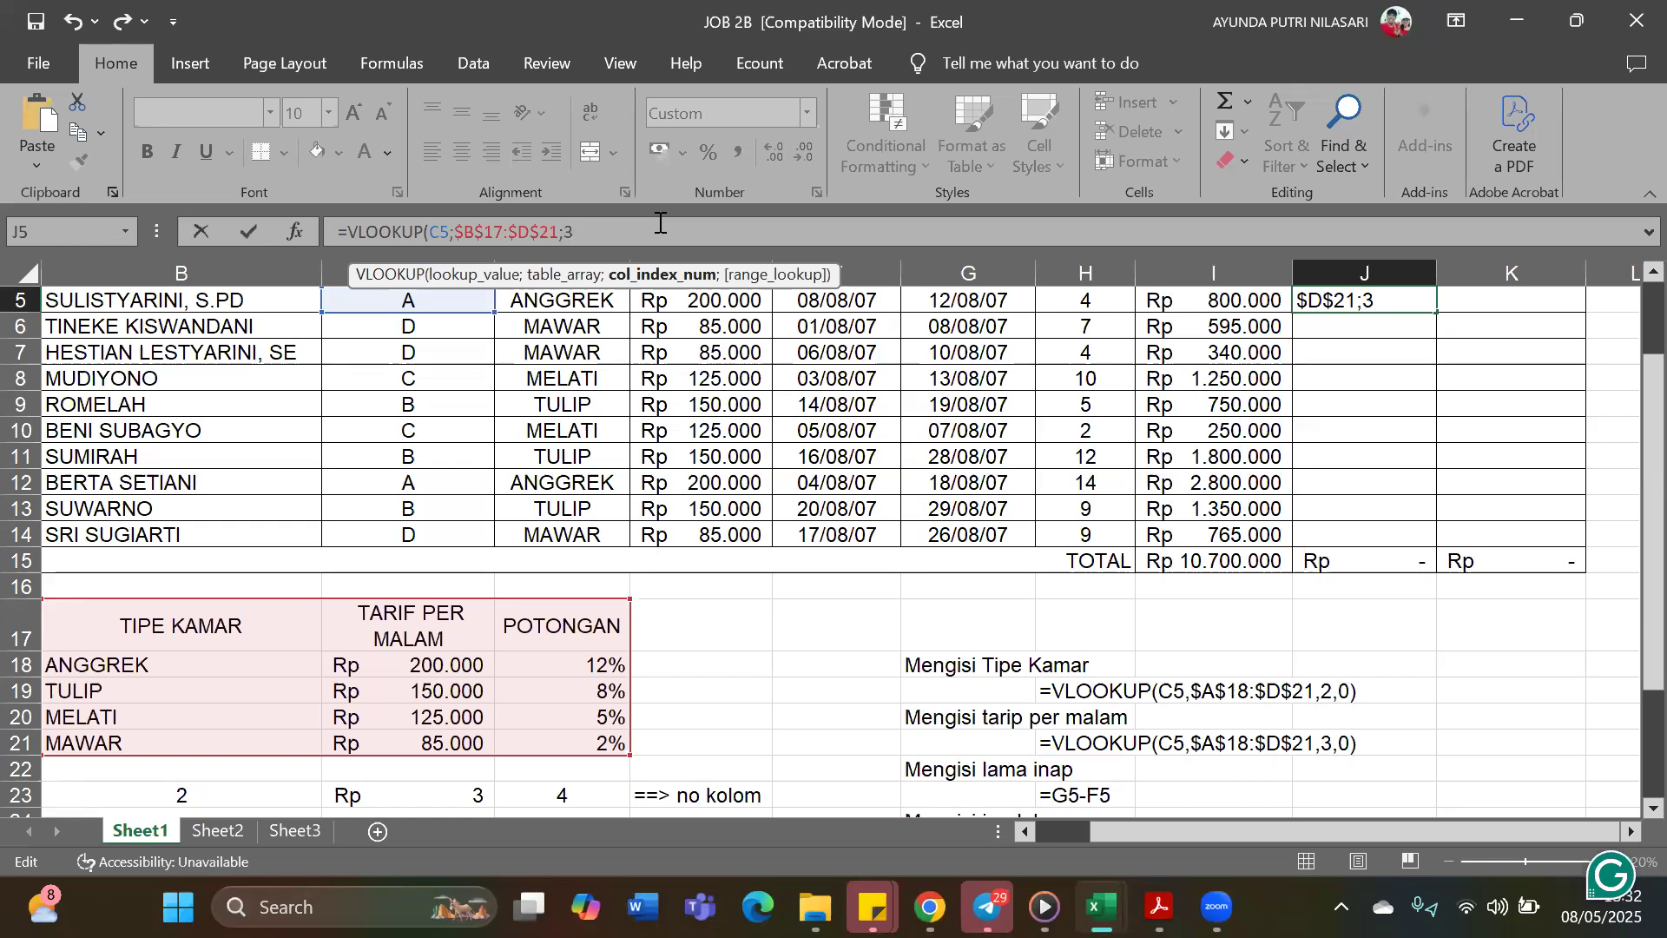
text(3;0)
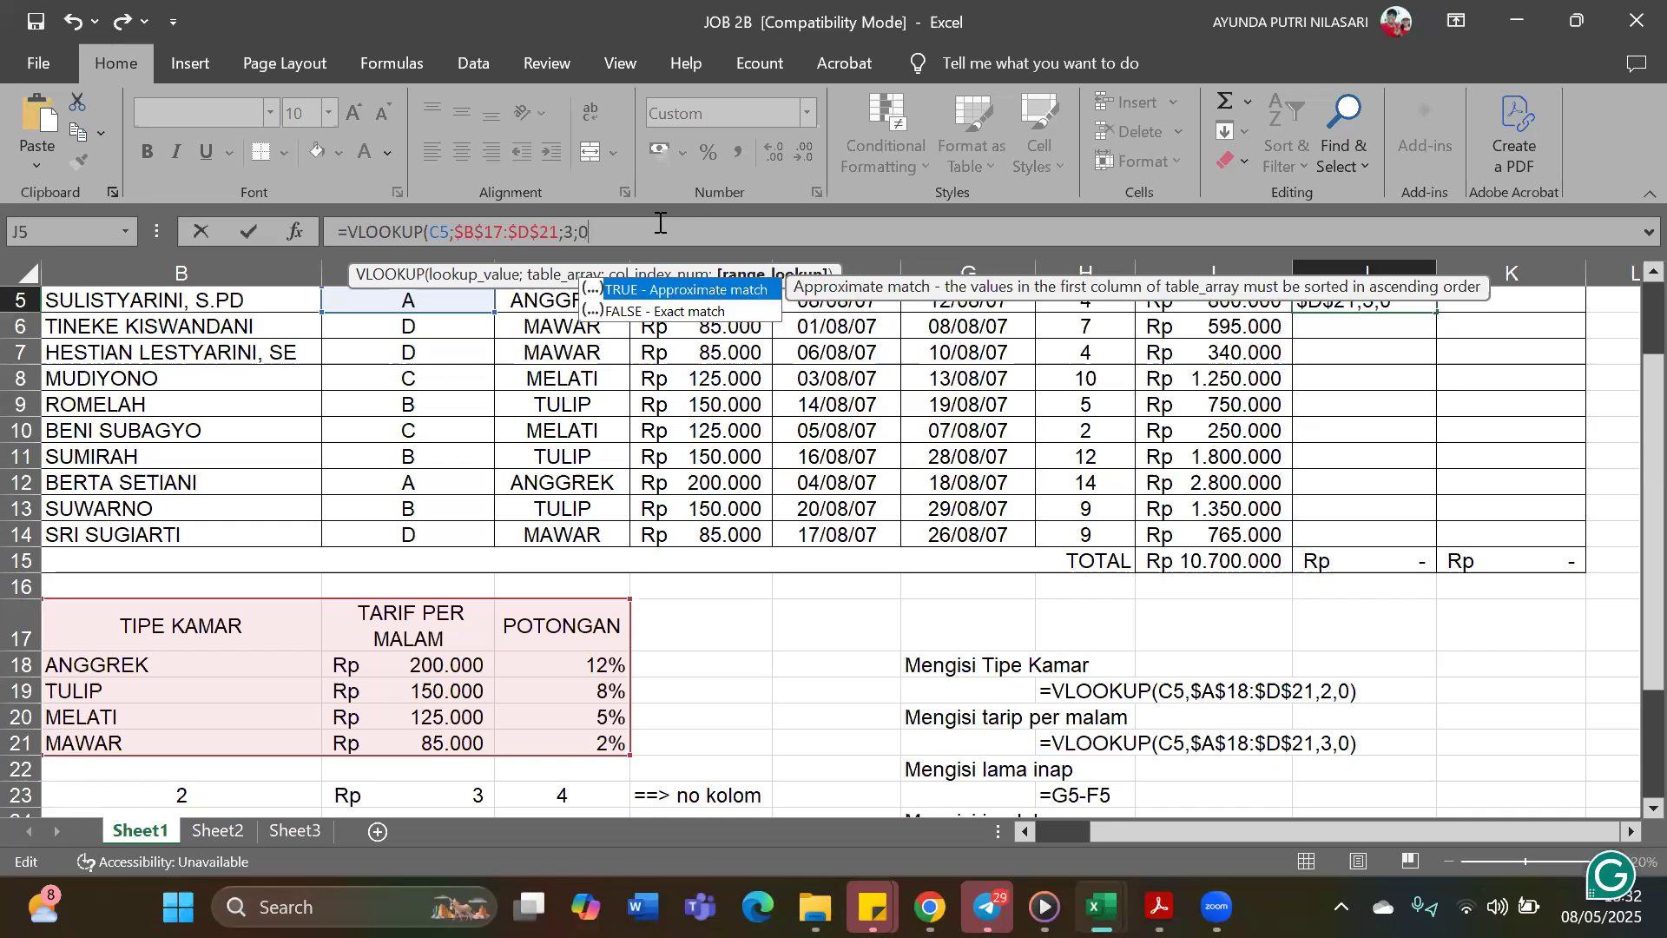
text())
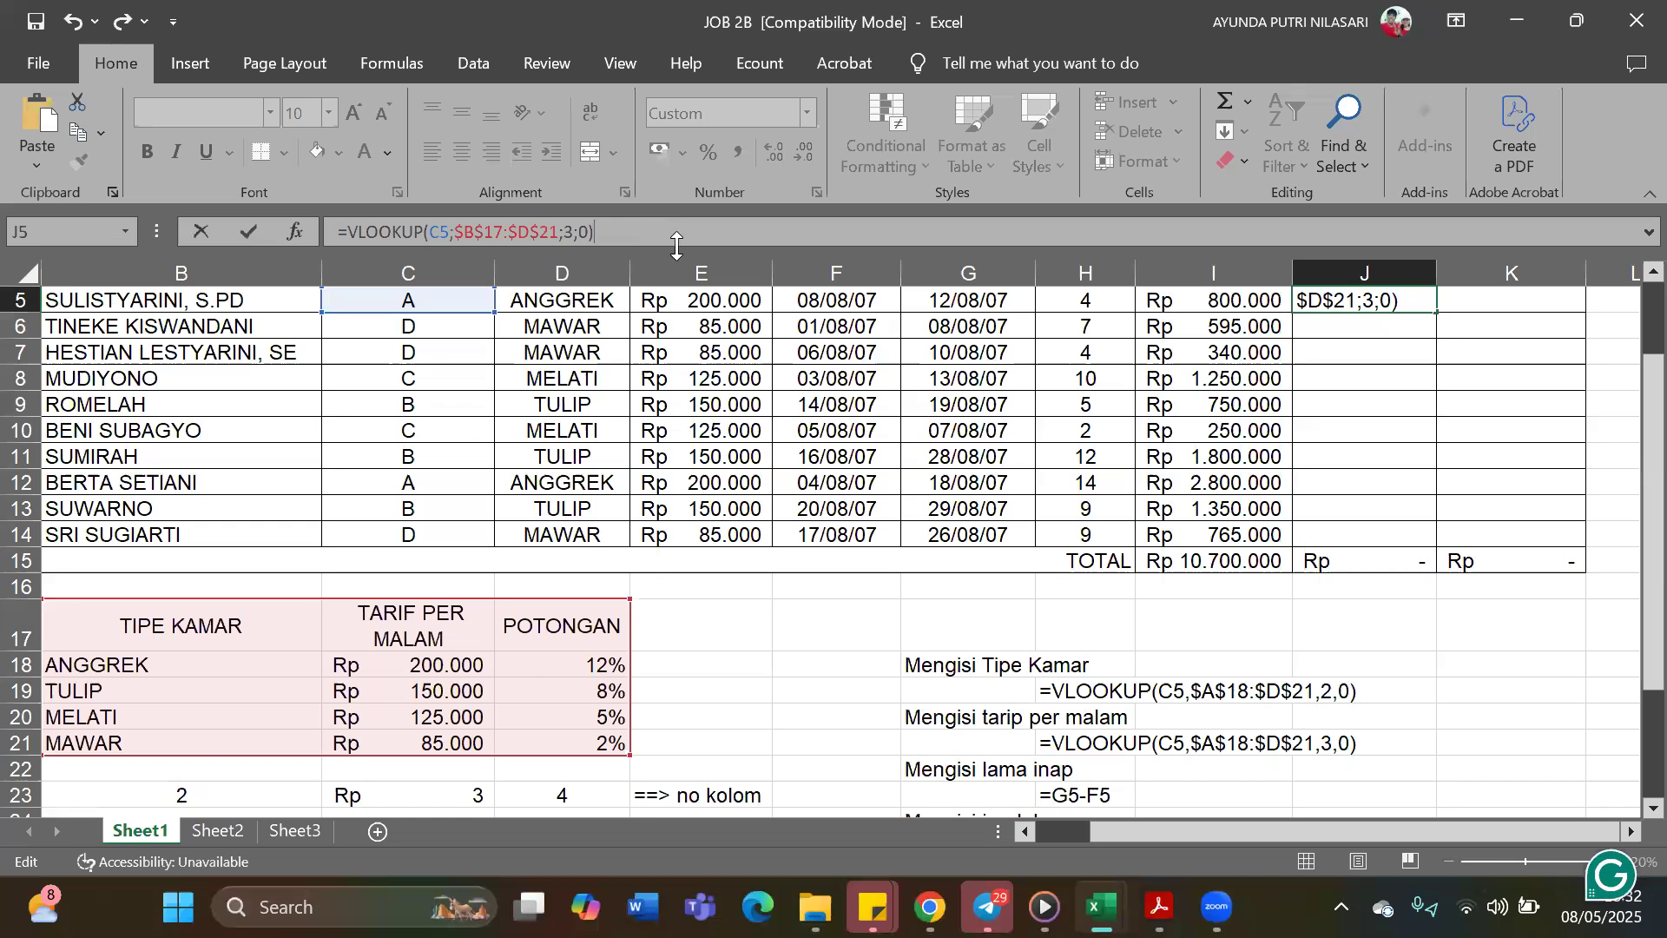
scroll(1288, 442, up, 1)
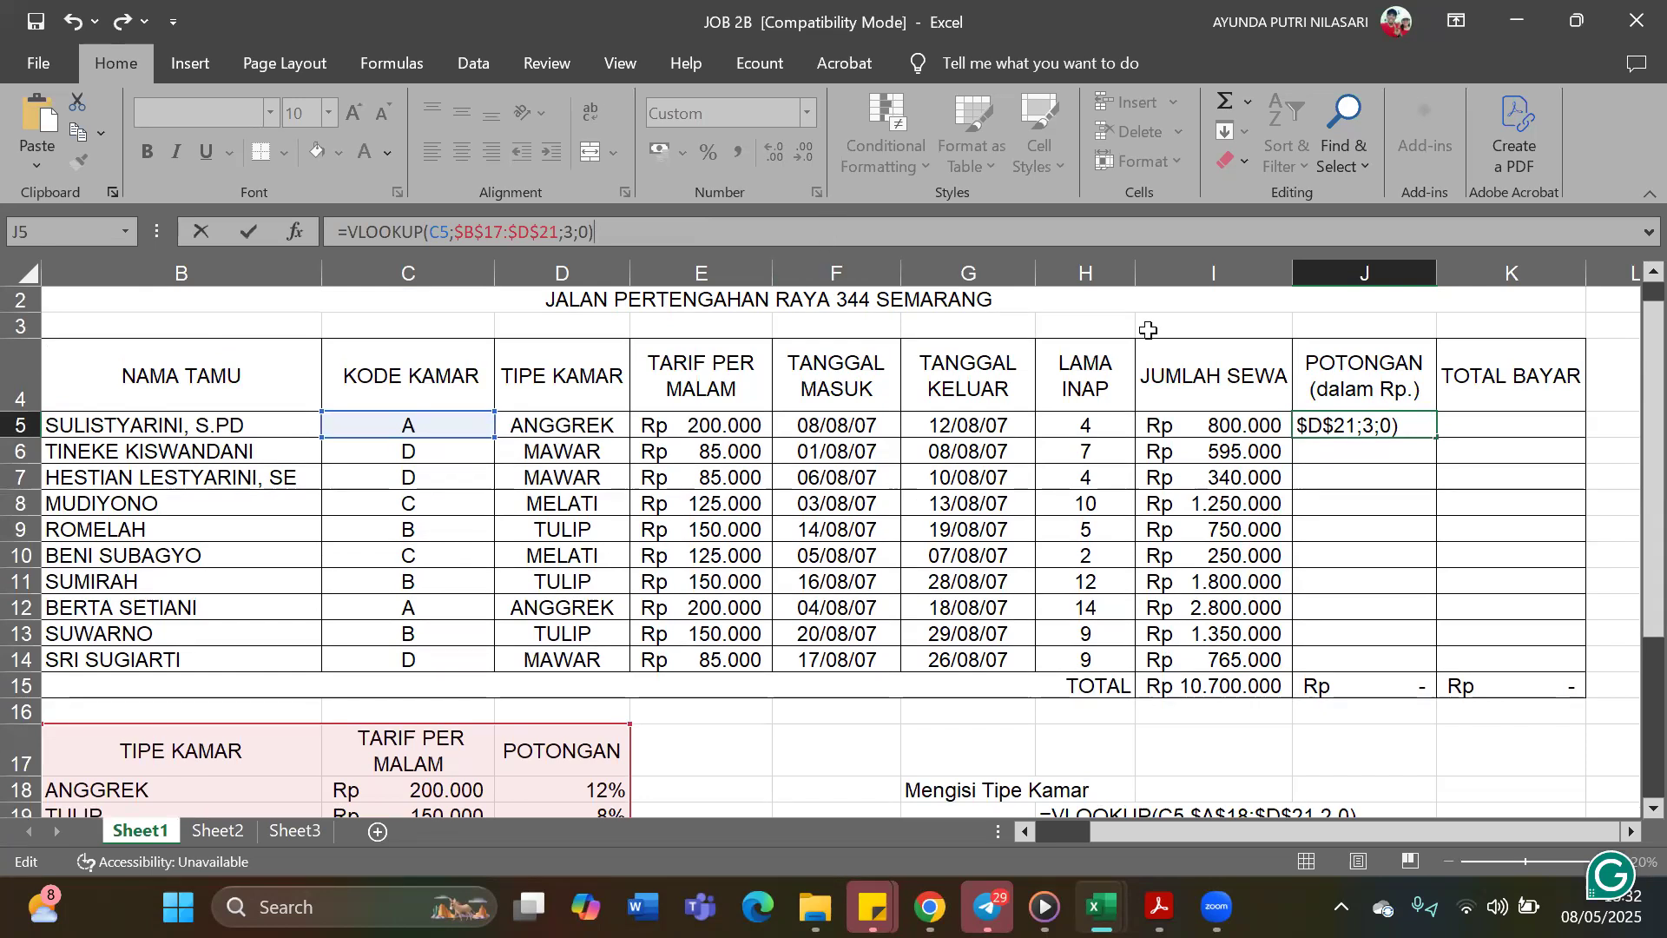
key(ctrl+Return)
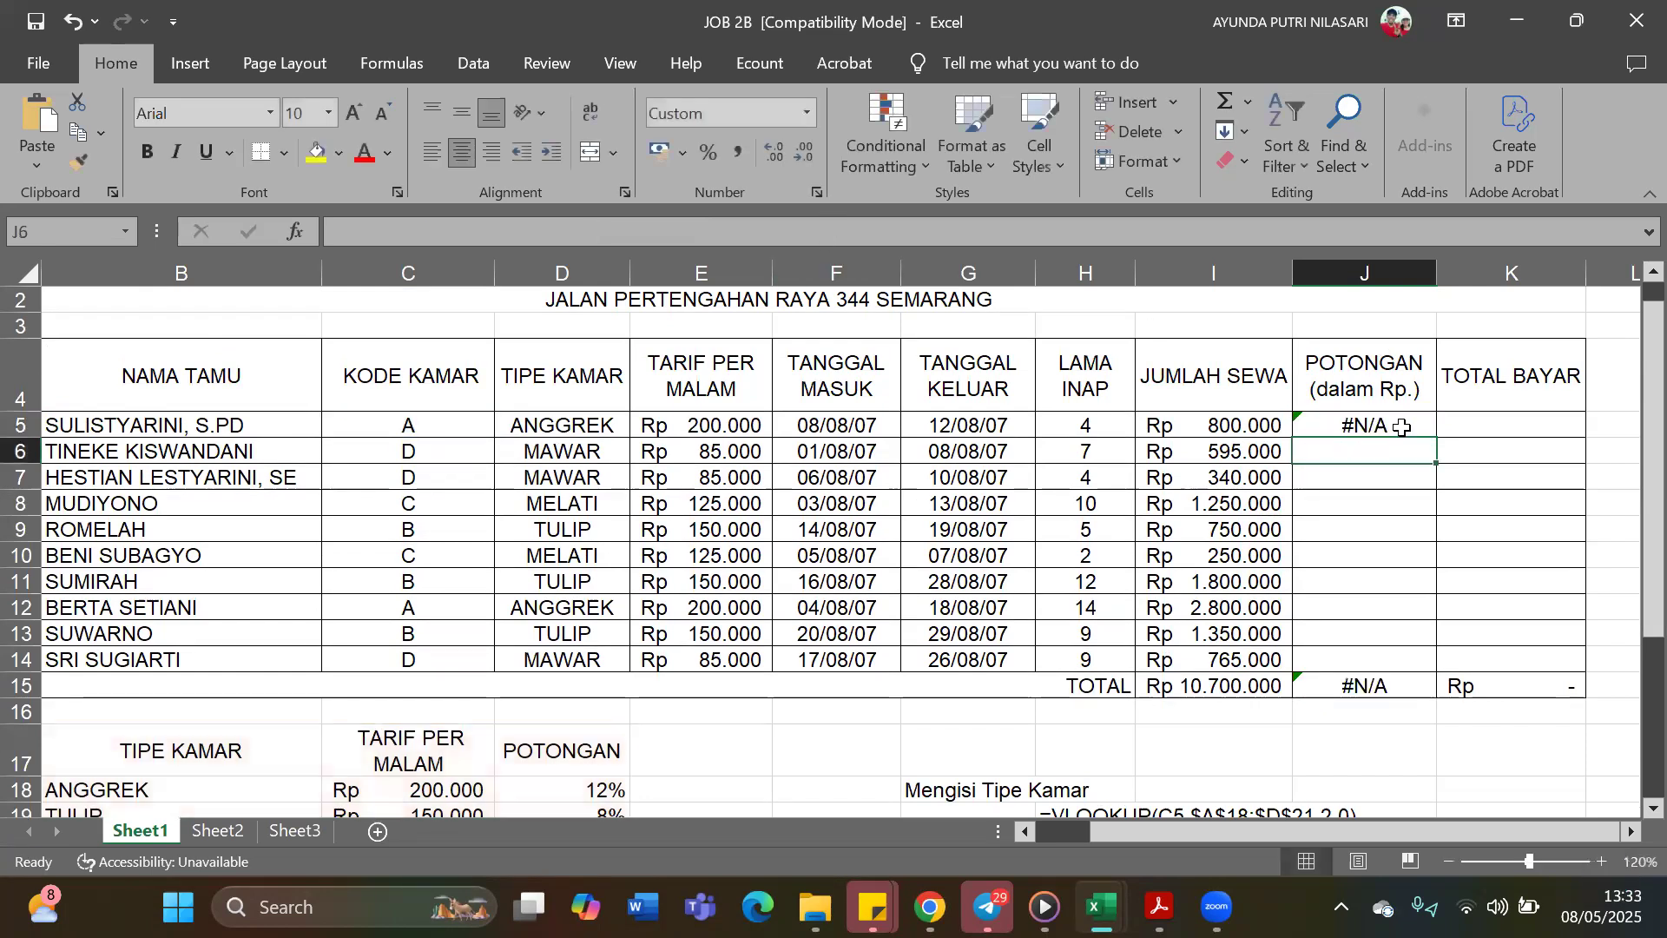
Replace the table range in J5's VLOOKUP by selecting B17:D21 again and making it absolute
click(553, 227)
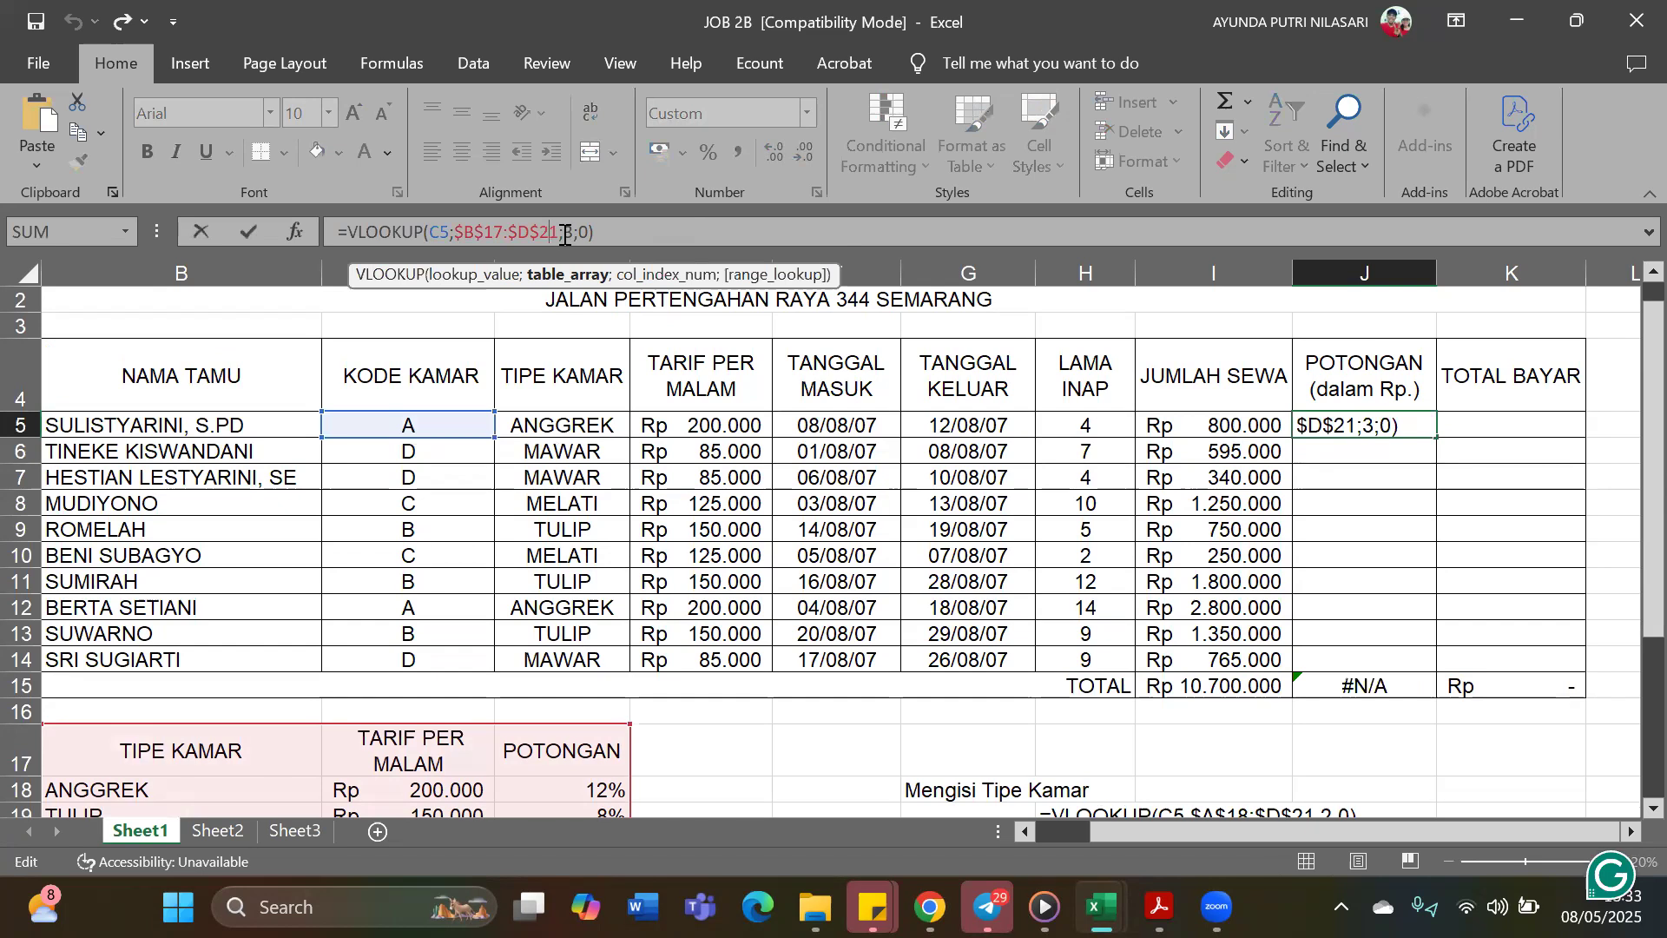
drag(561, 231, 454, 242)
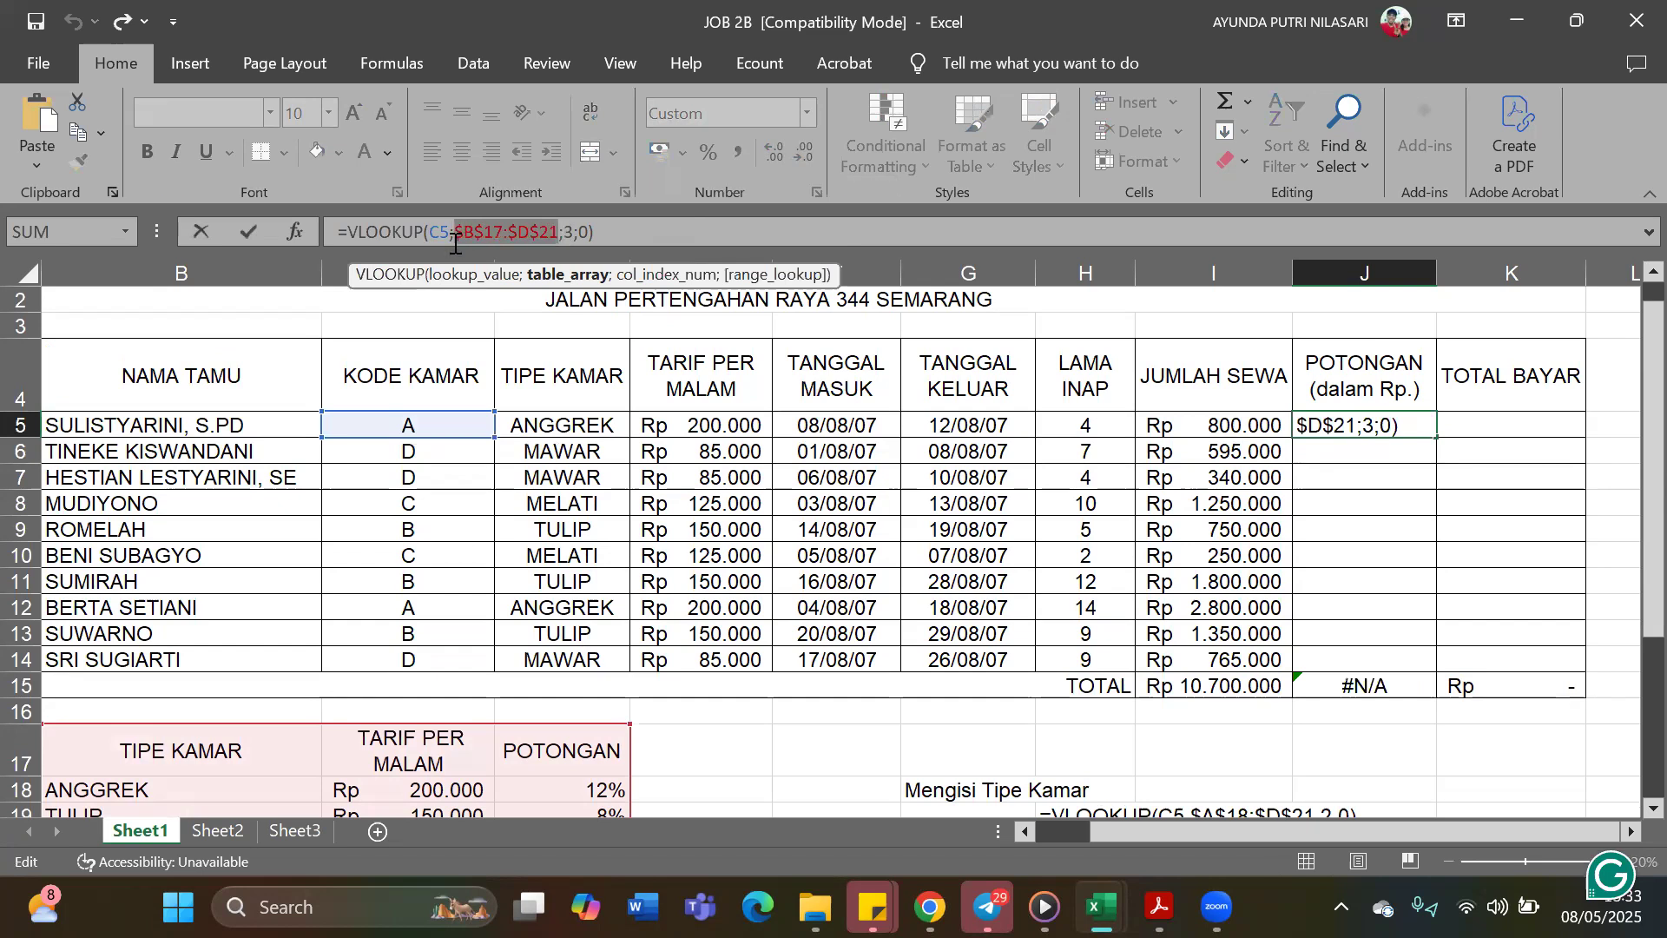
key(BackSpace)
scroll(575, 374, down, 3)
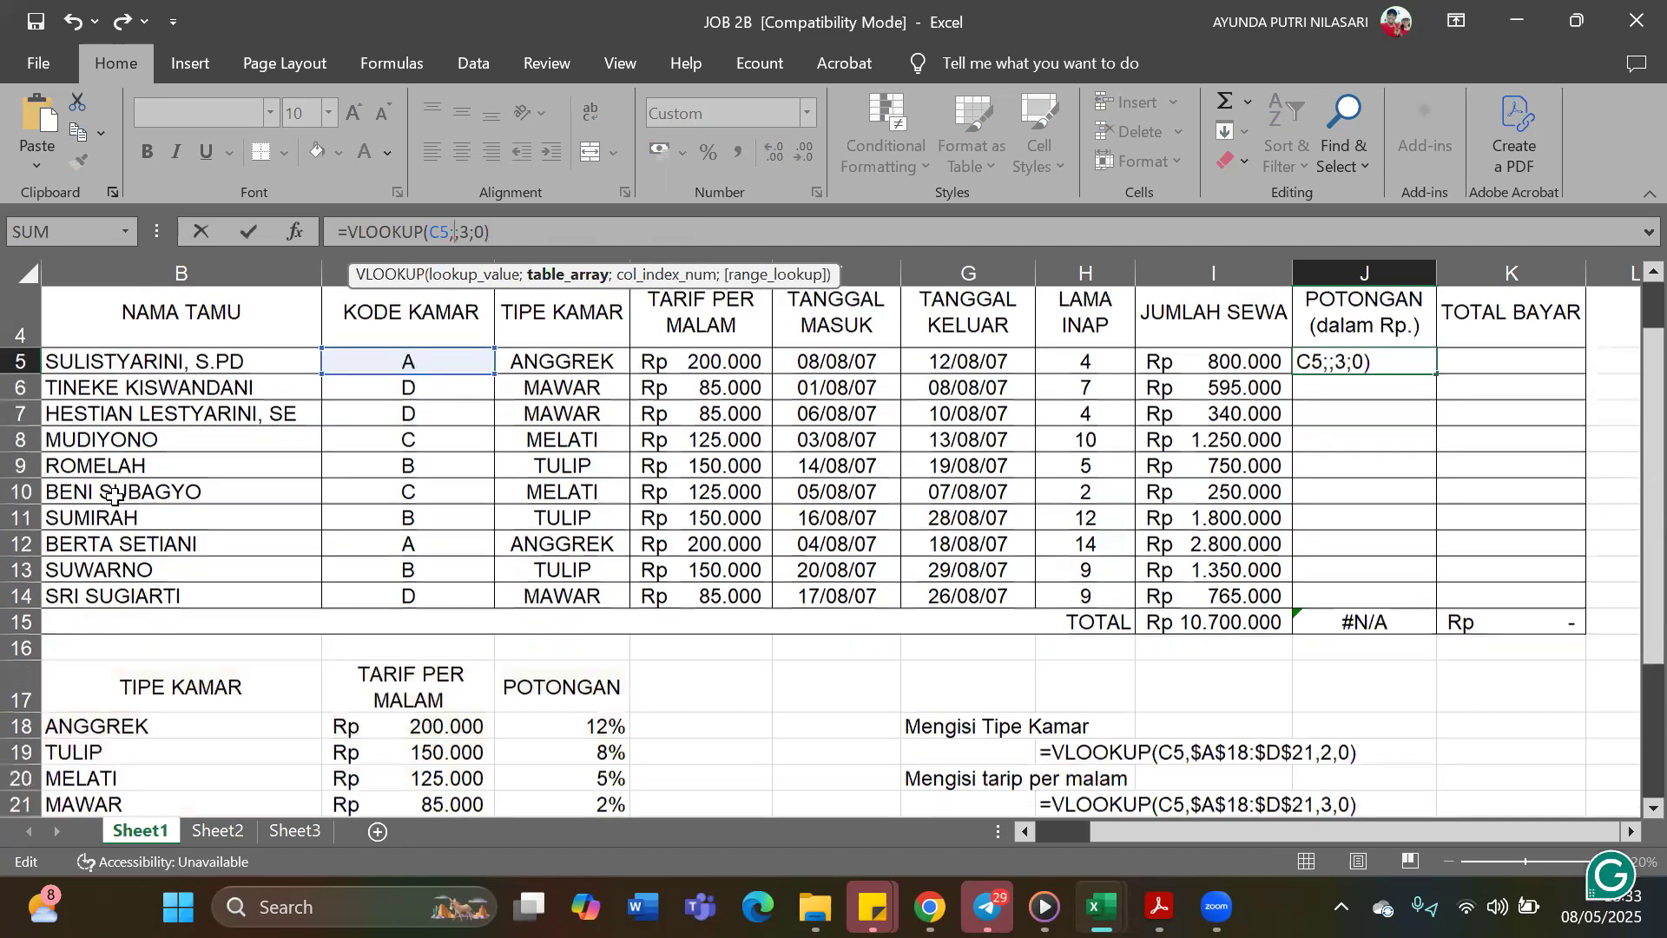
click(310, 491)
drag(310, 503, 604, 584)
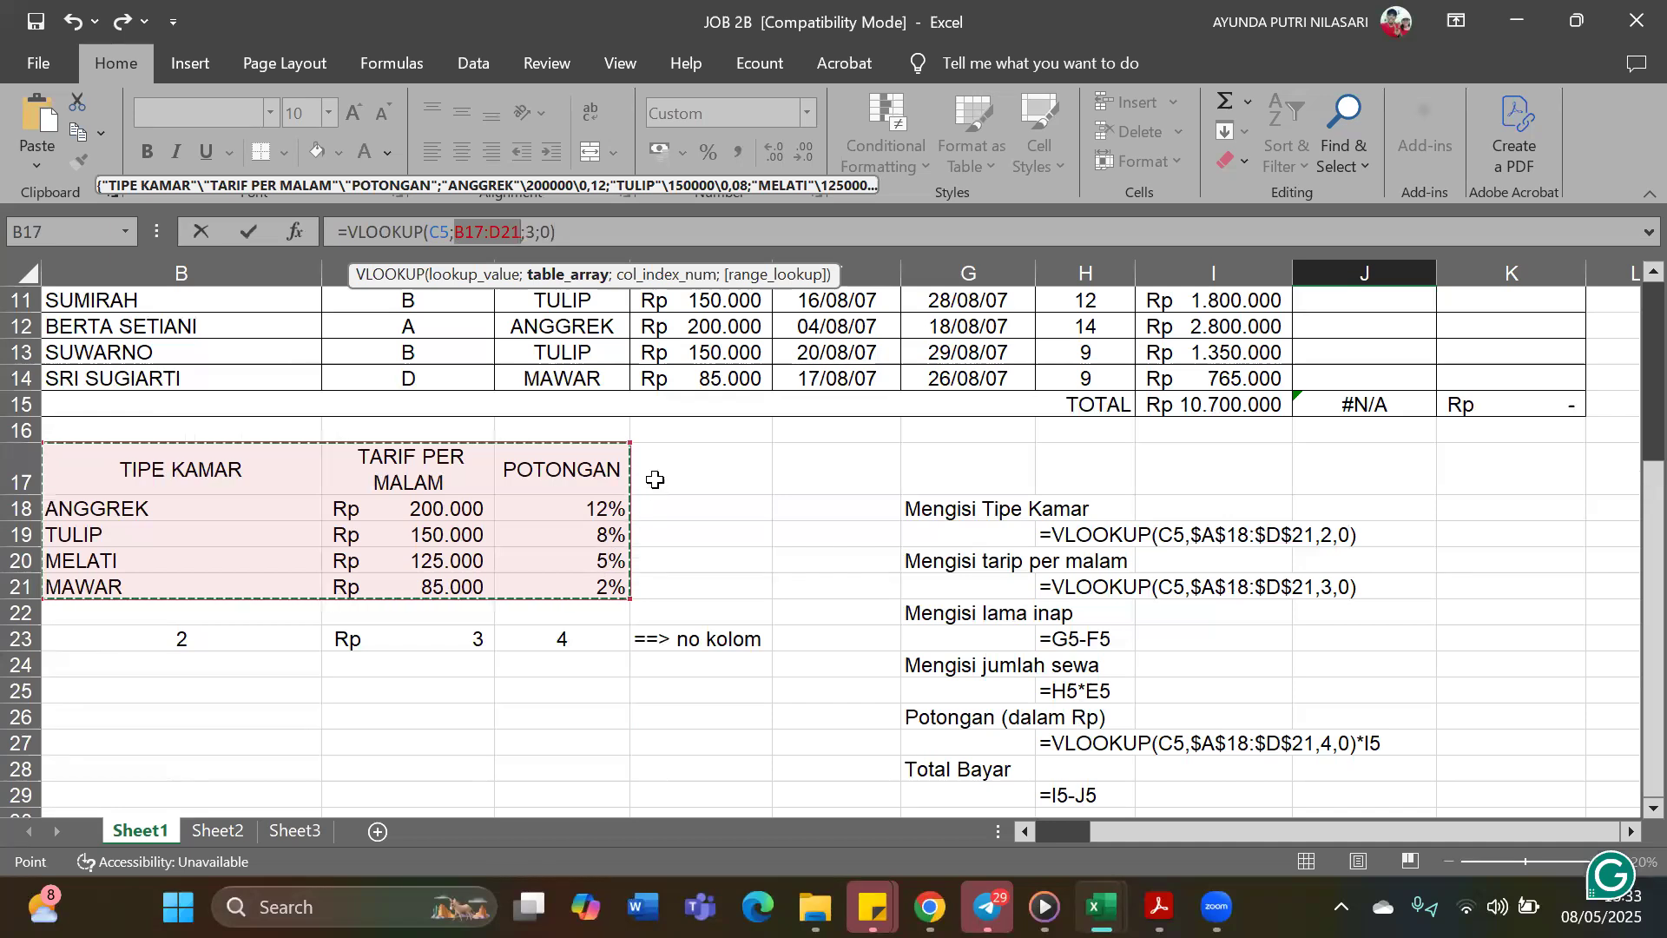
key(F4)
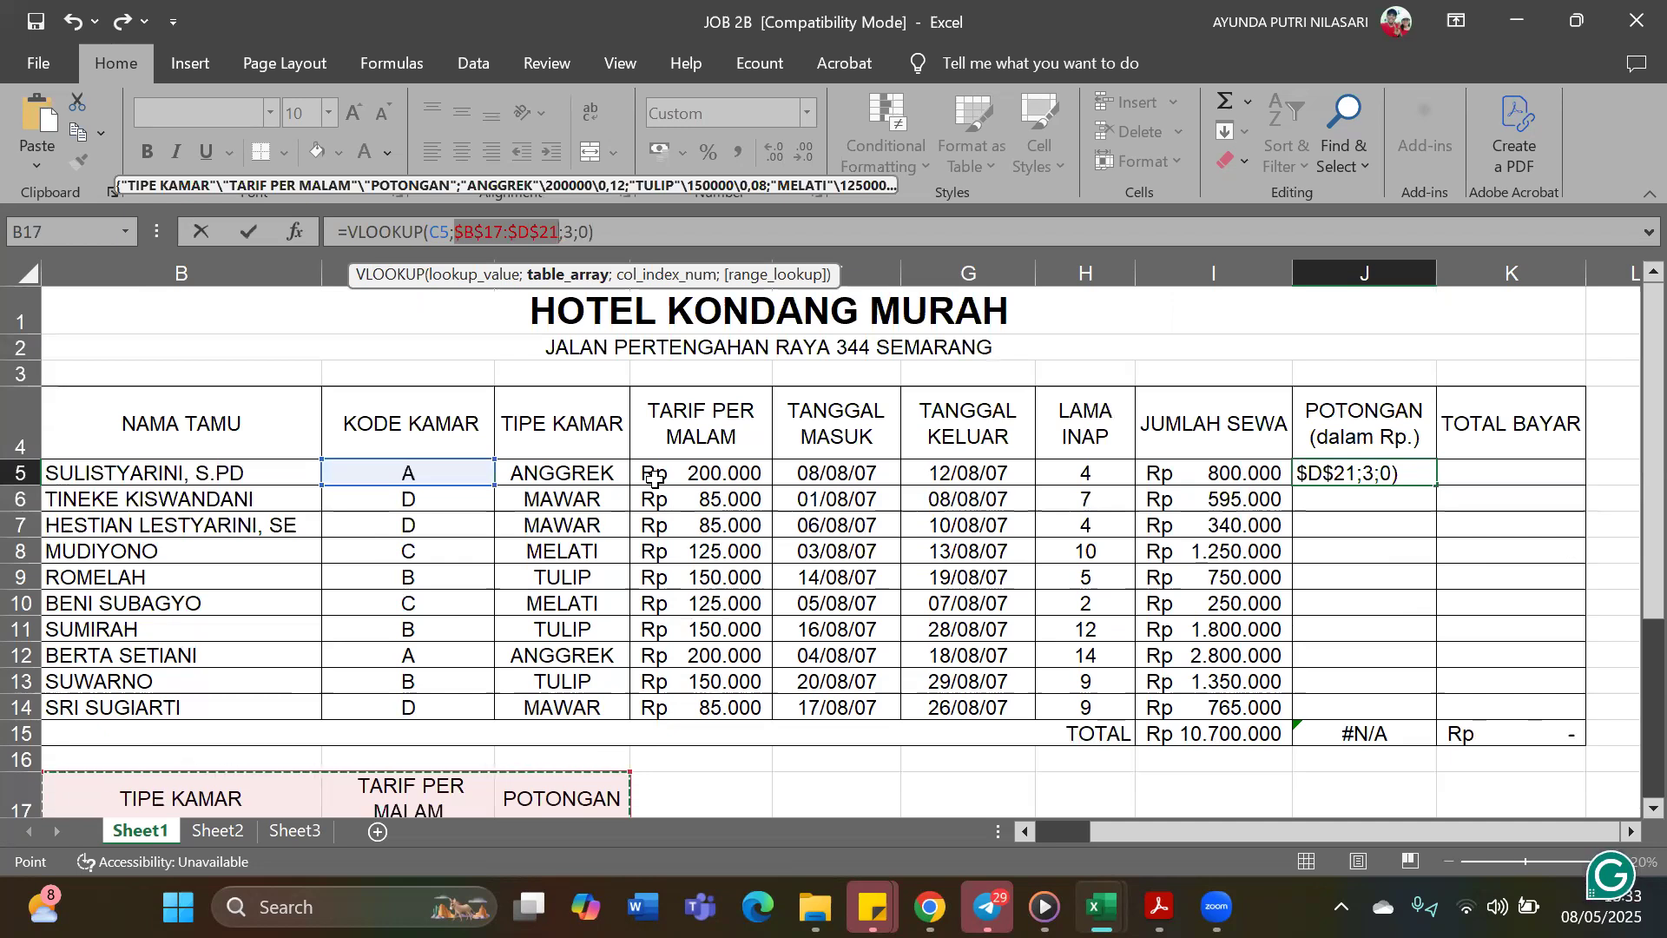
Multiply J5's VLOOKUP by Jumlah Sewa so the formula reads =VLOOKUP(C5;$B$17:$D$21;3;0)*I5
click(630, 243)
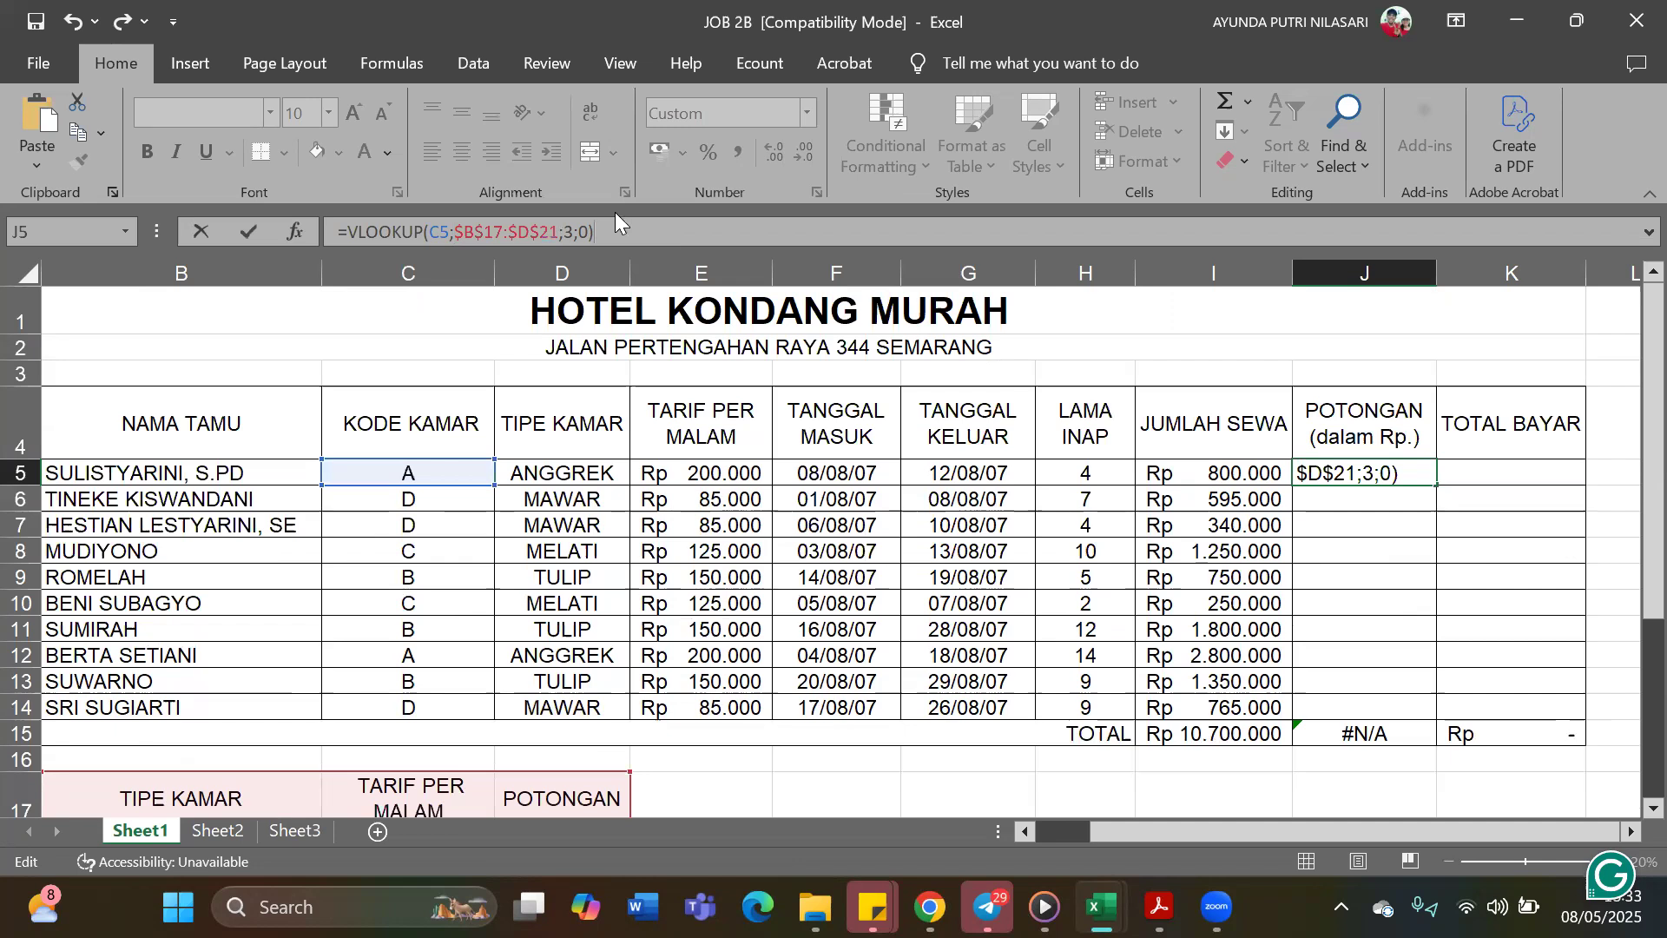
text(*)
click(1179, 475)
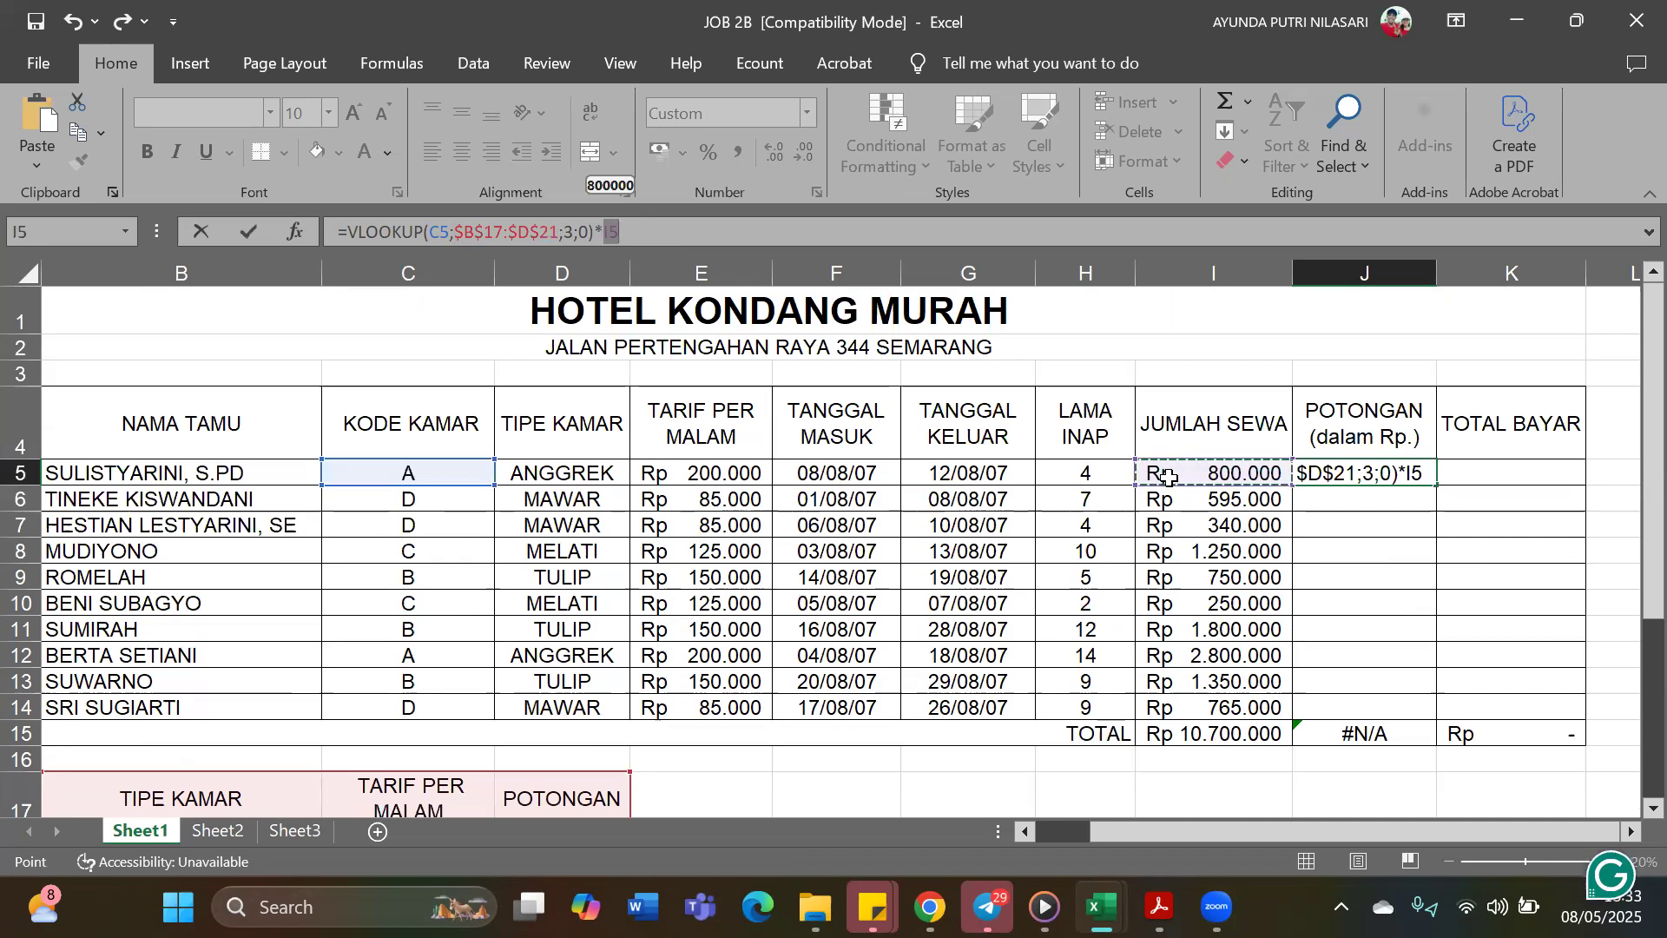
key(Return)
Change the column index in J5's VLOOKUP formula to 4
click(1408, 477)
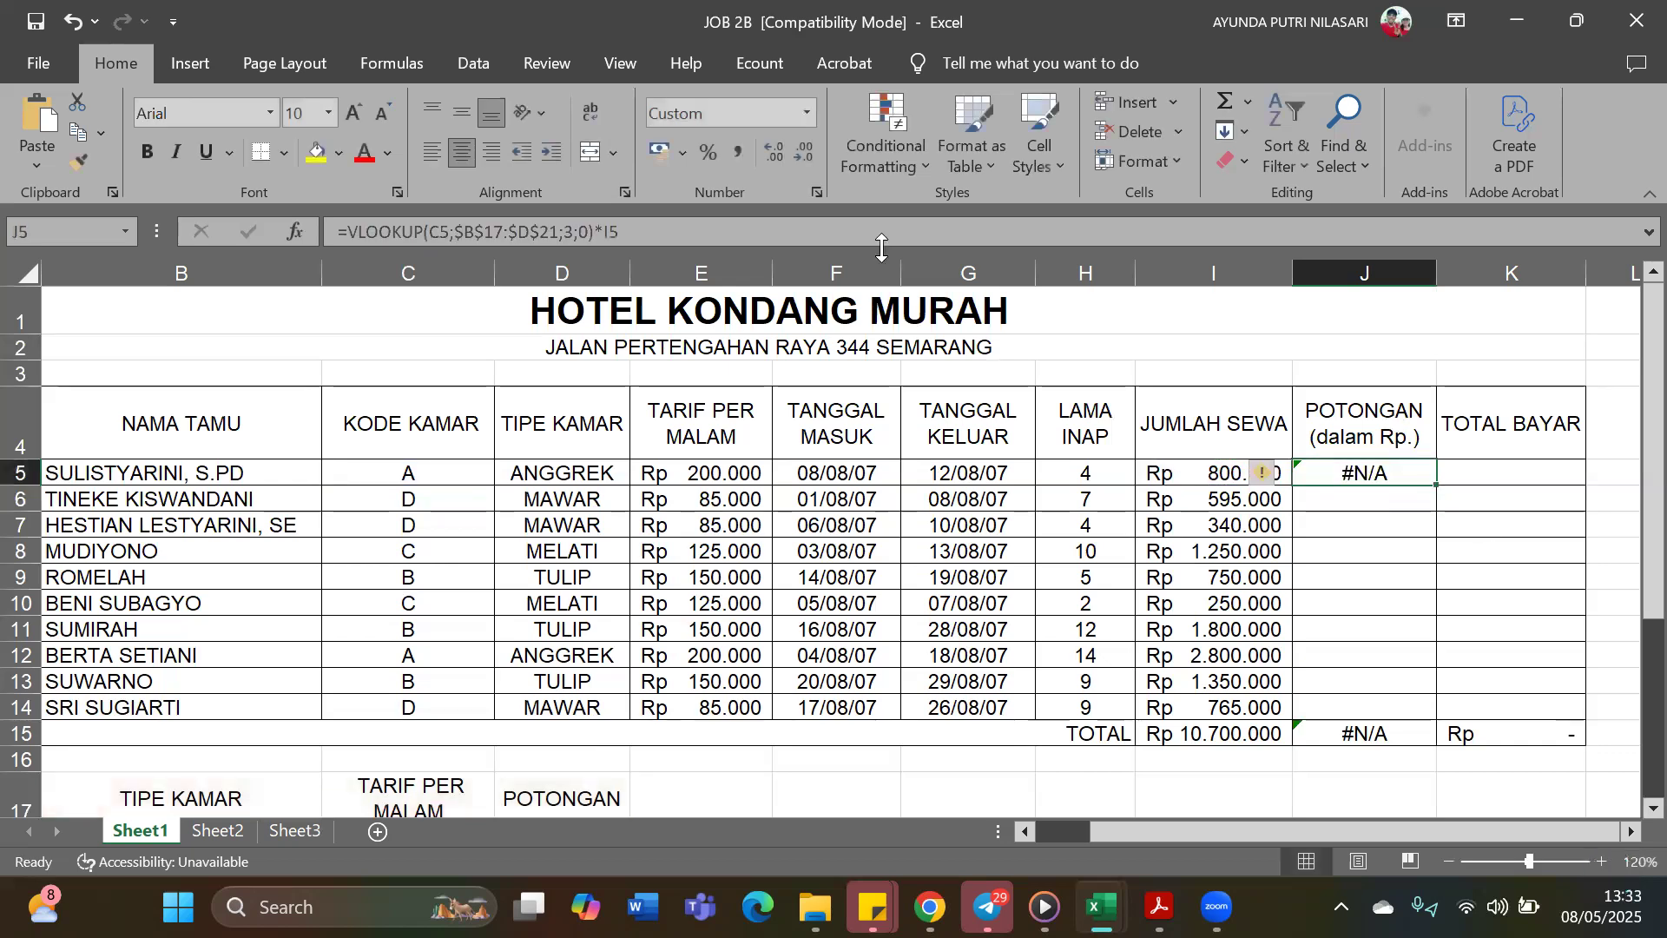
click(693, 229)
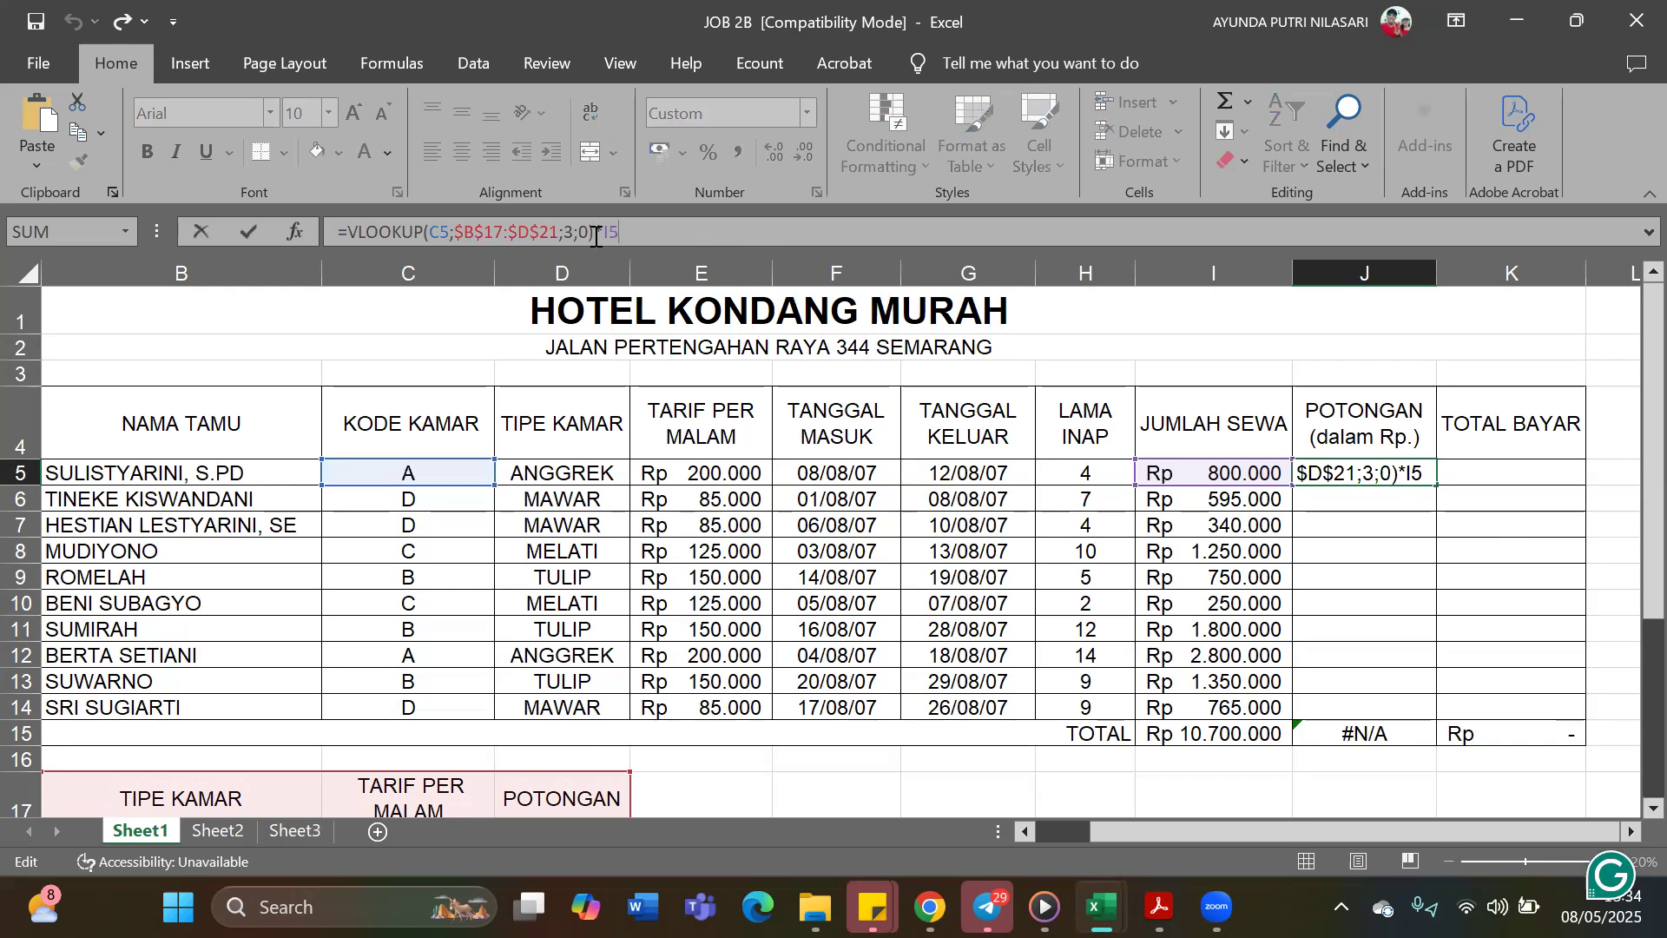
click(564, 231)
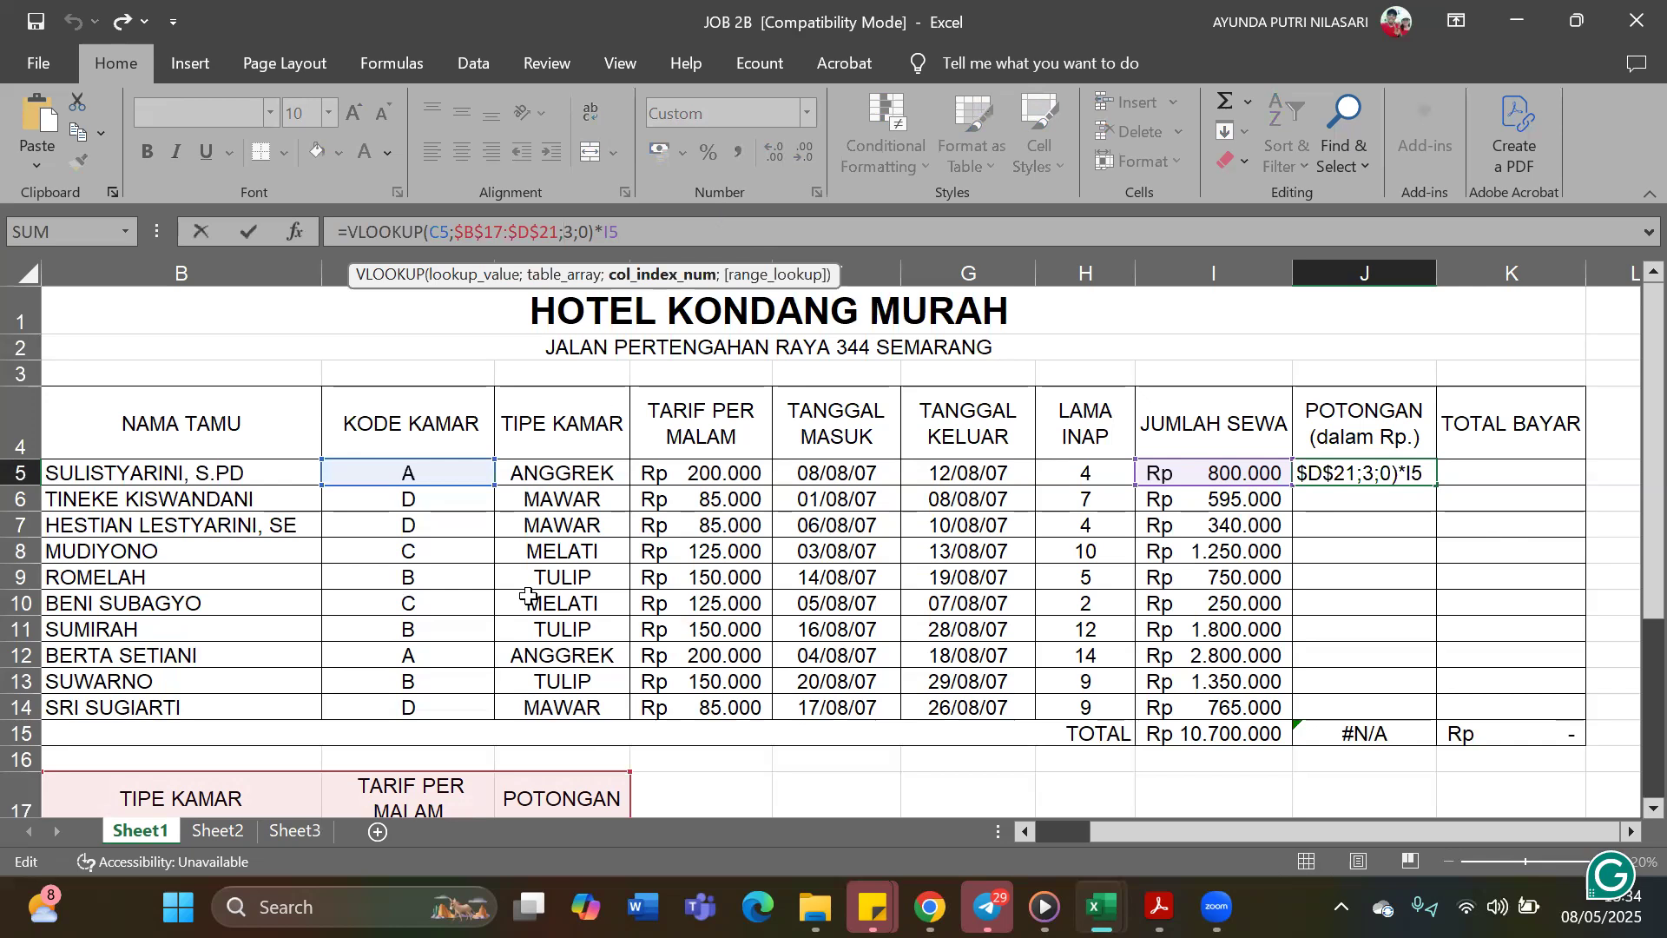
scroll(528, 597, down, 2)
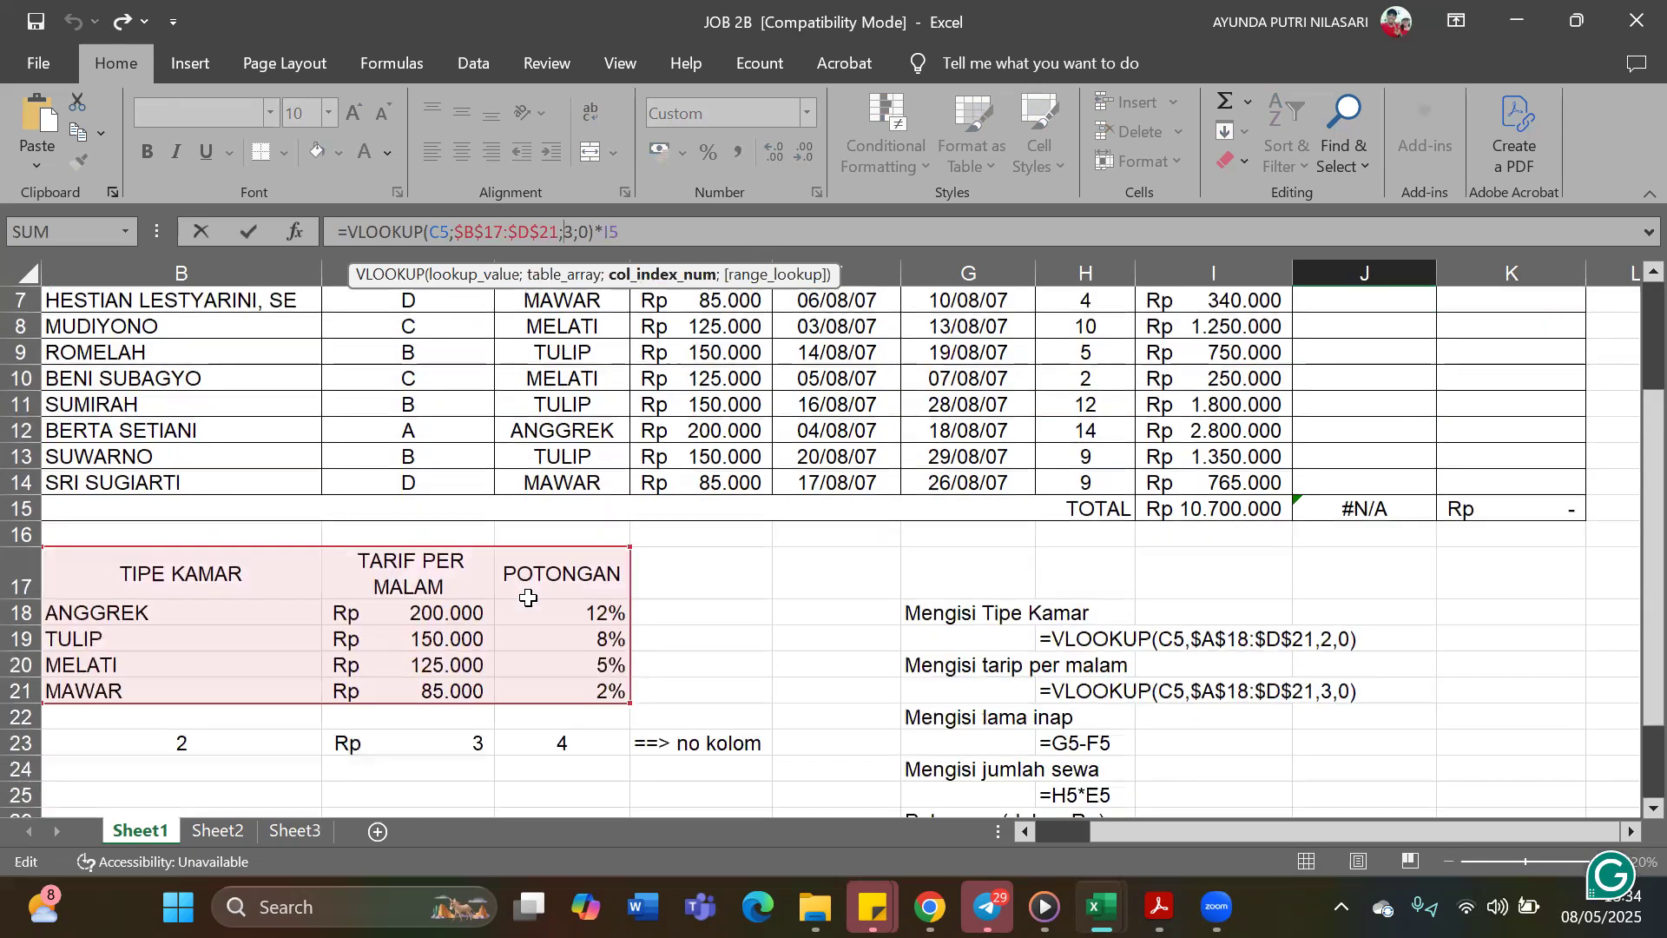
scroll(528, 598, up, 2)
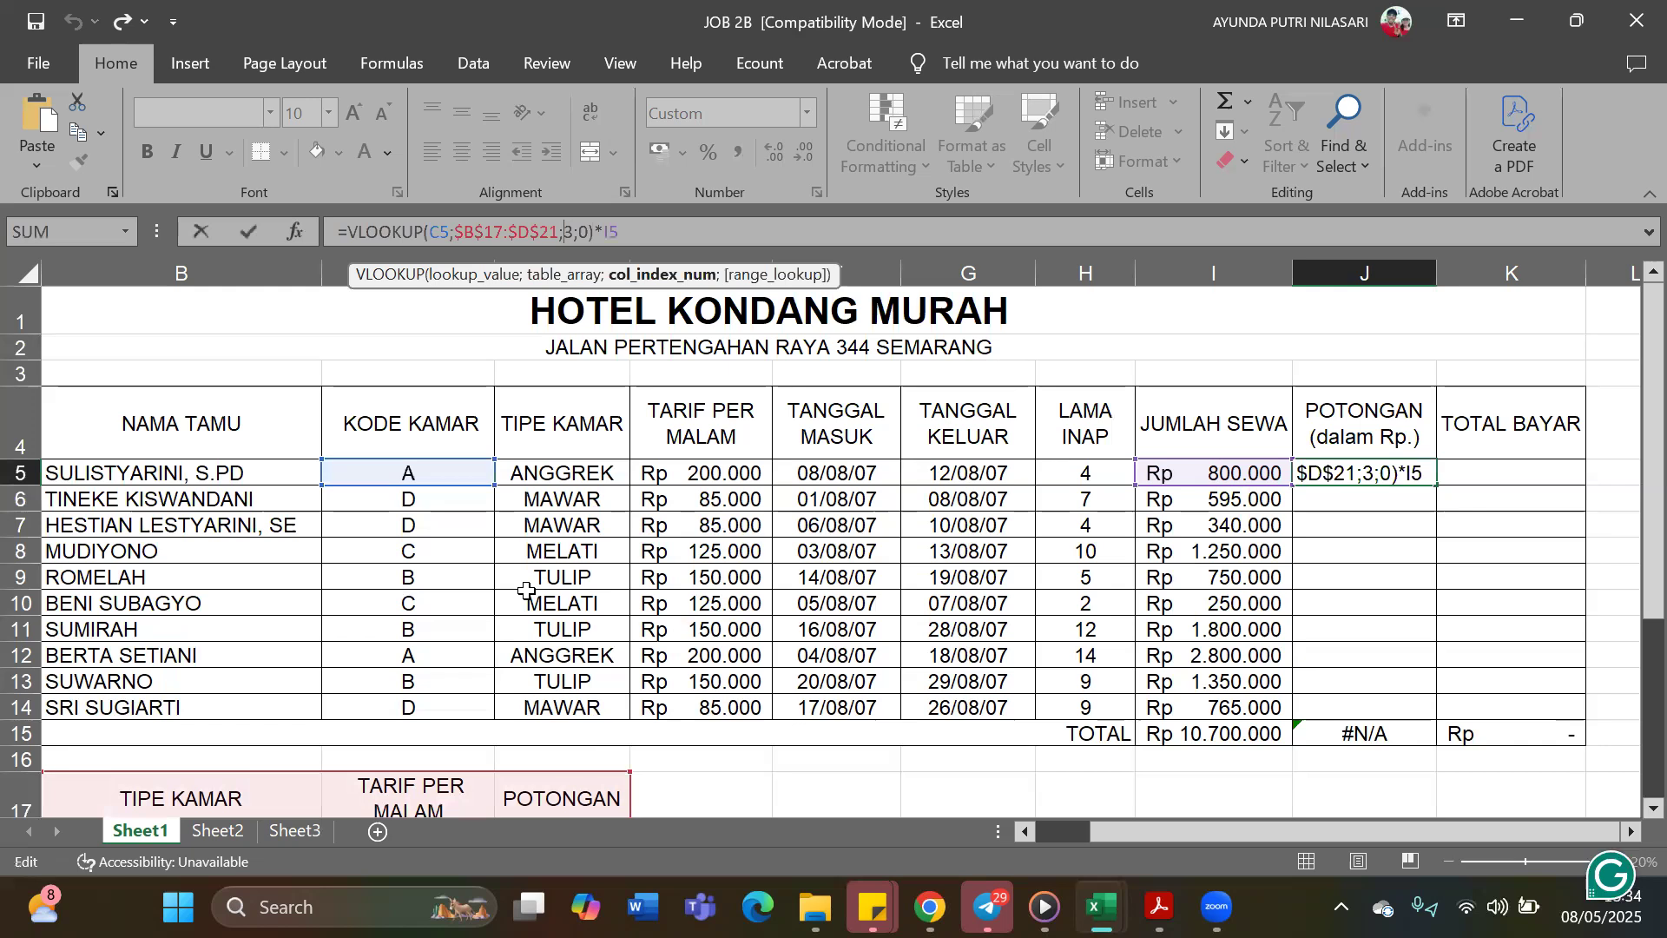
key(Delete)
text(4)
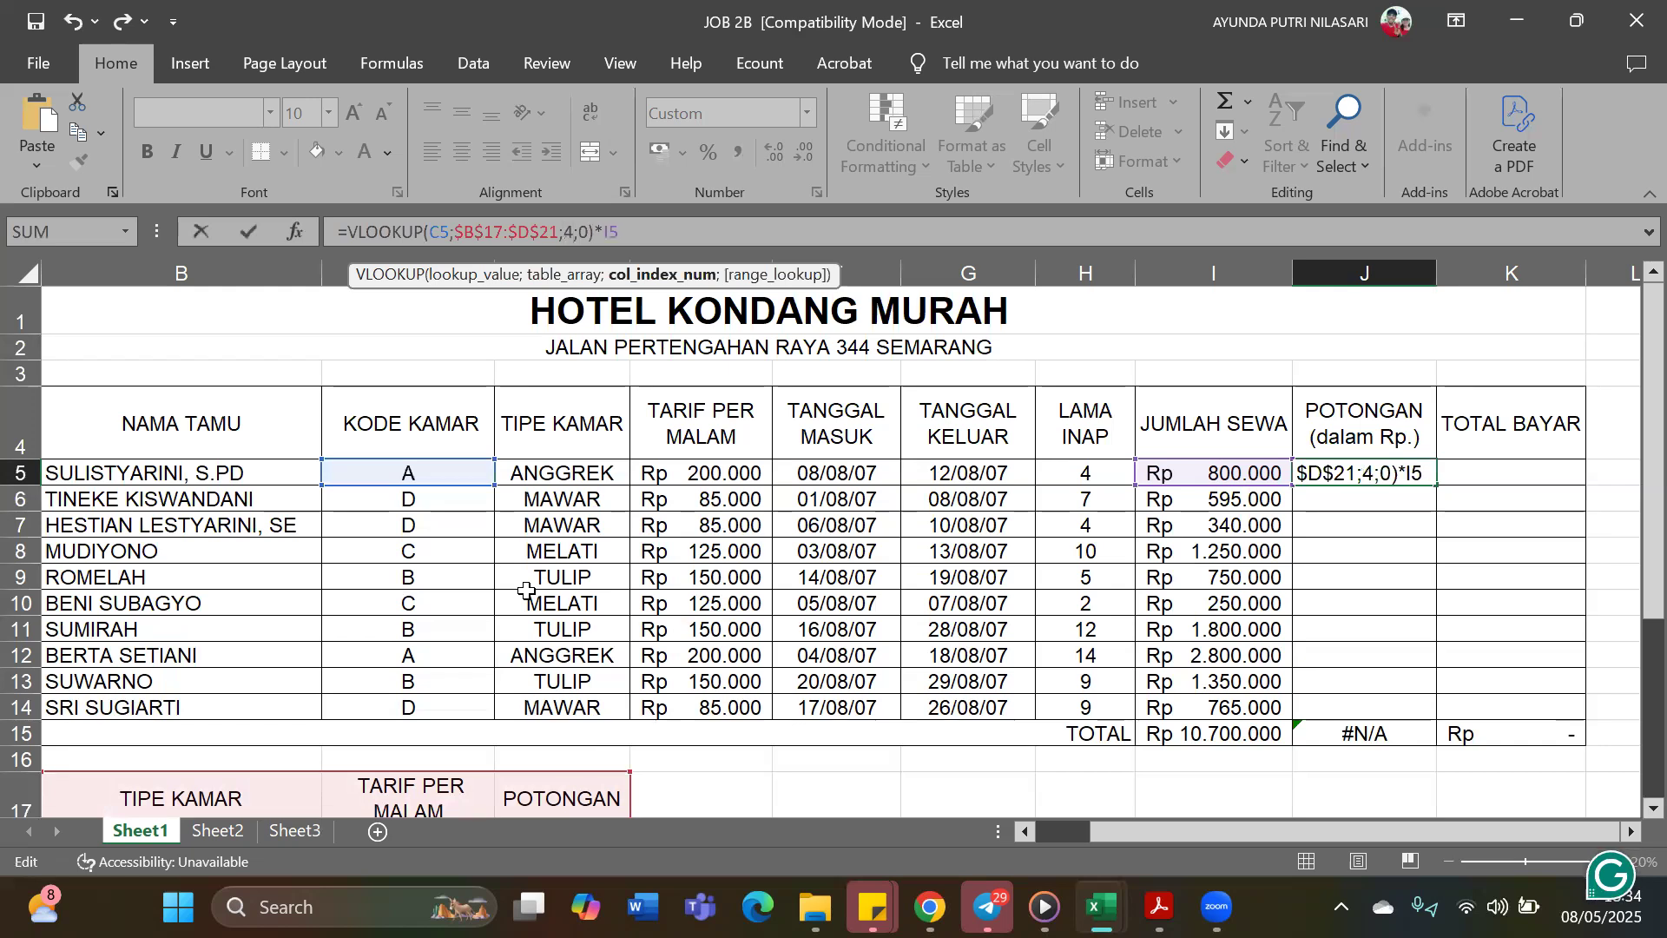
key(Return)
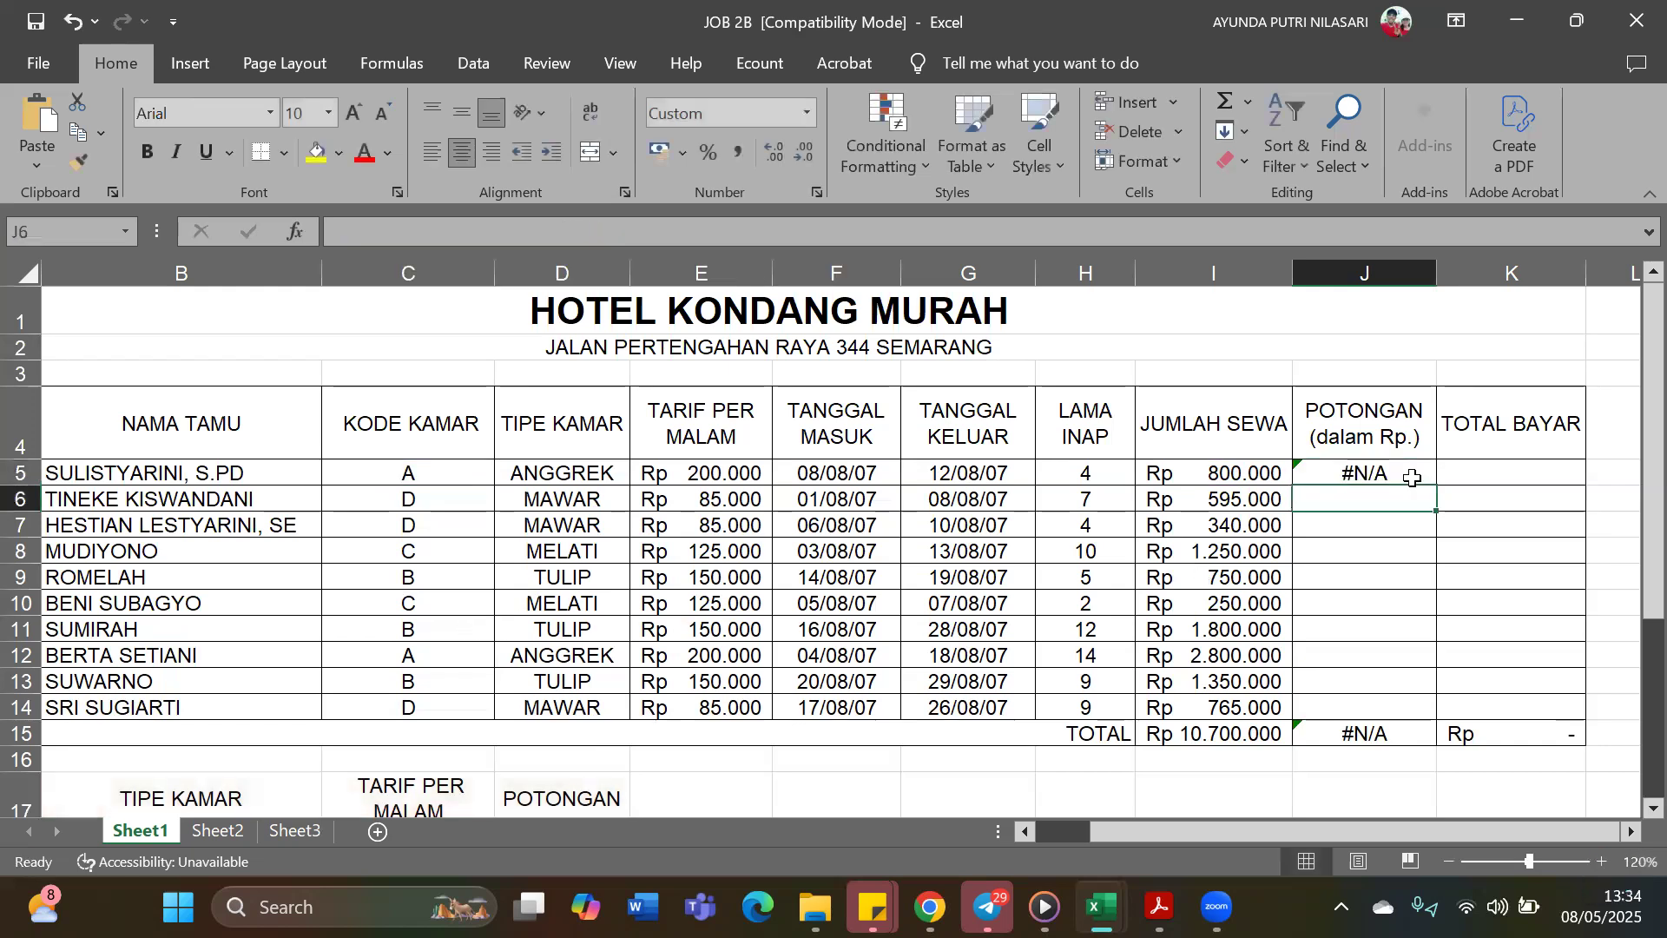
Replace the table range in J5's VLOOKUP with A17:D21 (TARIF), enter the formula and fill it down to J14
click(1410, 477)
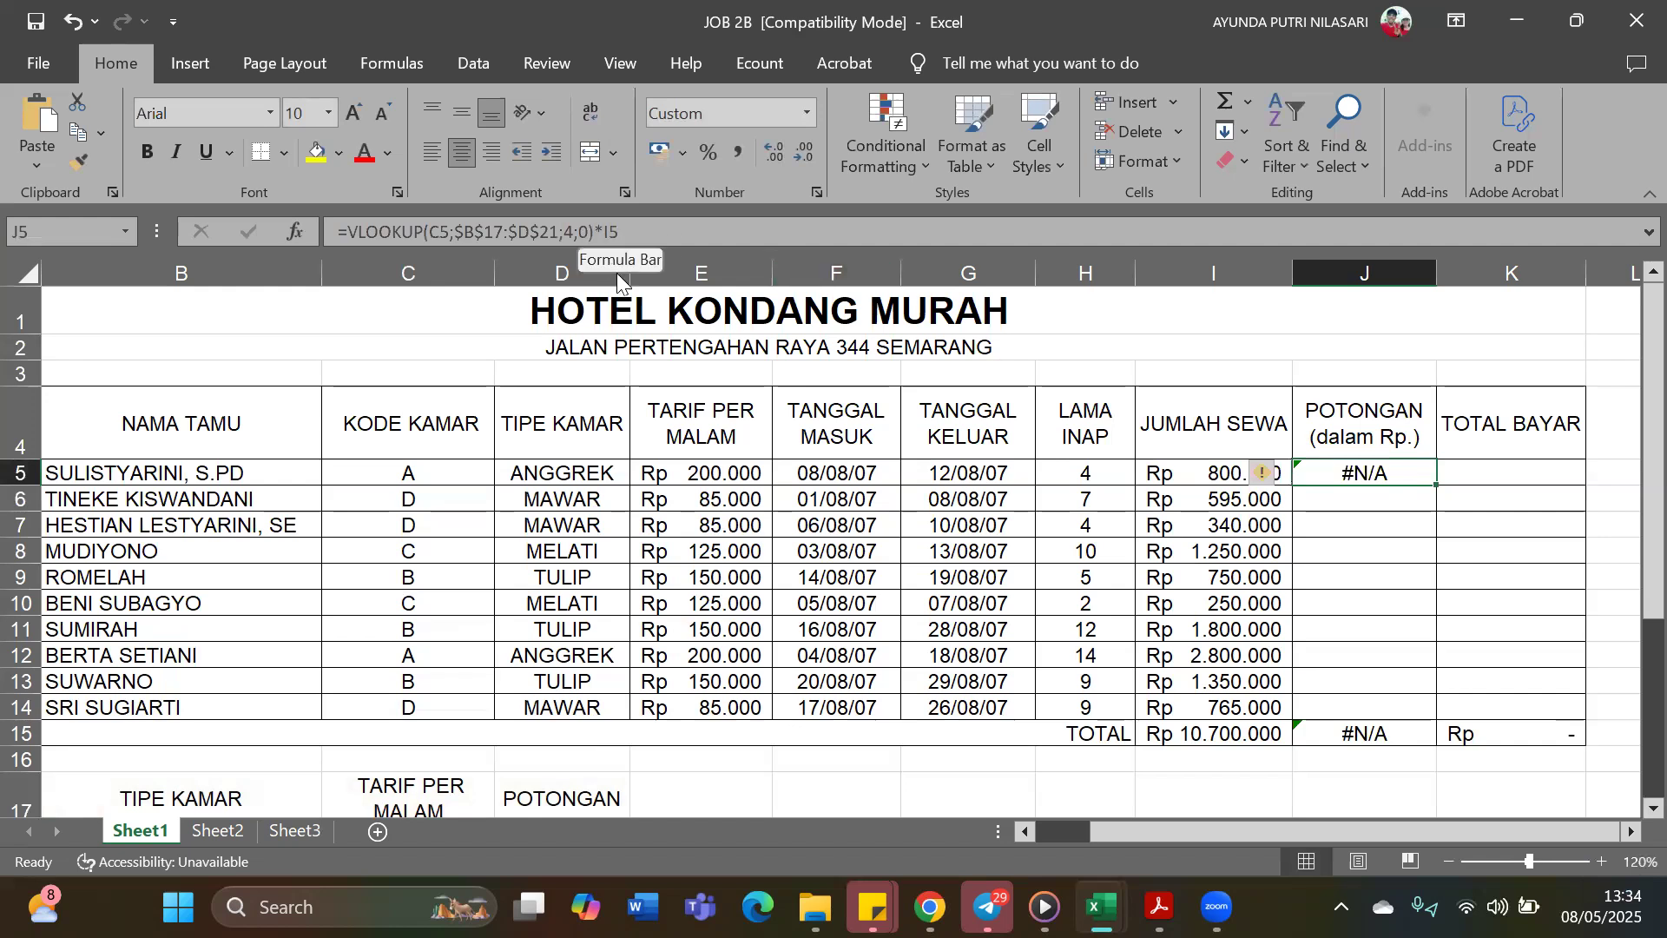
scroll(624, 276, down, 1)
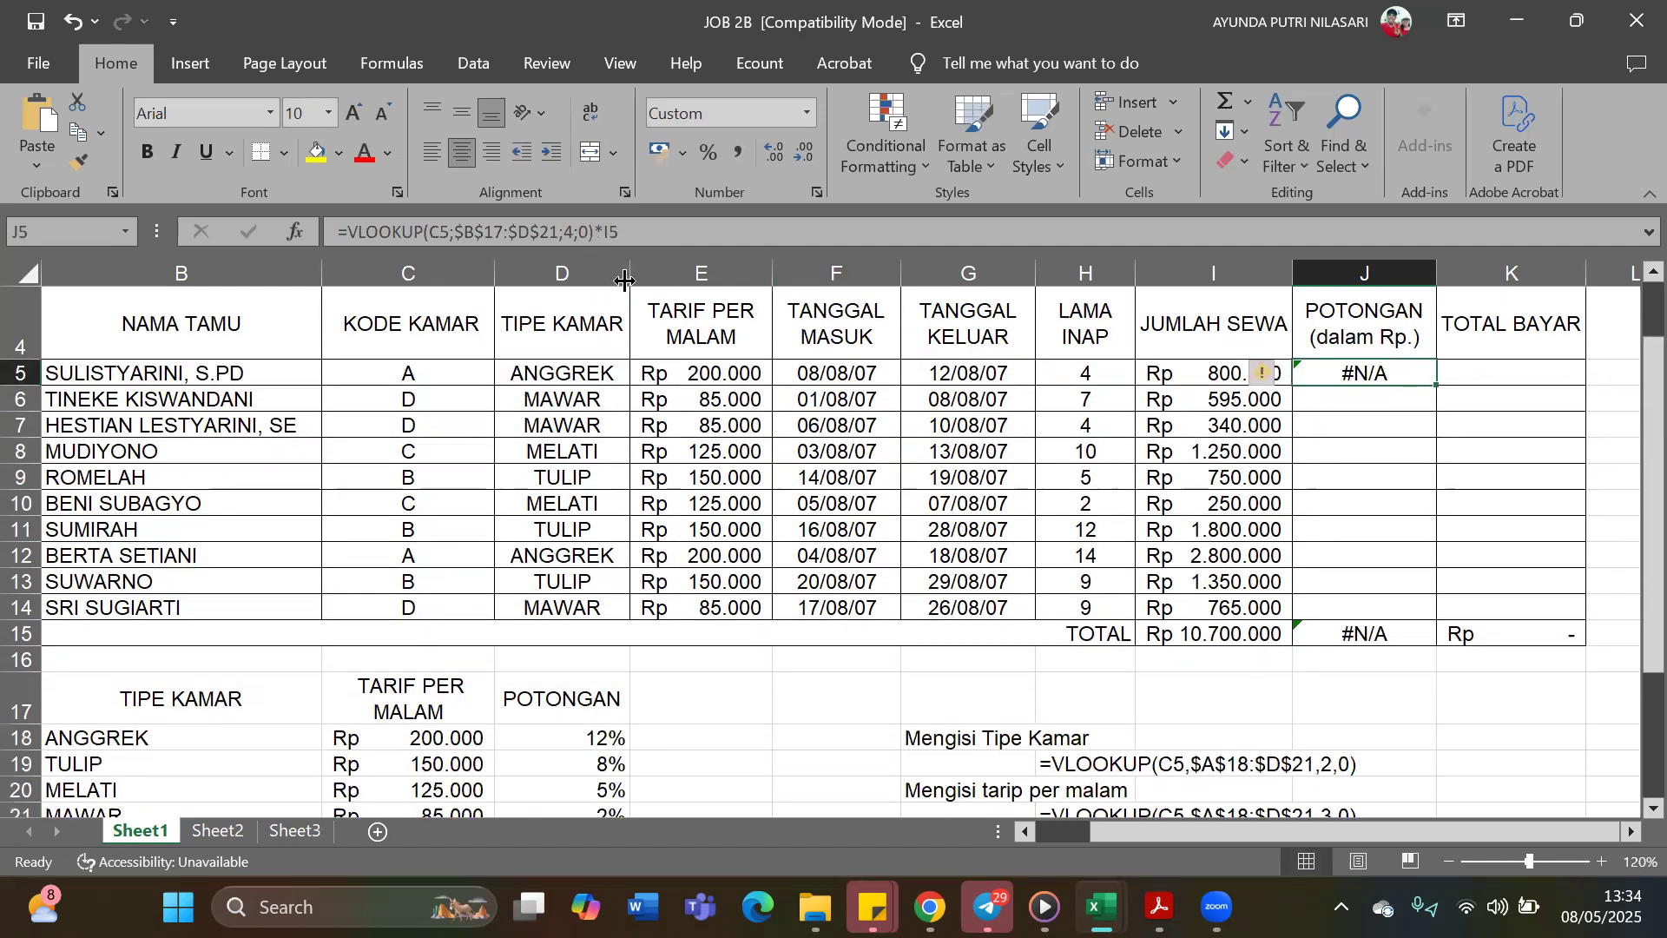
scroll(625, 280, down, 1)
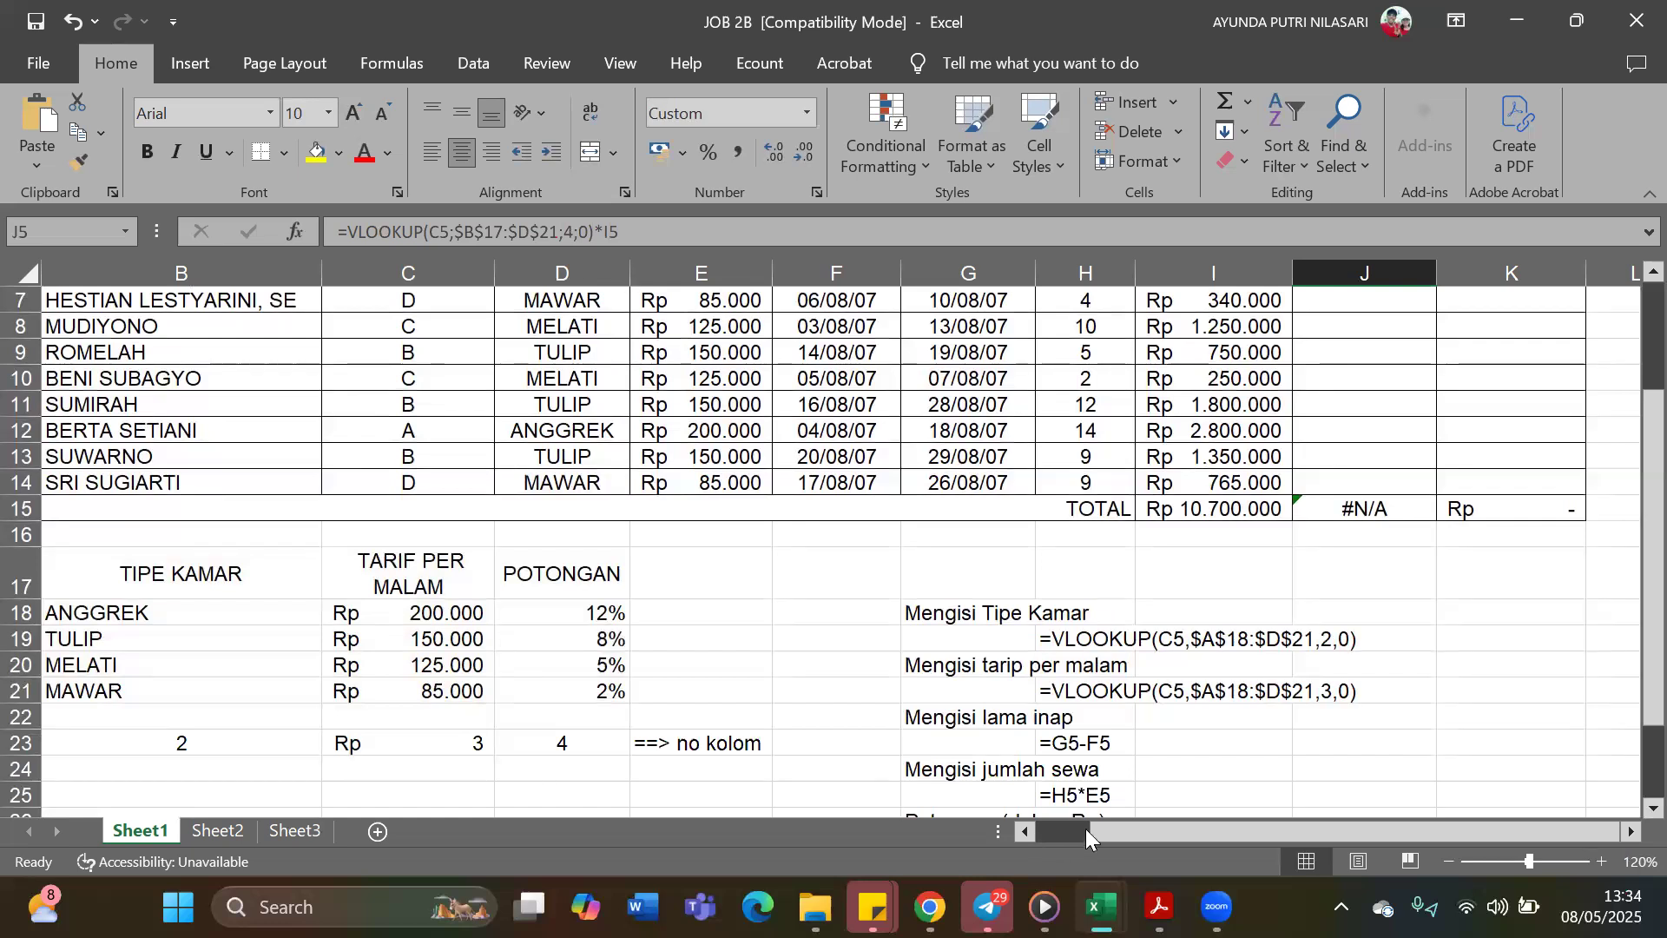
drag(1086, 828, 1062, 826)
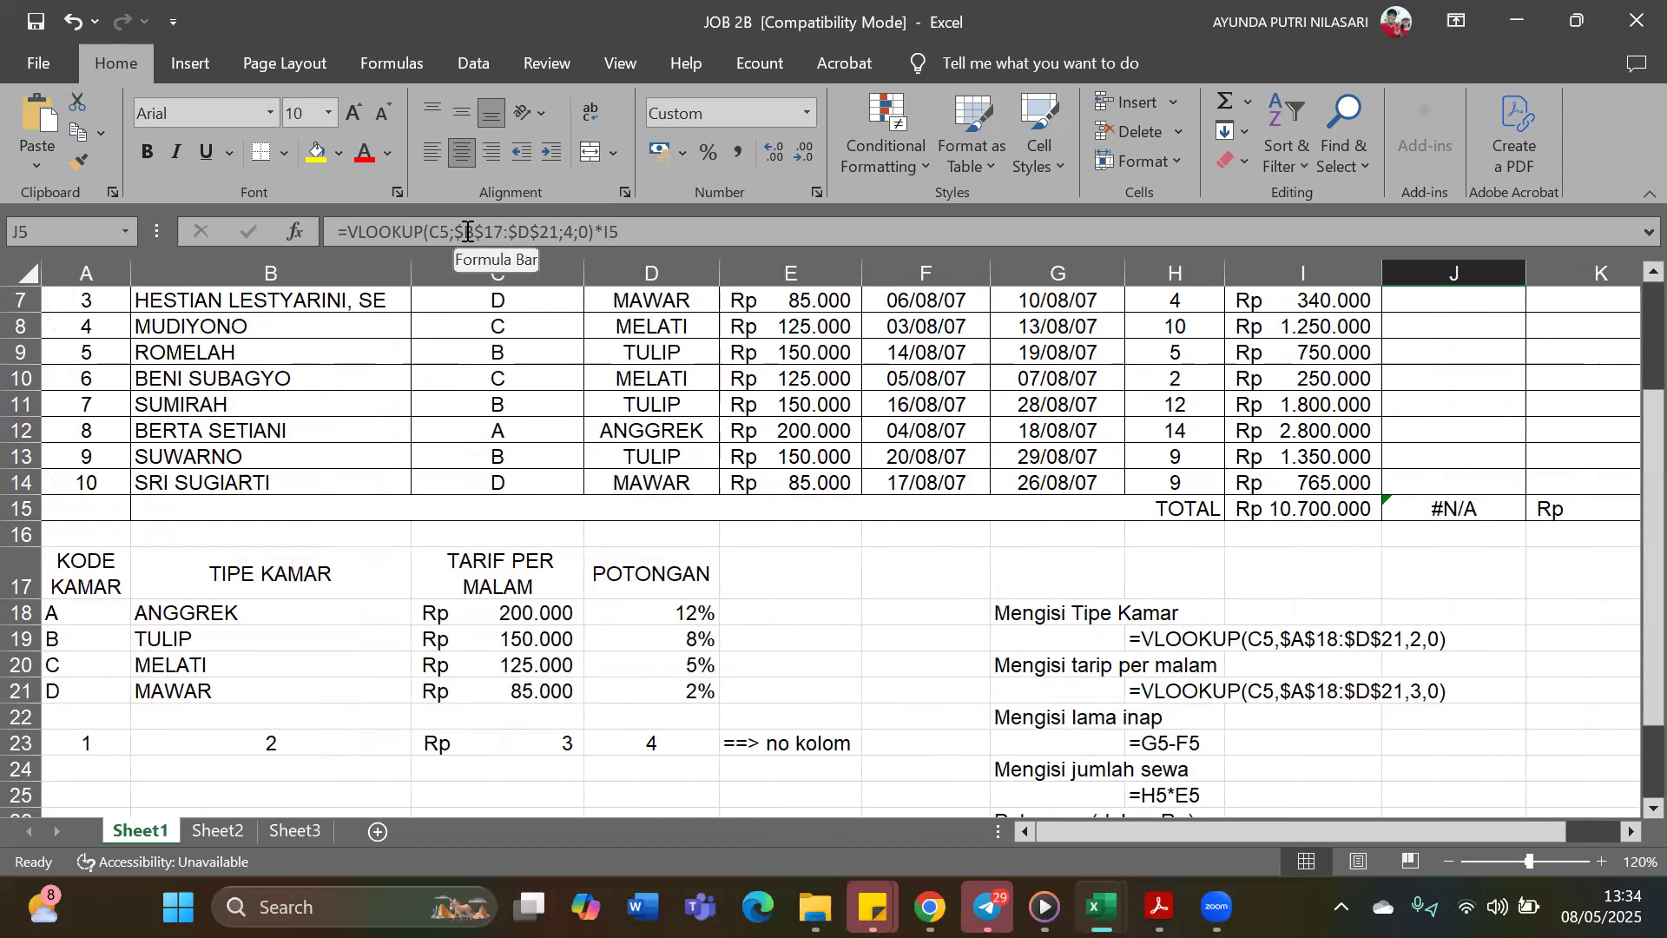
drag(458, 229, 560, 233)
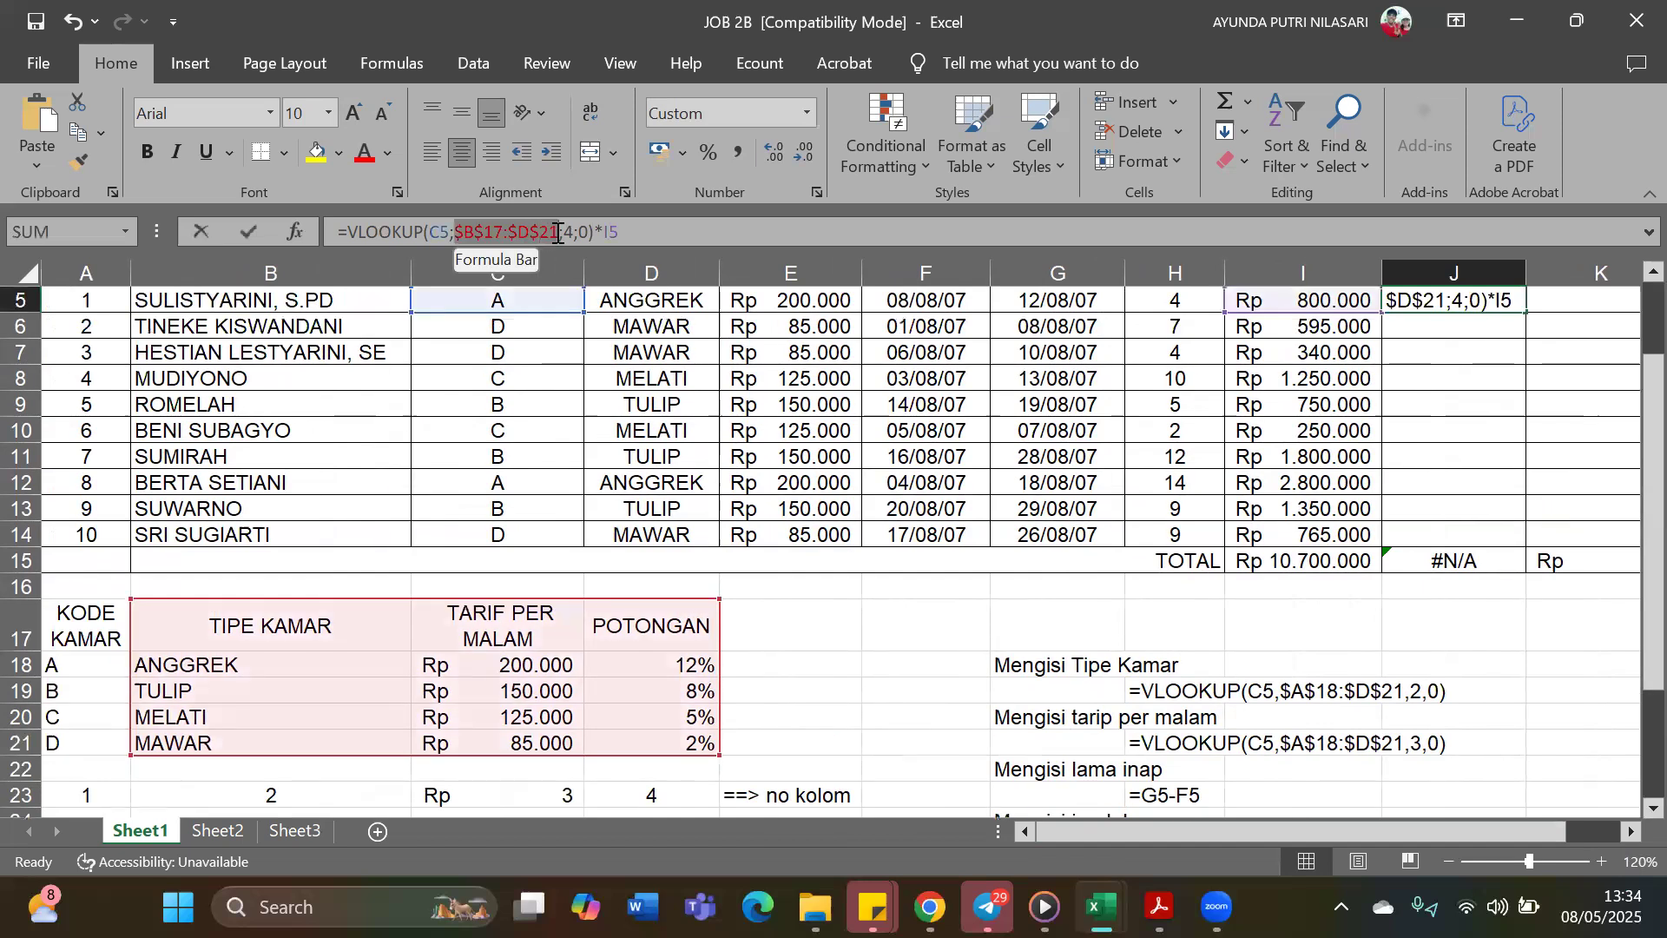
key(BackSpace)
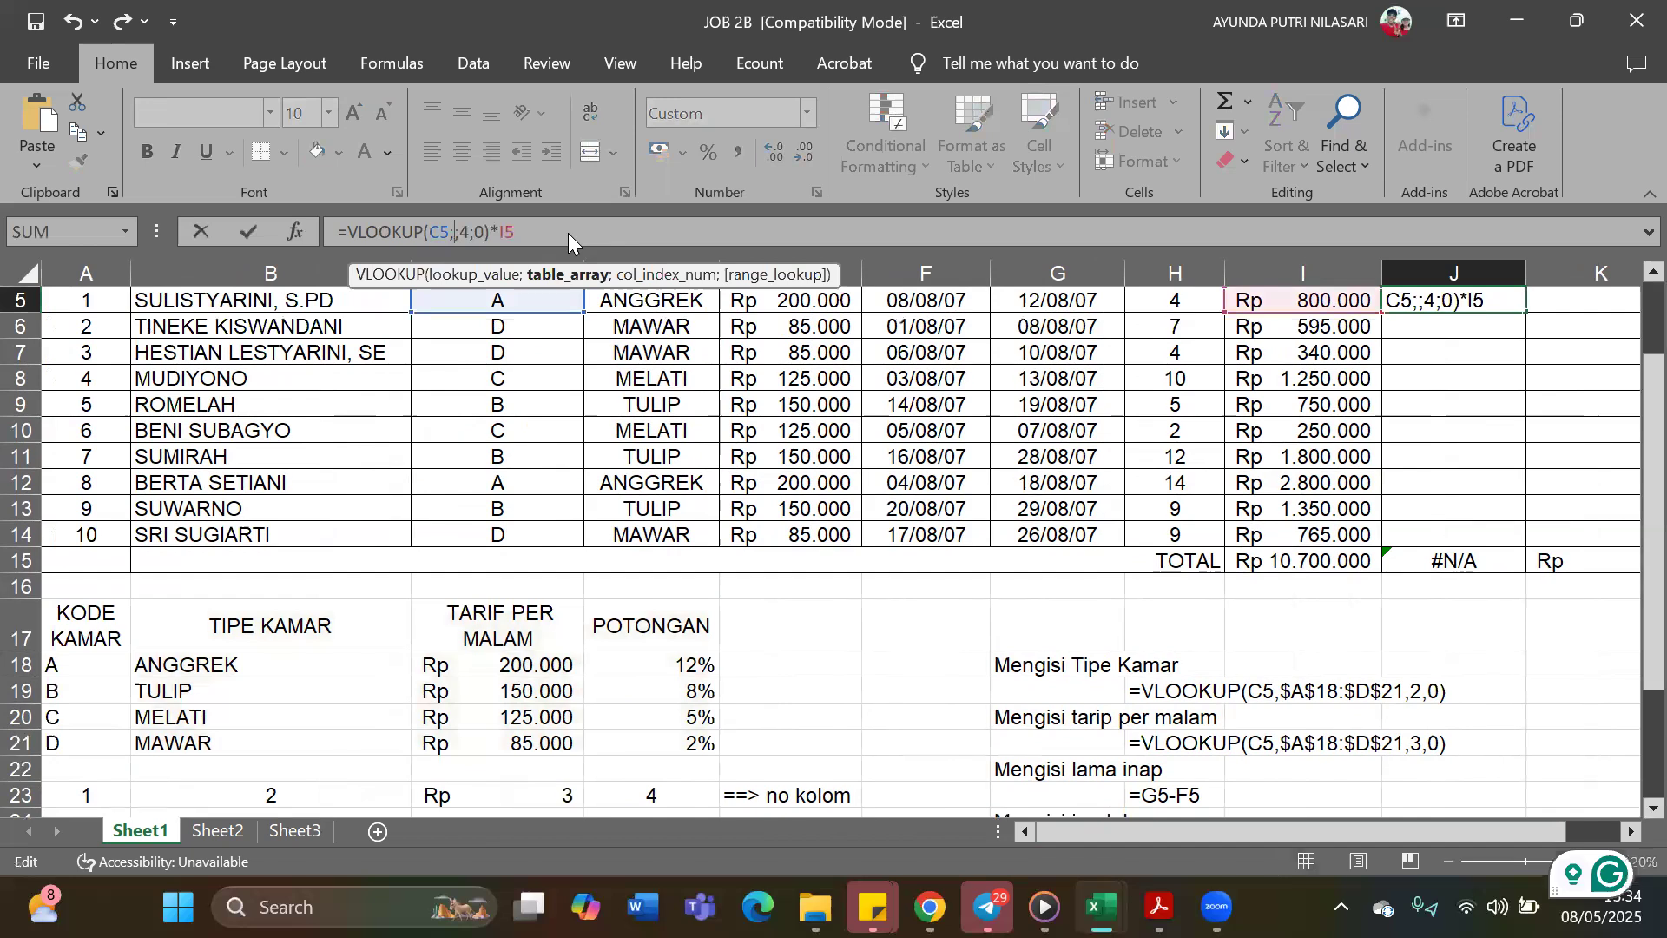
drag(97, 654, 662, 742)
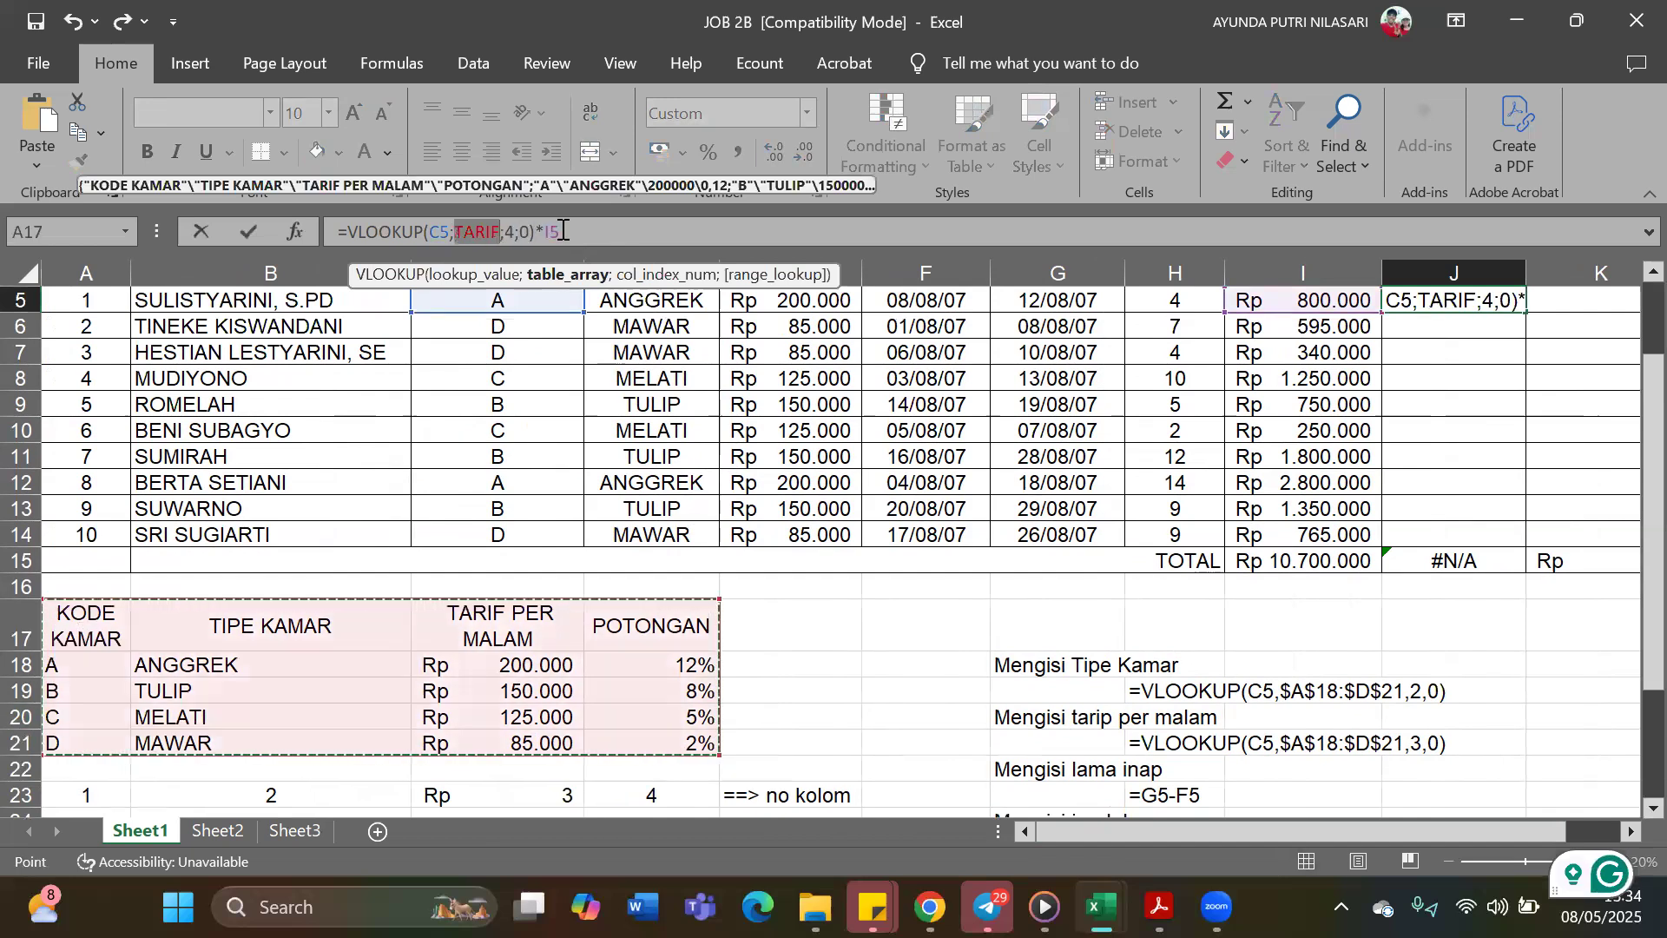
key(F2)
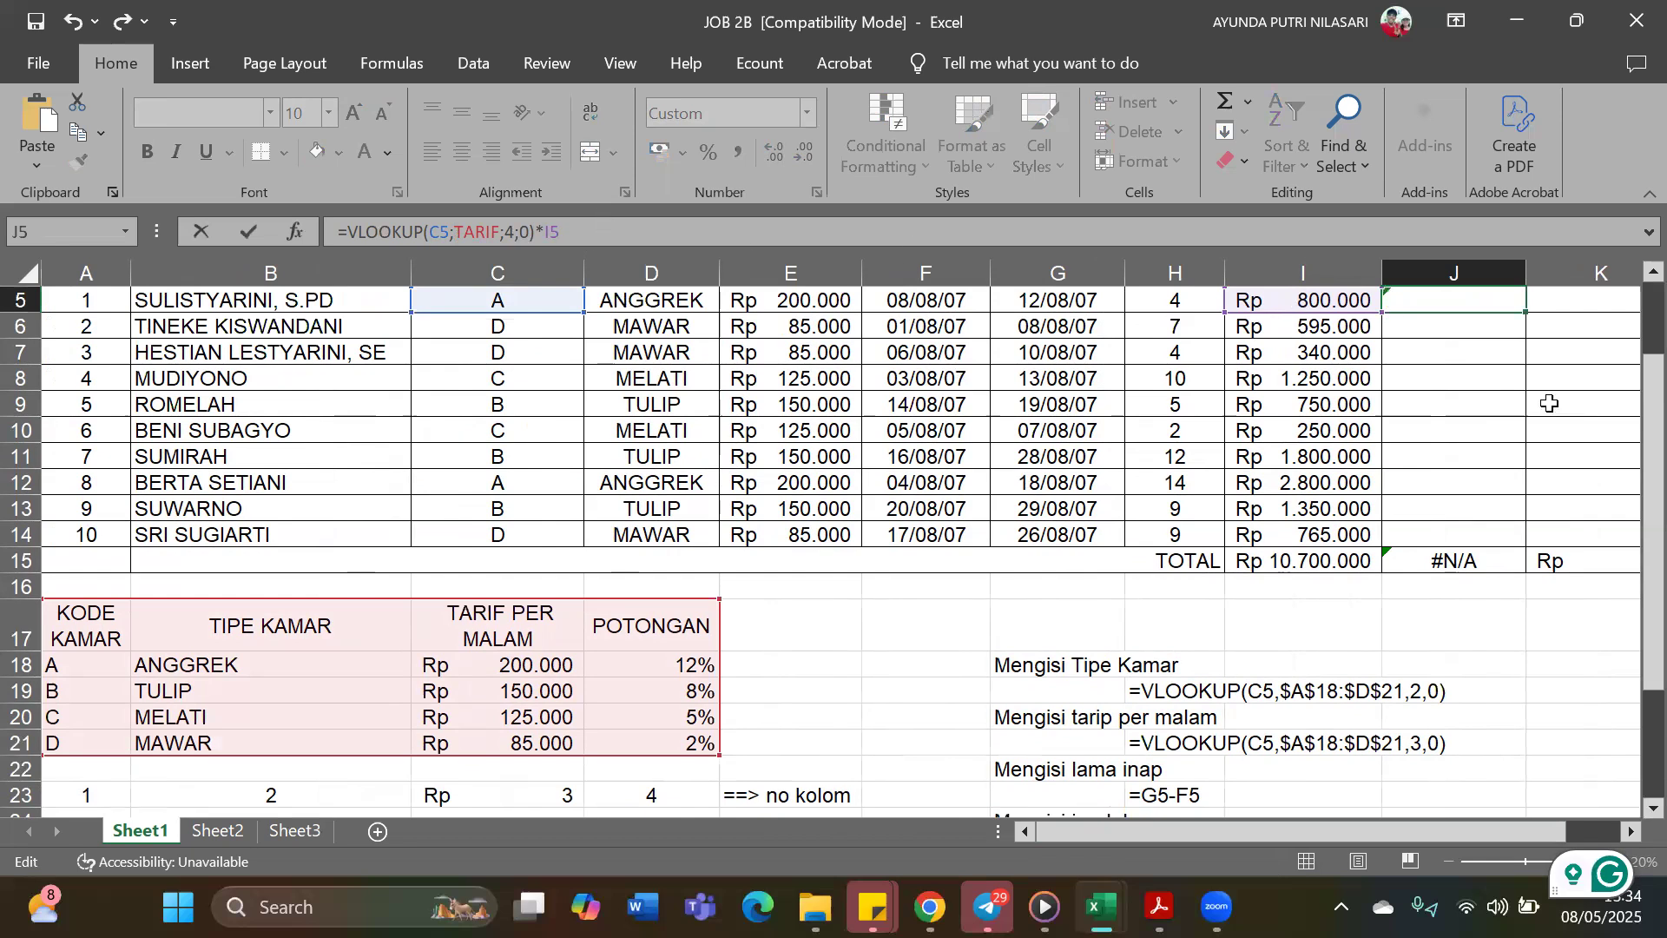
scroll(1555, 402, up, 1)
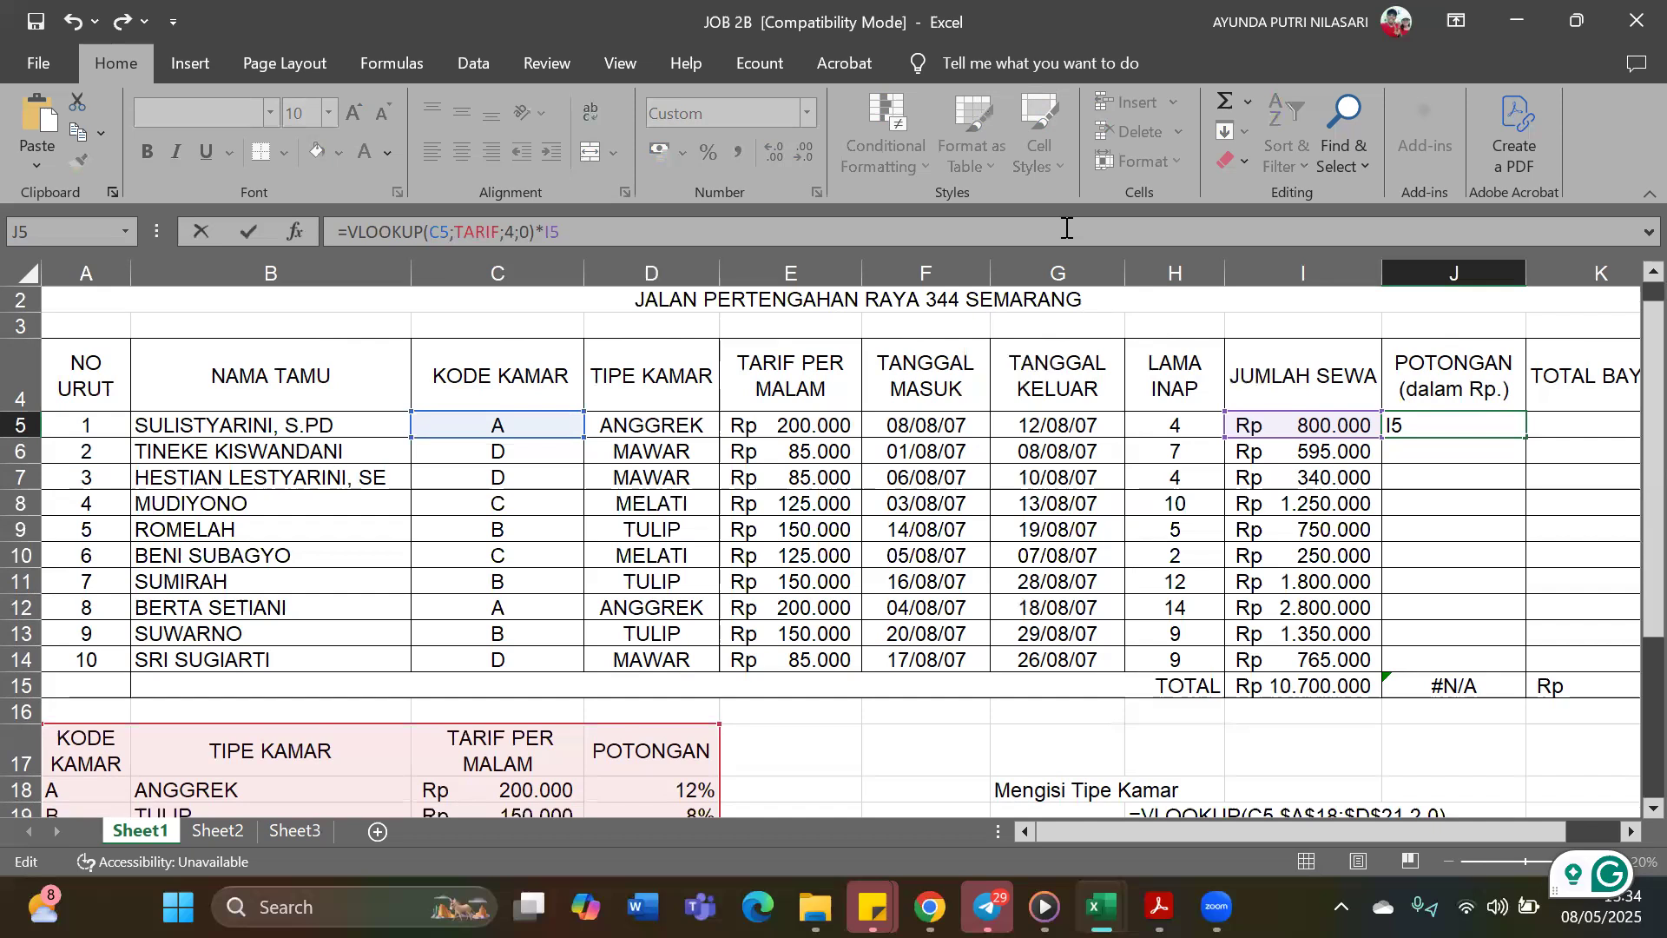
key(ctrl+Return)
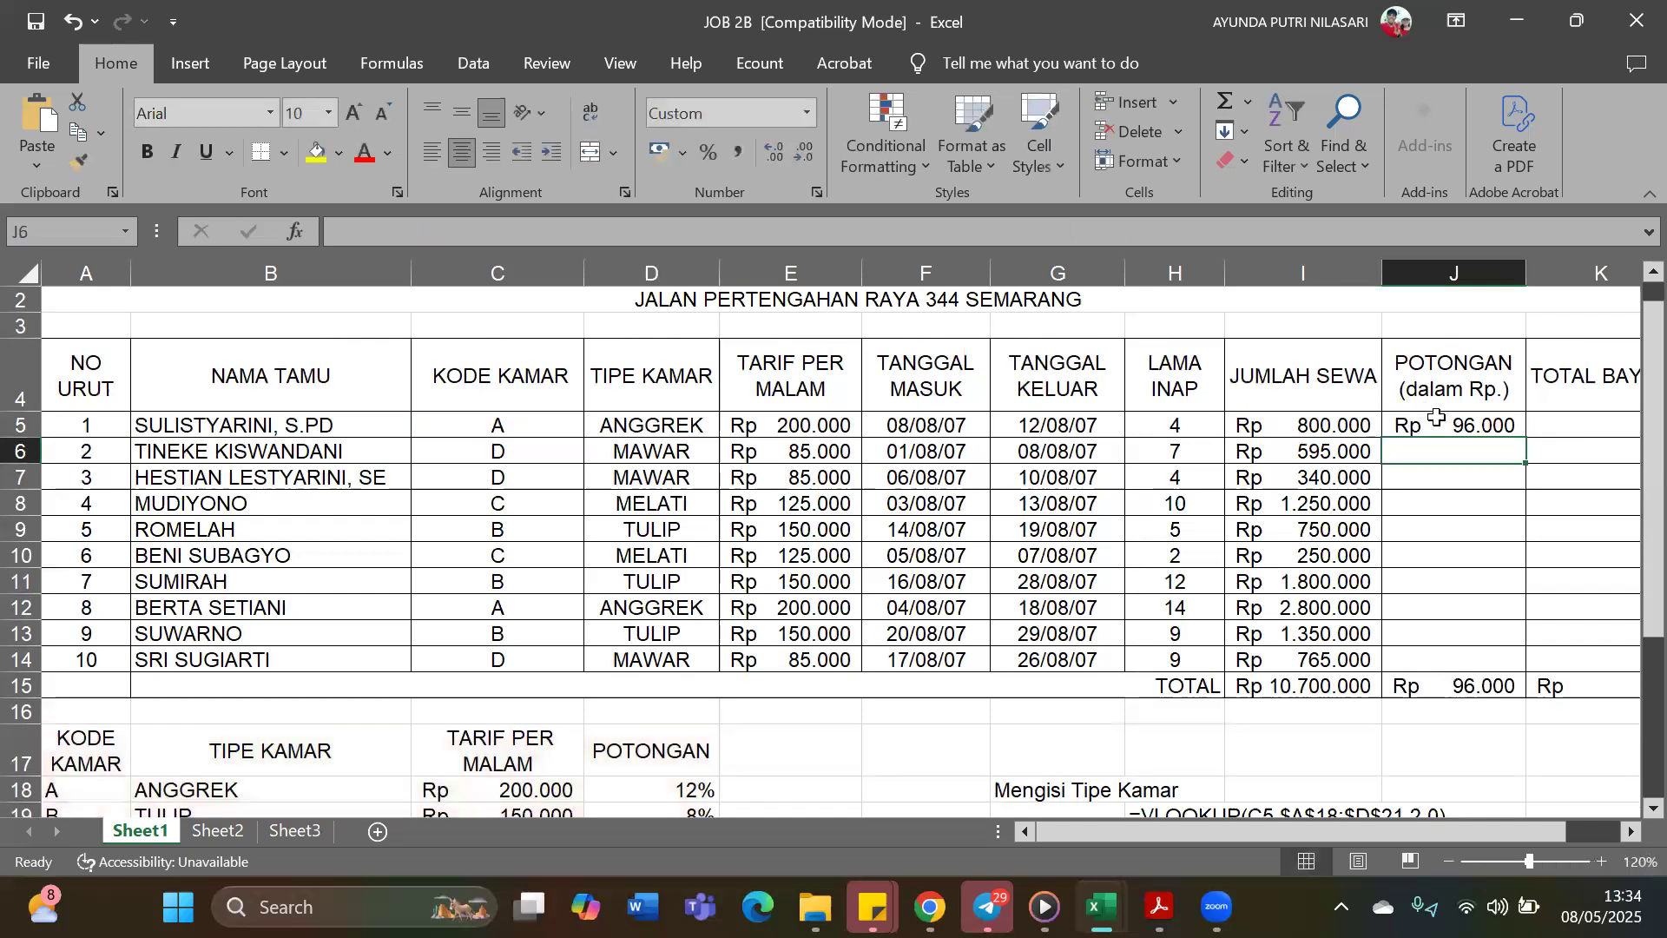
drag(1525, 439, 1503, 669)
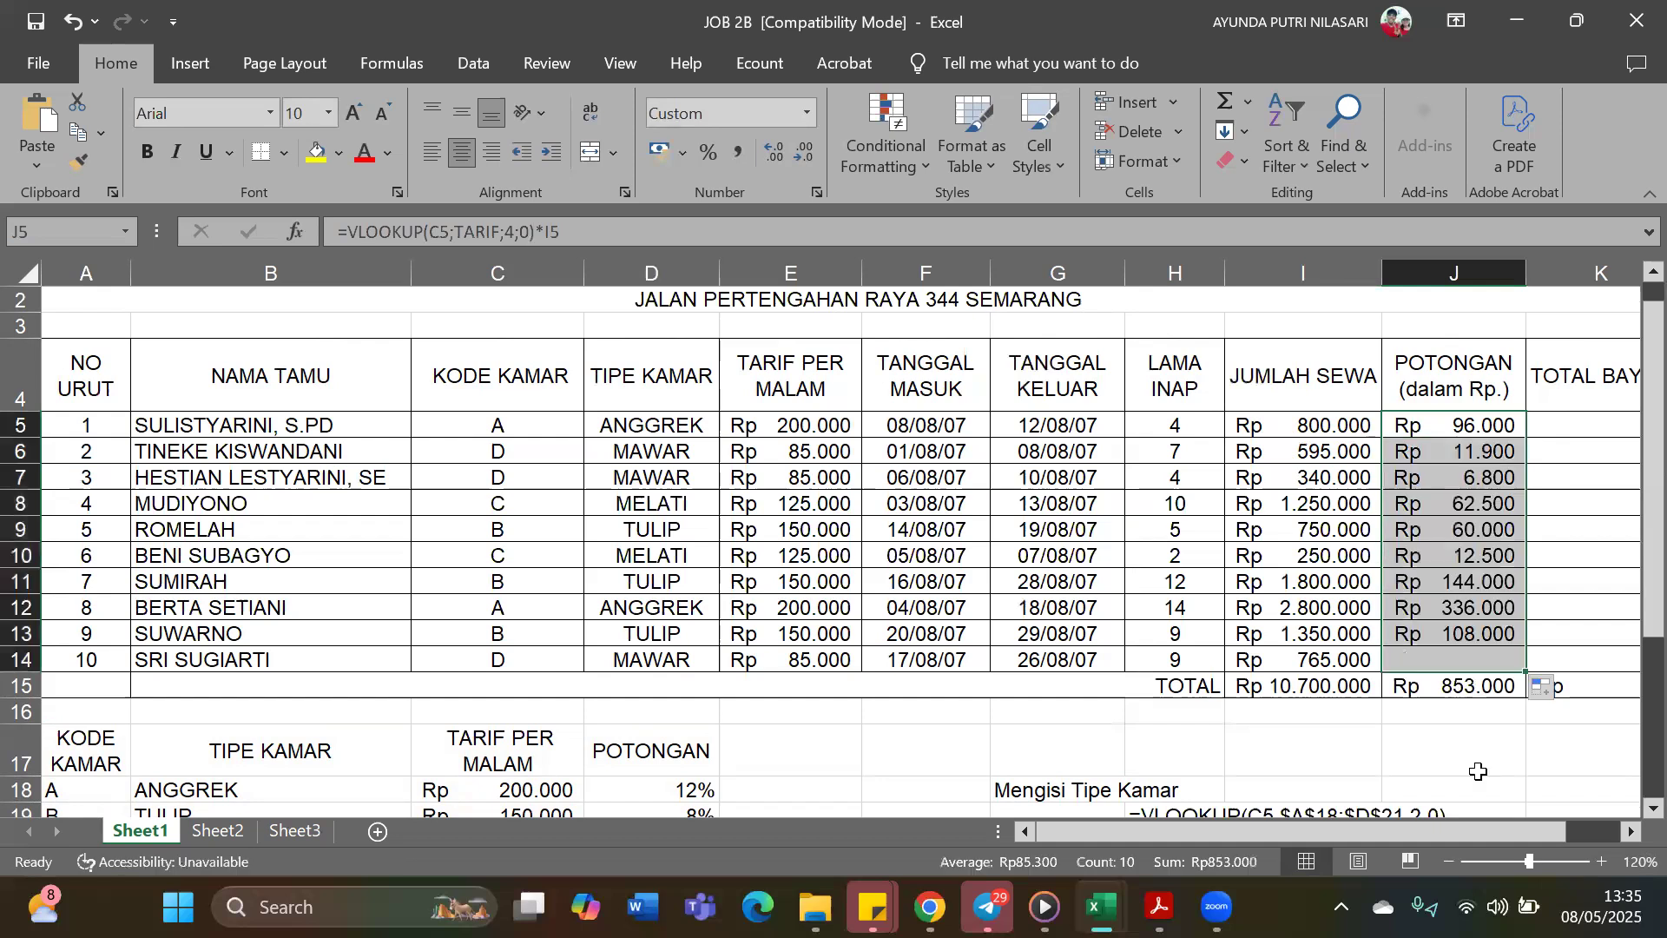
click(1418, 732)
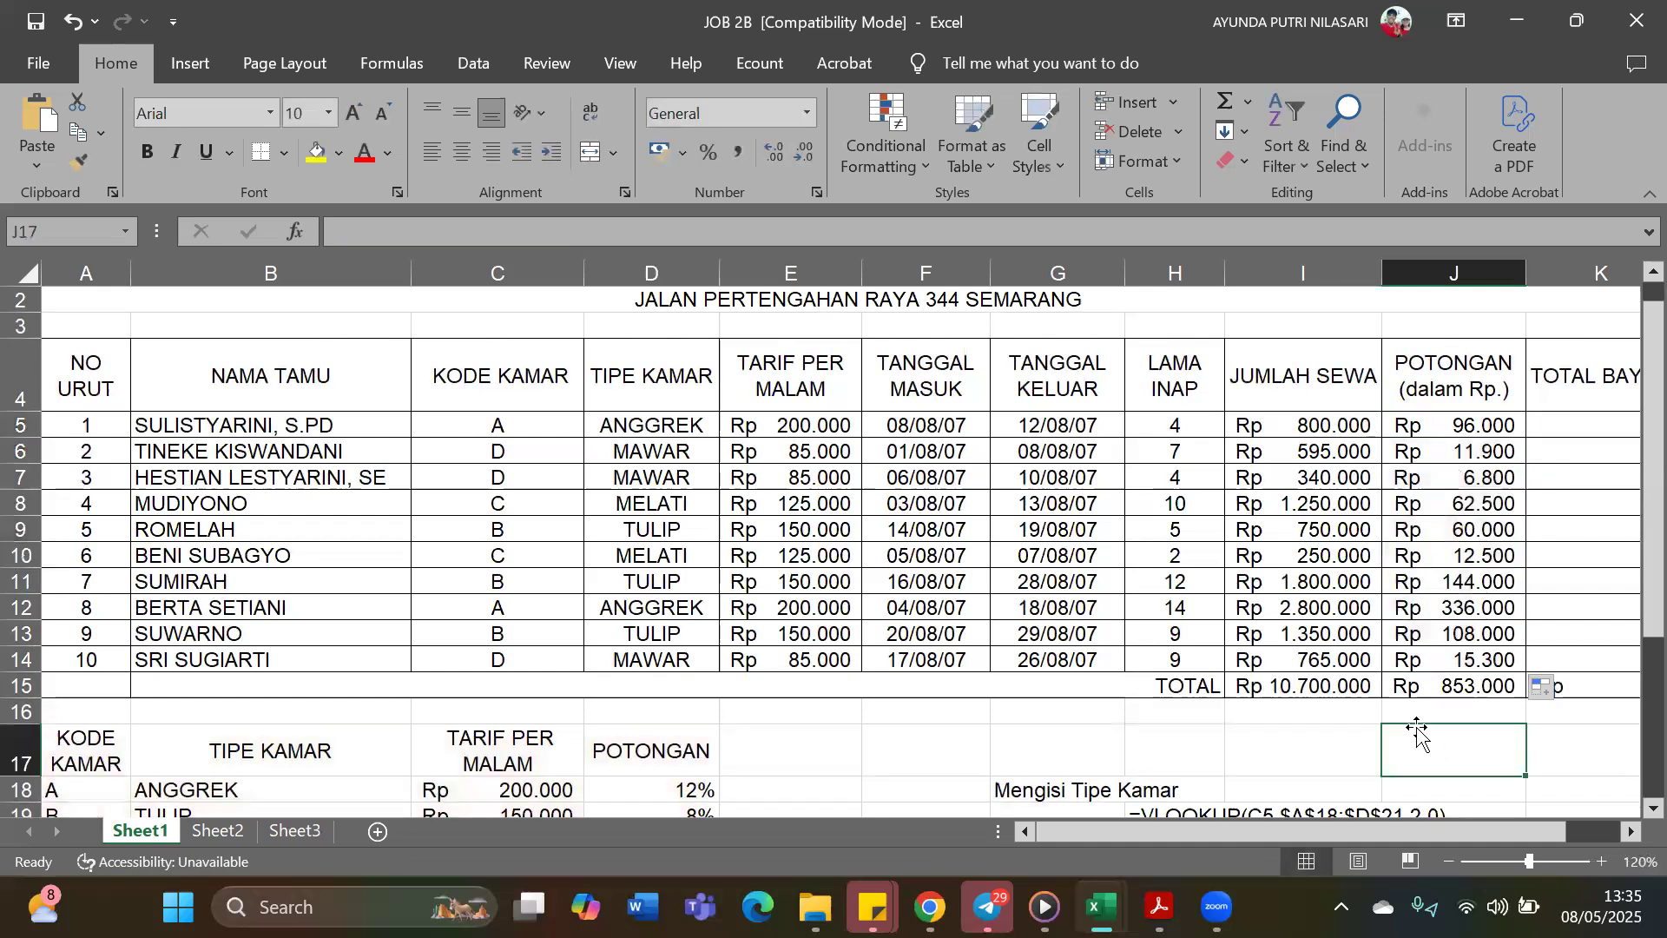
Copy the Jumlah Sewa total formula =SUM(I5:I14) from I15 across to the Potongan and Total Bayar columns through K15
mouse_move(1458, 825)
mouse_down()
mouse_move(1493, 823)
mouse_move(1462, 825)
mouse_up()
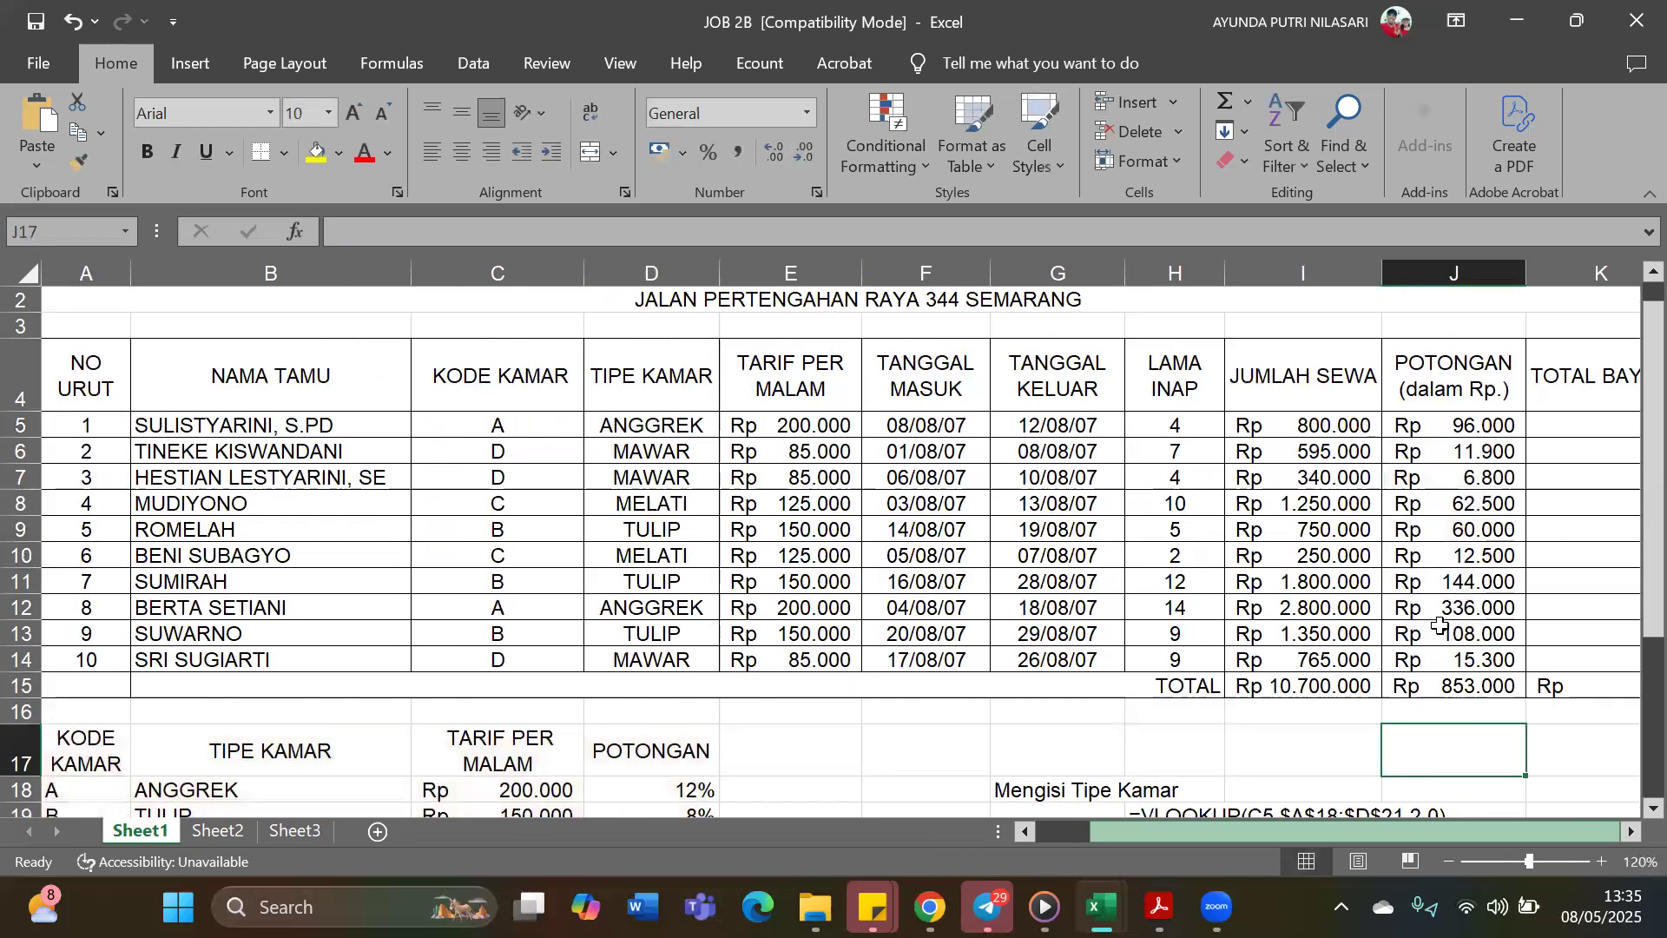
scroll(1439, 625, right, 1)
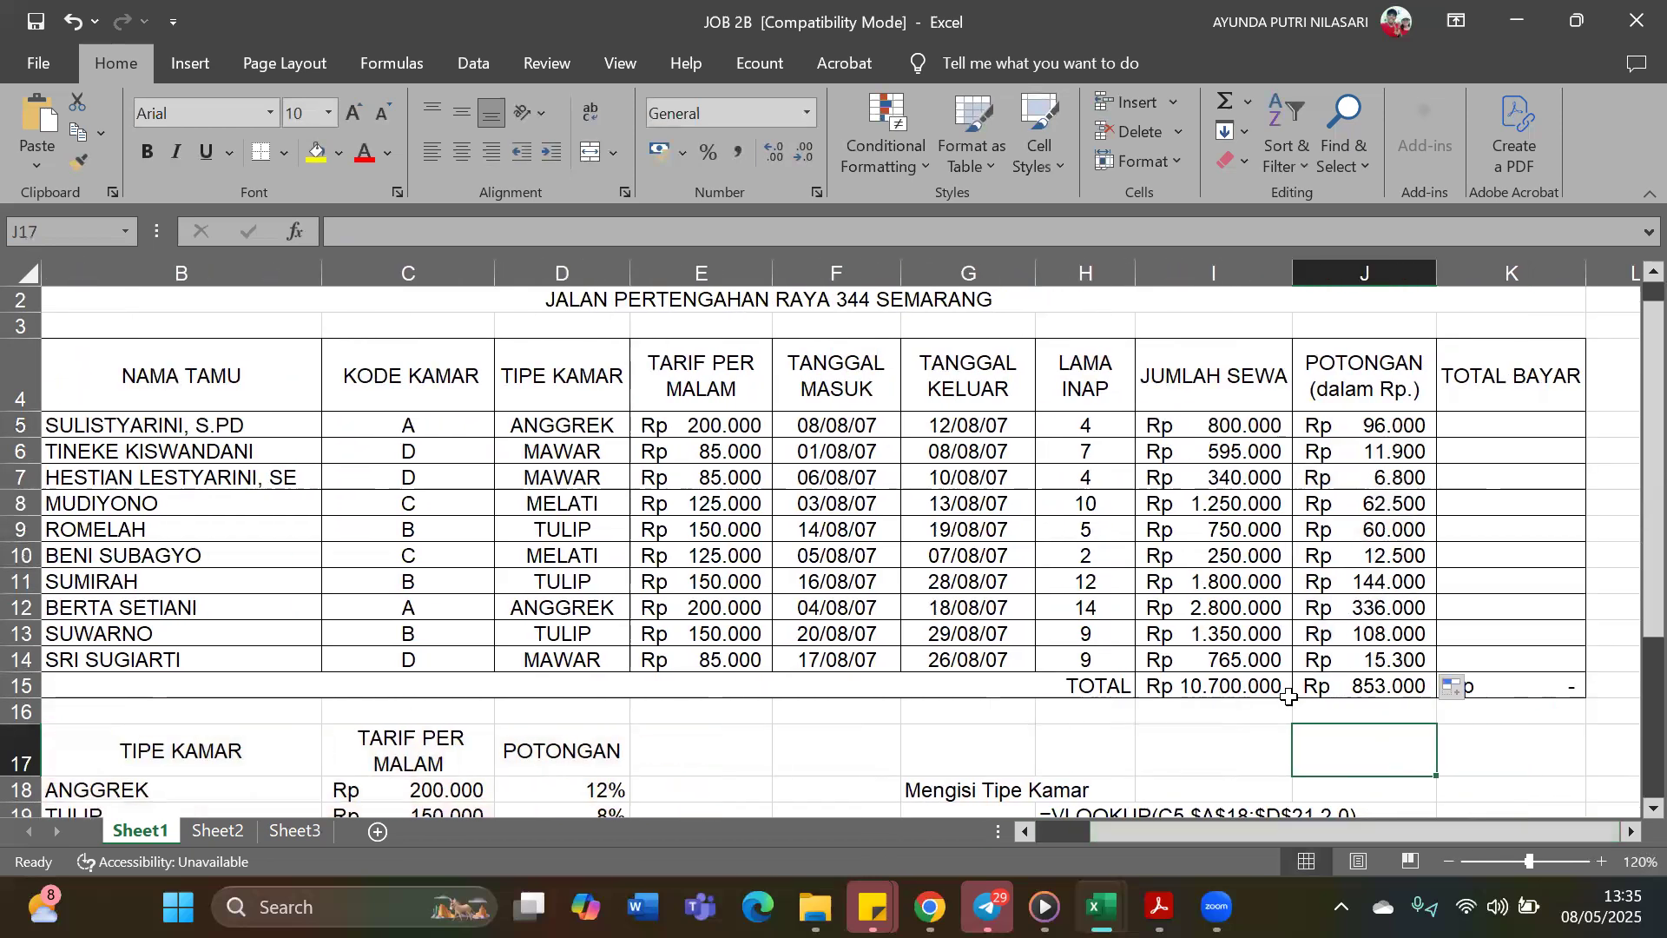
click(1244, 686)
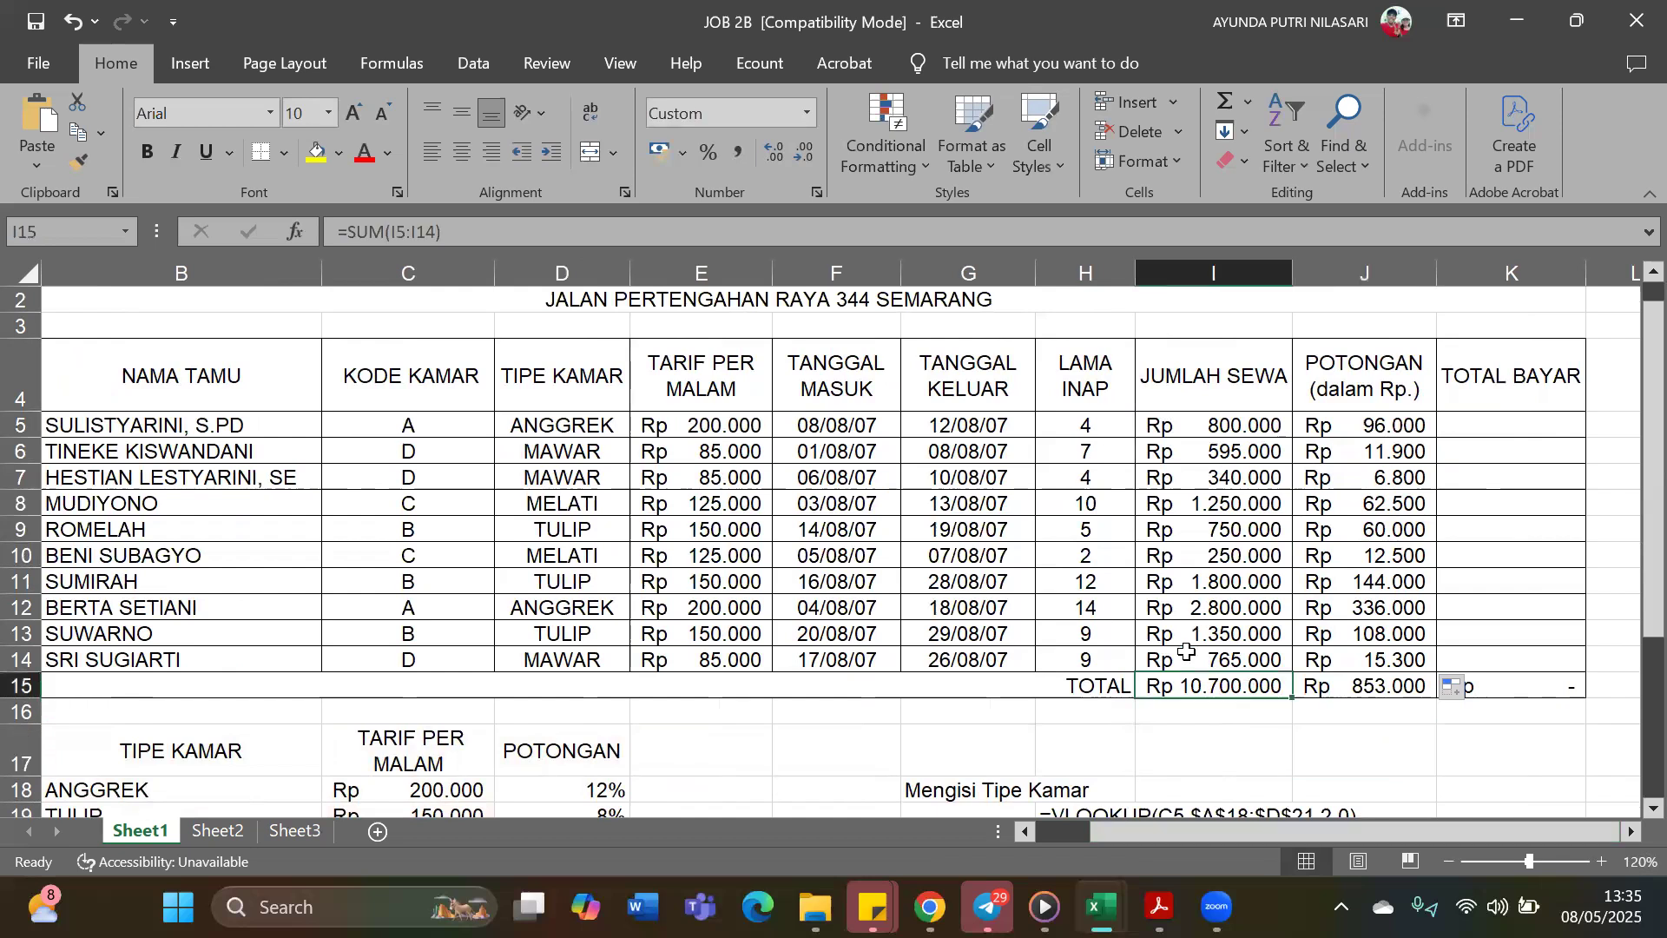
click(486, 232)
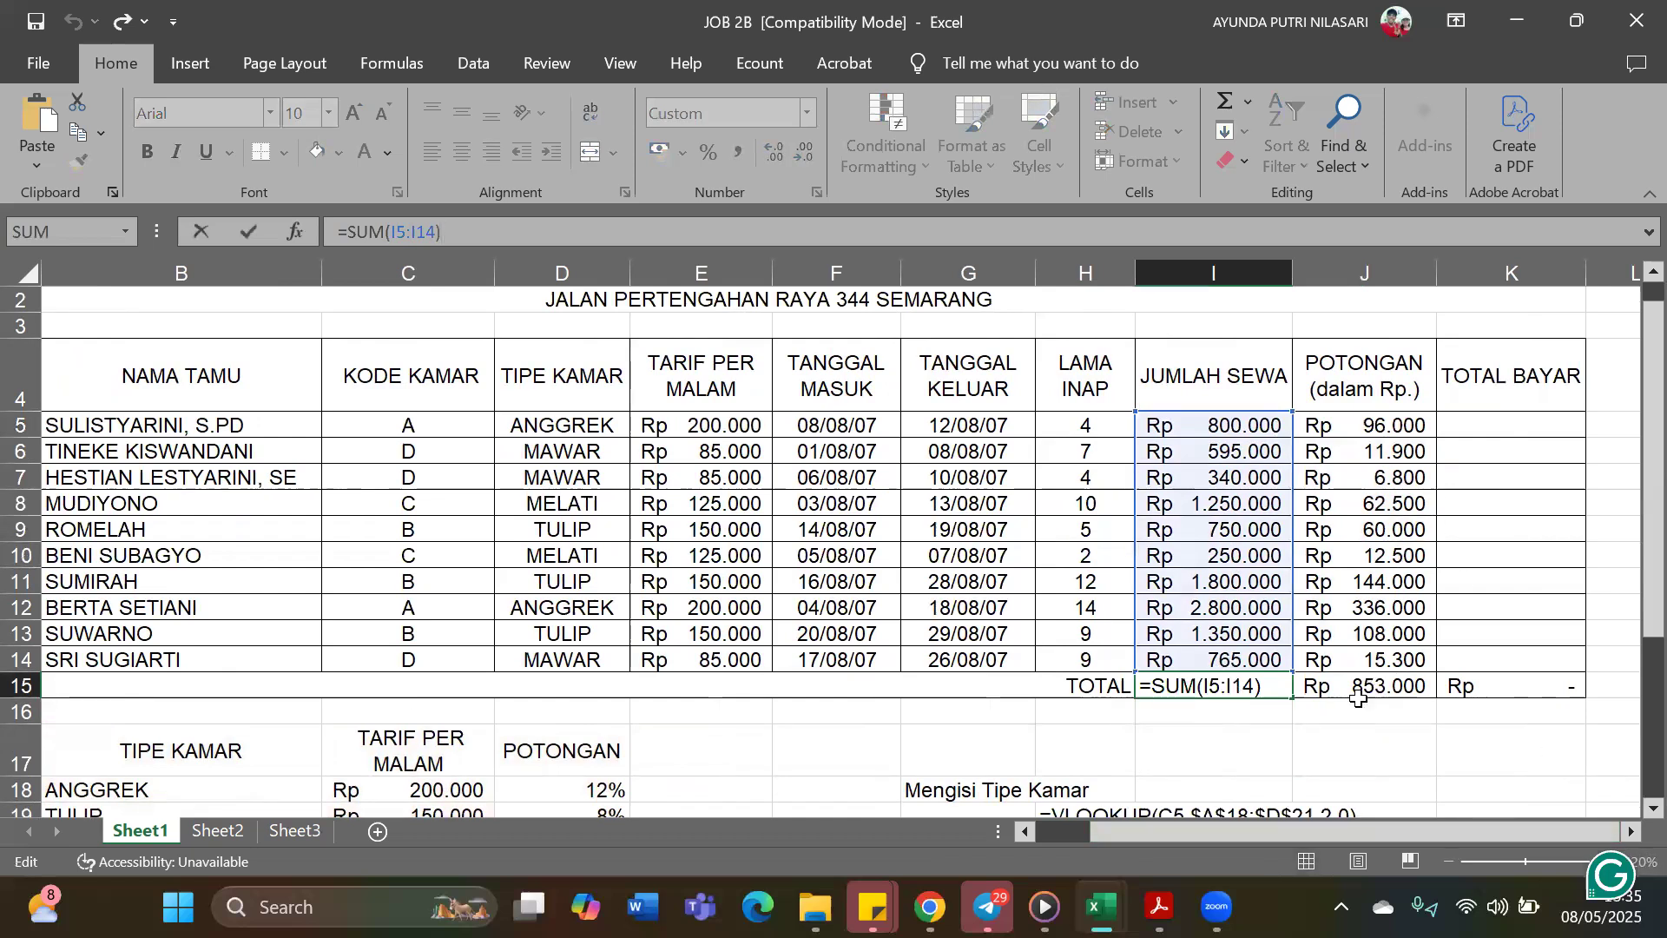
click(1291, 698)
drag(1285, 692, 1574, 686)
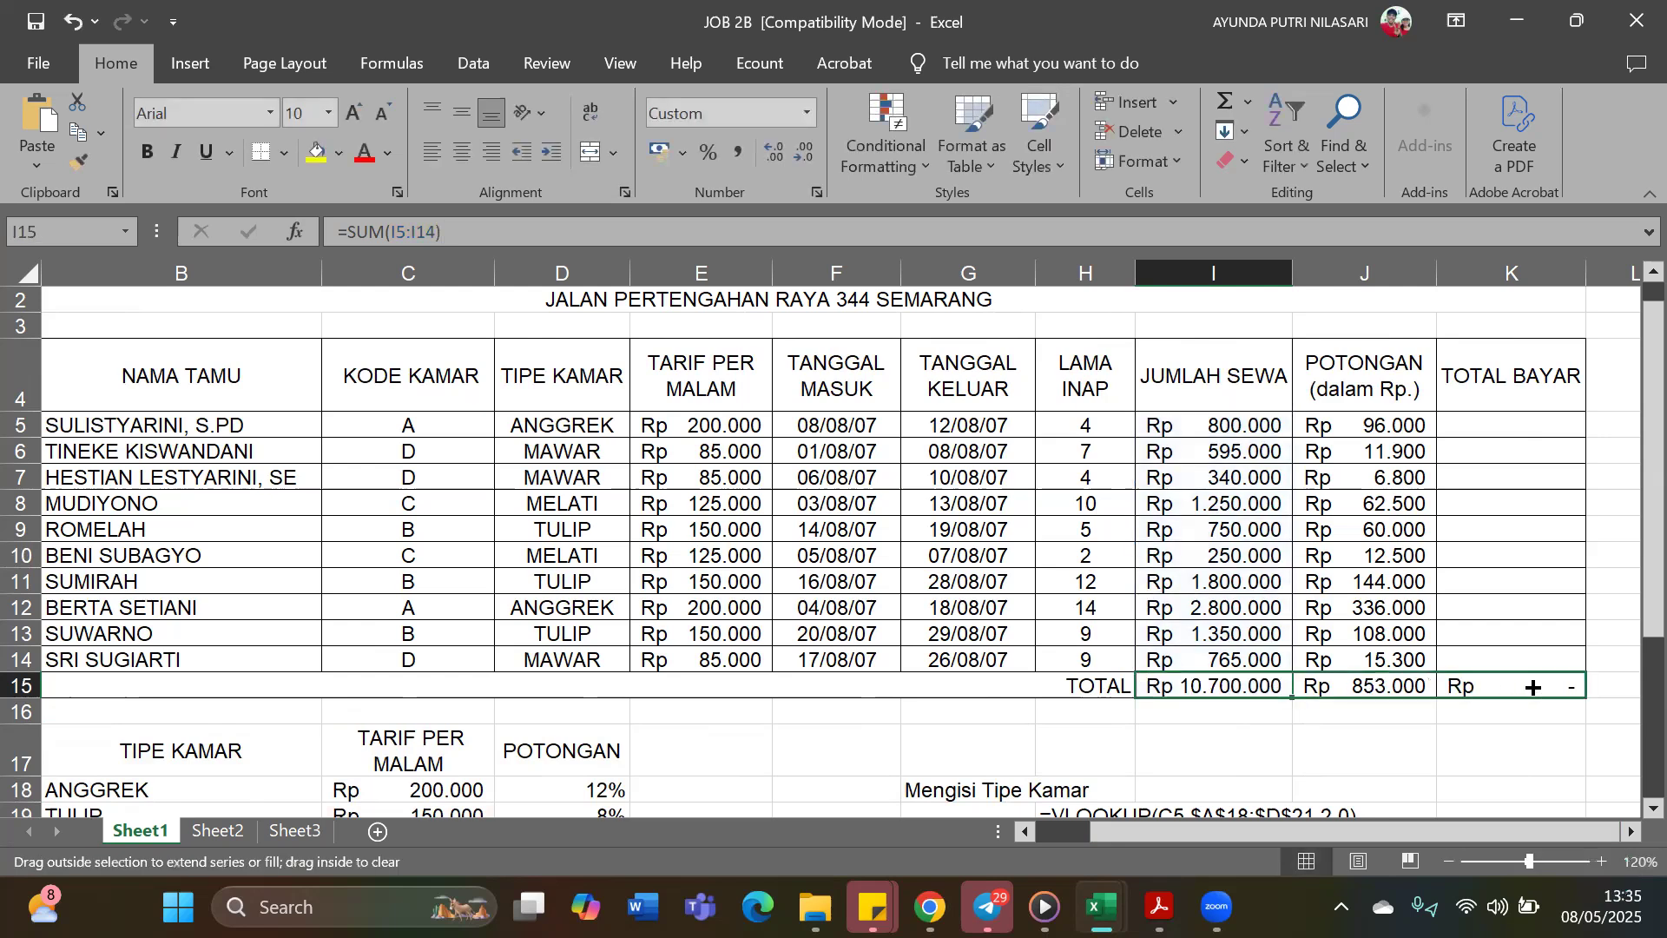
click(1542, 760)
Enter the Total Bayar formula =I5-J5 in K5, subtracting Potongan from Jumlah Sewa
click(1537, 422)
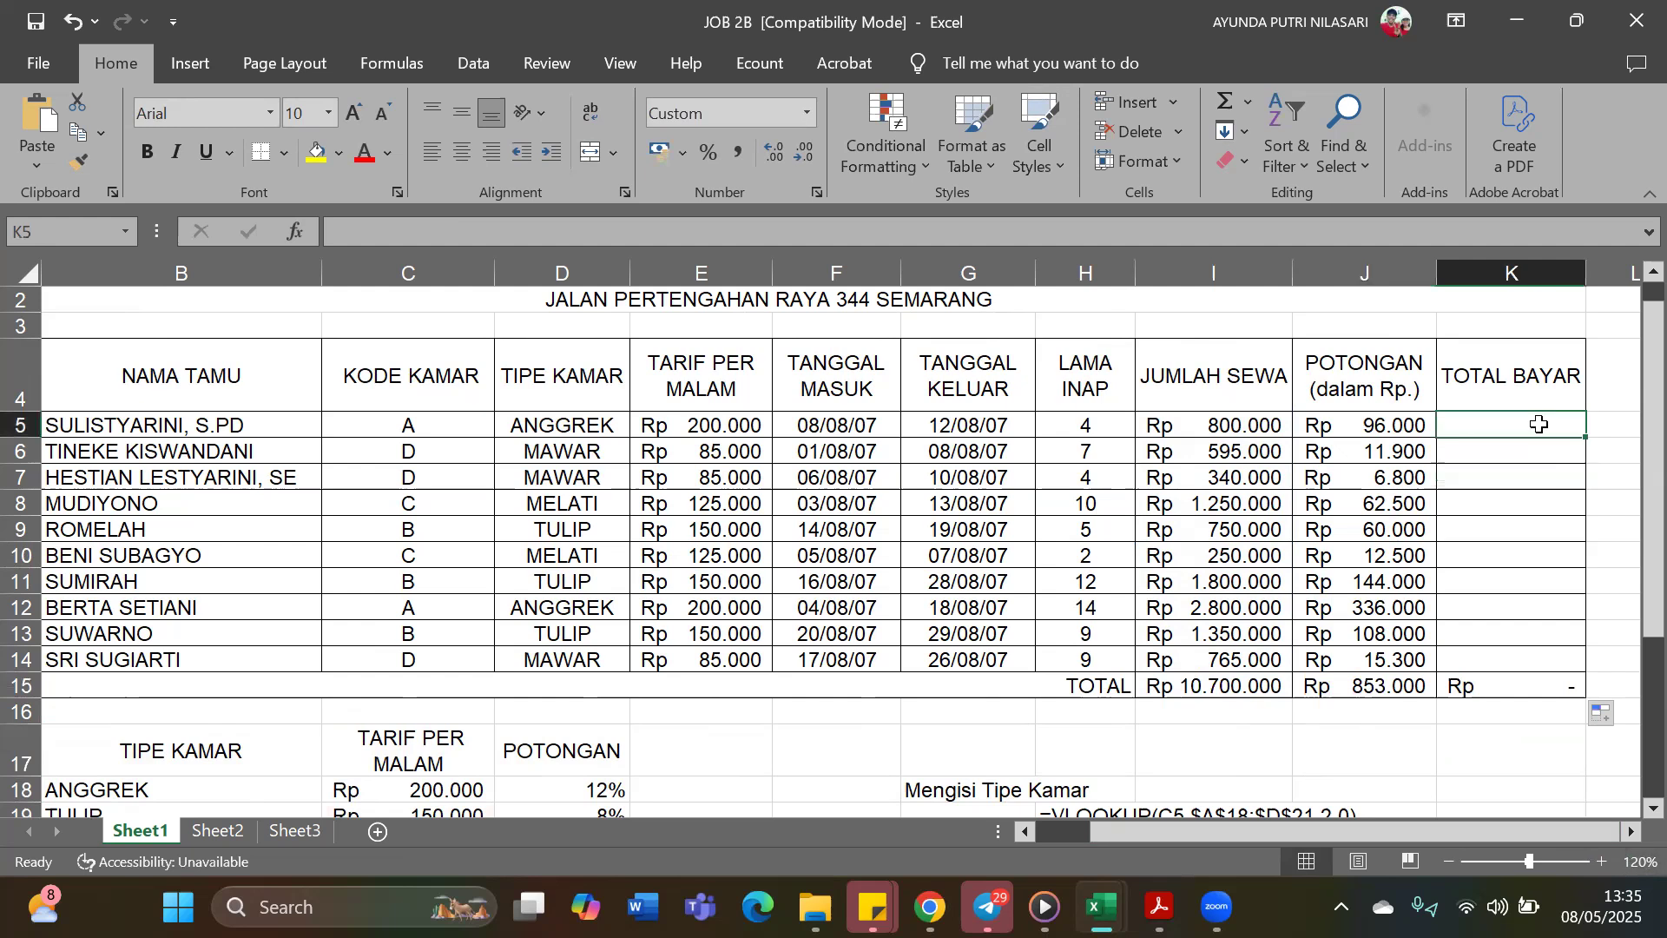
text(=)
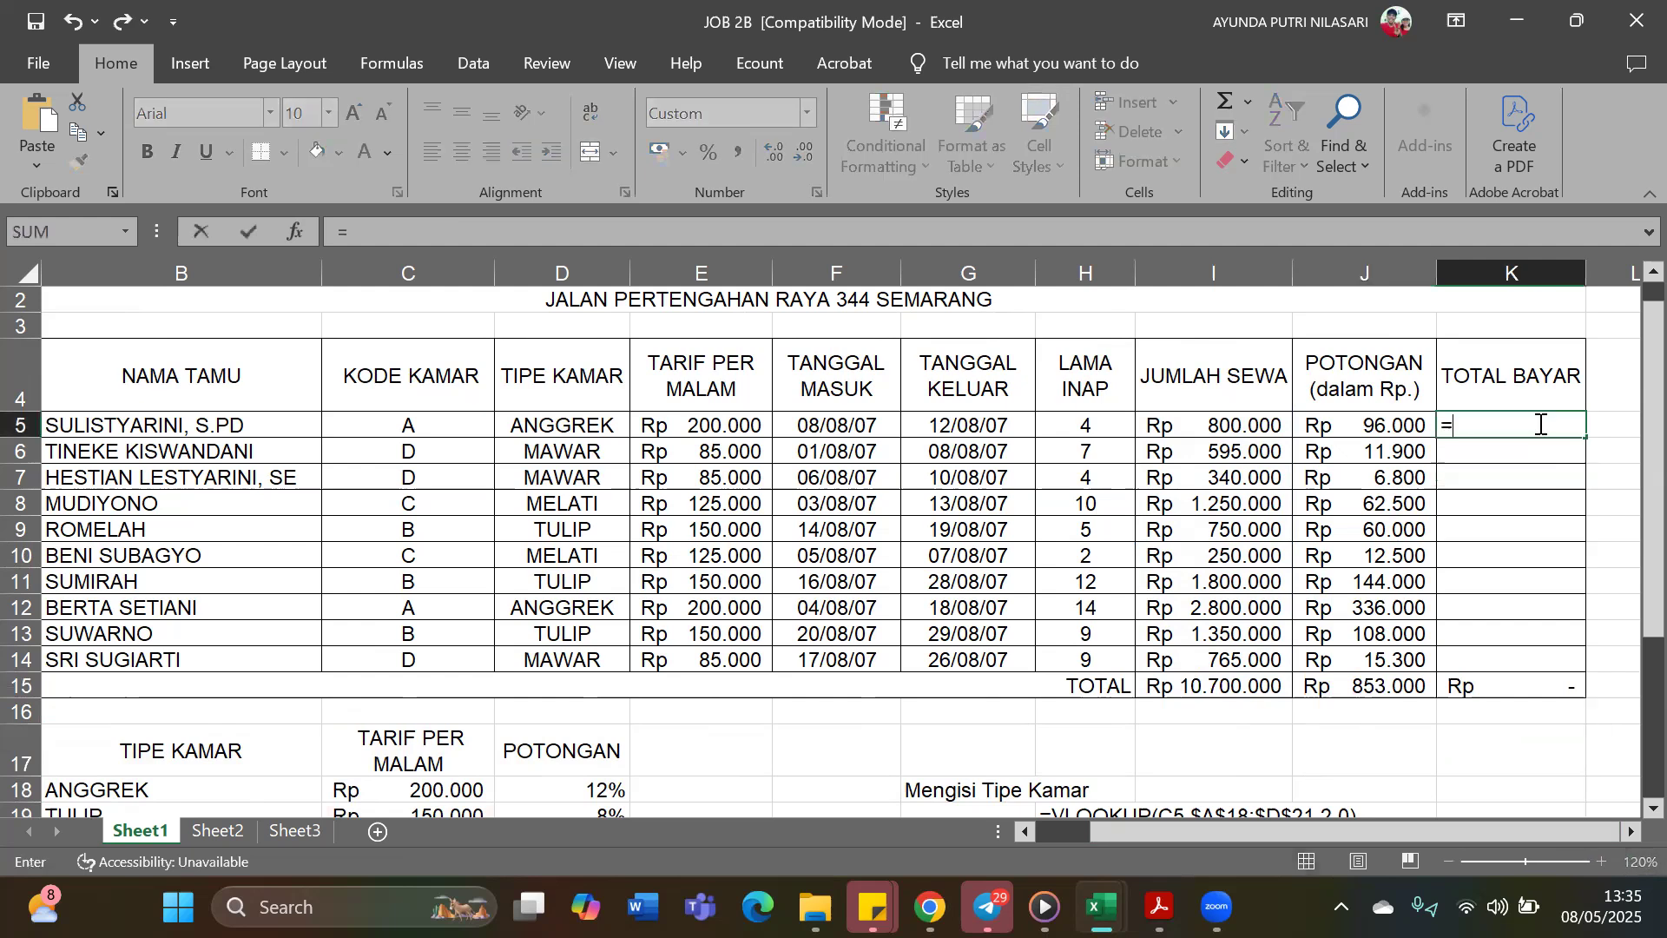
click(1255, 426)
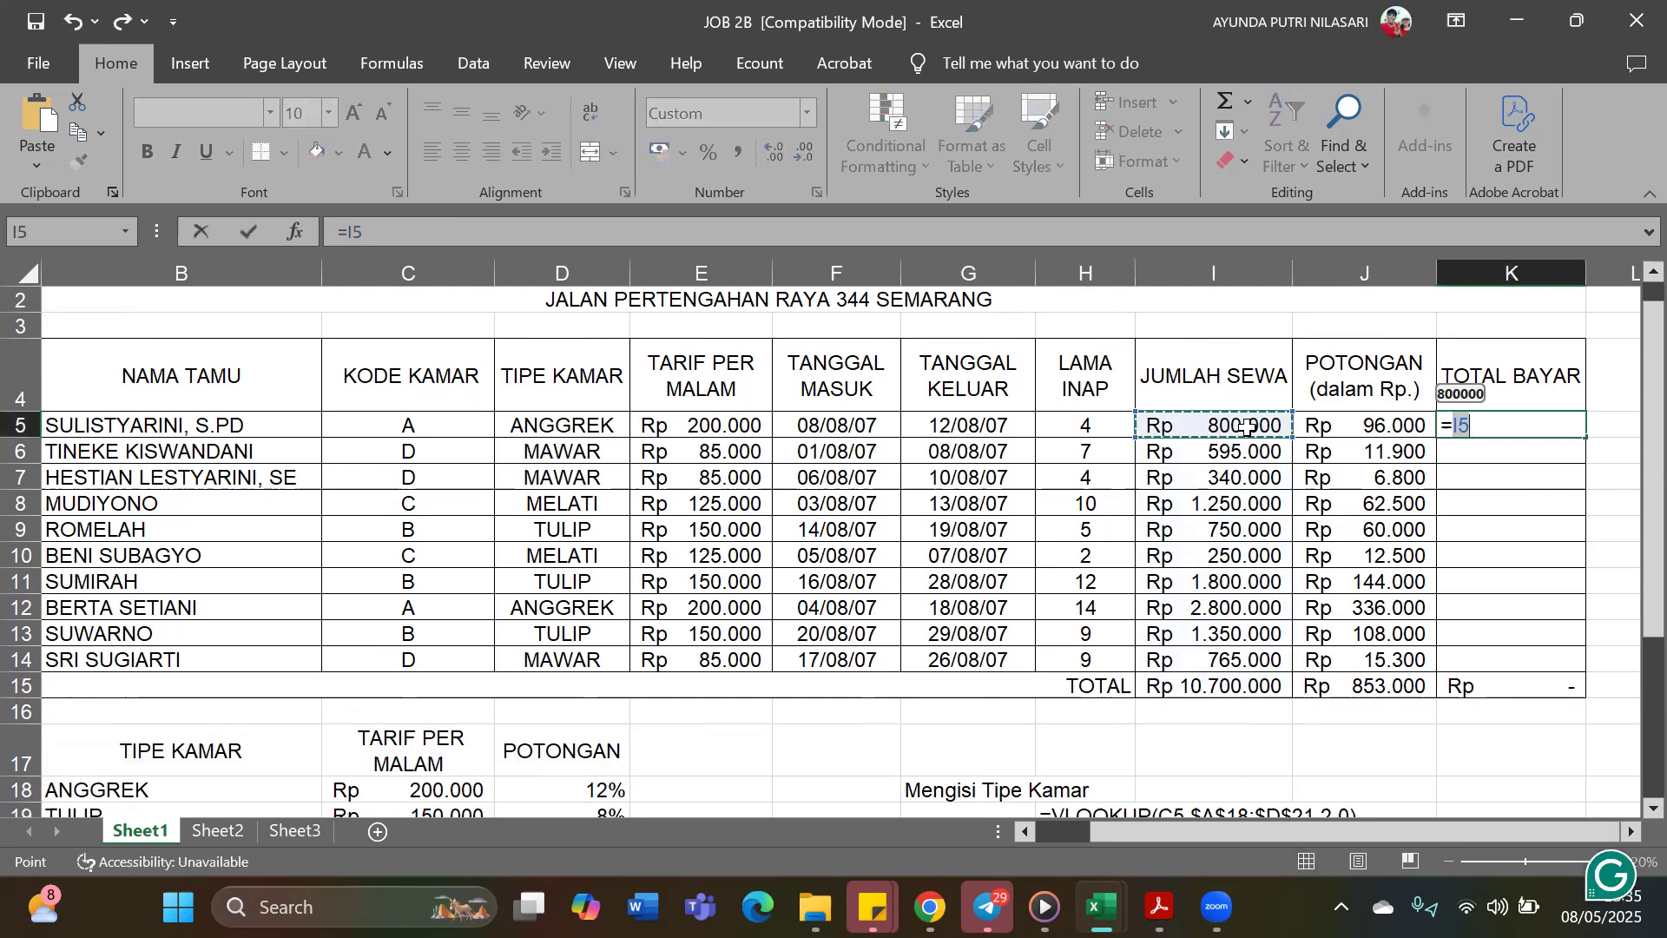
click(1194, 234)
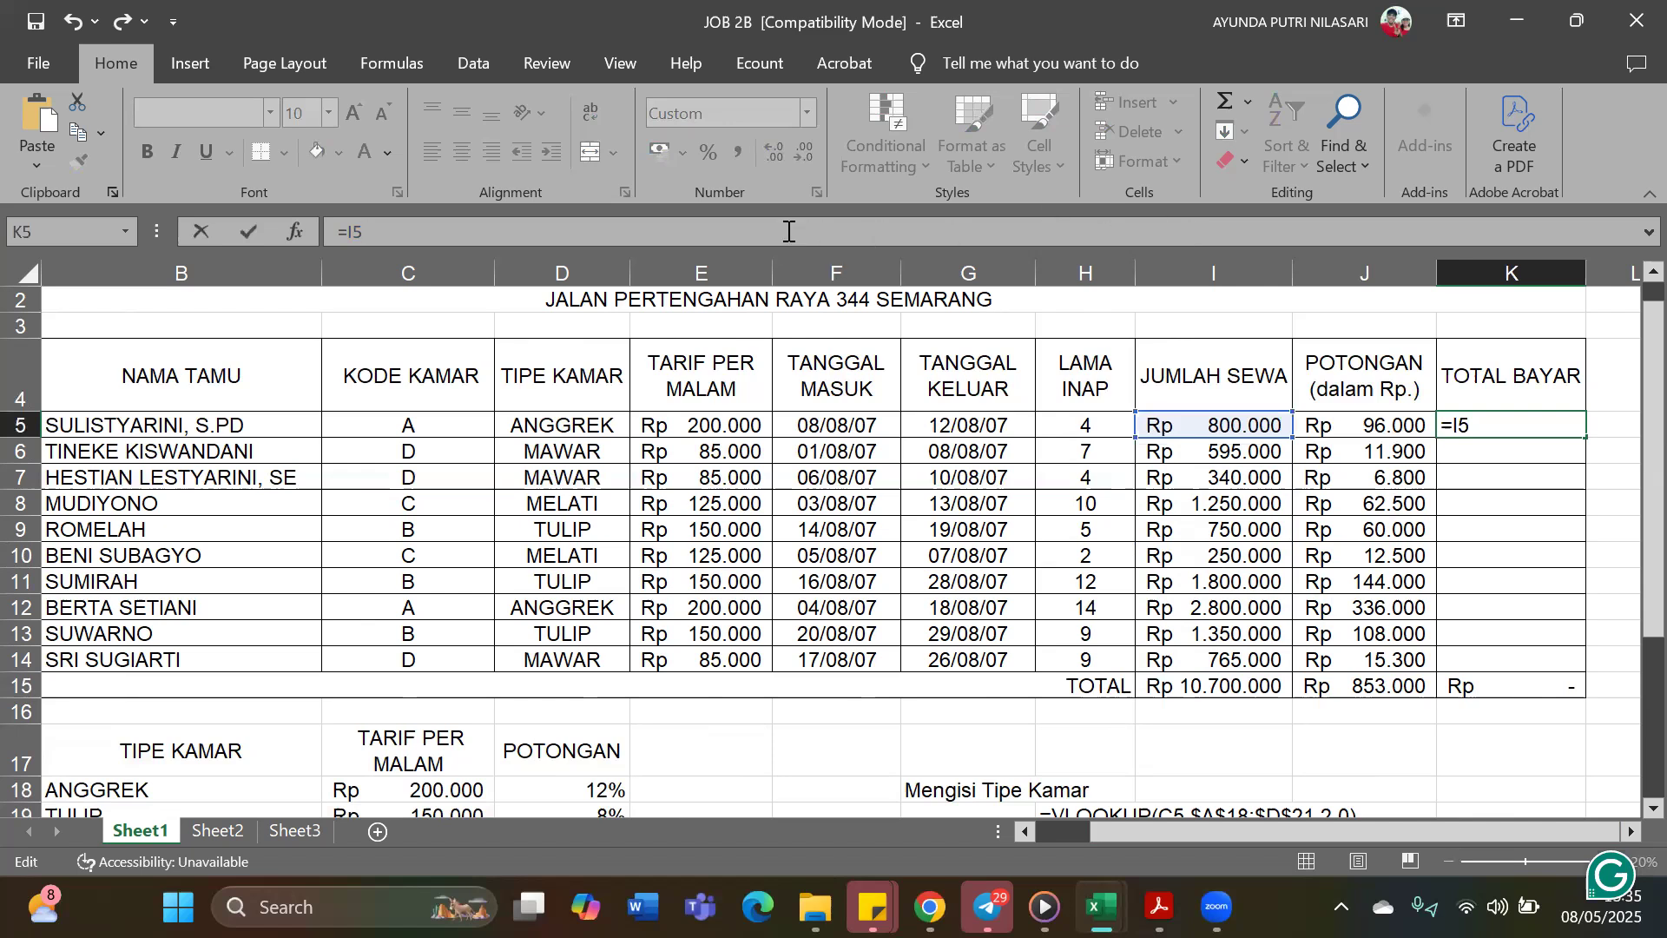
text(-)
click(1337, 434)
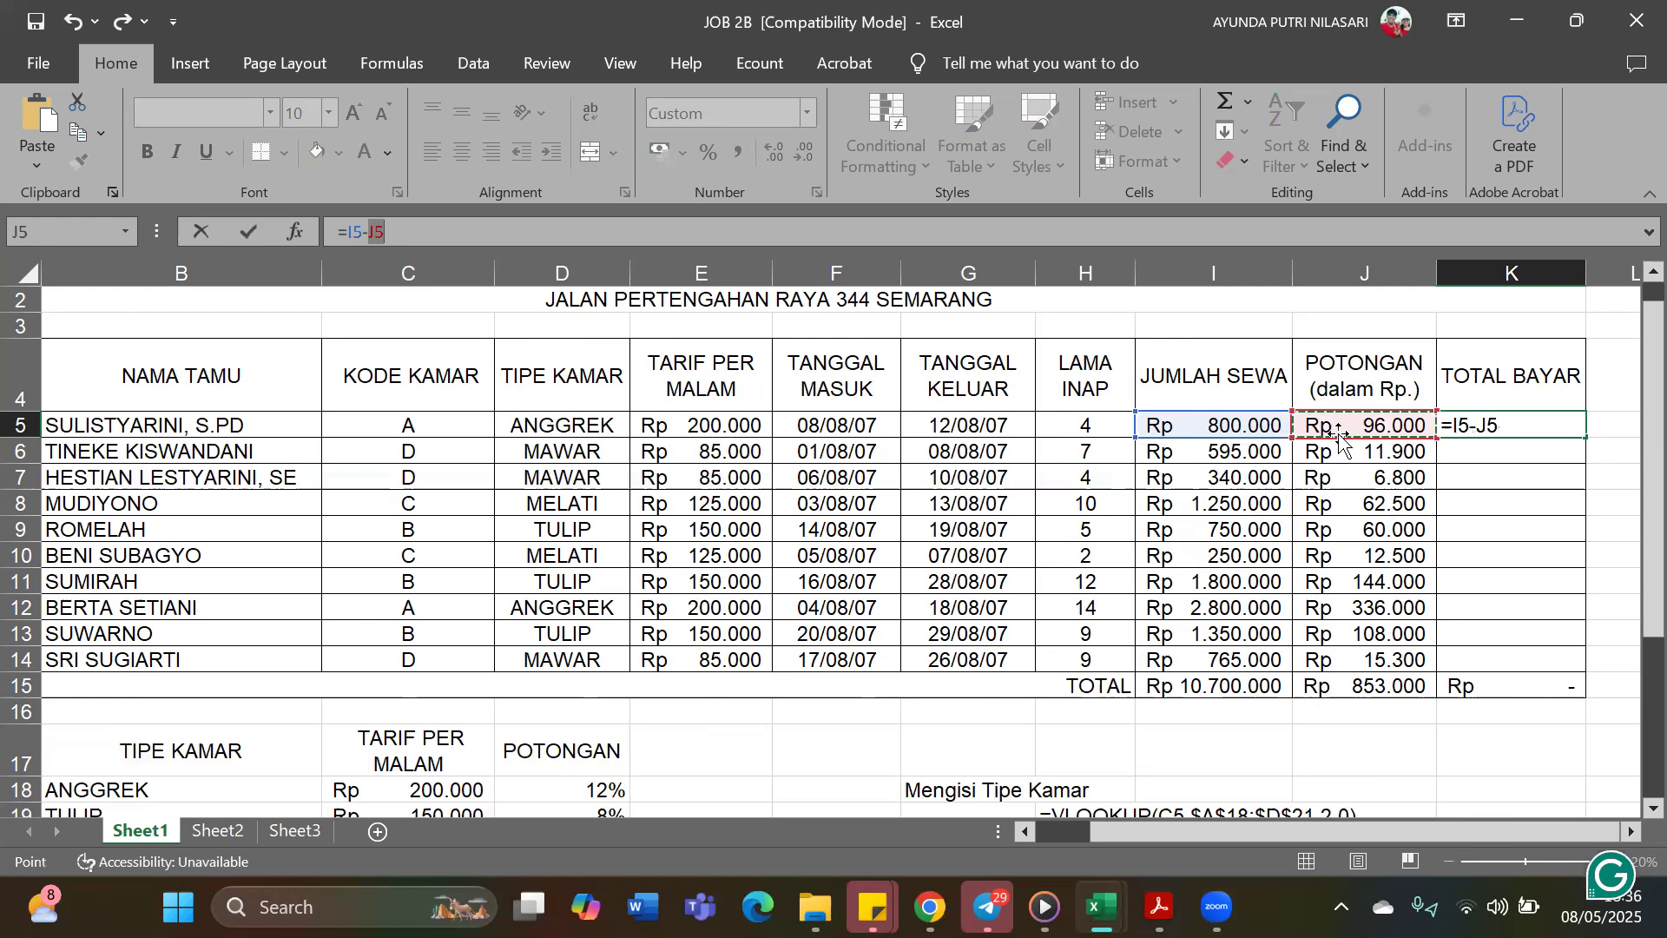
key(Return)
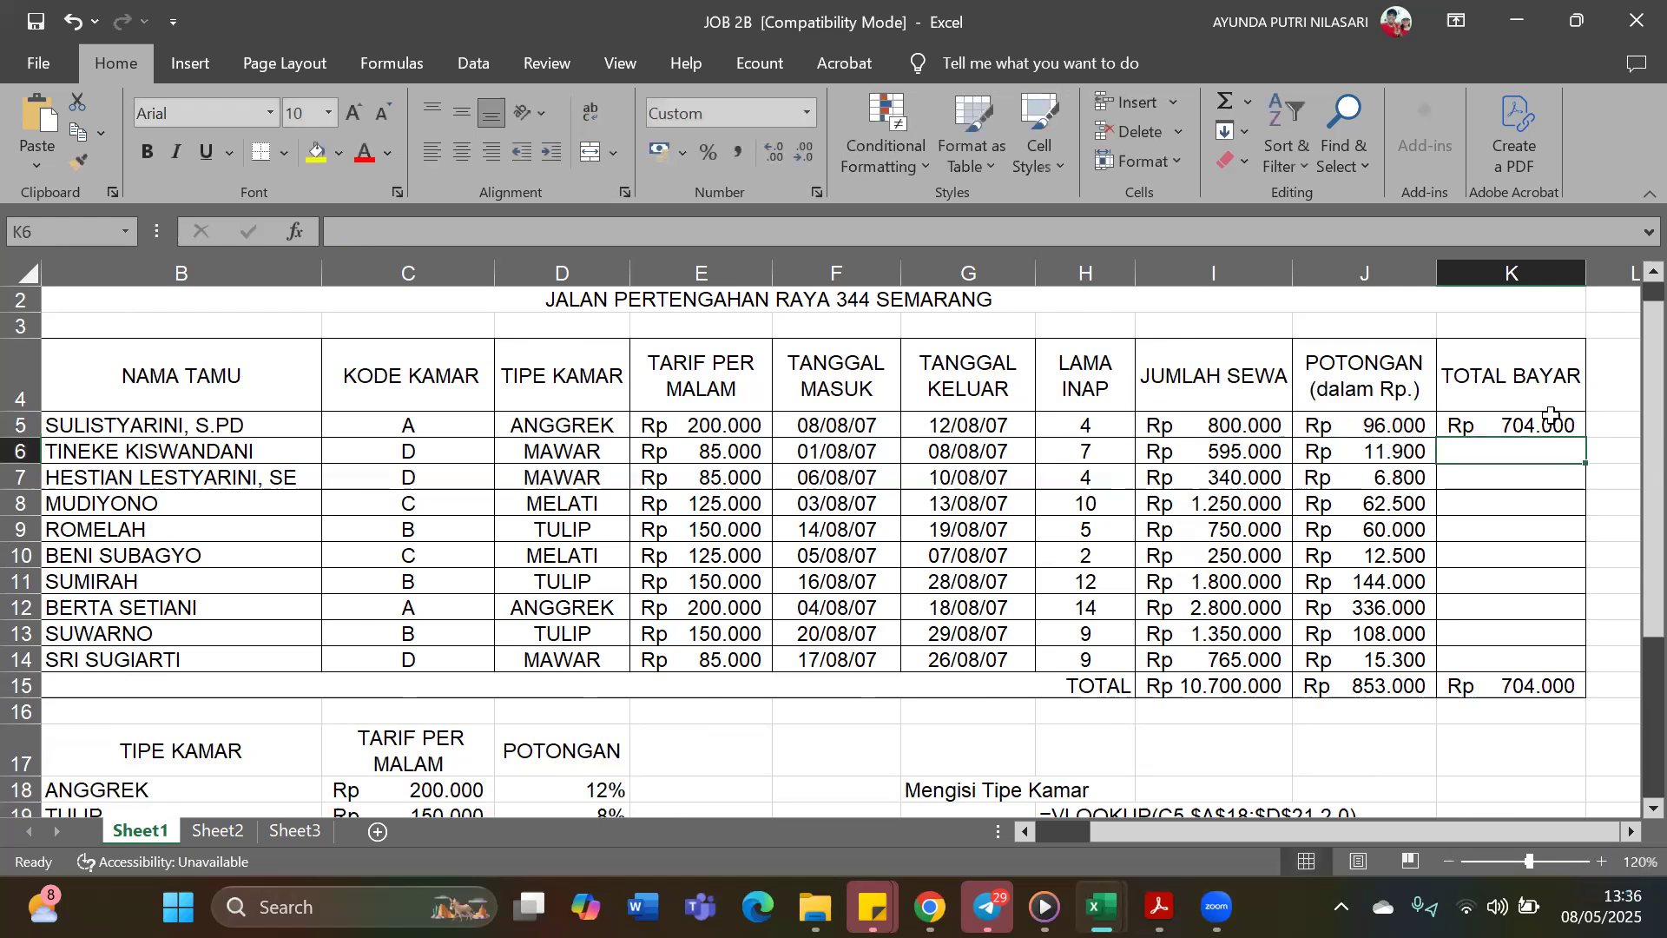
Fill the Total Bayar formula from K5 down to K14
click(1506, 425)
drag(1585, 436, 1578, 671)
click(1391, 758)
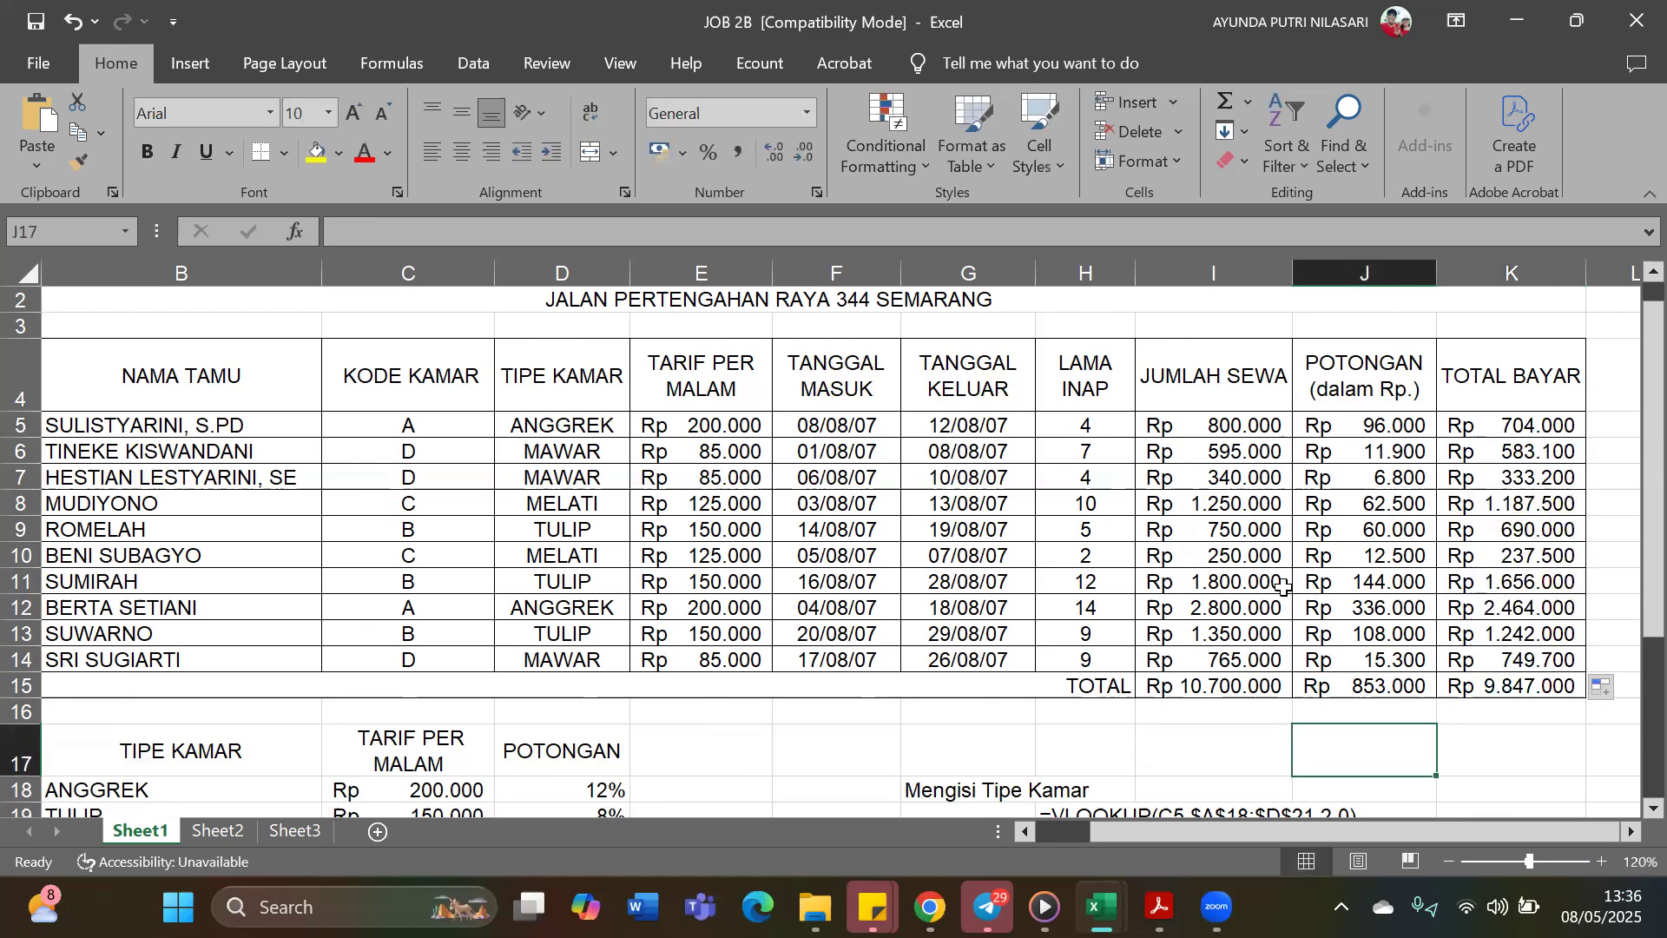
Examine E5's Tarif per Malam VLOOKUP formula alongside the room rate lookup table and its column numbers
scroll(1195, 628, up, 1)
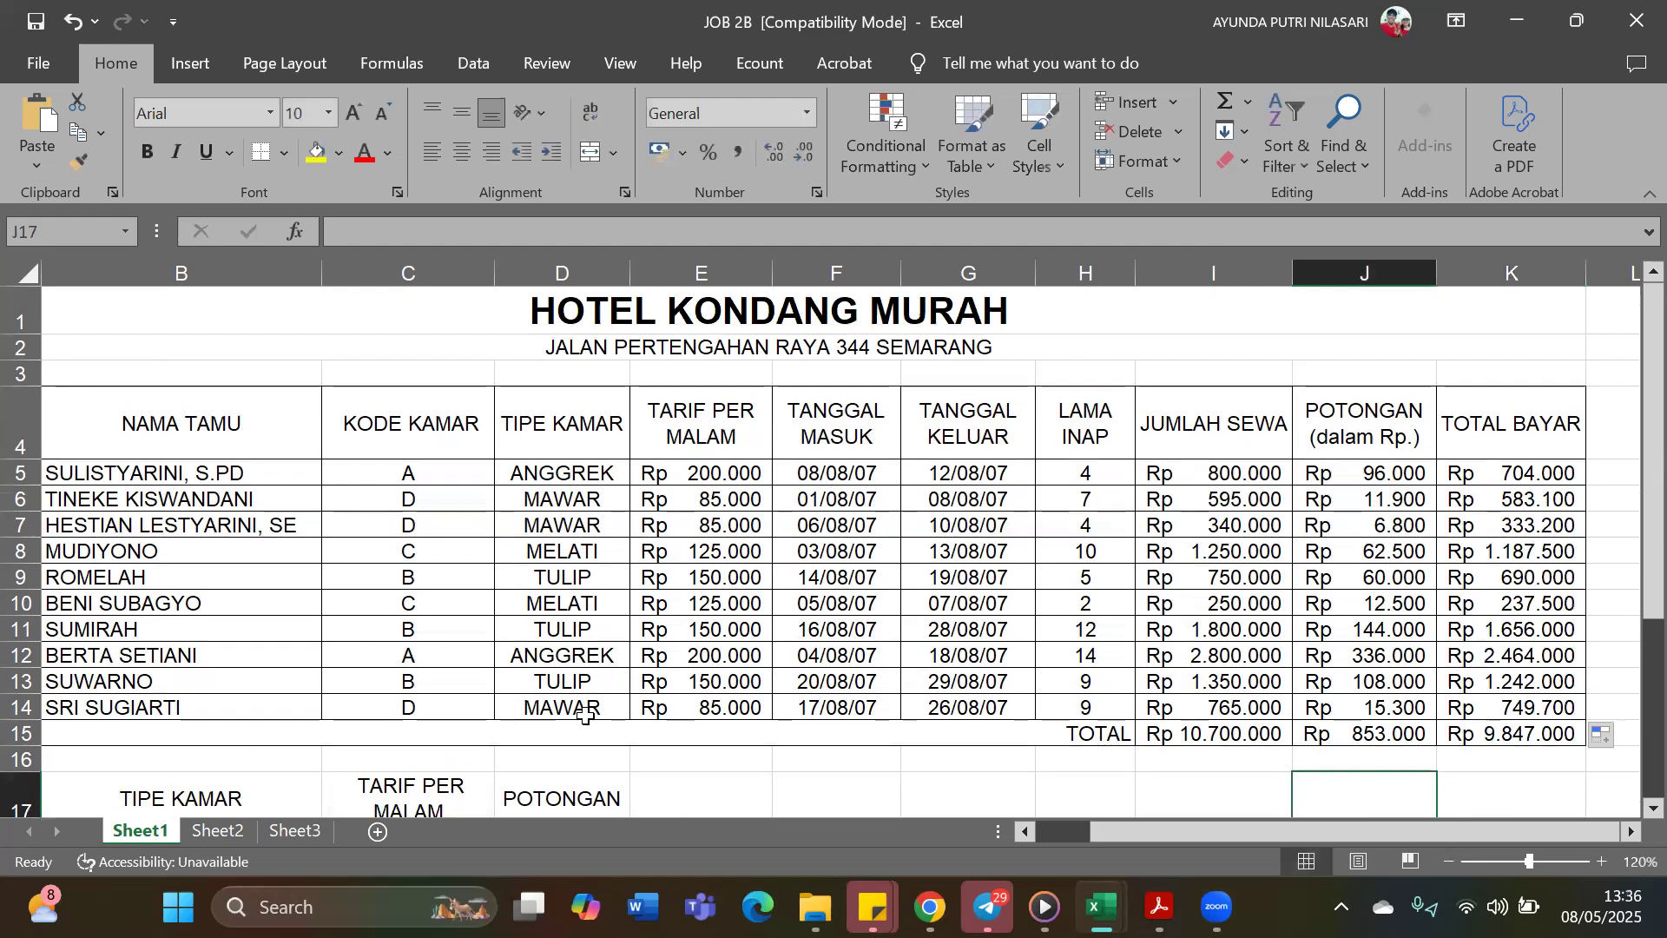
click(750, 474)
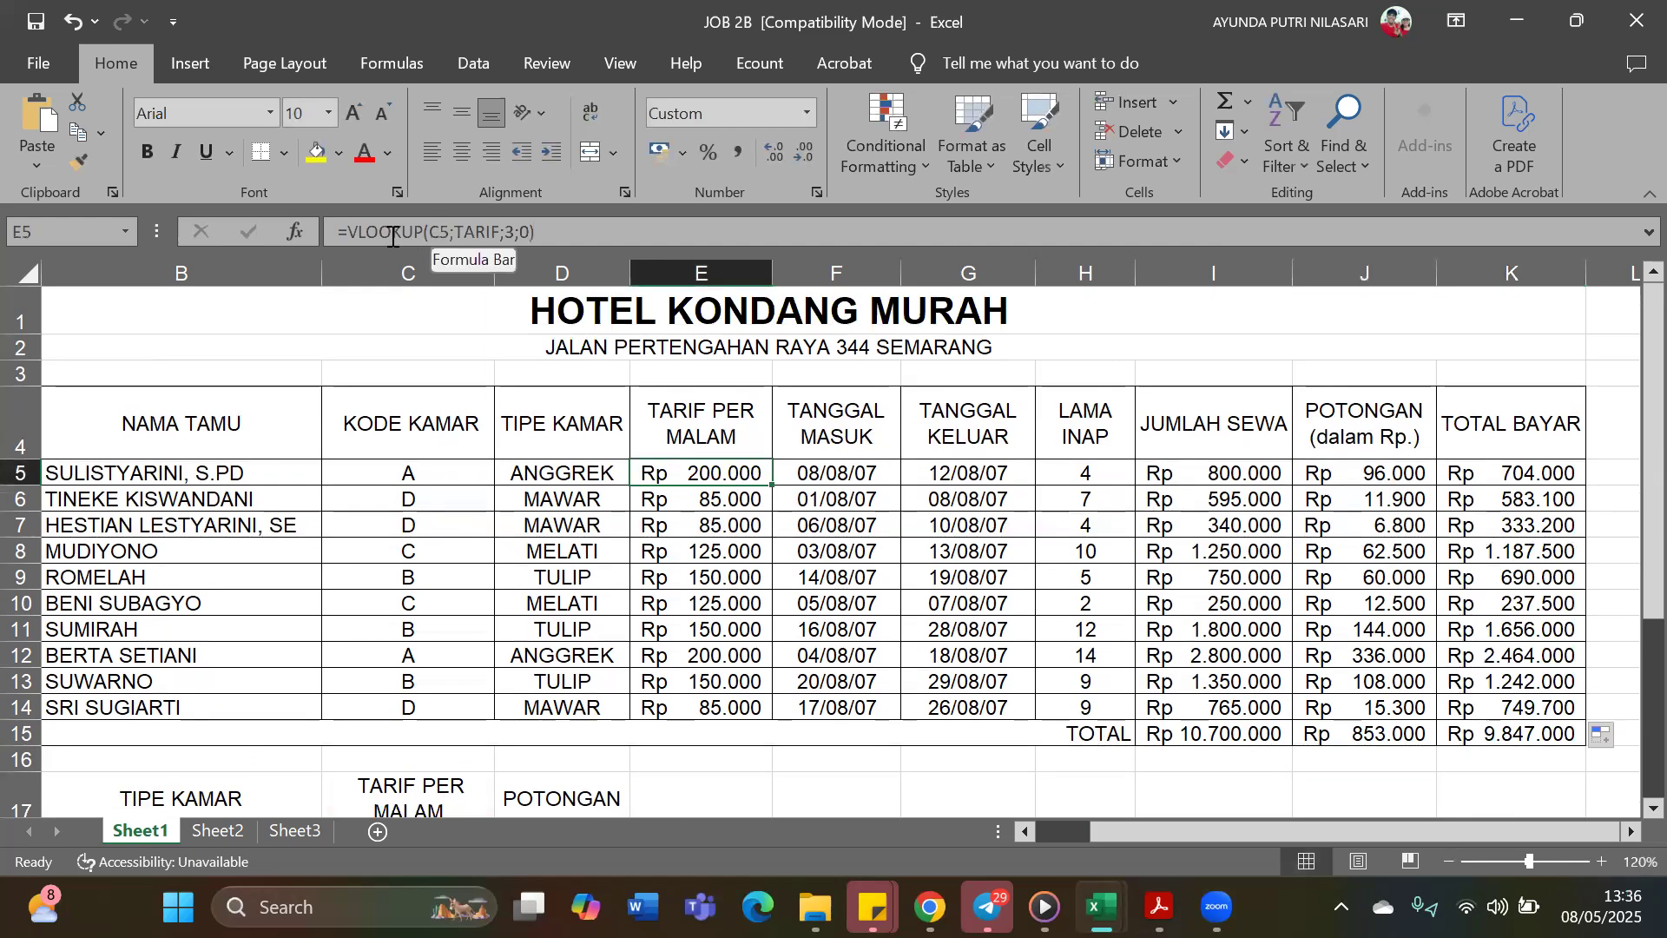
scroll(356, 729, down, 1)
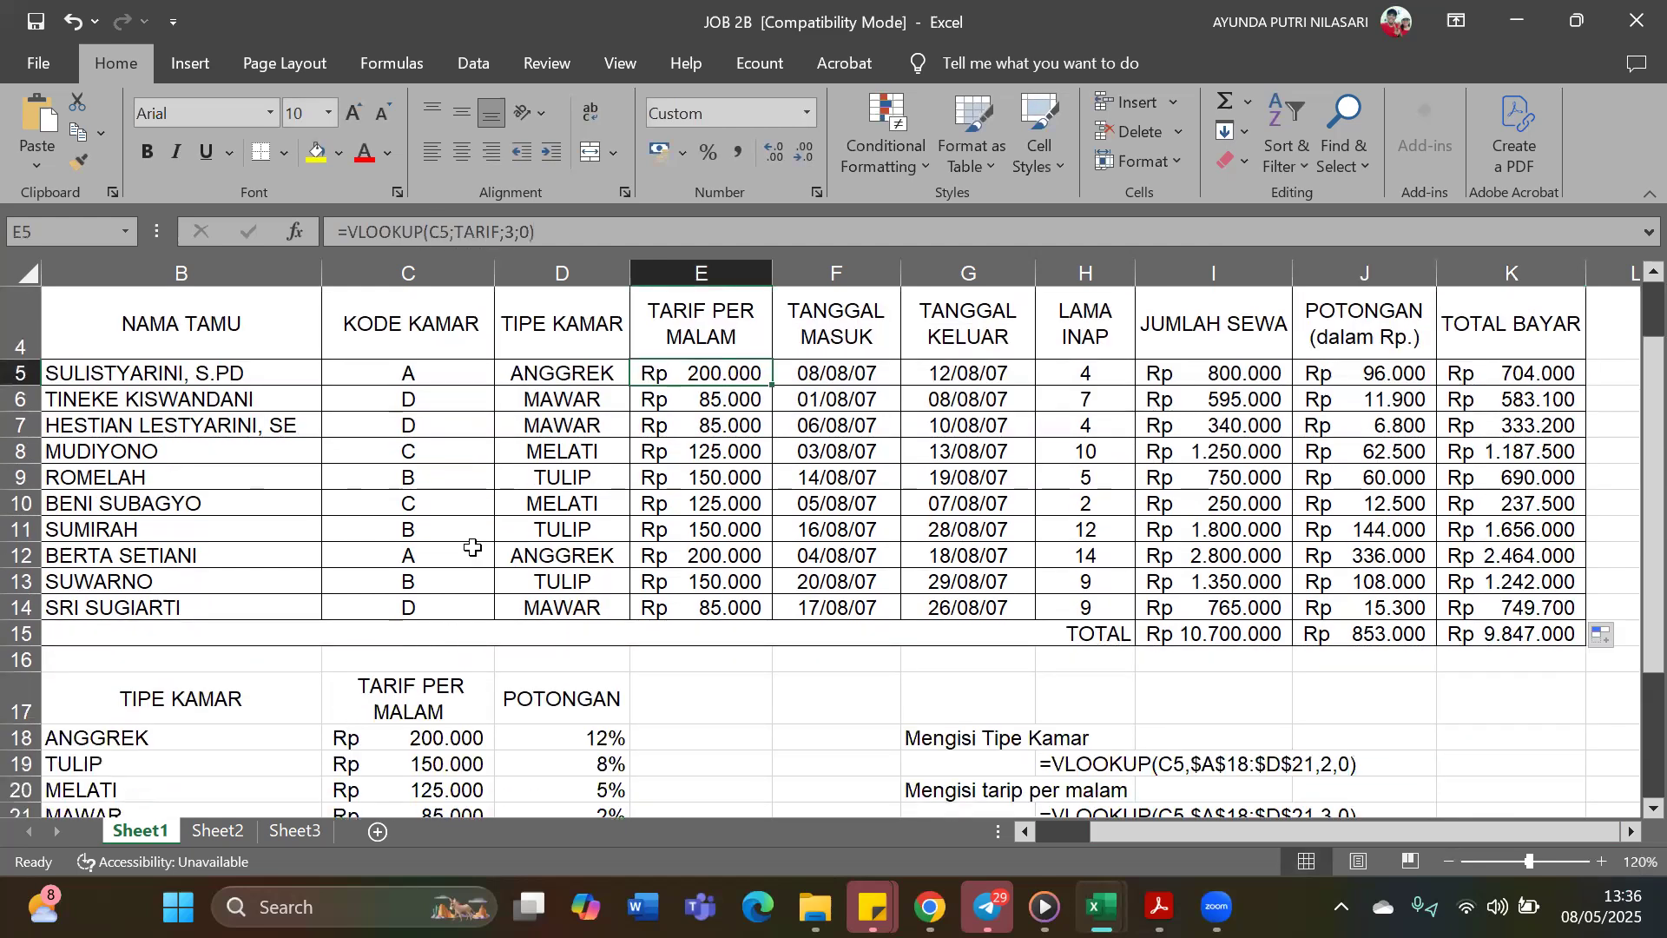
scroll(472, 547, up, 1)
scroll(512, 486, down, 2)
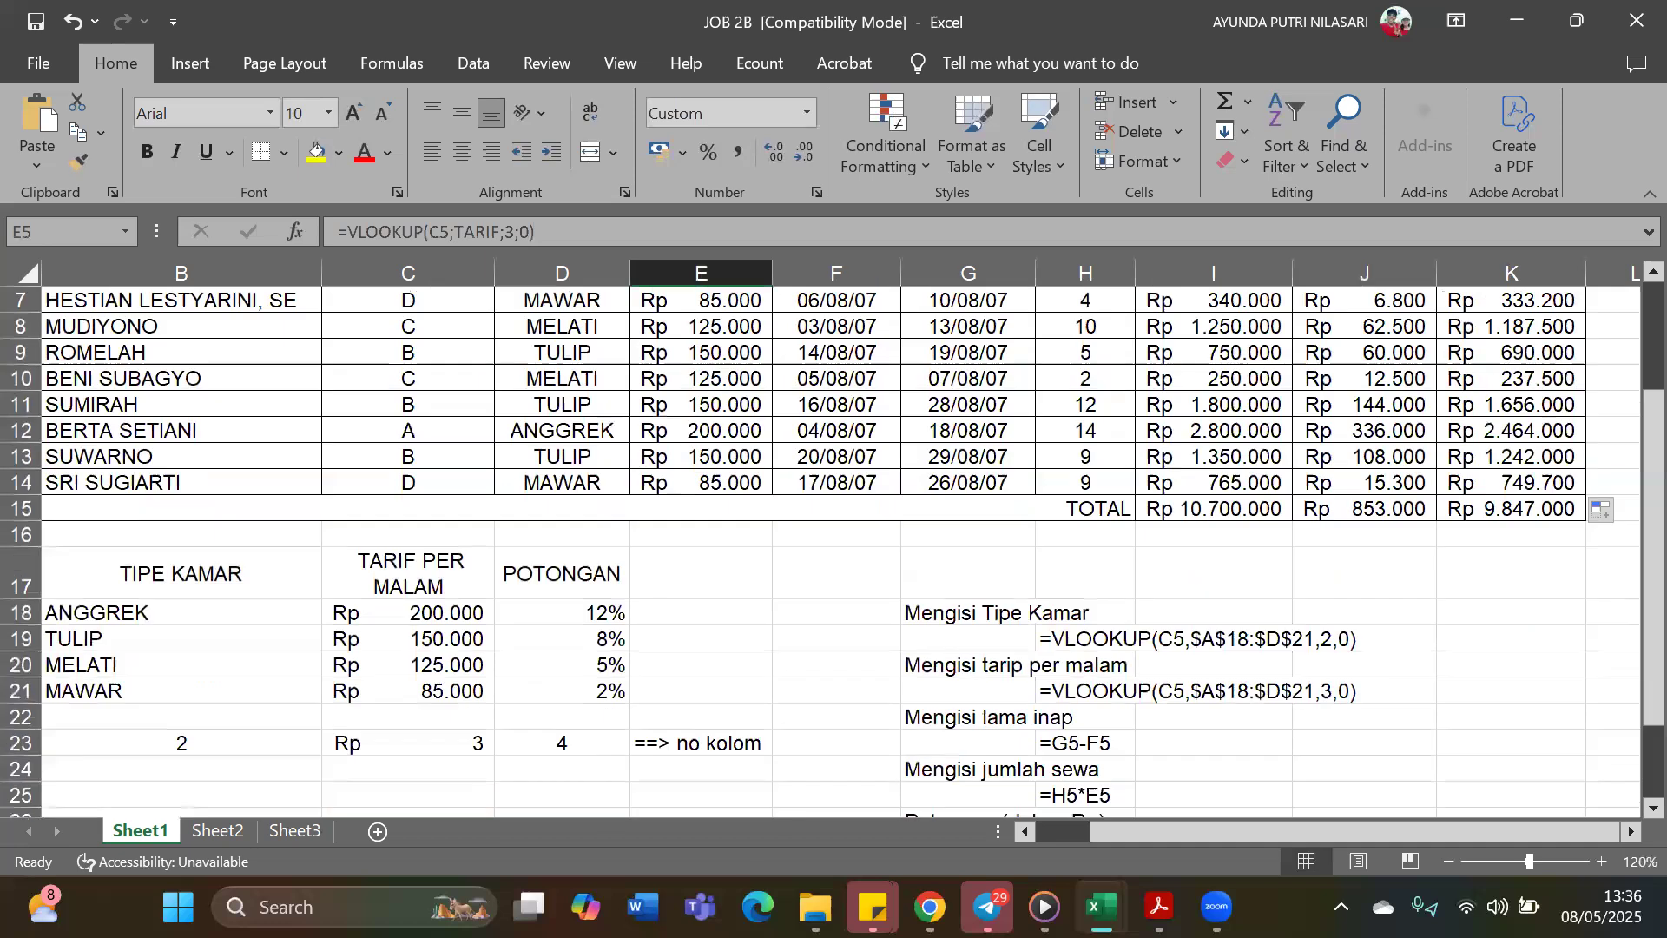
drag(1127, 837, 1083, 832)
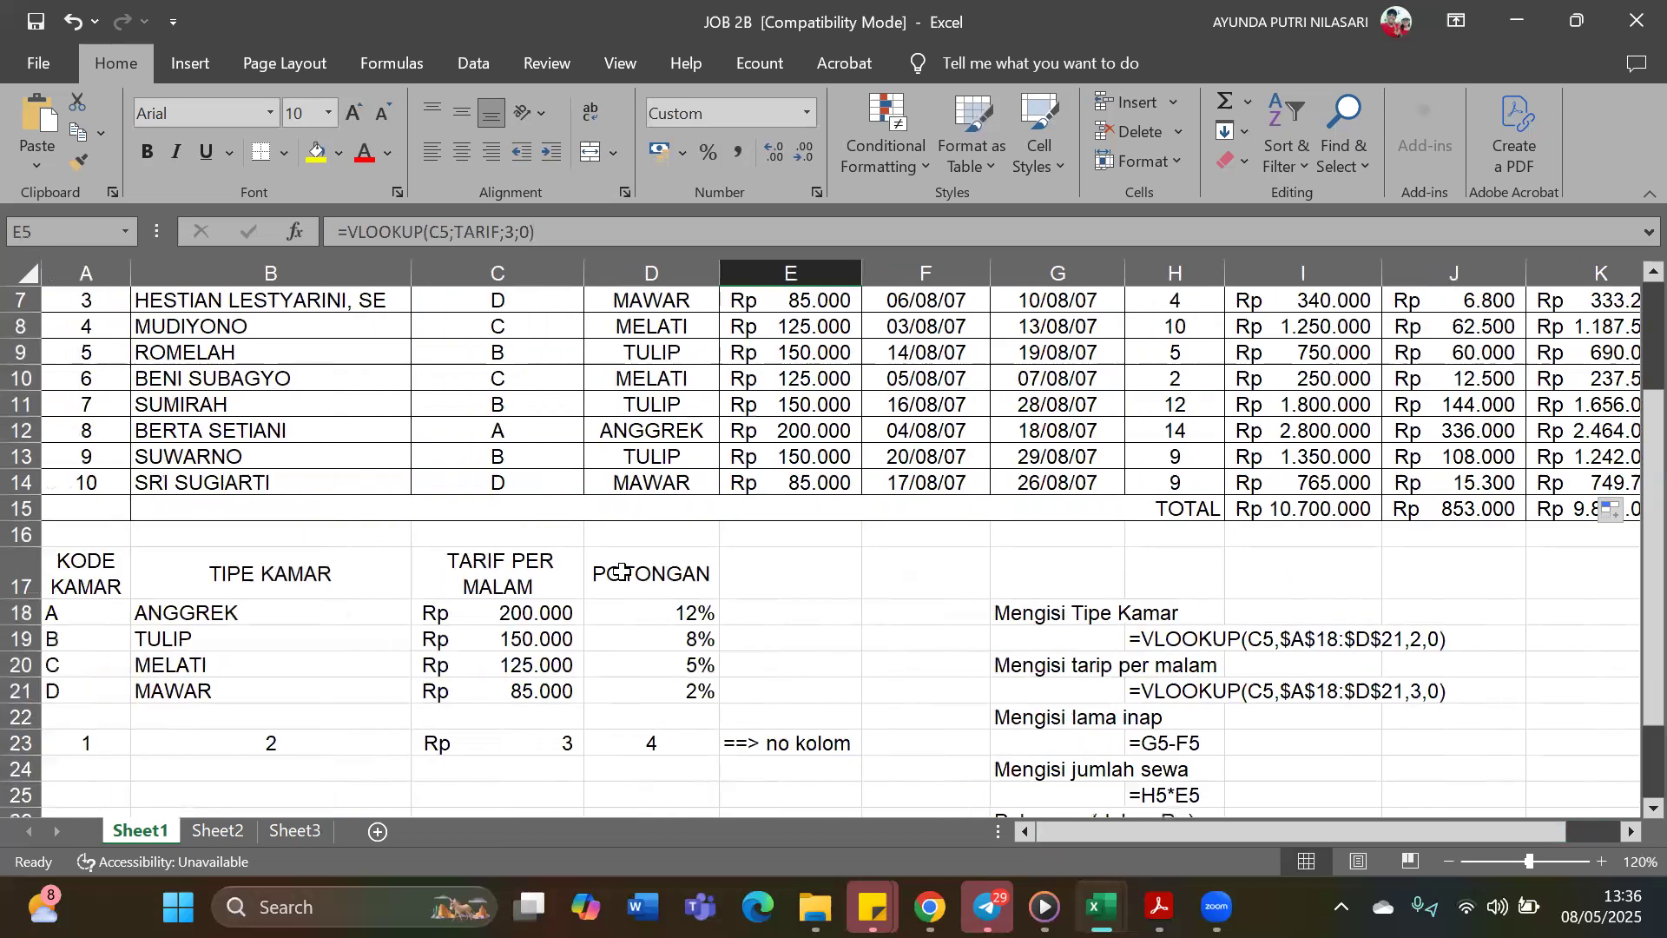
scroll(354, 627, up, 1)
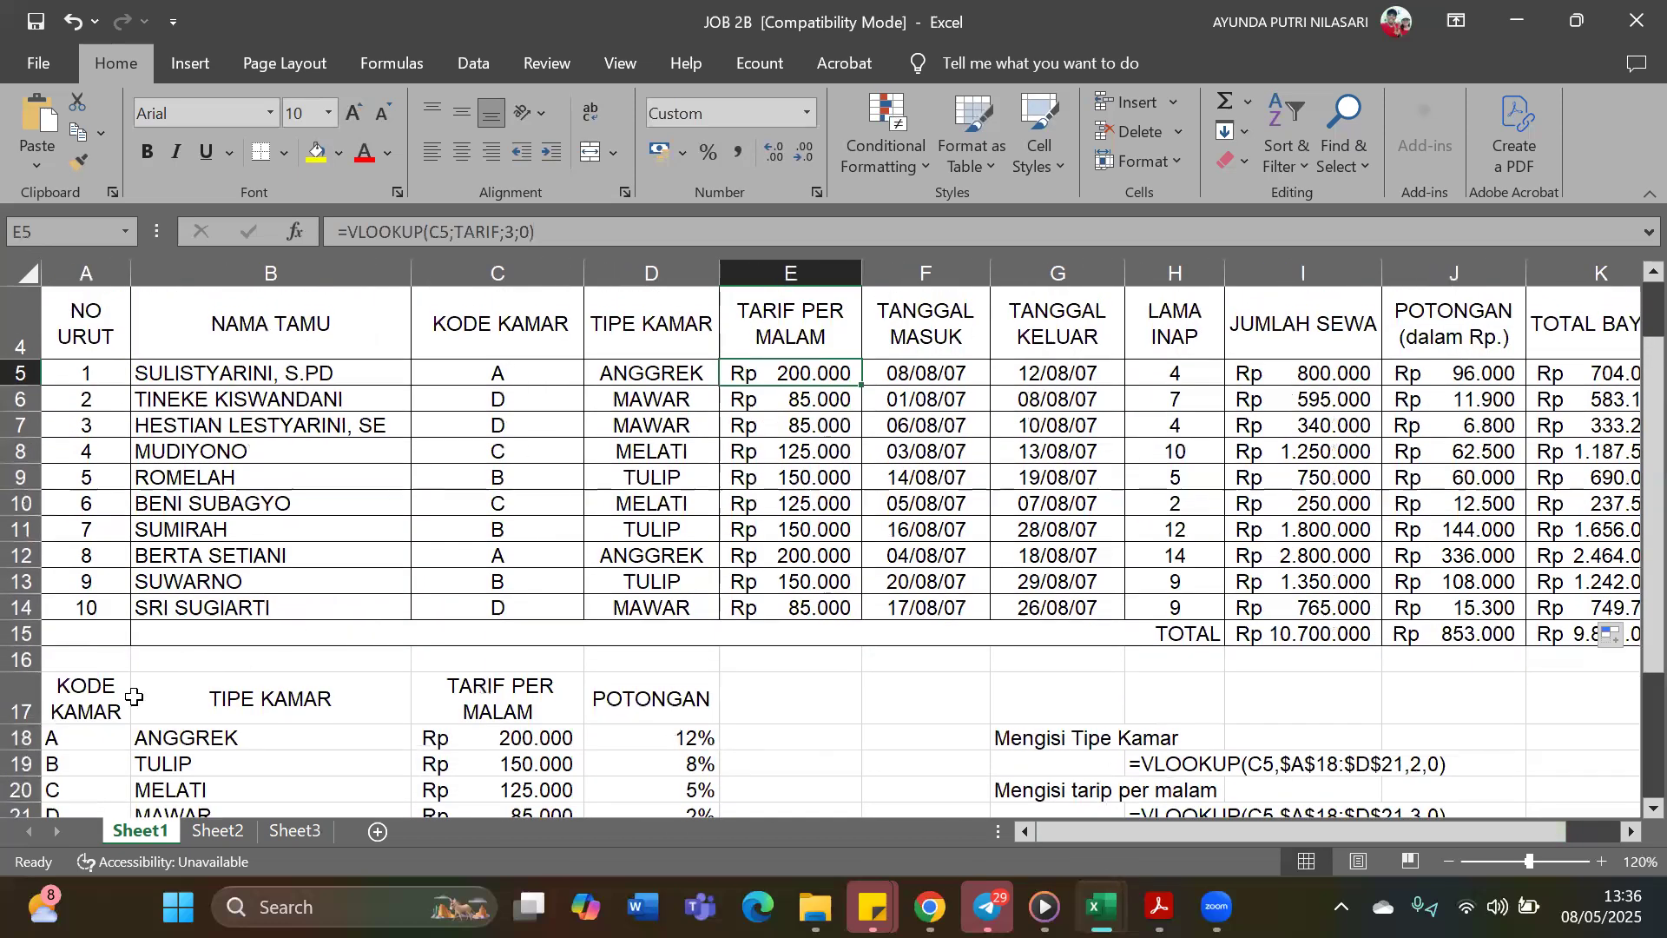
scroll(90, 690, down, 1)
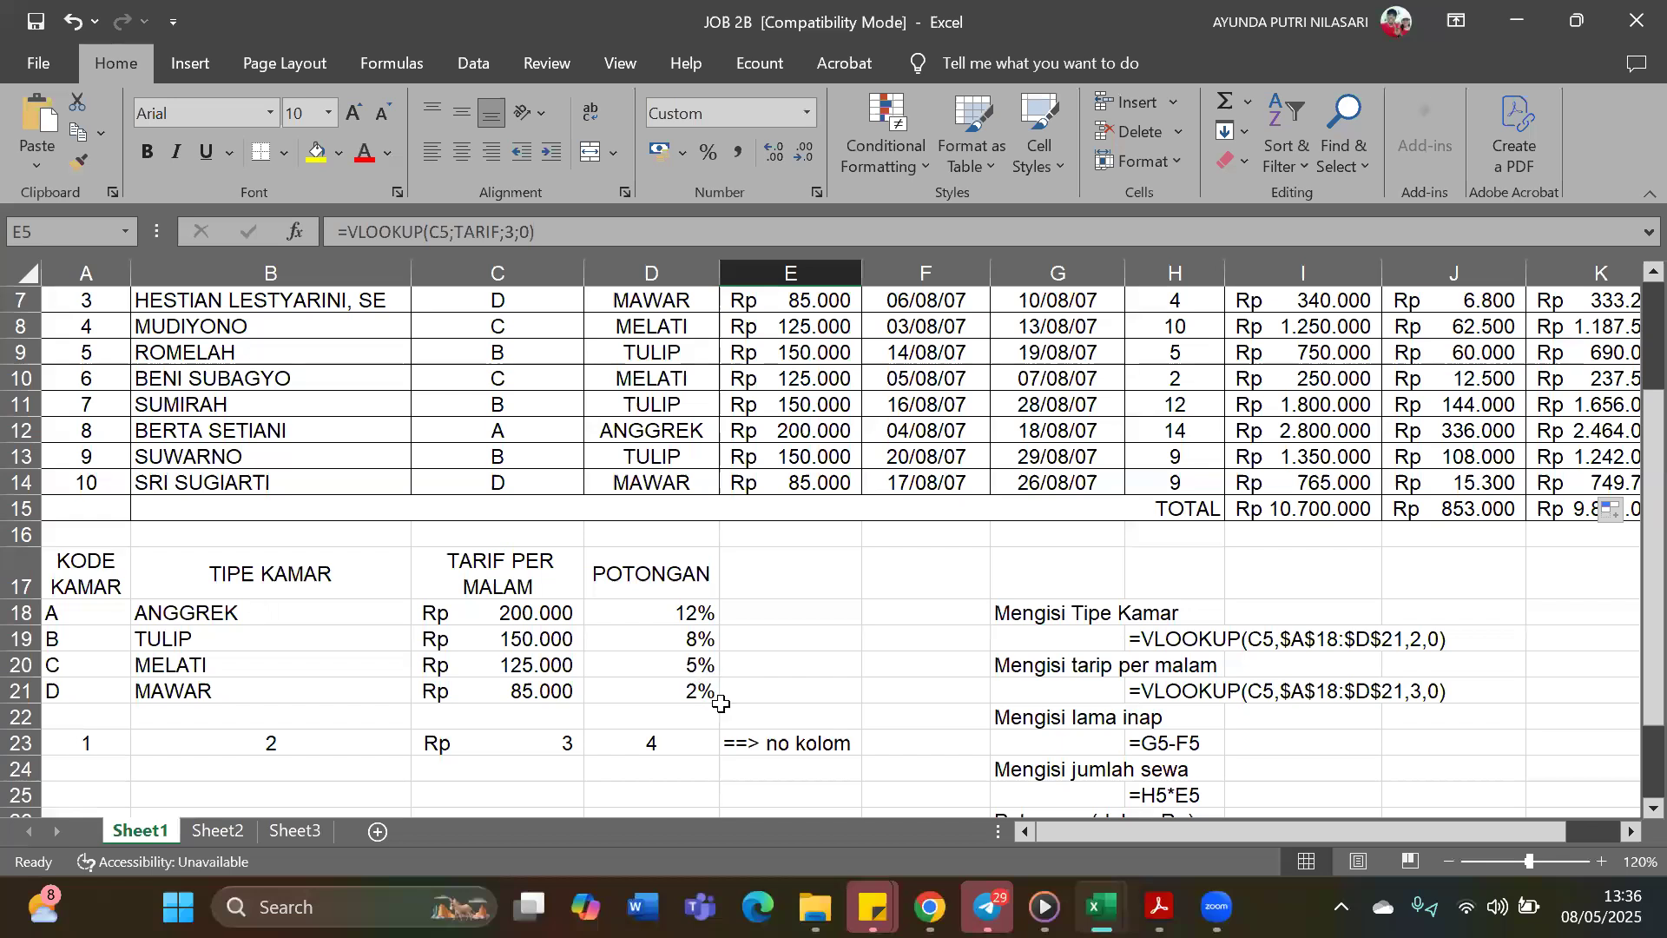
scroll(736, 643, up, 2)
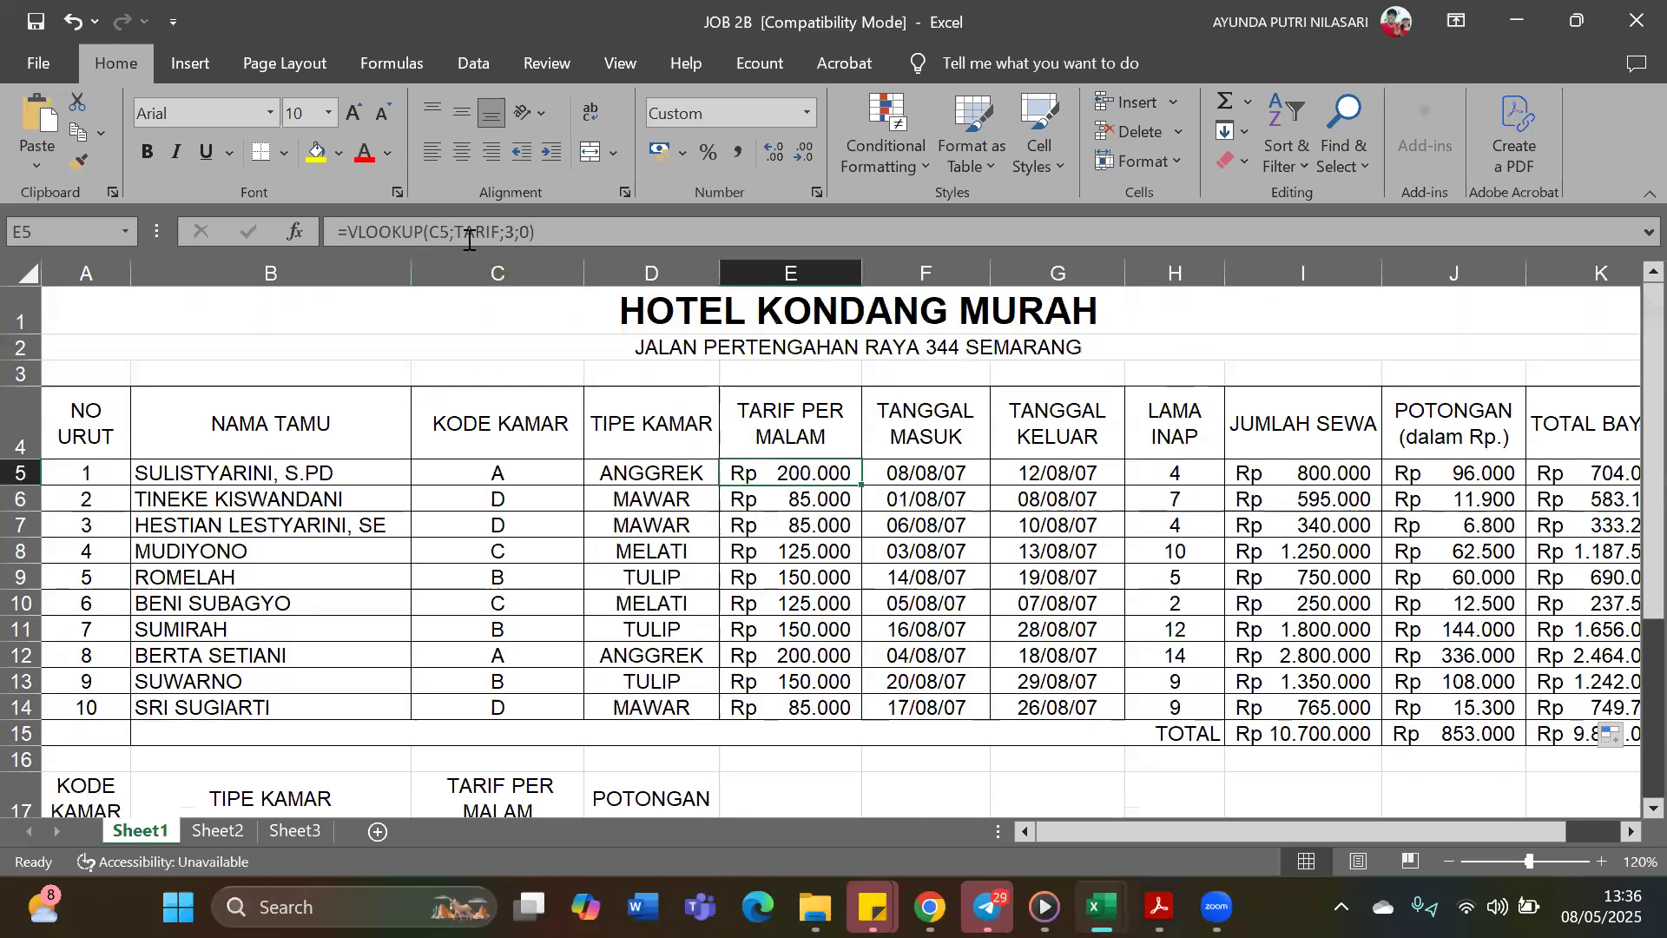
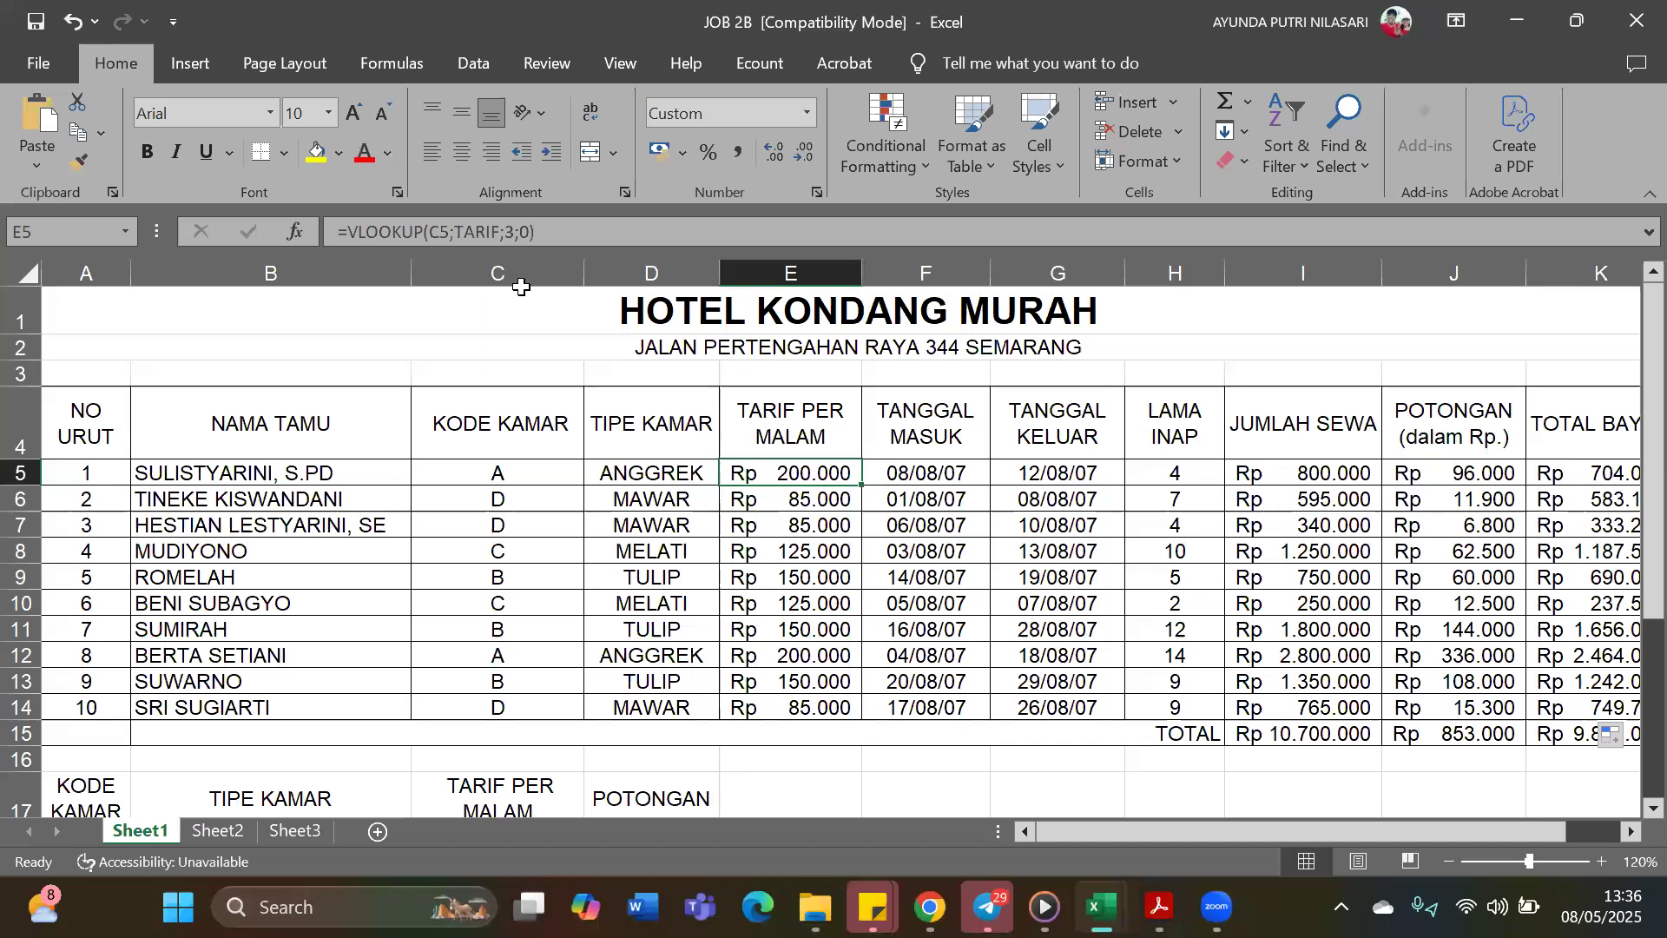
Review the row 5 formulas for Lama Inap, Jumlah Sewa and Potongan, checking the discount VLOOKUP against the room rate lookup table
click(1201, 470)
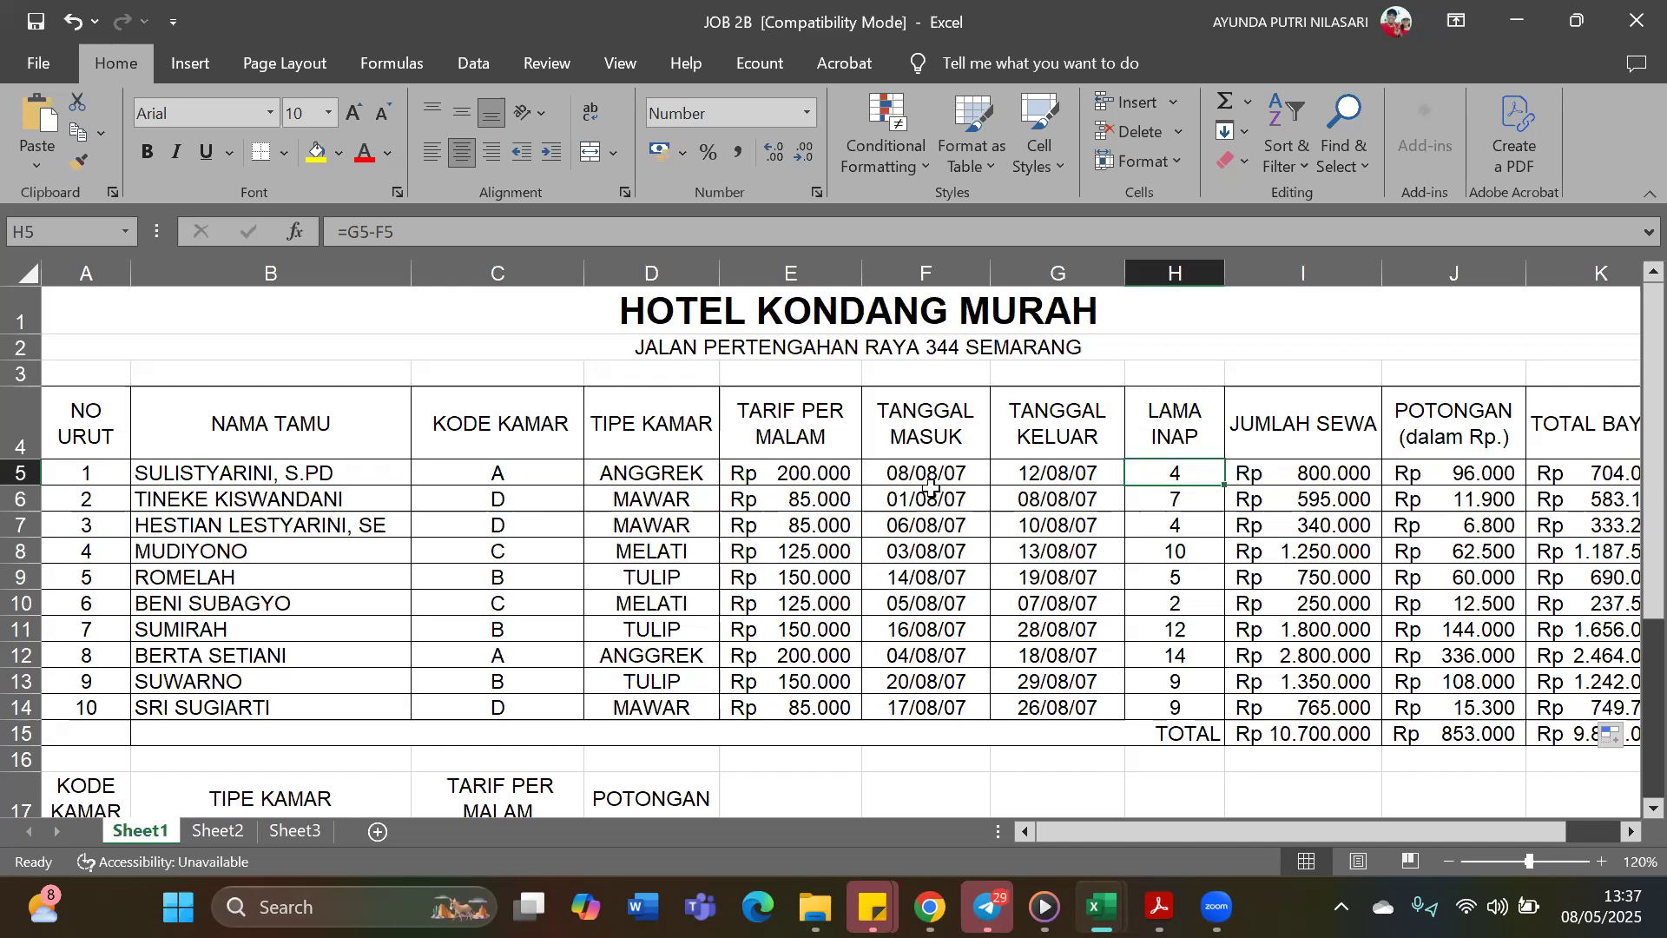
click(1369, 476)
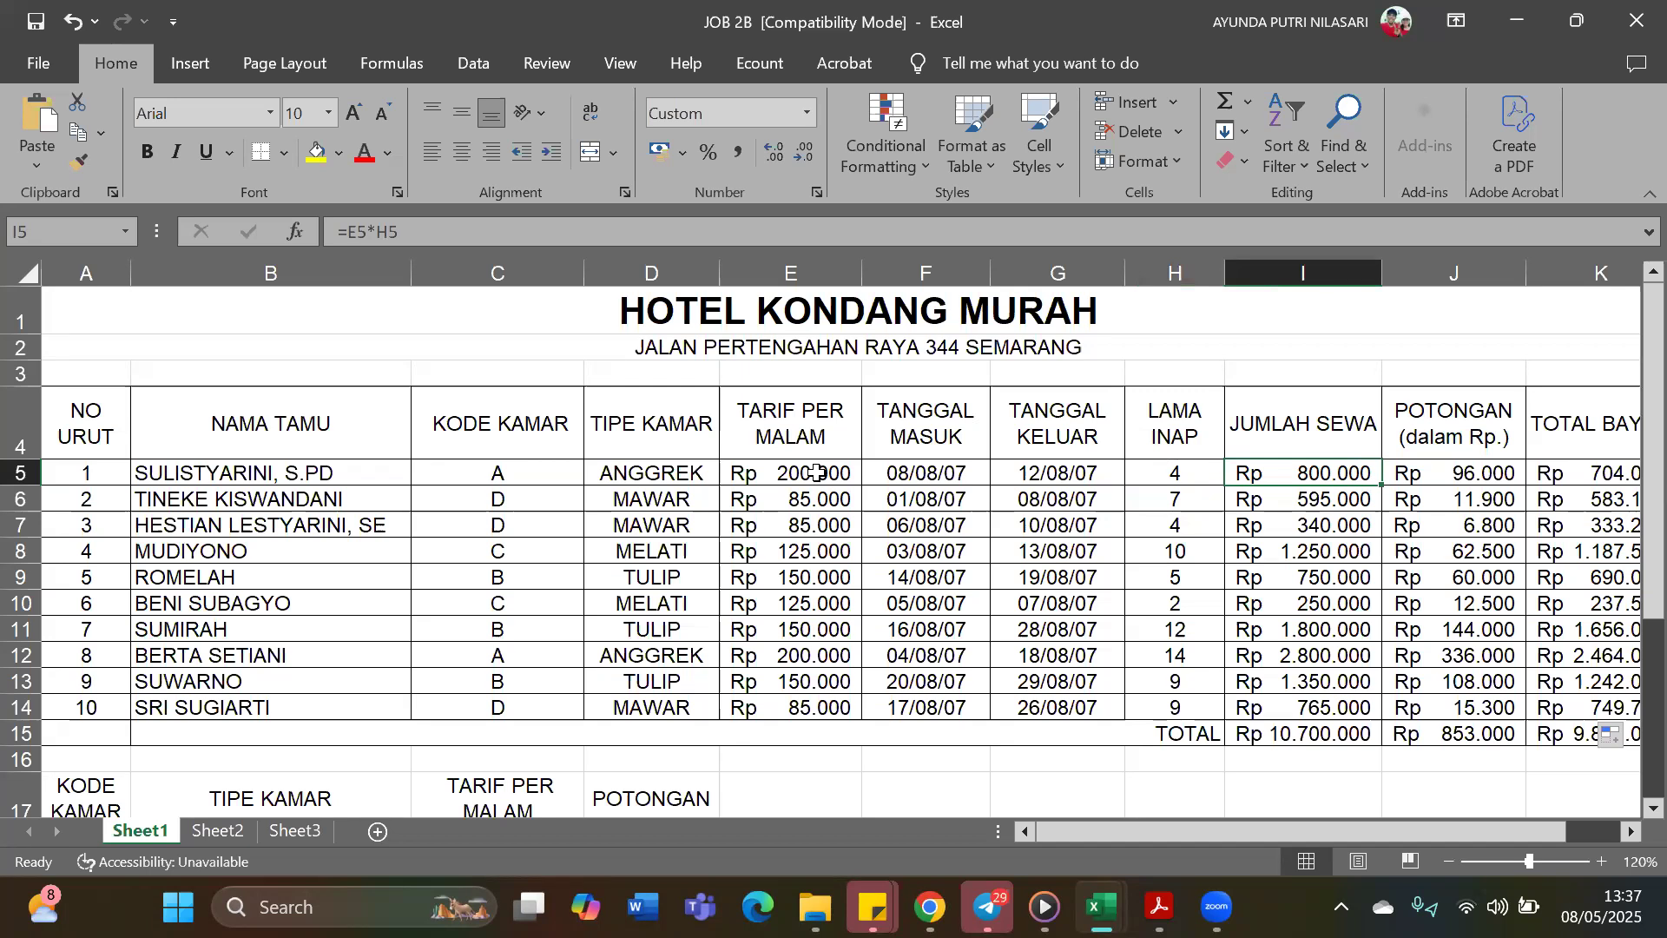
click(1503, 474)
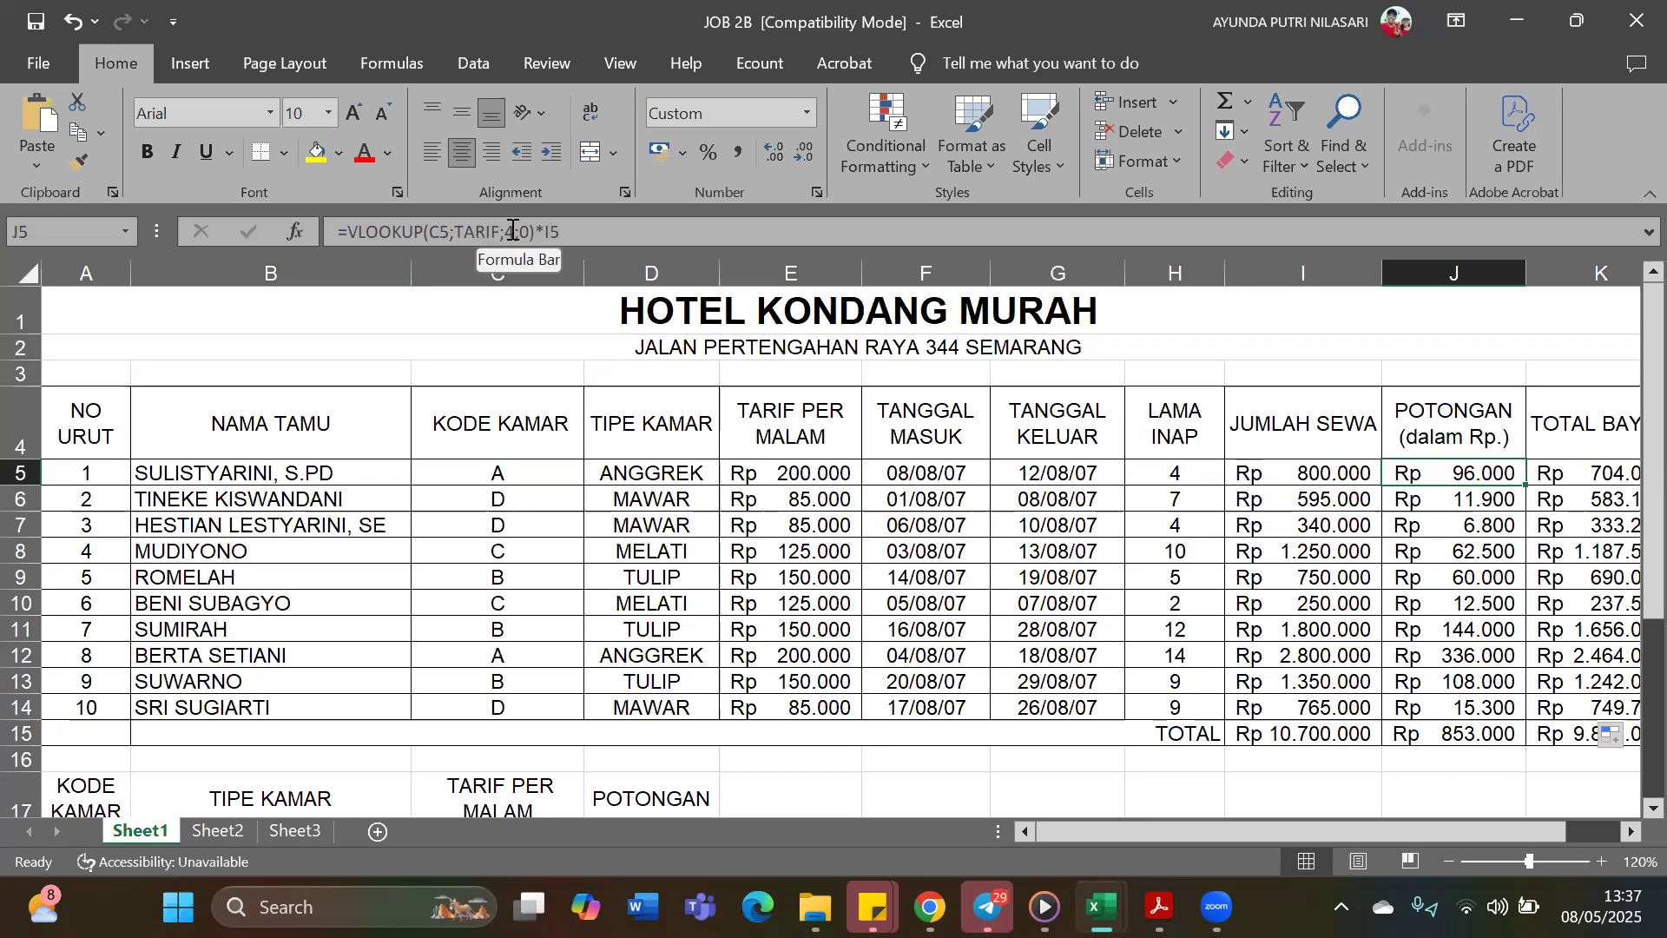
scroll(742, 638, down, 2)
scroll(729, 633, up, 2)
scroll(705, 565, down, 2)
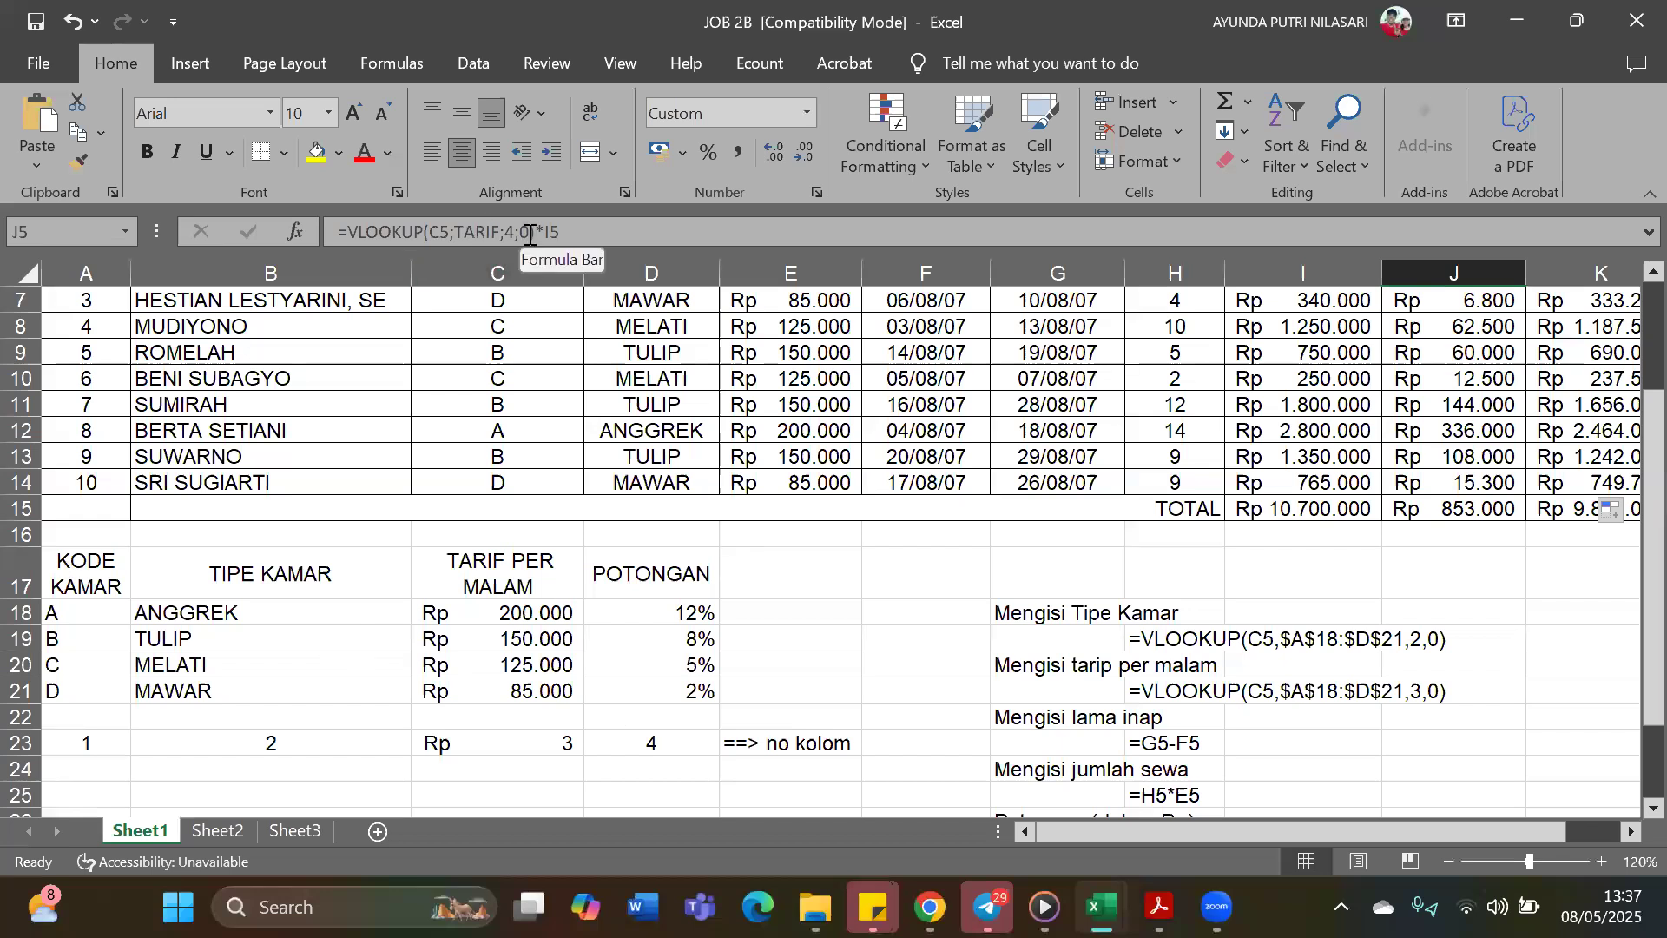
scroll(536, 231, up, 2)
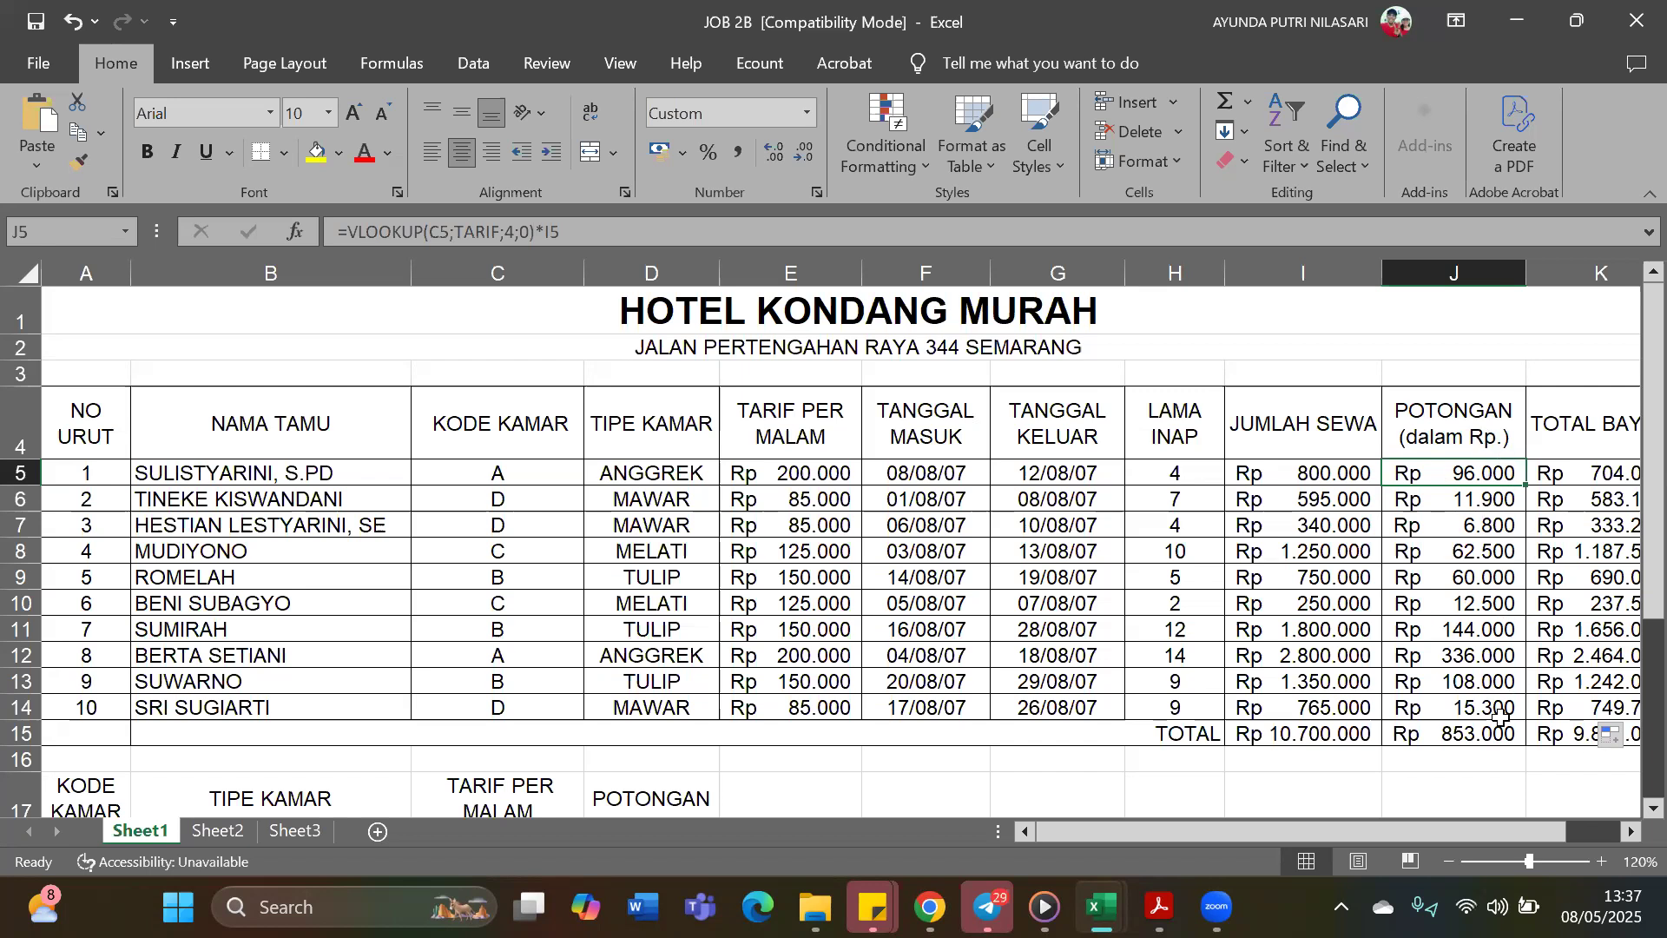
Review the Total Bayar formula in K5 and the cell range summed by the Jumlah Sewa total in I15
drag(1502, 834, 1556, 830)
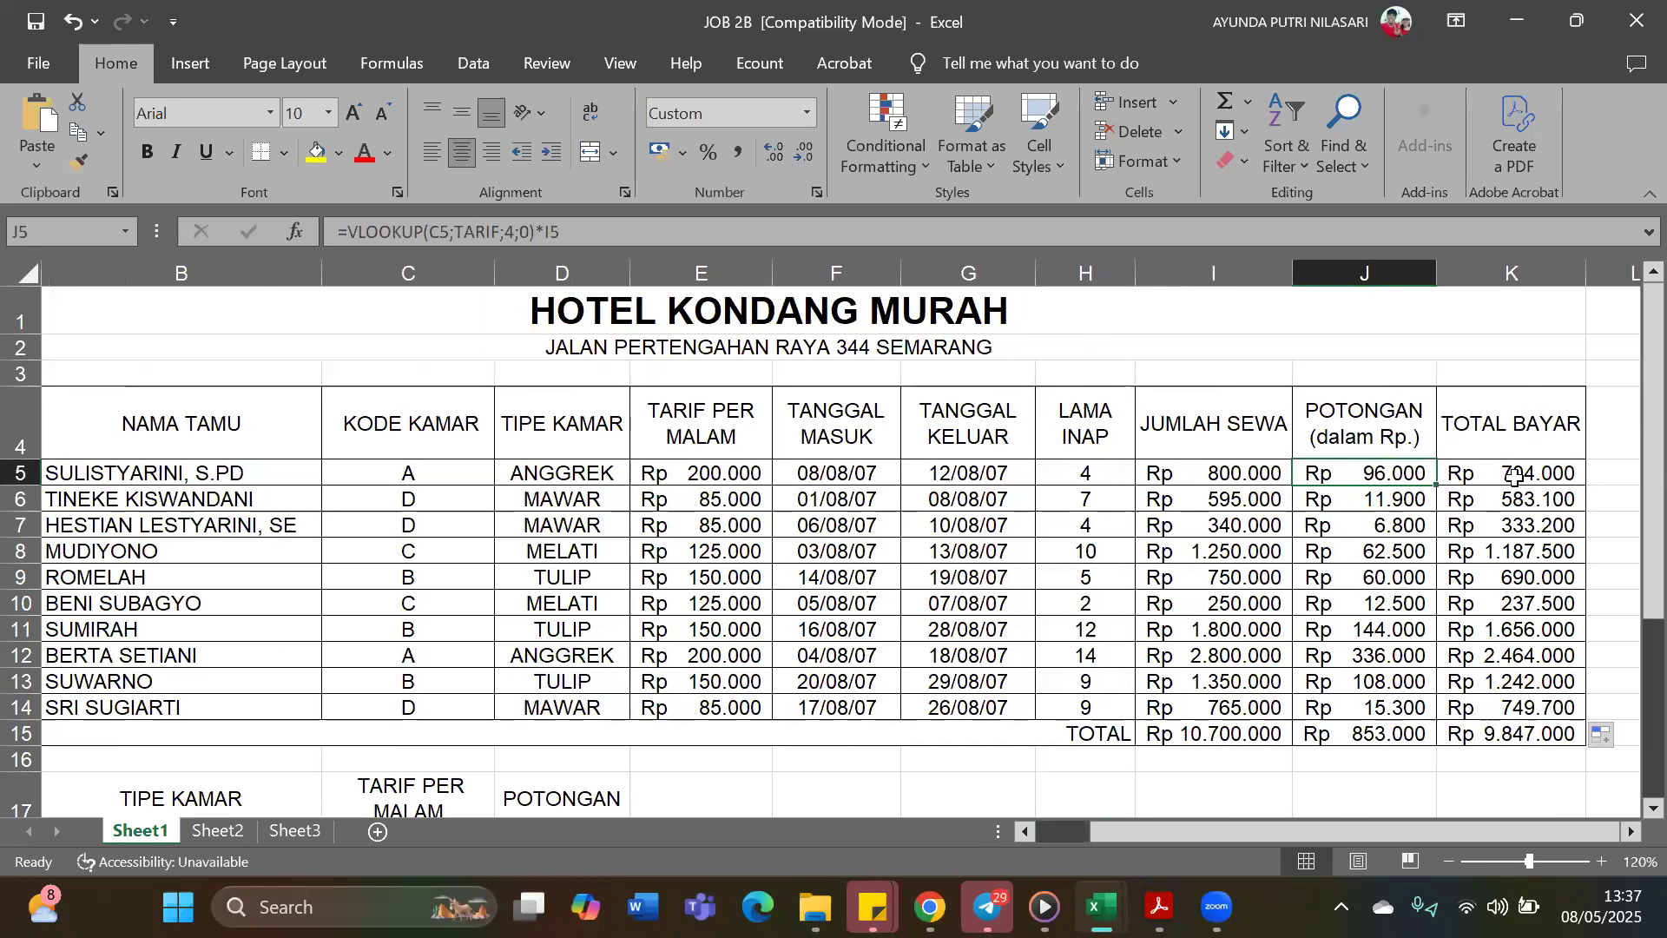
click(1514, 476)
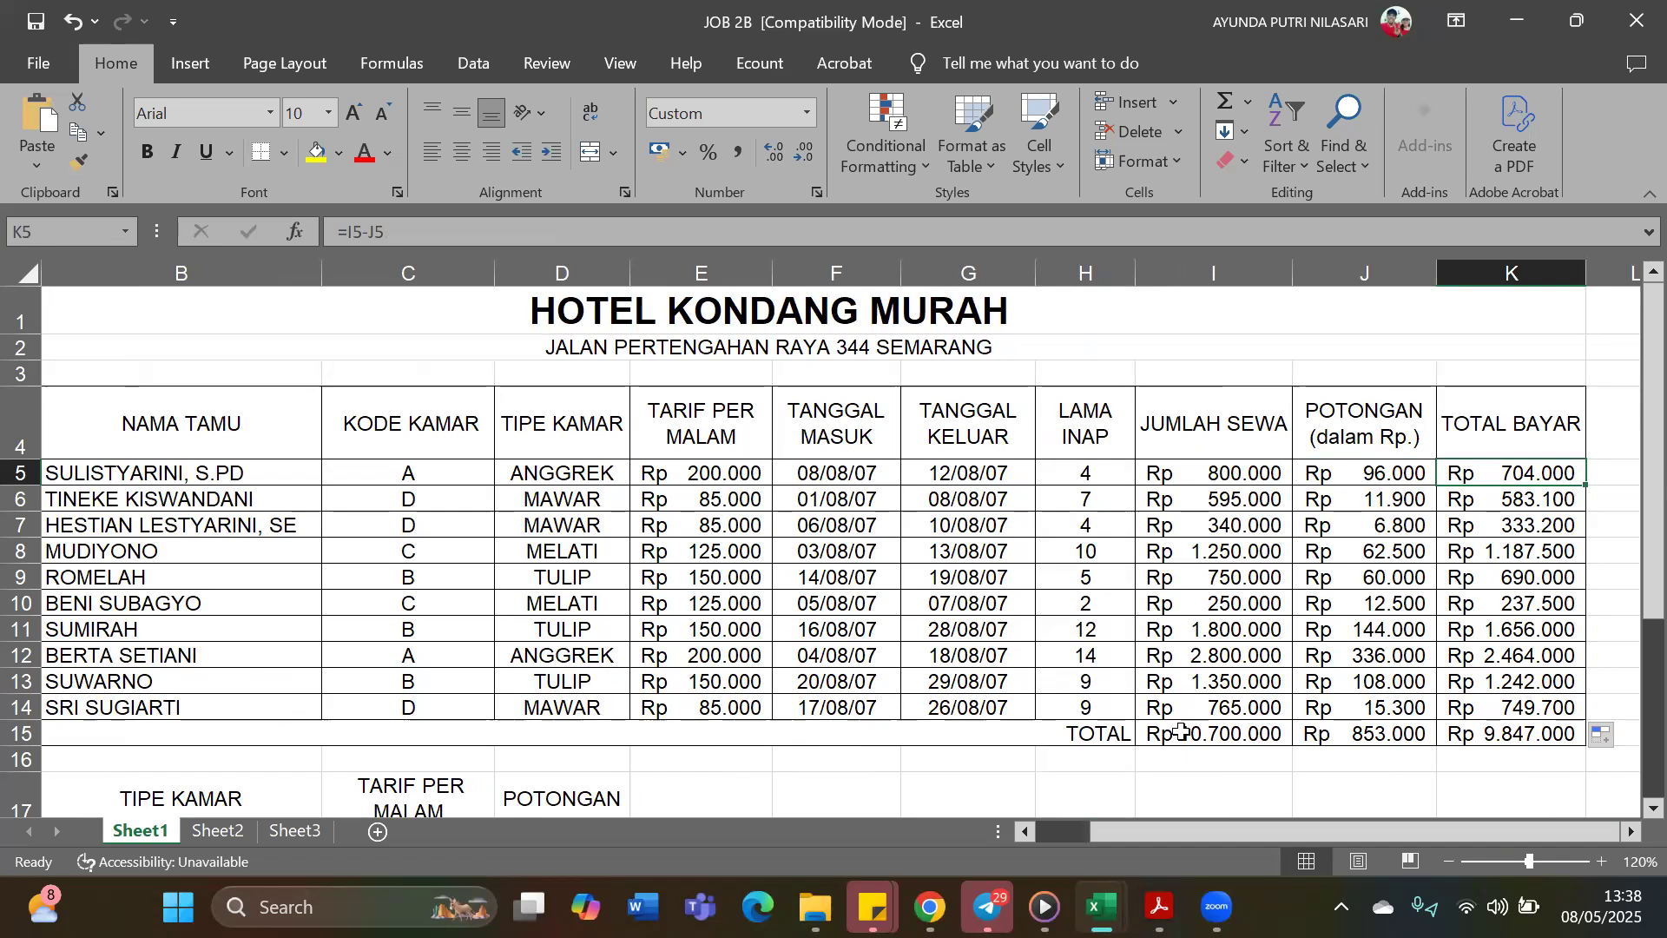
click(1119, 732)
click(1205, 740)
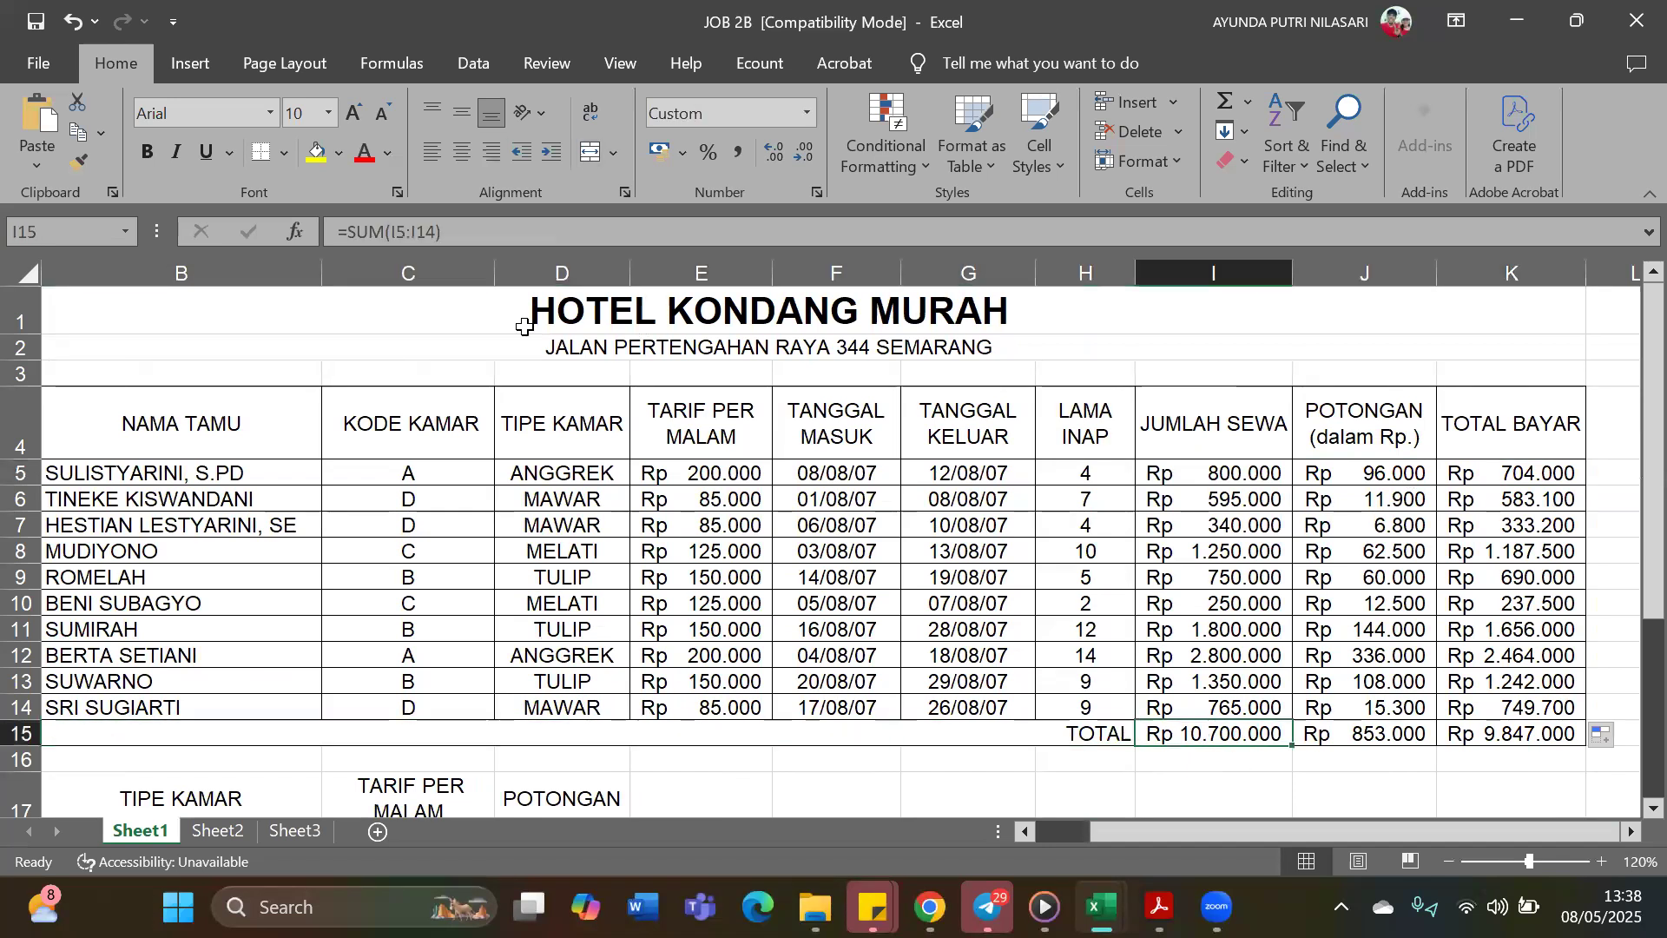
click(528, 227)
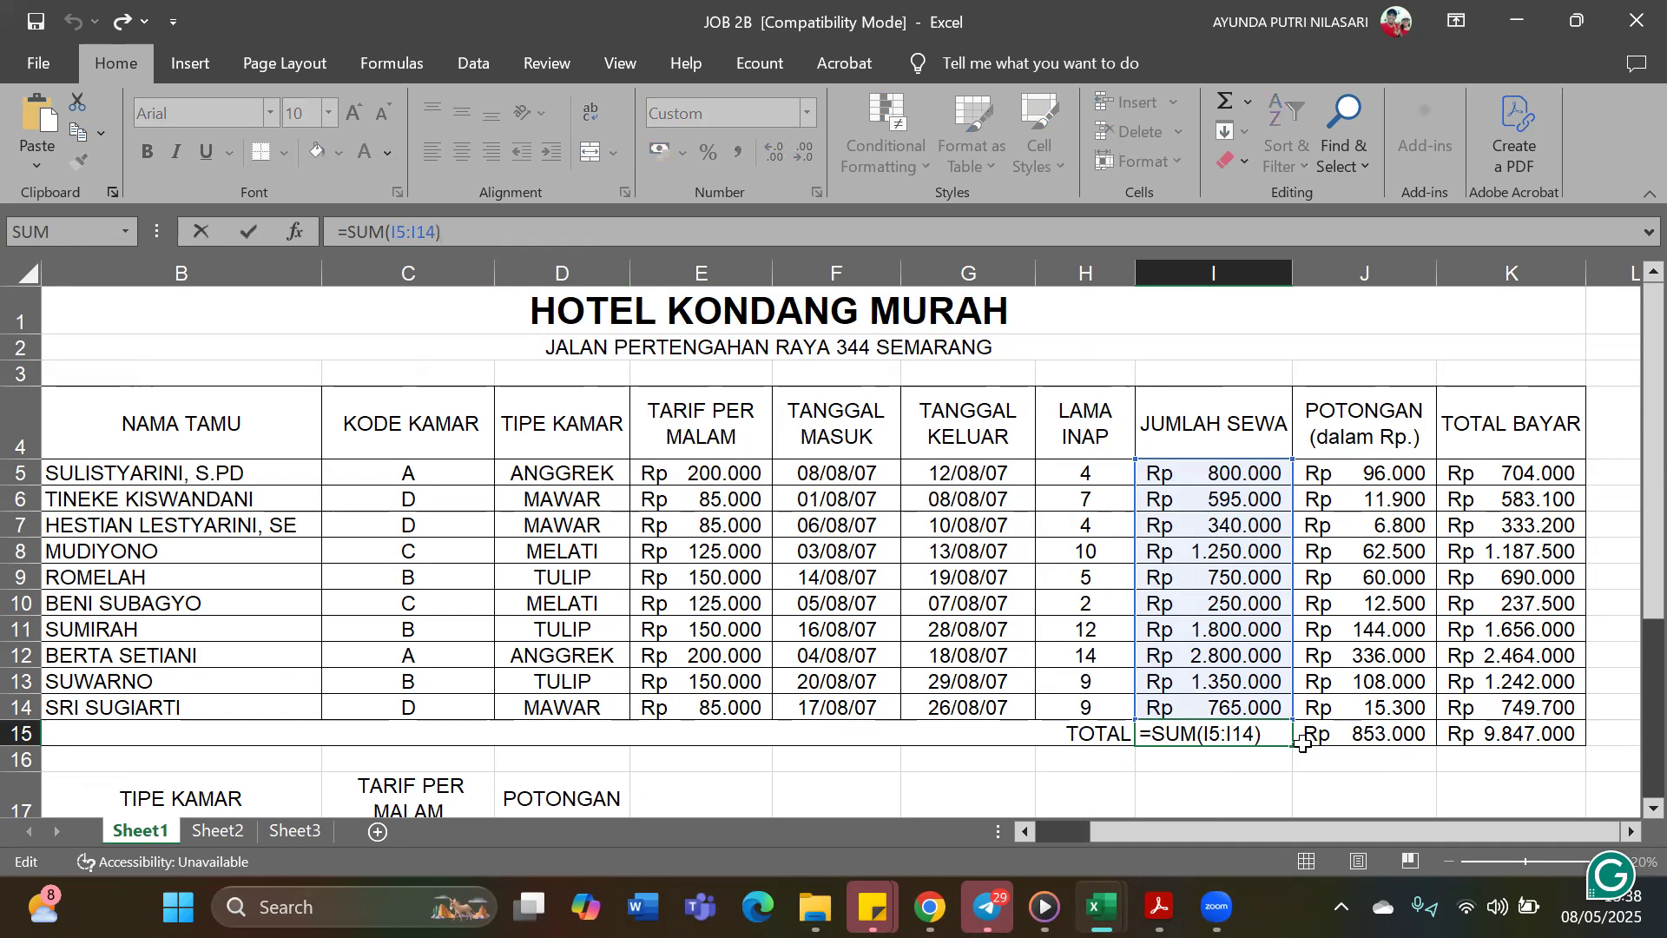
click(1209, 779)
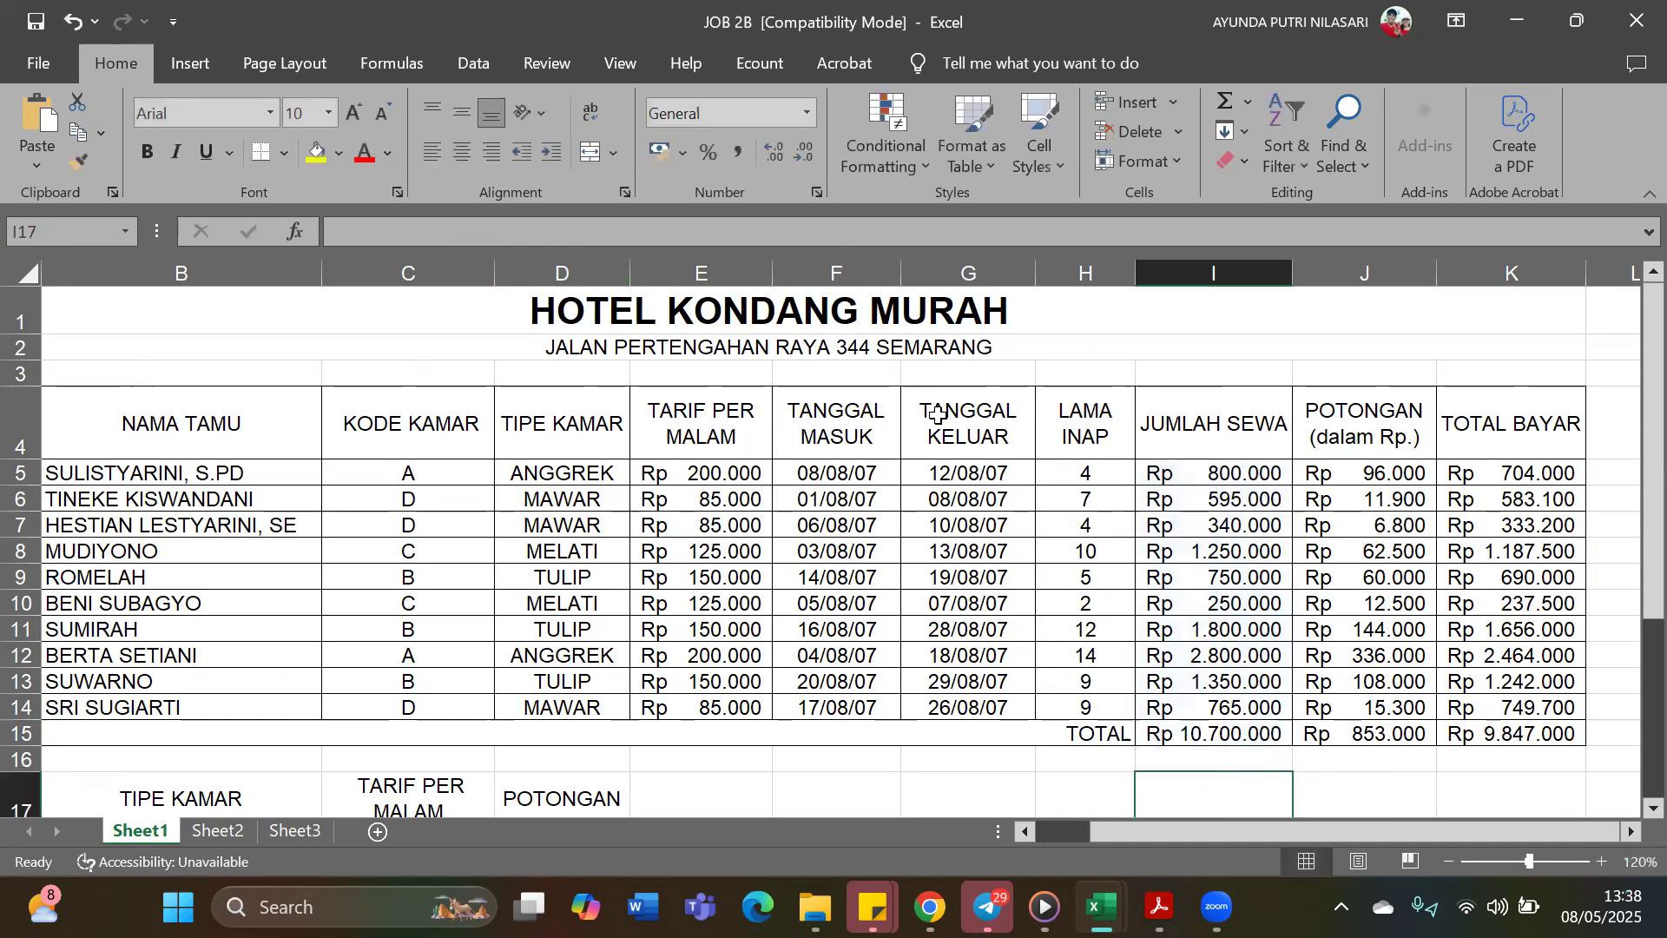